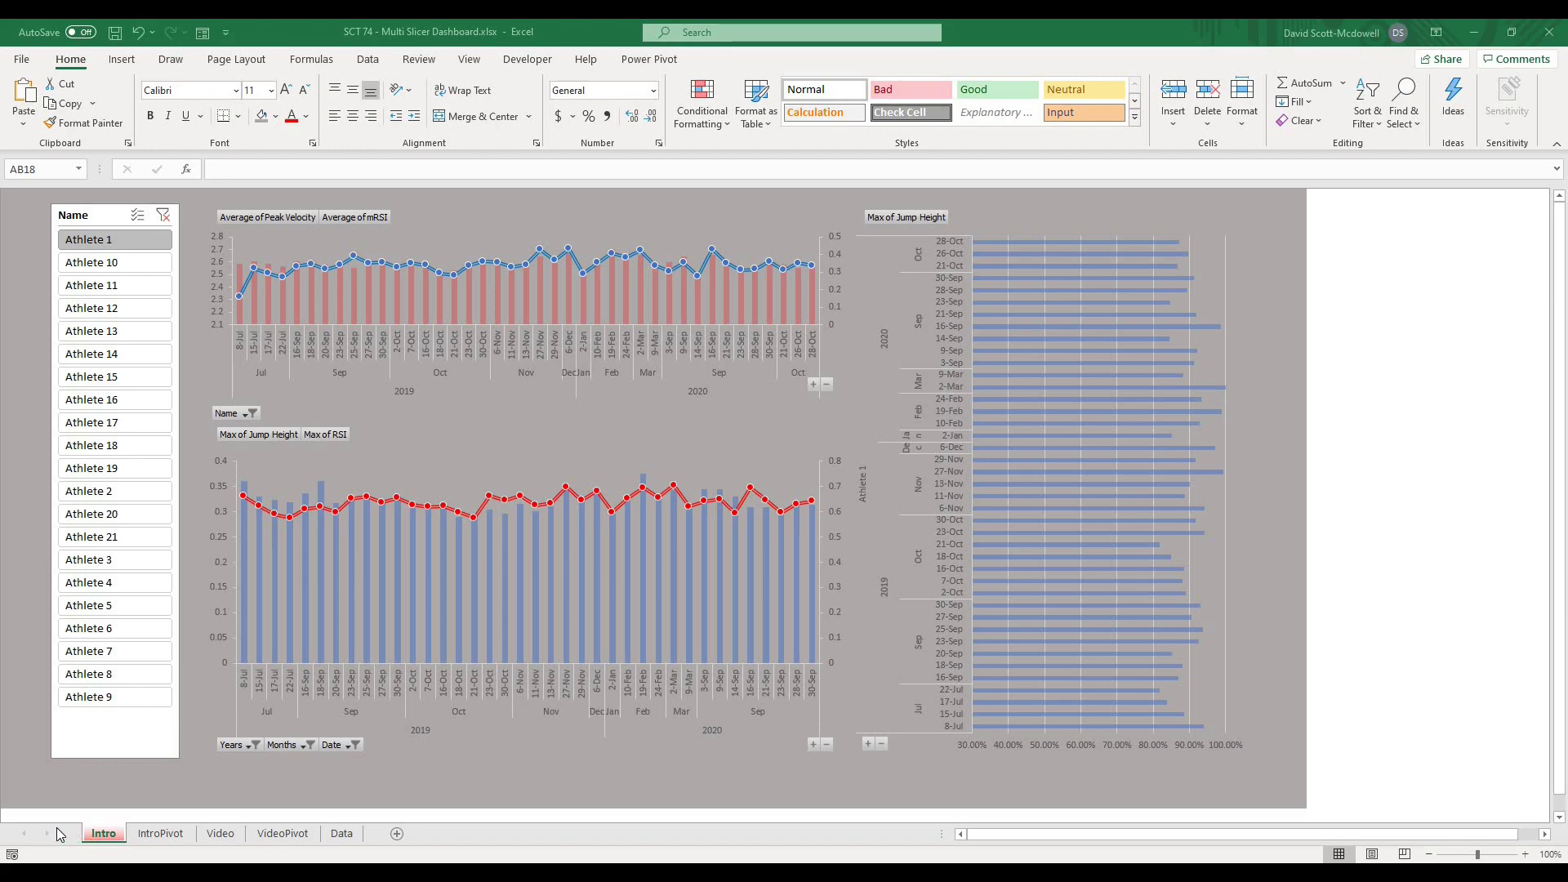
# Filter the Intro dashboard charts through several athletes in turn, finishing on Athlete 14.
pyautogui.click(94, 265)
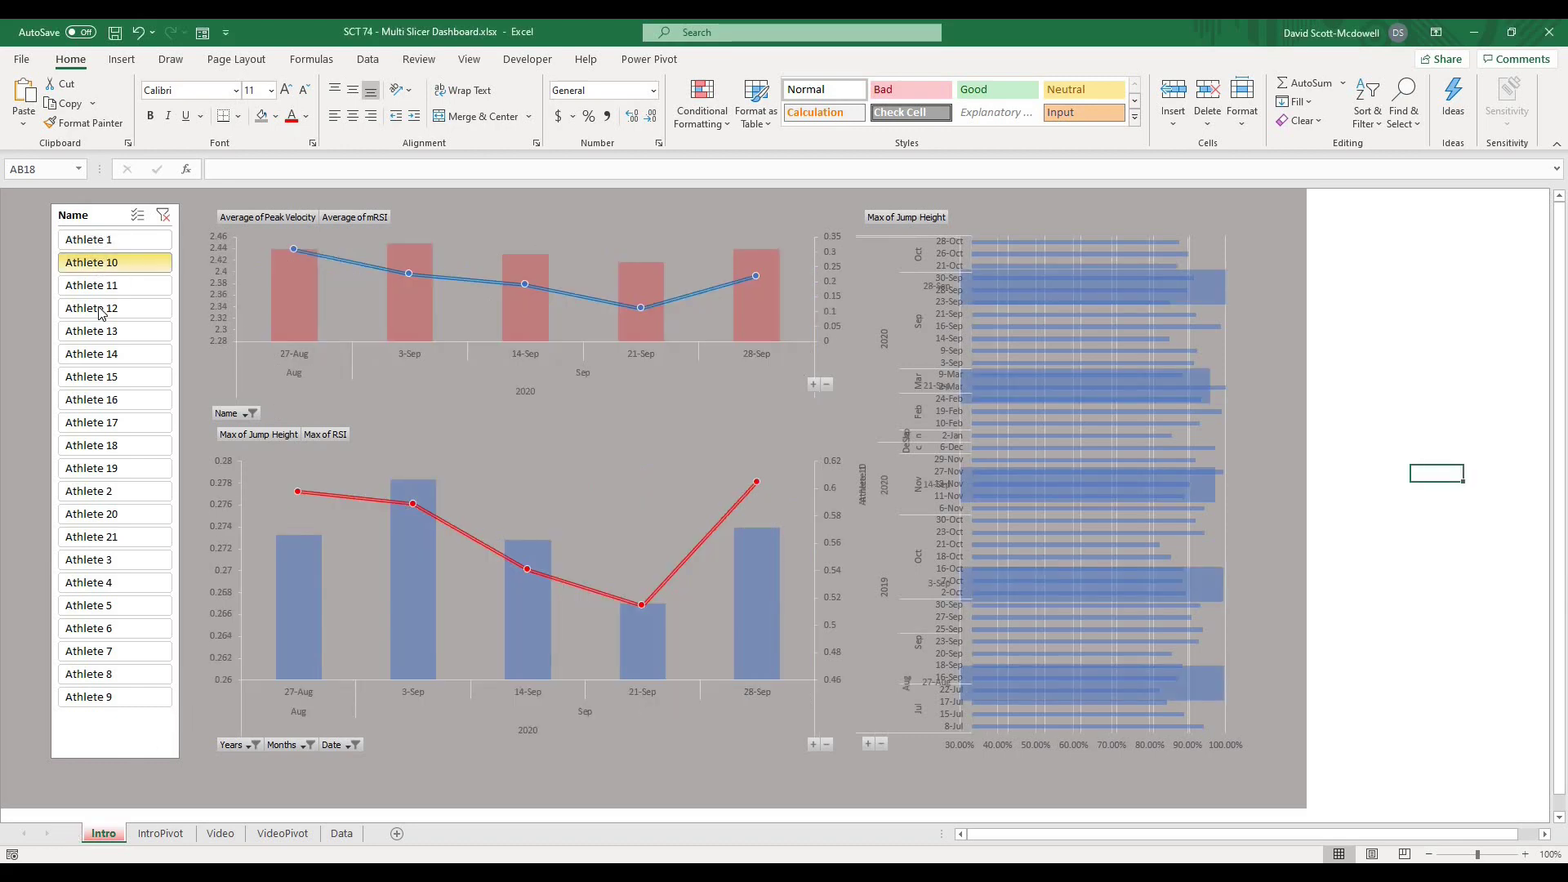
pyautogui.click(104, 312)
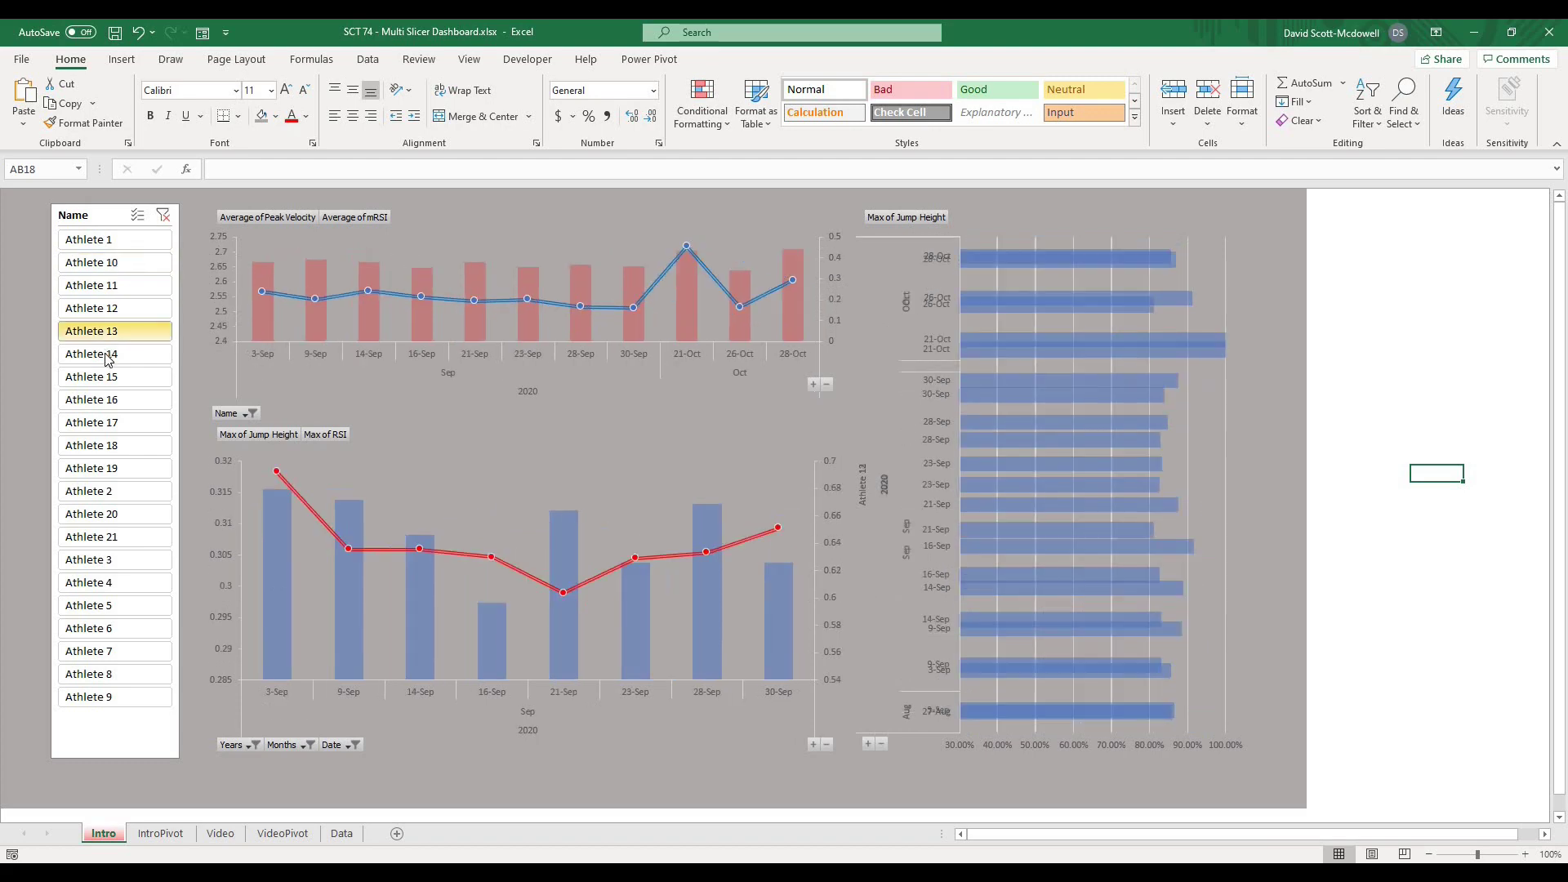
pyautogui.click(107, 359)
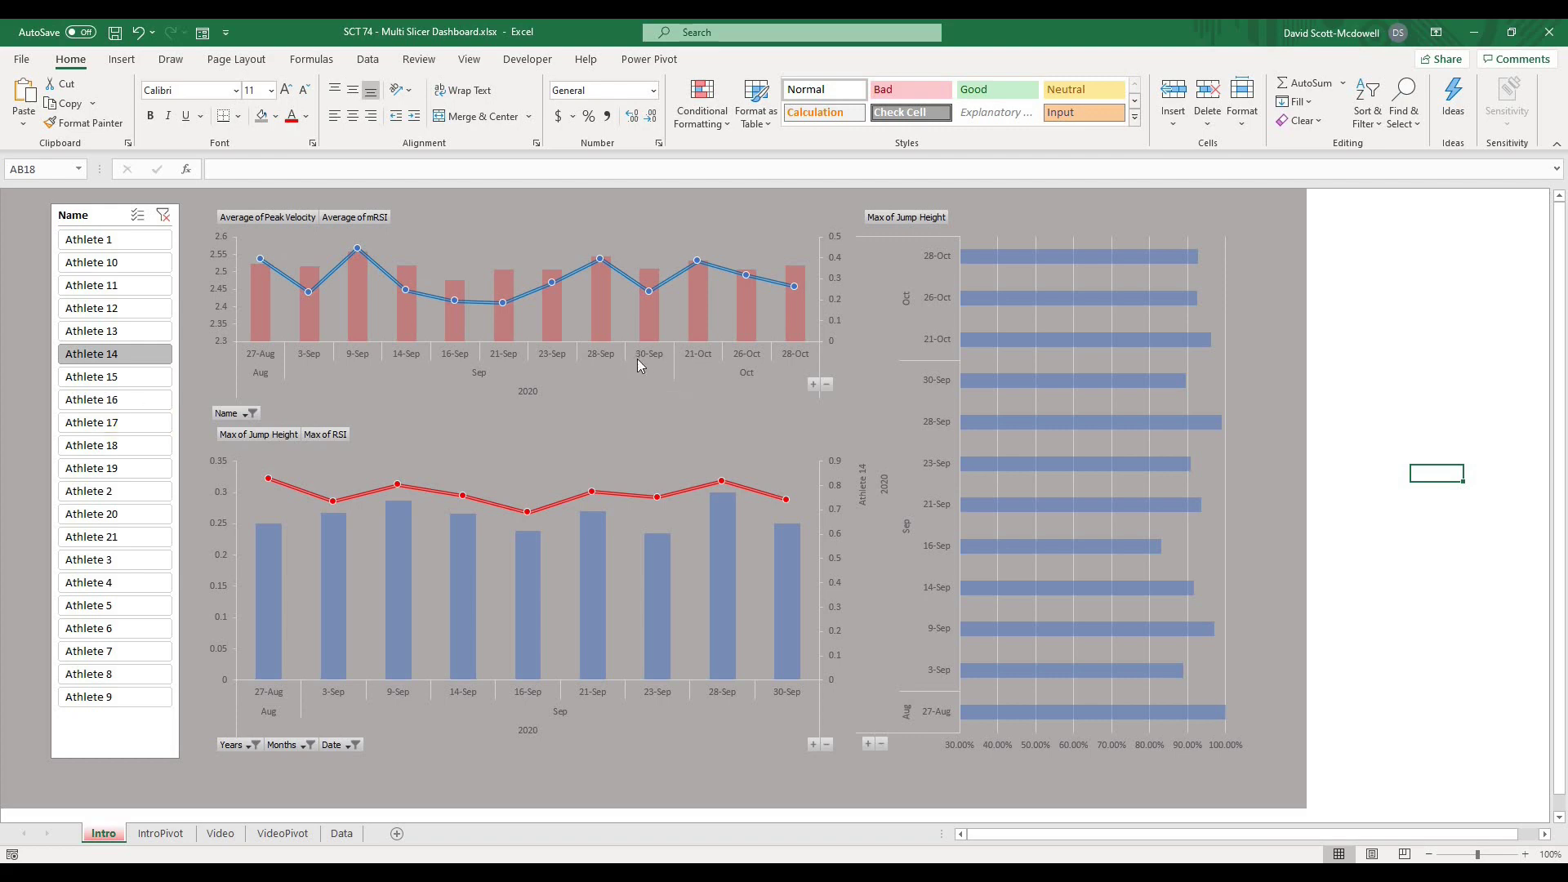
# Collapse the date axes of all three Intro dashboard charts from individual dates to years.
pyautogui.click(830, 383)
pyautogui.click(830, 382)
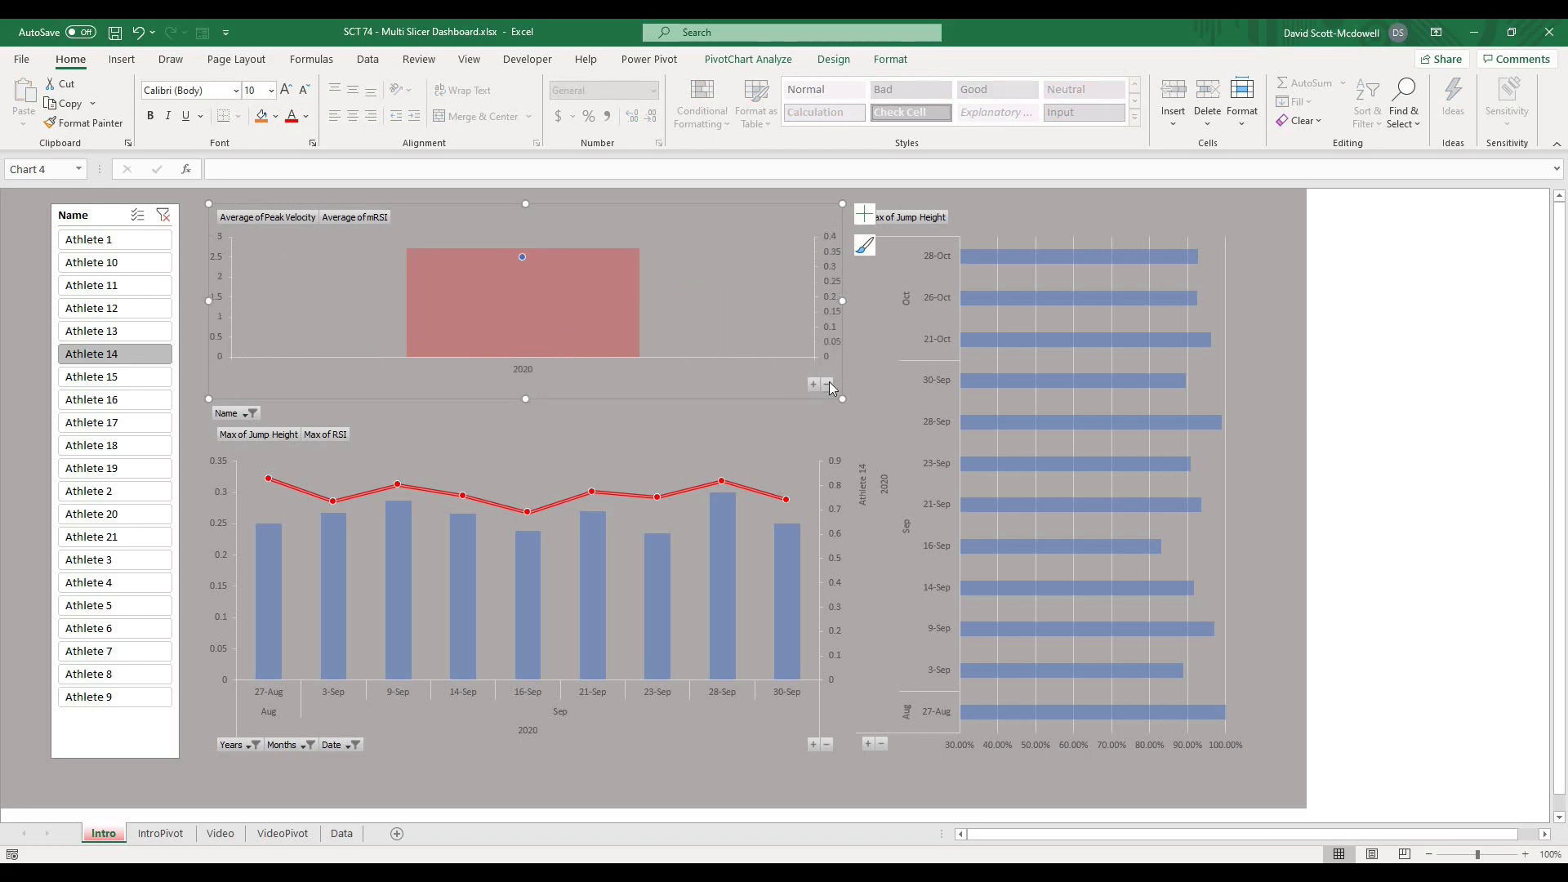
pyautogui.click(827, 744)
pyautogui.click(826, 744)
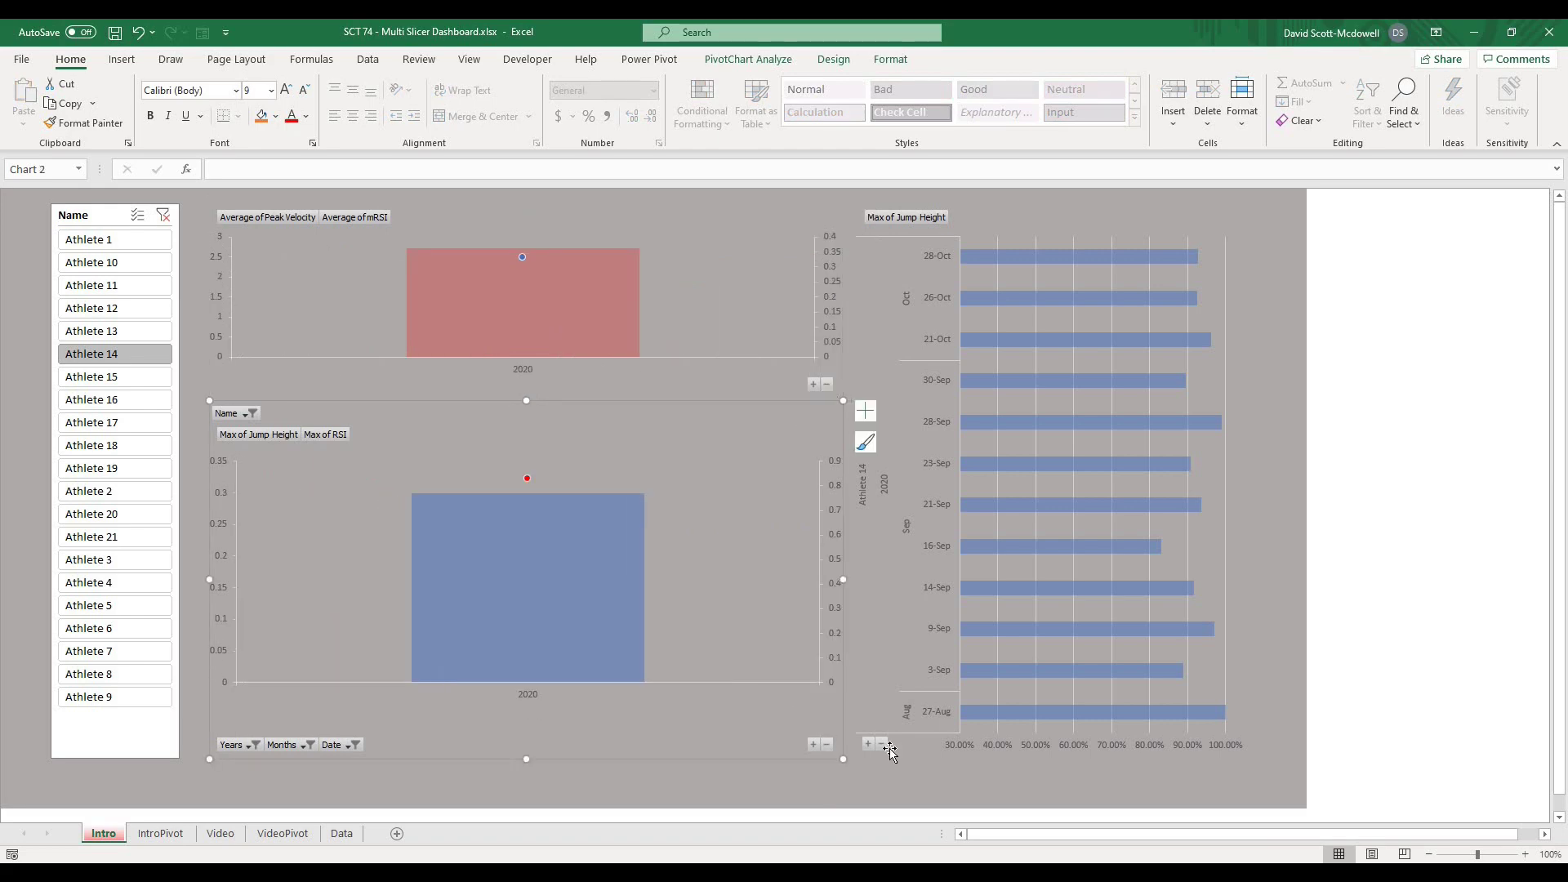
pyautogui.click(882, 745)
pyautogui.click(882, 745)
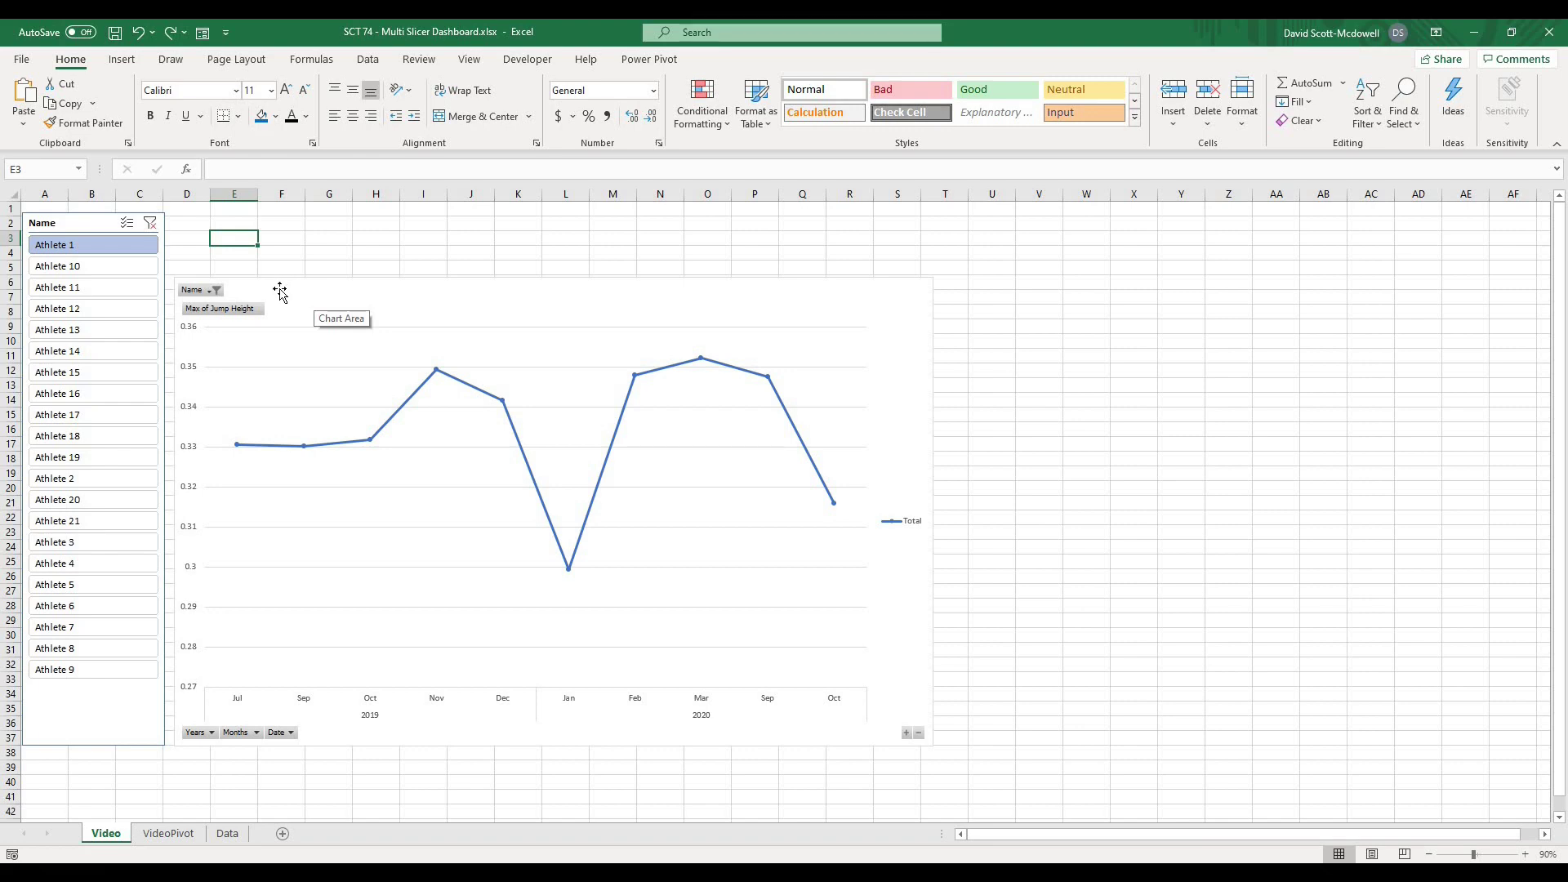
# Filter the jump height chart on the Video sheet through several athletes in turn, finishing on Athlete 1.
pyautogui.click(102, 268)
pyautogui.click(105, 286)
pyautogui.click(103, 308)
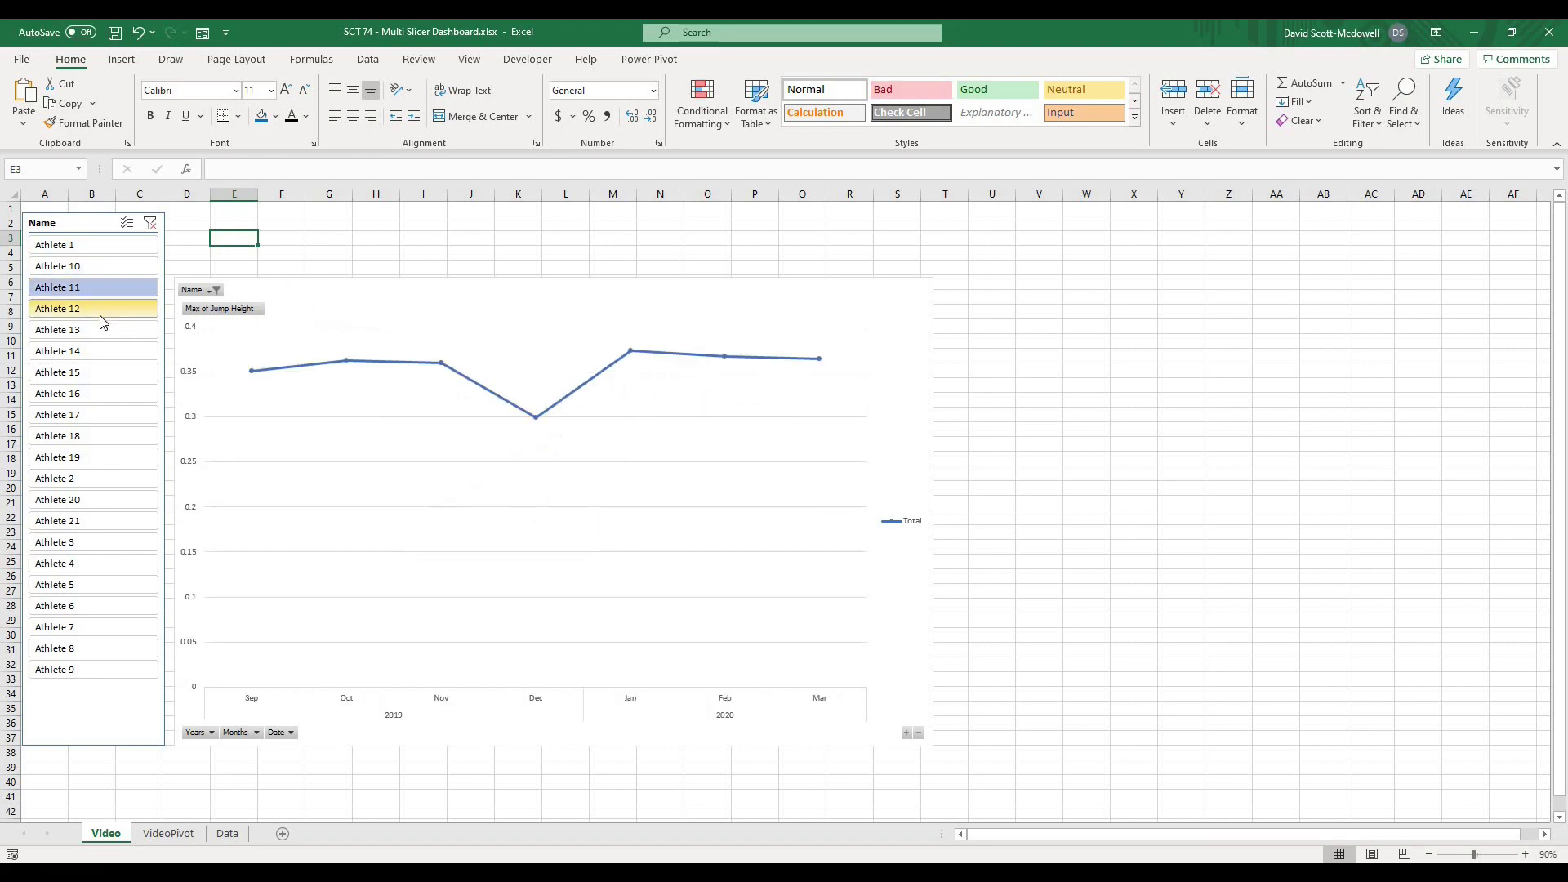
pyautogui.click(98, 351)
pyautogui.click(90, 372)
pyautogui.click(78, 245)
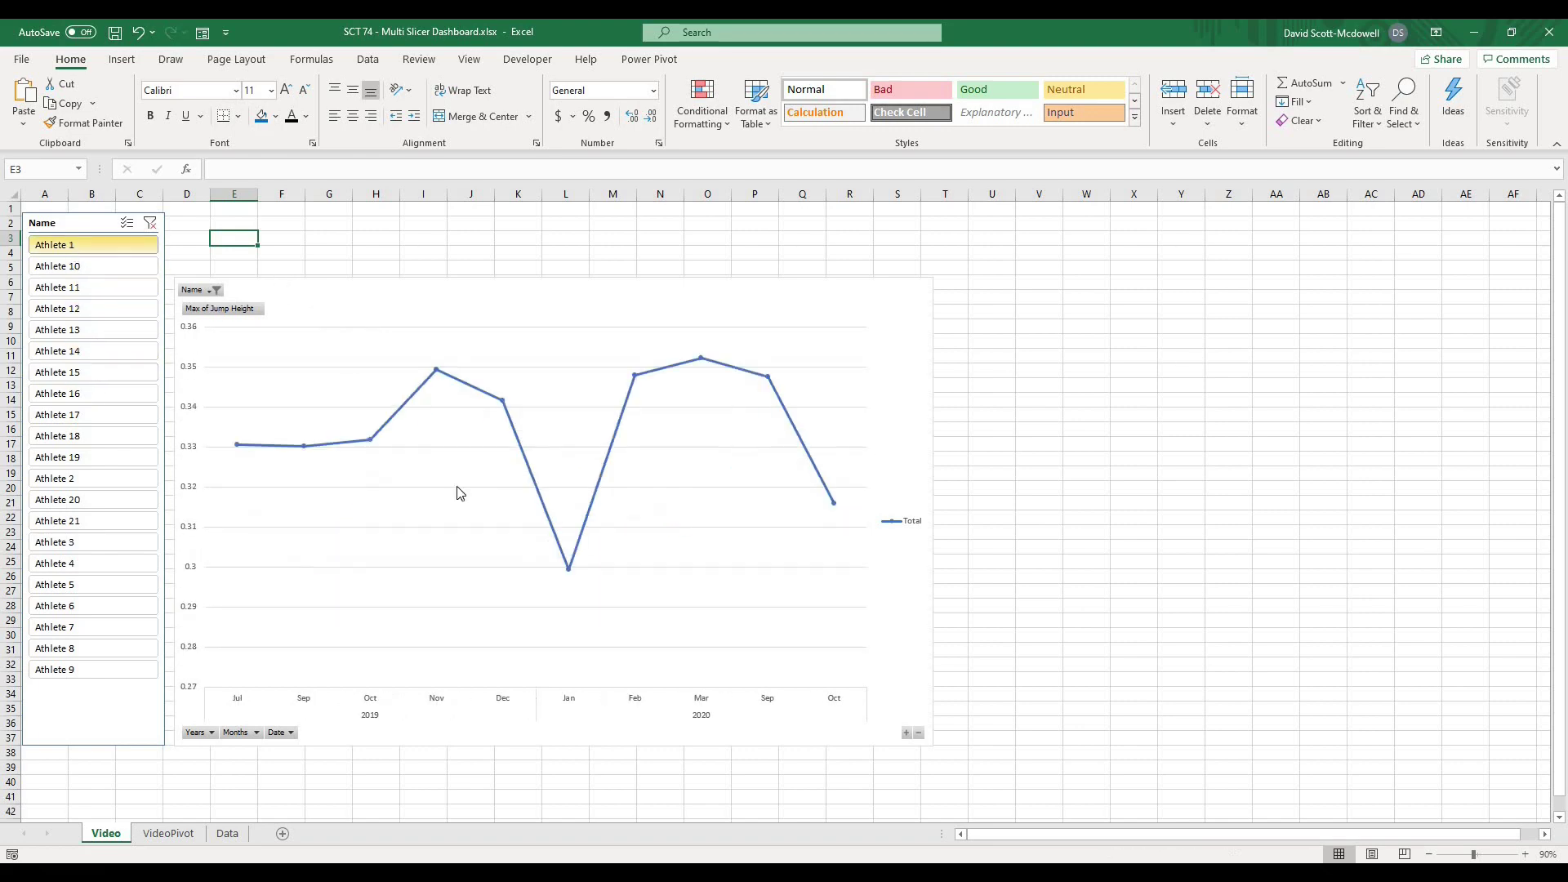
# Expand the jump height chart's axis to individual dates, collapse it to years, and expand it back to dates.
pyautogui.click(907, 733)
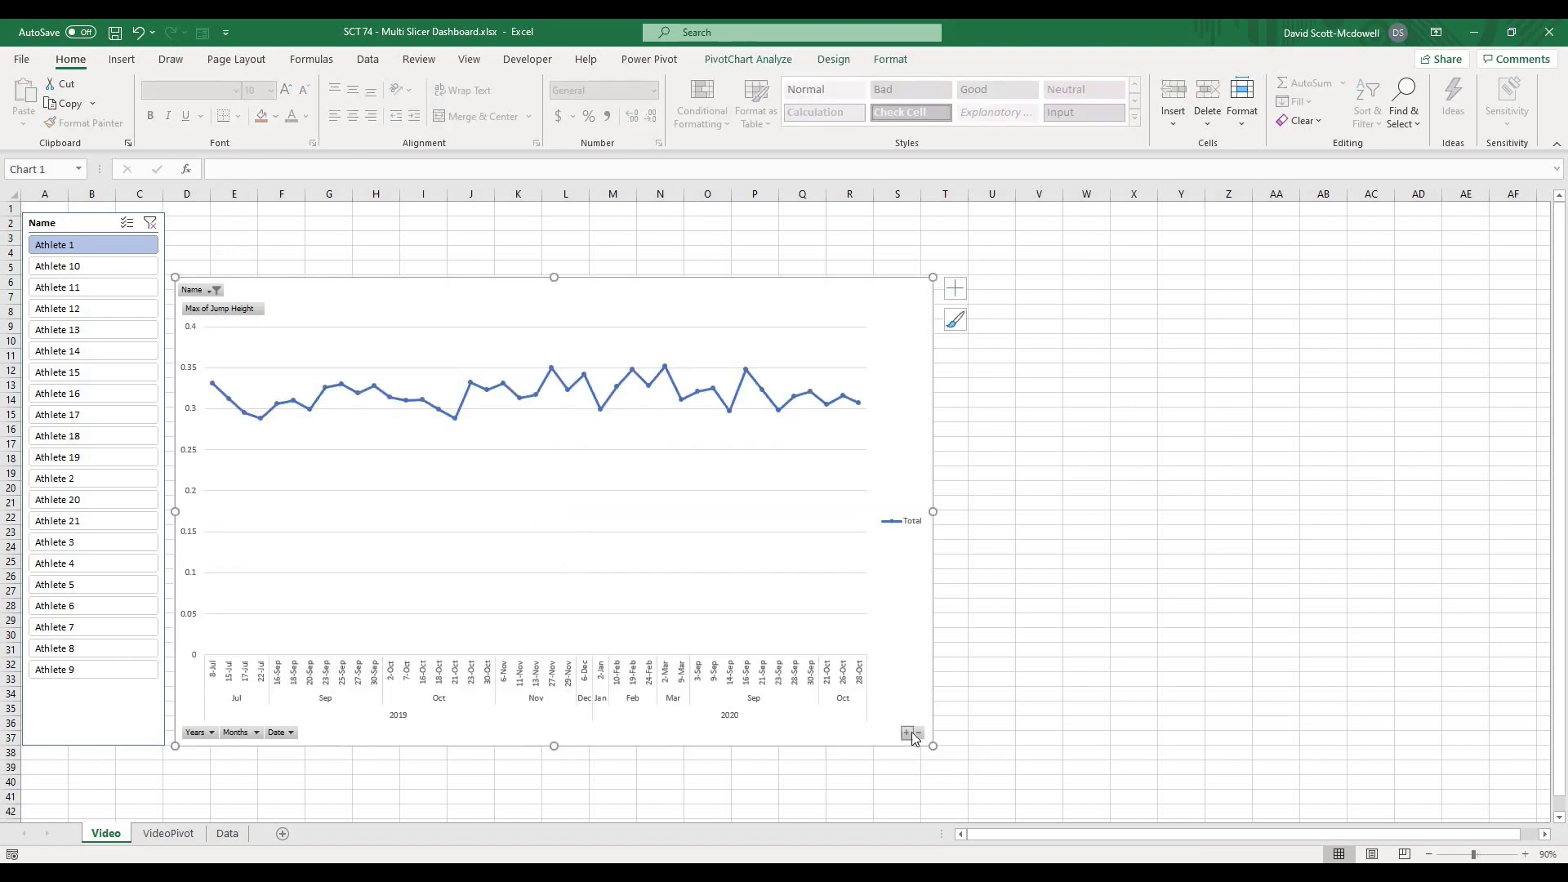
pyautogui.click(919, 732)
pyautogui.click(918, 733)
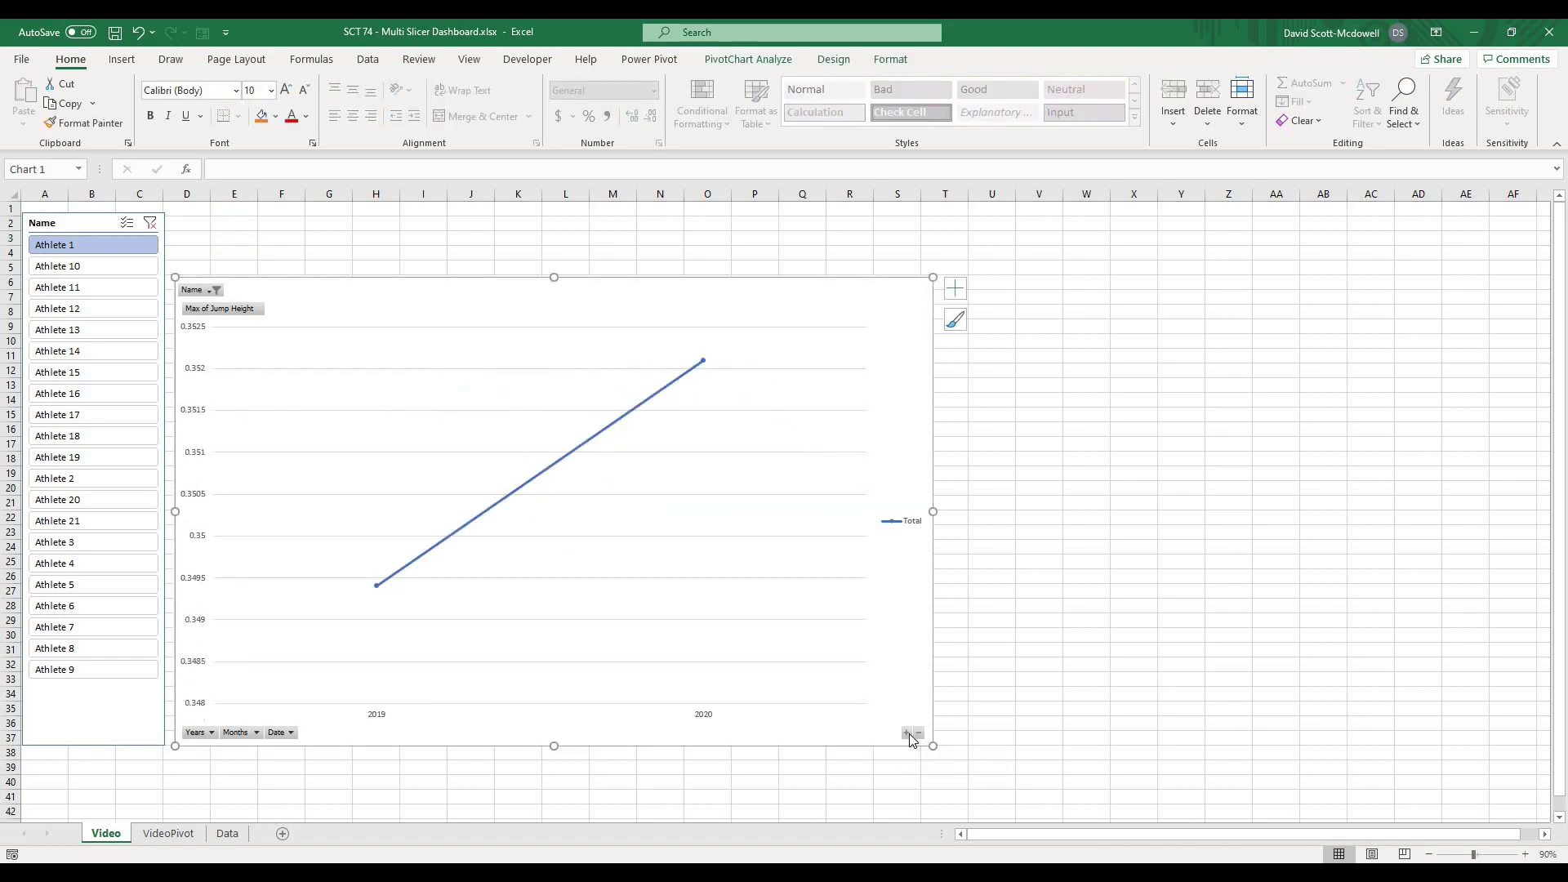
pyautogui.click(907, 733)
pyautogui.click(907, 733)
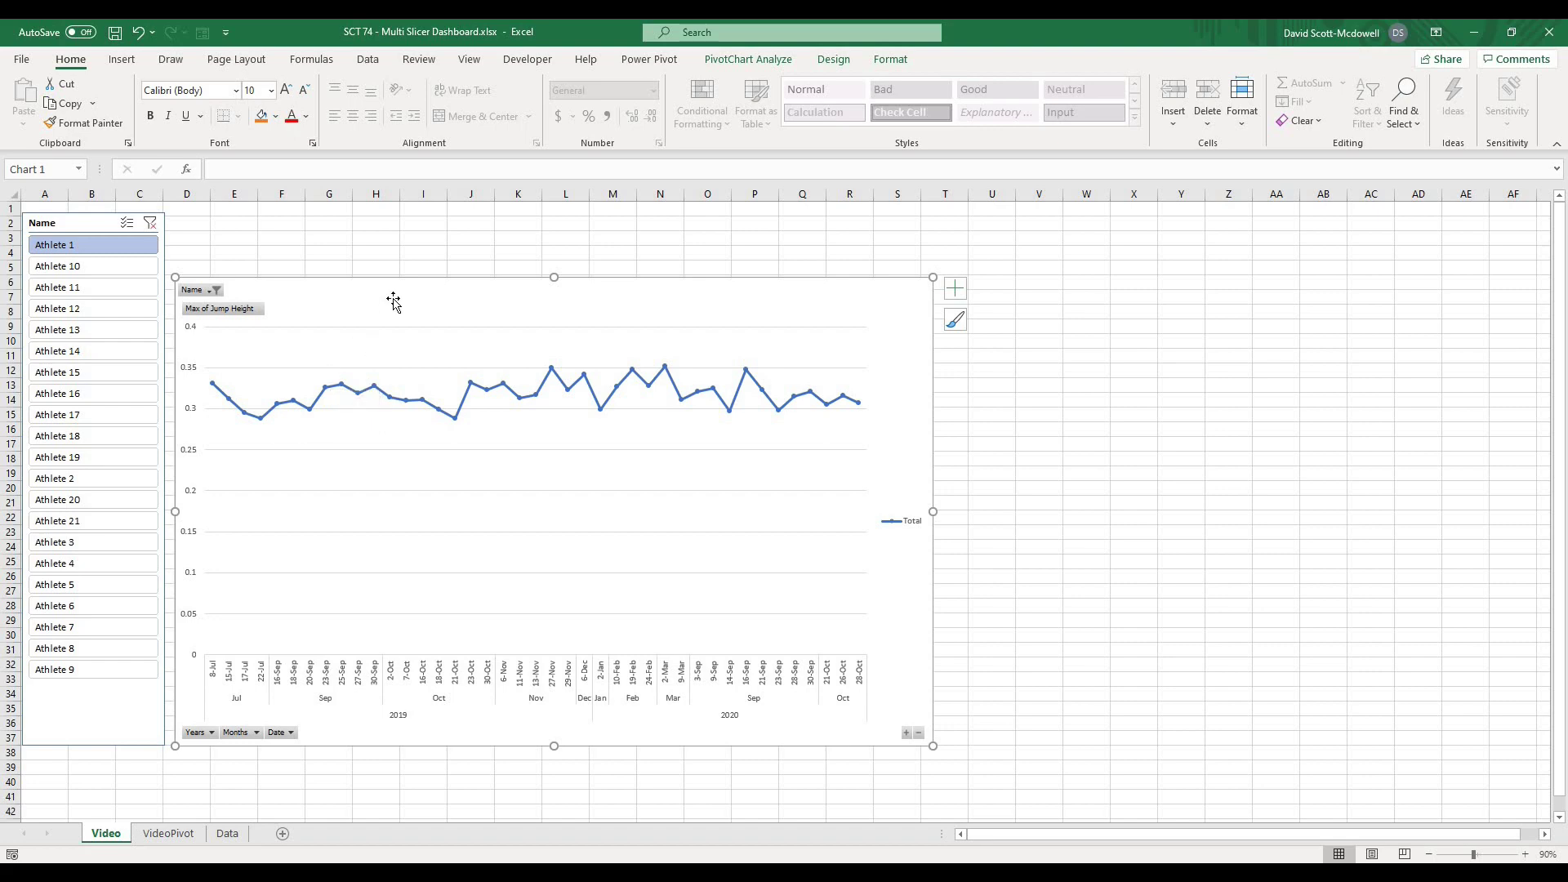
# Open the VideoPivot sheet and move the pivot chart further away from the pivot table.
pyautogui.click(169, 841)
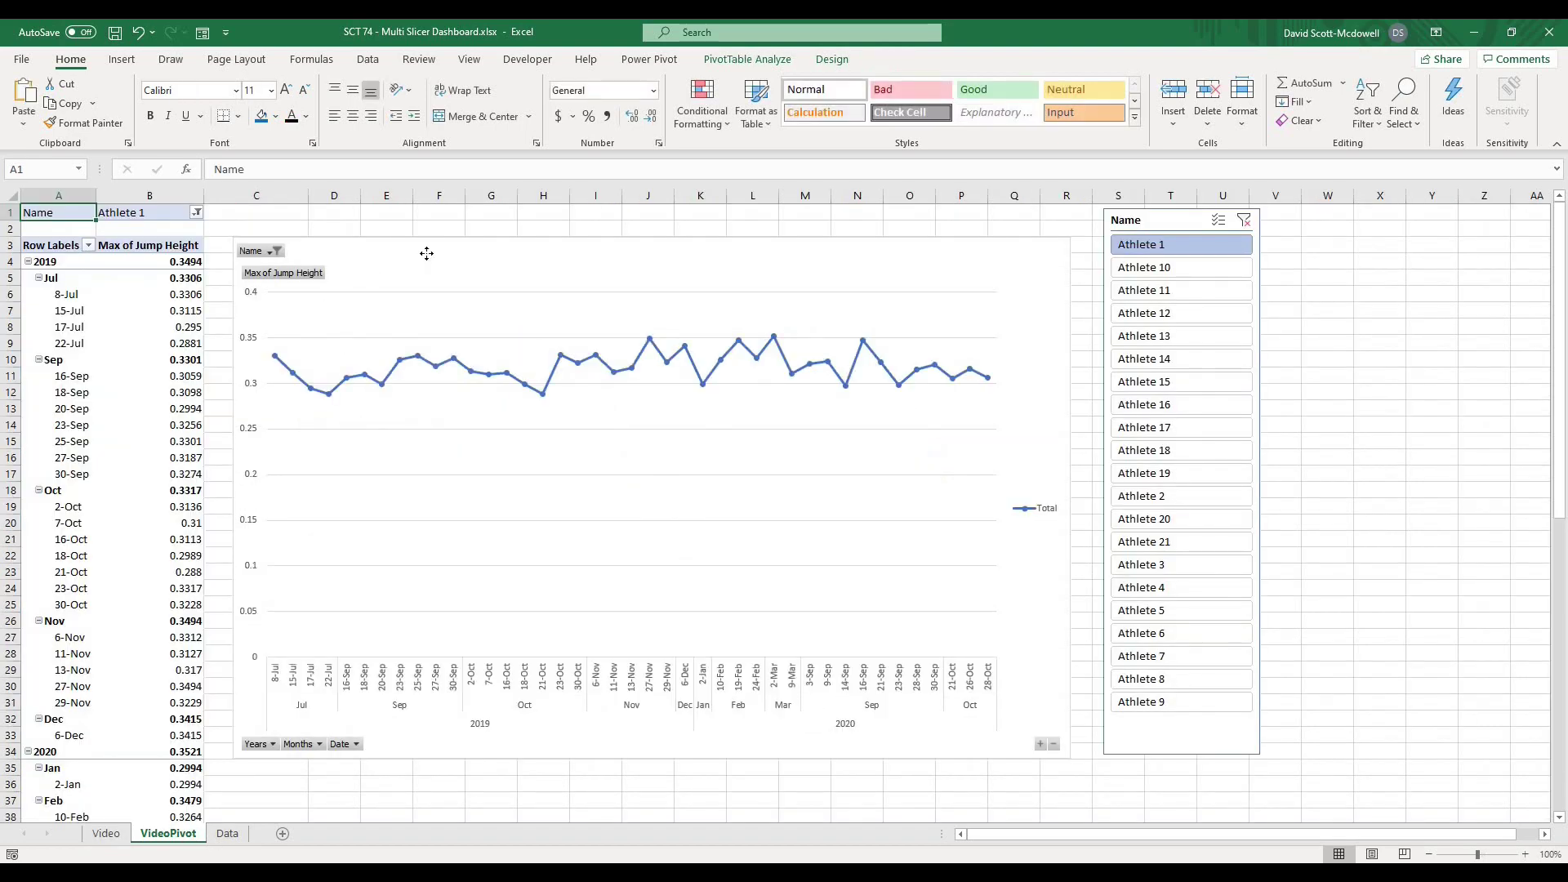
pyautogui.moveTo(424, 252); pyautogui.dragTo(701, 251)
pyautogui.click(150, 309)
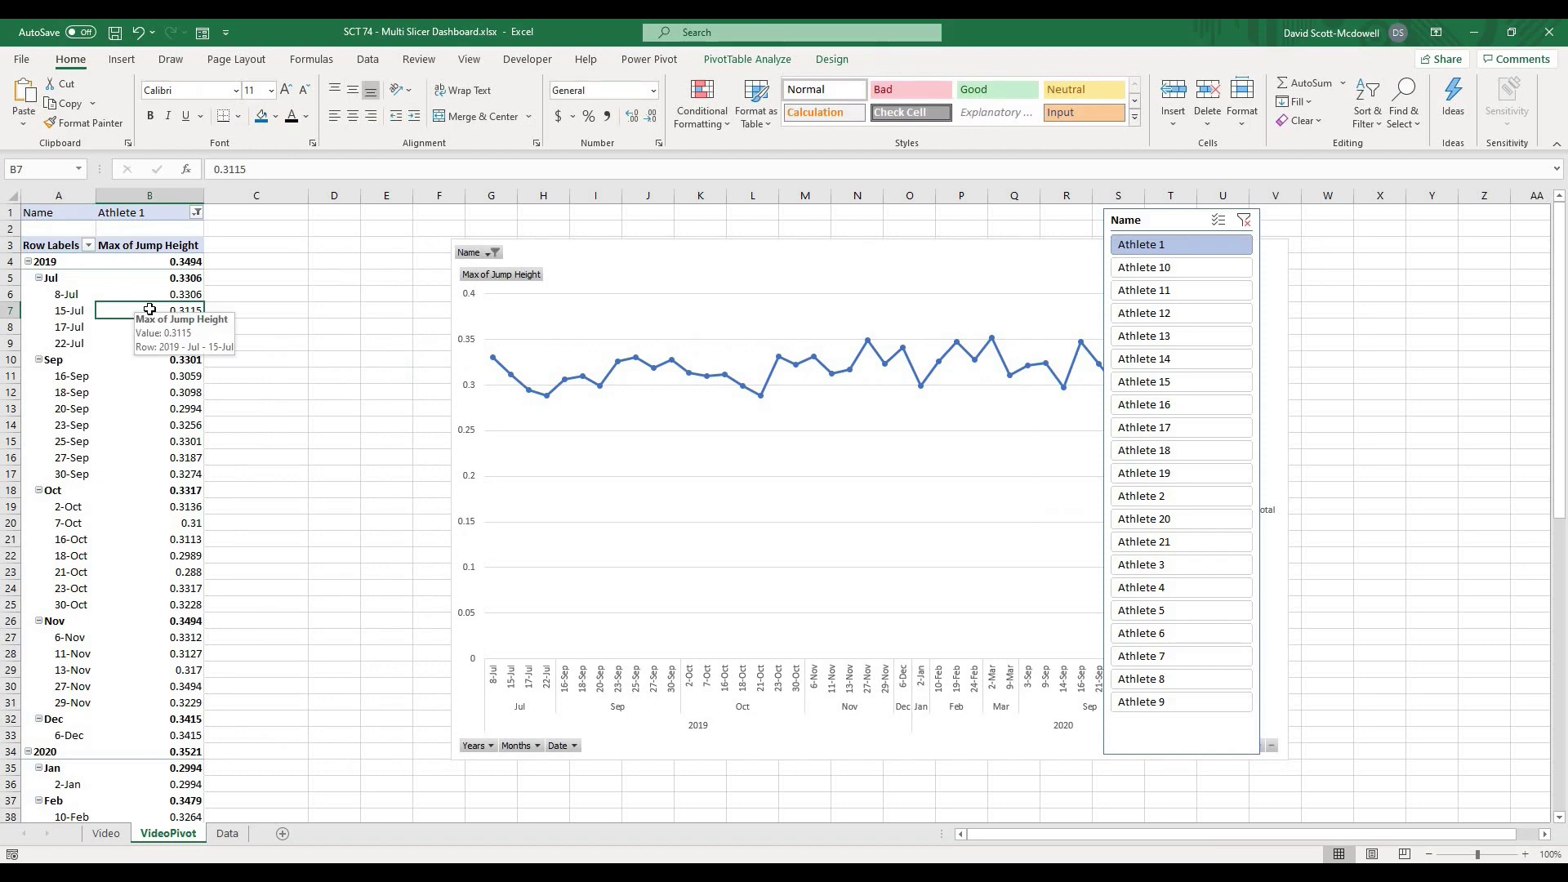
# Collapse and re-expand the July, September and 2019 groups in the pivot table rows.
pyautogui.click(38, 278)
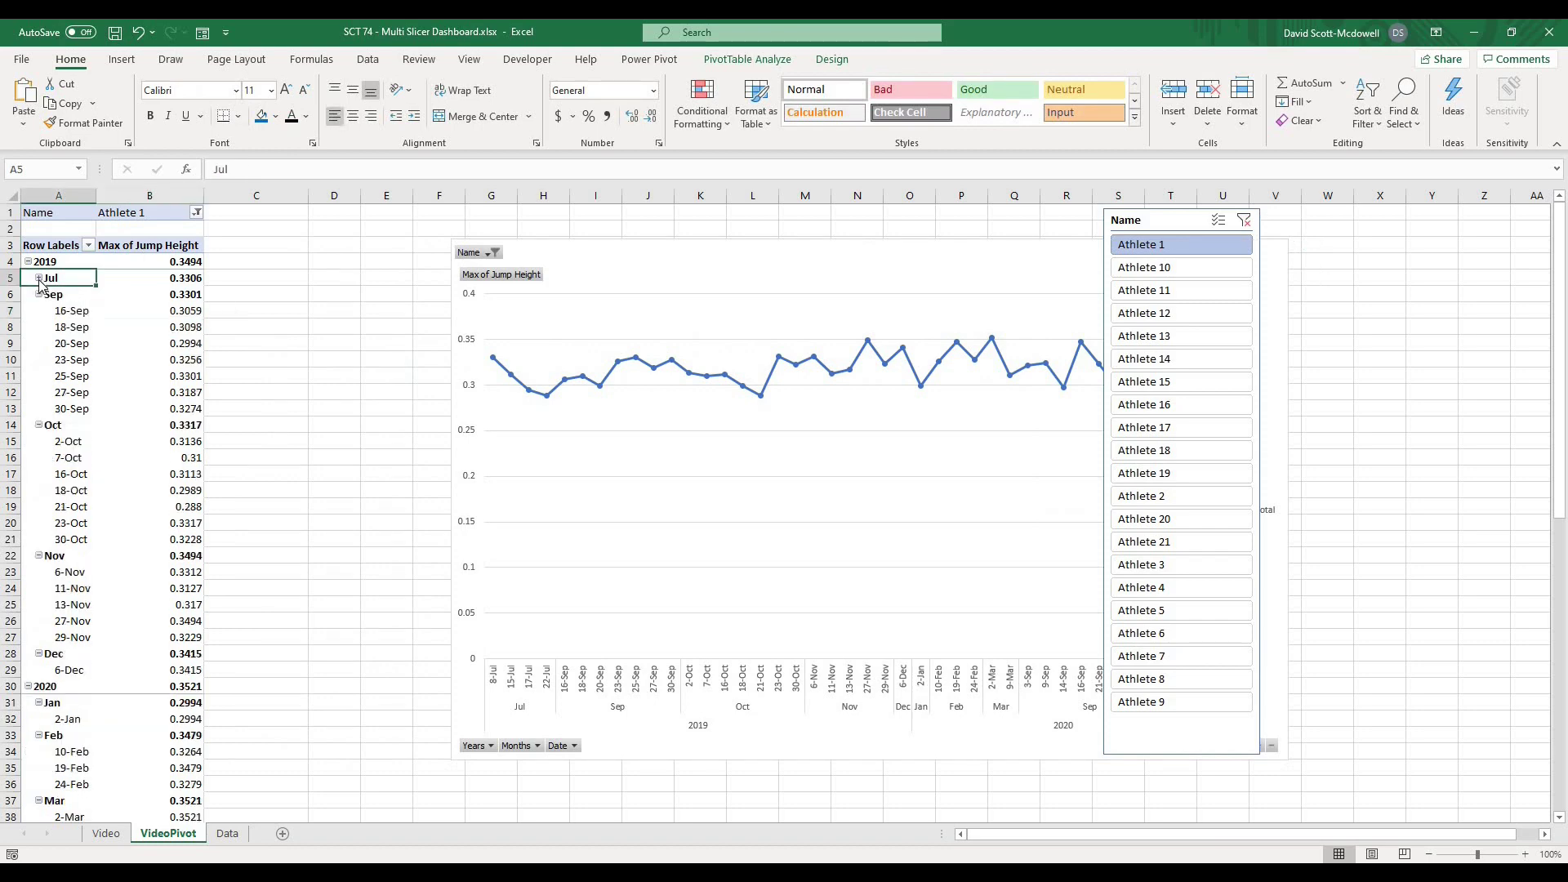
pyautogui.click(39, 278)
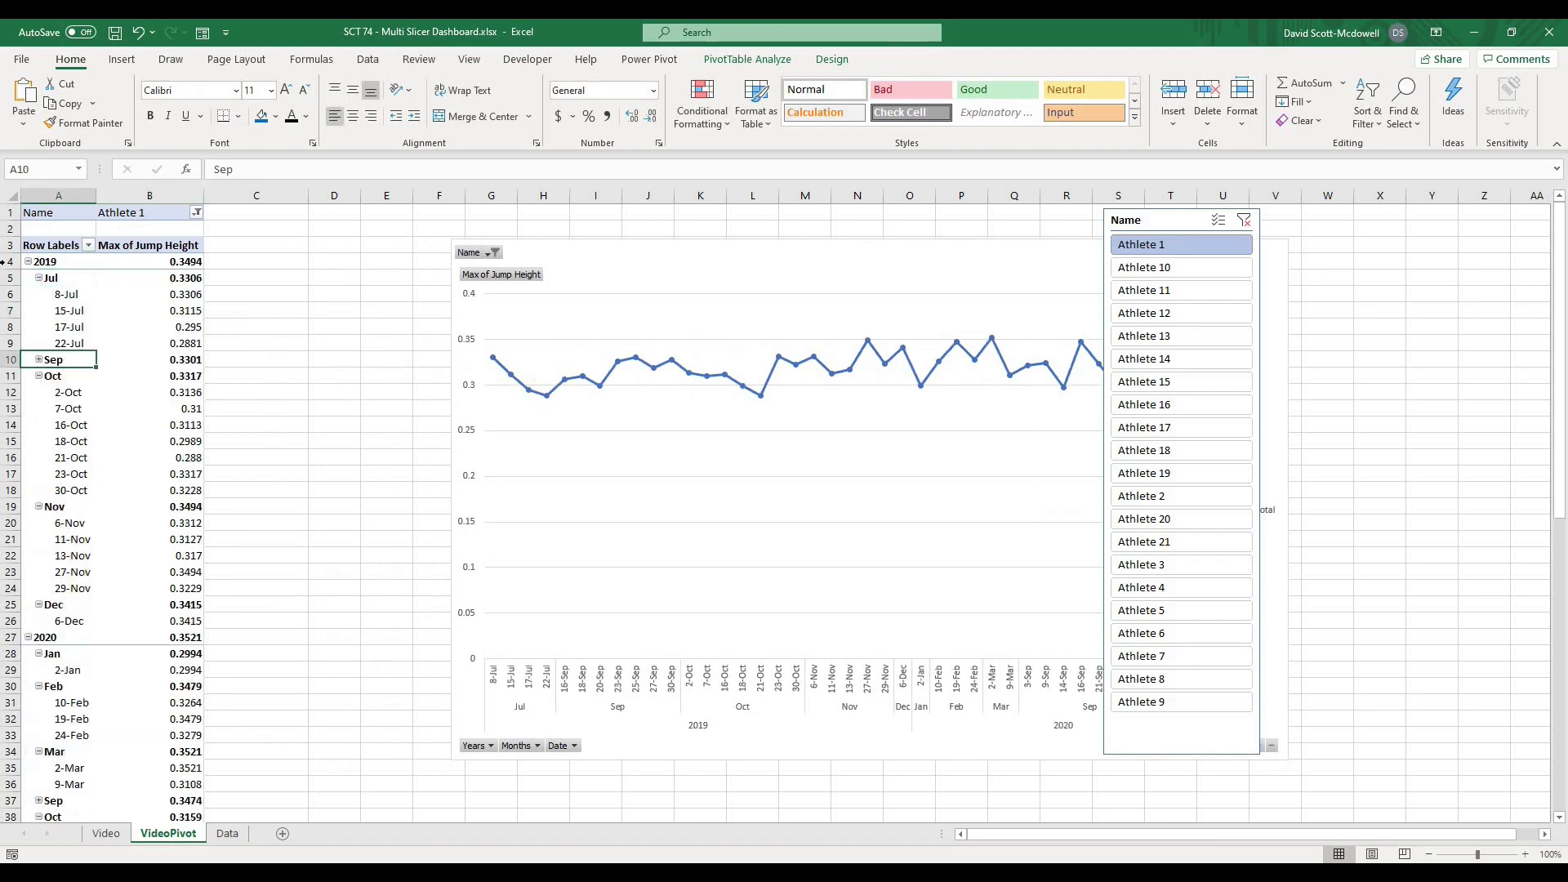
pyautogui.click(39, 359)
pyautogui.click(28, 261)
pyautogui.click(28, 261)
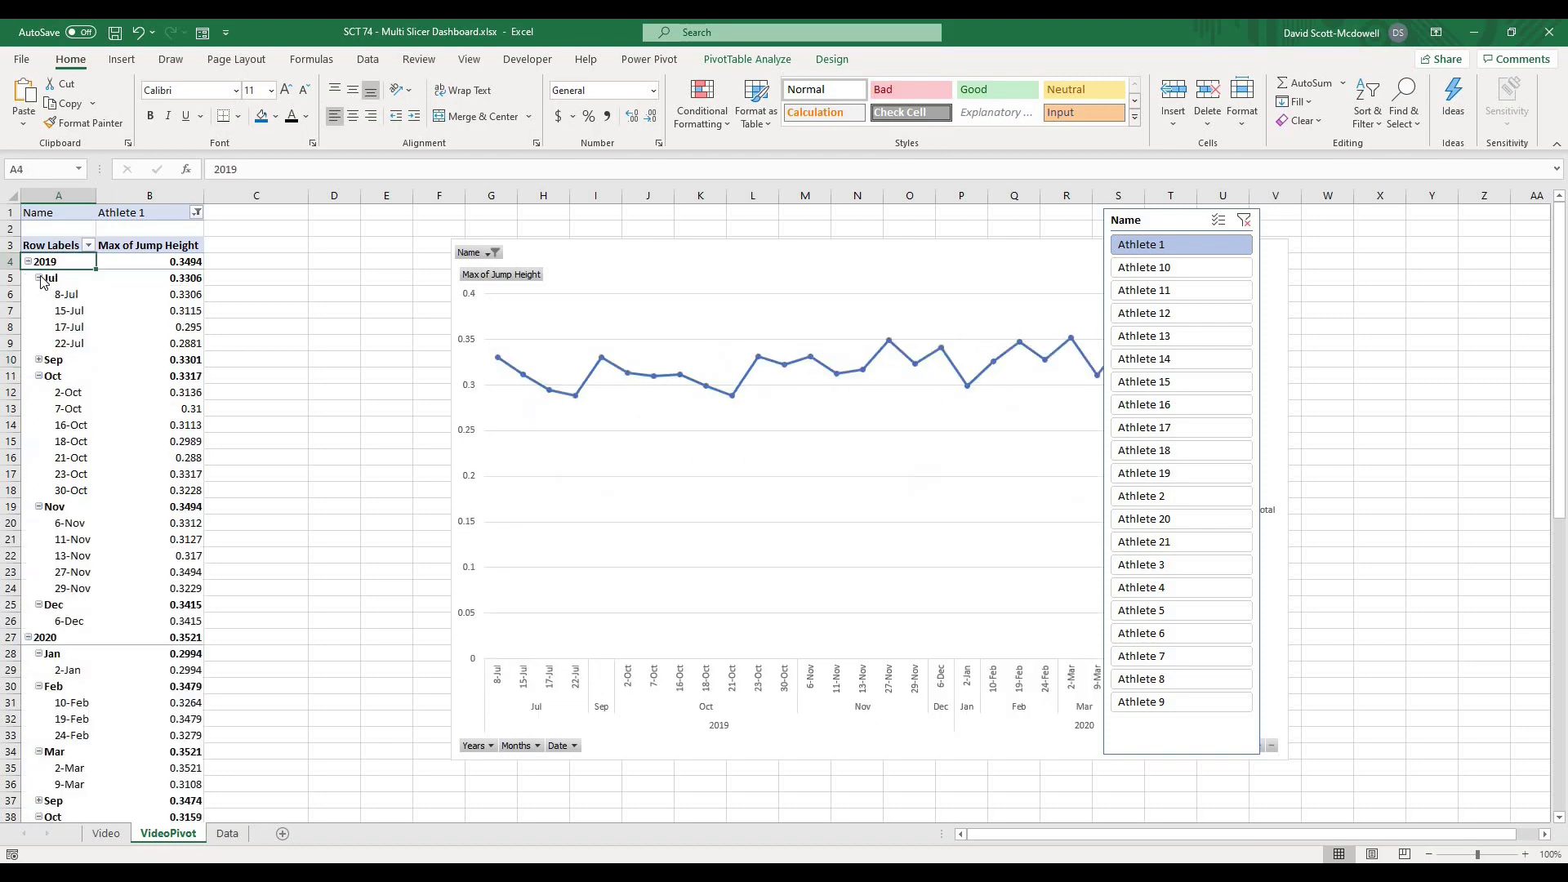
pyautogui.click(38, 359)
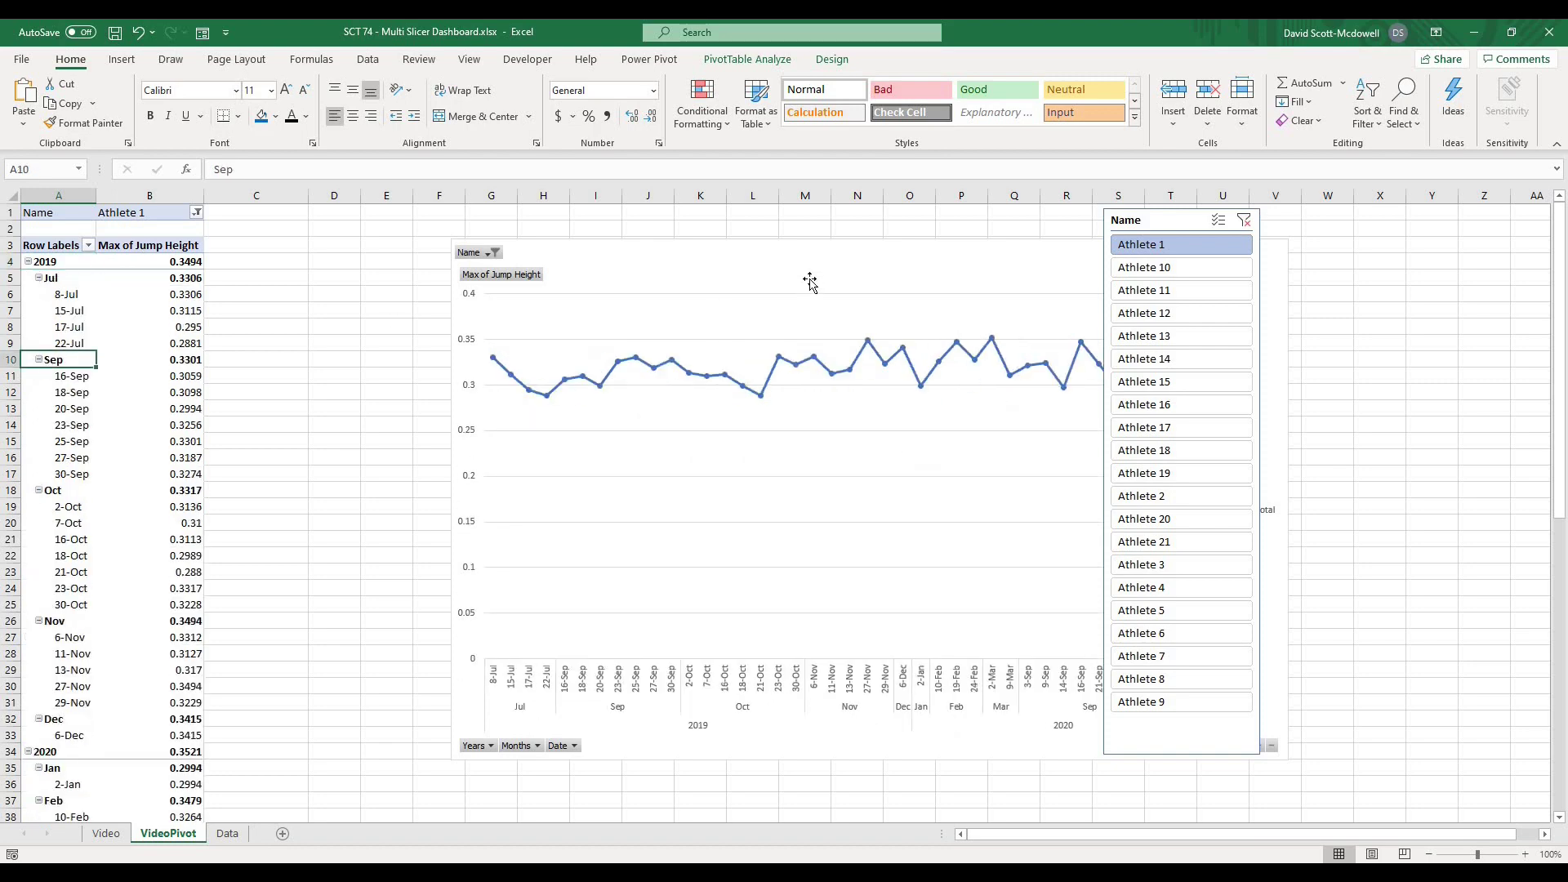
# Rearrange the pivot chart and the Name slicer side by side so they no longer overlap.
pyautogui.moveTo(812, 280); pyautogui.dragTo(875, 258)
pyautogui.click(1176, 229)
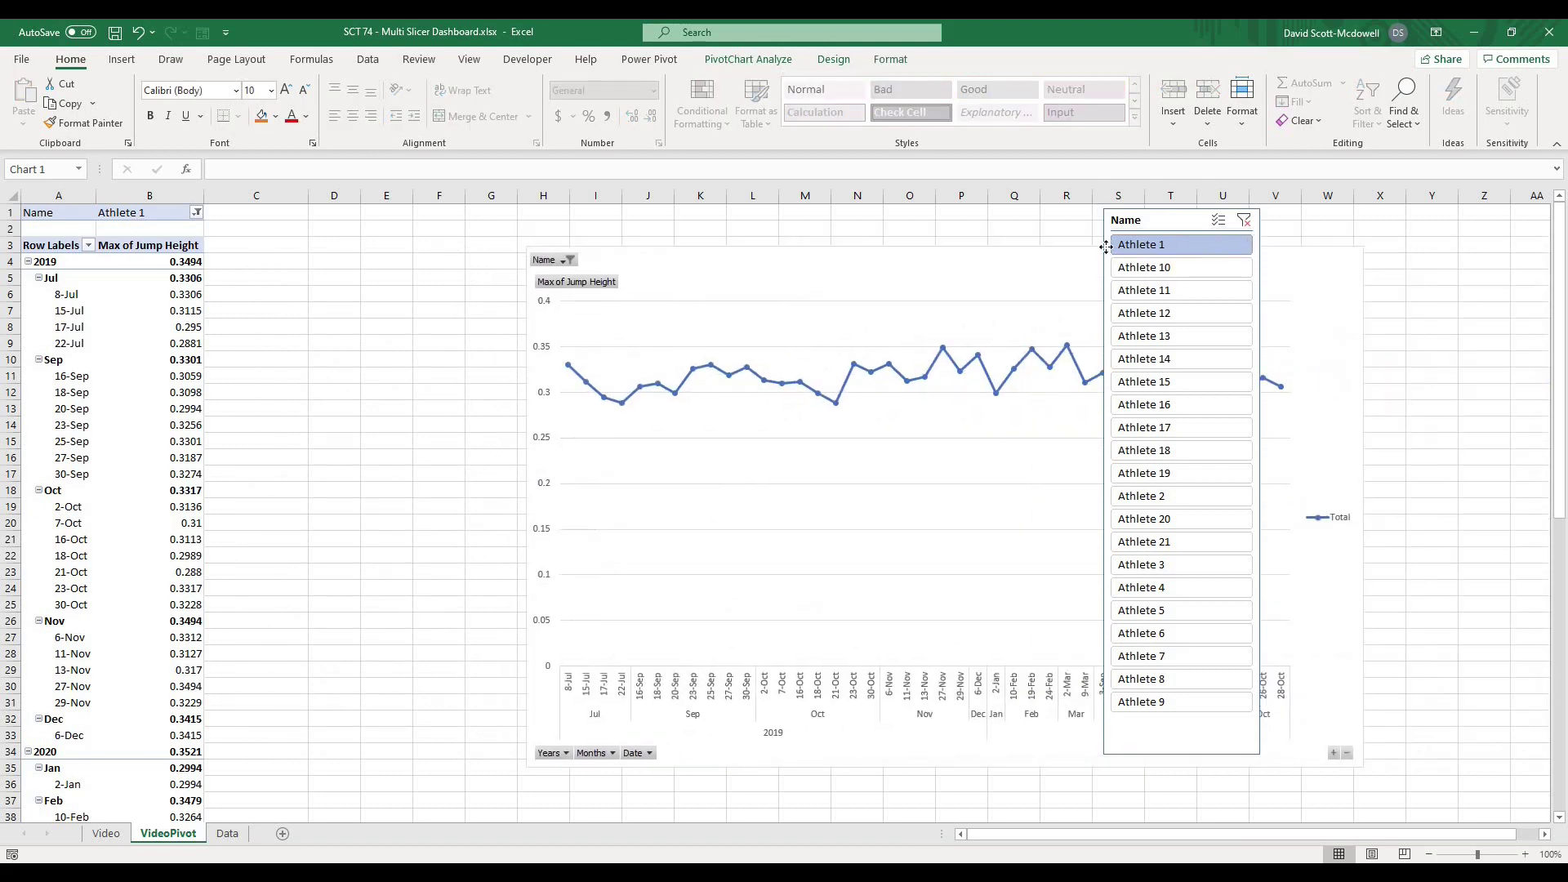
pyautogui.moveTo(1337, 230); pyautogui.dragTo(1421, 219)
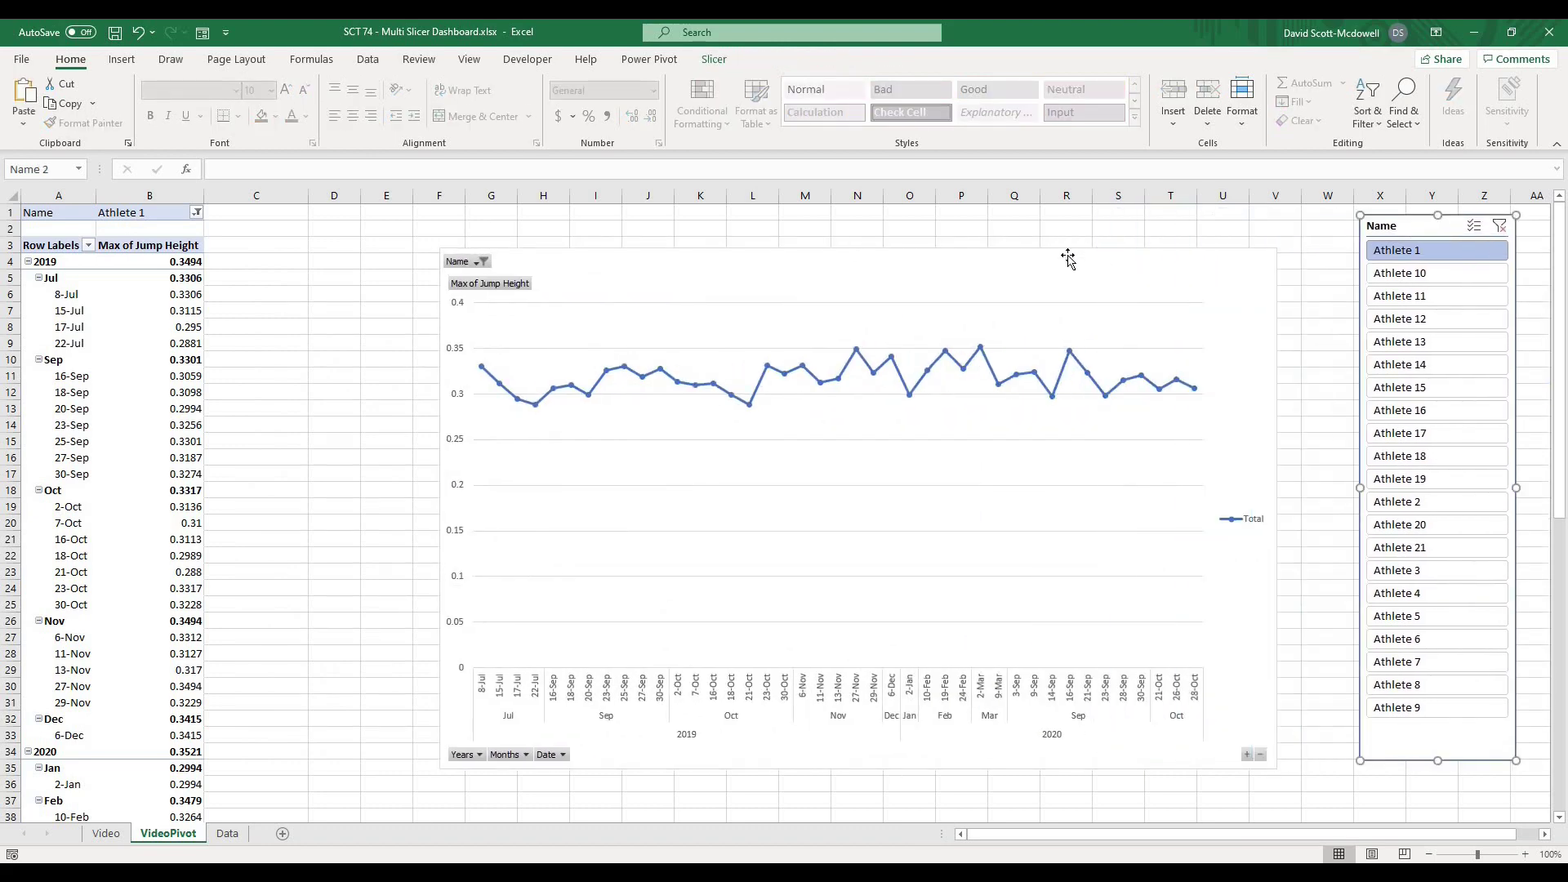
pyautogui.moveTo(1068, 257); pyautogui.dragTo(1139, 226)
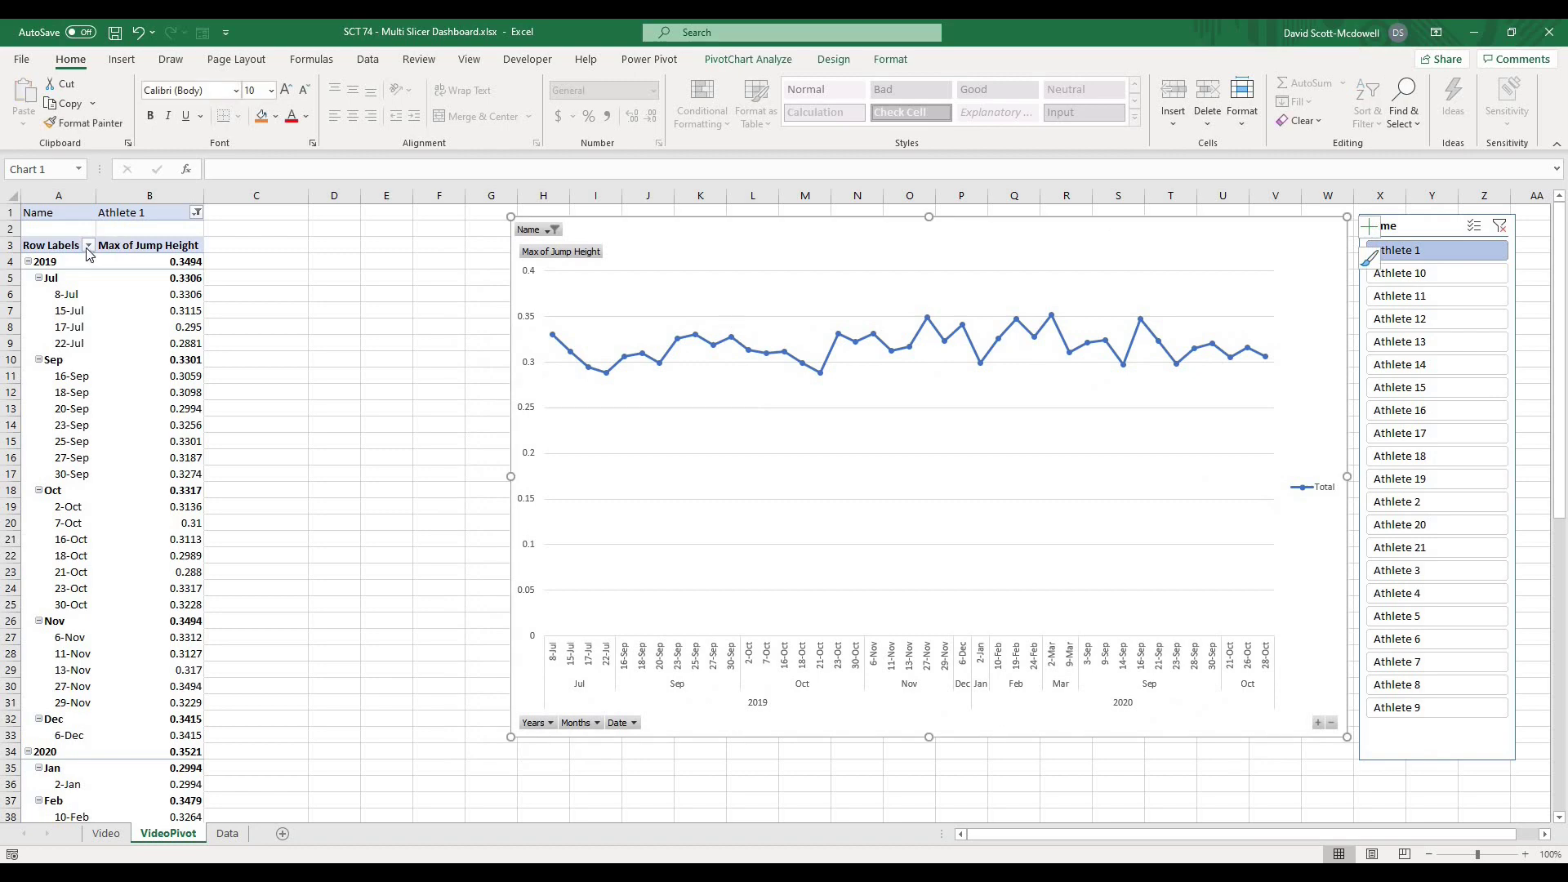
# Check the name assigned to the jump height pivot table.
pyautogui.click(150, 245)
pyautogui.click(107, 289)
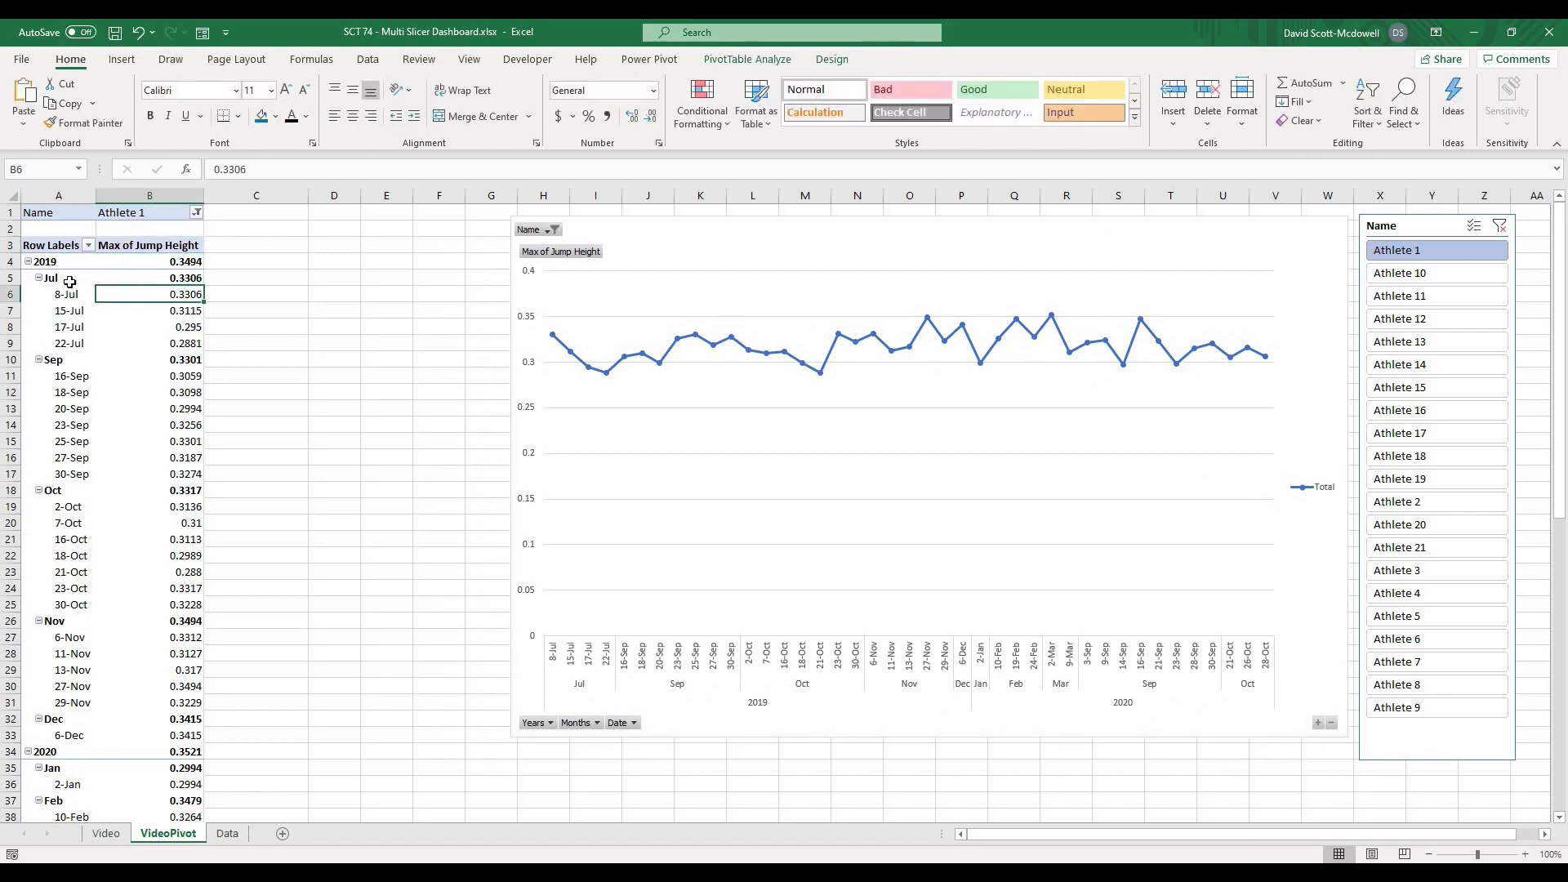
pyautogui.click(60, 248)
pyautogui.click(756, 65)
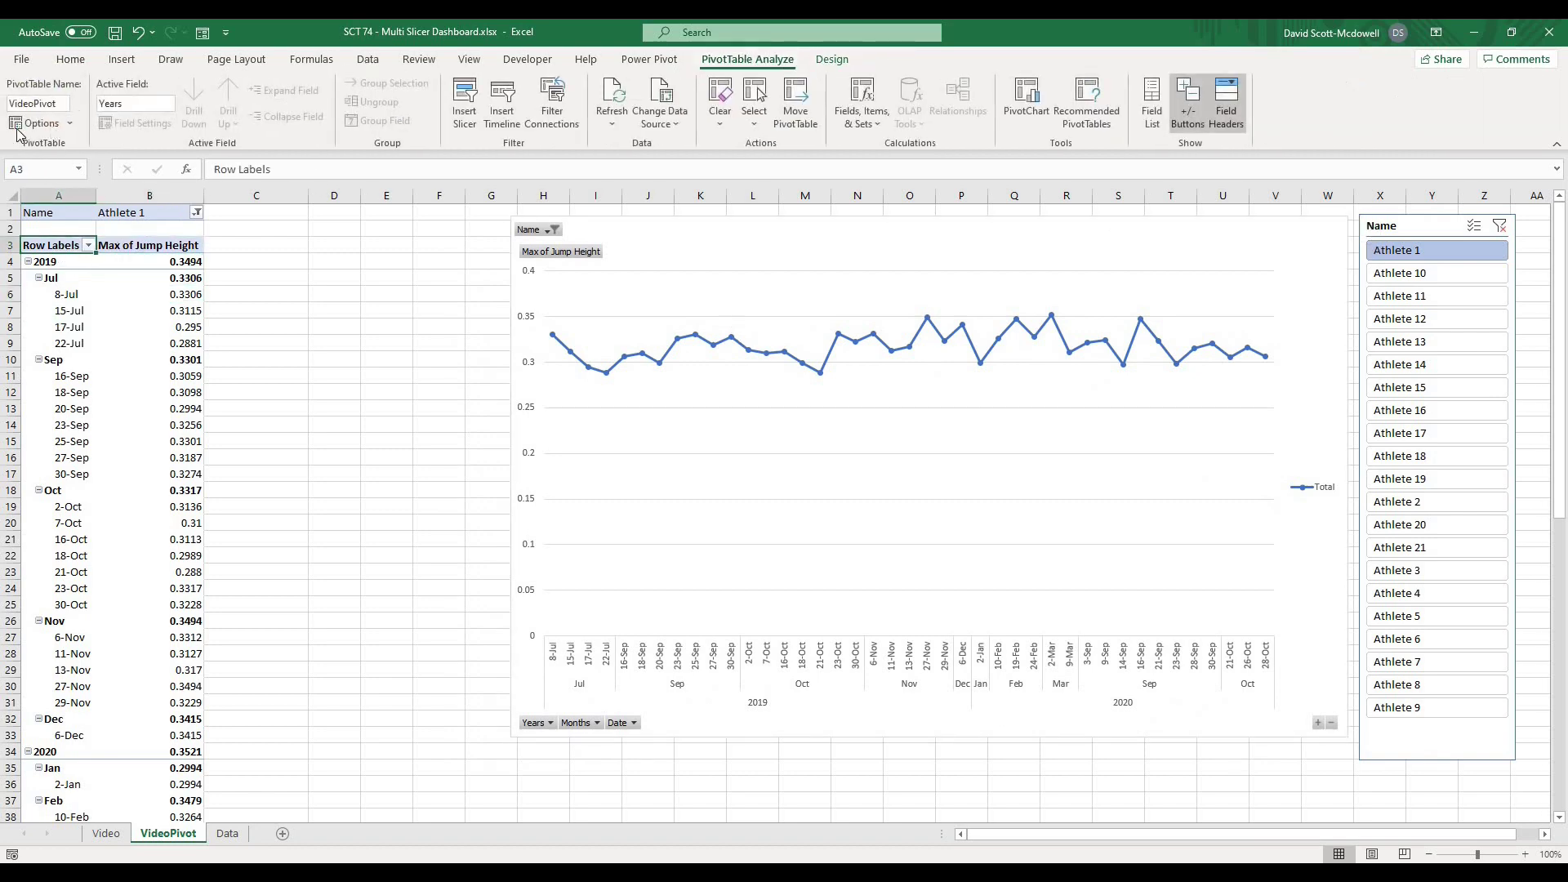
pyautogui.click(308, 294)
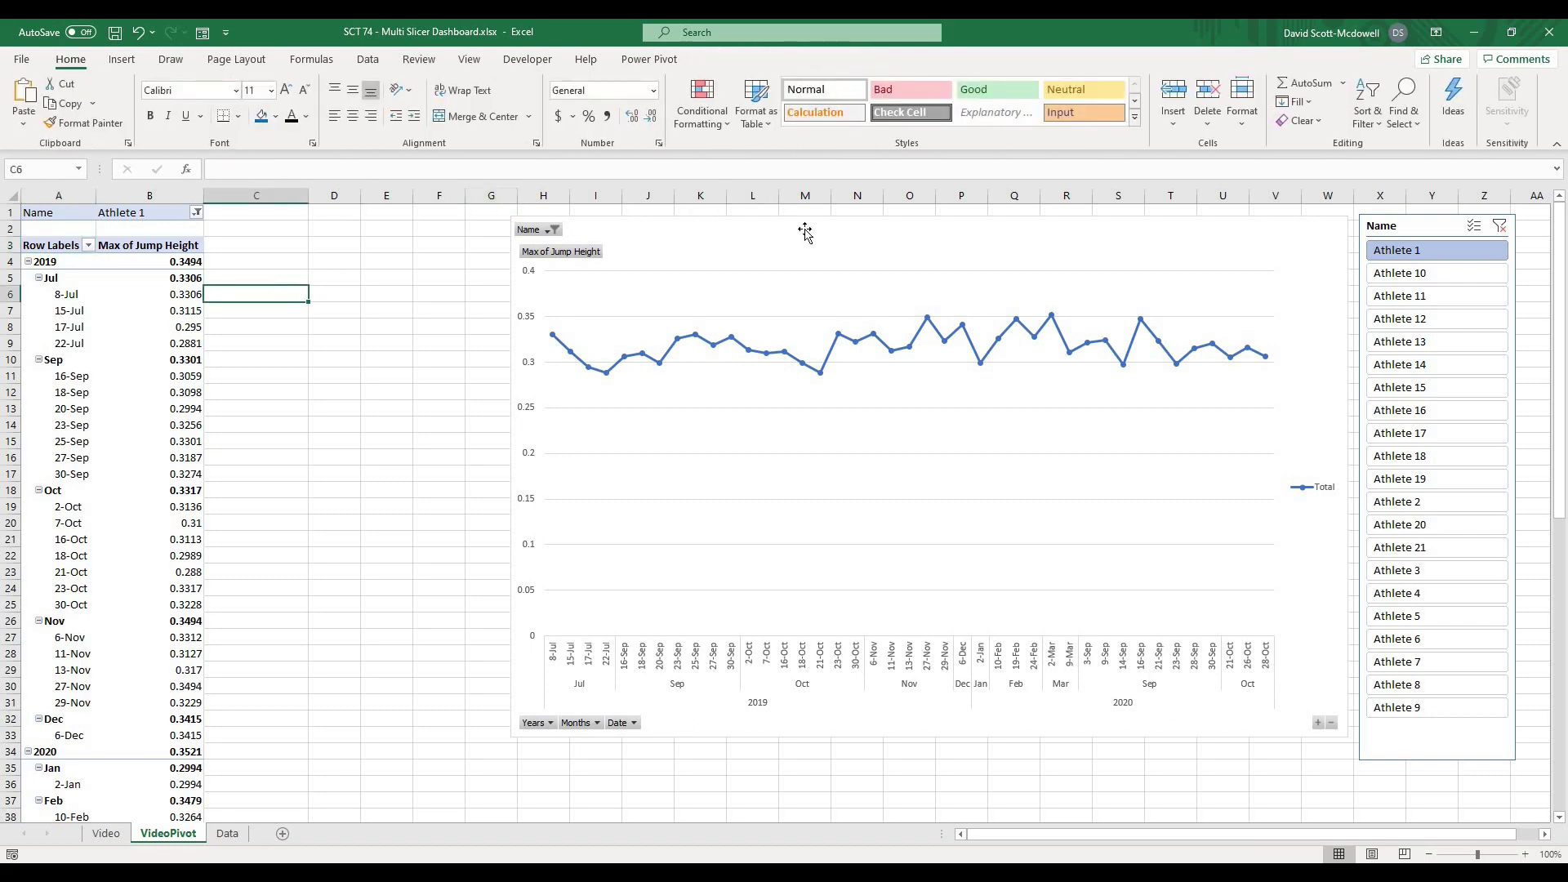
# Shift the chart slightly closer to the pivot table and show the pivot table's field list.
pyautogui.moveTo(824, 233)
pyautogui.mouseDown()
pyautogui.moveTo(722, 248)
pyautogui.moveTo(834, 226)
pyautogui.mouseUp()
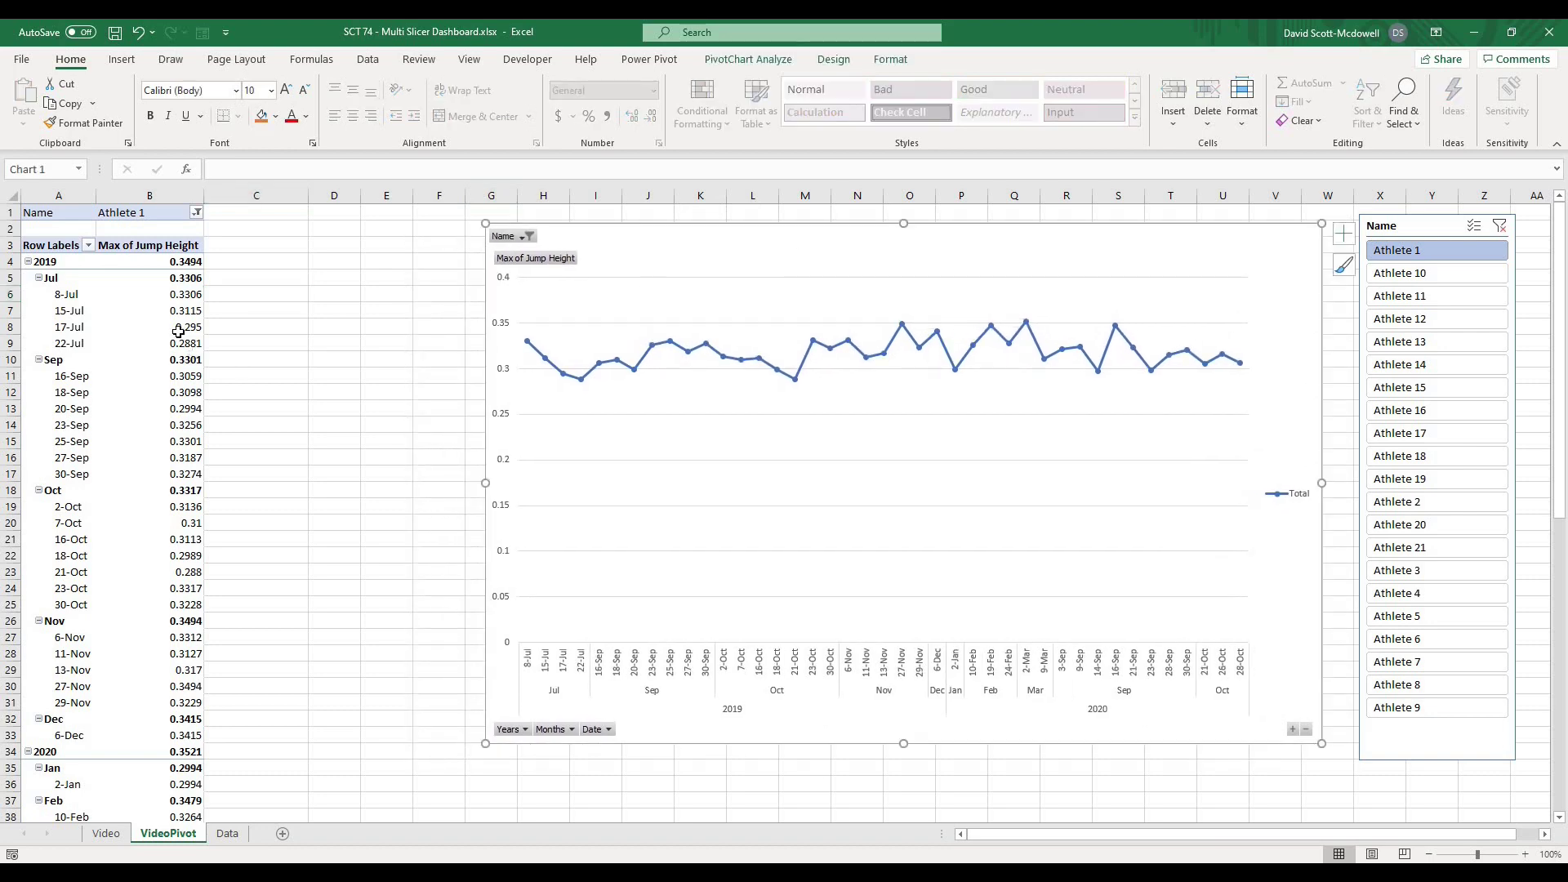
pyautogui.click(140, 264)
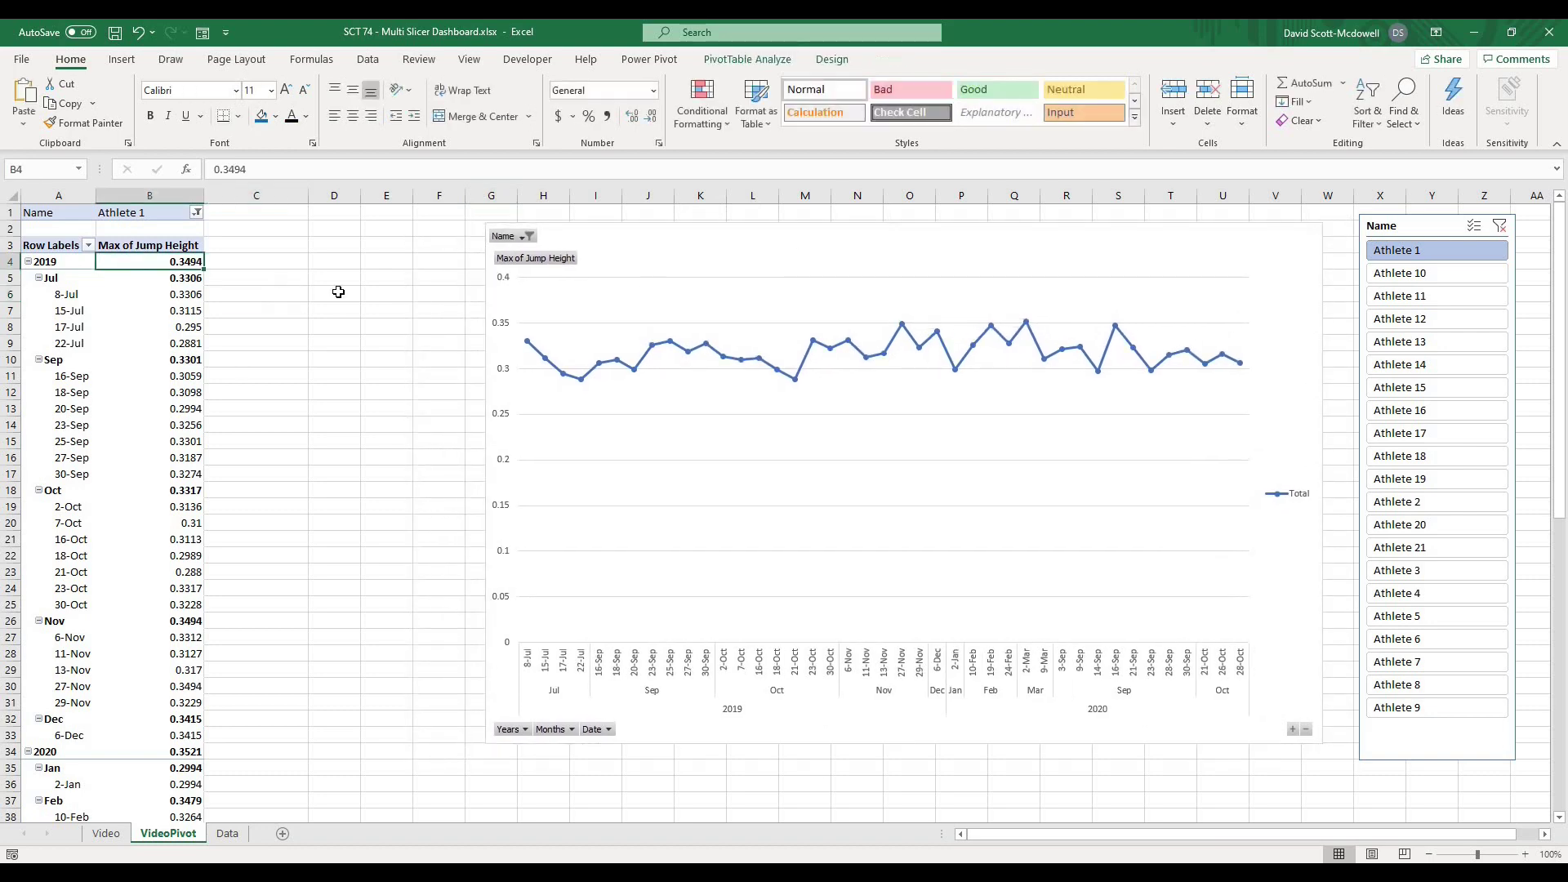
pyautogui.click(130, 282)
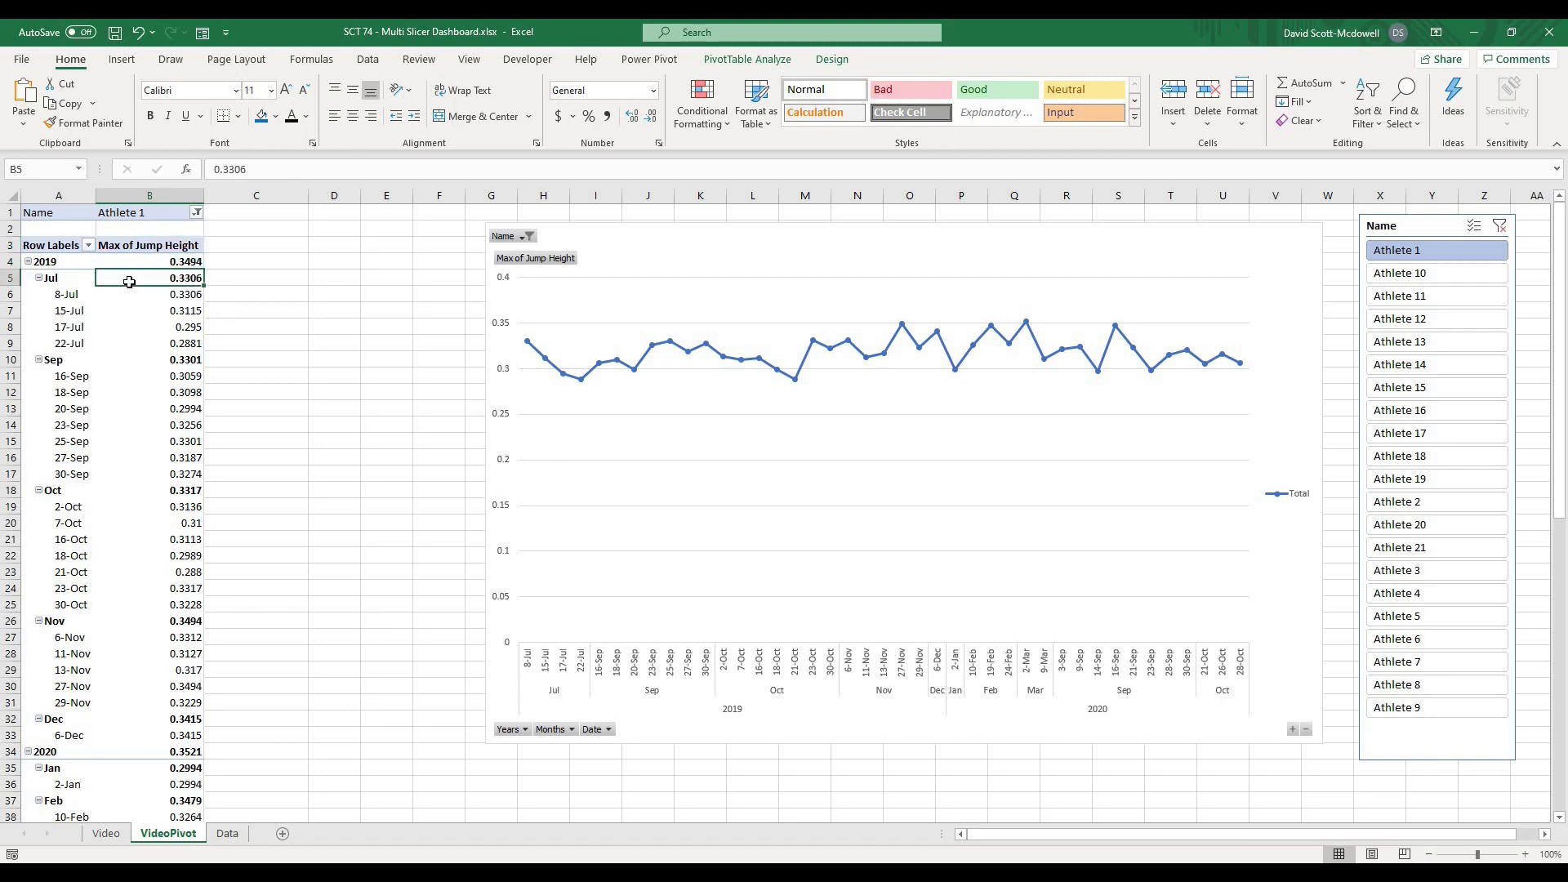
pyautogui.rightClick(130, 283)
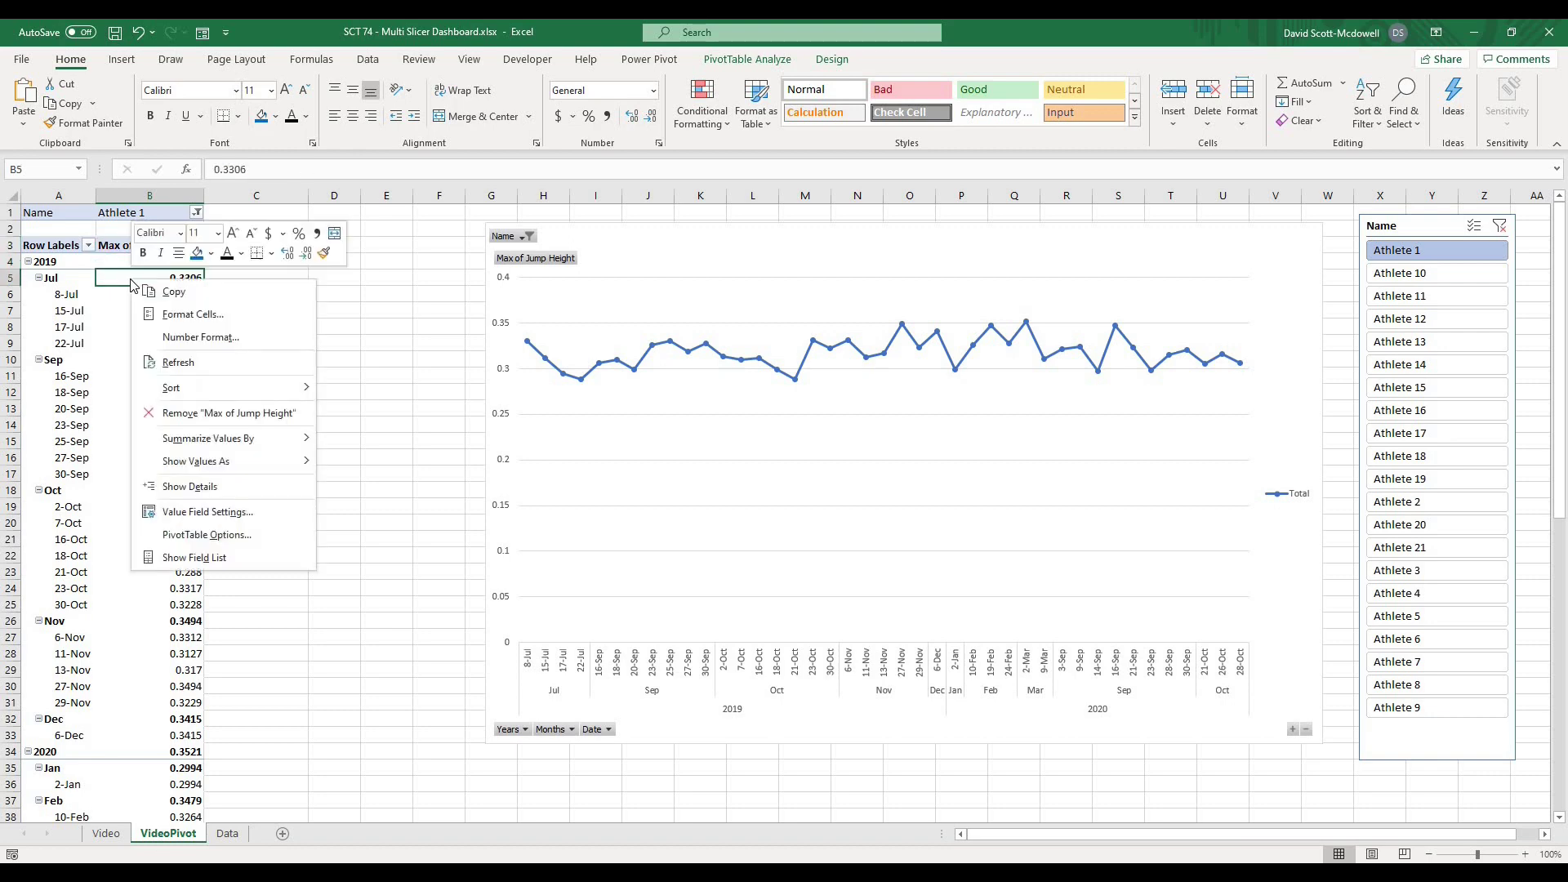
pyautogui.click(211, 558)
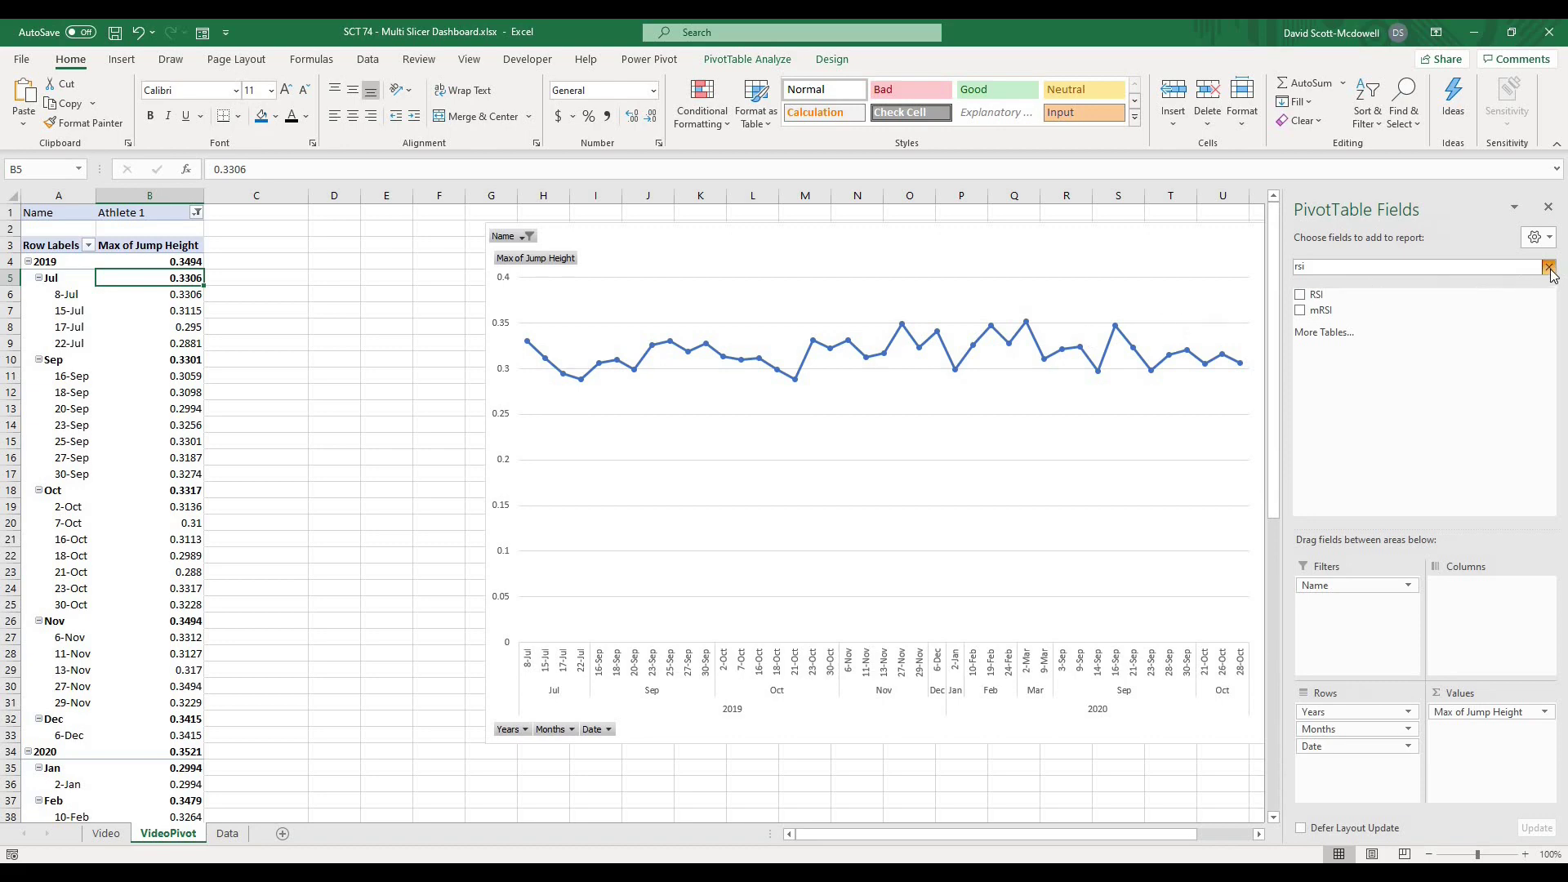
# Search the fields for "rsi", add RSI to the pivot table's values below Jump Height, and move the chart clear of the column.
pyautogui.click(1549, 268)
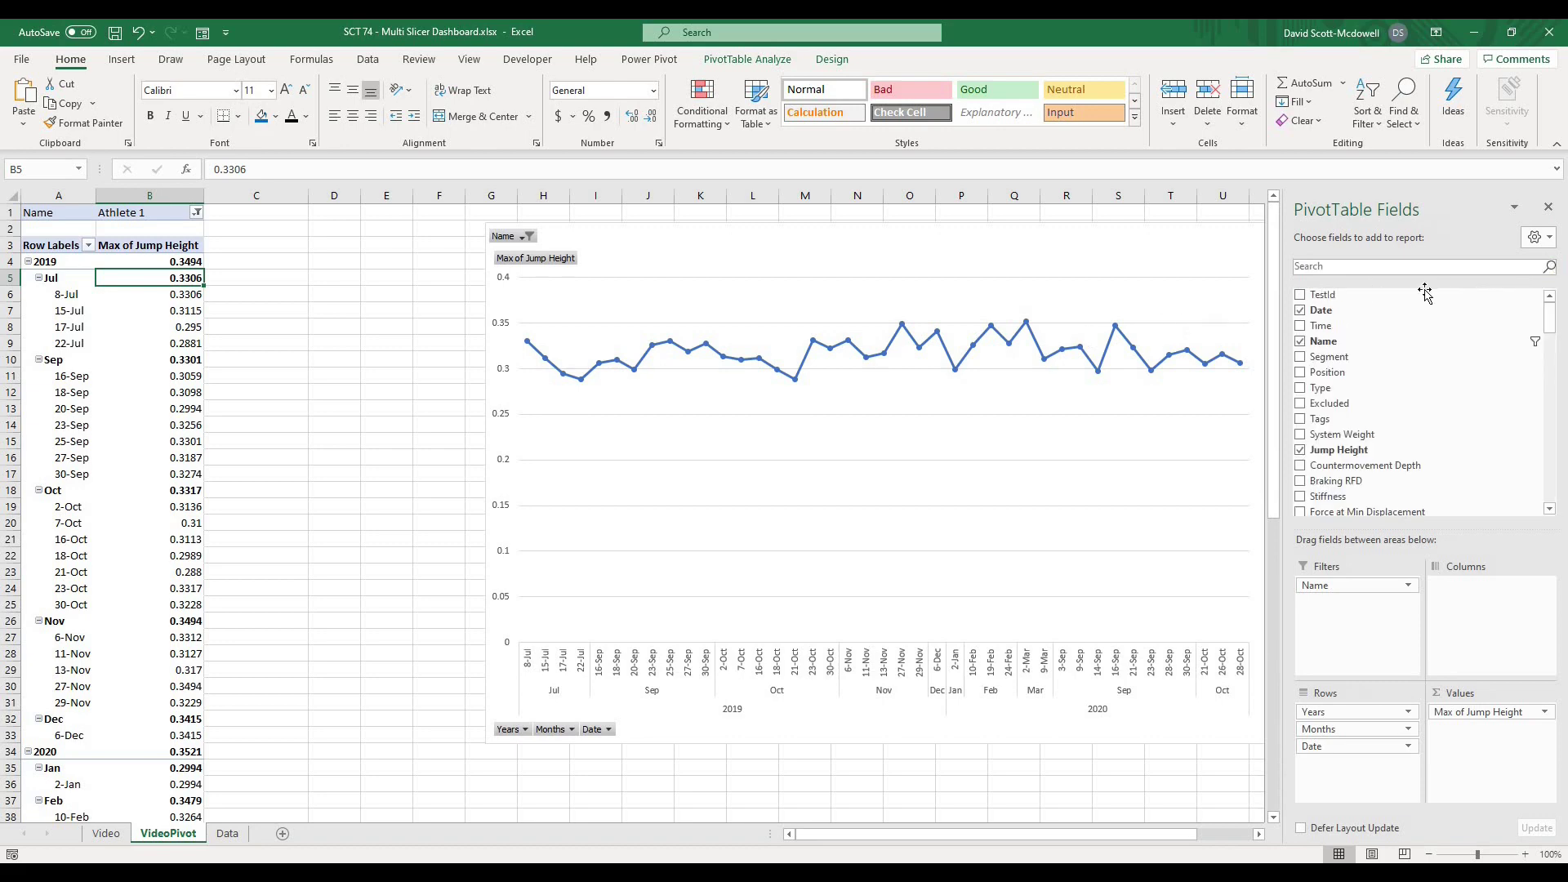
pyautogui.click(1387, 266)
pyautogui.write('rsi')
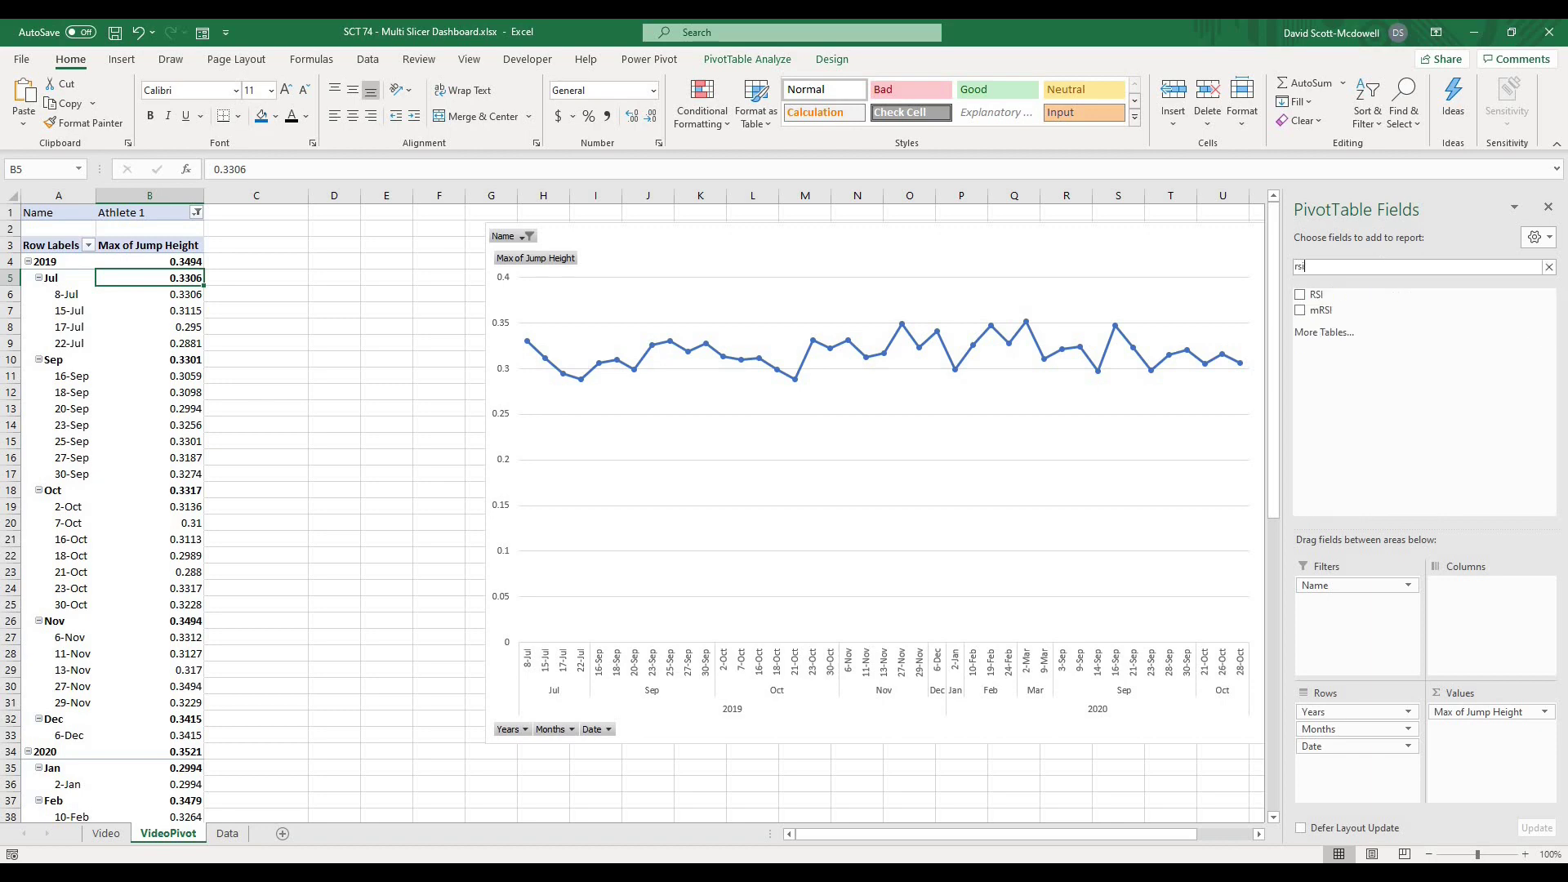
pyautogui.moveTo(1315, 296); pyautogui.dragTo(1470, 742)
pyautogui.moveTo(1041, 297); pyautogui.dragTo(907, 296)
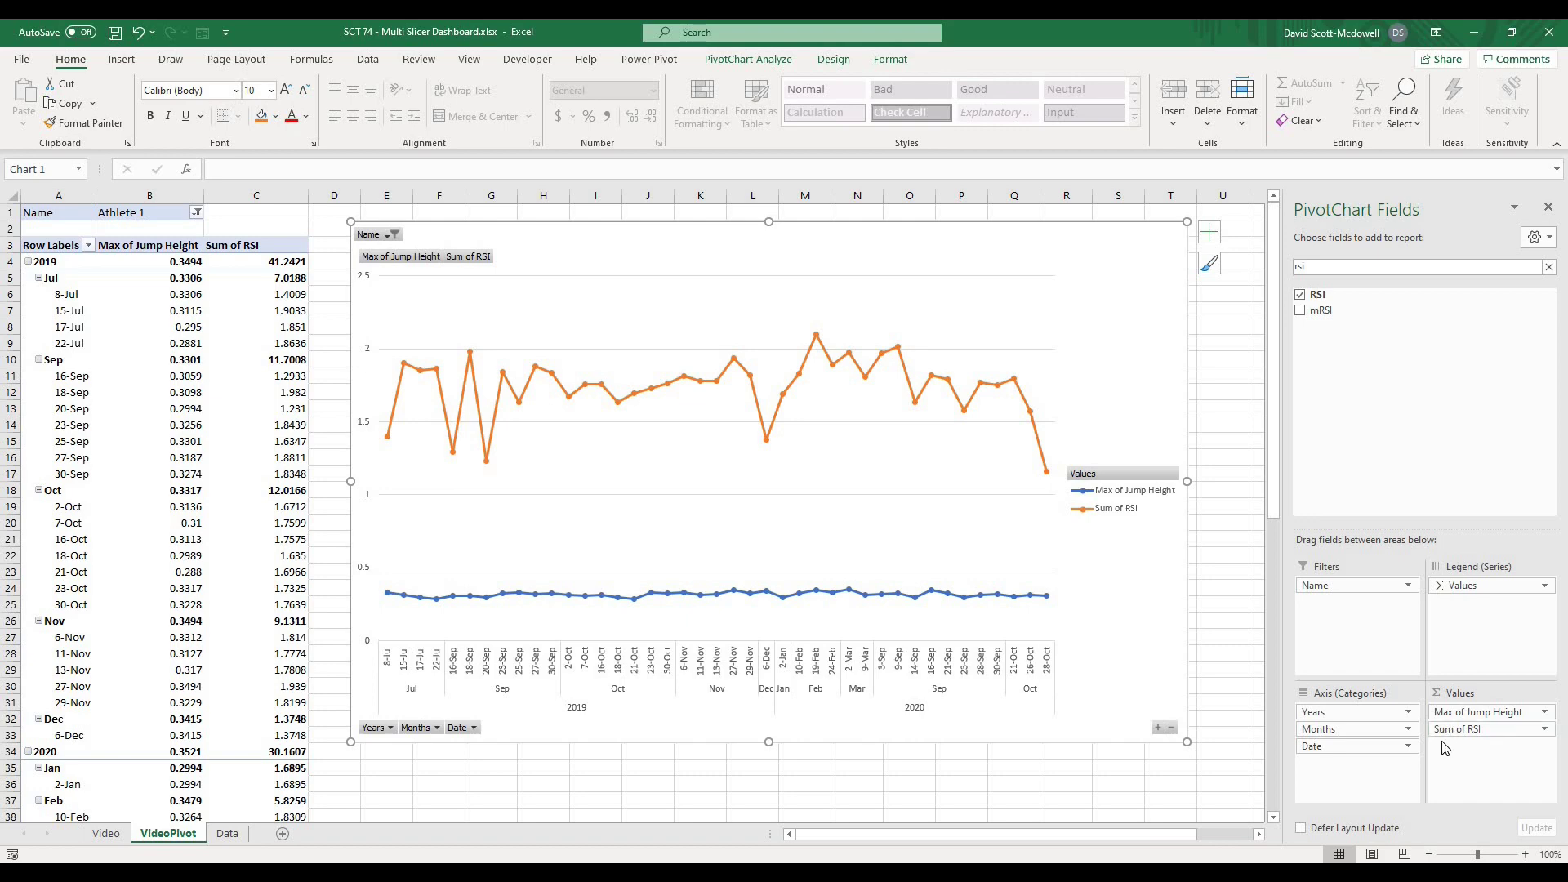
# Change the RSI value field's summary calculation to Average.
pyautogui.click(1545, 731)
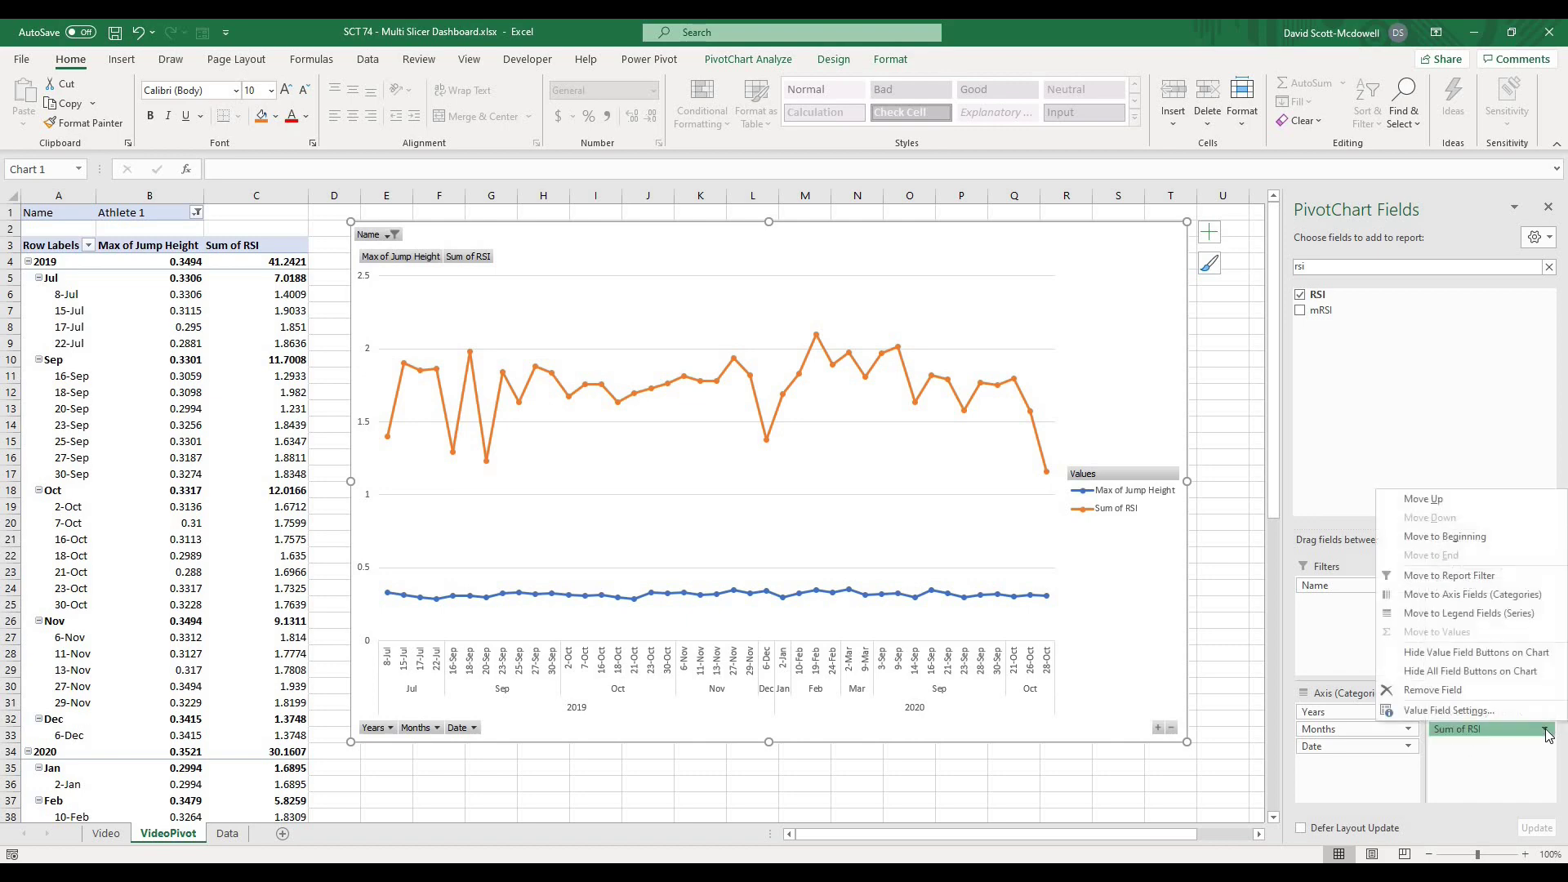
pyautogui.click(1453, 711)
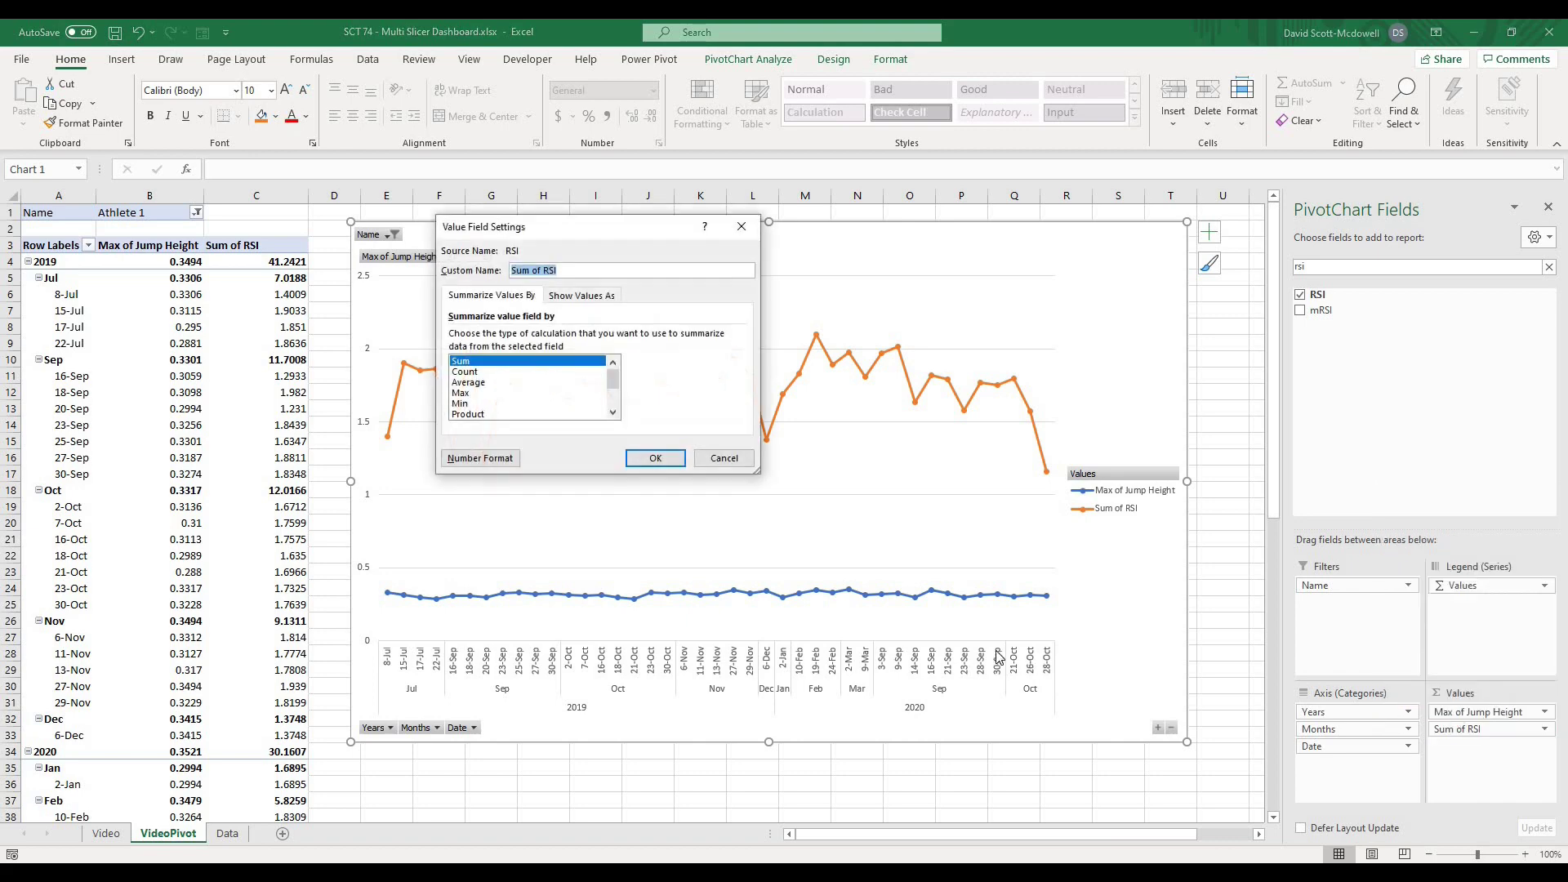
pyautogui.click(467, 383)
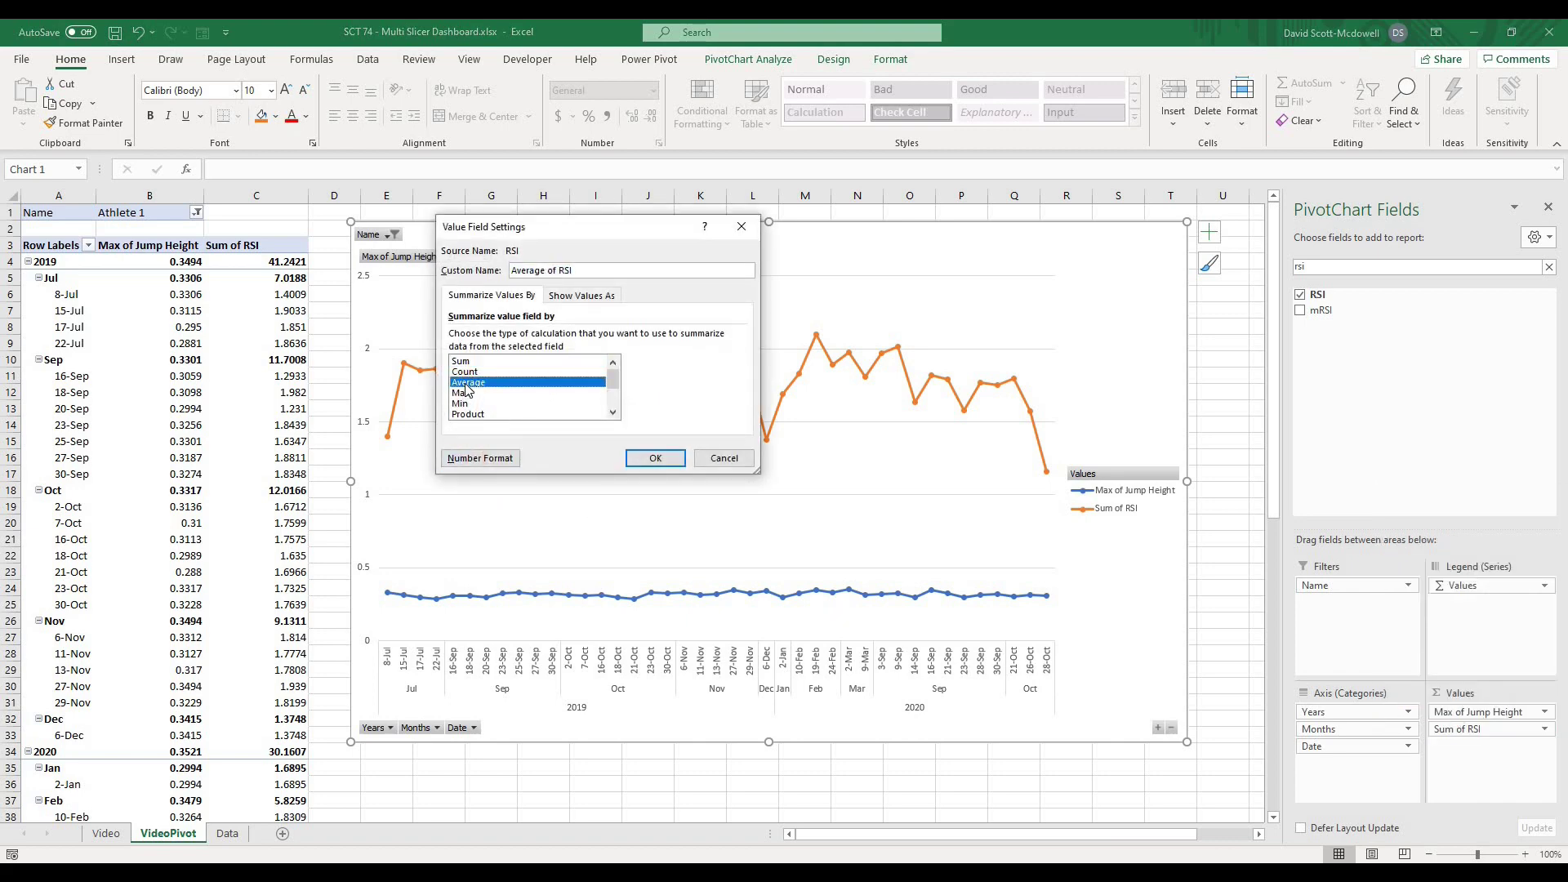
pyautogui.click(655, 458)
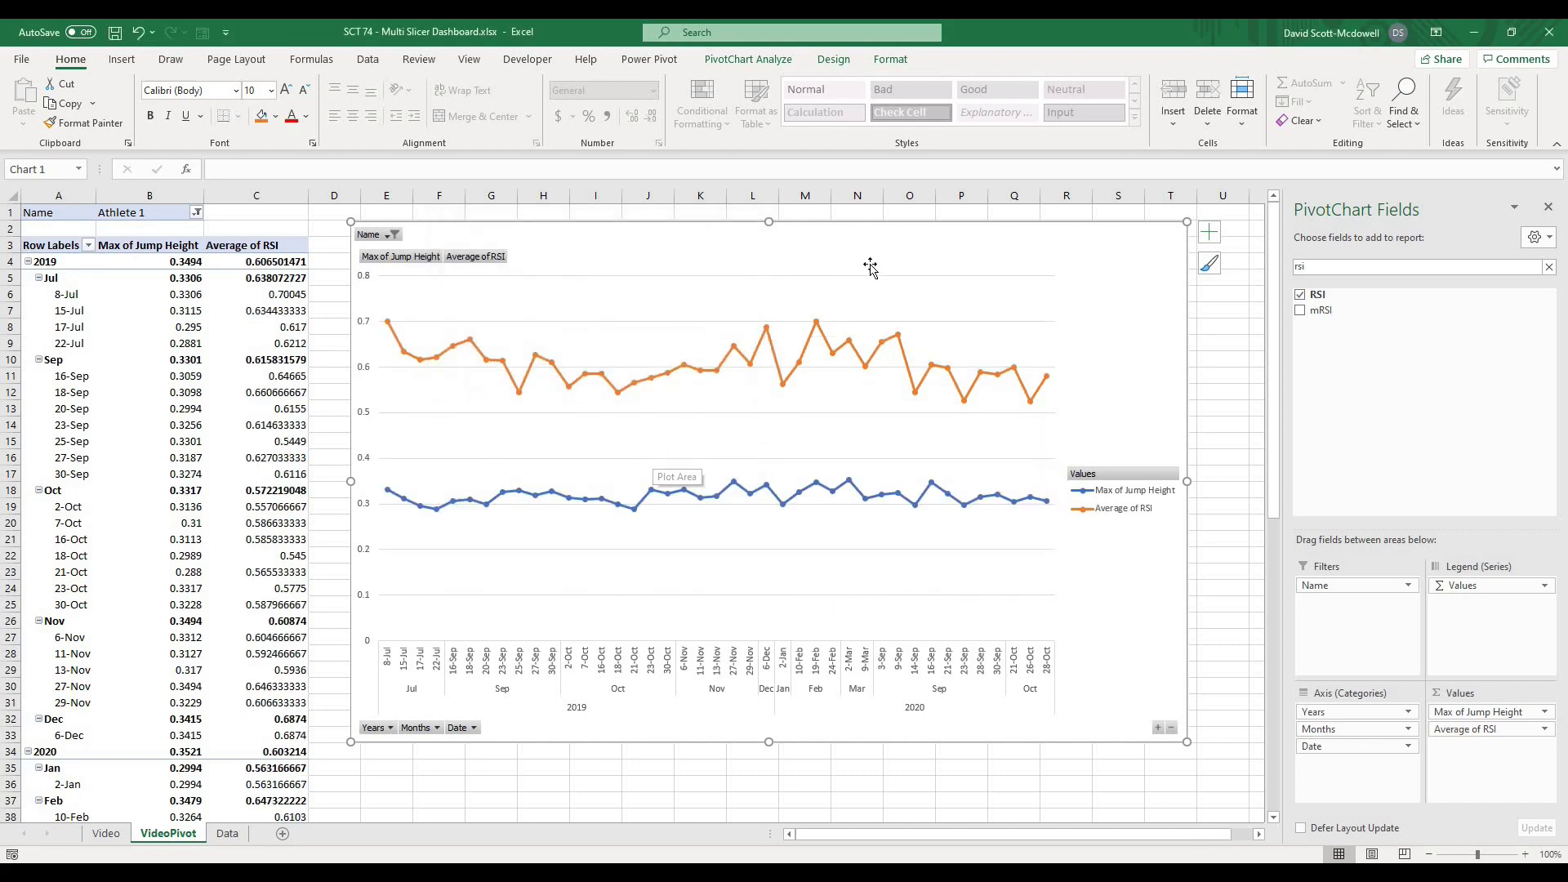
# Shift the chart slightly down and towards the pivot table, and fill the Max of Jump Height header with standard blue.
pyautogui.moveTo(870, 264)
pyautogui.mouseDown()
pyautogui.moveTo(858, 287)
pyautogui.moveTo(862, 274)
pyautogui.mouseUp()
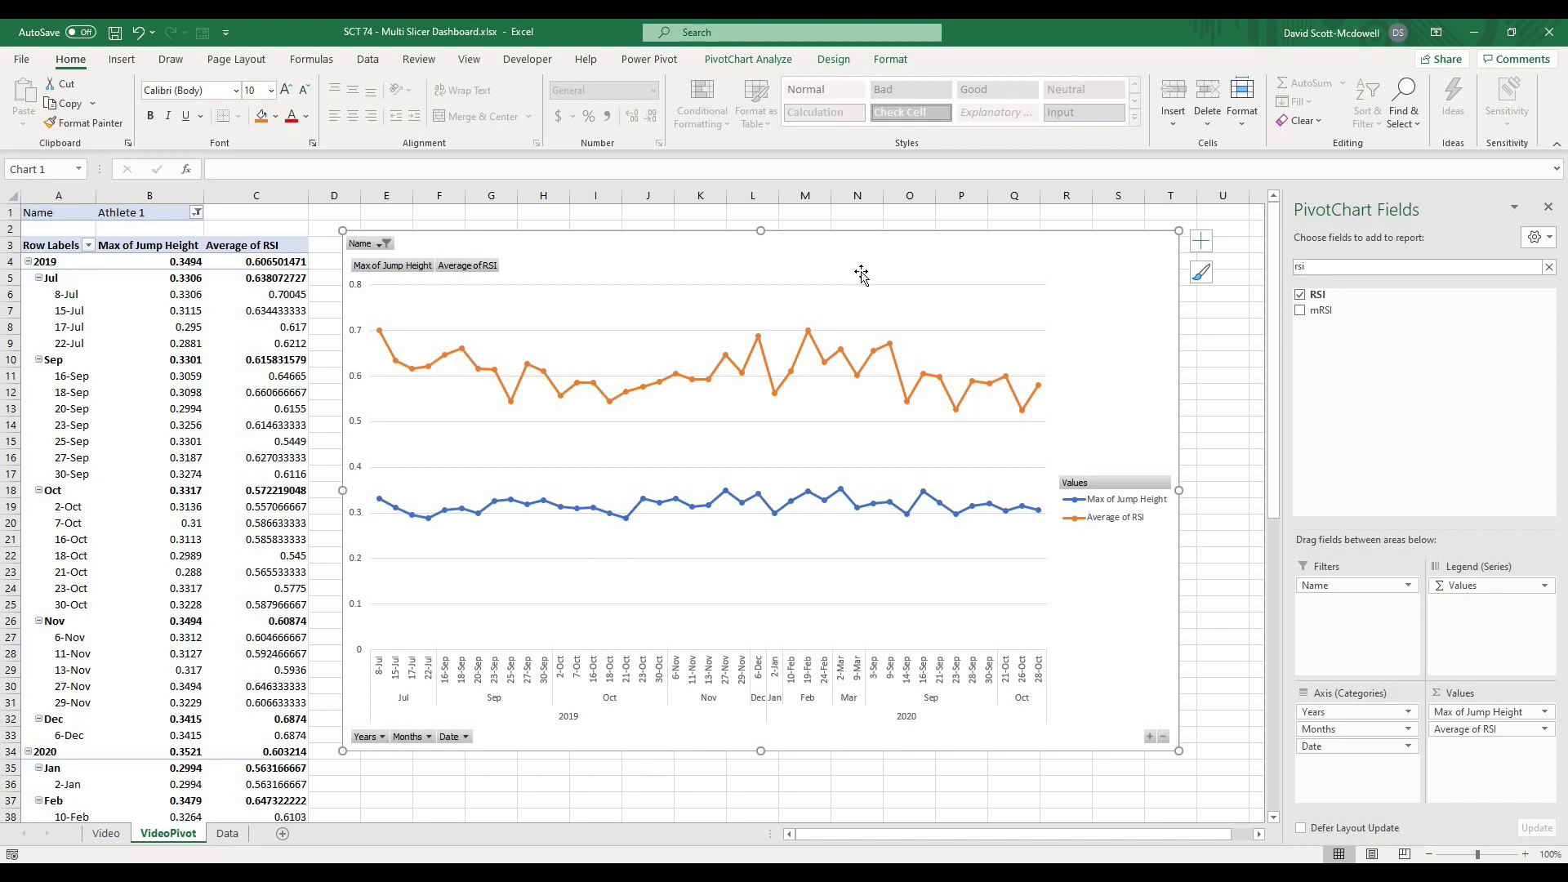
pyautogui.moveTo(230, 305)
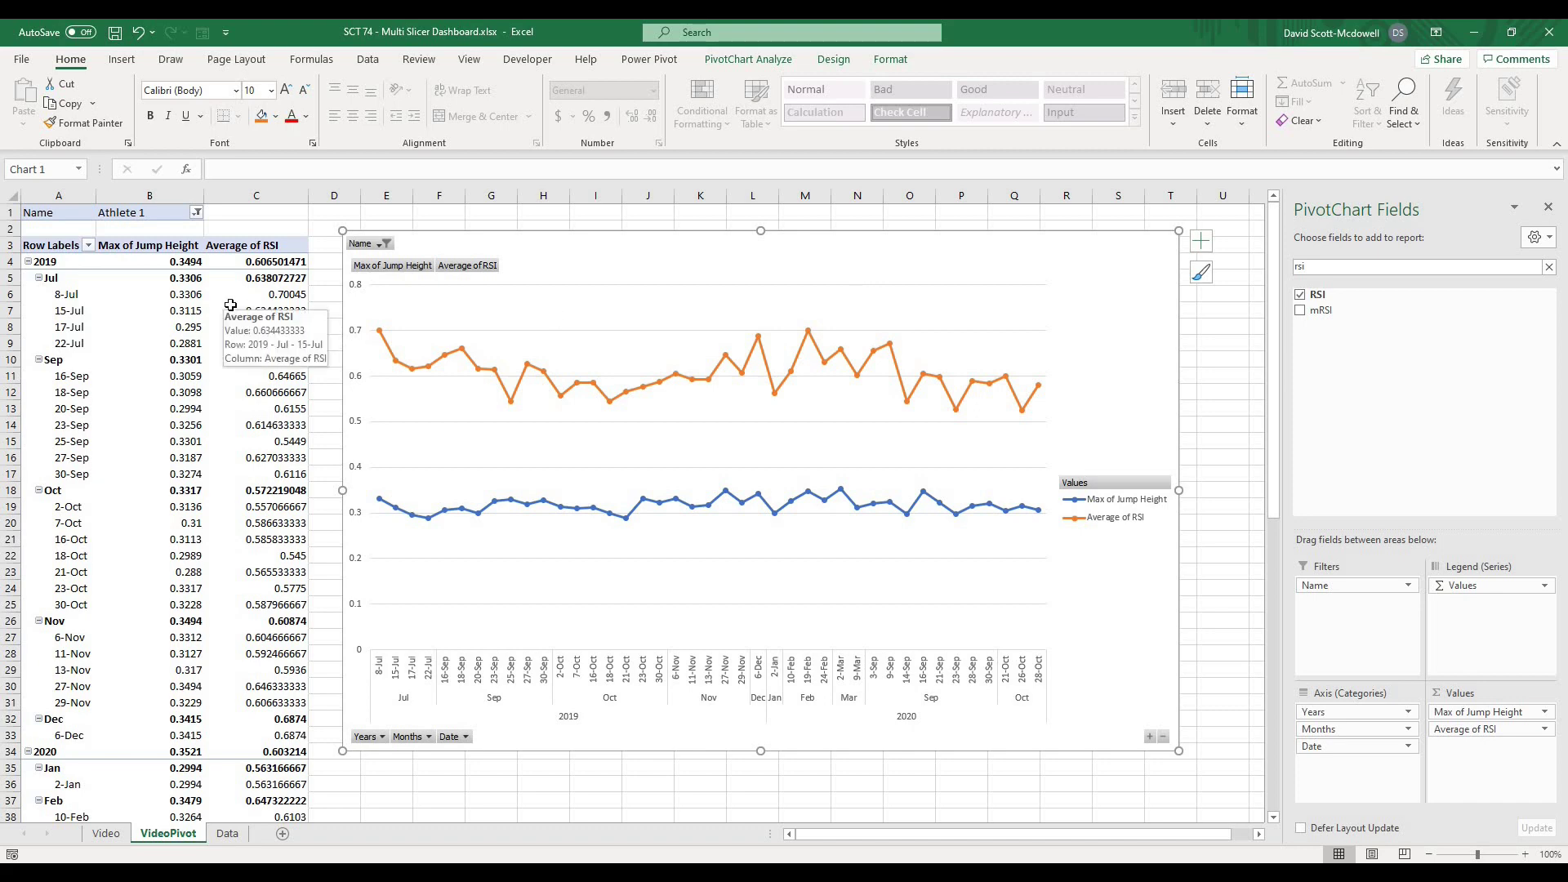
pyautogui.moveTo(164, 263)
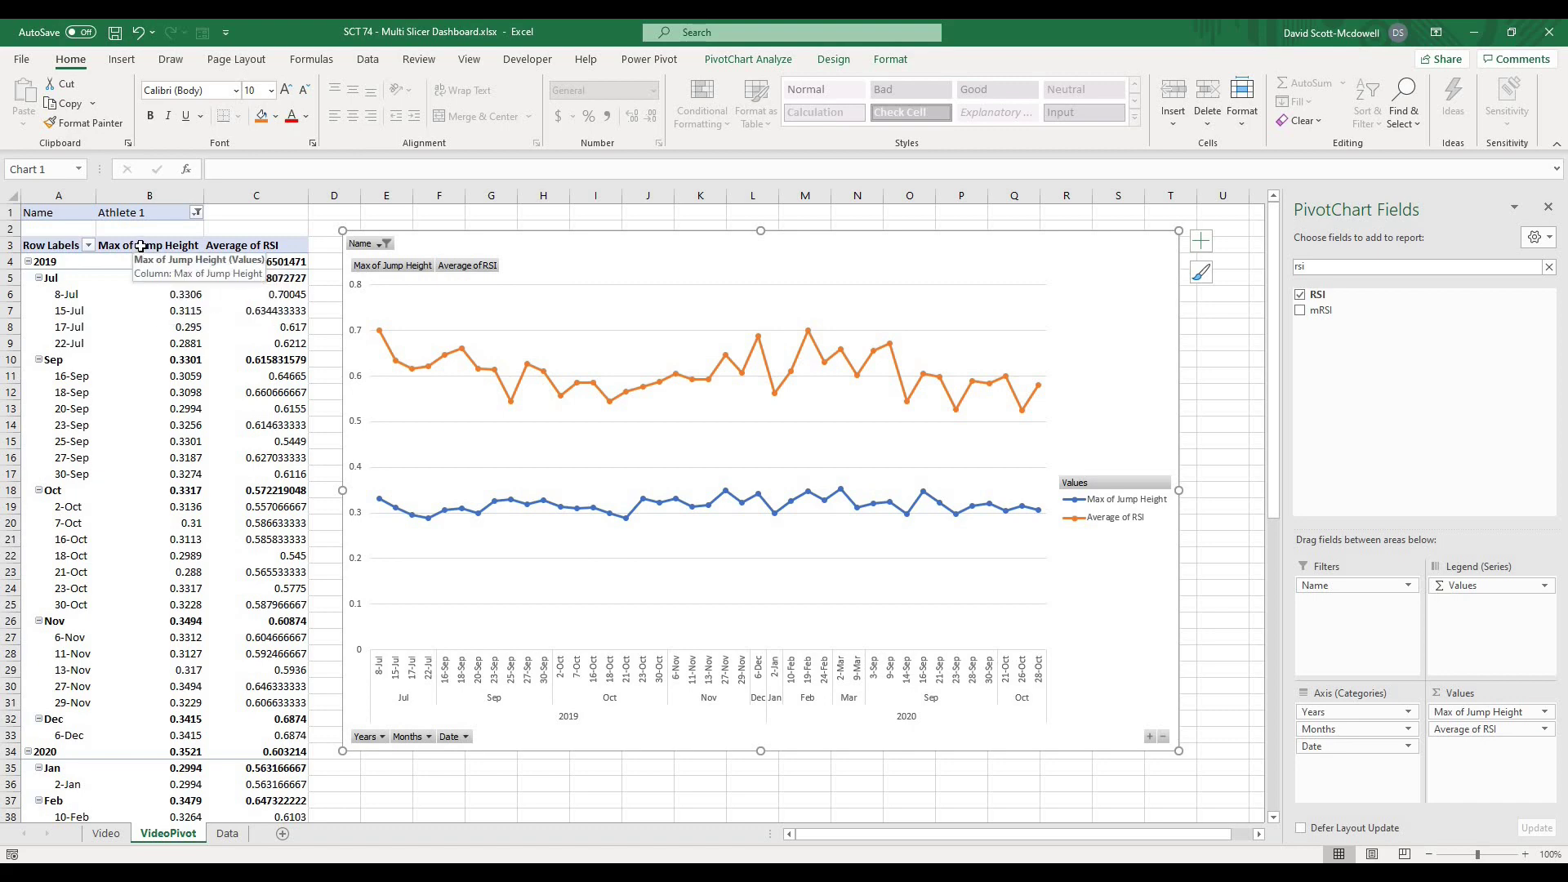
pyautogui.click(140, 246)
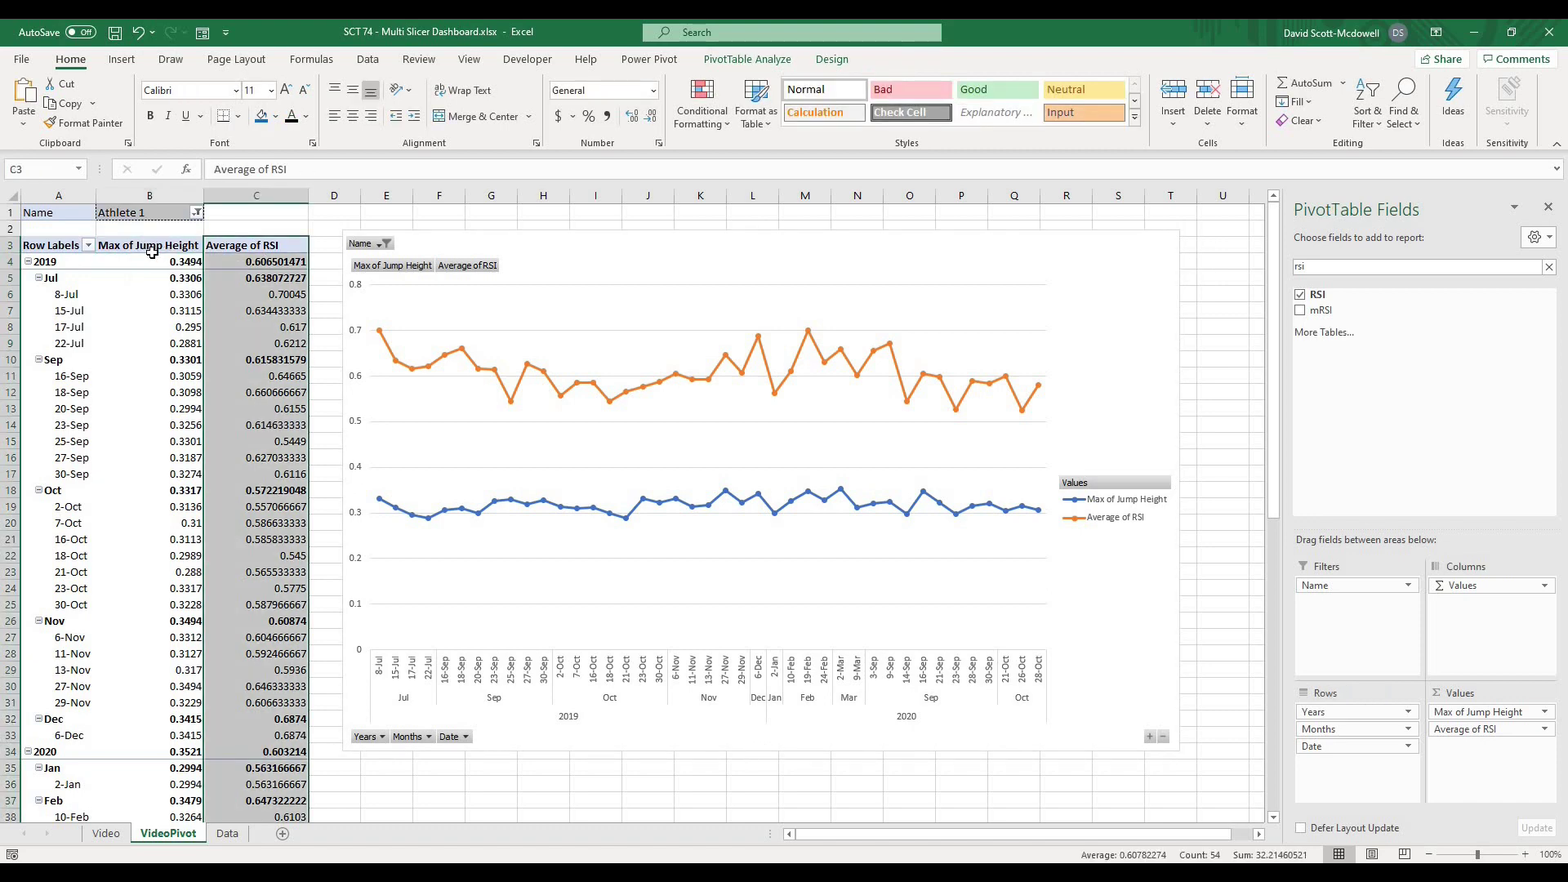
pyautogui.click(277, 117)
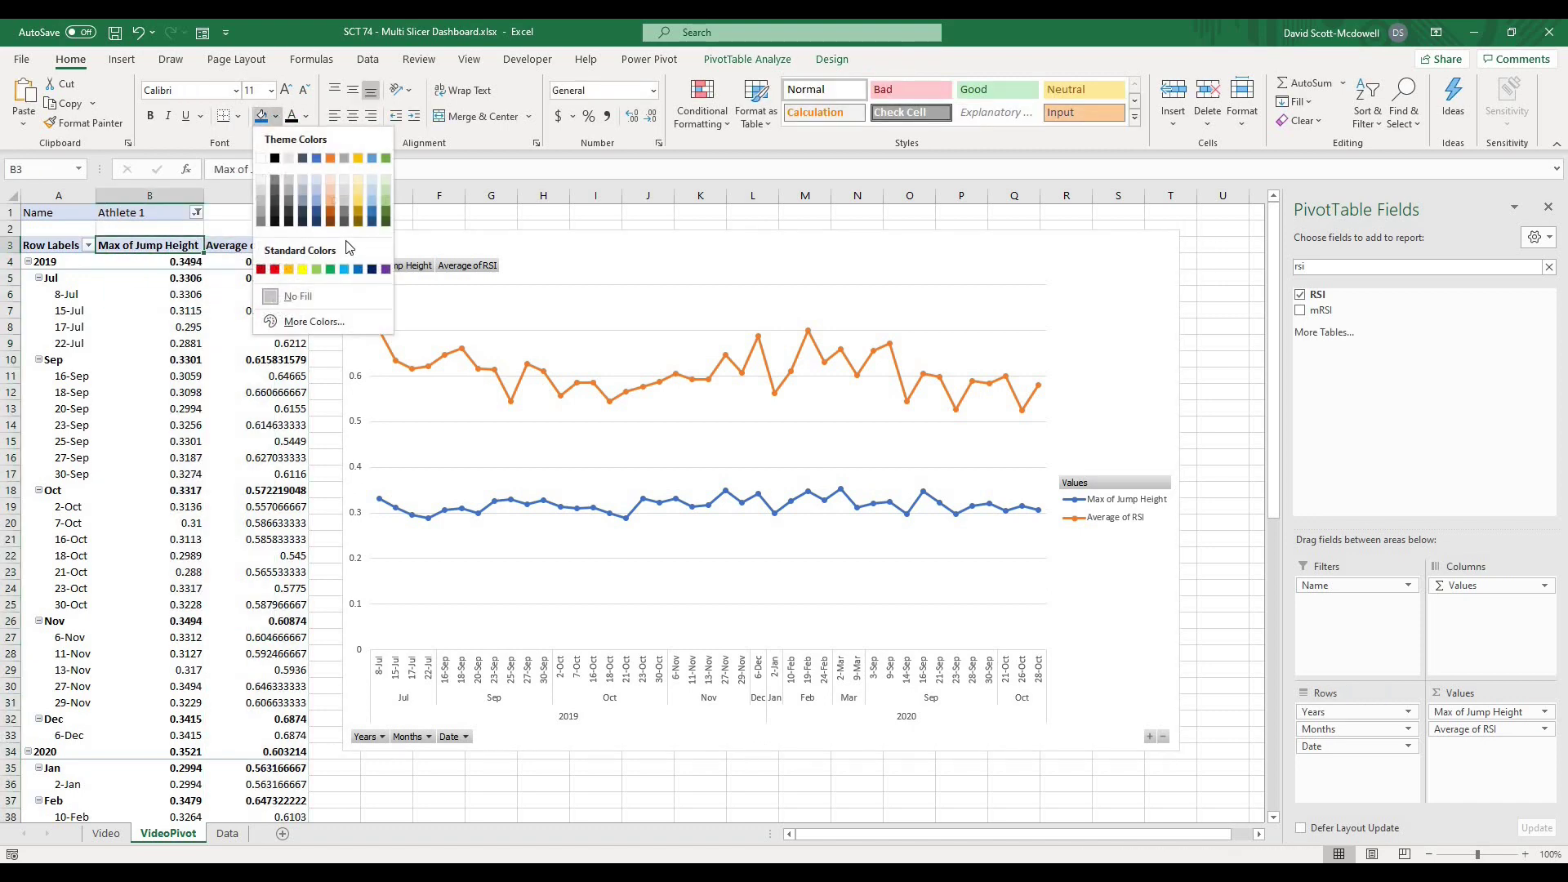
pyautogui.click(358, 269)
pyautogui.click(189, 287)
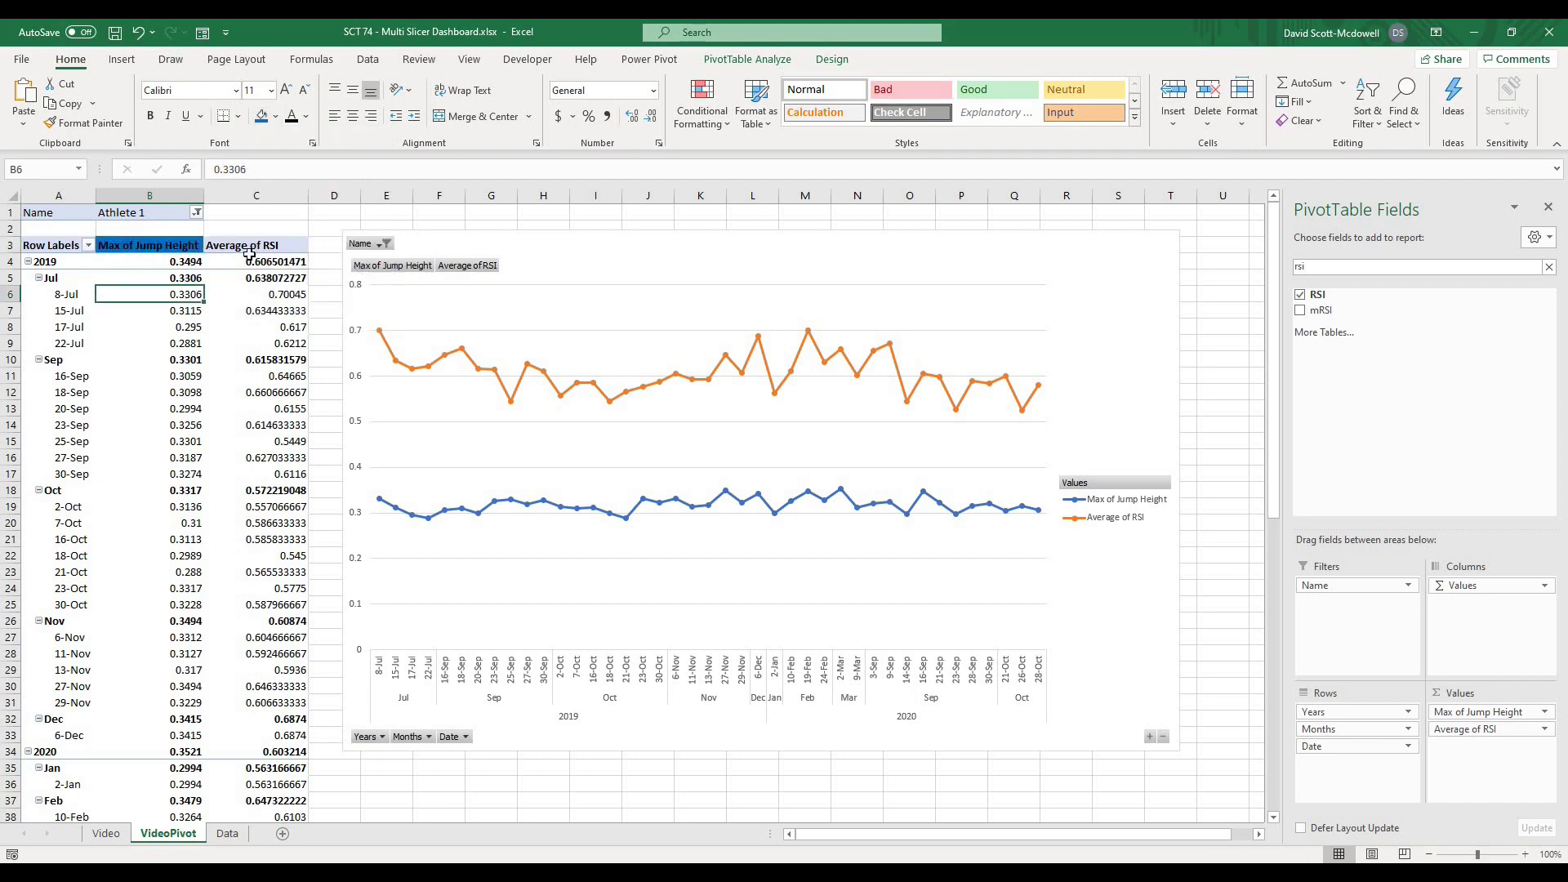
# Fill the Average of RSI header cell of the pivot table with standard red.
pyautogui.click(256, 245)
pyautogui.click(270, 117)
pyautogui.click(278, 117)
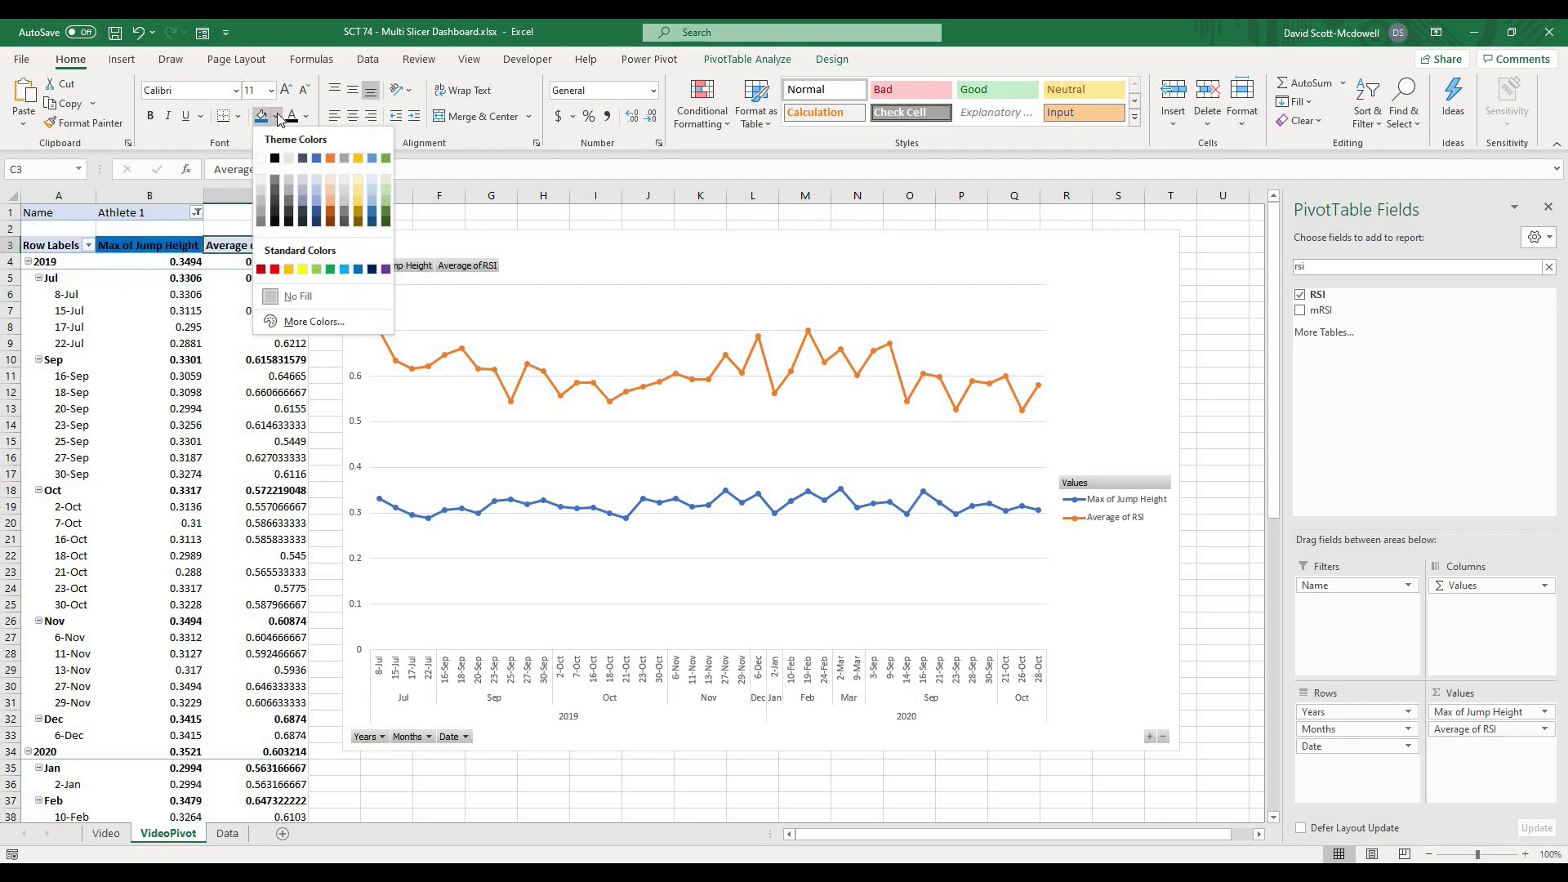
pyautogui.click(278, 269)
pyautogui.click(255, 404)
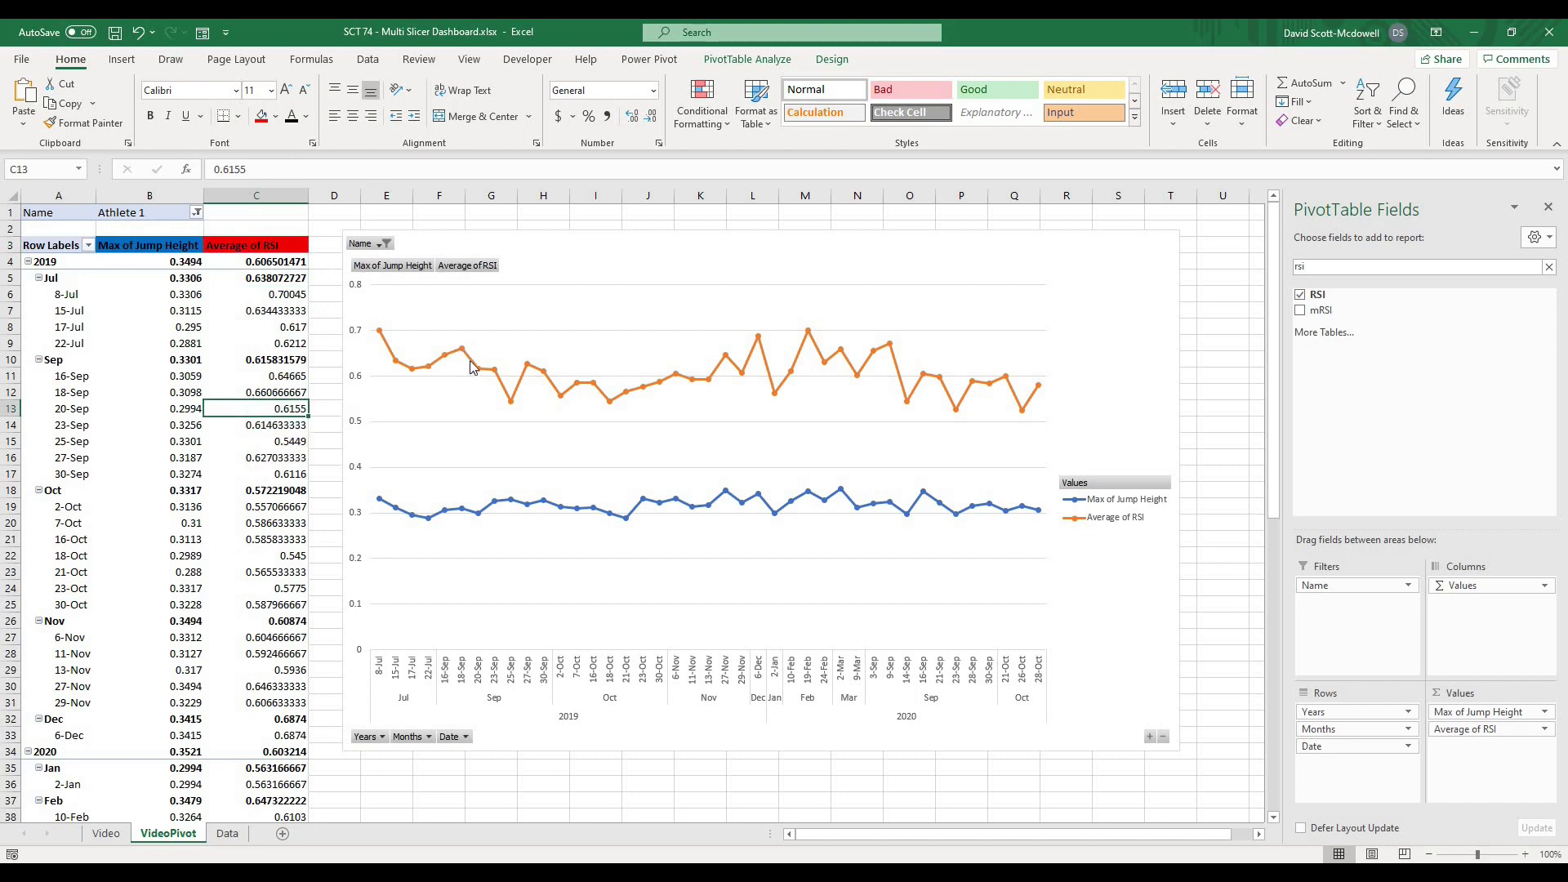
# Go to the dashboard chart on the Video sheet and close its field list.
pyautogui.moveTo(473, 367)
pyautogui.click(613, 258)
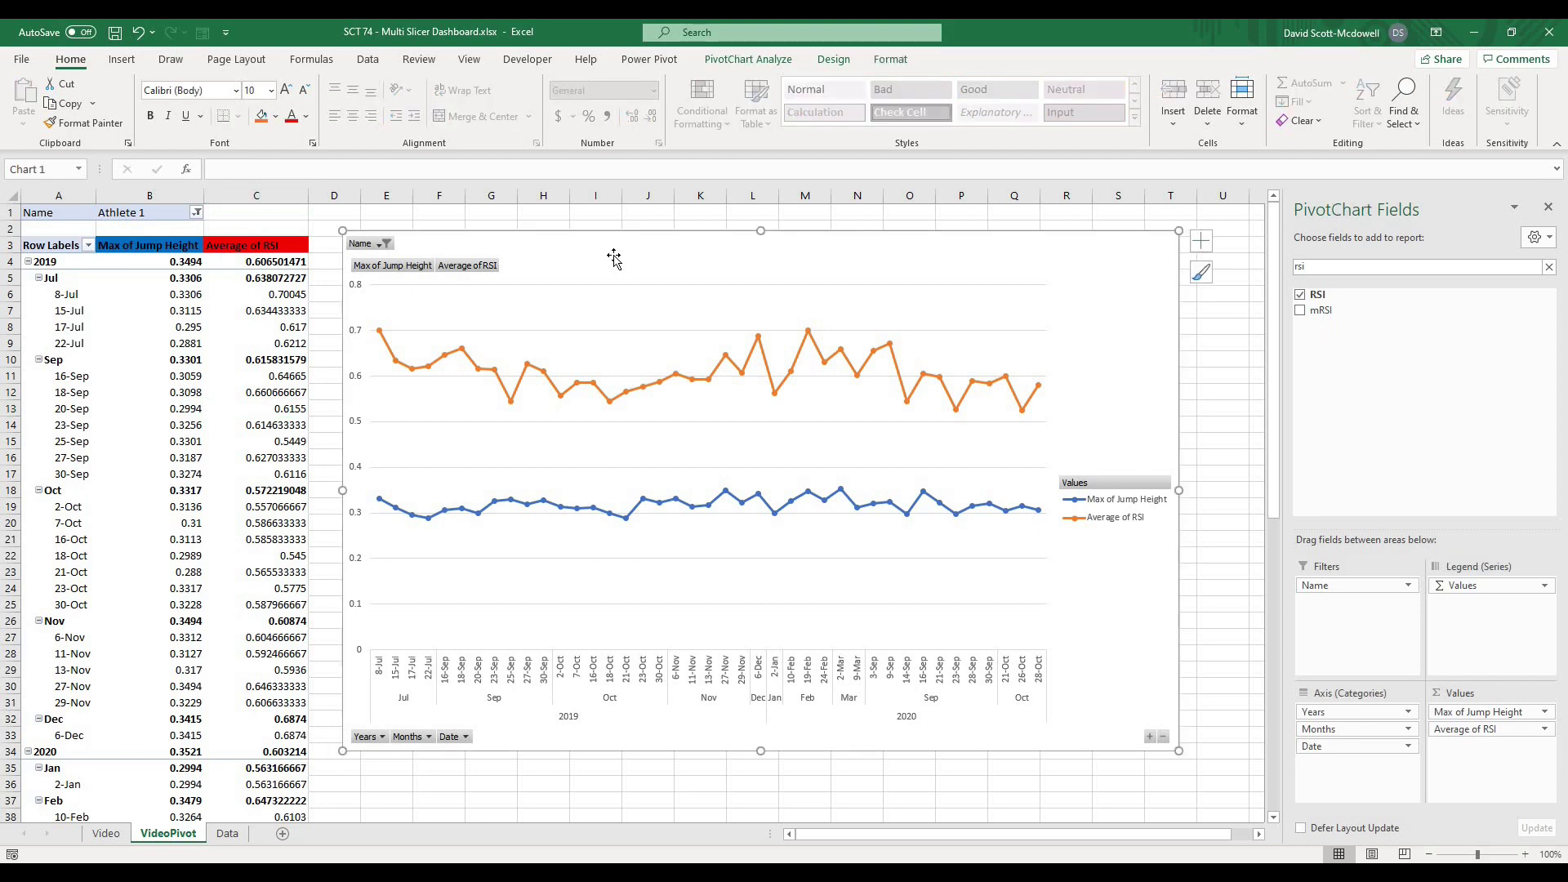
pyautogui.click(106, 833)
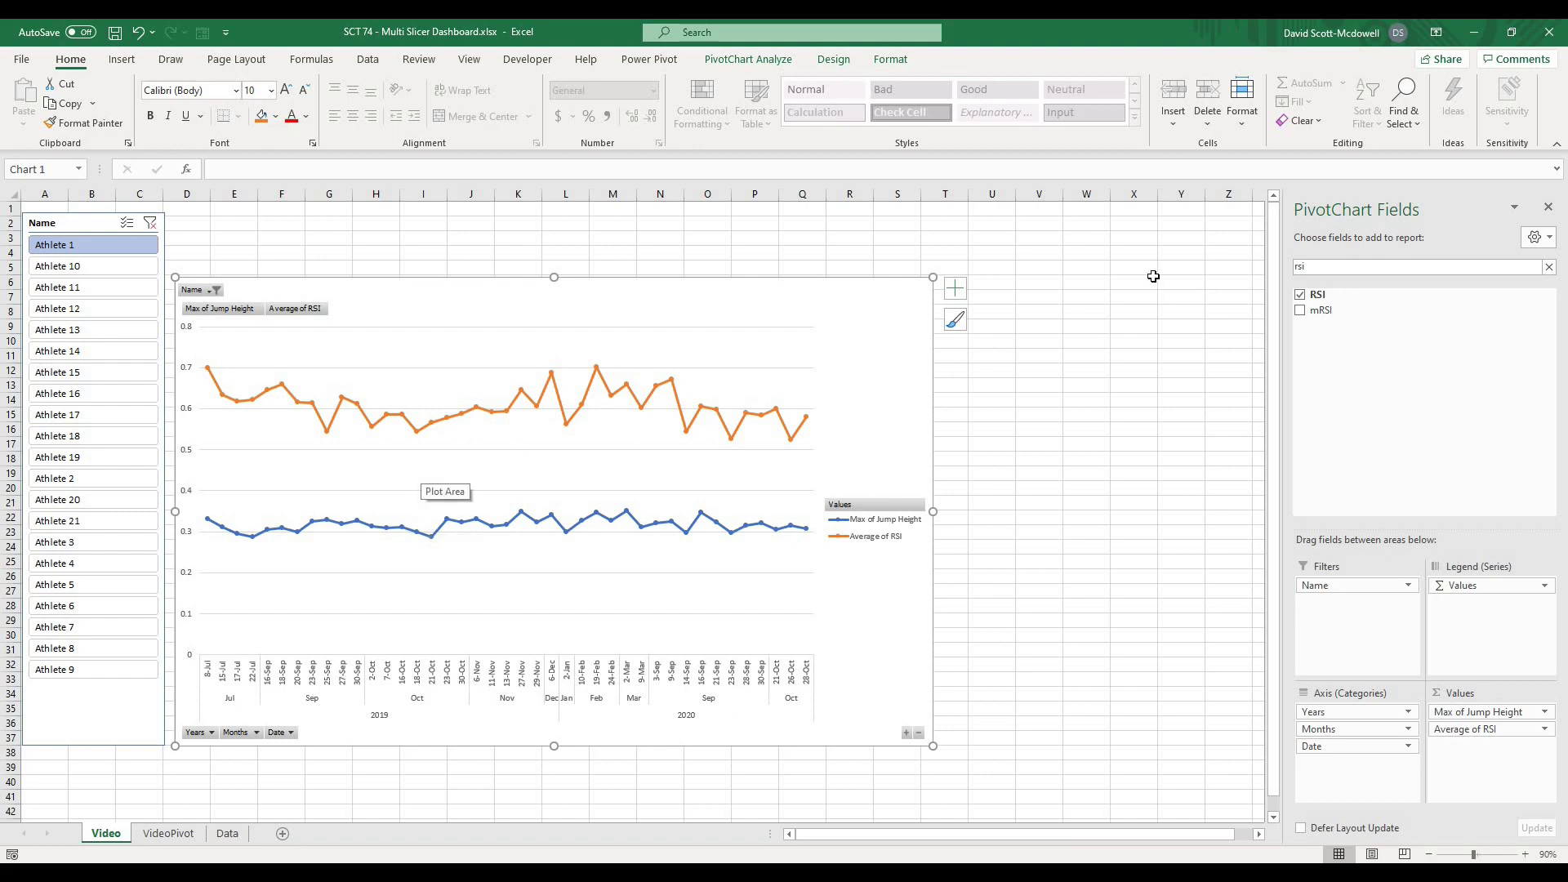
pyautogui.click(1549, 210)
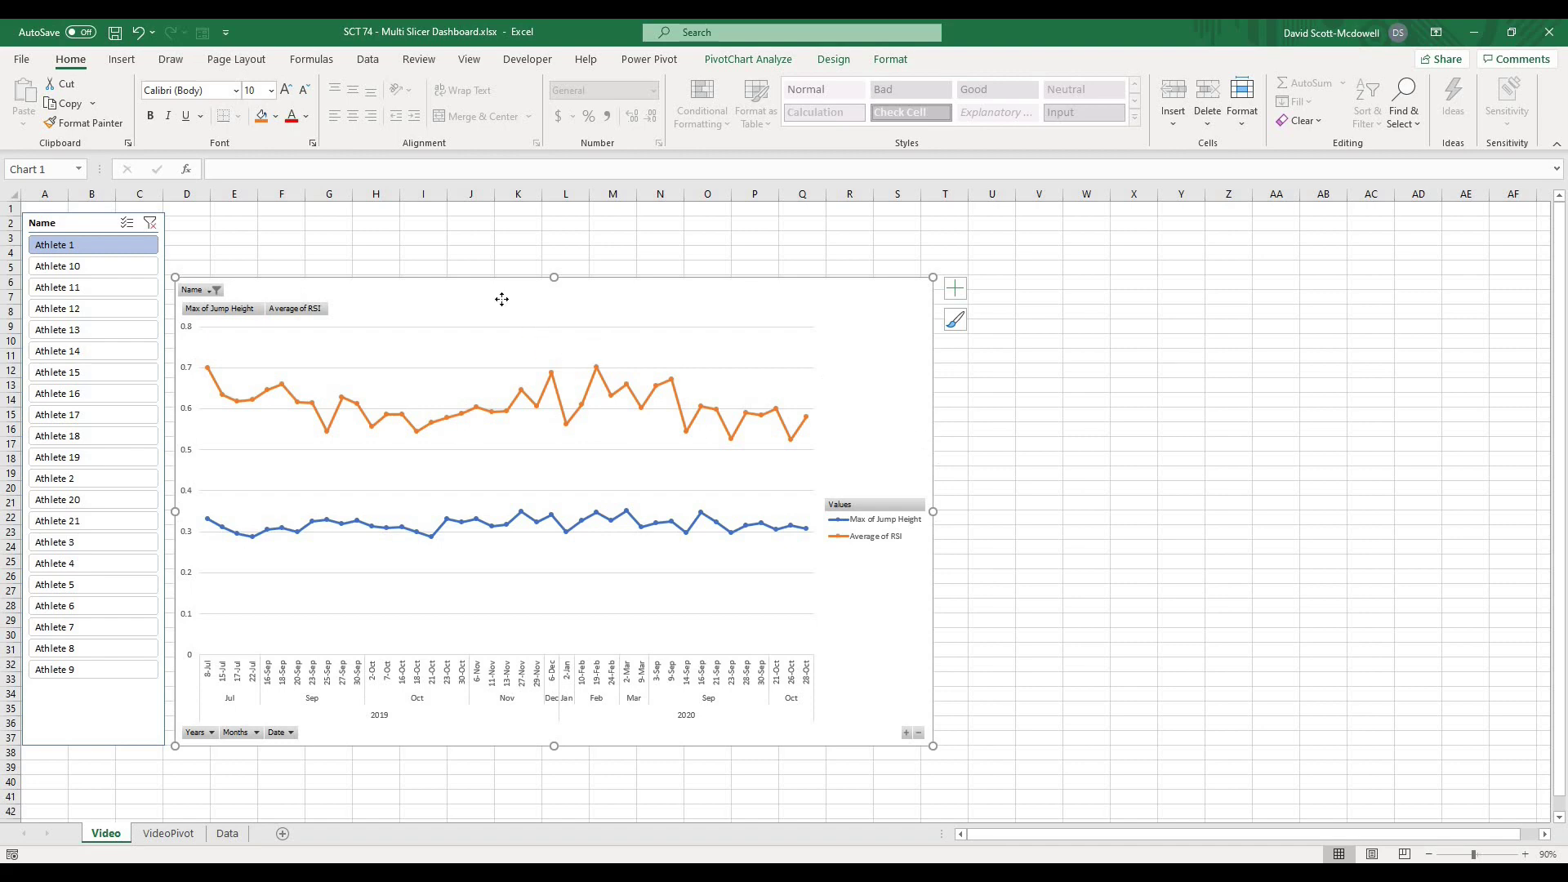
# Preview the available chart styles and quick layouts, and apply chart Style 2 to the dashboard chart.
pyautogui.click(833, 59)
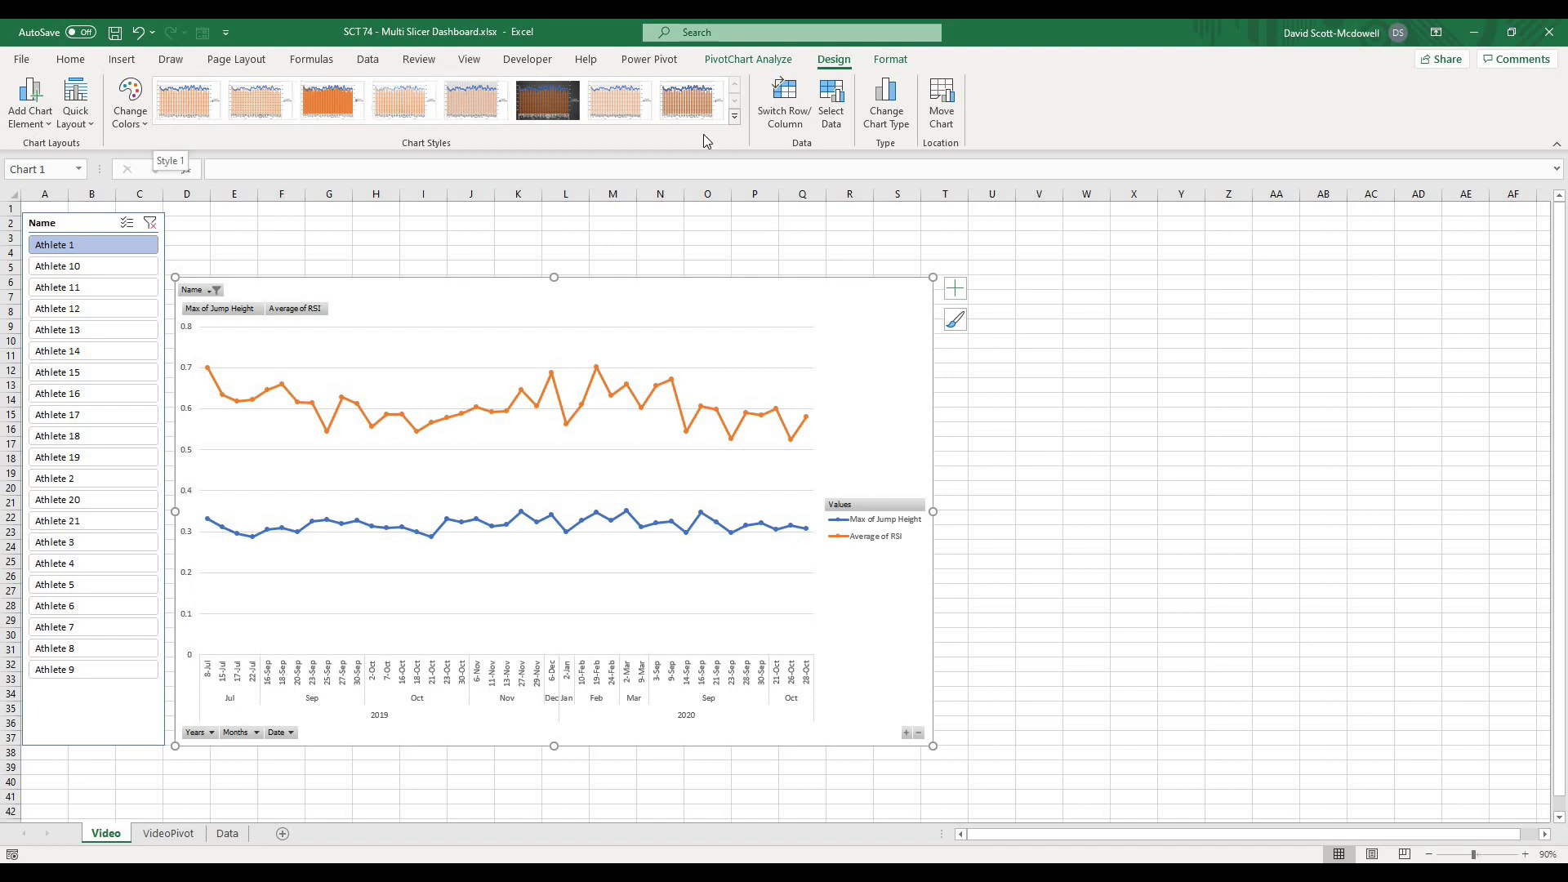
pyautogui.click(734, 116)
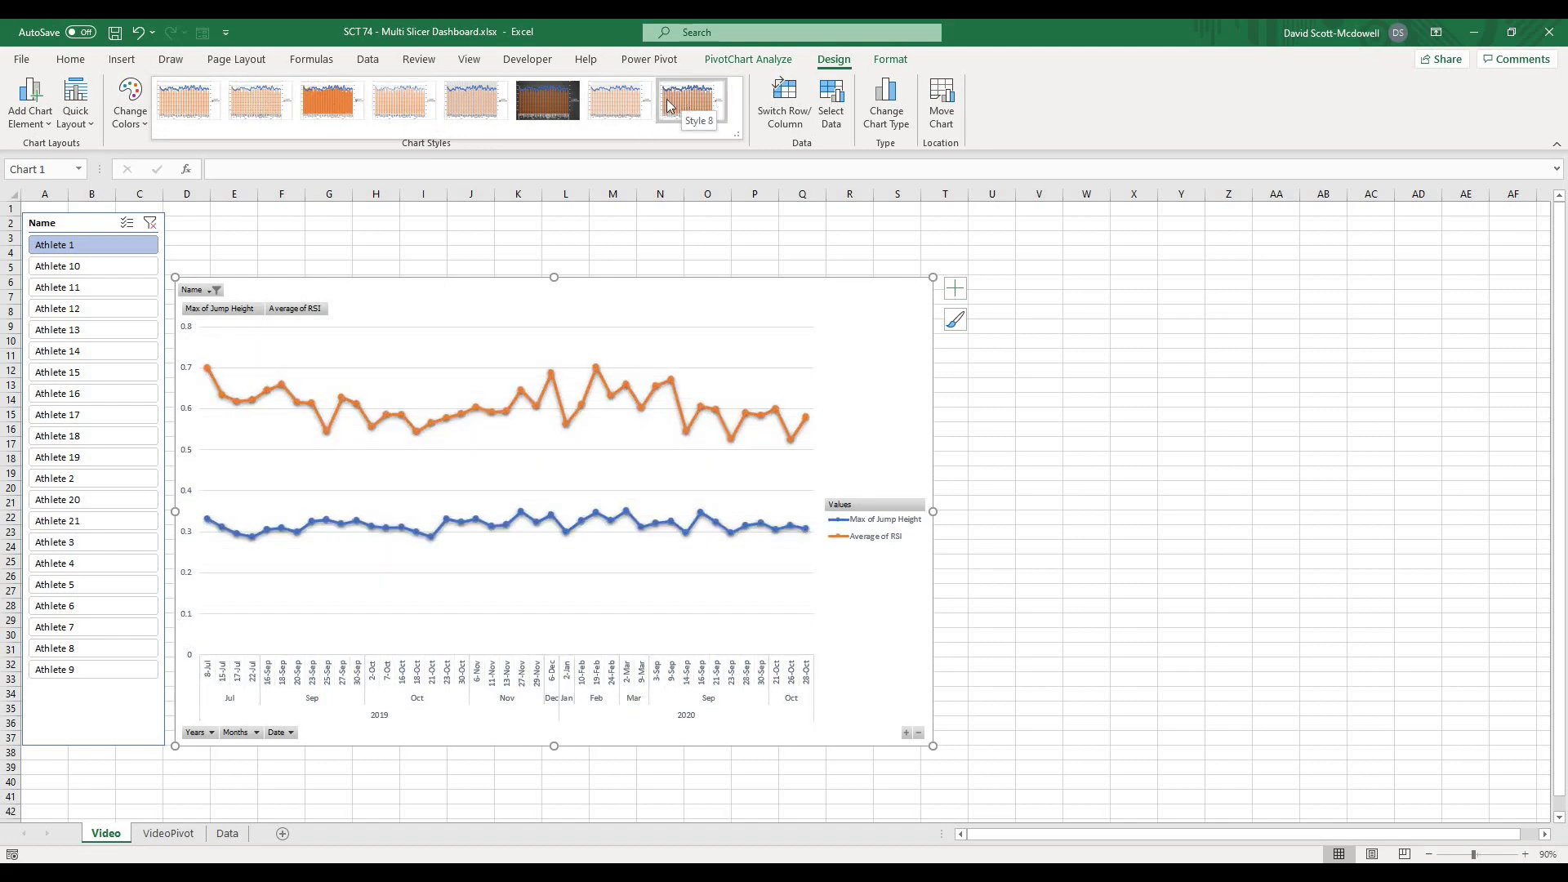
pyautogui.click(75, 102)
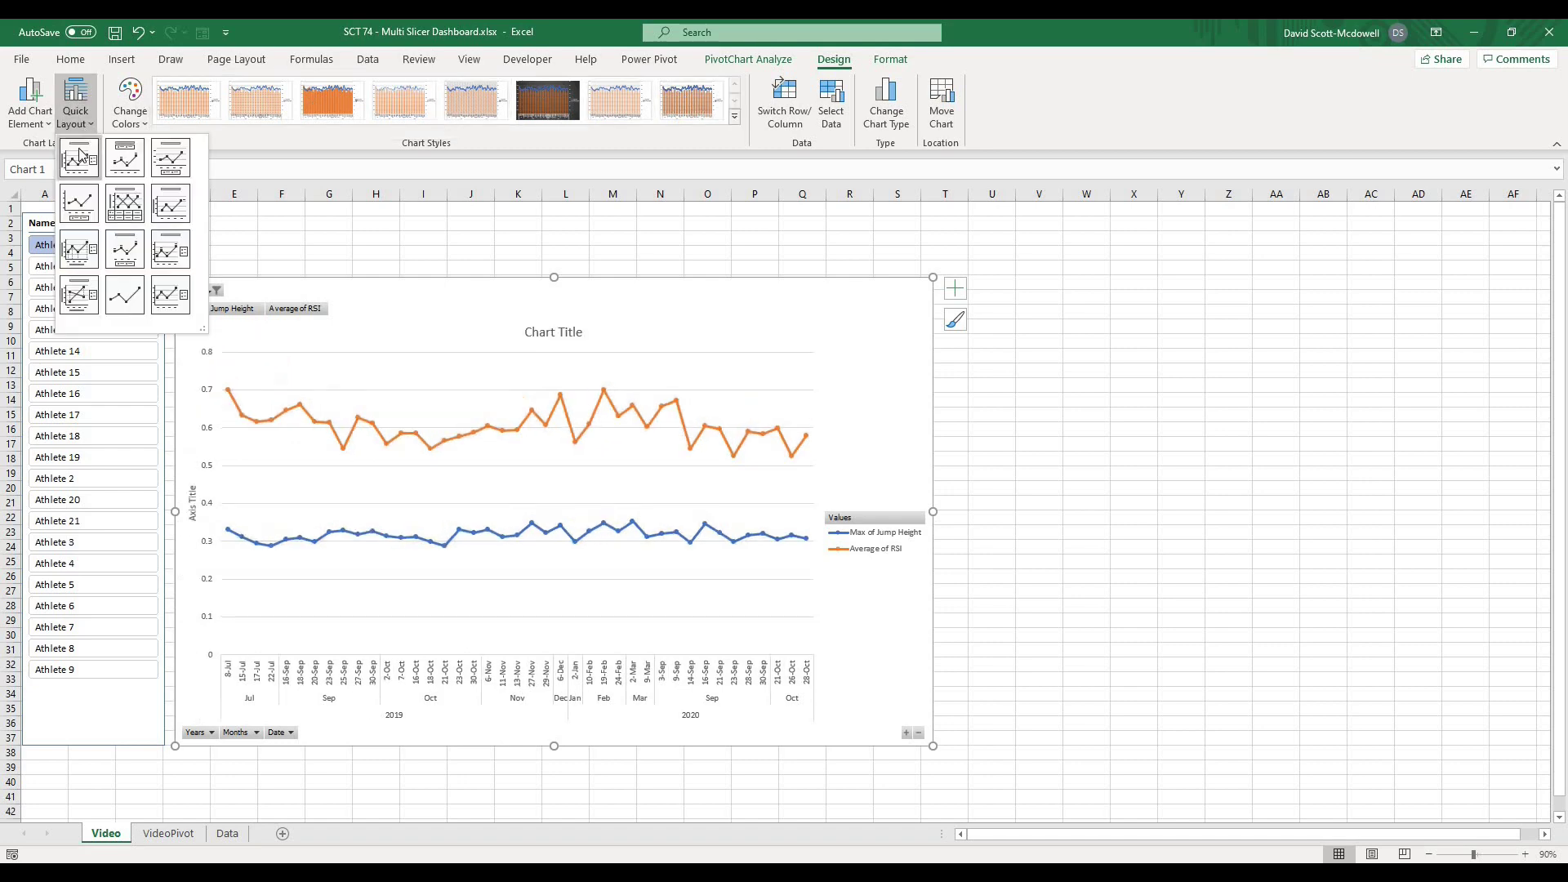
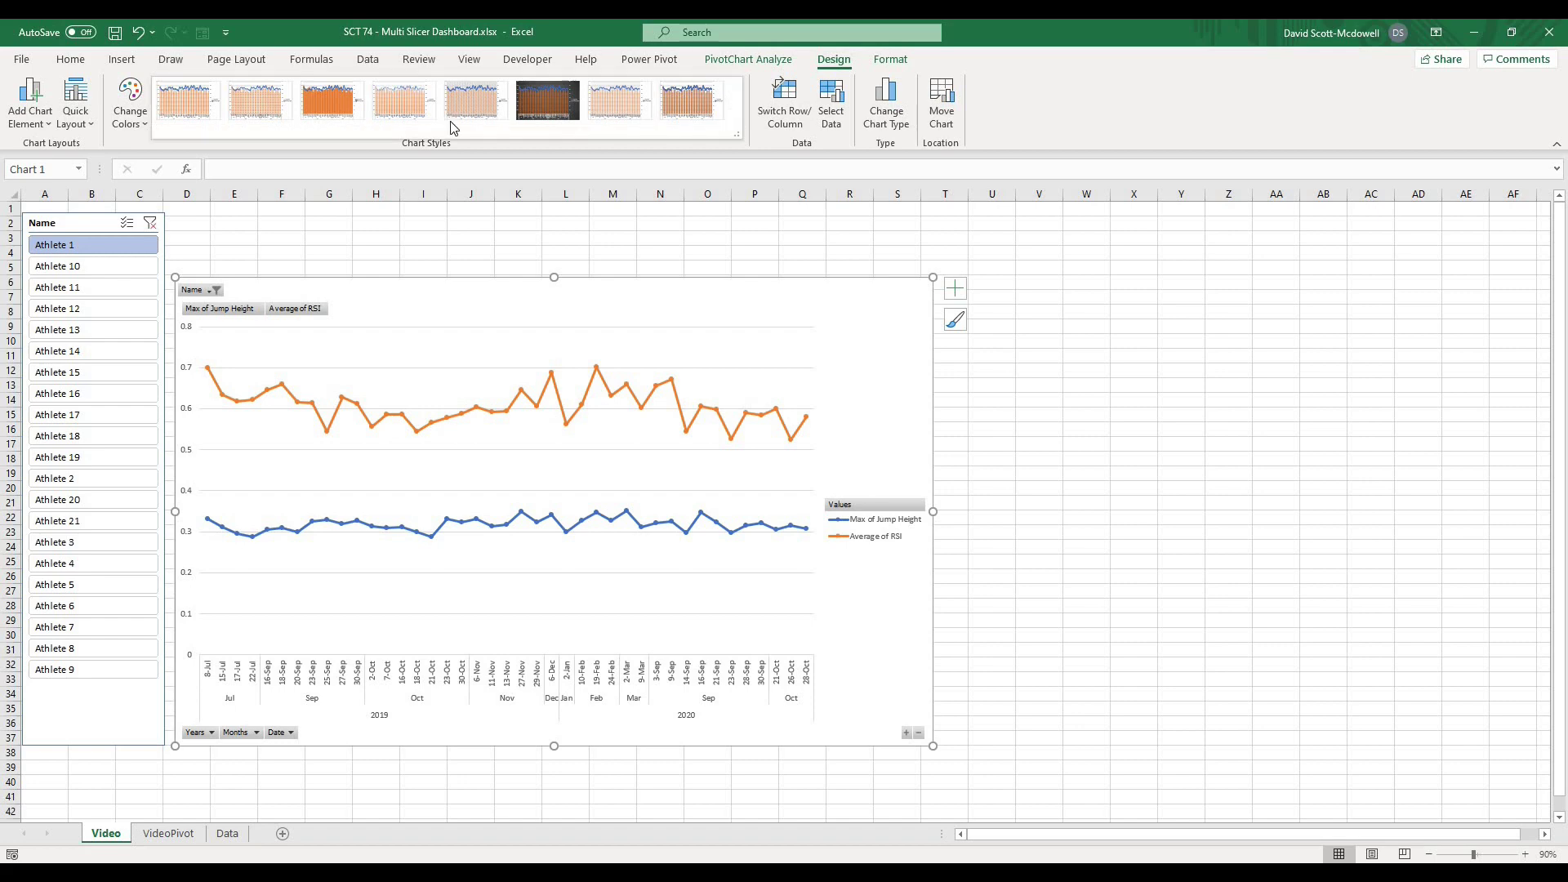
pyautogui.click(251, 101)
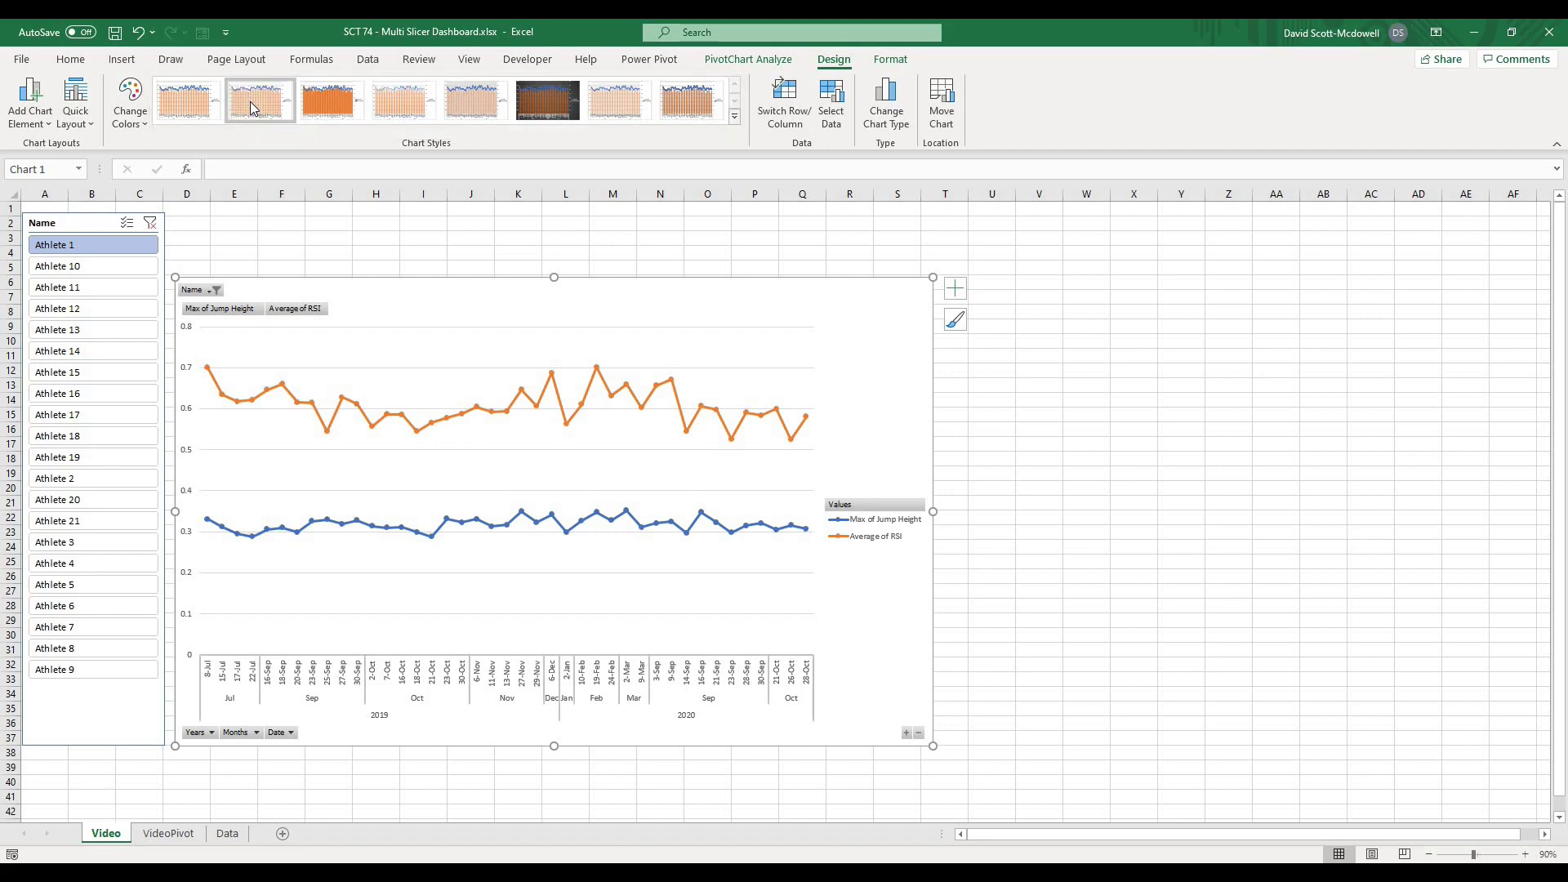
pyautogui.click(1037, 431)
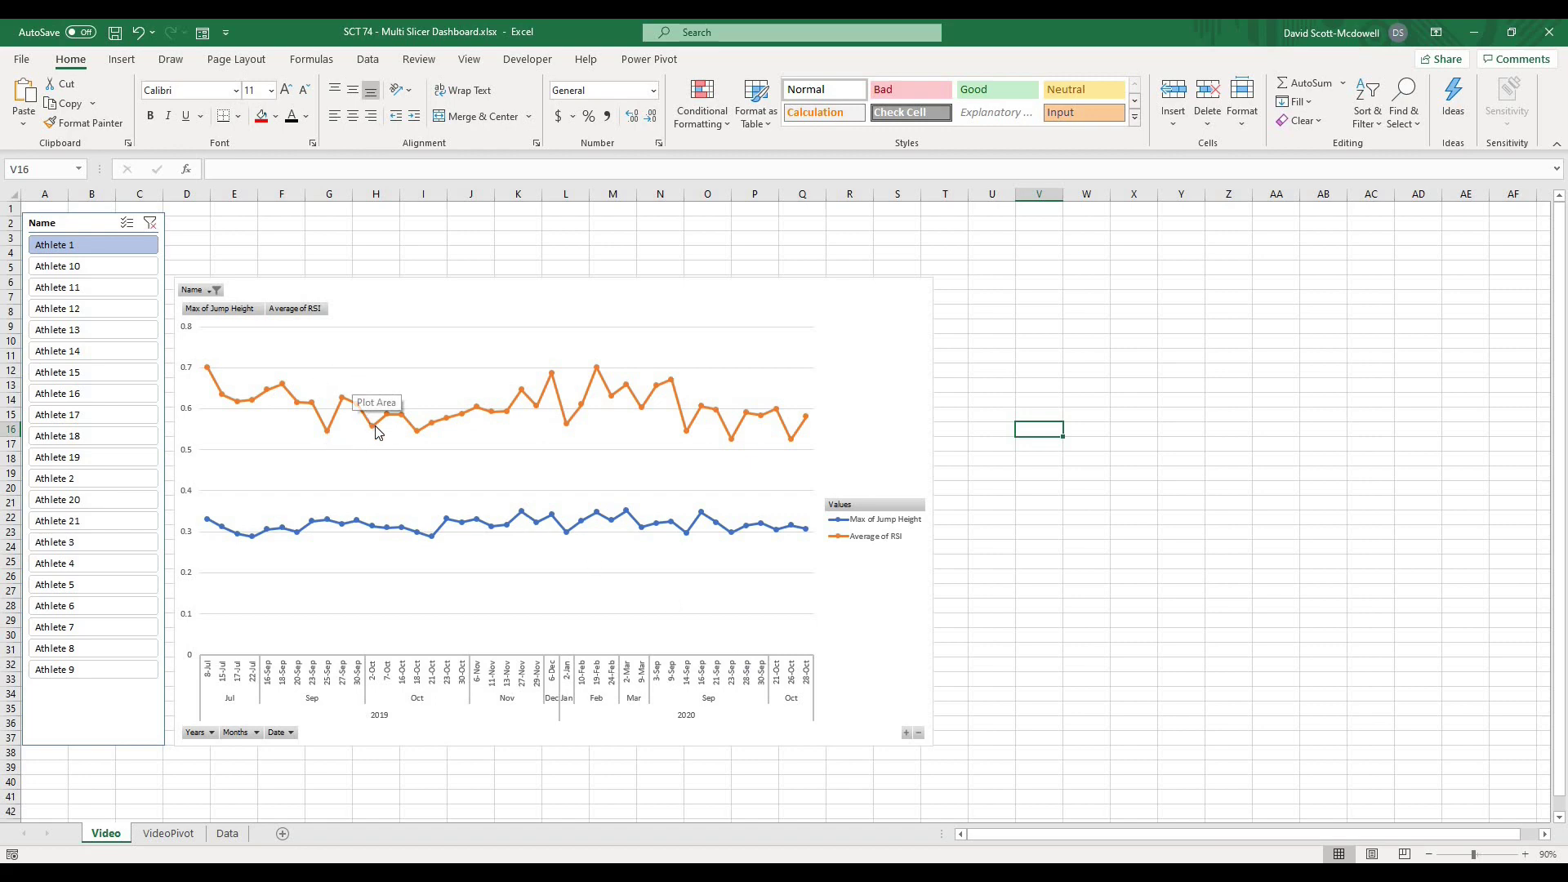
# Format the Average of RSI series on the chart with a standard red line.
pyautogui.click(458, 421)
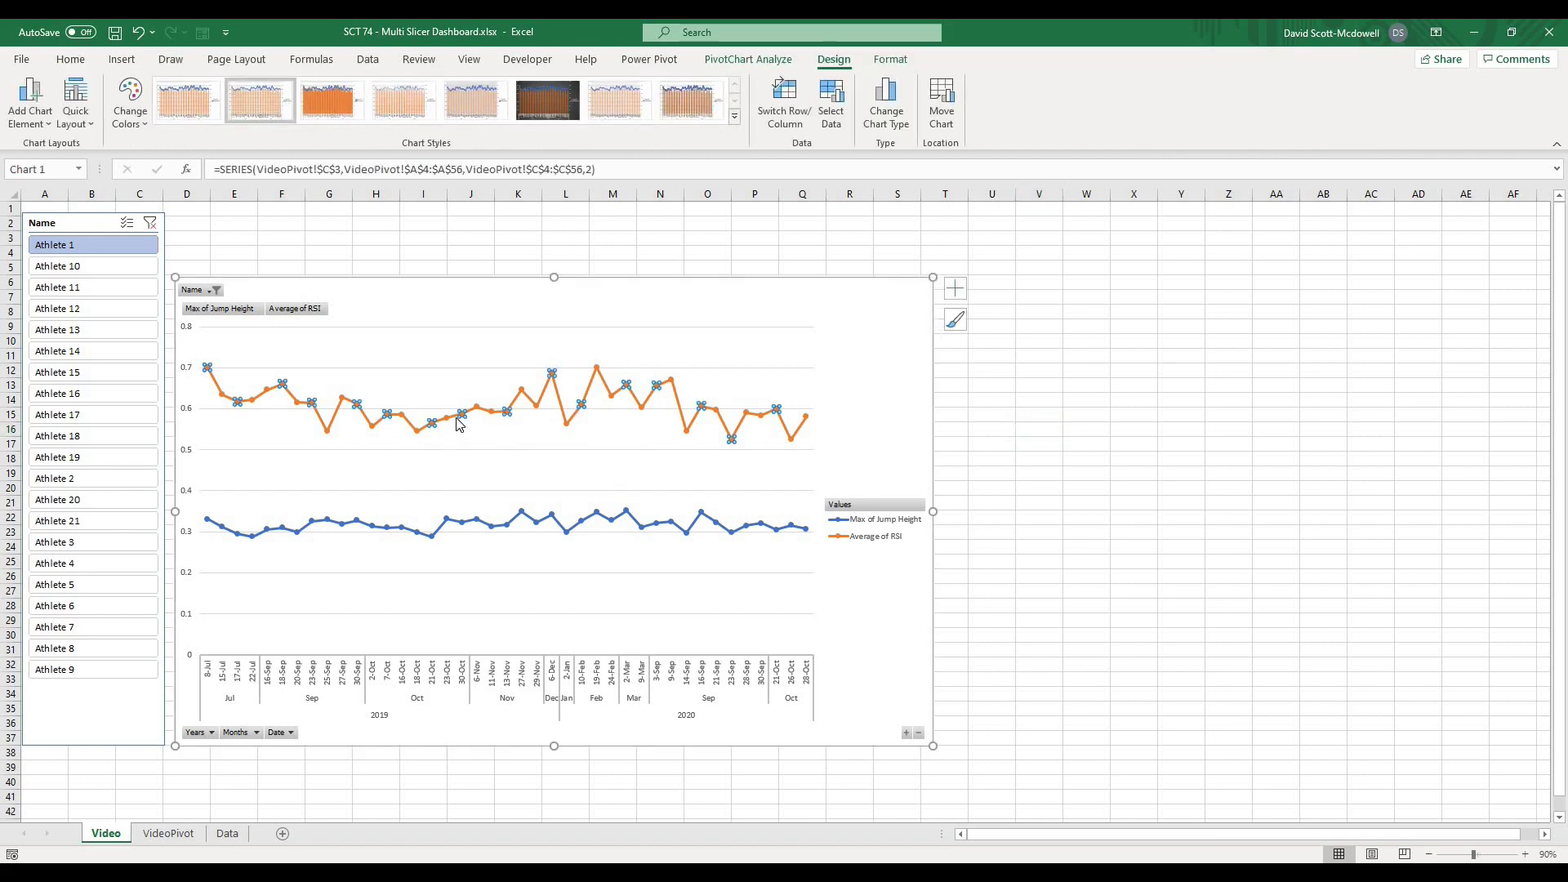
pyautogui.rightClick(458, 415)
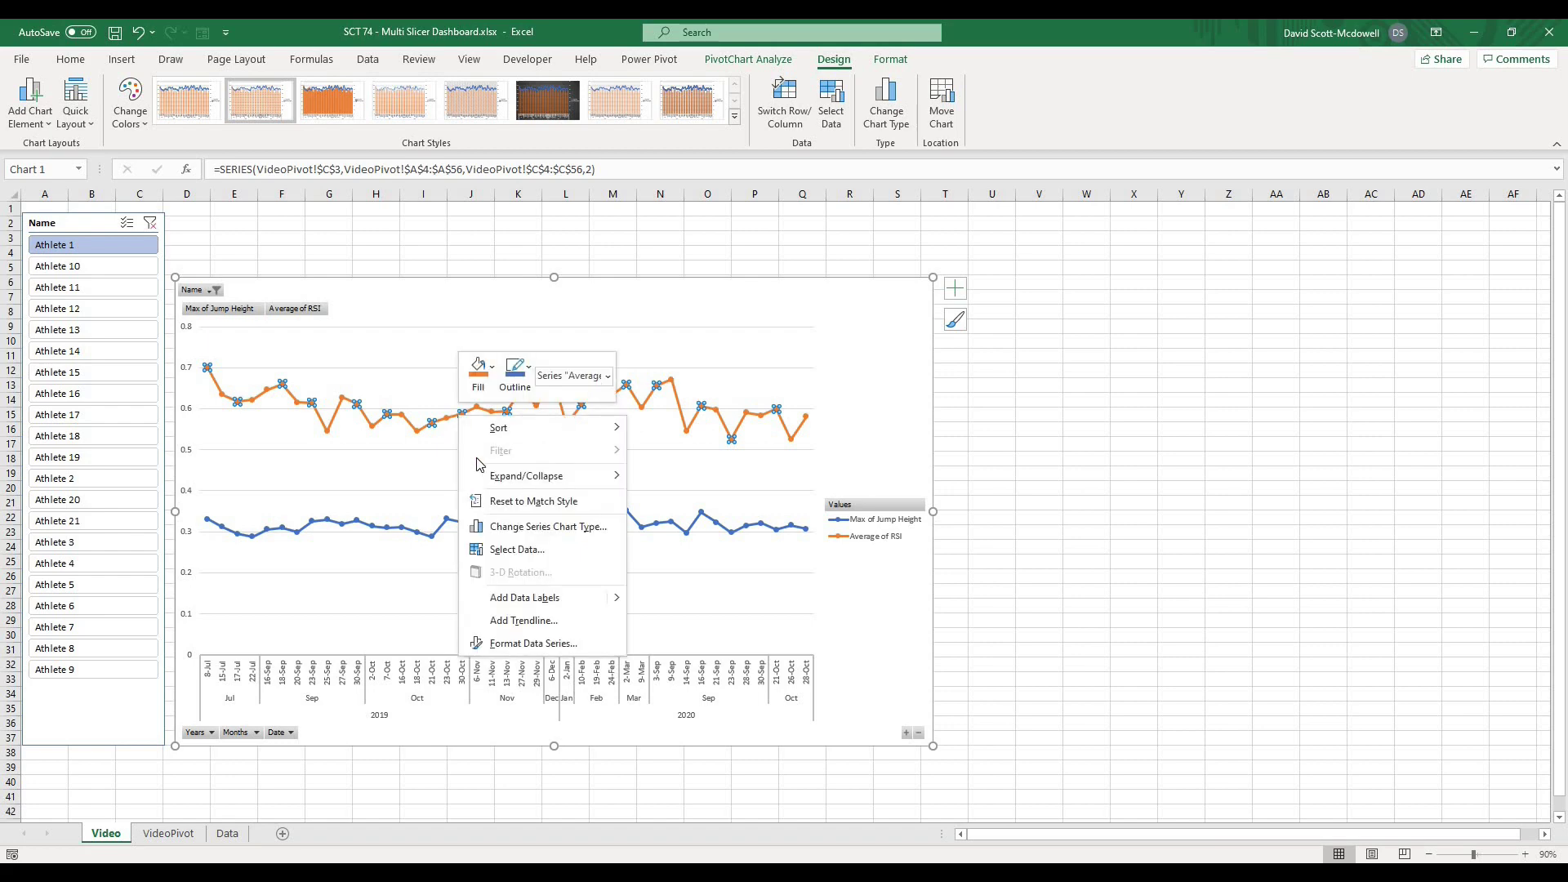
pyautogui.click(525, 645)
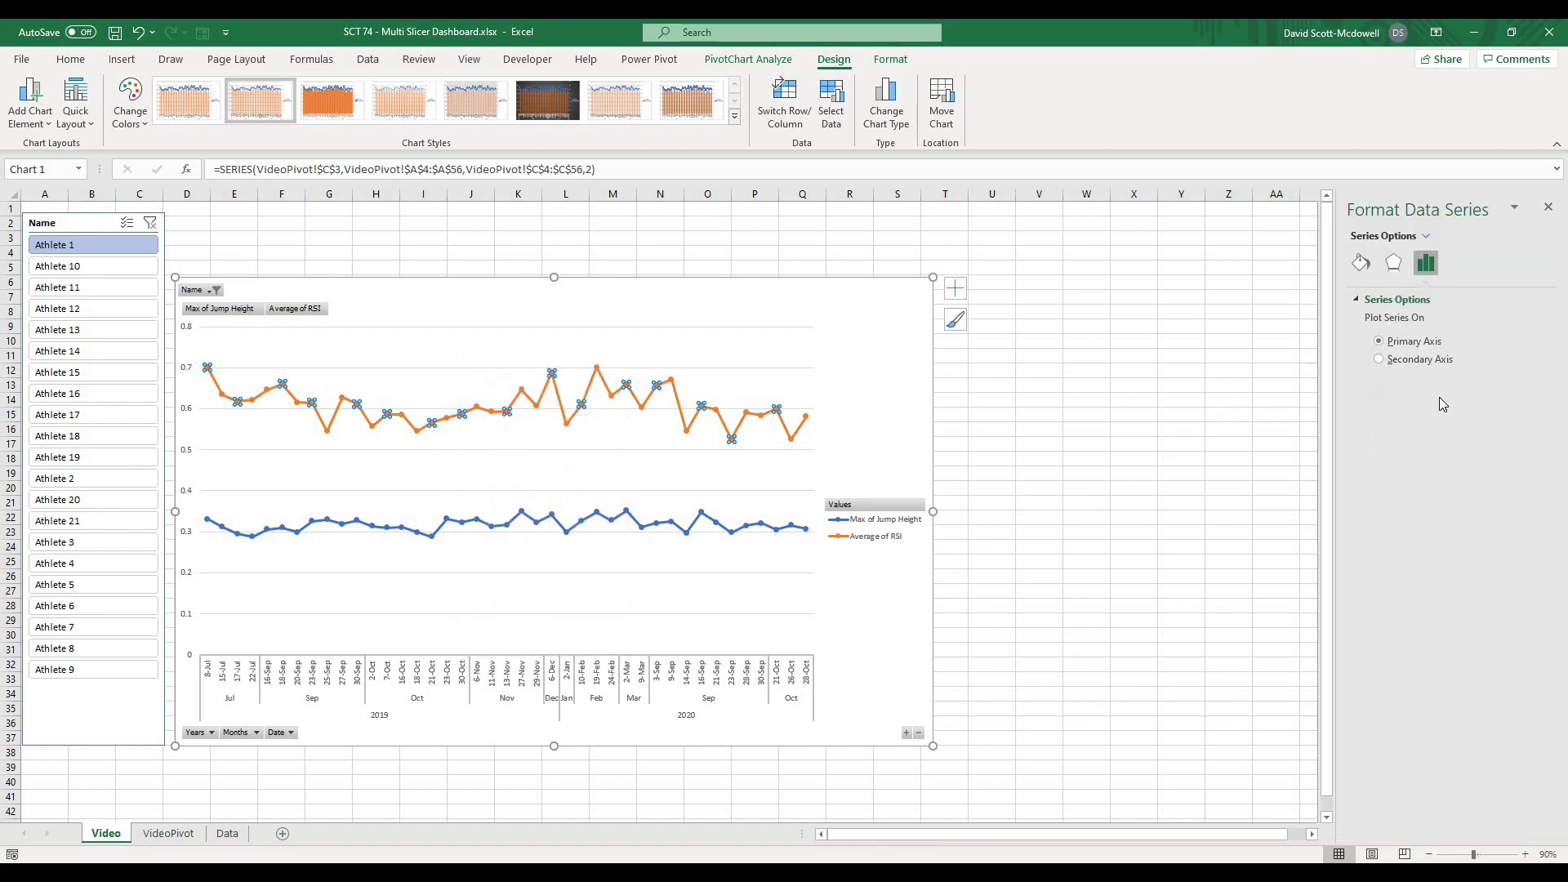
pyautogui.click(1370, 269)
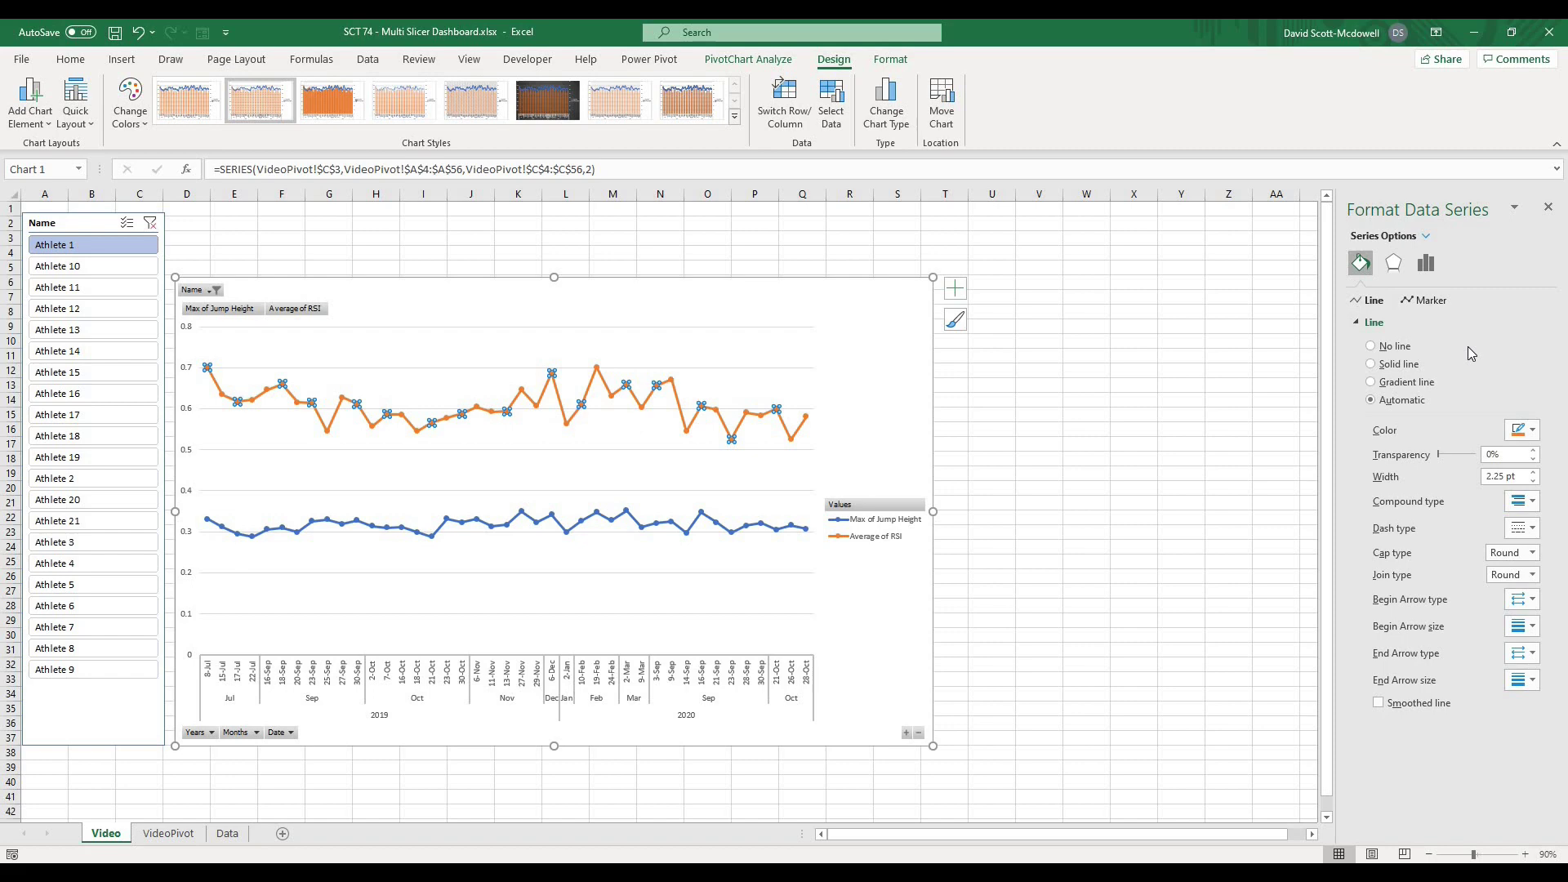
pyautogui.click(1516, 431)
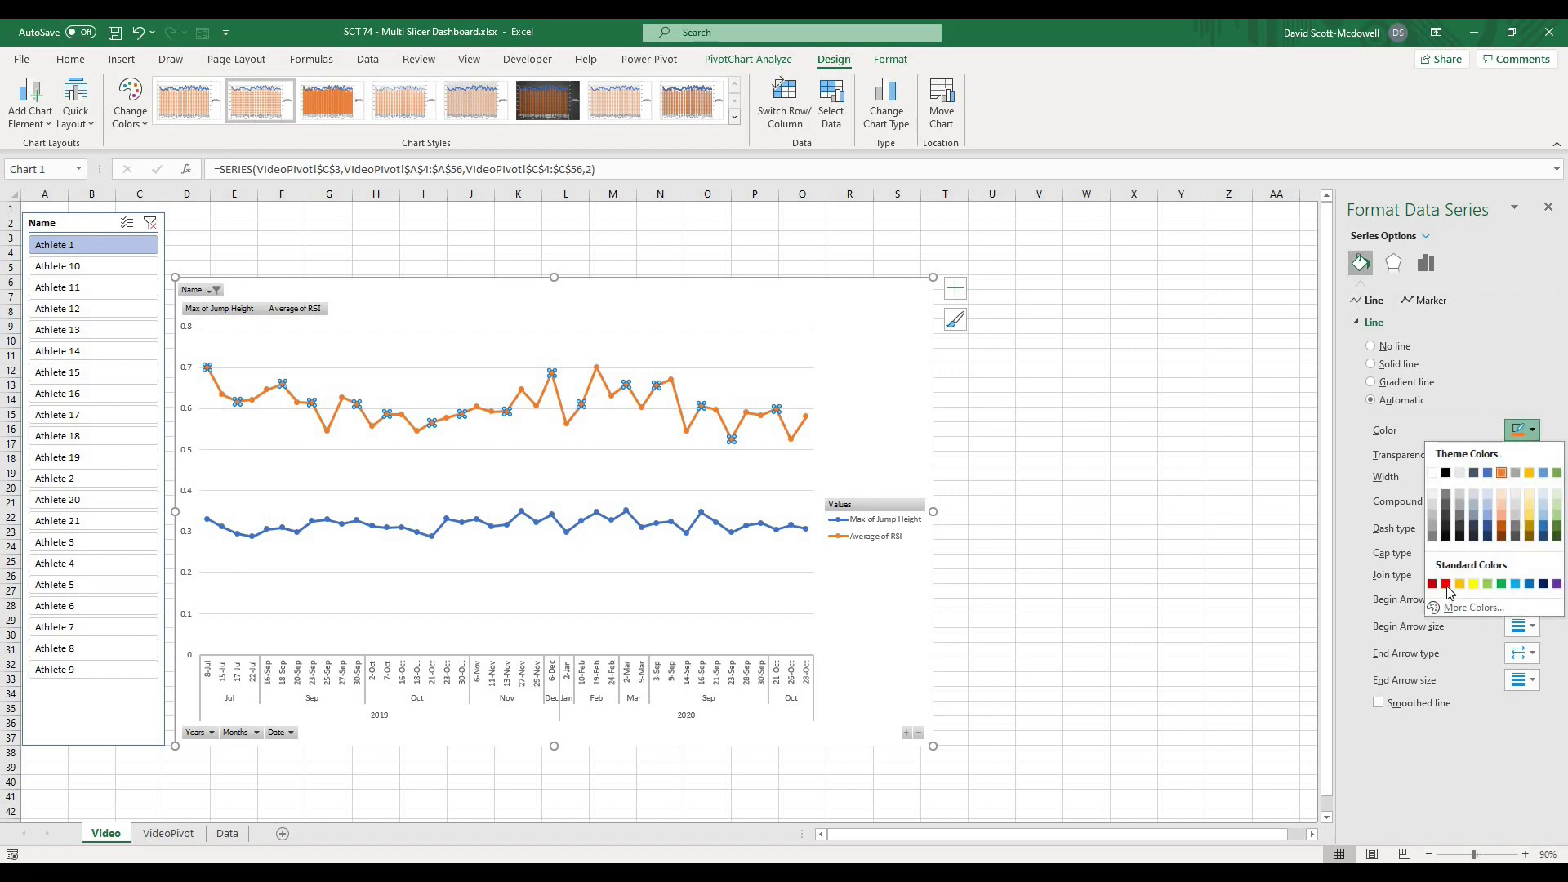
pyautogui.click(1446, 584)
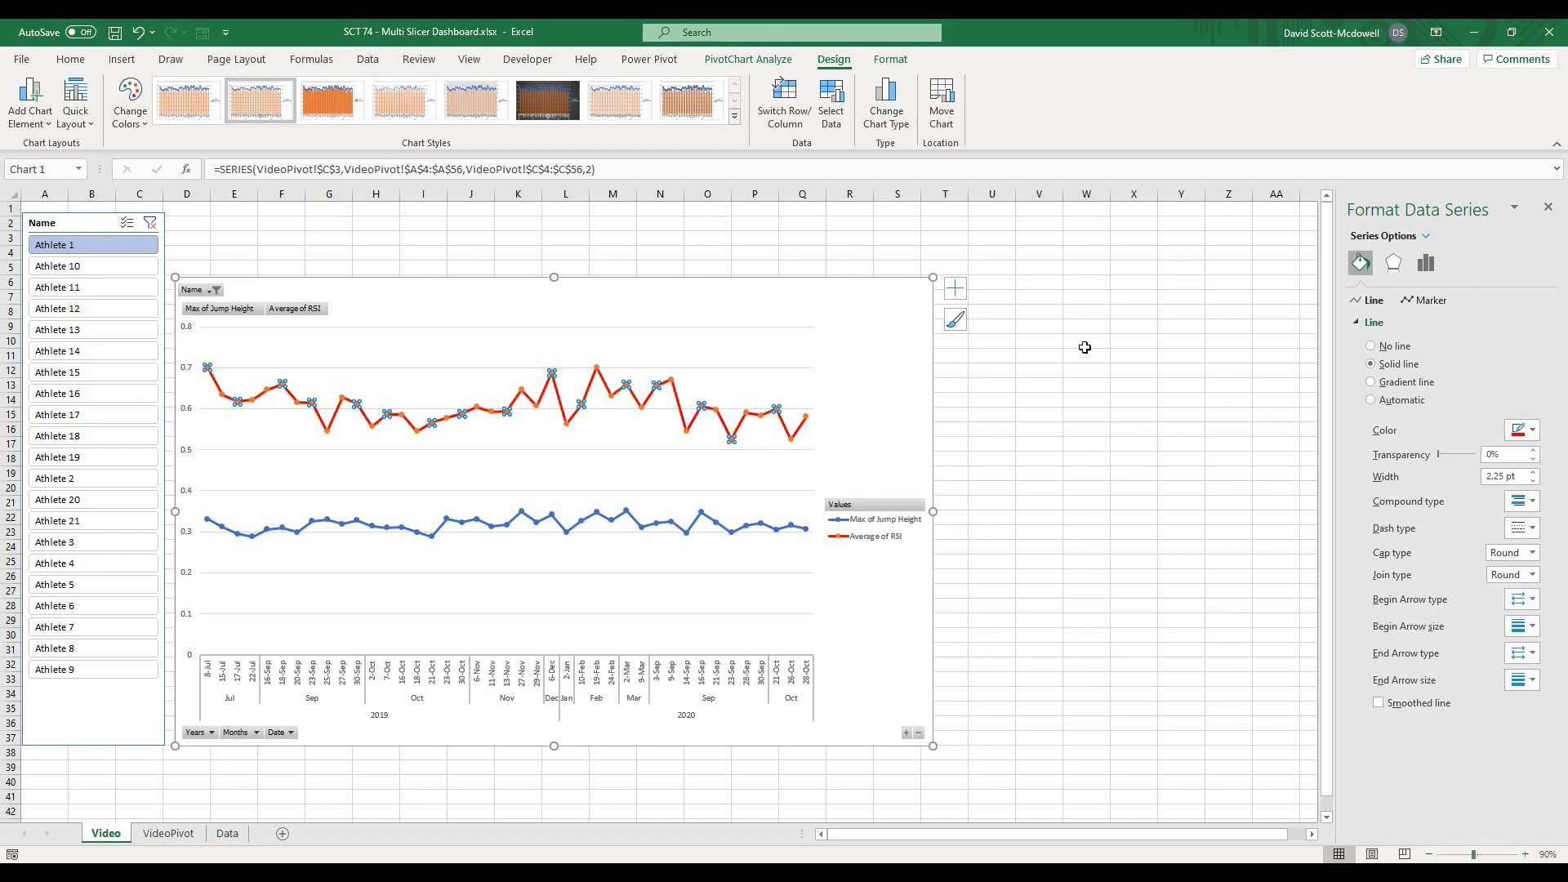
# Give the RSI line the double compound type and a width of 2.75 pt.
pyautogui.click(1530, 501)
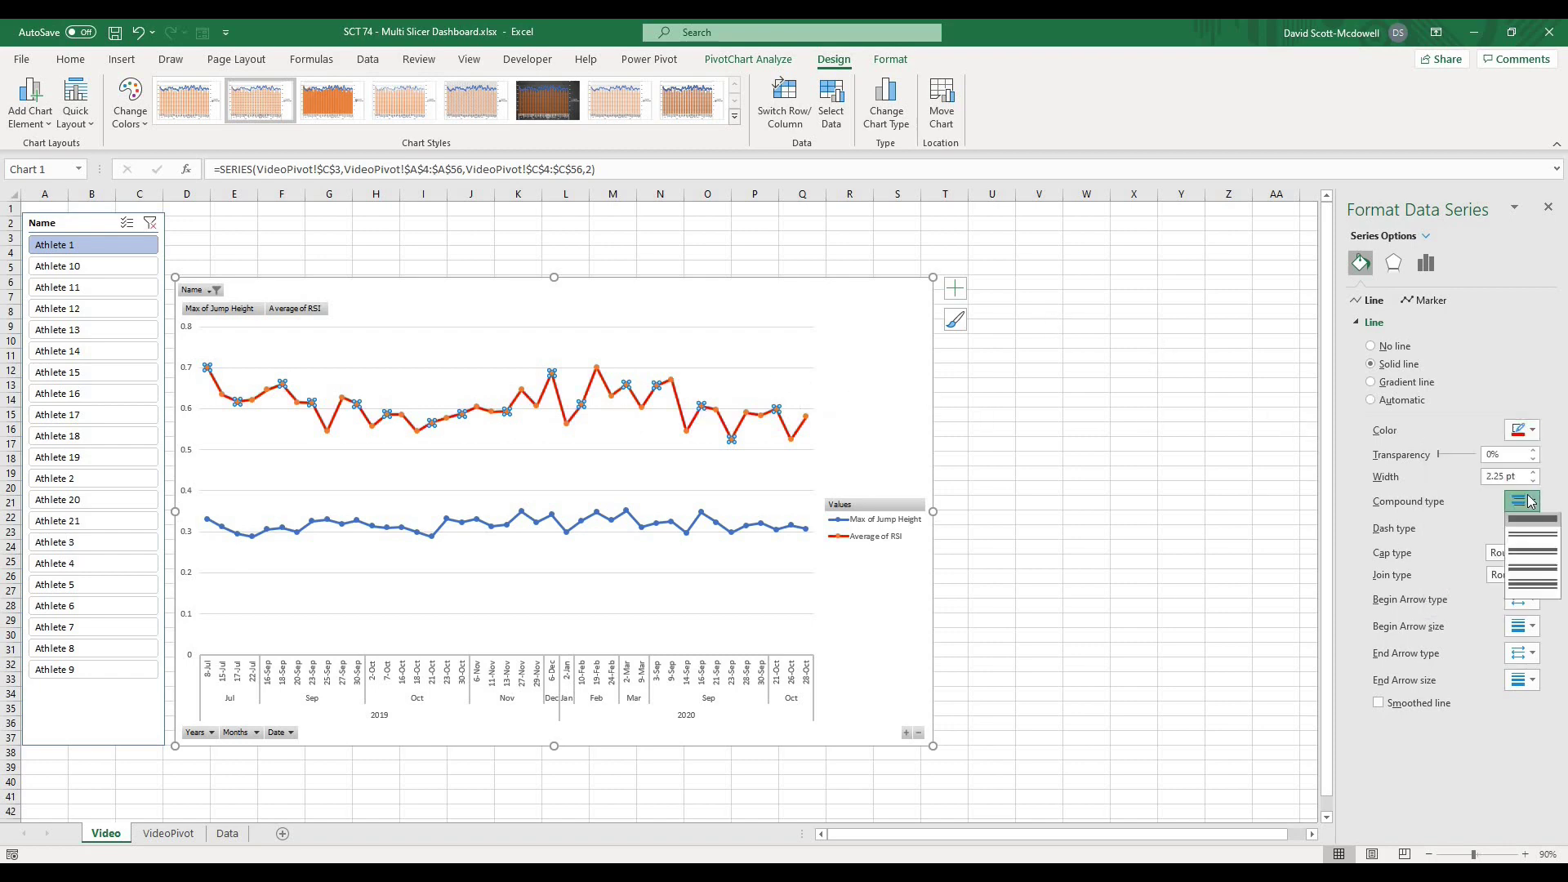
pyautogui.click(1521, 539)
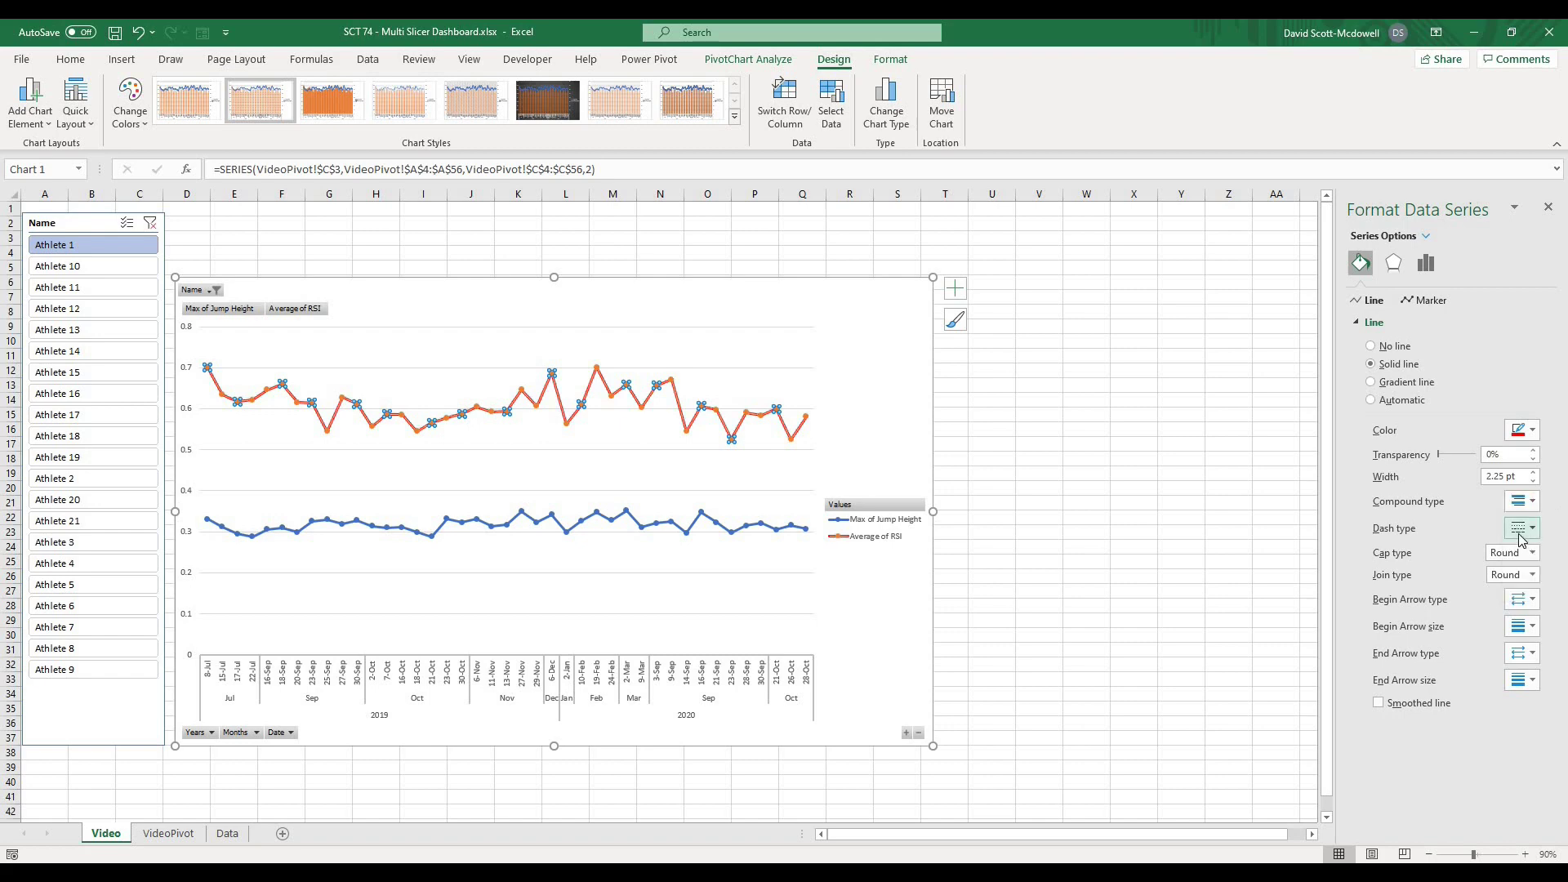
pyautogui.click(1532, 473)
pyautogui.click(1532, 473)
pyautogui.click(1532, 472)
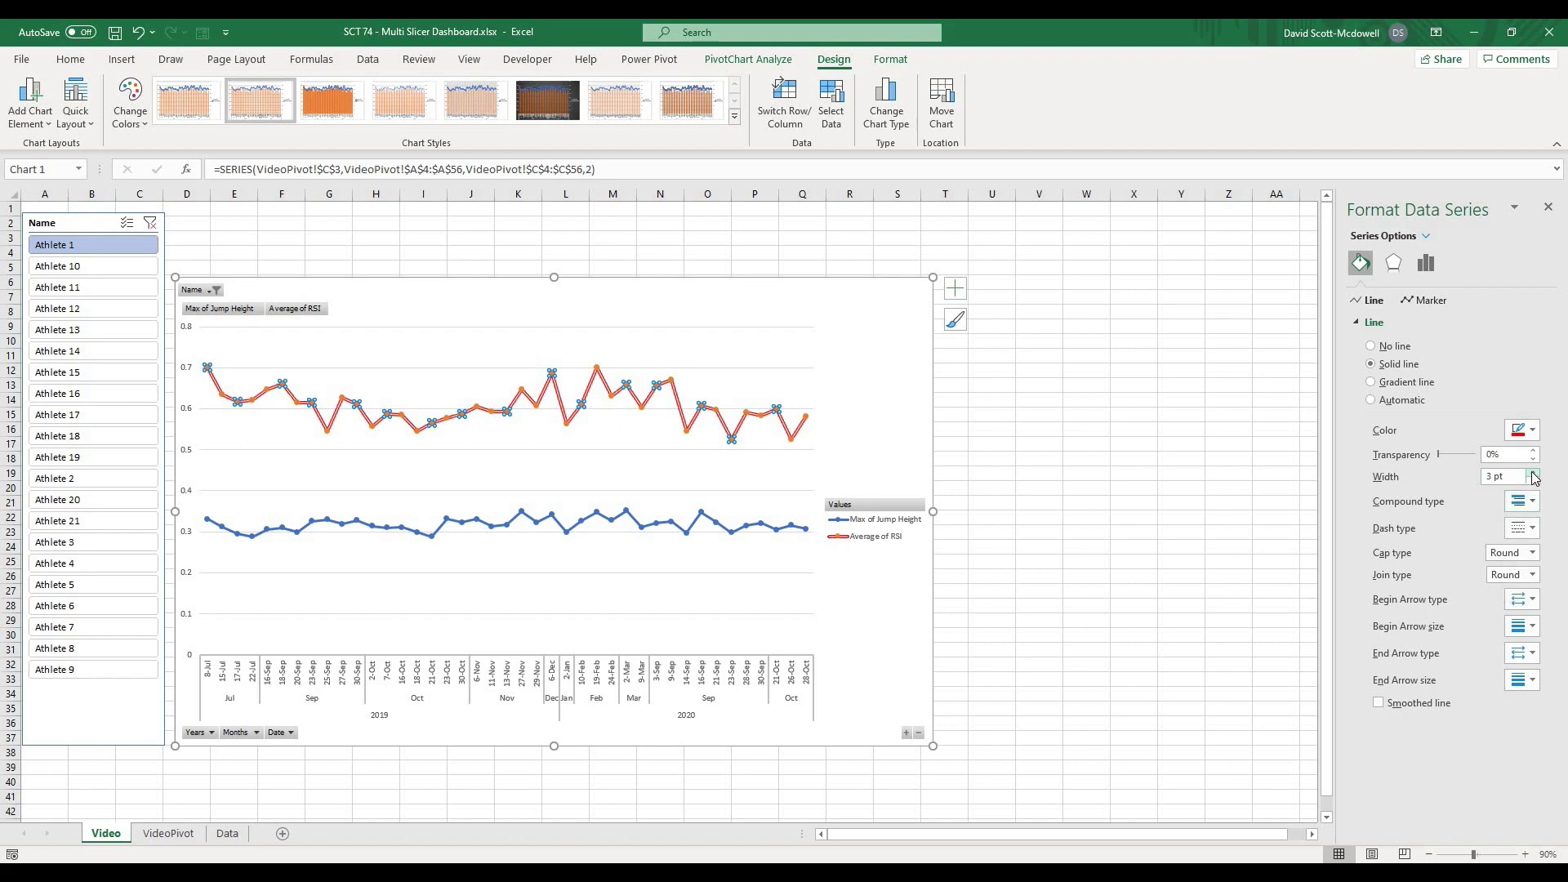
pyautogui.click(1521, 527)
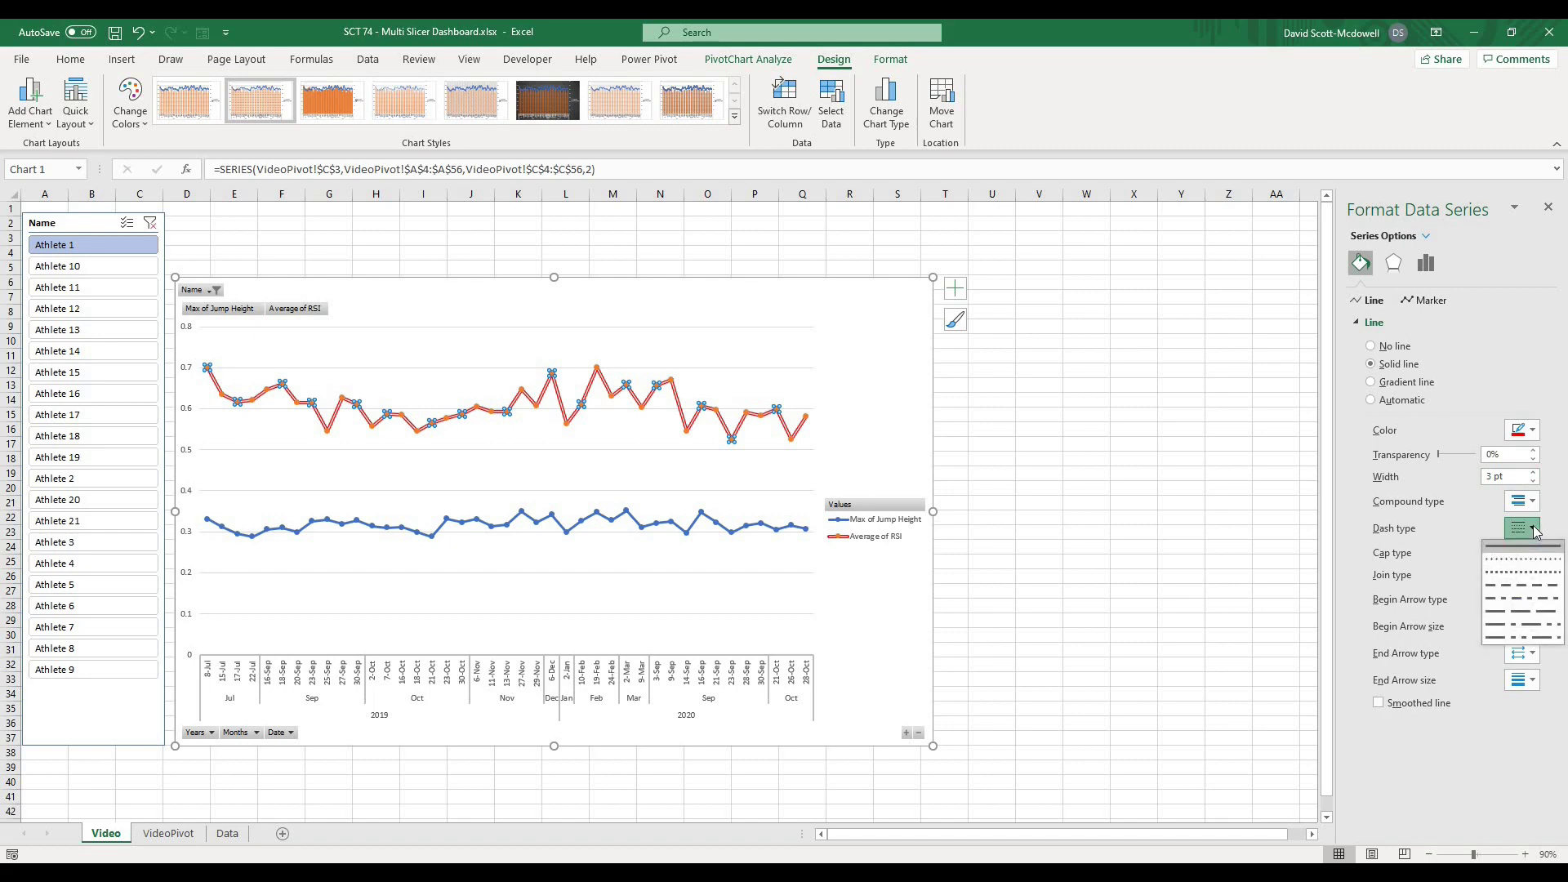
pyautogui.click(1521, 528)
pyautogui.click(1533, 482)
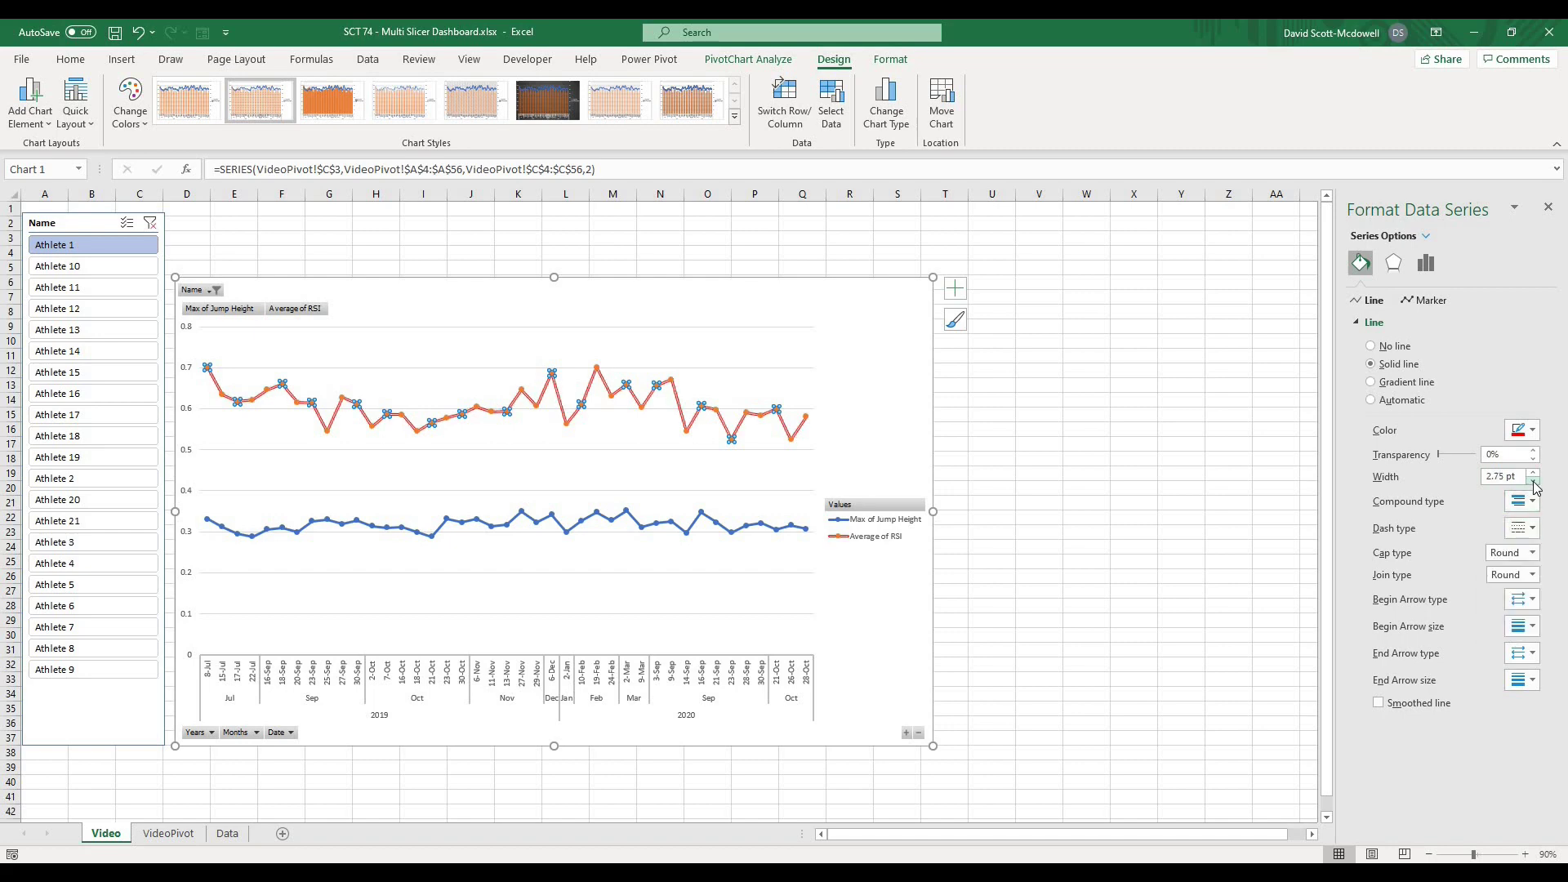
# Fill the RSI series markers with red and set them to the built-in circle type at size 7.
pyautogui.click(1431, 301)
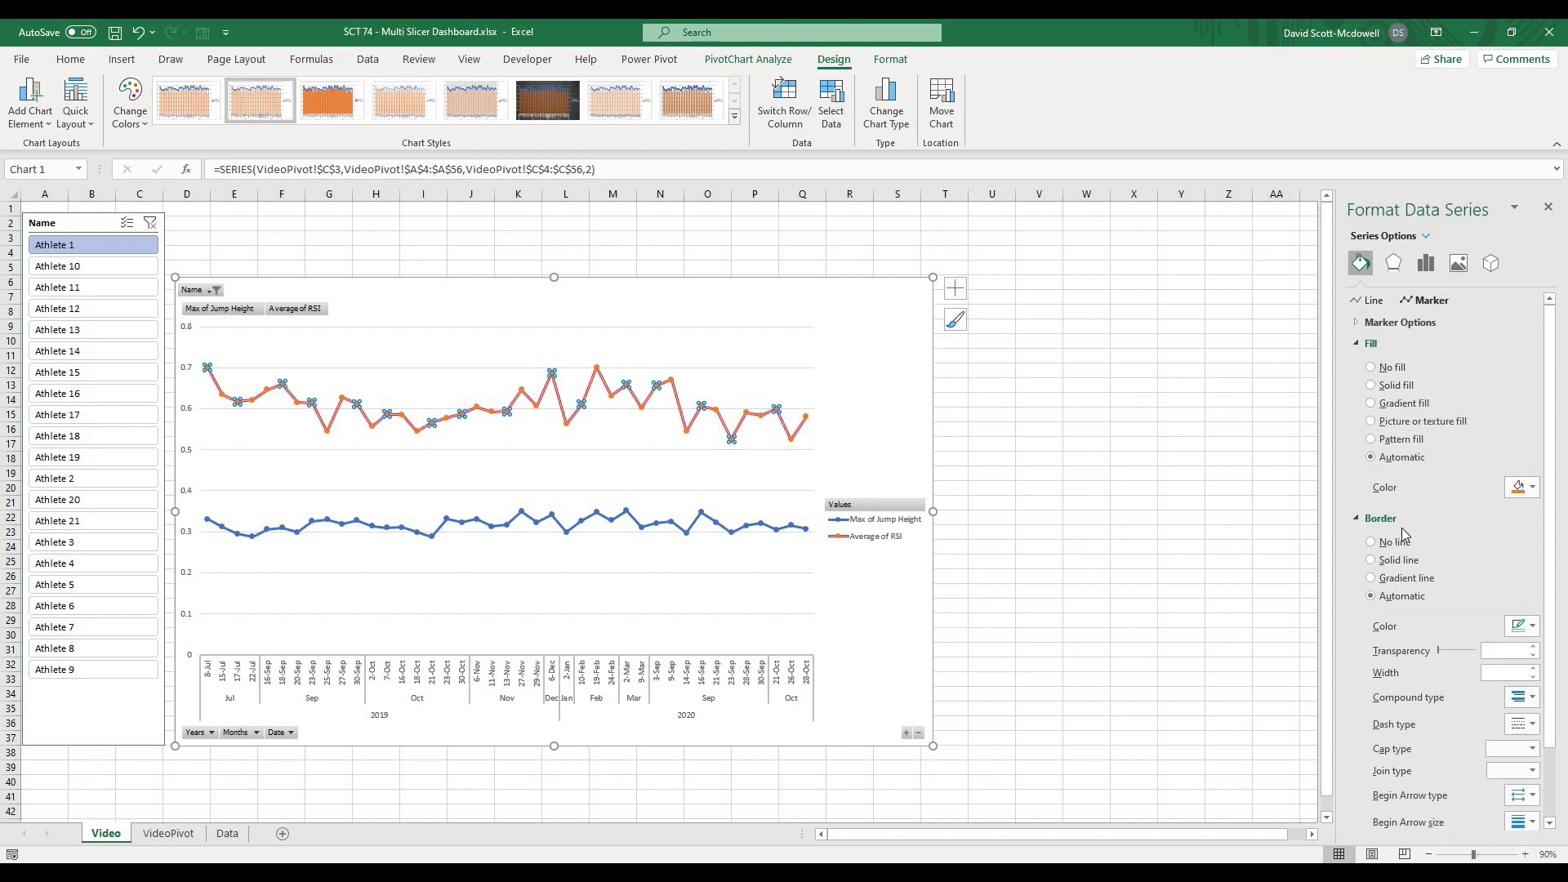
pyautogui.click(1525, 488)
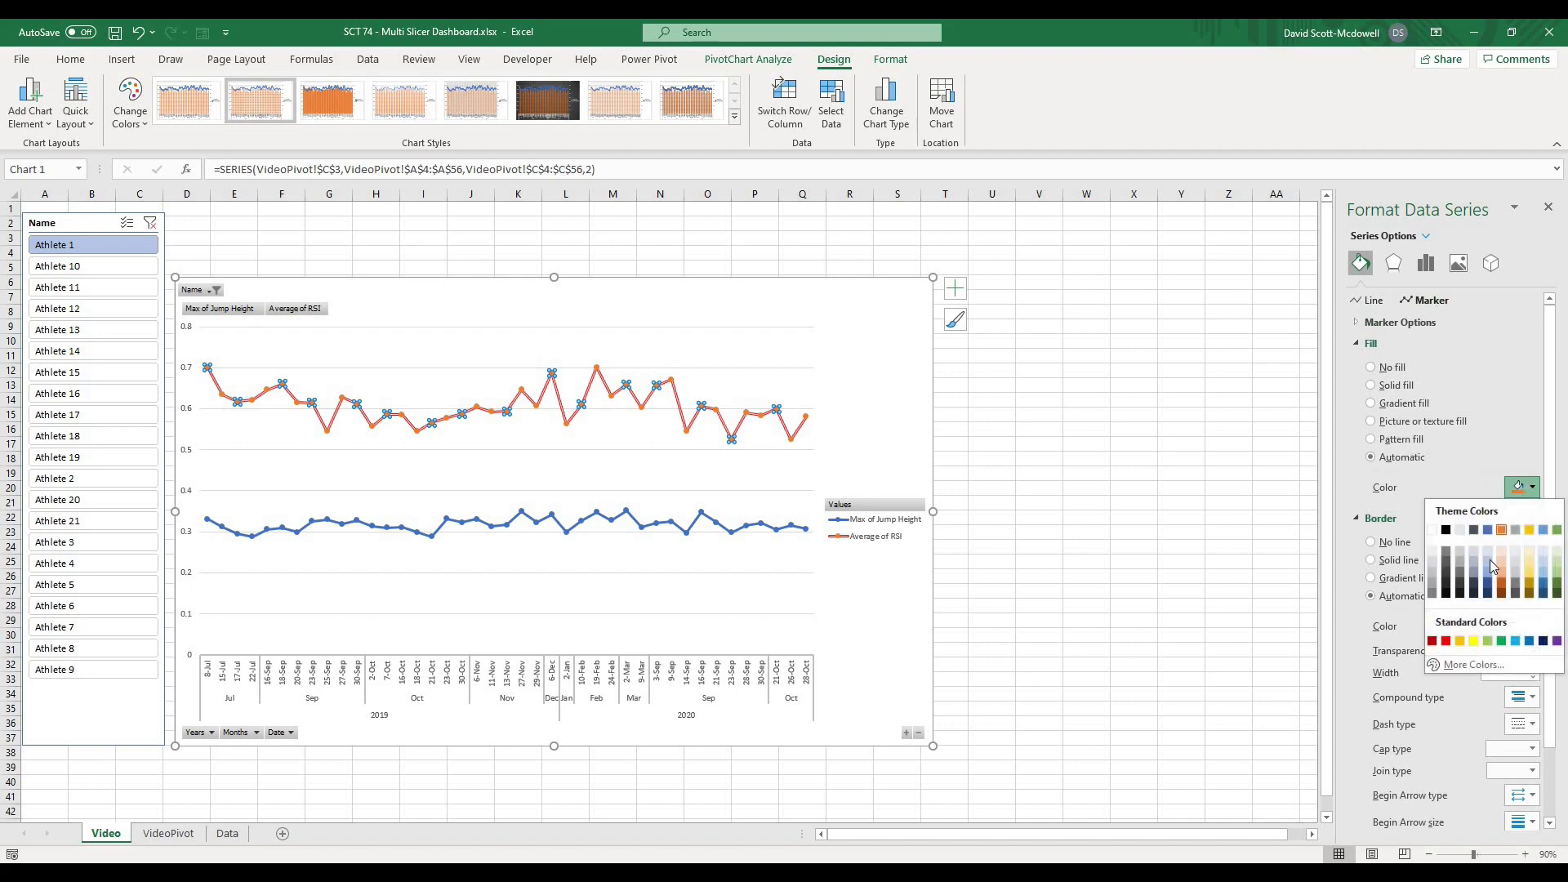
pyautogui.click(1447, 641)
pyautogui.click(1372, 324)
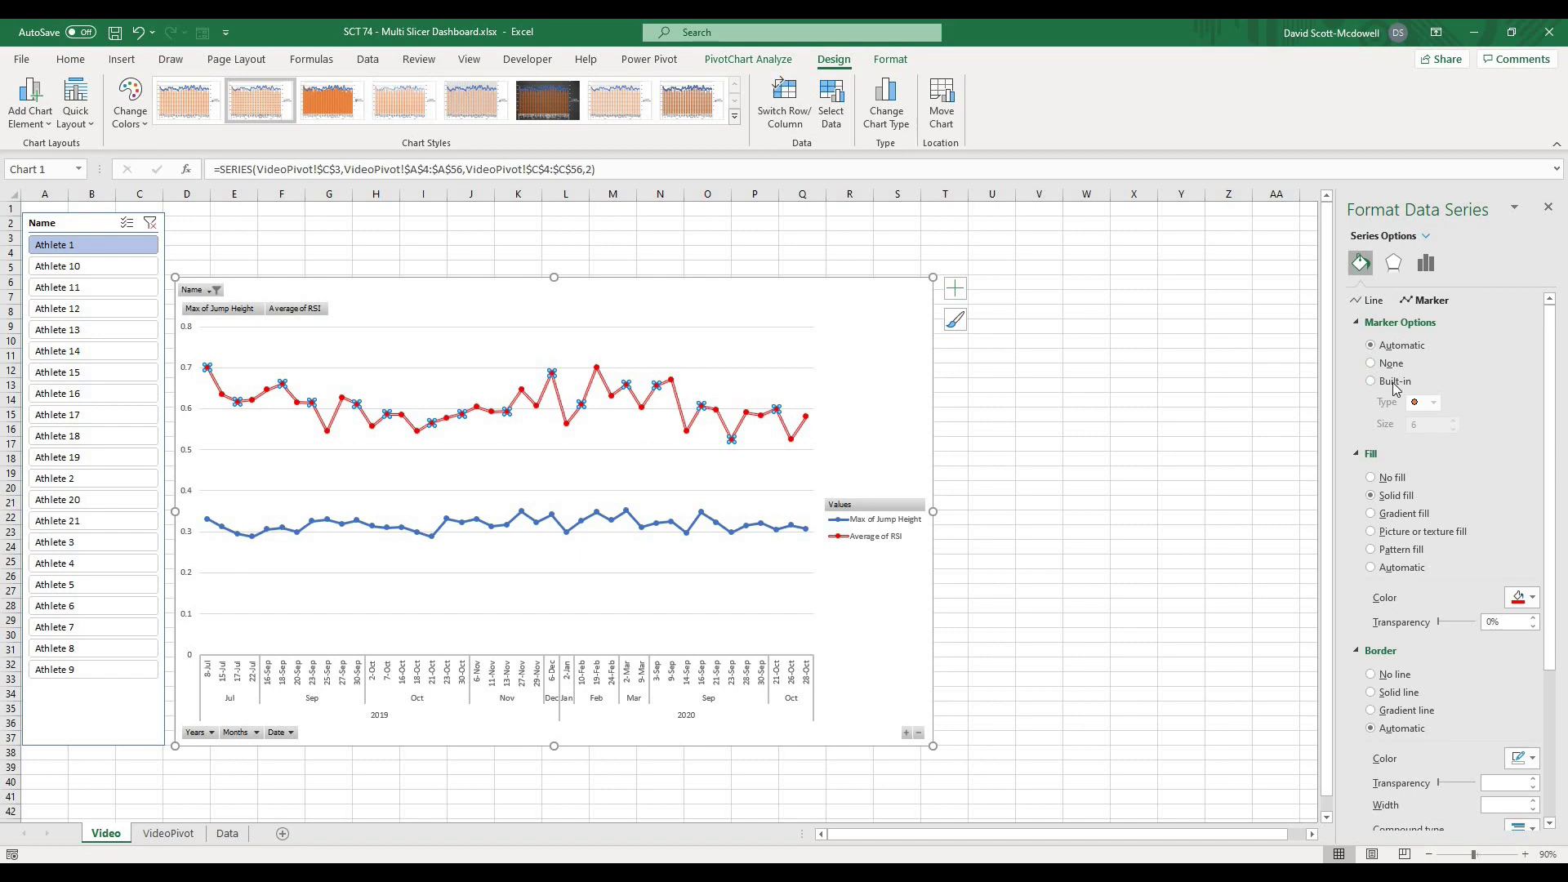
pyautogui.click(1394, 383)
pyautogui.click(1433, 403)
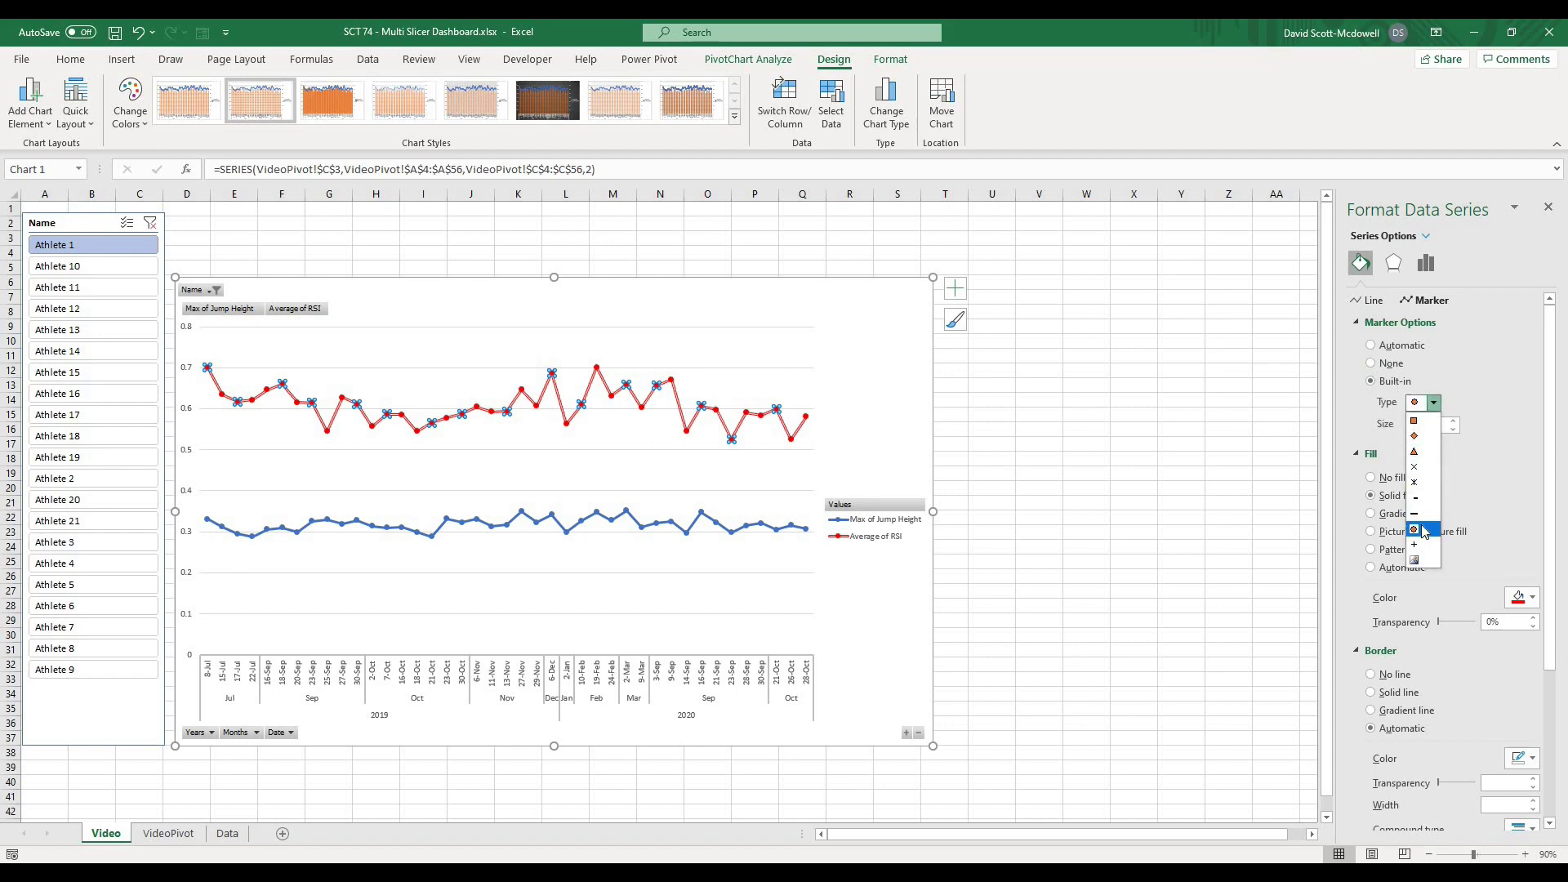
pyautogui.click(1423, 531)
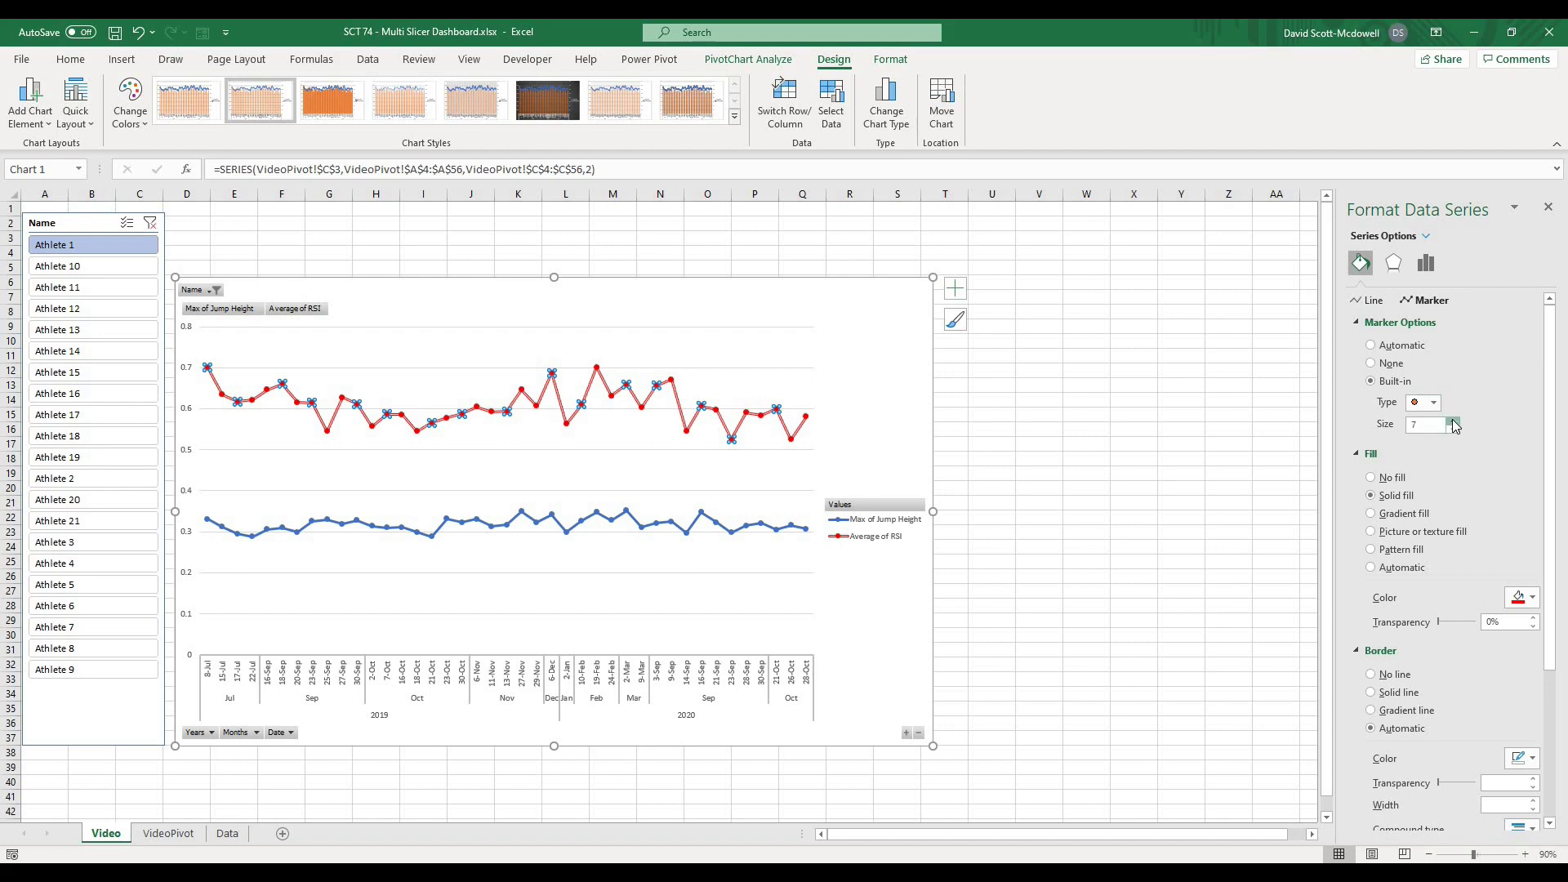
pyautogui.click(1033, 486)
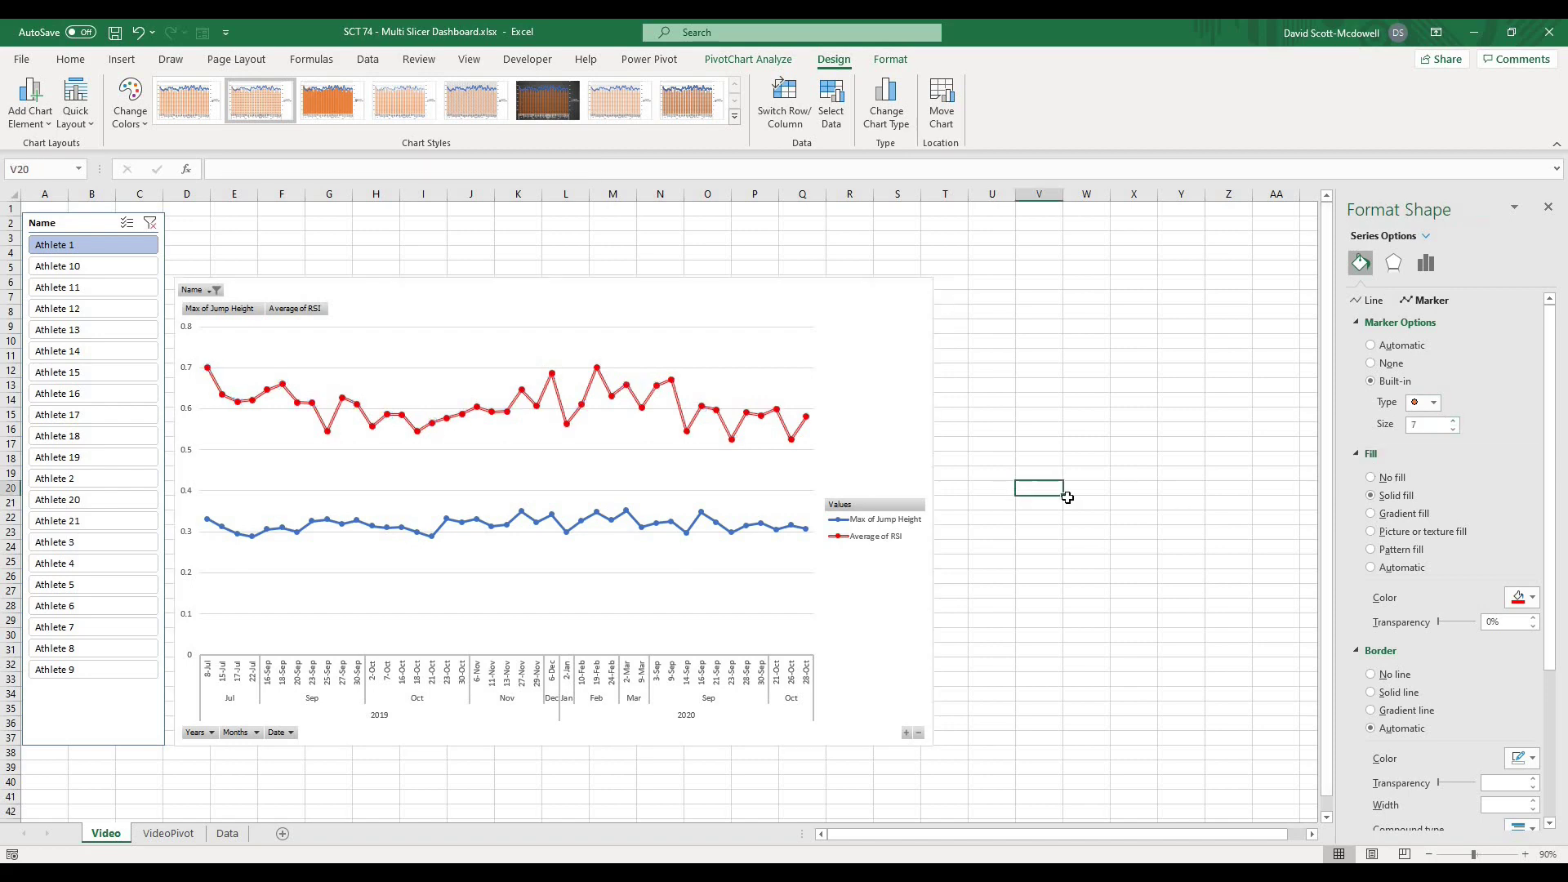
# Change the Max of Jump Height series to a Clustered Column chart type plotted on the secondary axis.
pyautogui.click(420, 432)
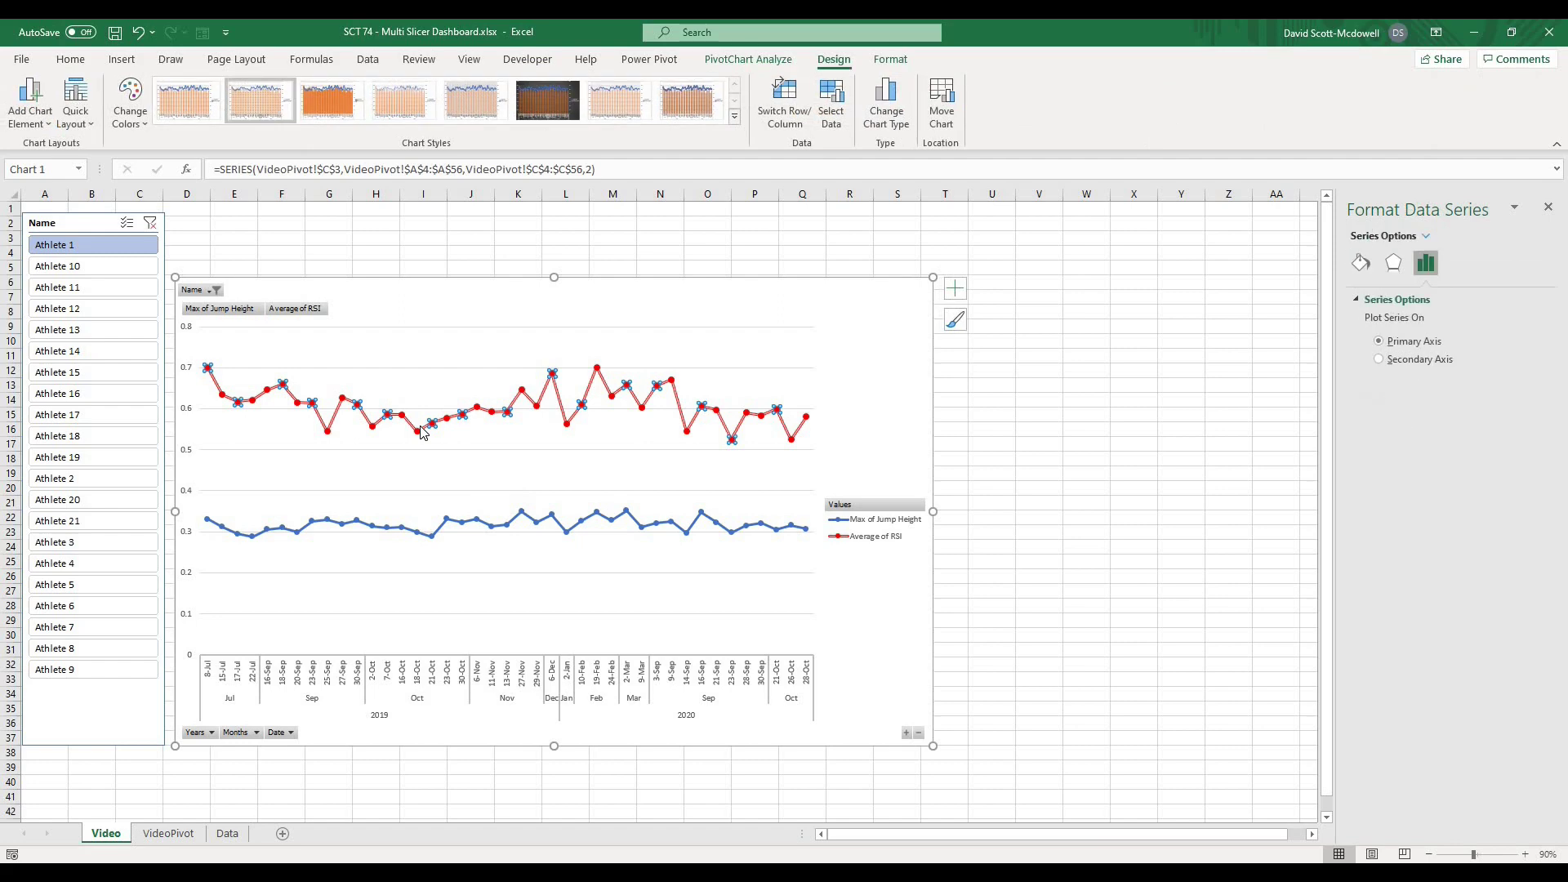
pyautogui.click(1088, 398)
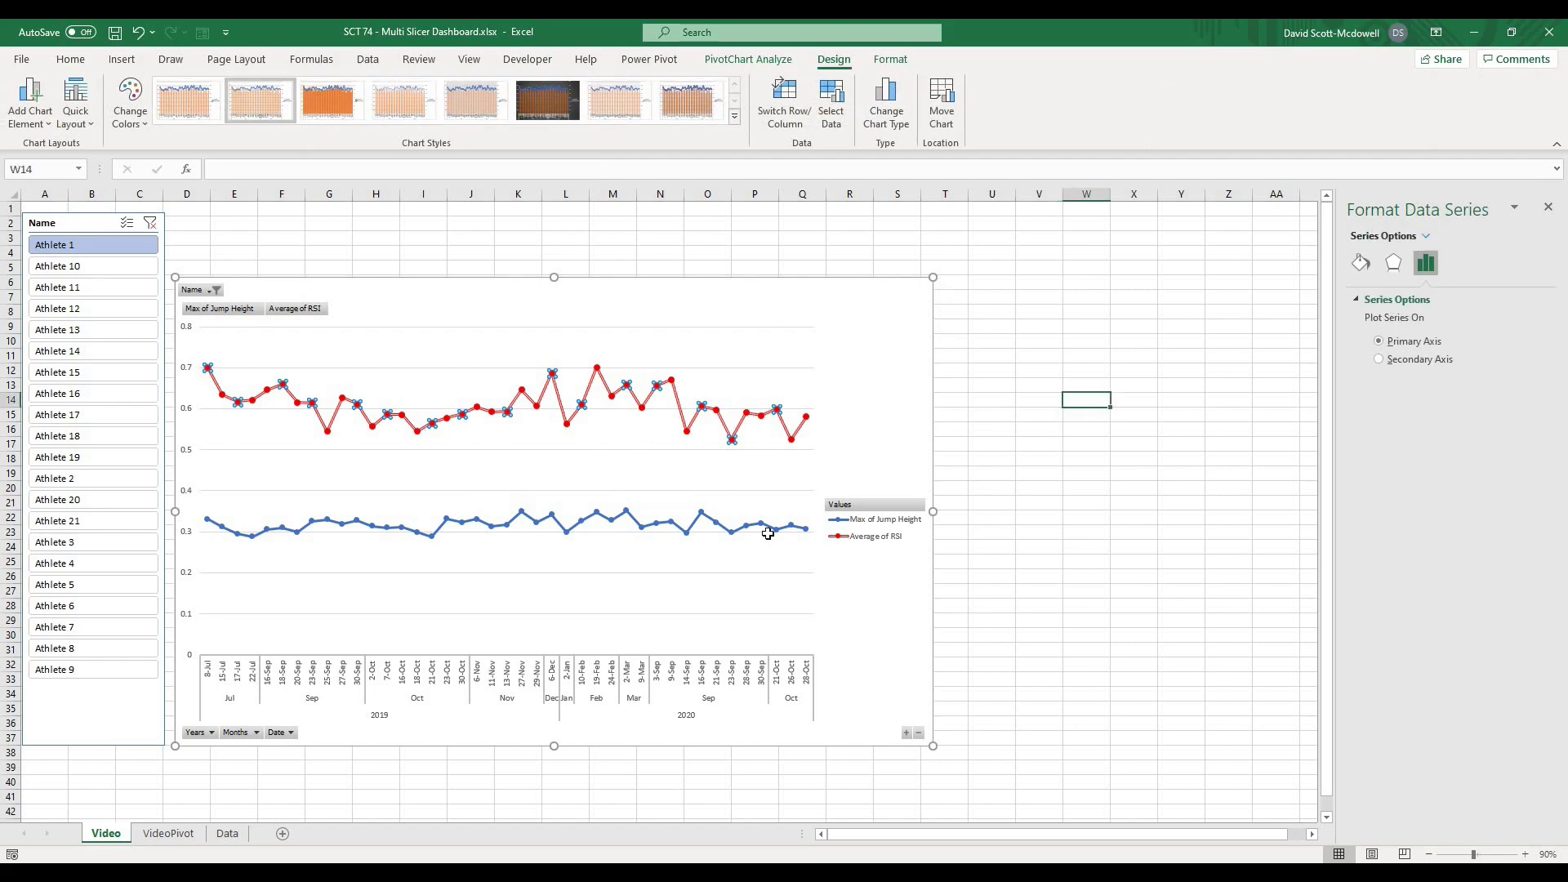
pyautogui.click(726, 534)
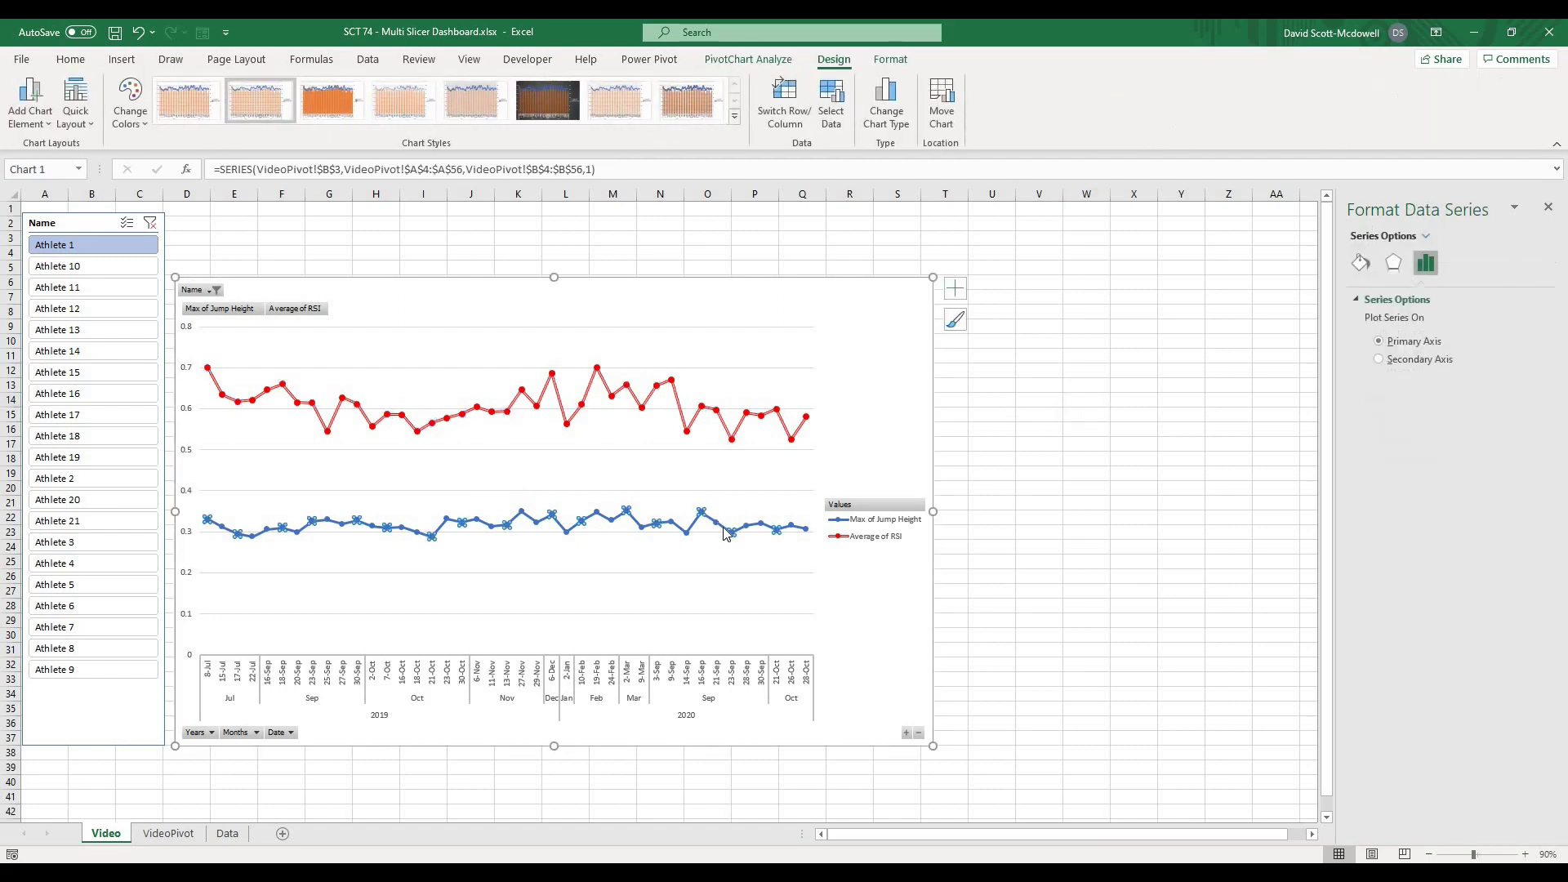
pyautogui.rightClick(726, 534)
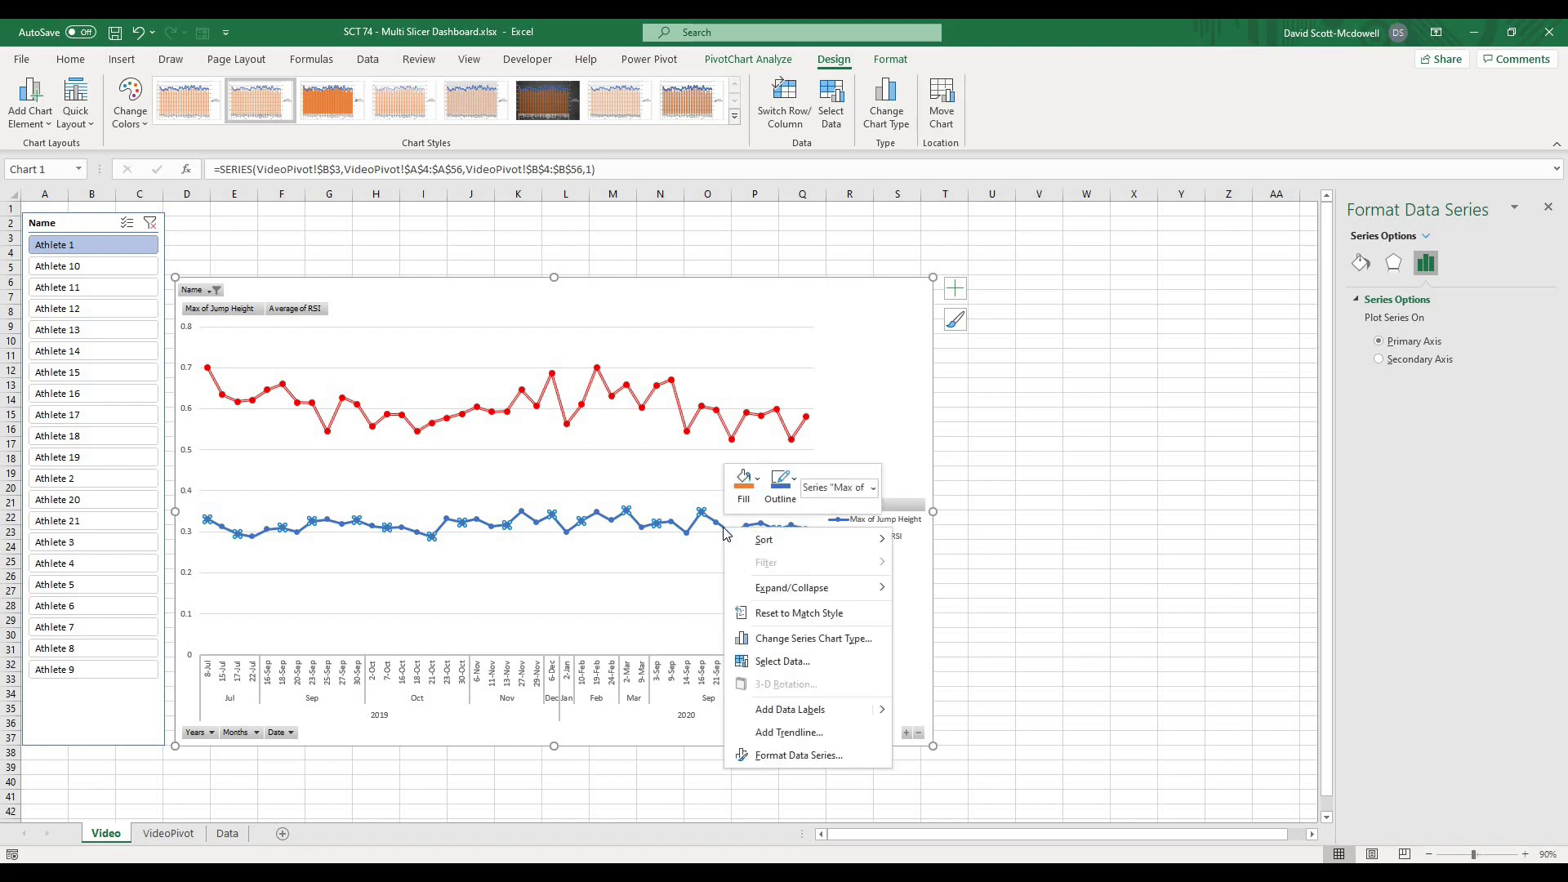
pyautogui.click(810, 639)
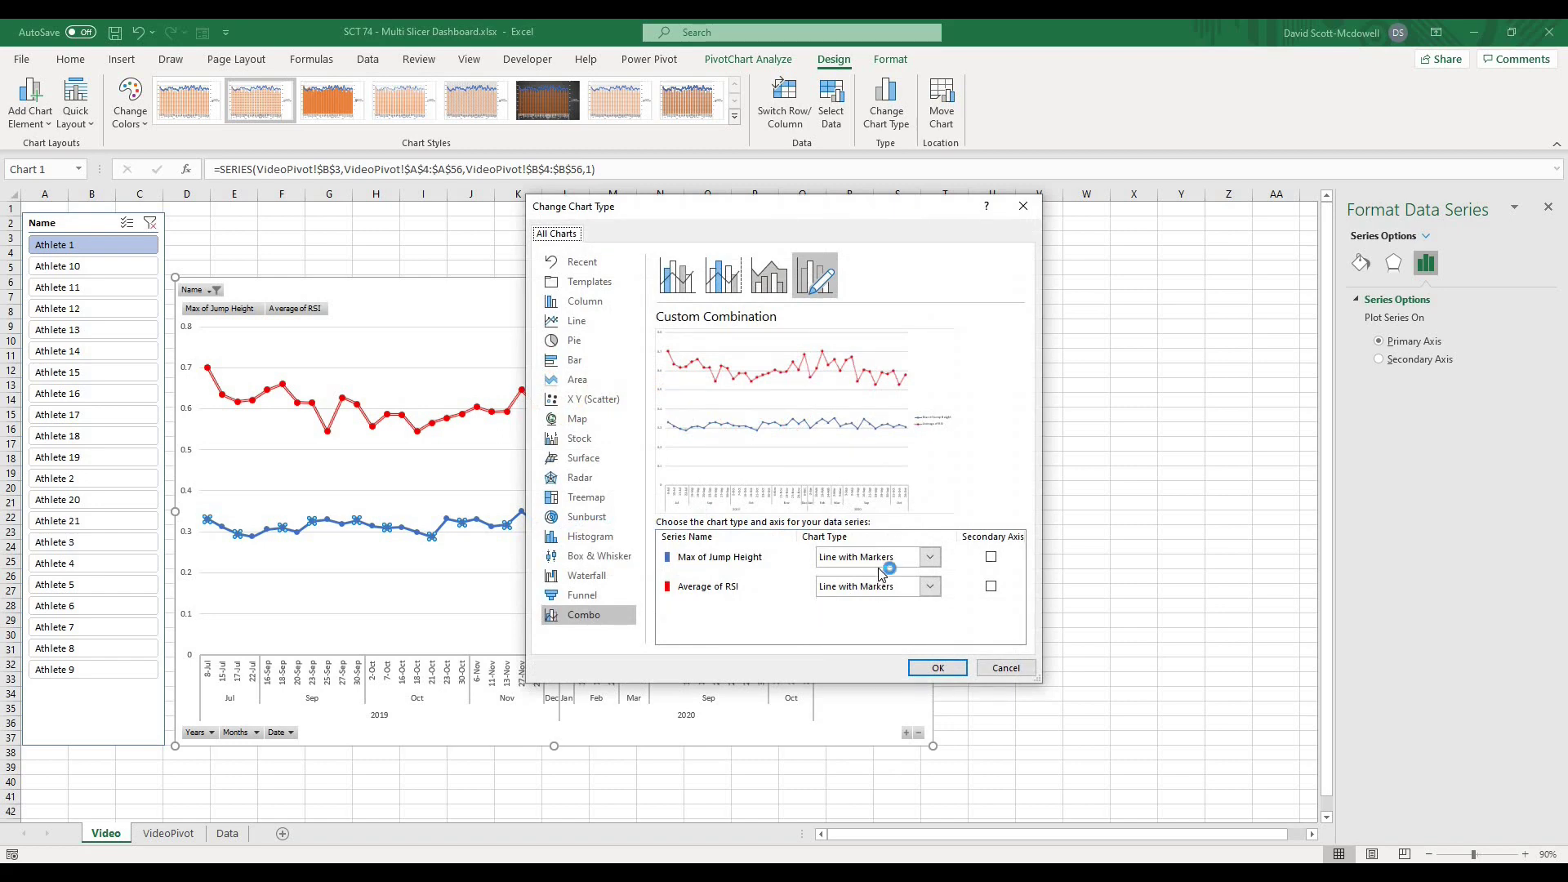
pyautogui.click(930, 558)
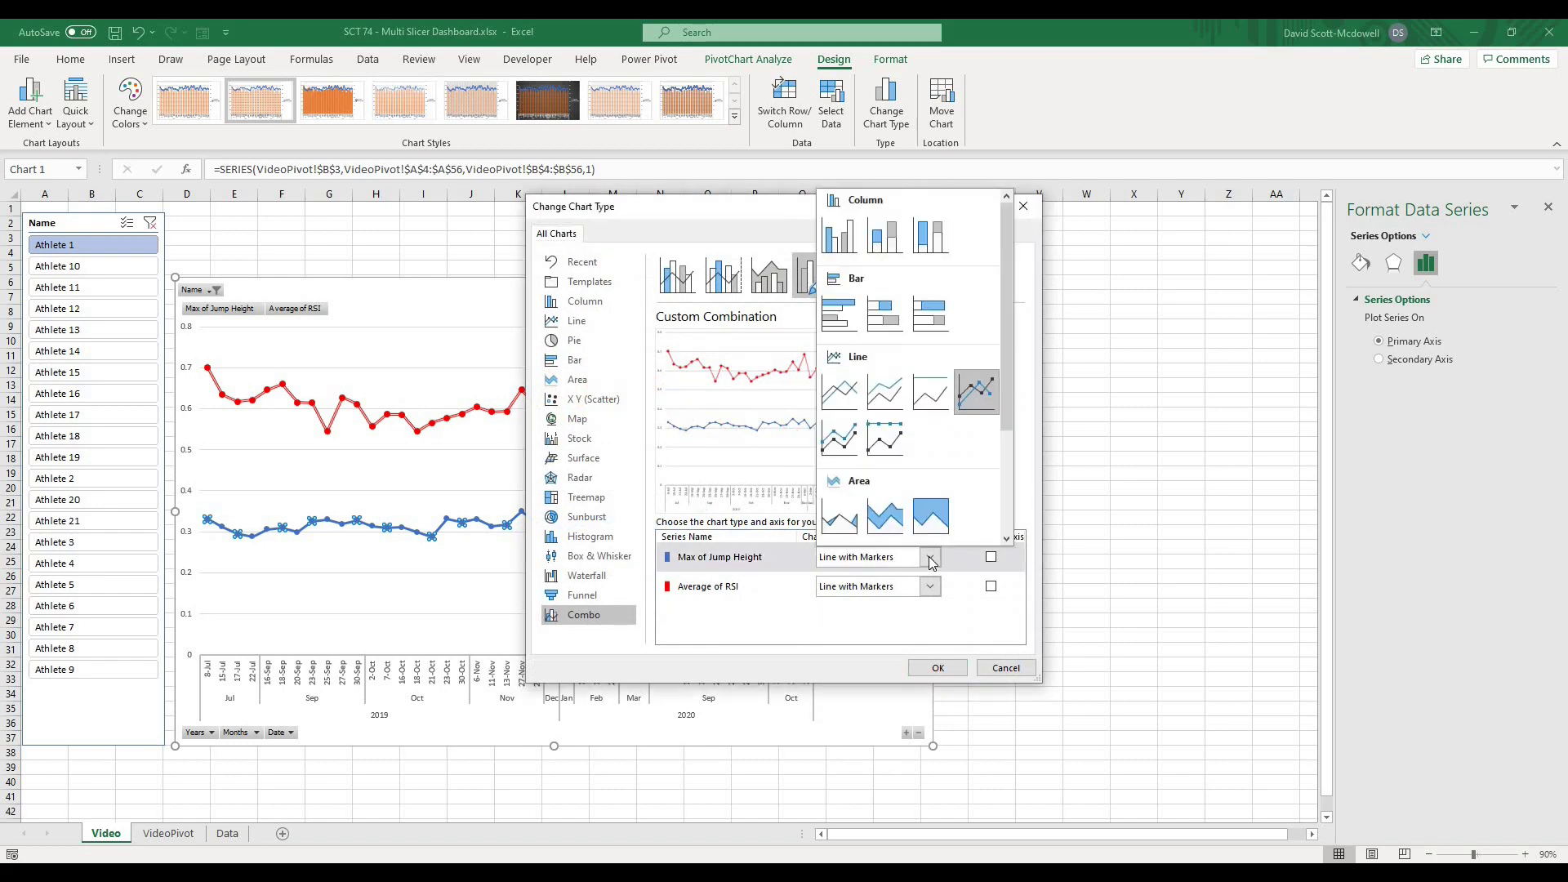
pyautogui.click(842, 237)
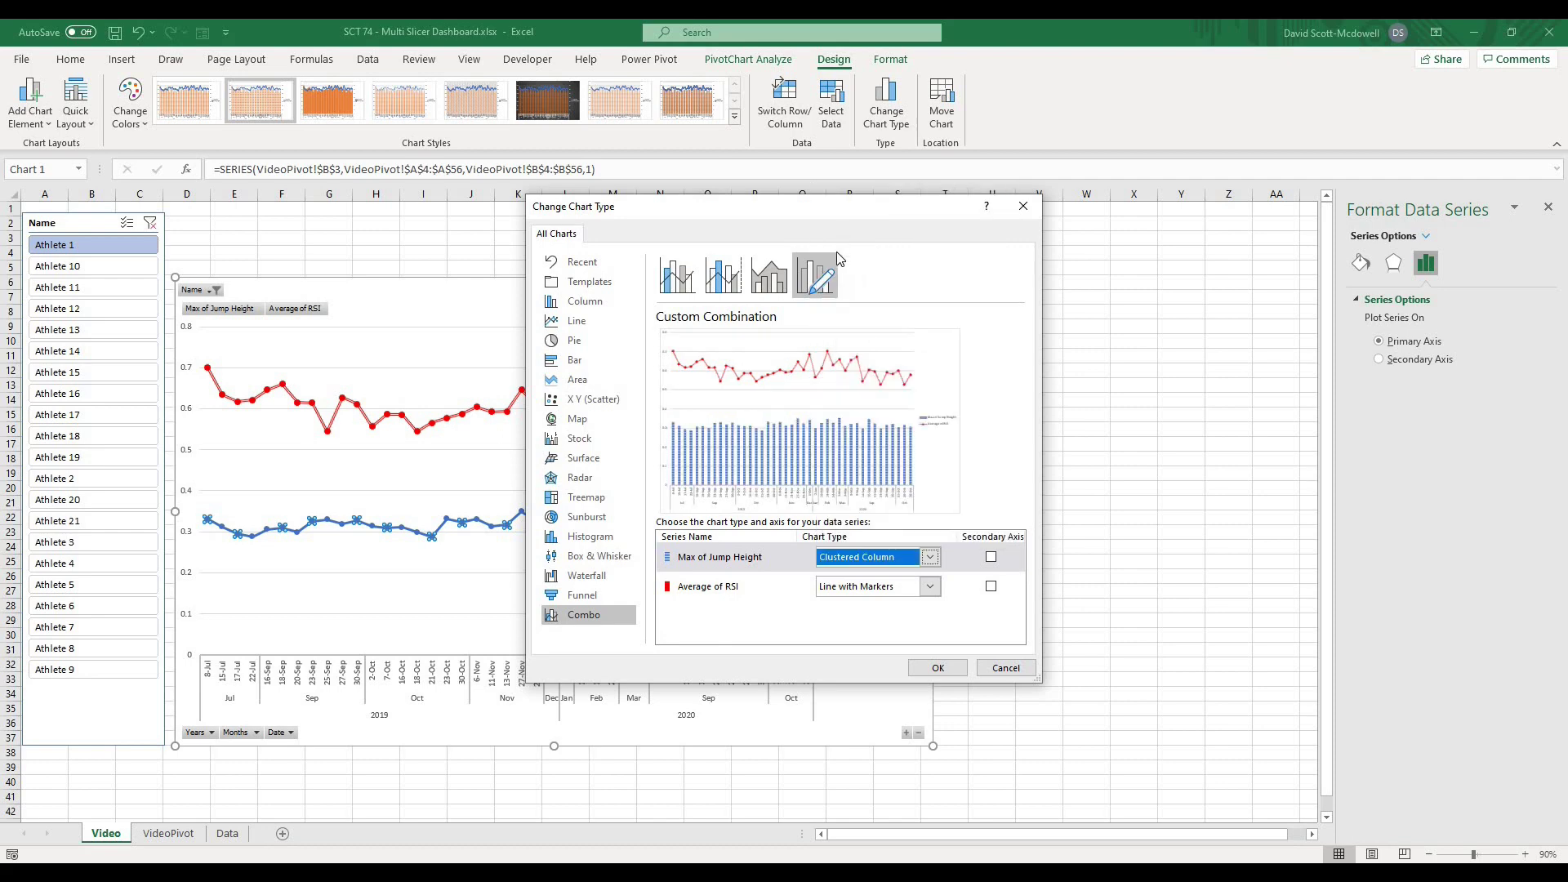
pyautogui.click(991, 559)
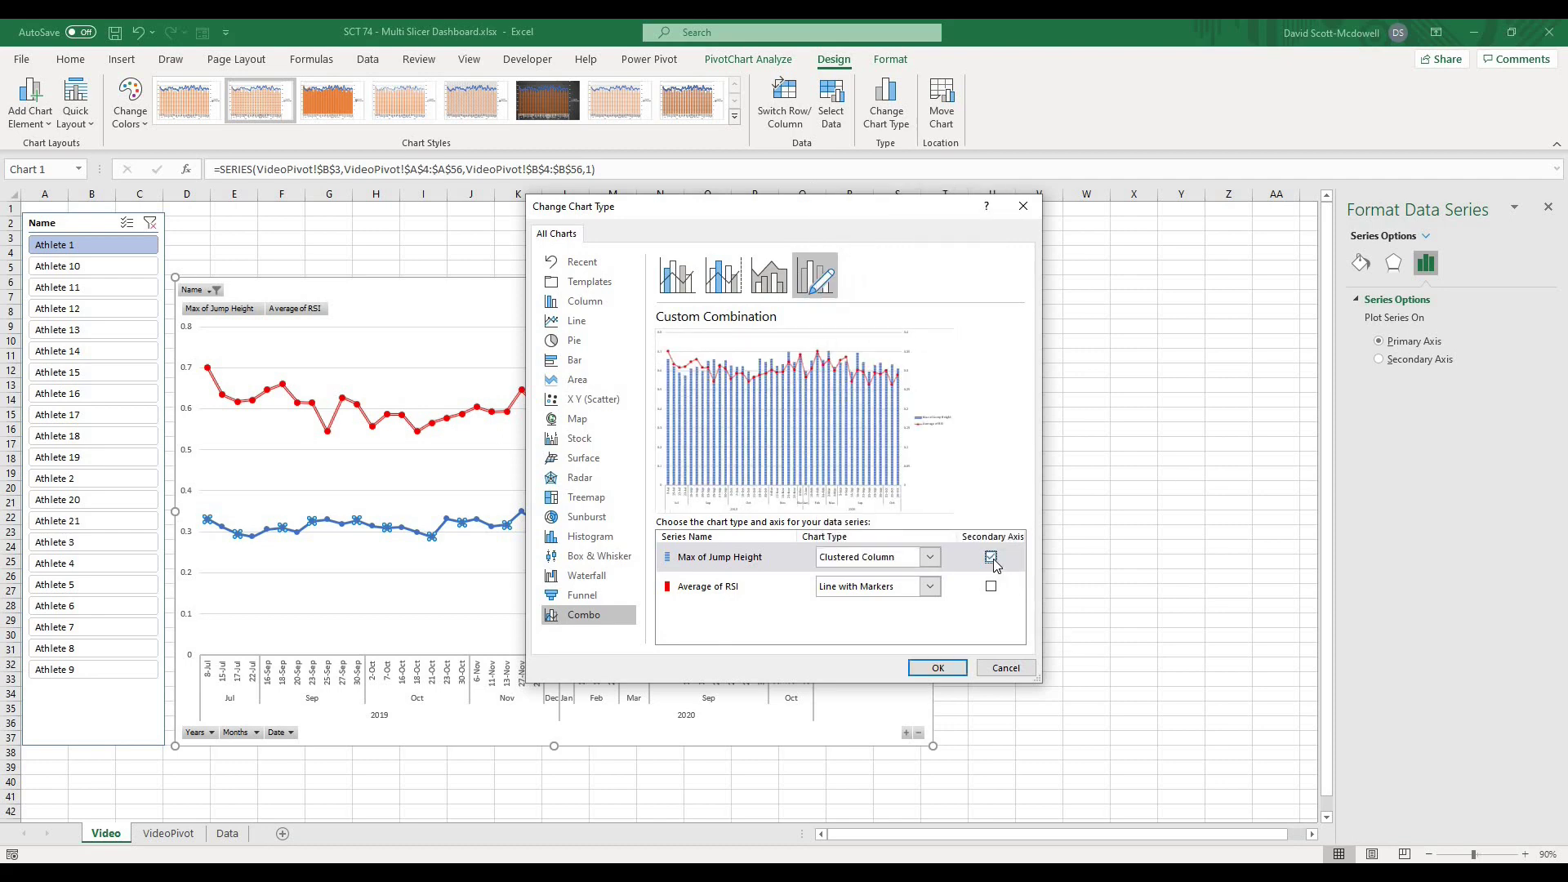
pyautogui.click(937, 668)
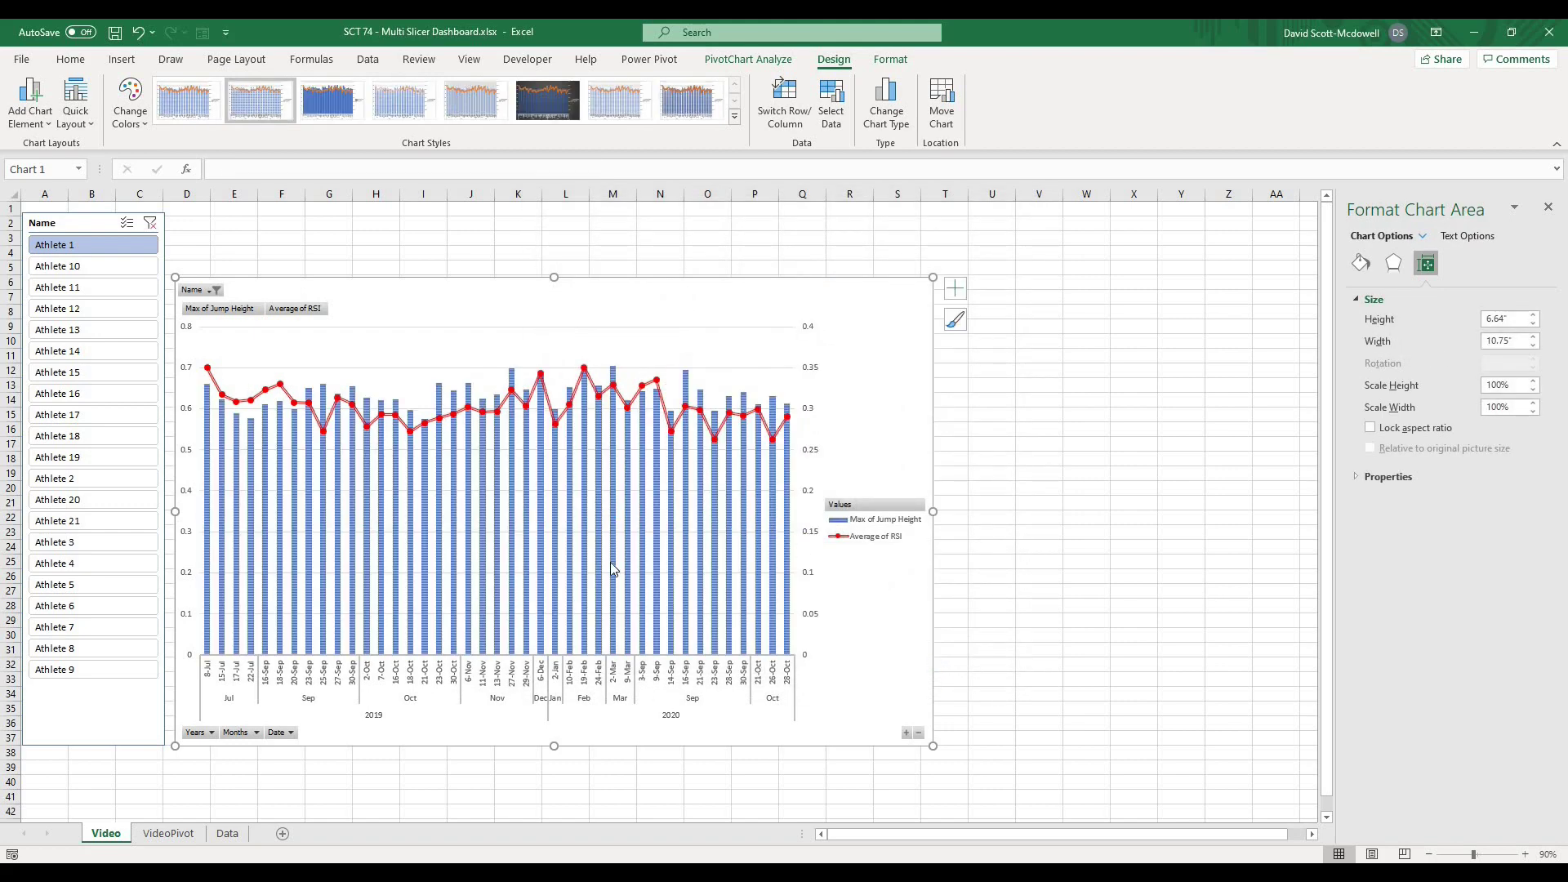
# Give the Max of Jump Height columns a solid fill in the blue theme color.
pyautogui.click(624, 511)
pyautogui.click(382, 536)
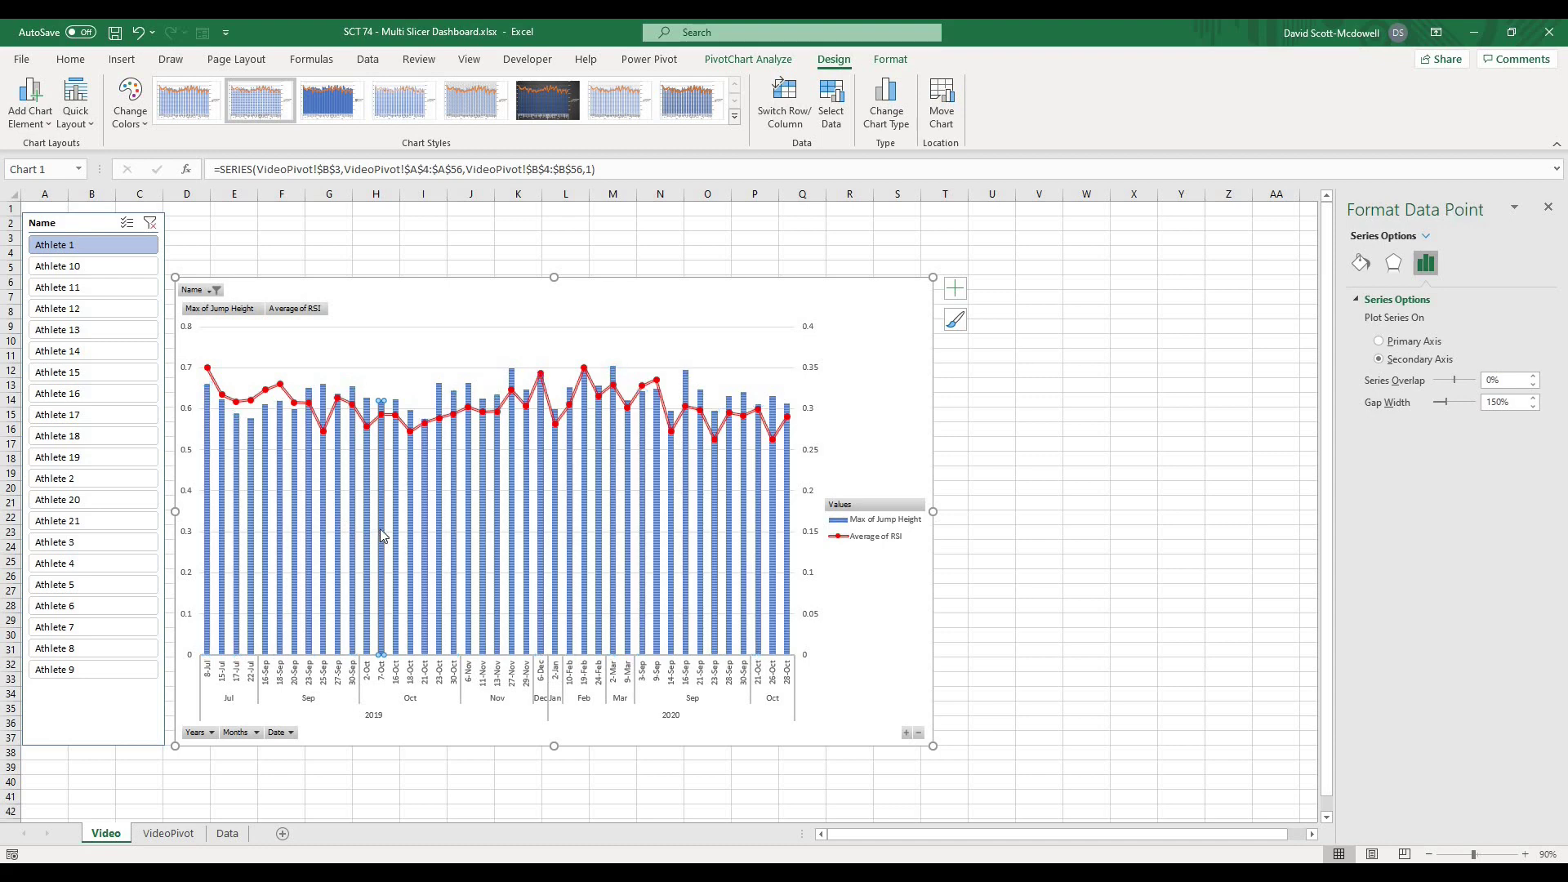
pyautogui.click(482, 533)
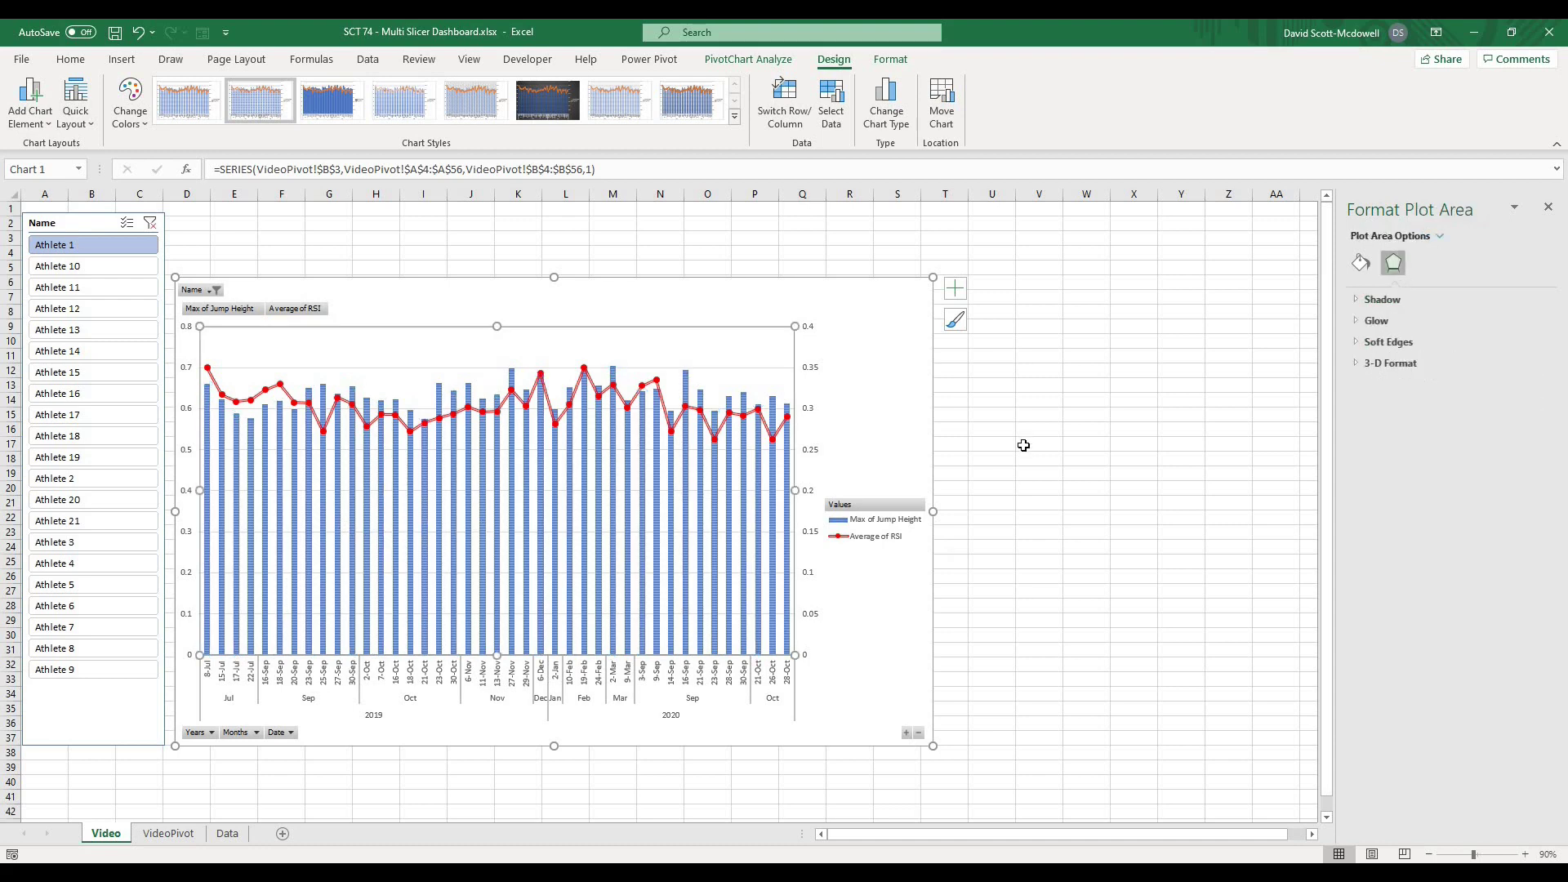
pyautogui.click(887, 364)
pyautogui.click(745, 523)
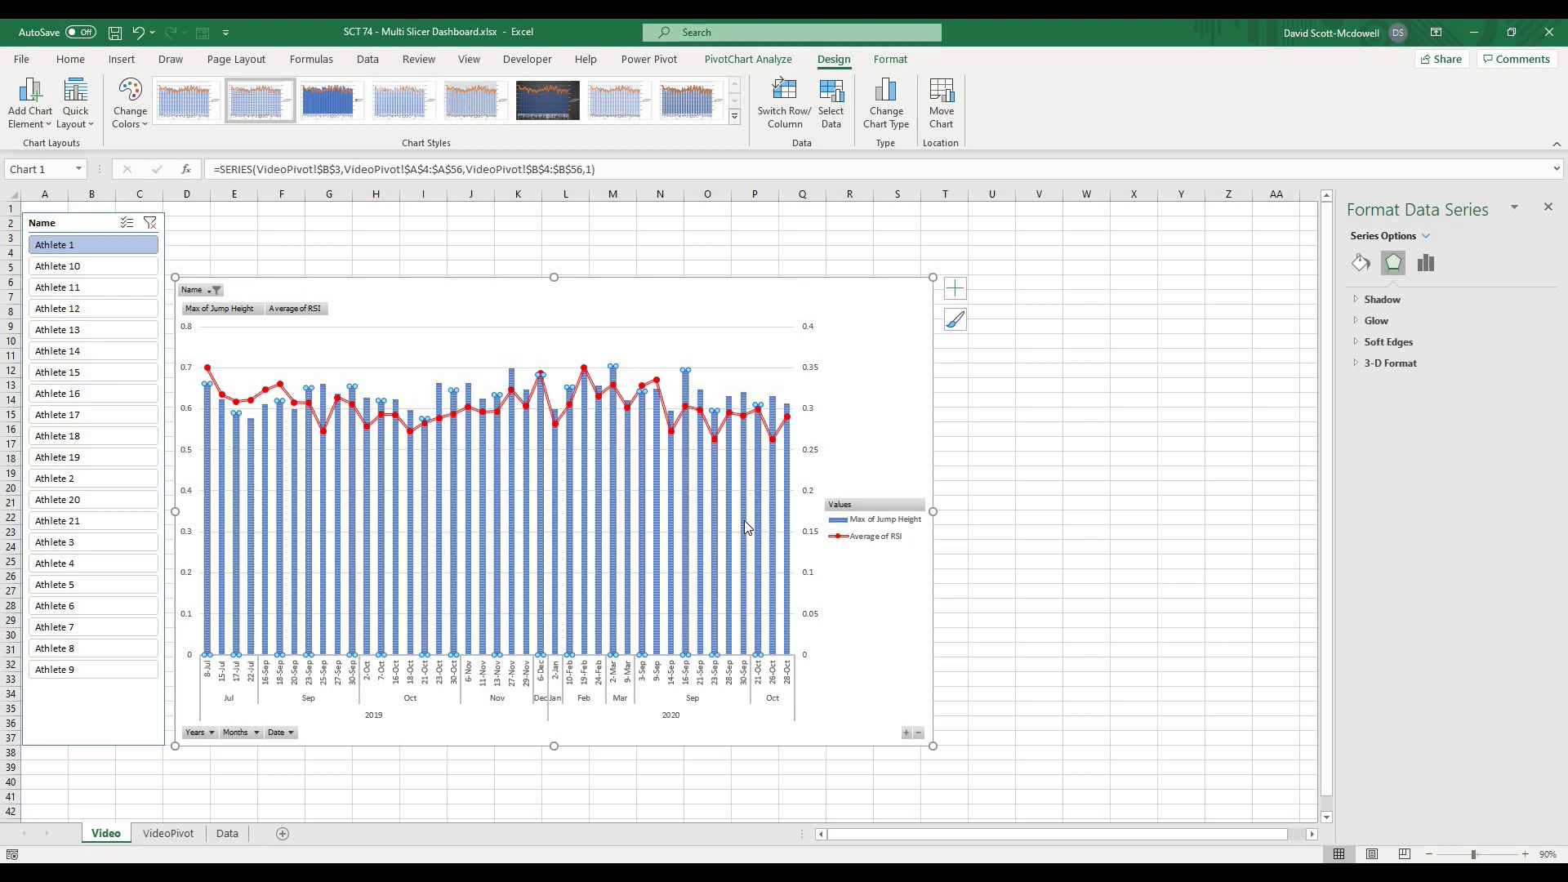
pyautogui.click(1361, 266)
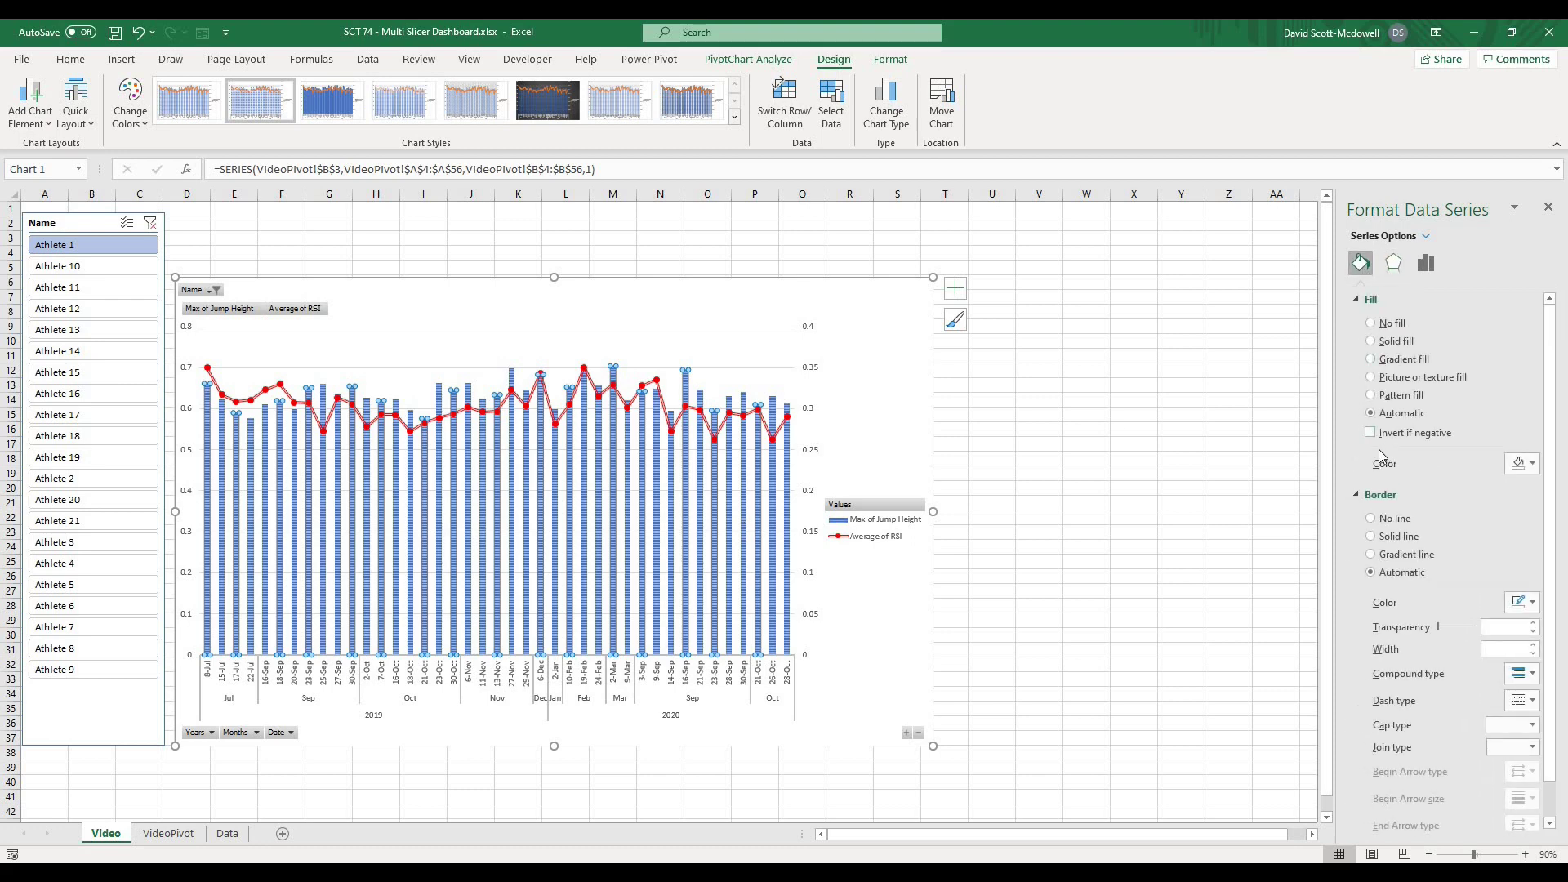
pyautogui.click(1382, 342)
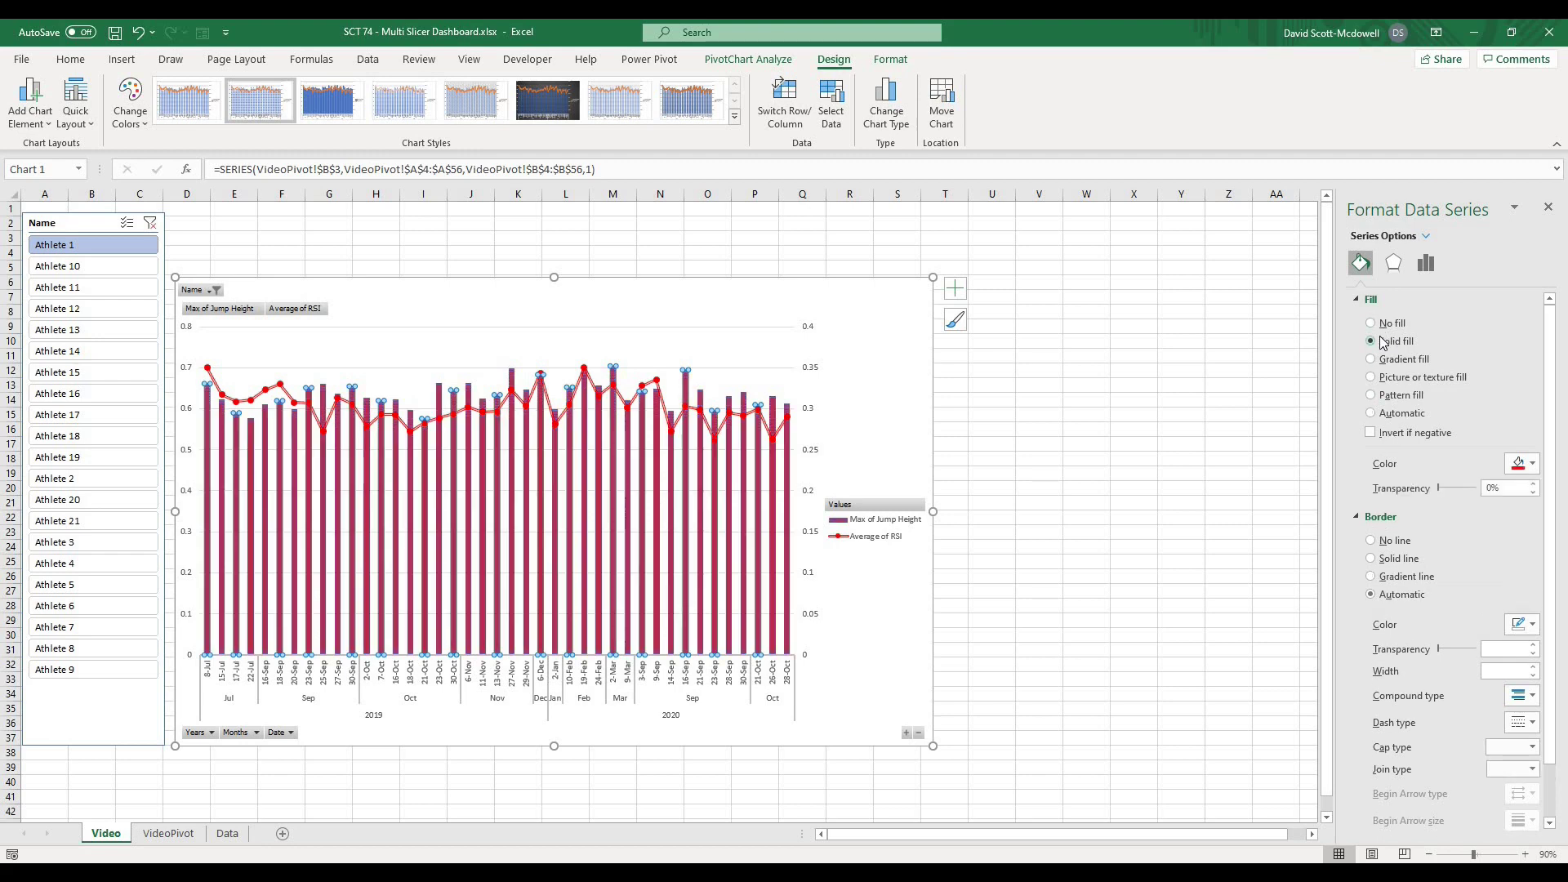
pyautogui.click(1532, 465)
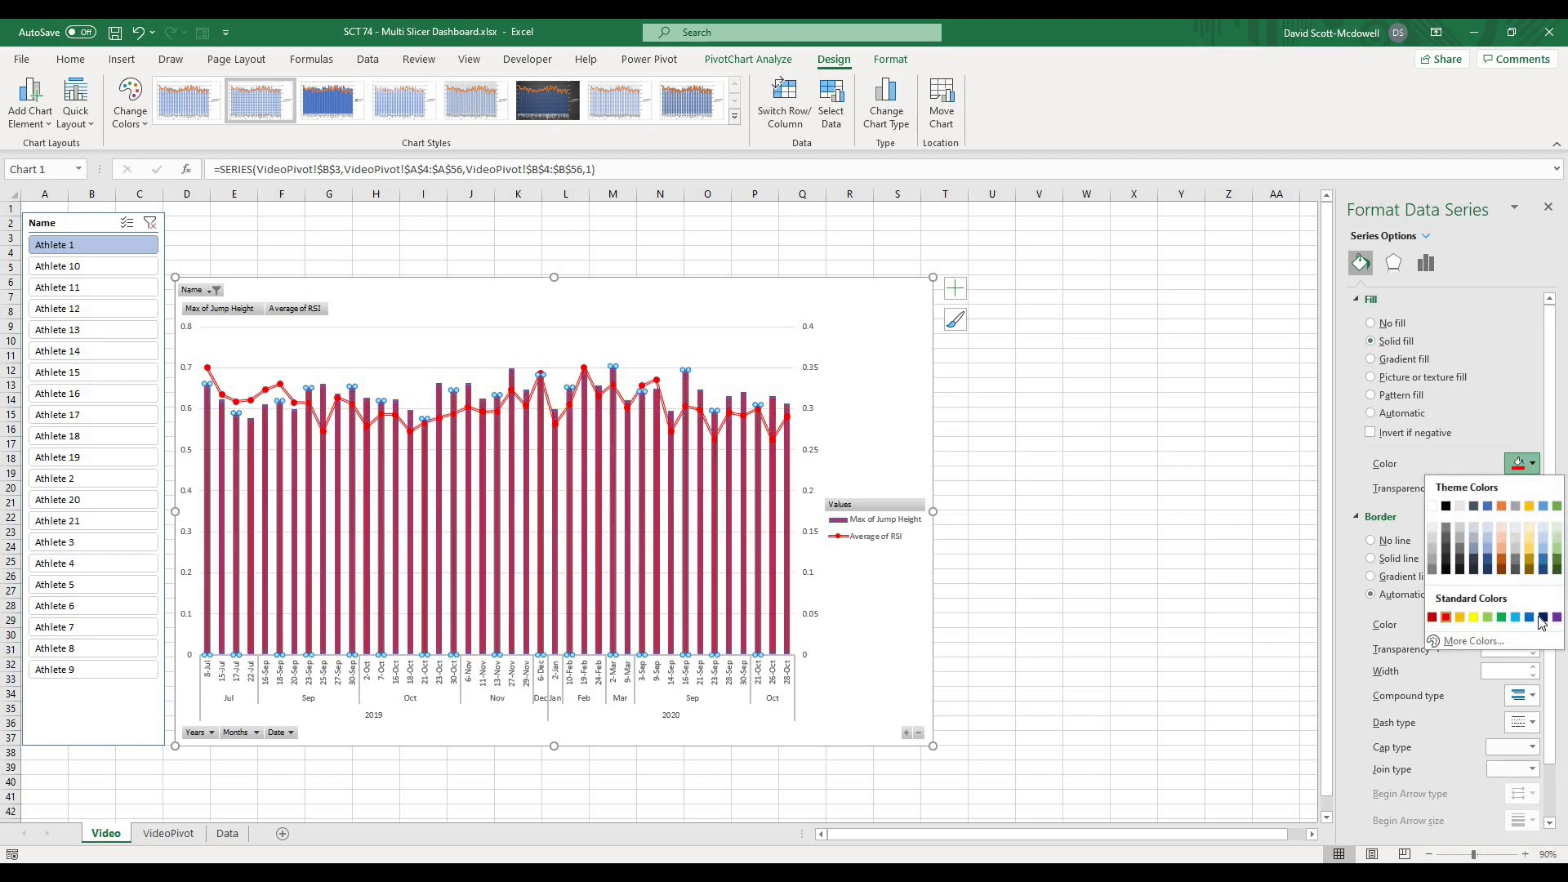
pyautogui.click(1488, 508)
# Set the Max of Jump Height columns' fill transparency to 50% and remove their border line.
pyautogui.moveTo(1443, 490); pyautogui.dragTo(1460, 492)
pyautogui.click(1533, 492)
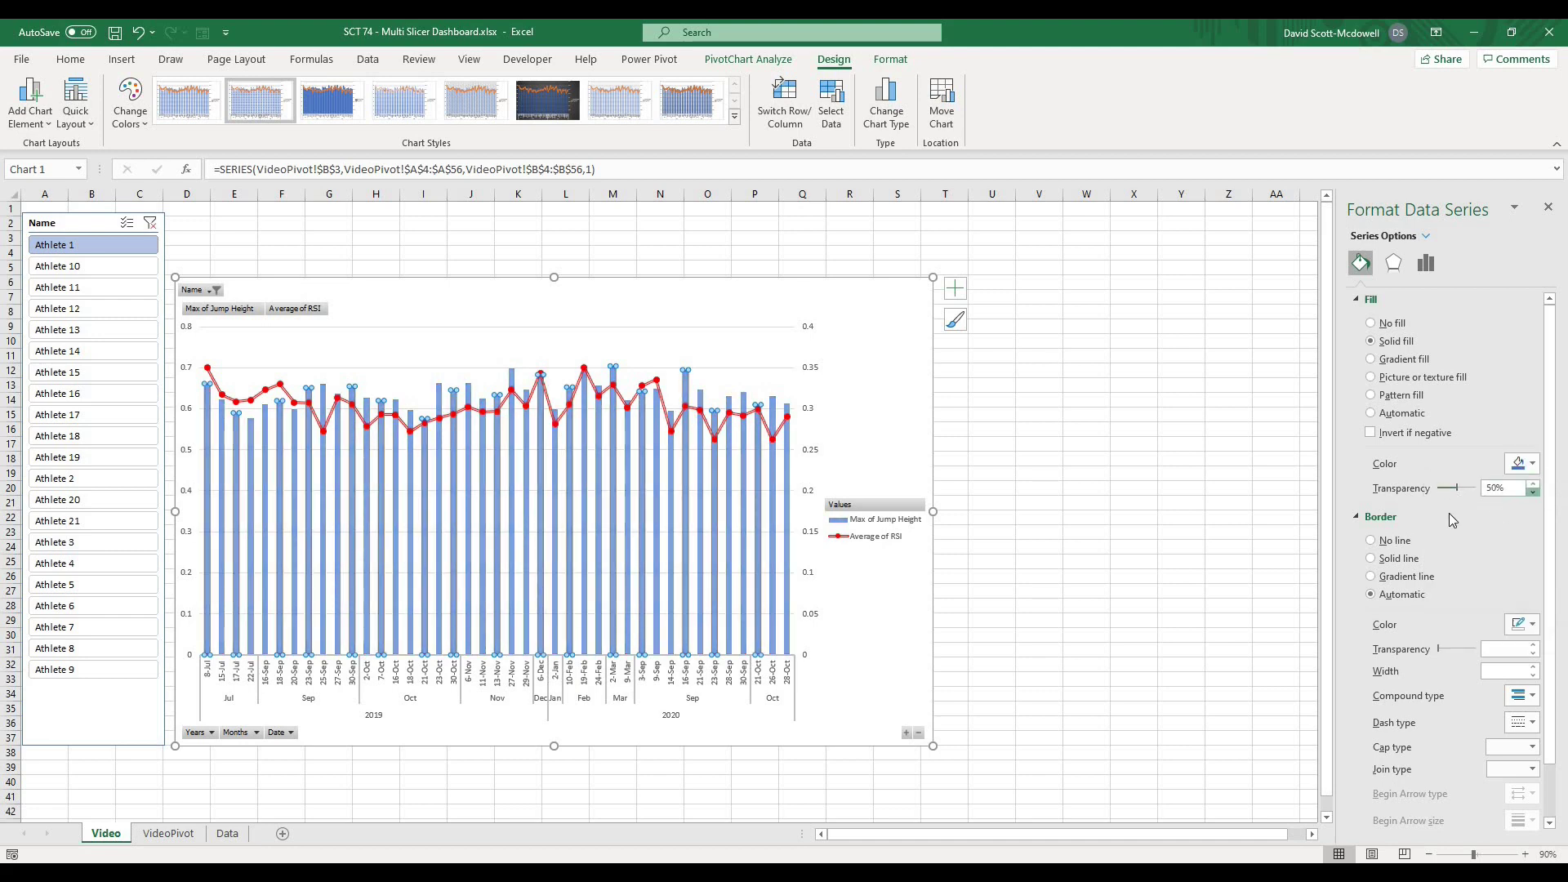
pyautogui.click(1372, 542)
pyautogui.click(1184, 575)
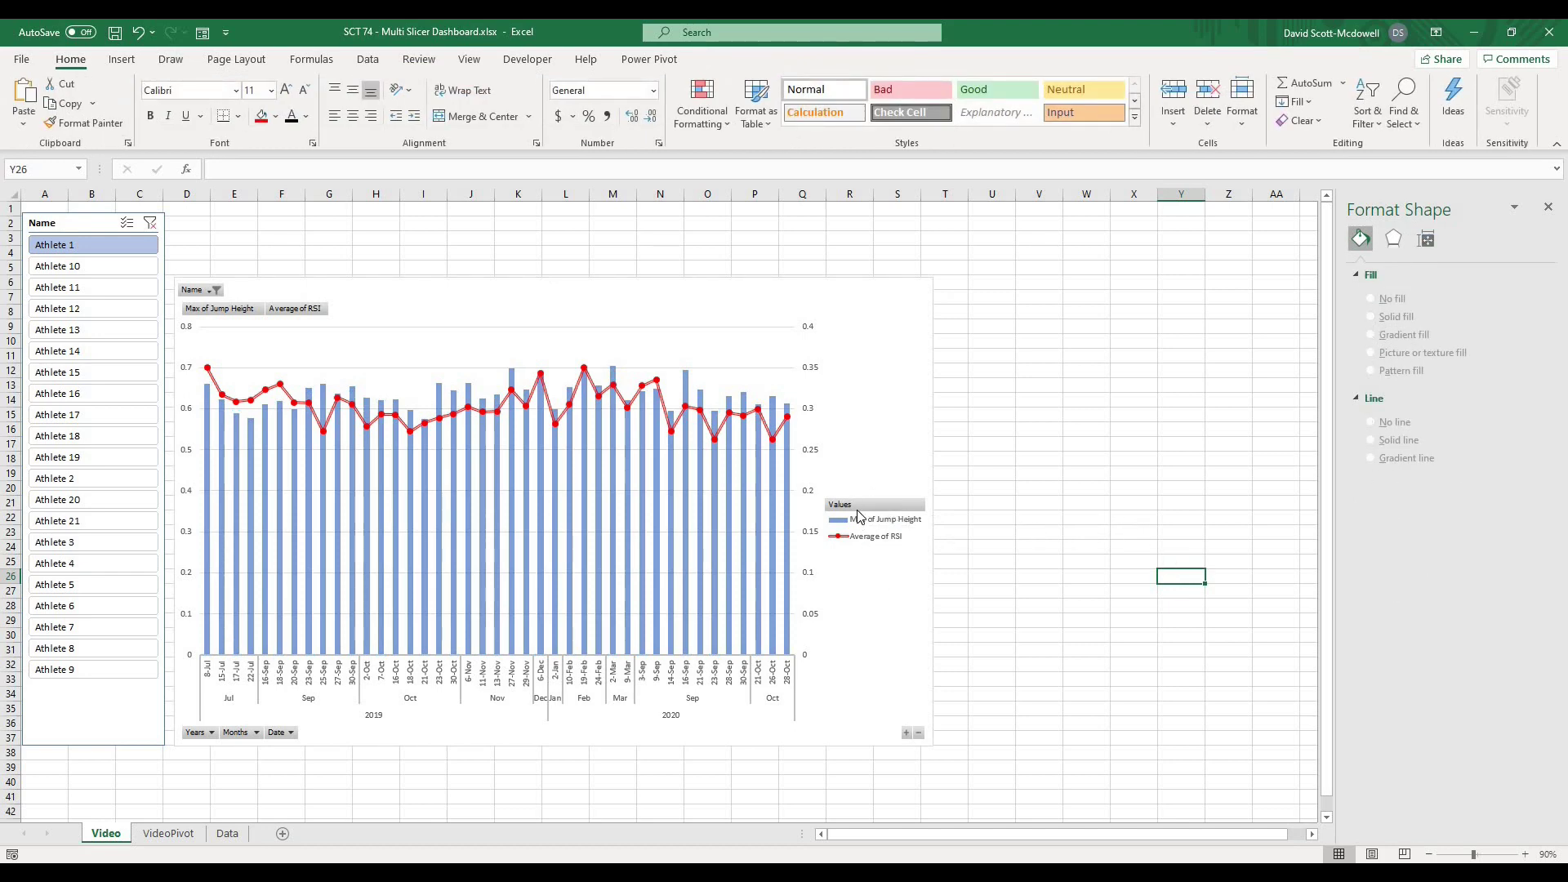
# Delete the legend from the dashboard chart.
pyautogui.click(856, 509)
pyautogui.click(869, 547)
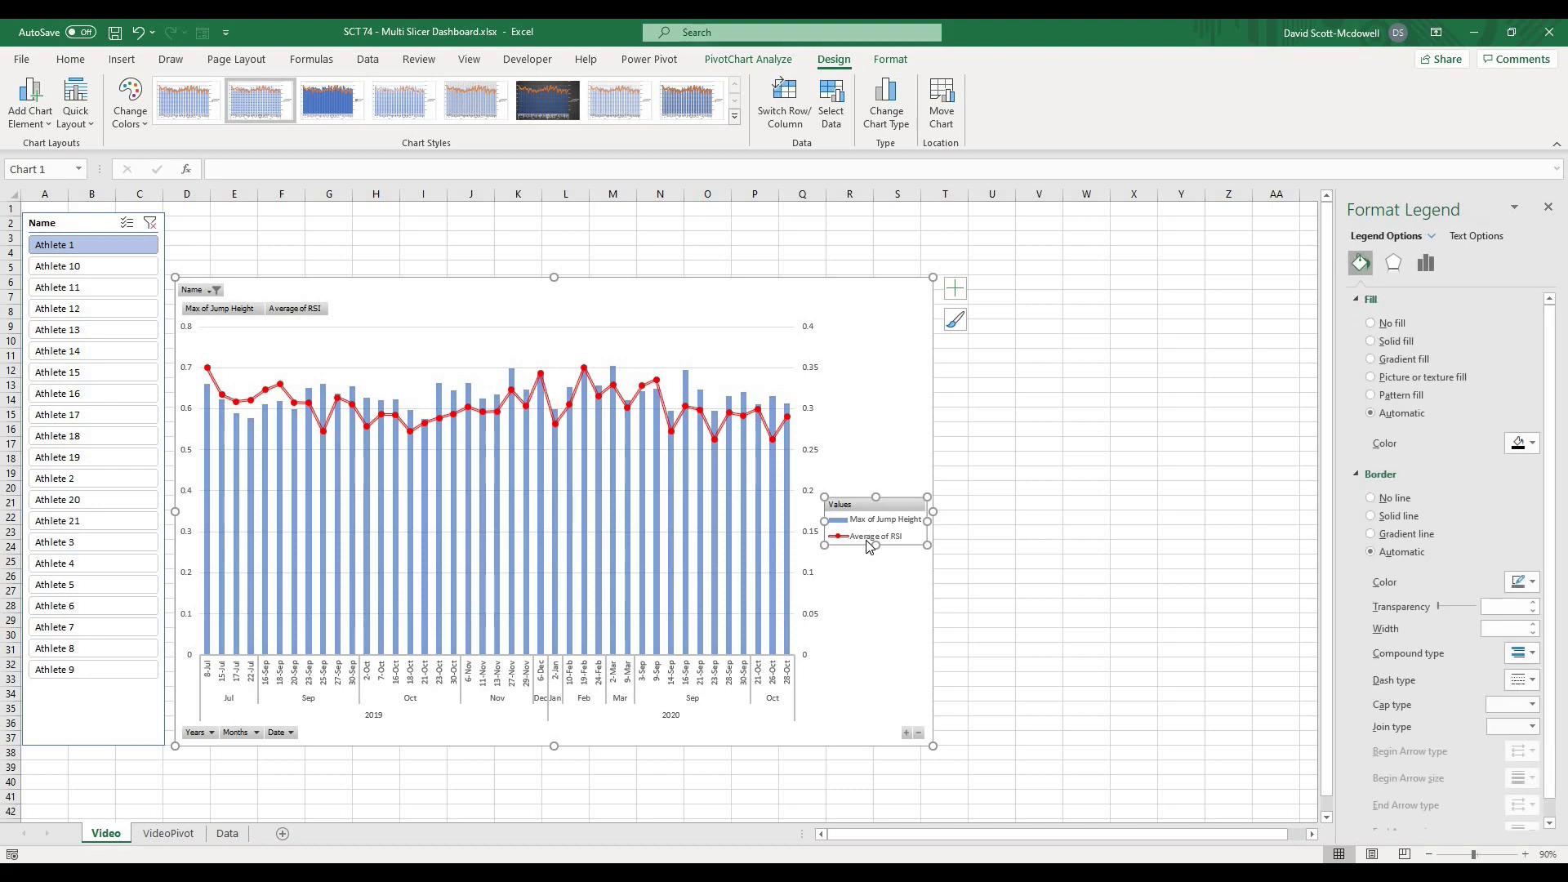
pyautogui.press('Delete')
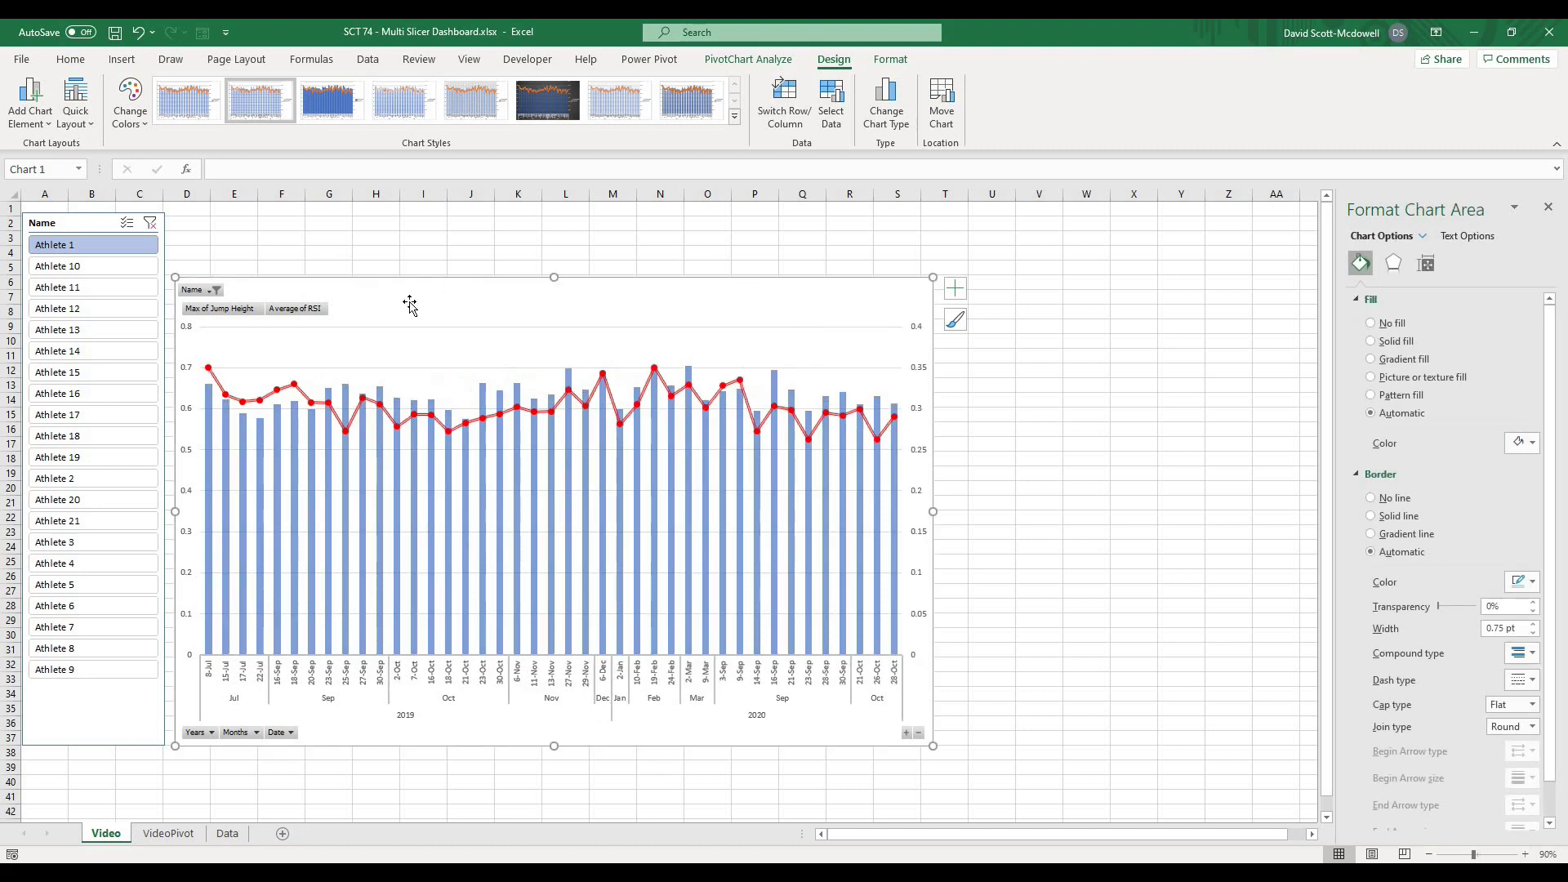
# Collapse the chart's date axis to years and expand it back to individual dates.
pyautogui.click(918, 733)
pyautogui.click(919, 732)
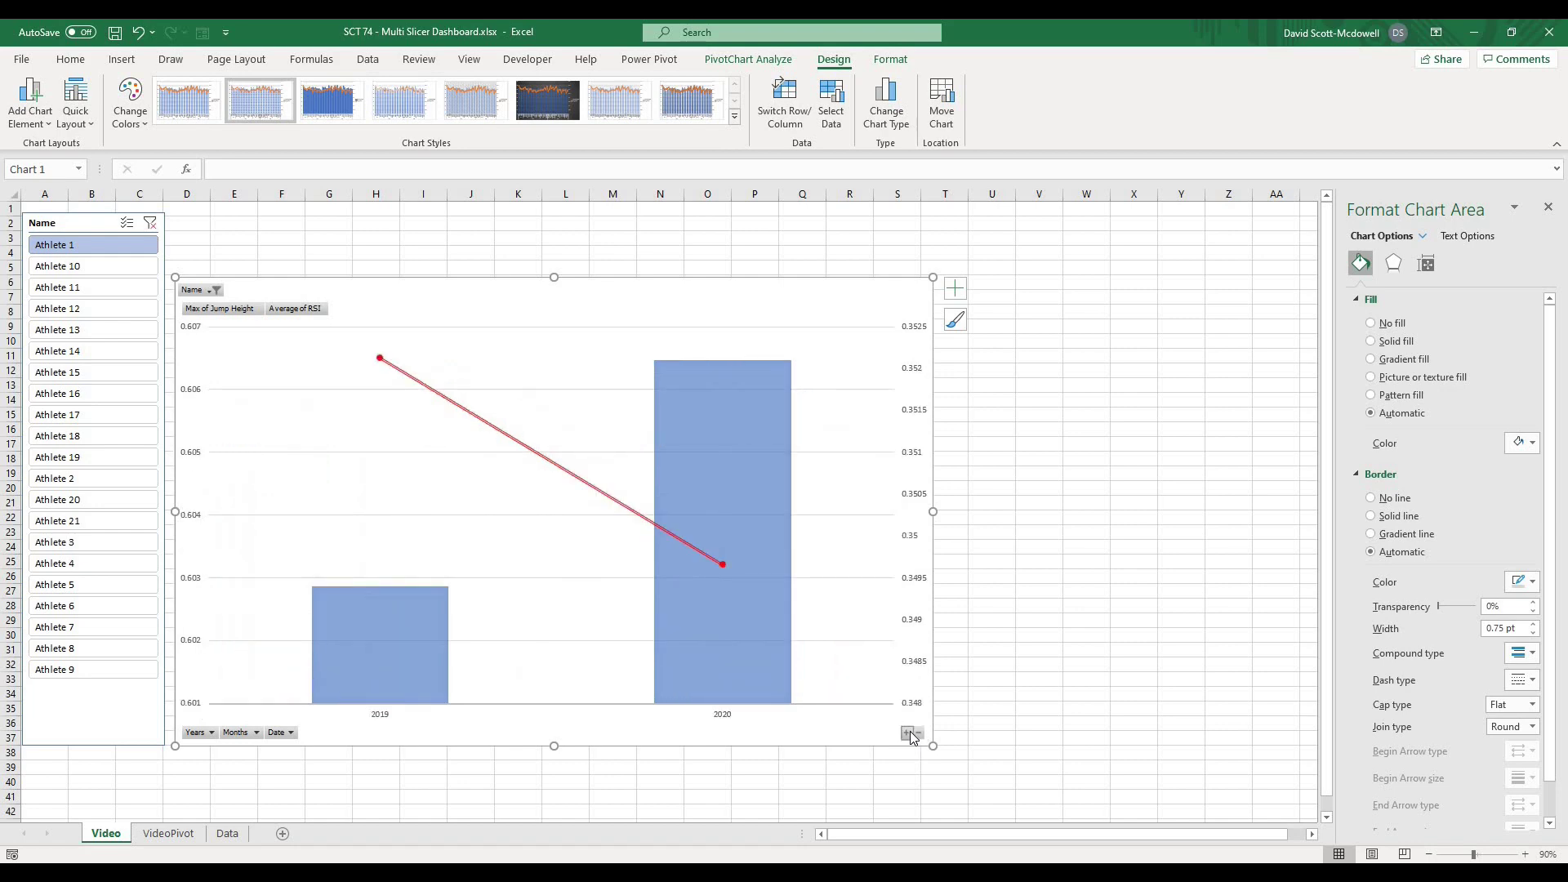
pyautogui.click(908, 732)
pyautogui.click(909, 732)
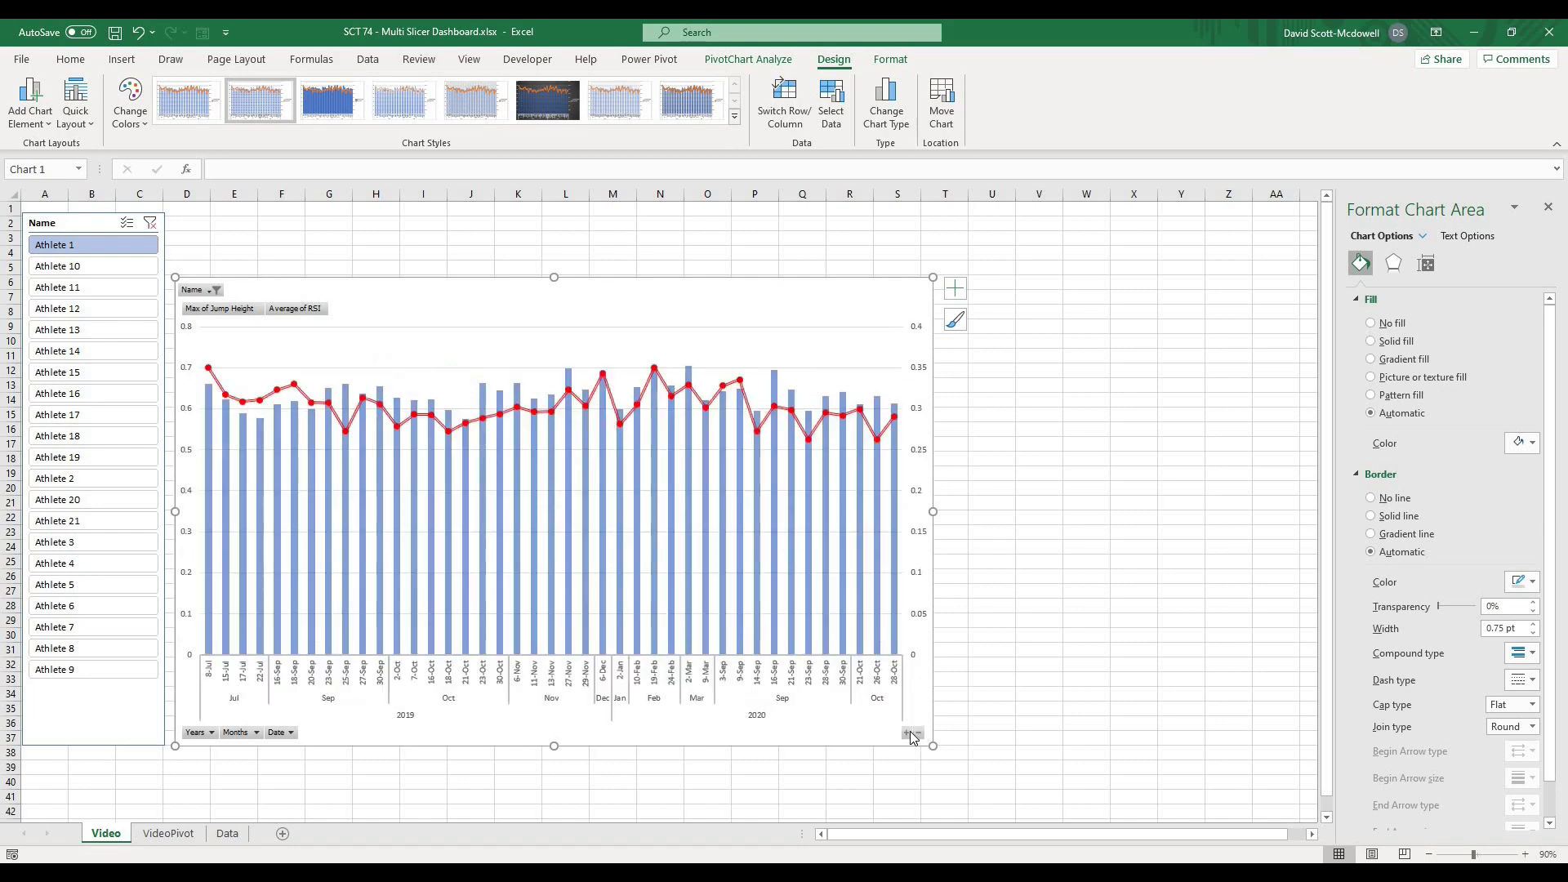
# Filter the chart by several athletes in turn with the Name slicer, ending on Athlete 21.
pyautogui.click(70, 265)
pyautogui.click(69, 309)
pyautogui.click(82, 392)
pyautogui.click(86, 414)
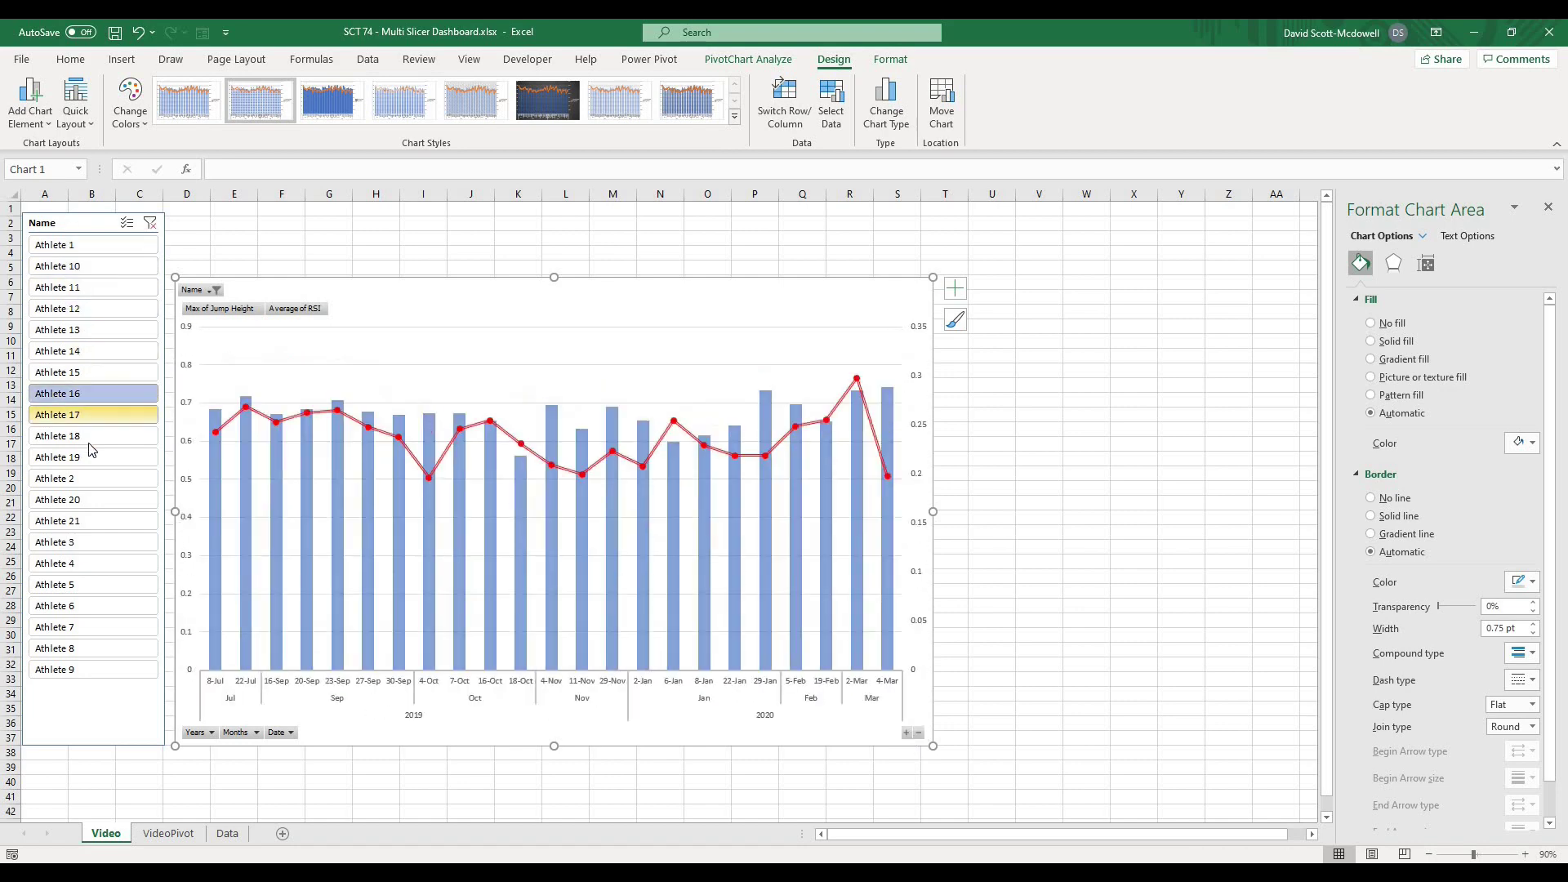
pyautogui.click(90, 437)
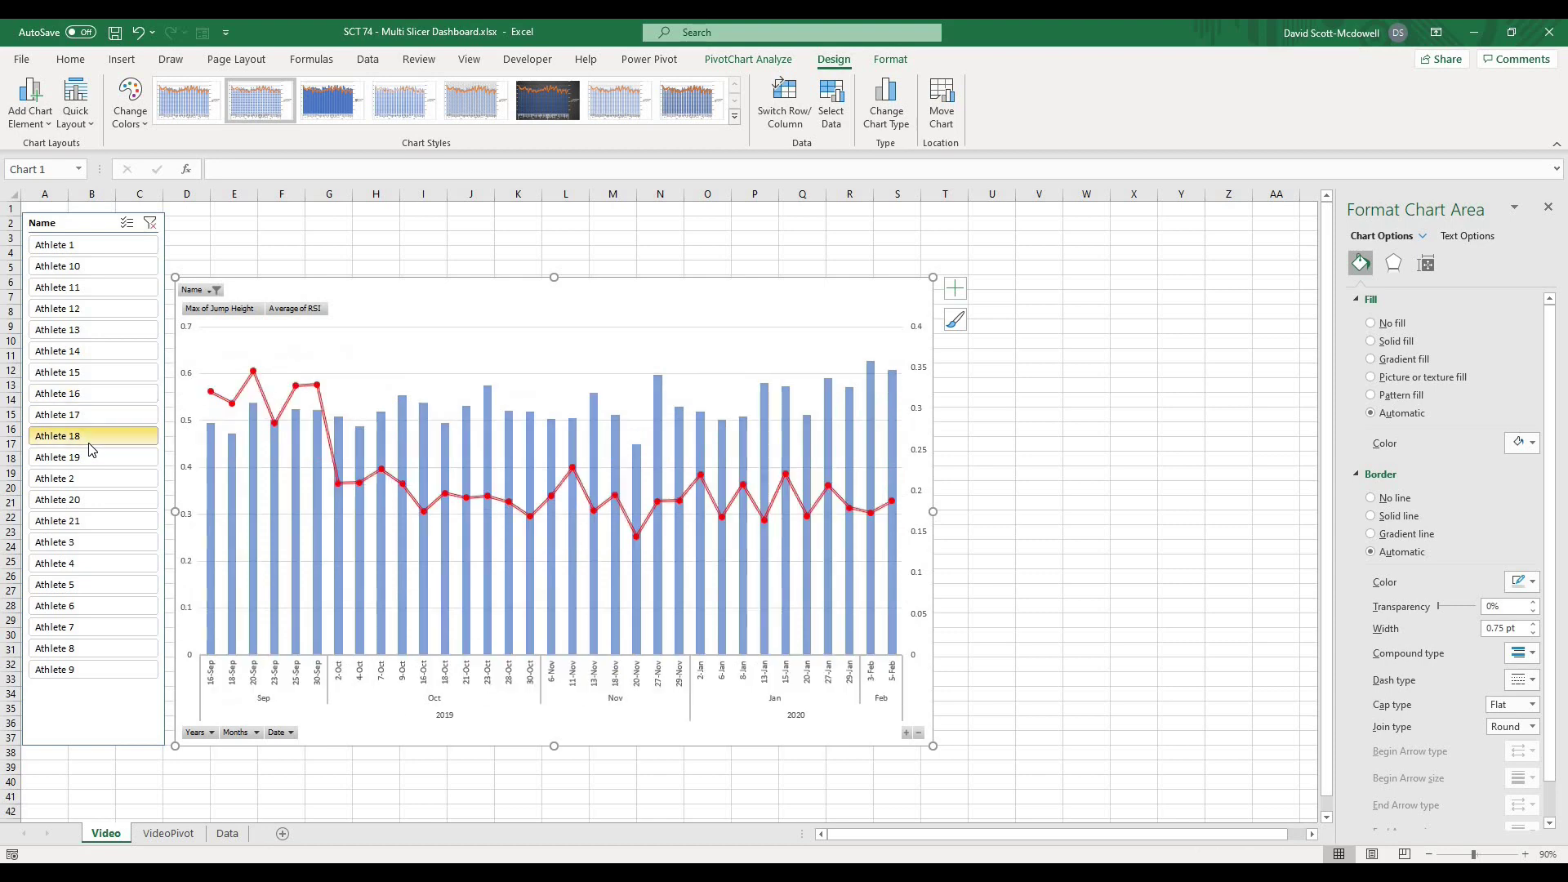
pyautogui.click(96, 527)
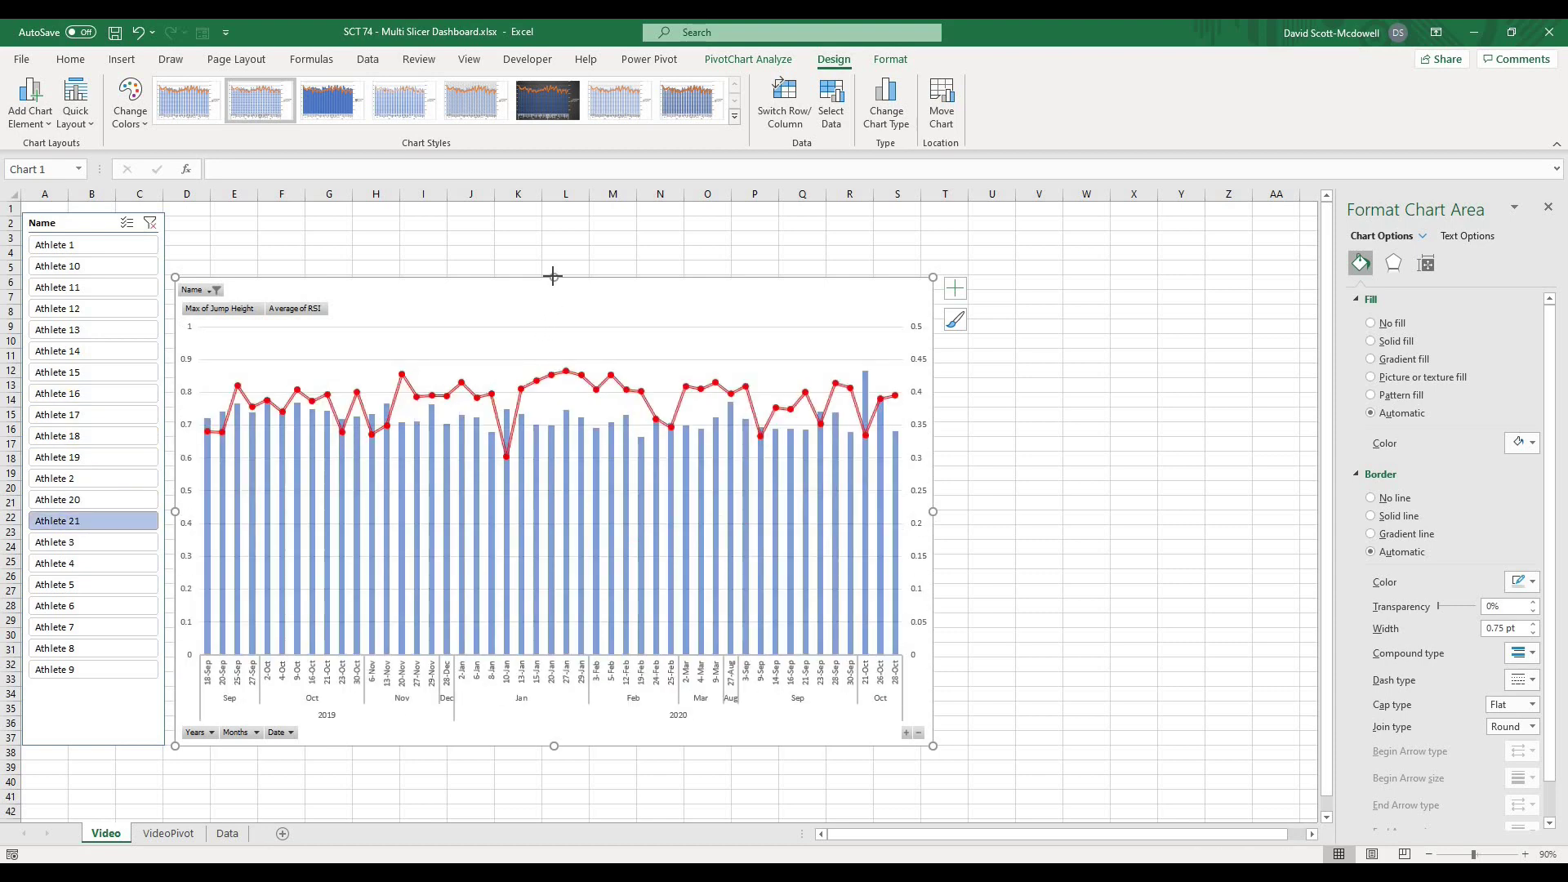
# Resize and move the chart so it covers about columns E to U and rows 11 to 37, leaving free rows above it.
pyautogui.moveTo(542, 343); pyautogui.dragTo(542, 345)
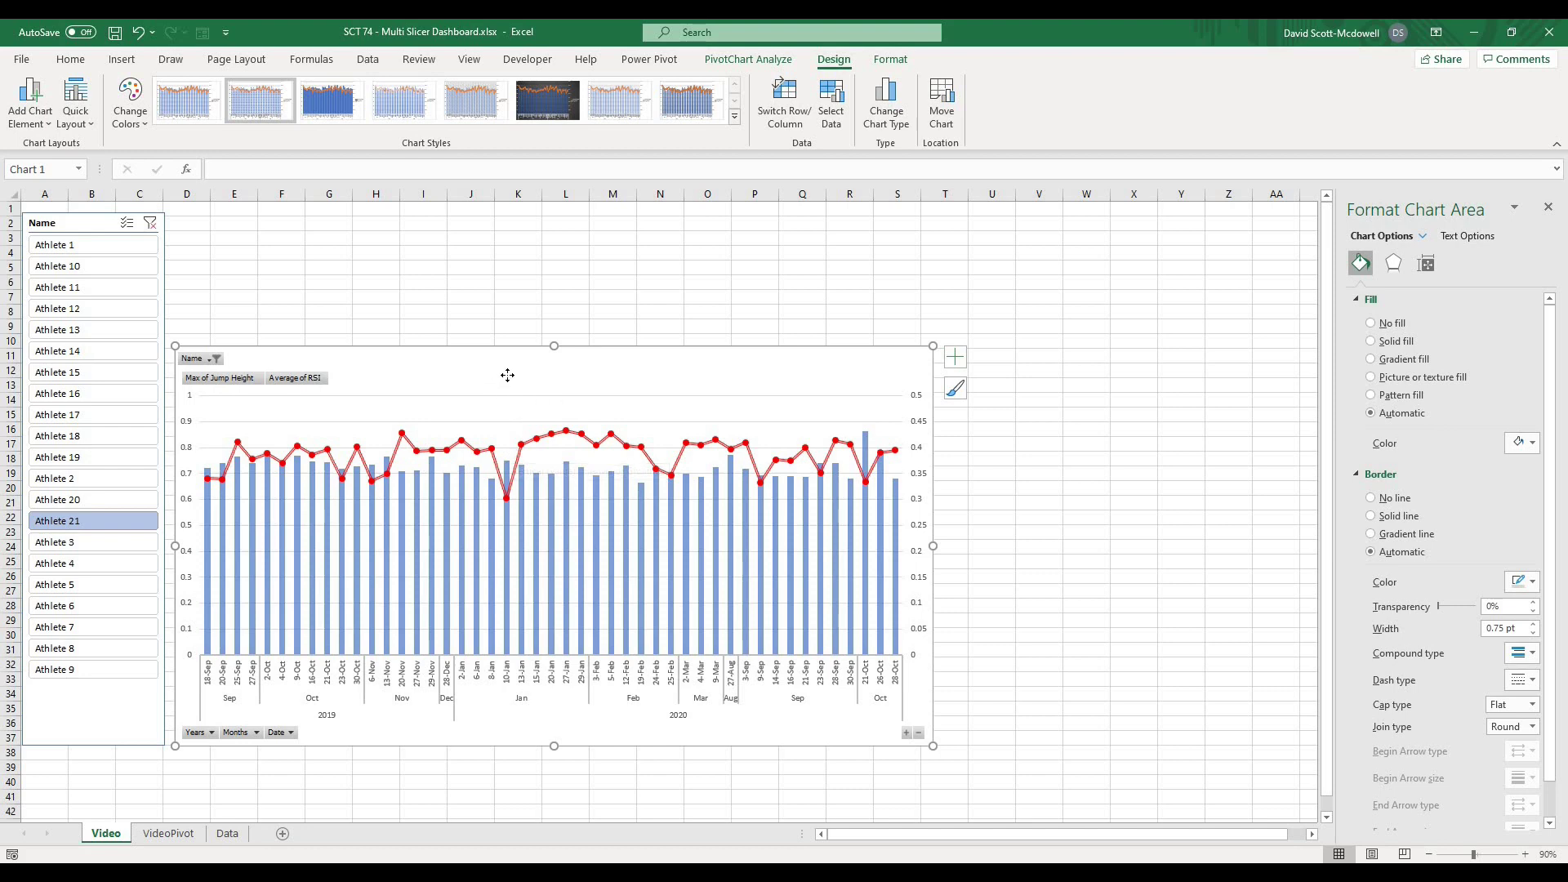
pyautogui.moveTo(507, 375); pyautogui.dragTo(588, 332)
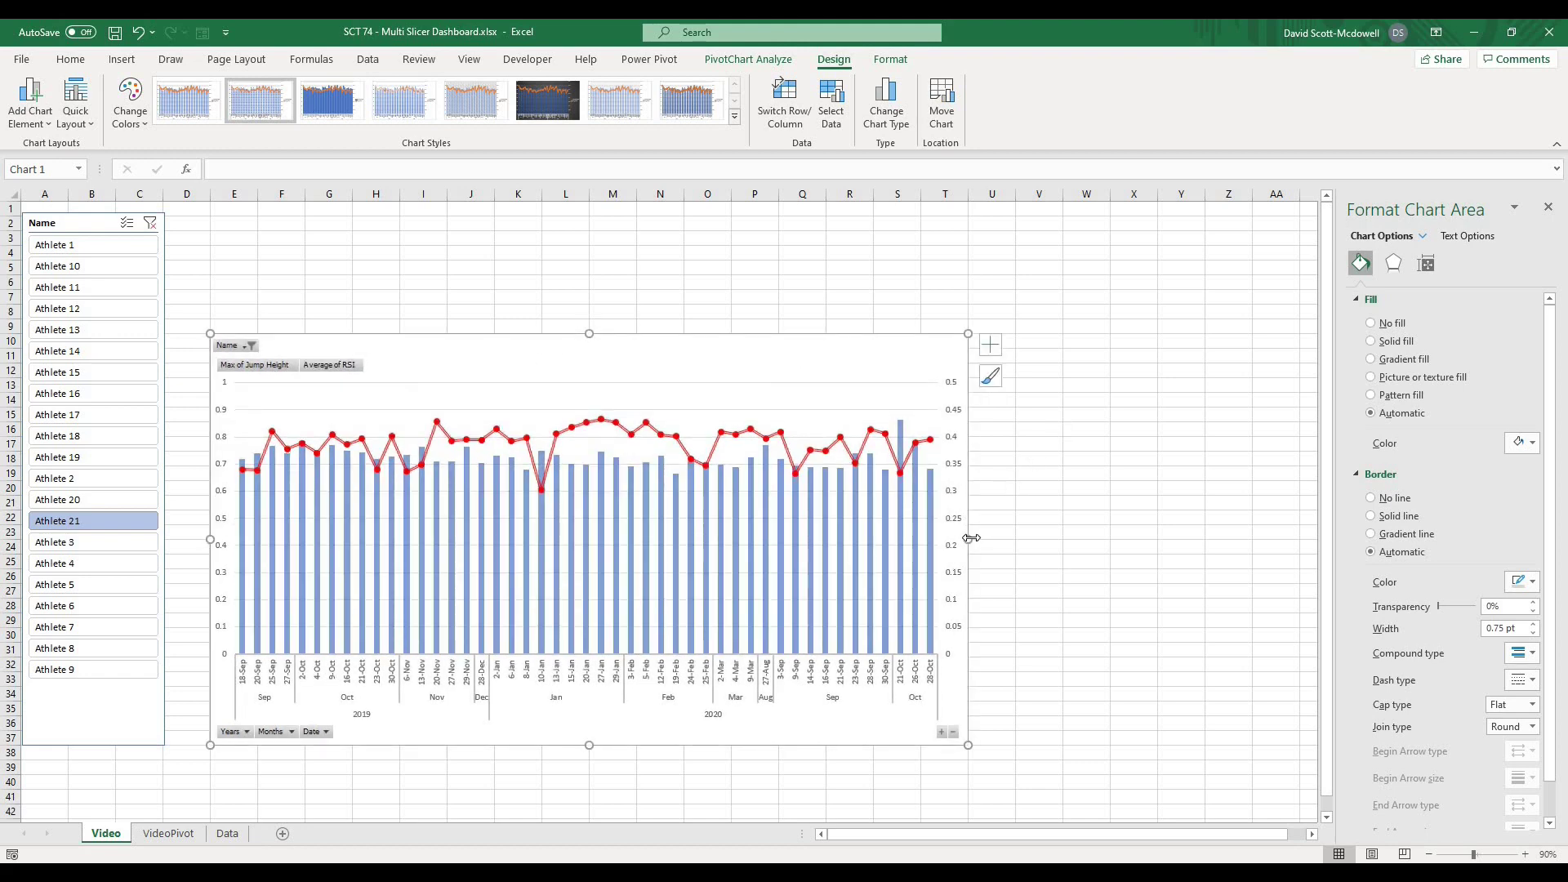
pyautogui.moveTo(1027, 574); pyautogui.dragTo(1021, 559)
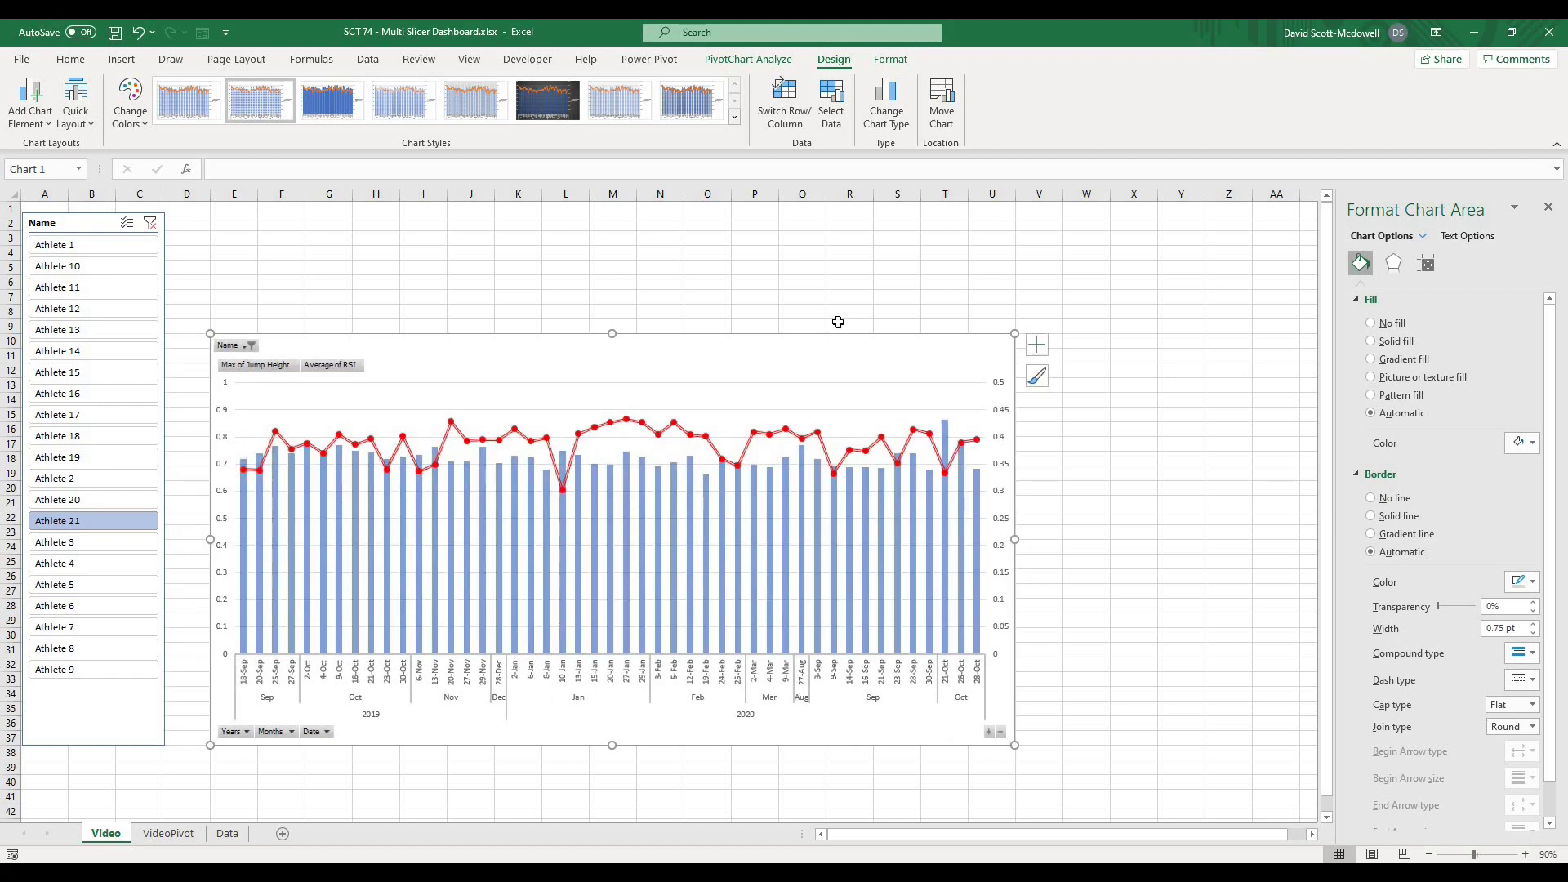
pyautogui.moveTo(609, 351); pyautogui.dragTo(610, 365)
pyautogui.click(1149, 389)
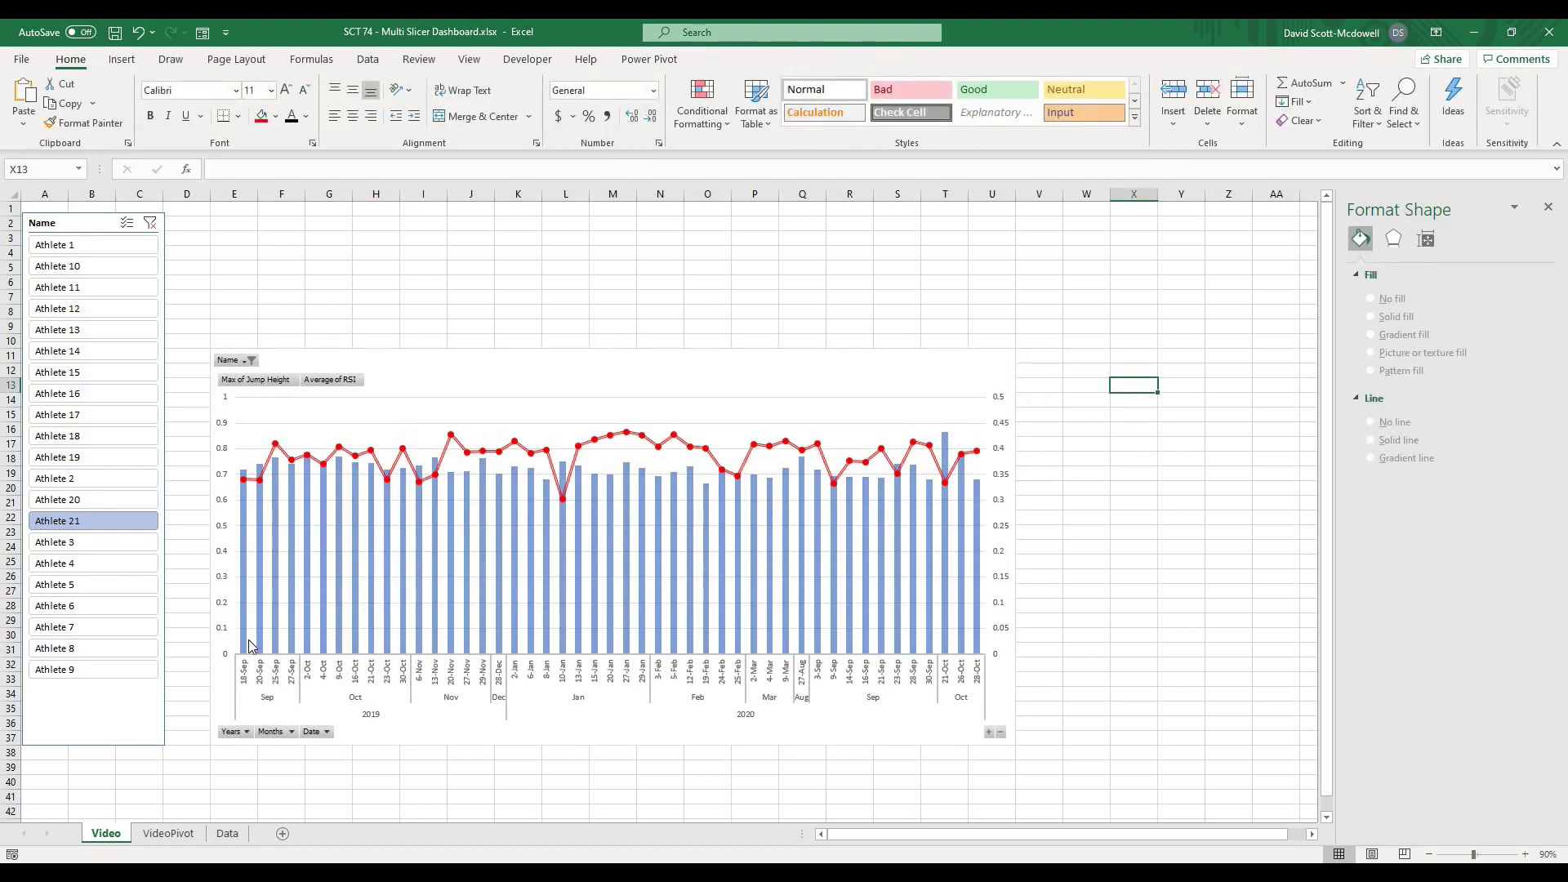
pyautogui.click(227, 833)
pyautogui.click(259, 385)
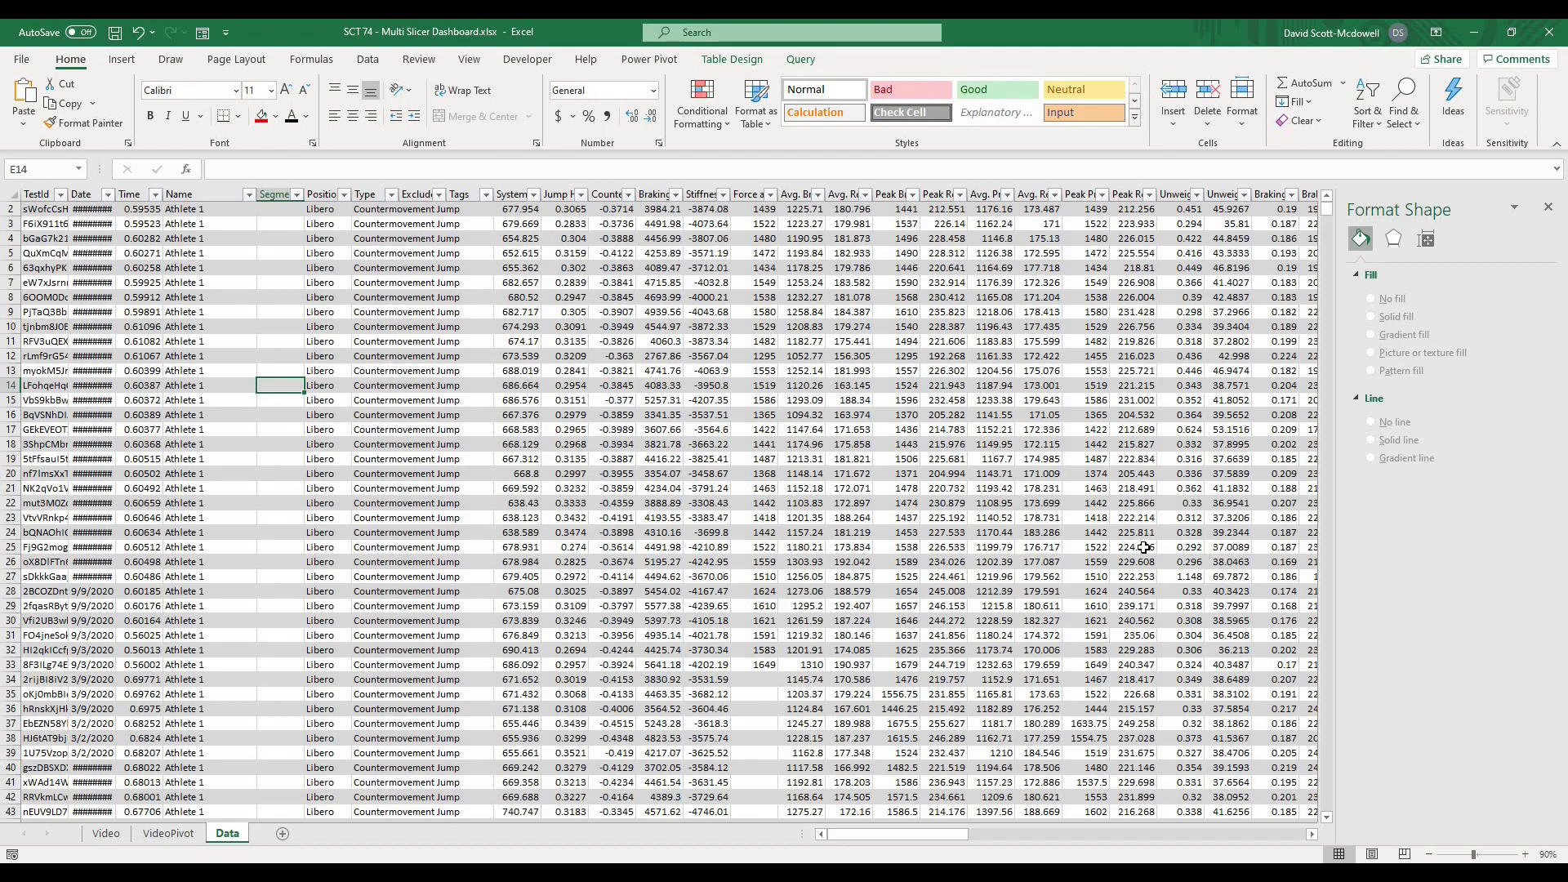
pyautogui.scroll(1, 1020, 457)
pyautogui.click(377, 270)
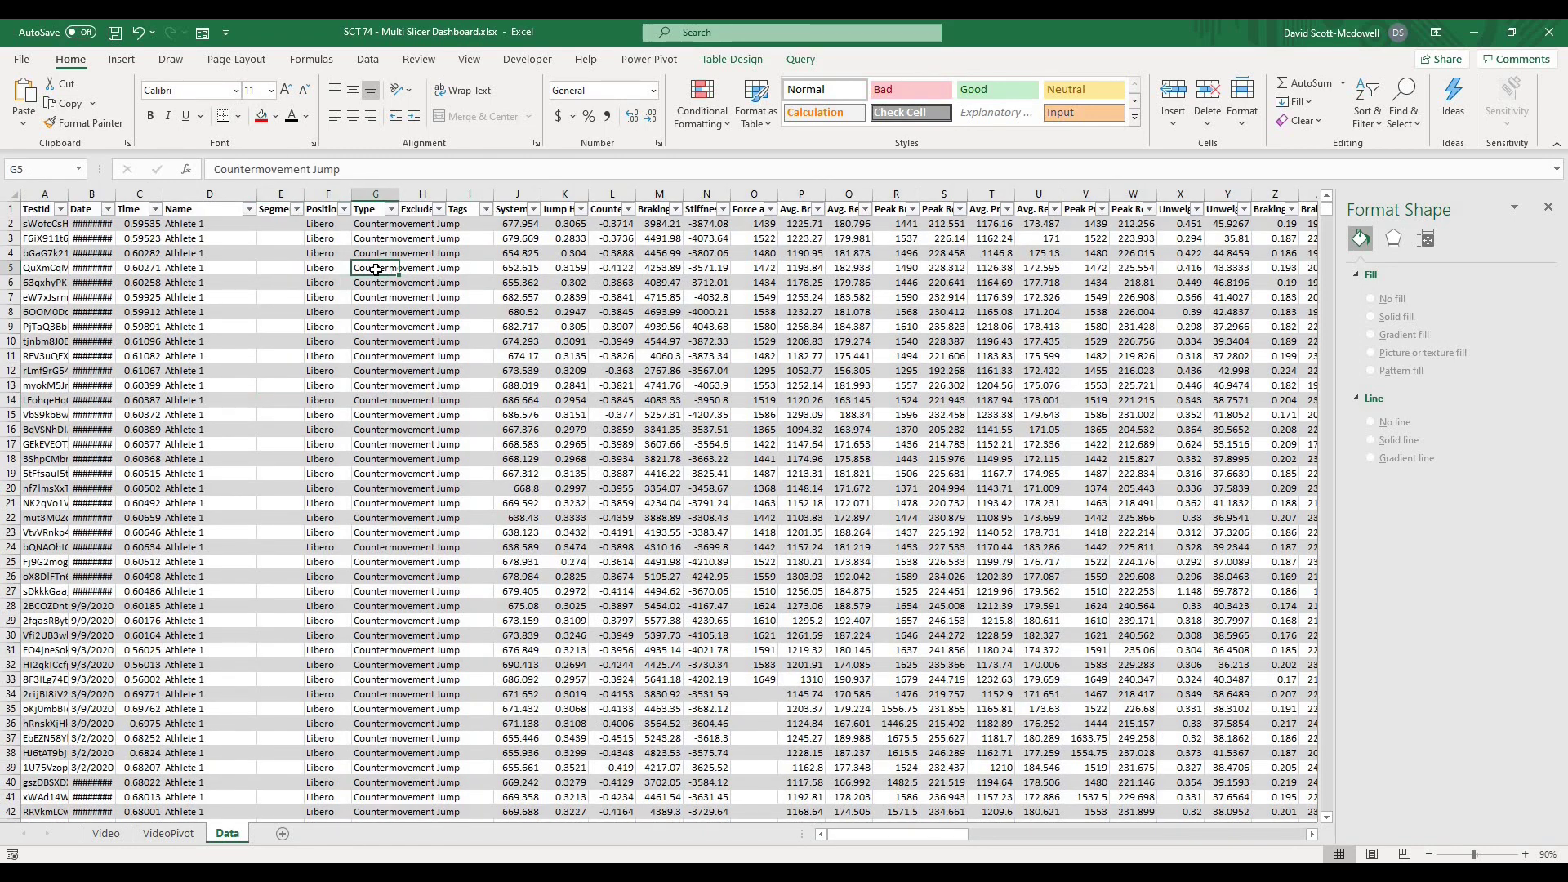
pyautogui.click(281, 256)
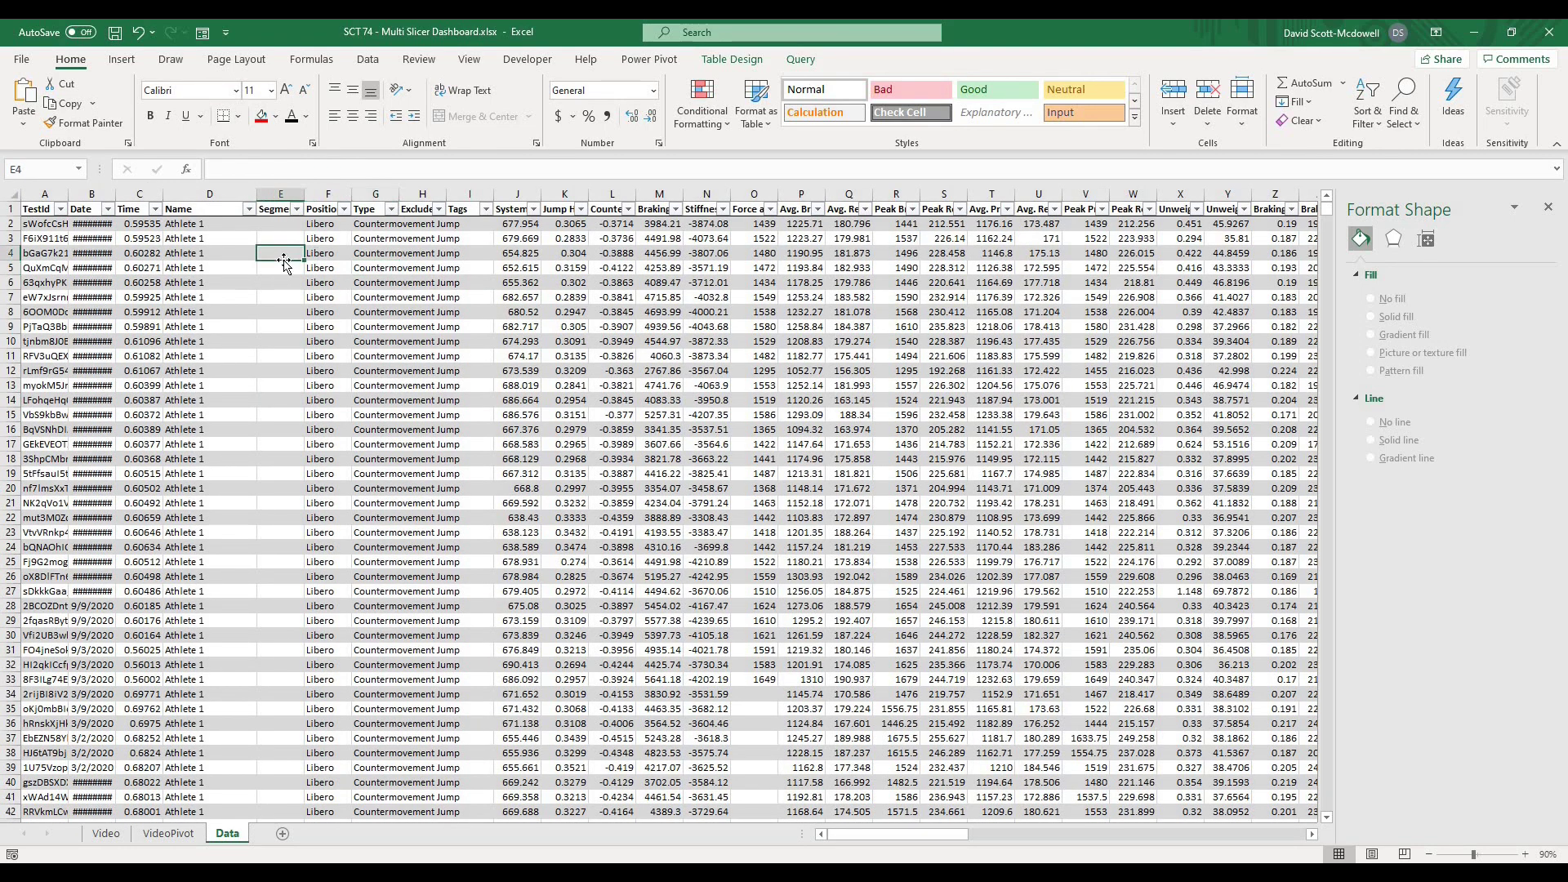
pyautogui.click(738, 64)
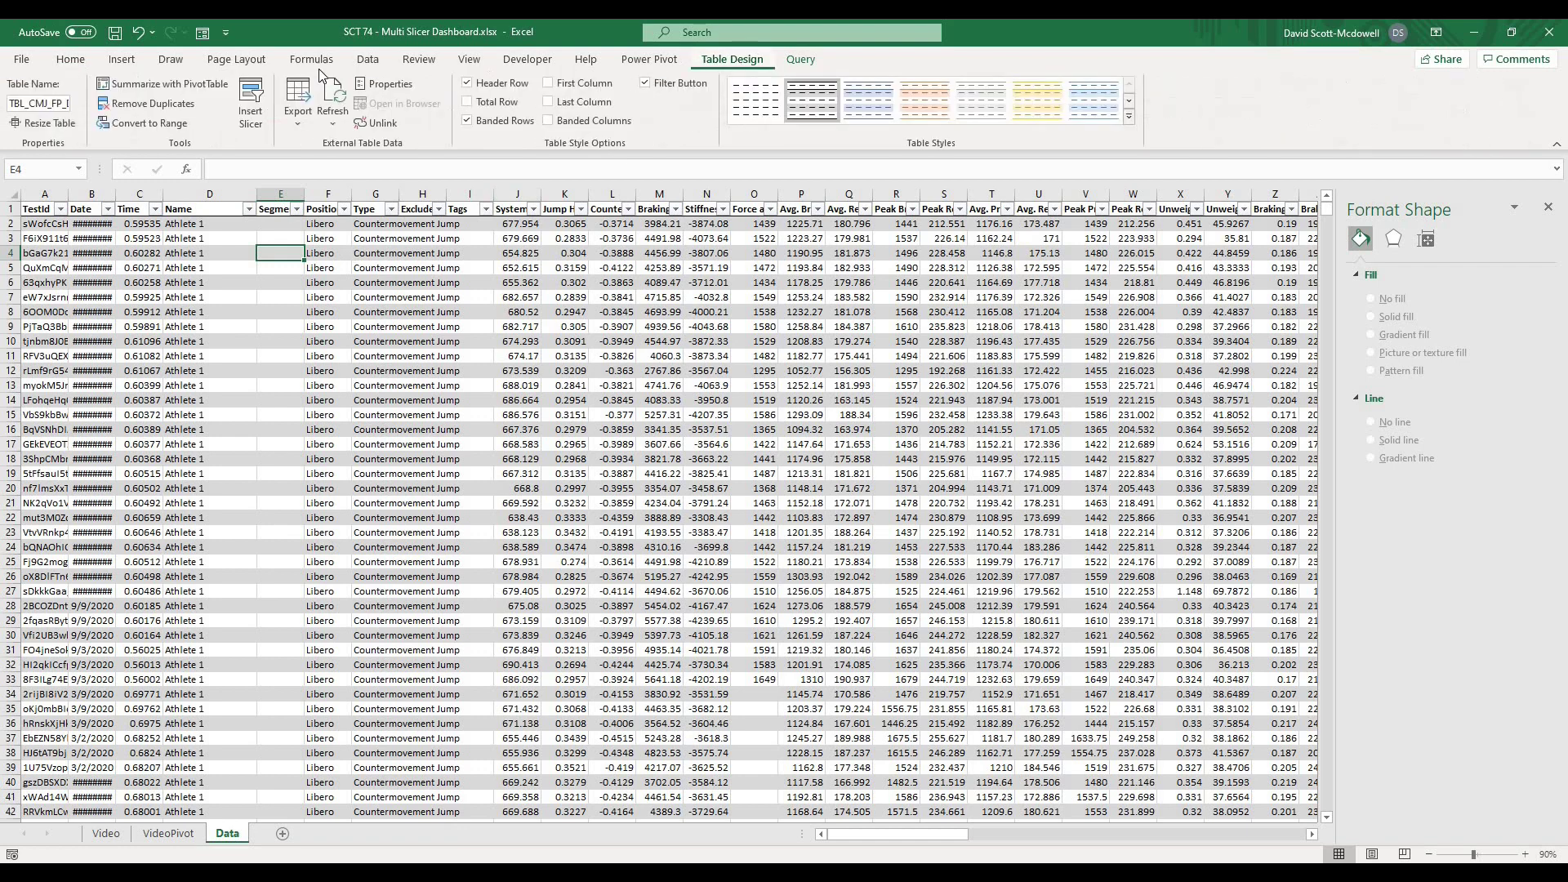
pyautogui.click(125, 86)
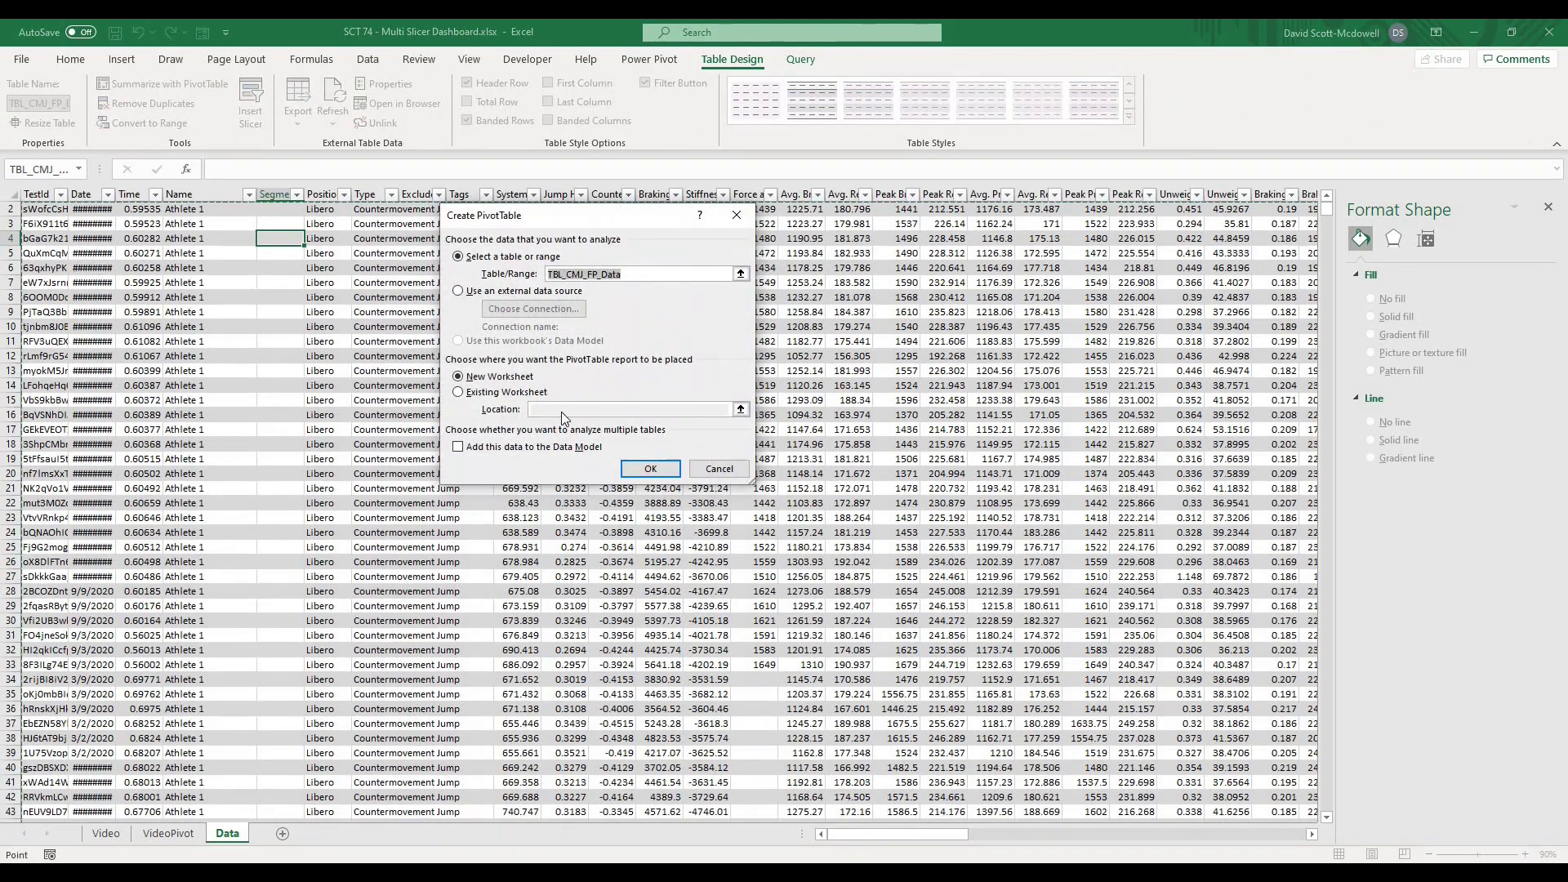
pyautogui.click(471, 397)
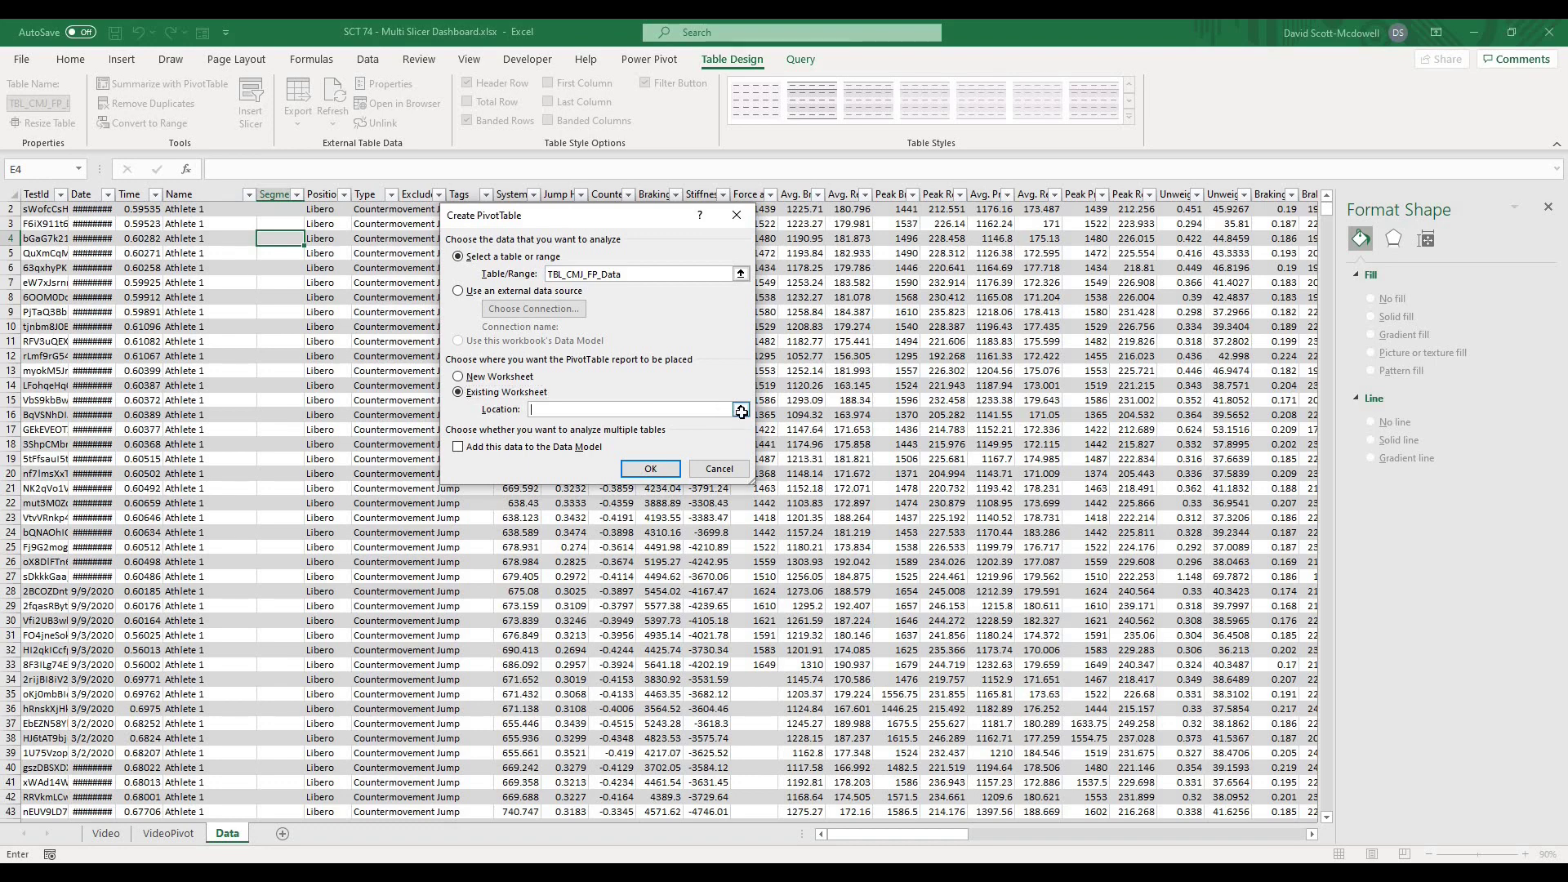
pyautogui.click(740, 409)
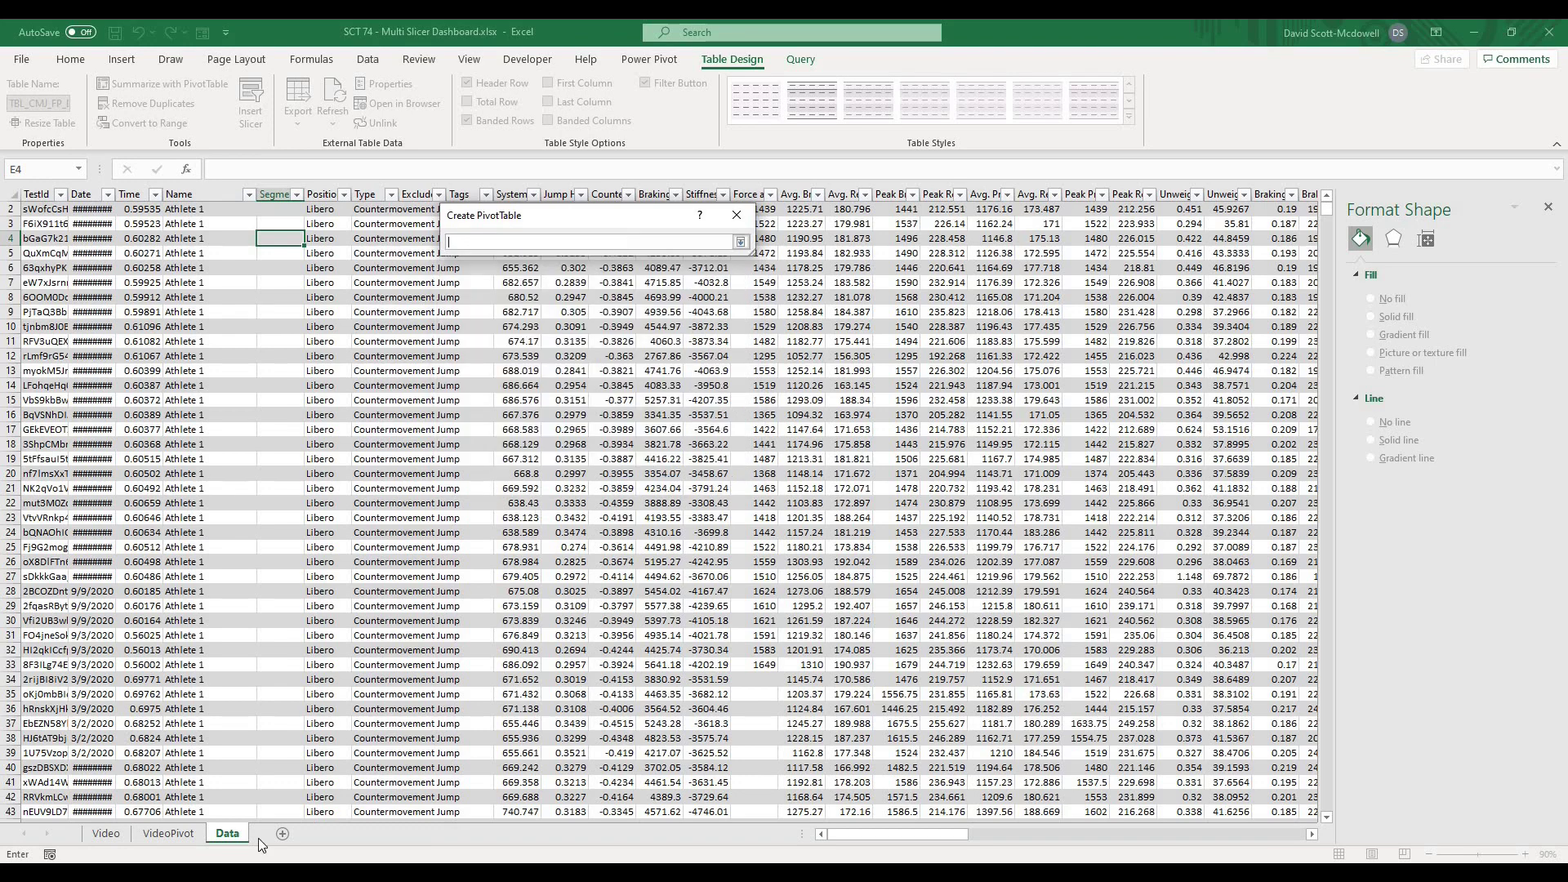
pyautogui.click(166, 833)
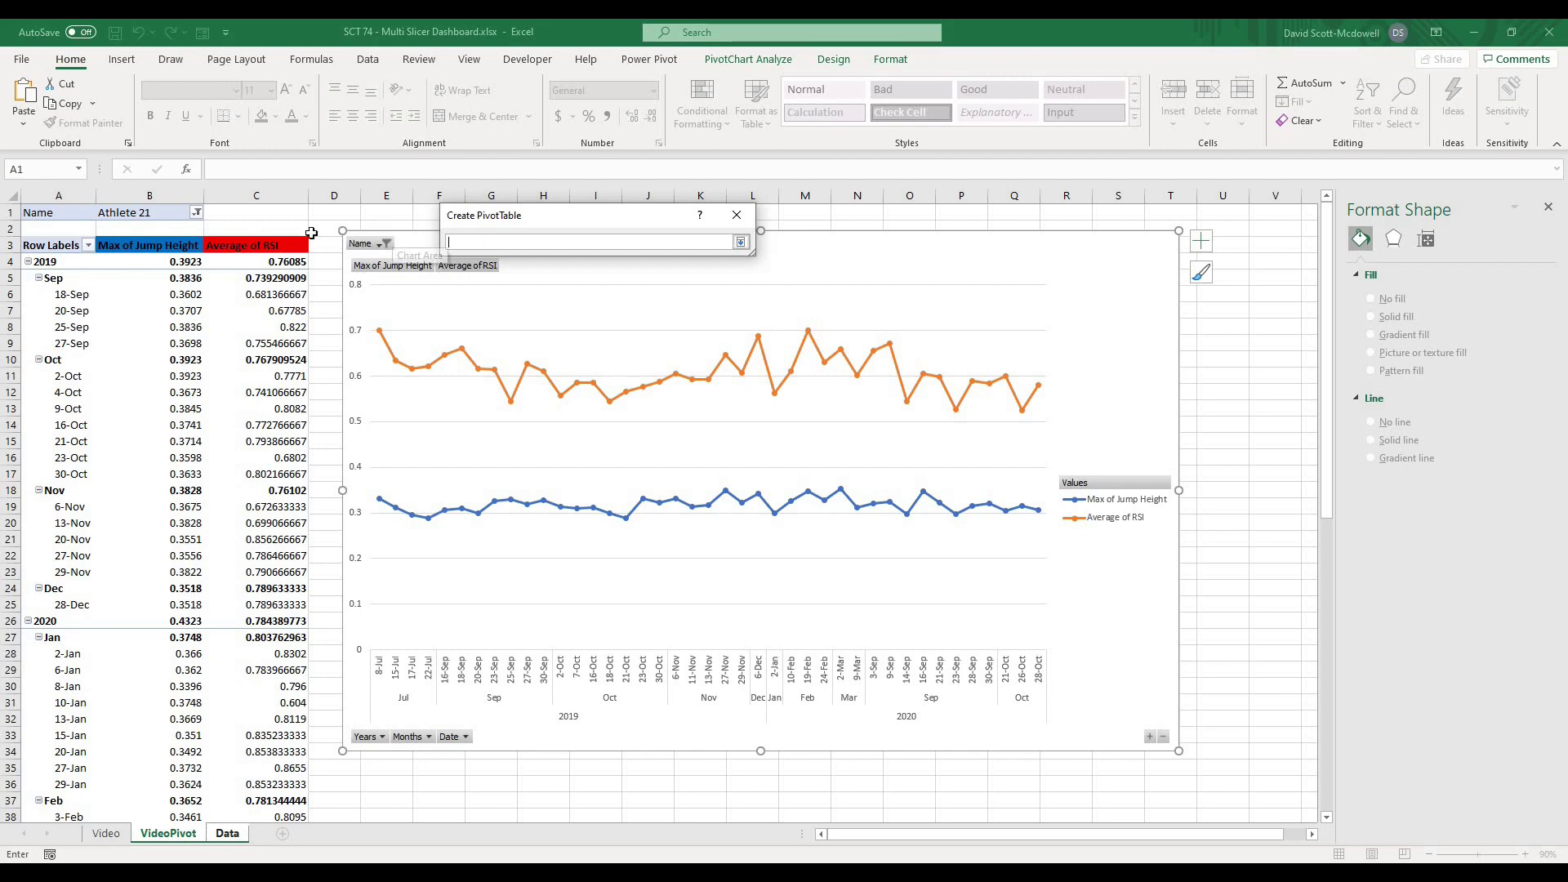
pyautogui.click(378, 222)
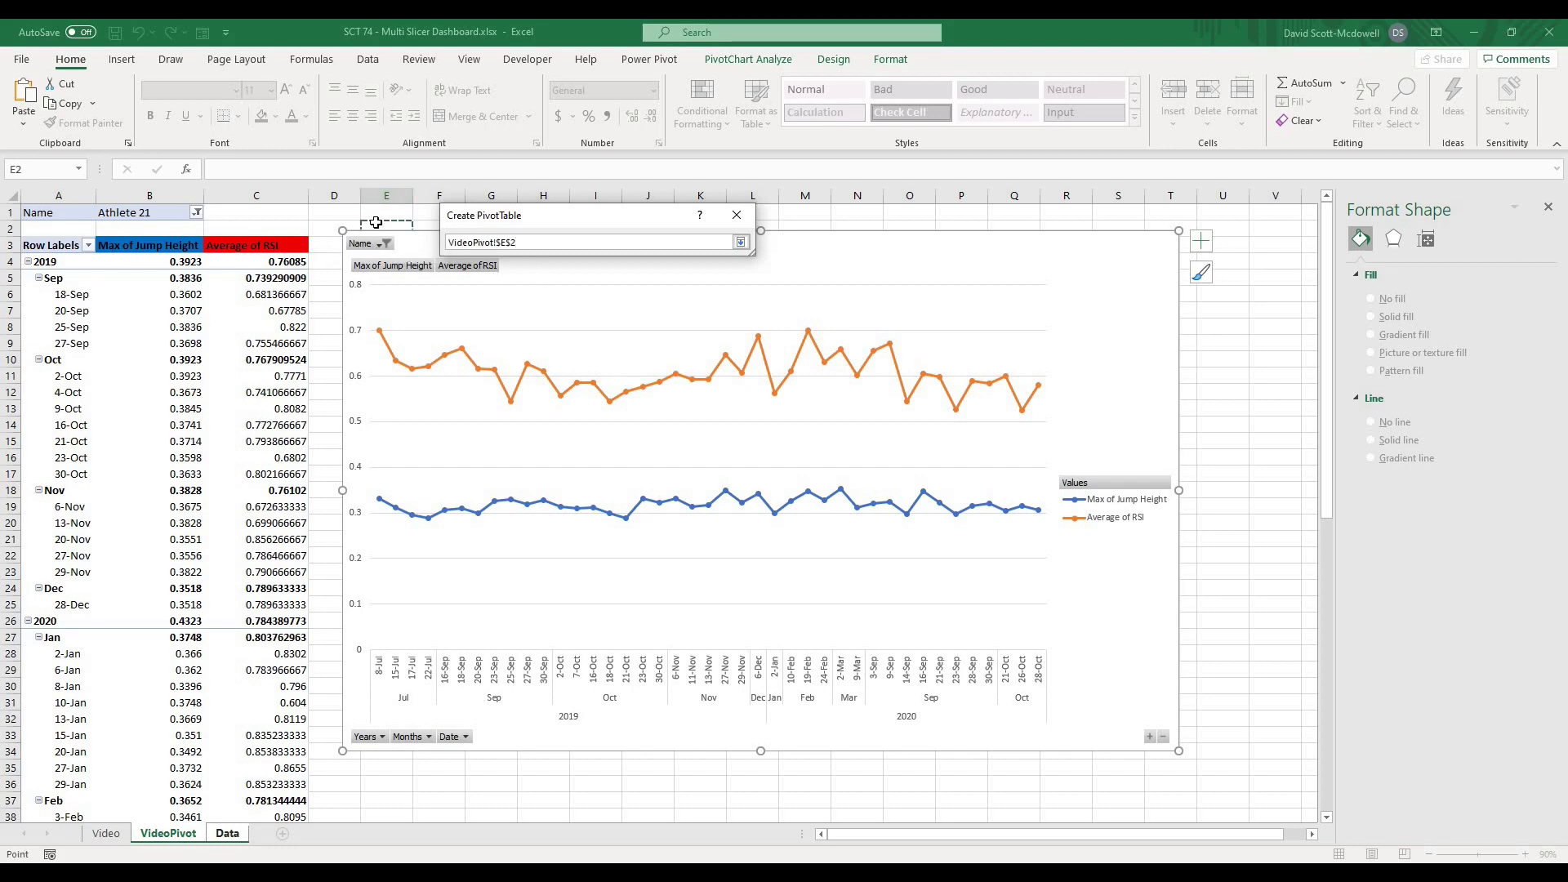
pyautogui.click(374, 238)
pyautogui.moveTo(415, 243); pyautogui.dragTo(490, 278)
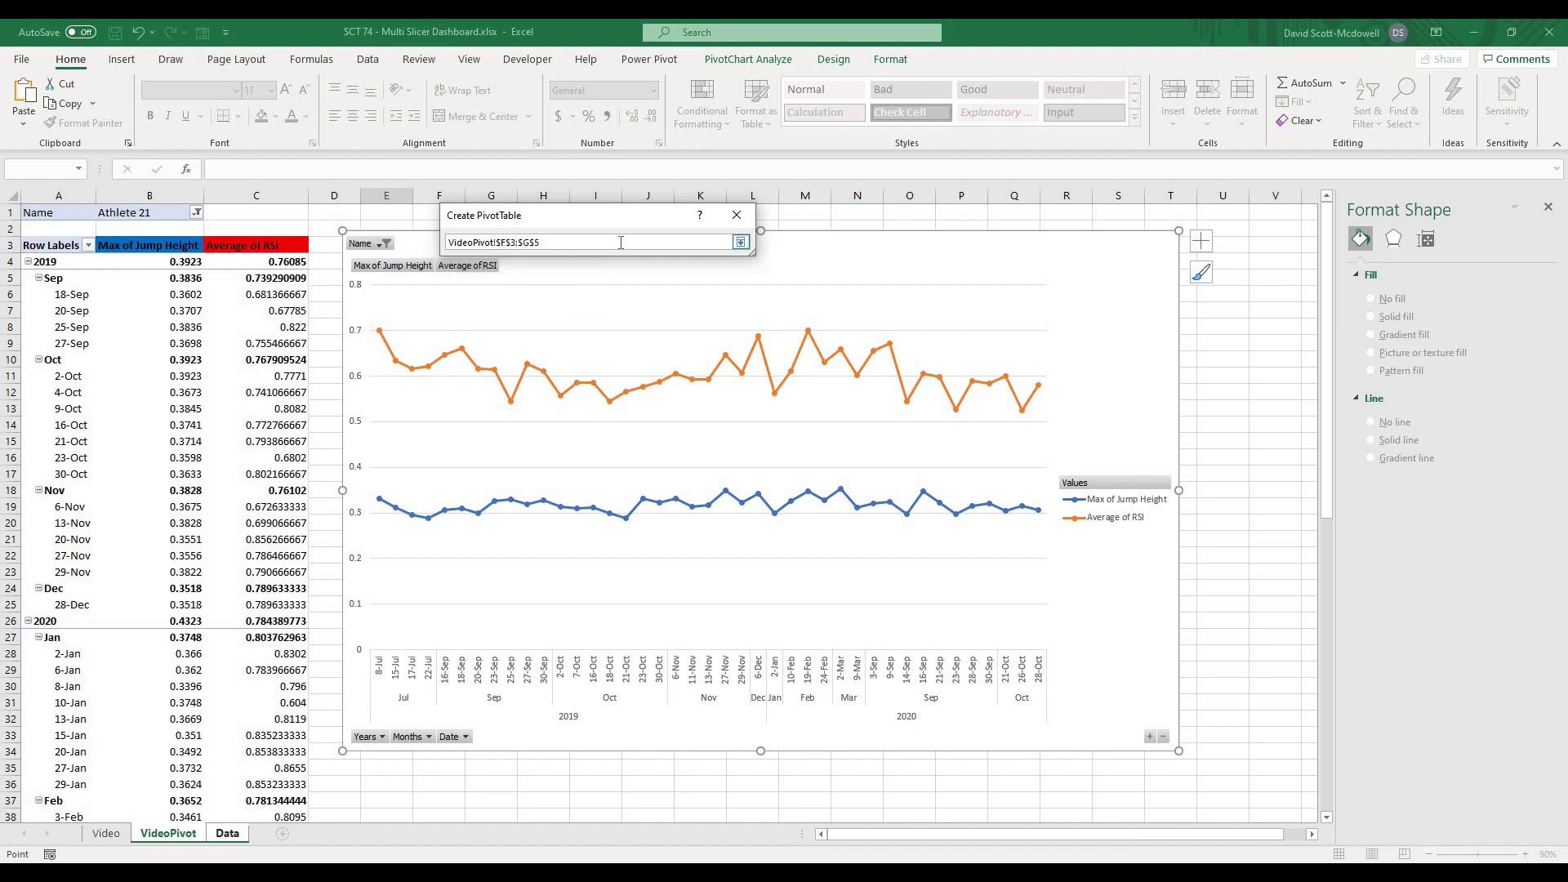
pyautogui.press('Return')
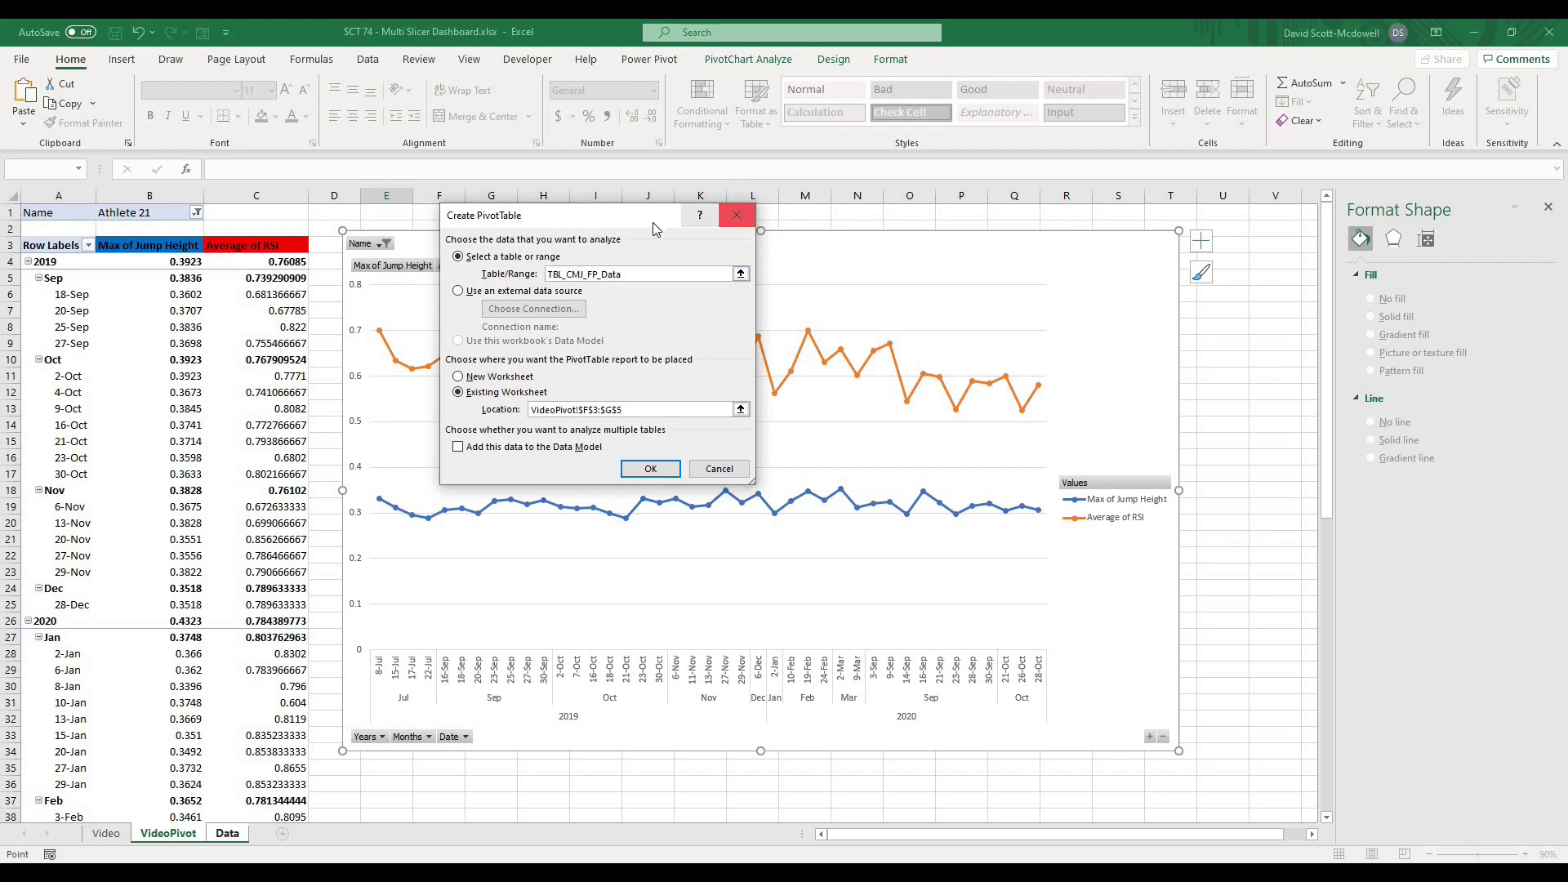
pyautogui.click(628, 254)
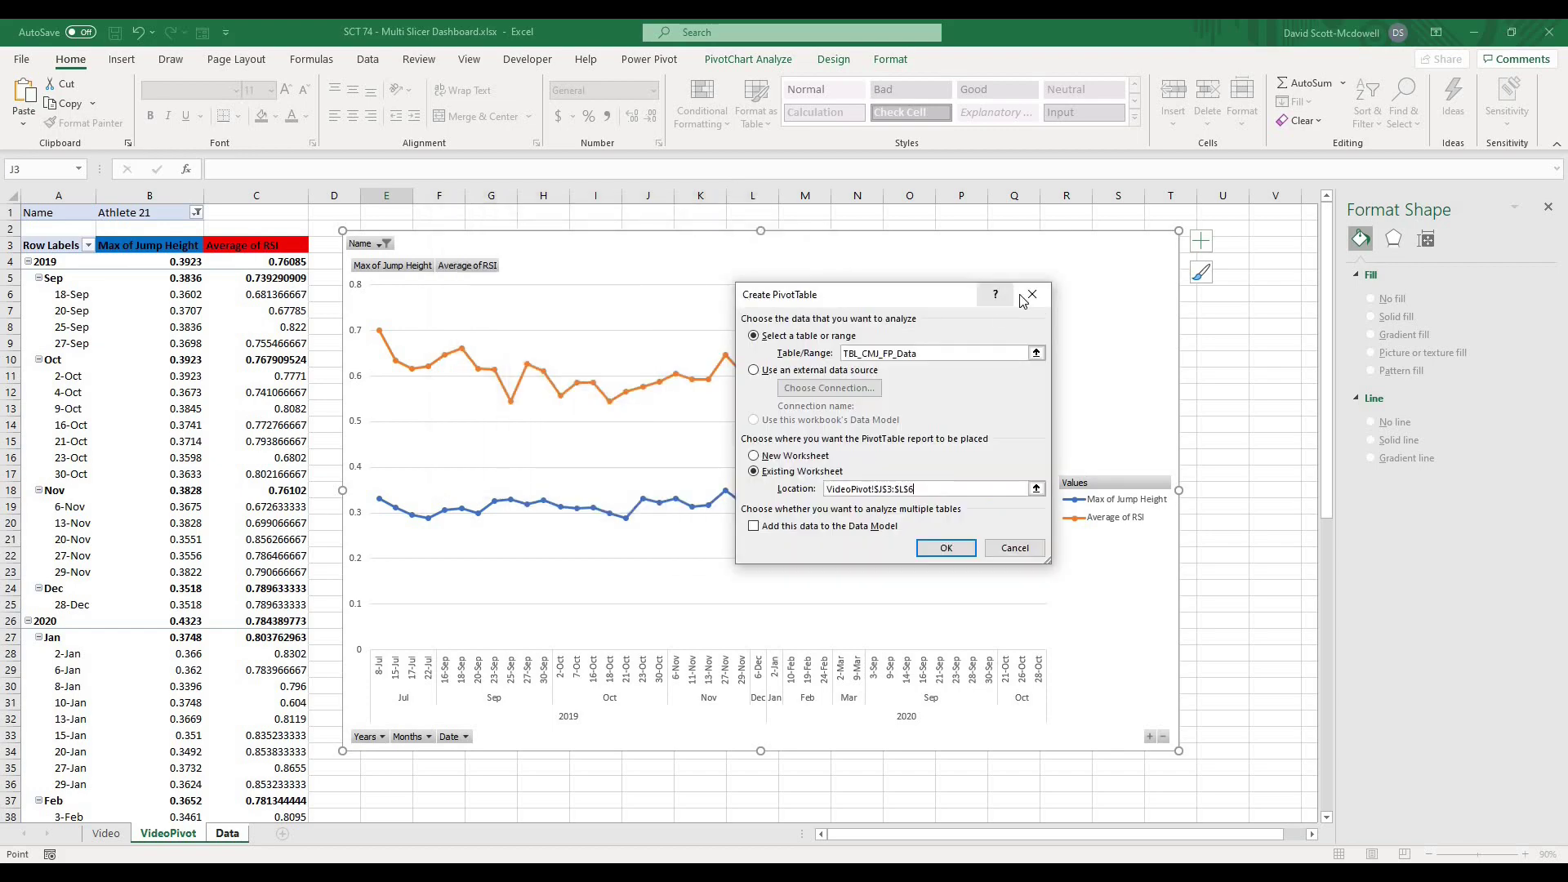
pyautogui.press('Escape')
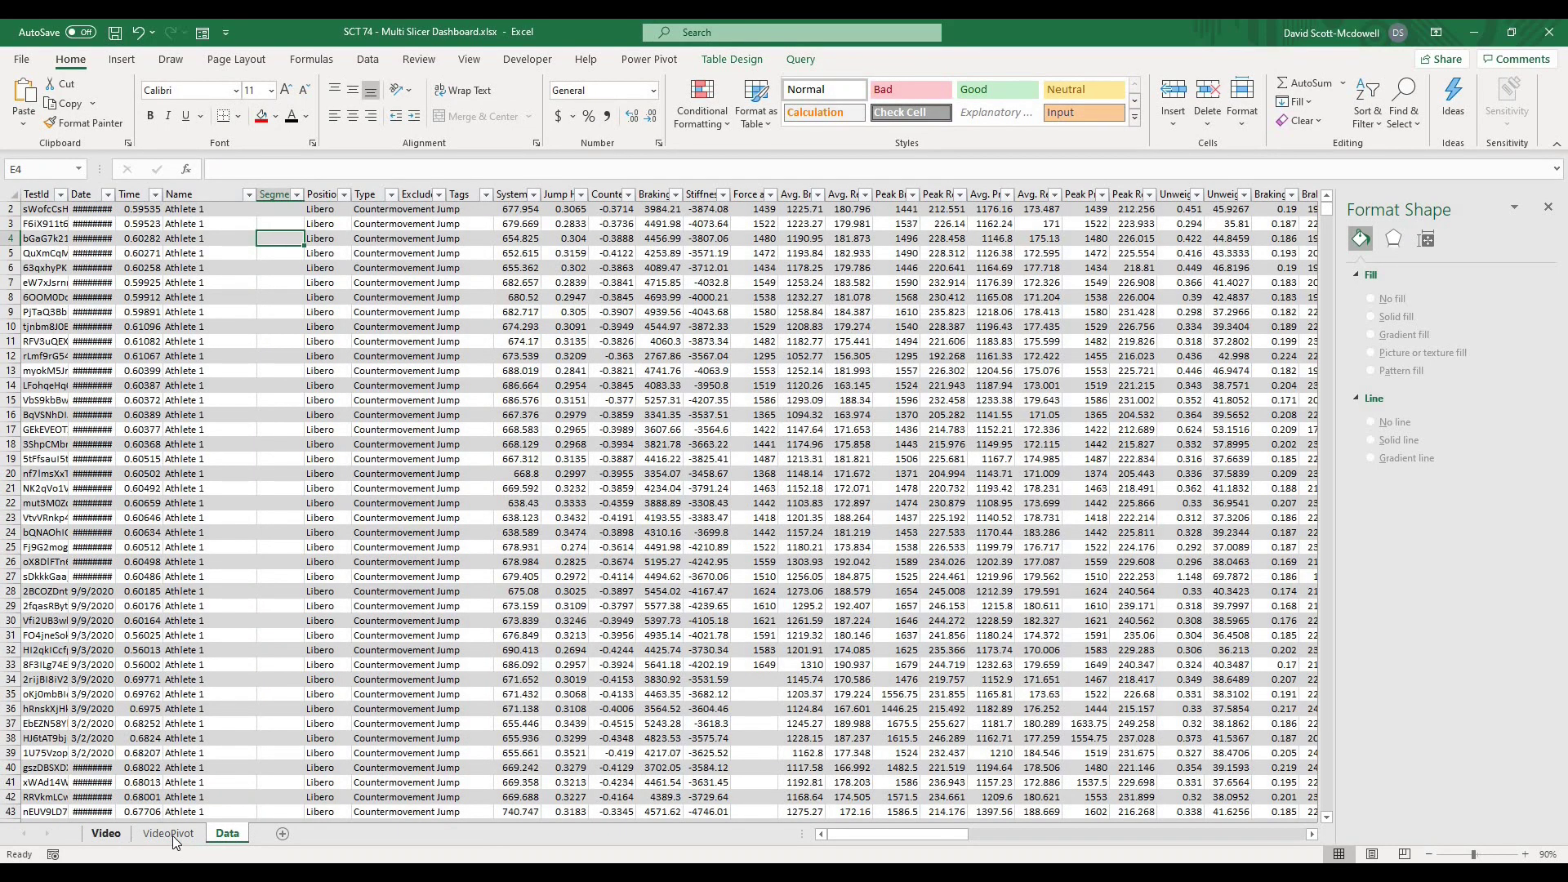
# Delete the leftover jump height and RSI line chart from the VideoPivot sheet.
pyautogui.click(171, 835)
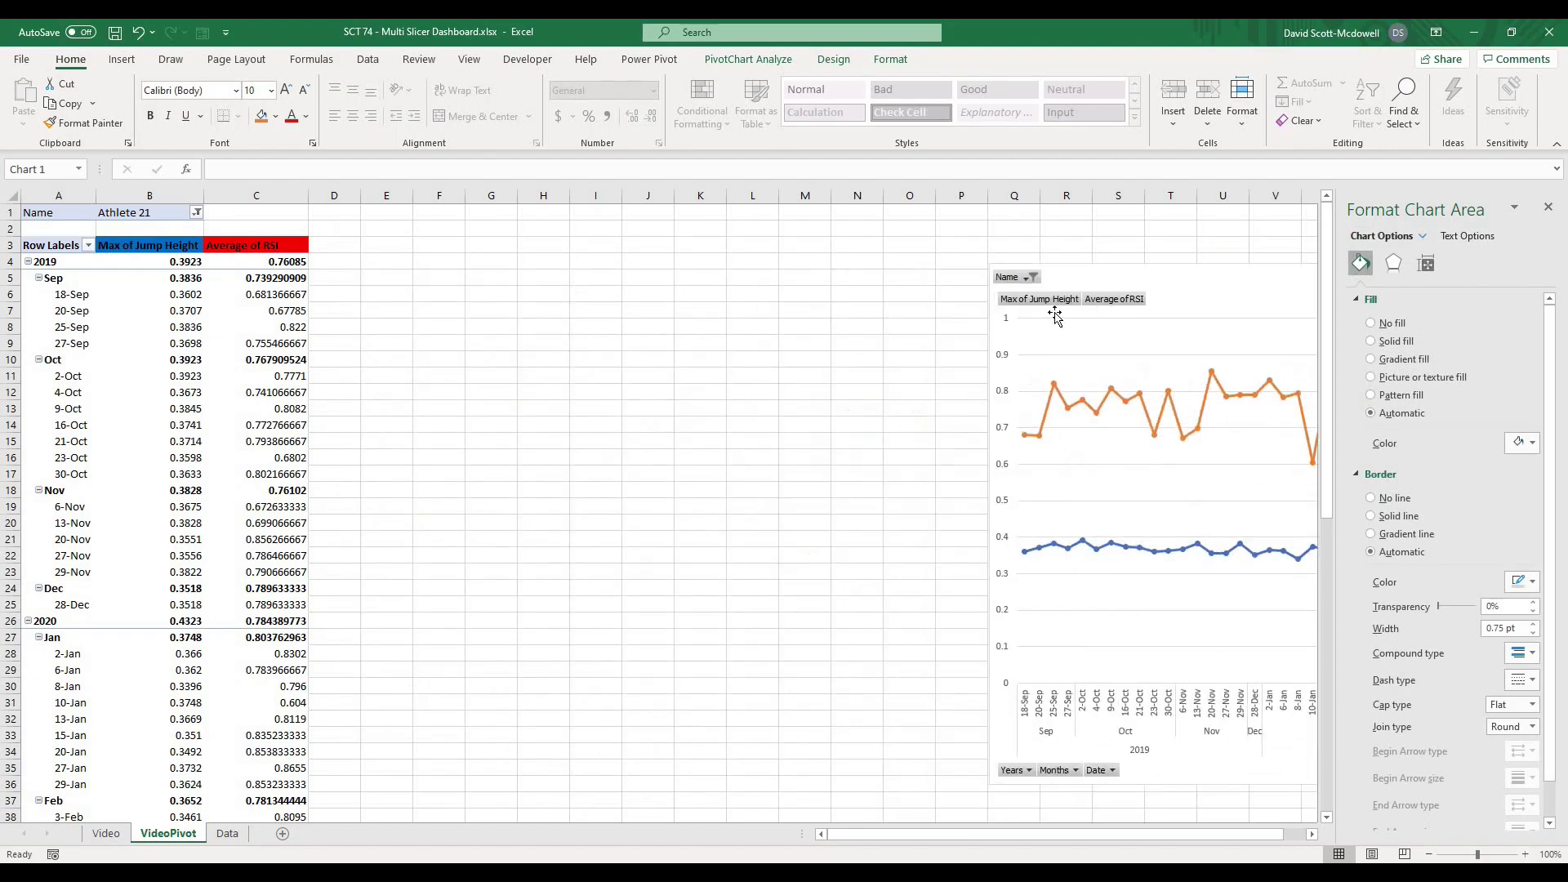
pyautogui.press('Delete')
pyautogui.click(596, 294)
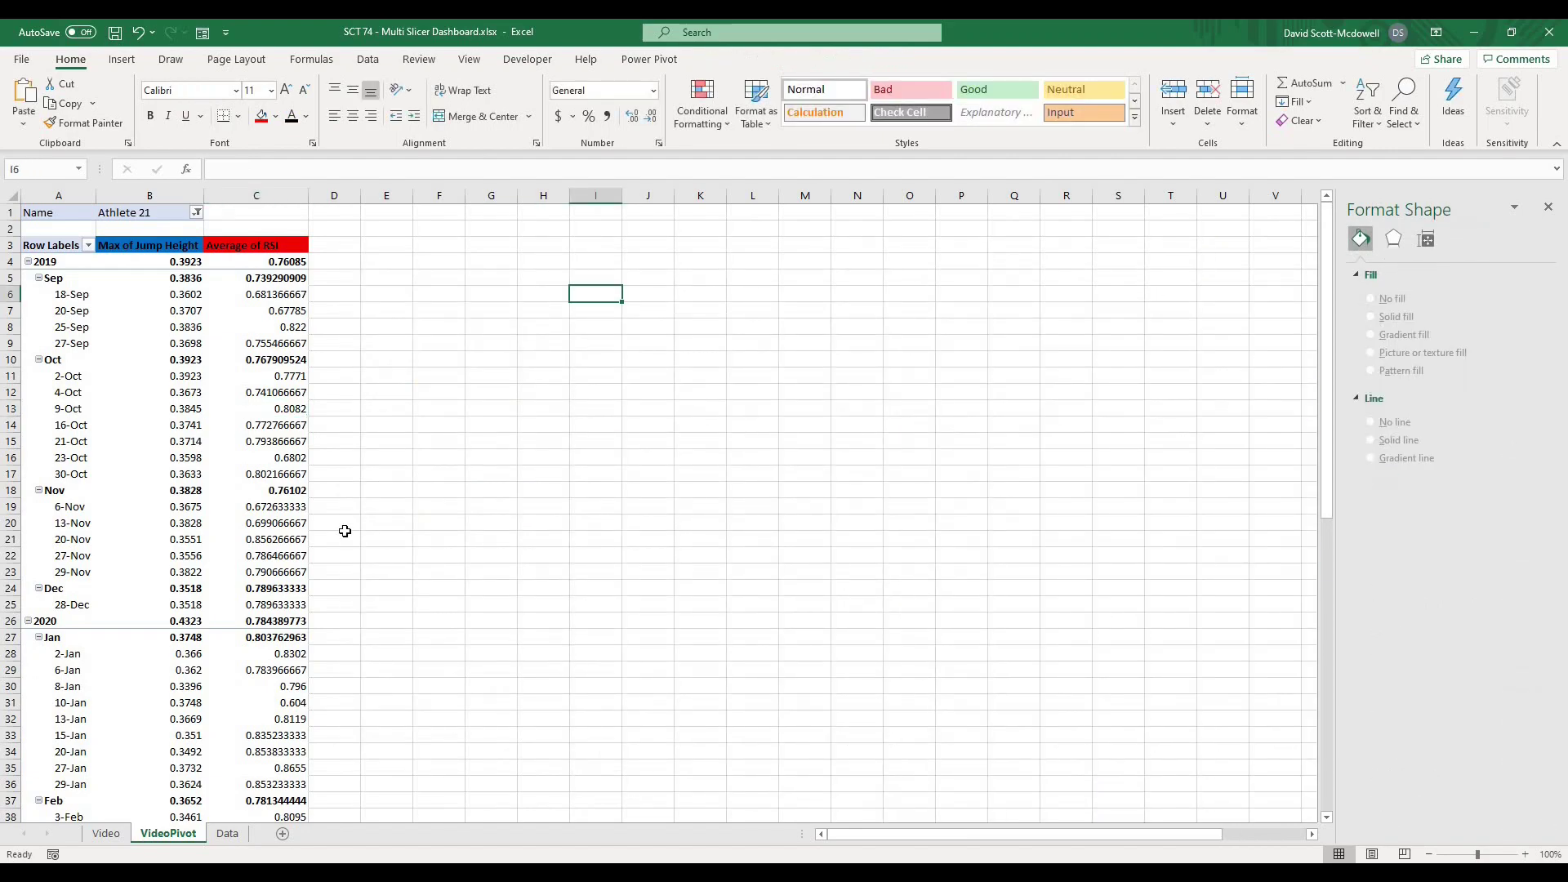
# Create a PivotTable from the TBL_CMJ_FP_Data table on the Data sheet, placed at cell E3 of the existing VideoPivot sheet.
pyautogui.click(227, 833)
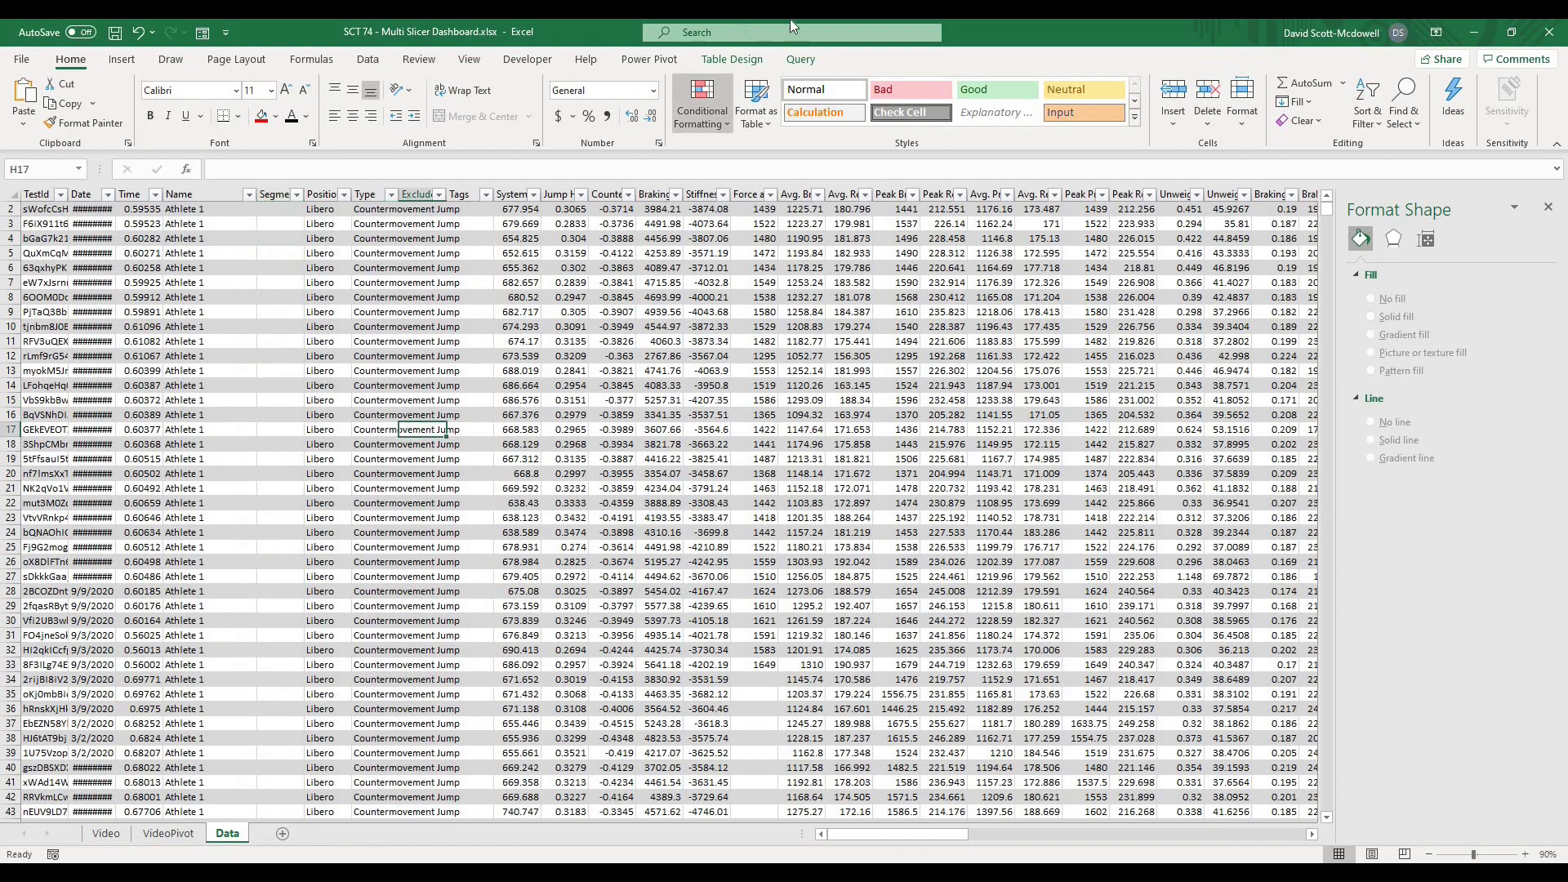
pyautogui.click(168, 84)
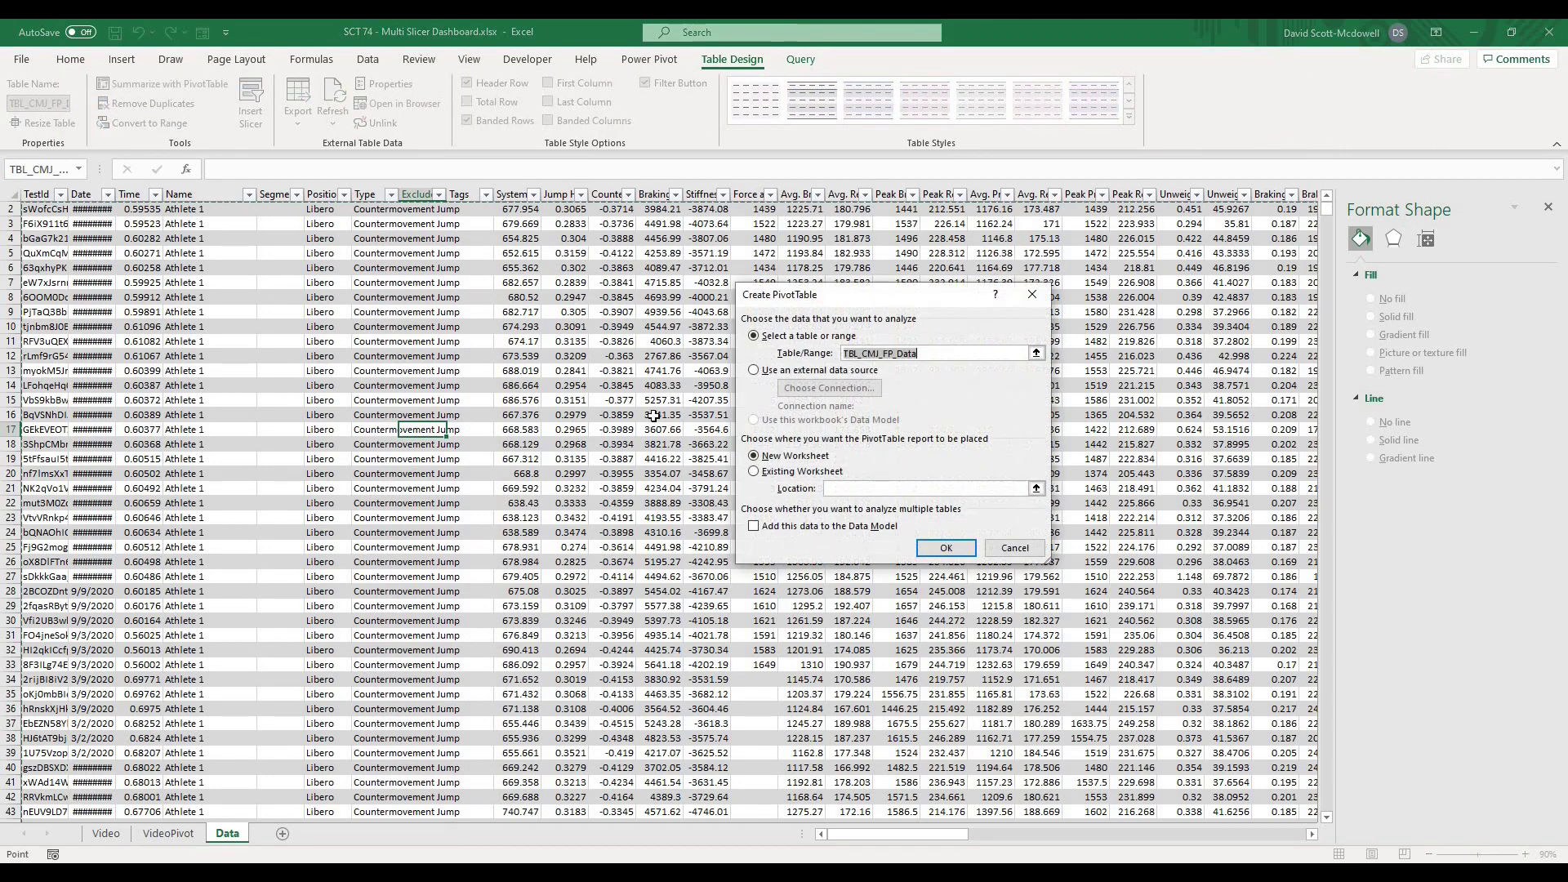
pyautogui.click(754, 472)
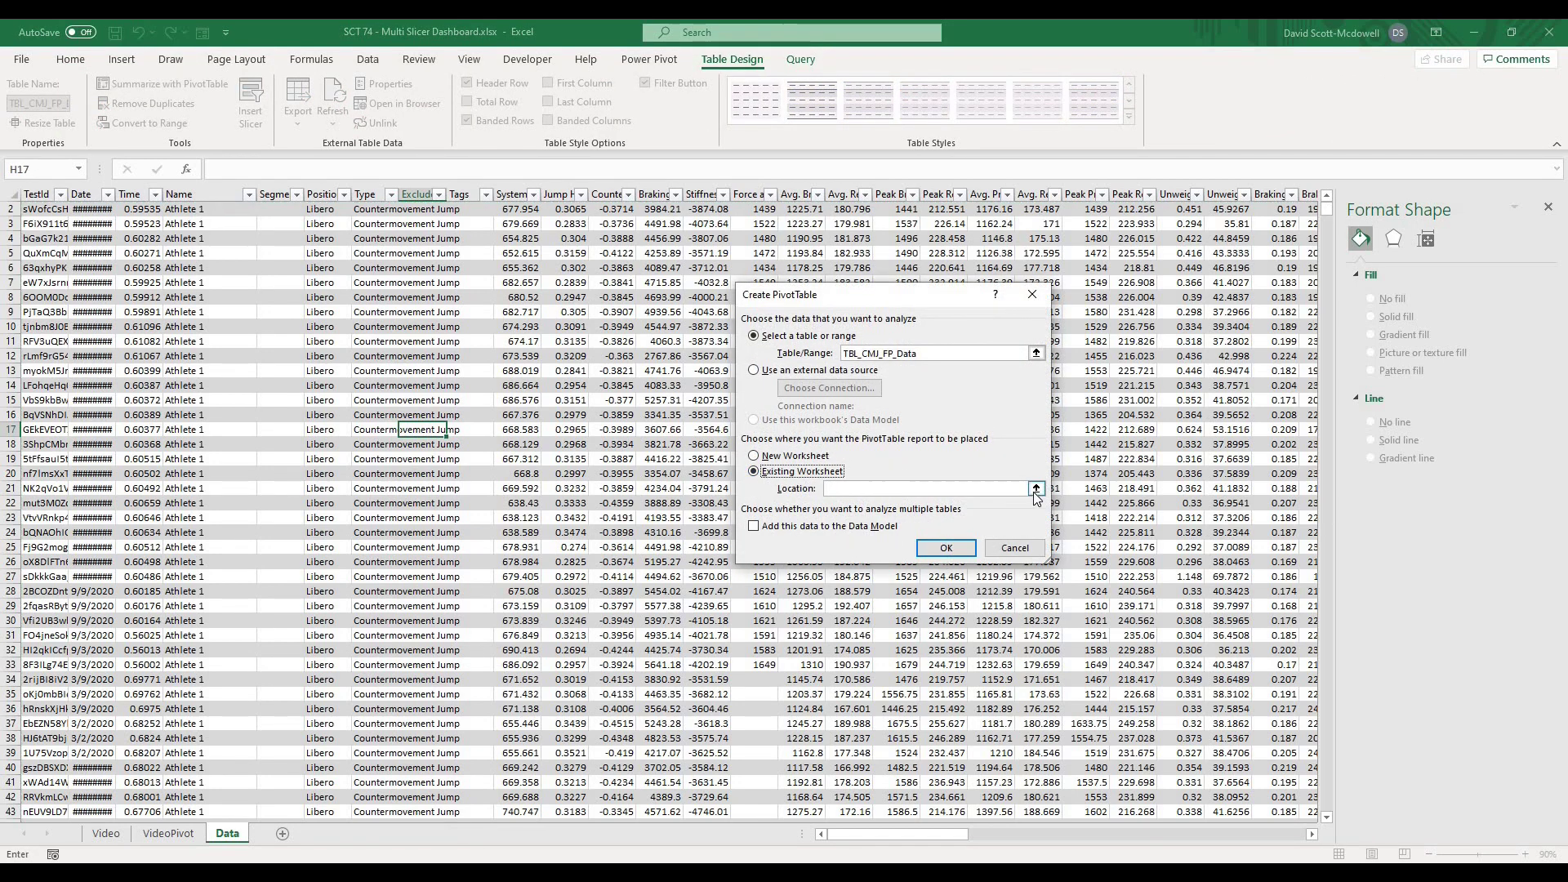
pyautogui.click(1036, 488)
pyautogui.click(162, 833)
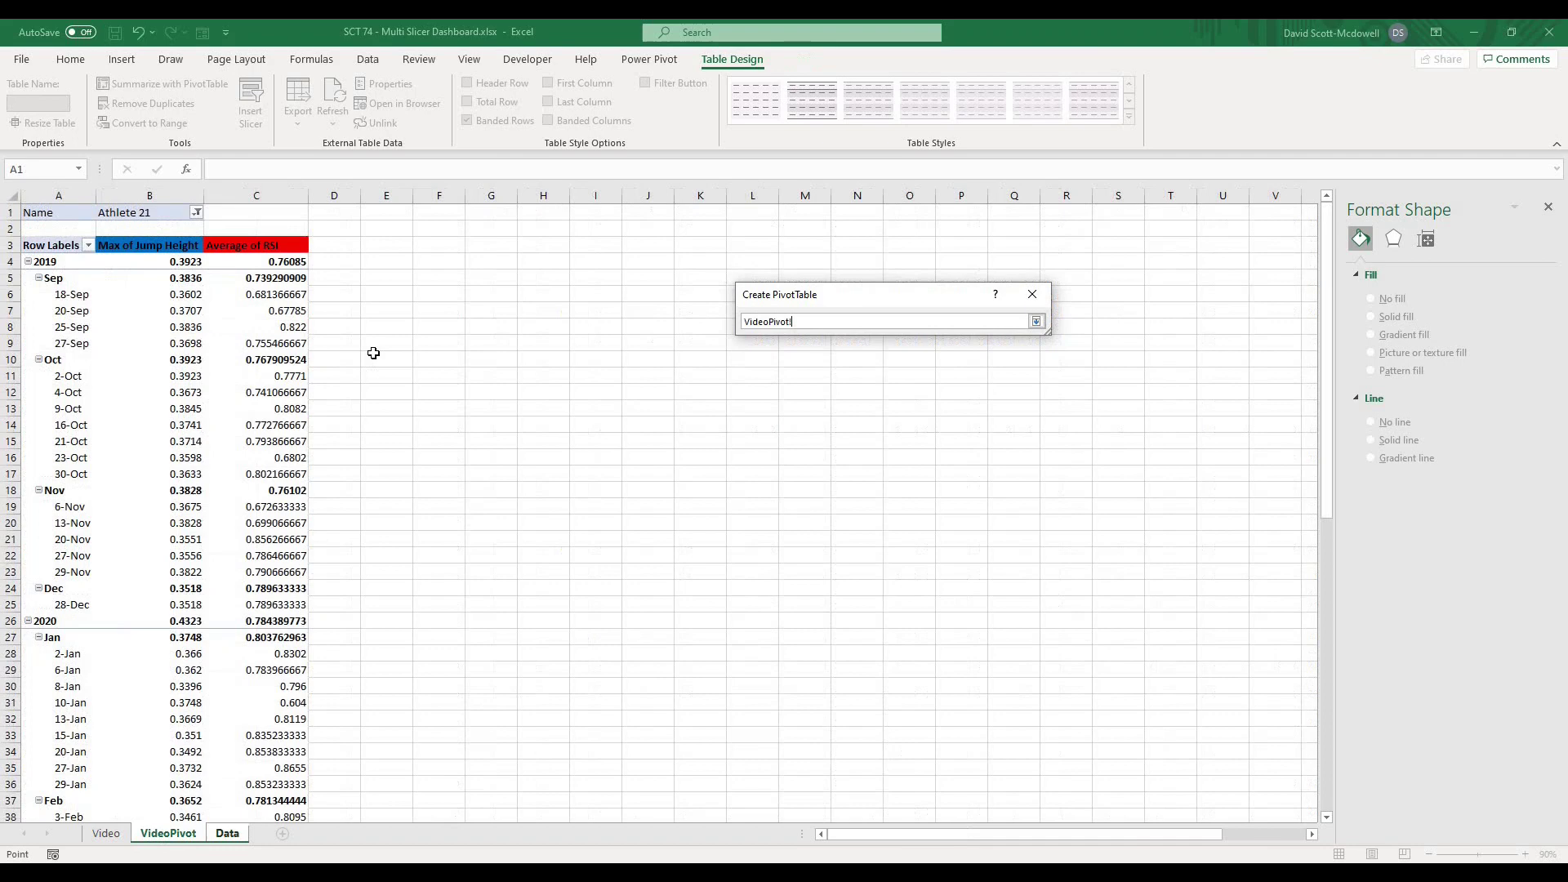
pyautogui.click(389, 245)
pyautogui.click(1037, 321)
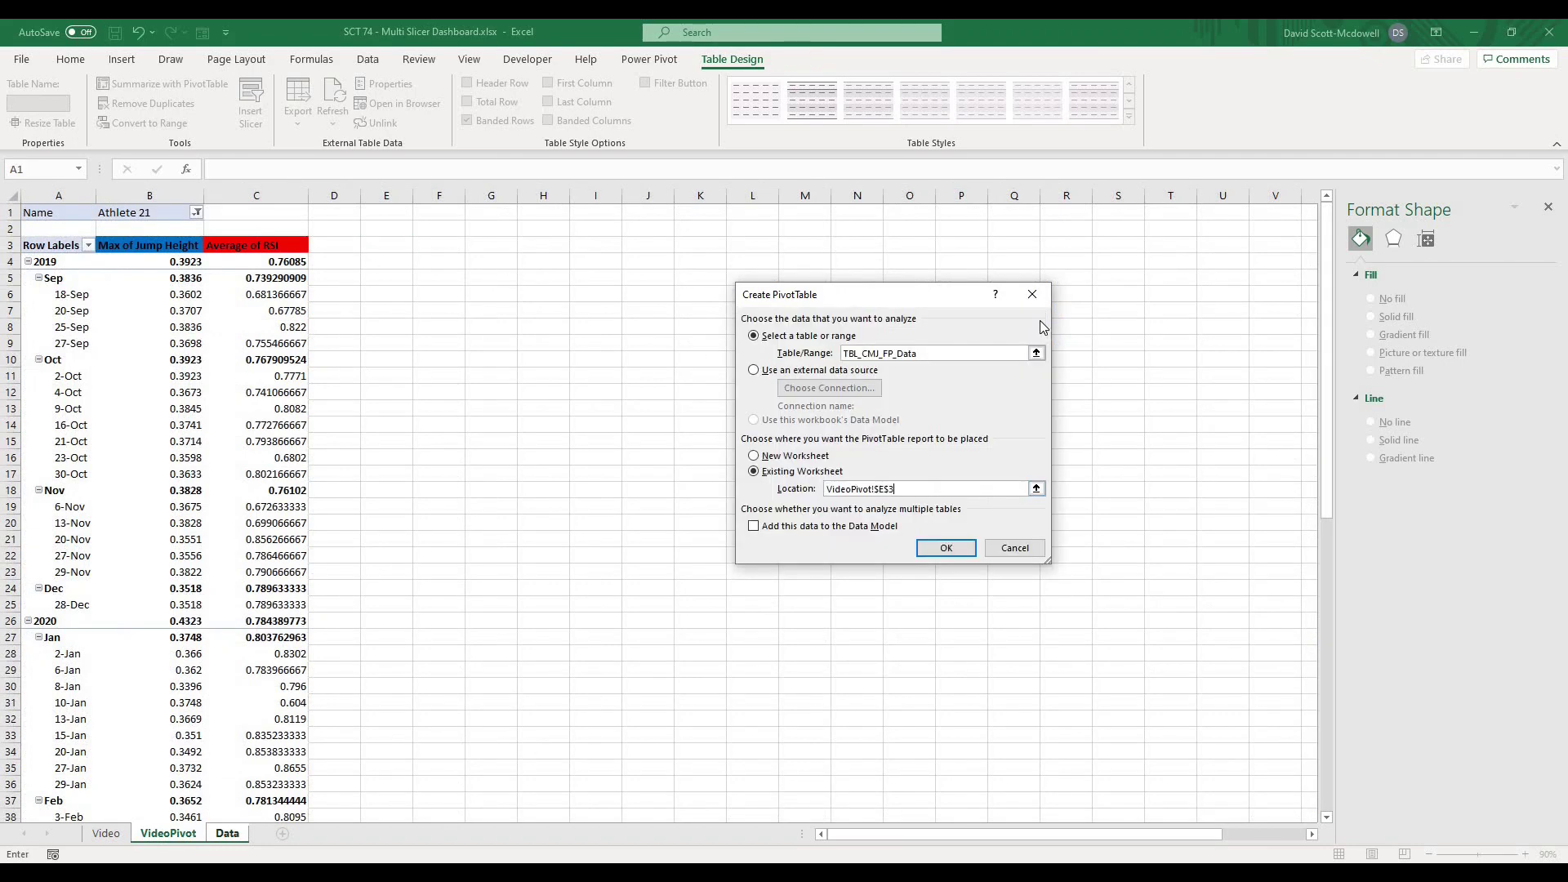
pyautogui.click(946, 548)
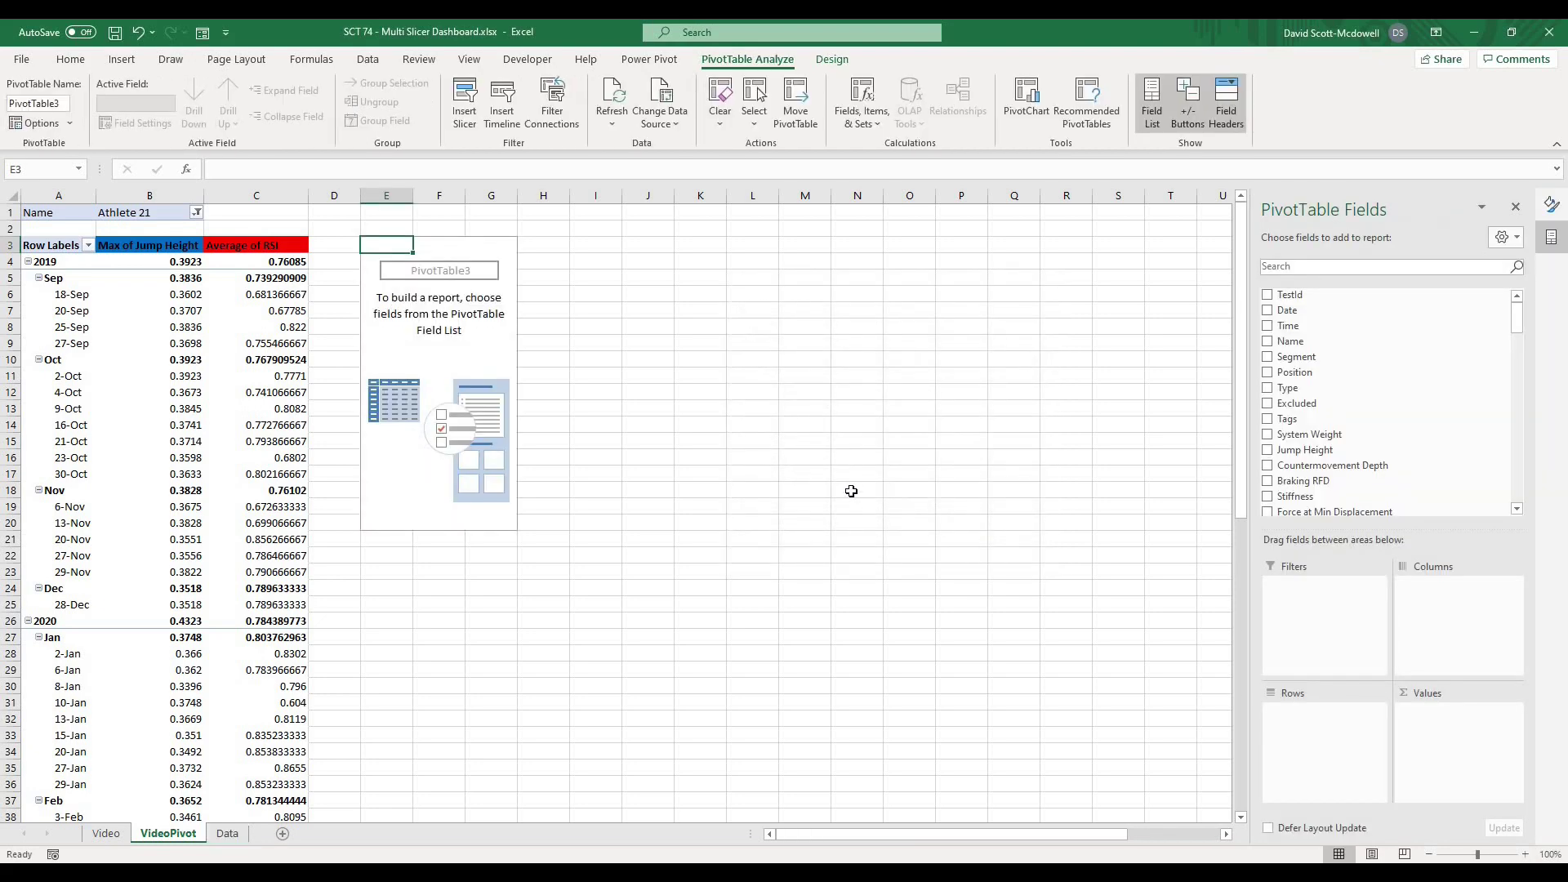
# Try to rename the new empty PivotTable as VideoPivot2.
pyautogui.click(851, 491)
pyautogui.click(440, 278)
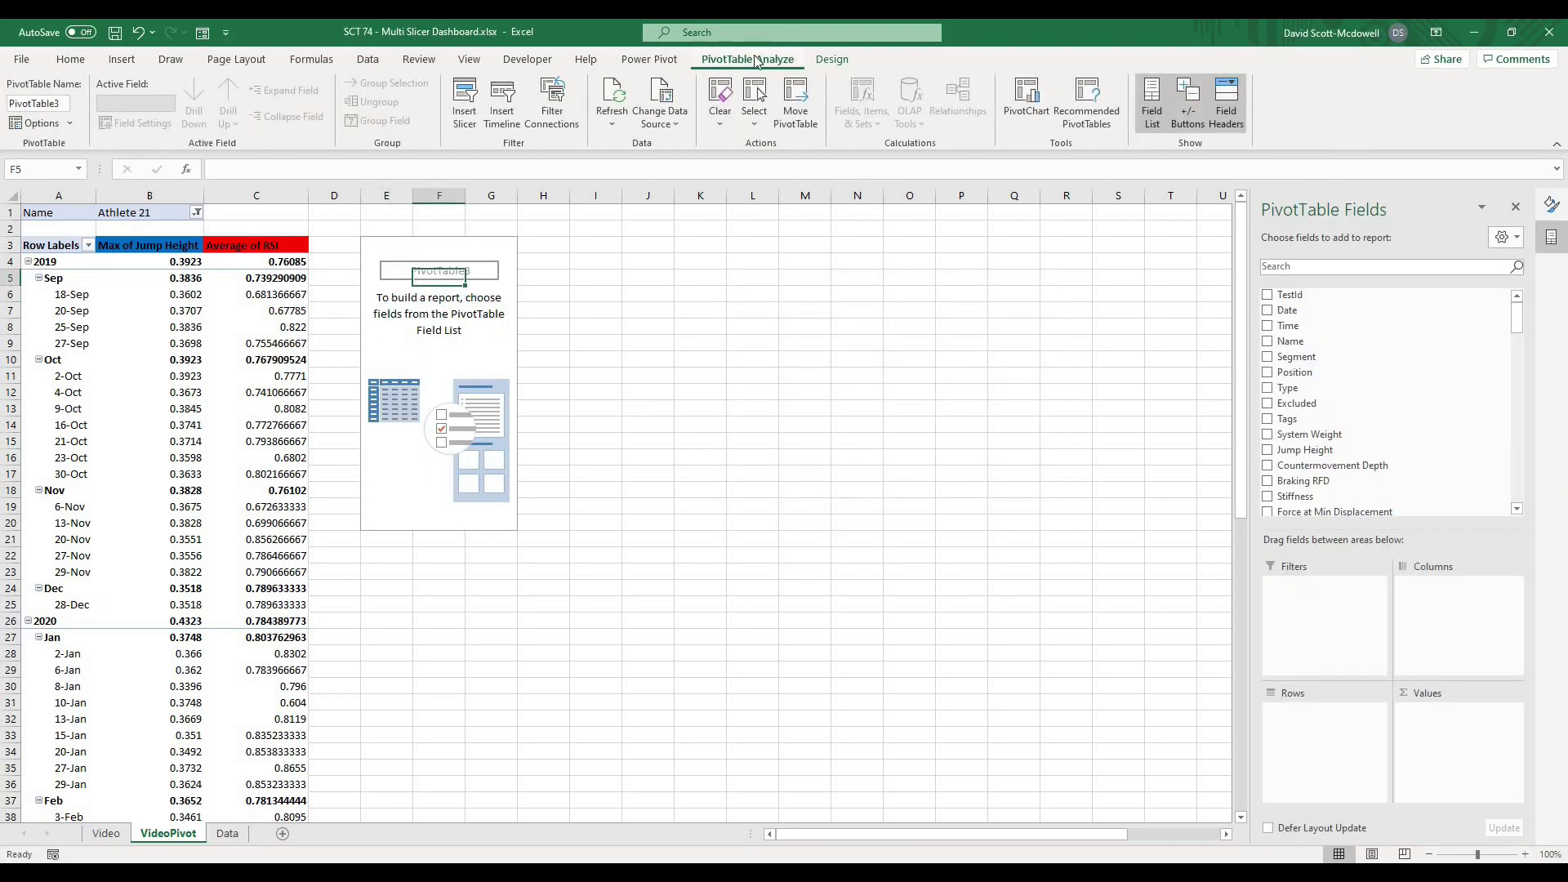
pyautogui.click(29, 100)
pyautogui.write('VideoPivot2')
pyautogui.click(489, 330)
pyautogui.click(478, 321)
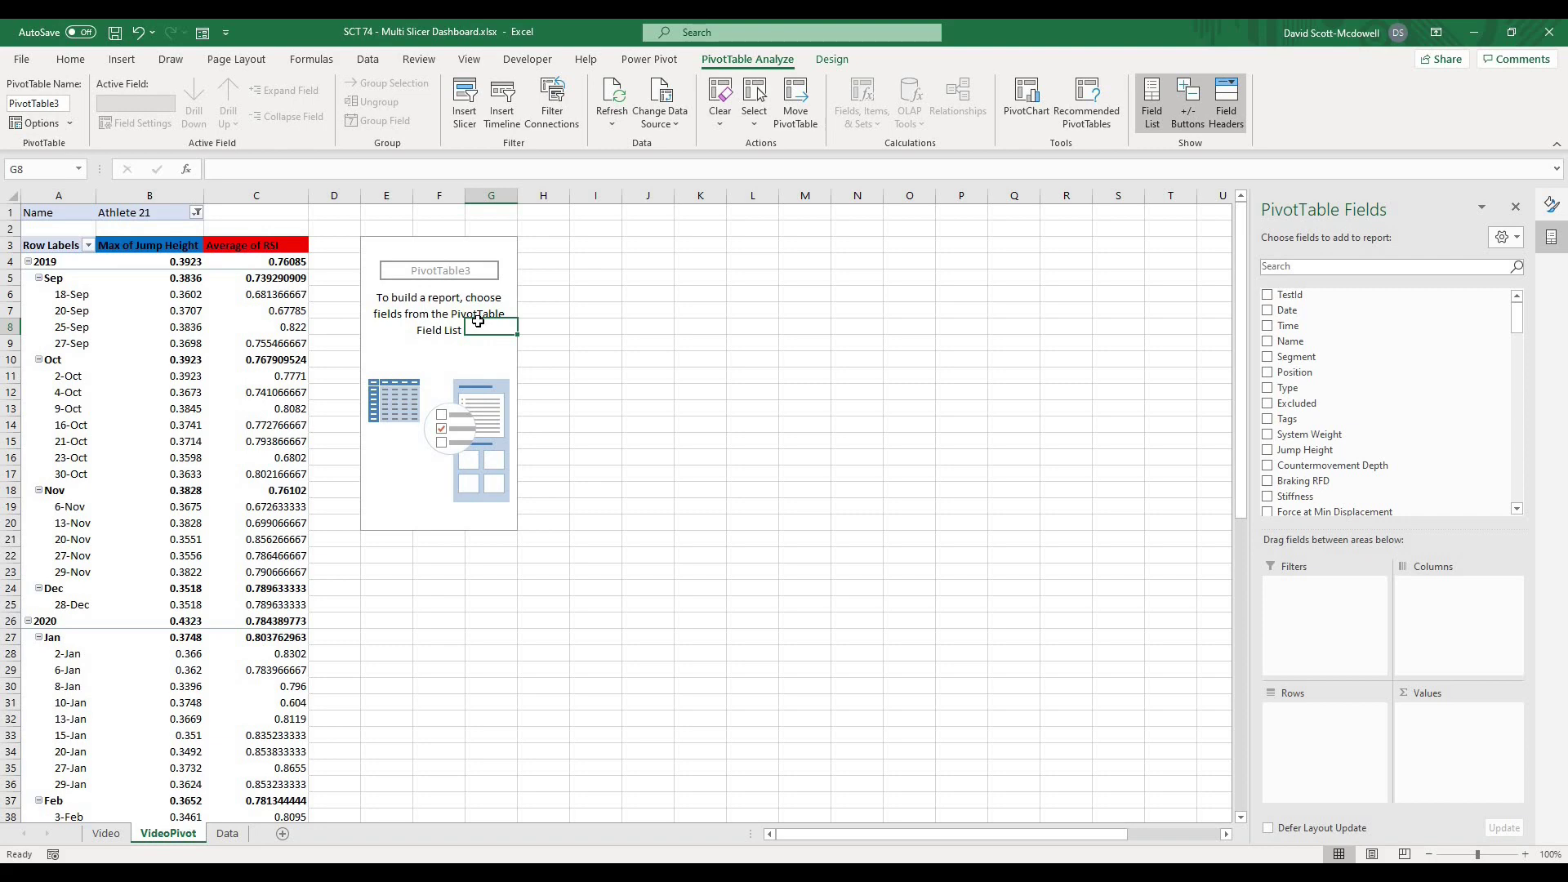
# Add Date to the new PivotTable's rows and Peak Velocity to its values.
pyautogui.click(1280, 312)
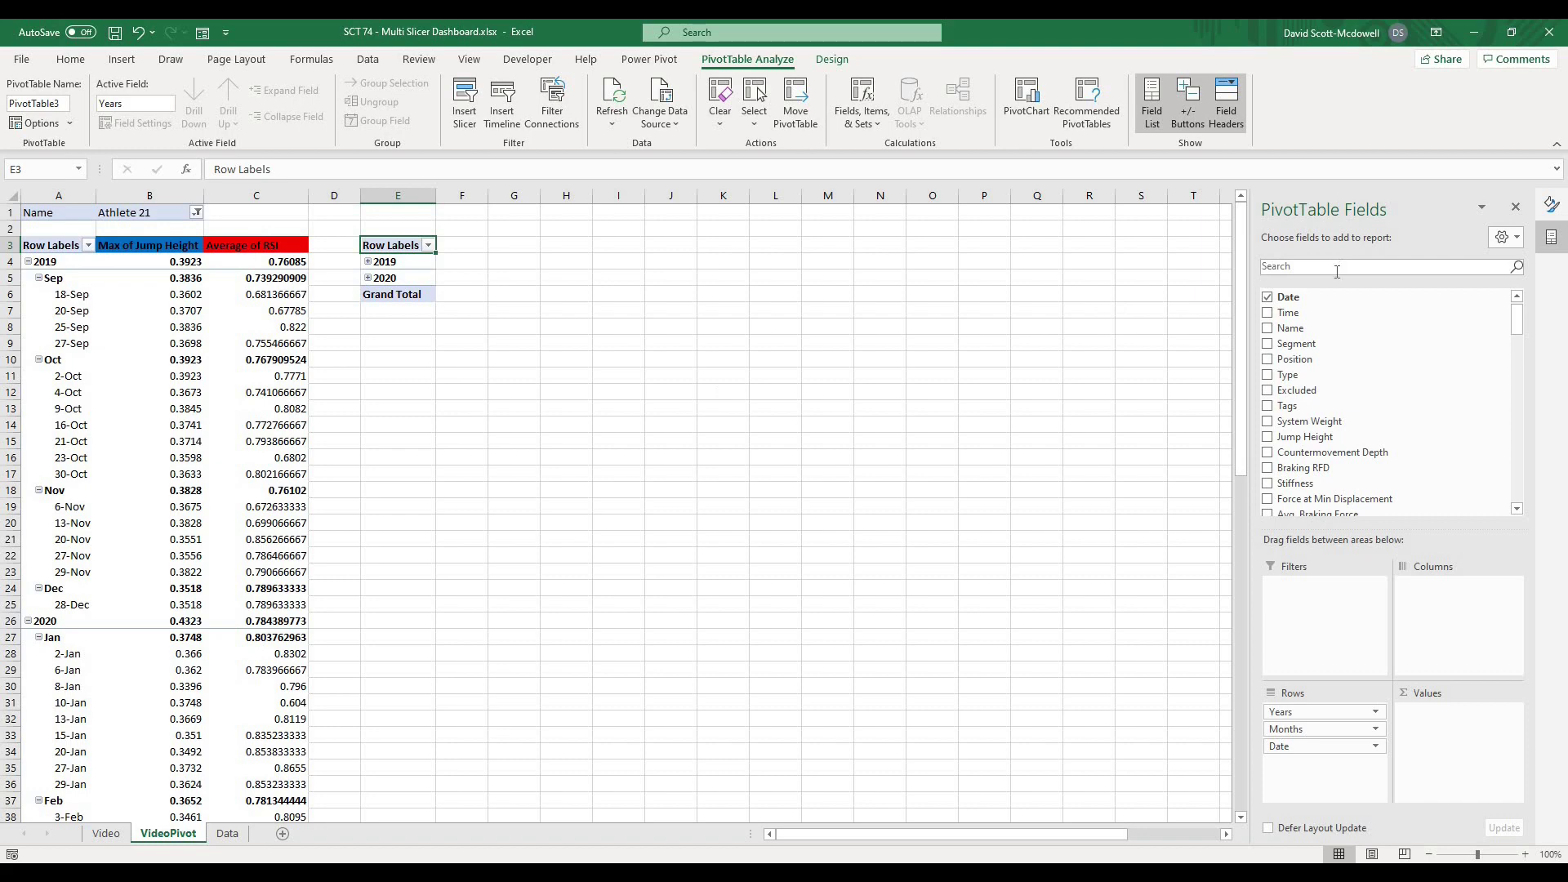
pyautogui.write('pea')
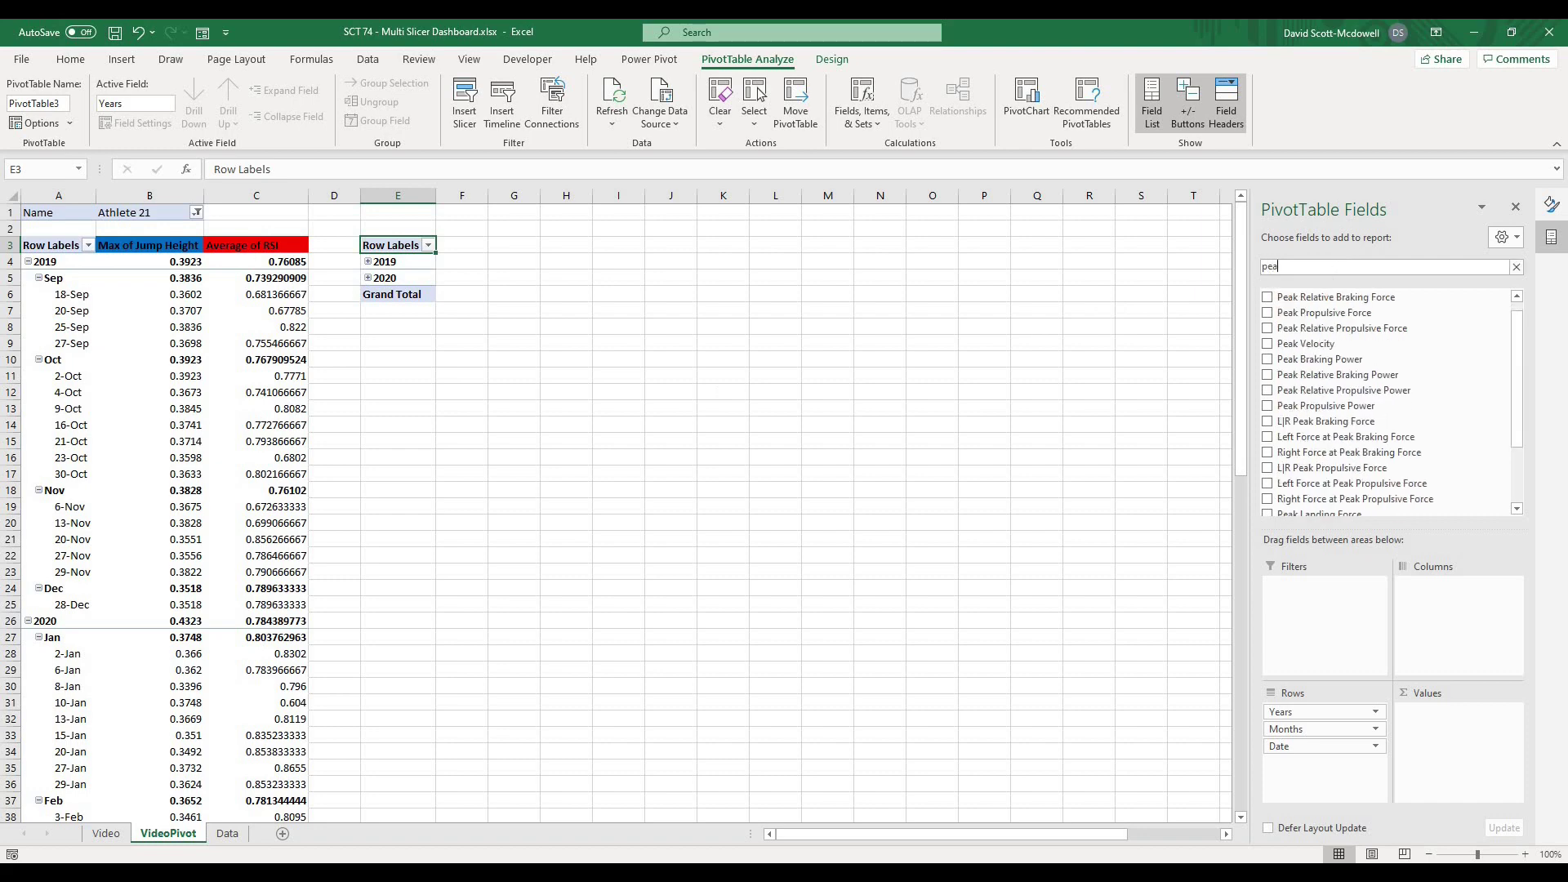
pyautogui.write('k veloc')
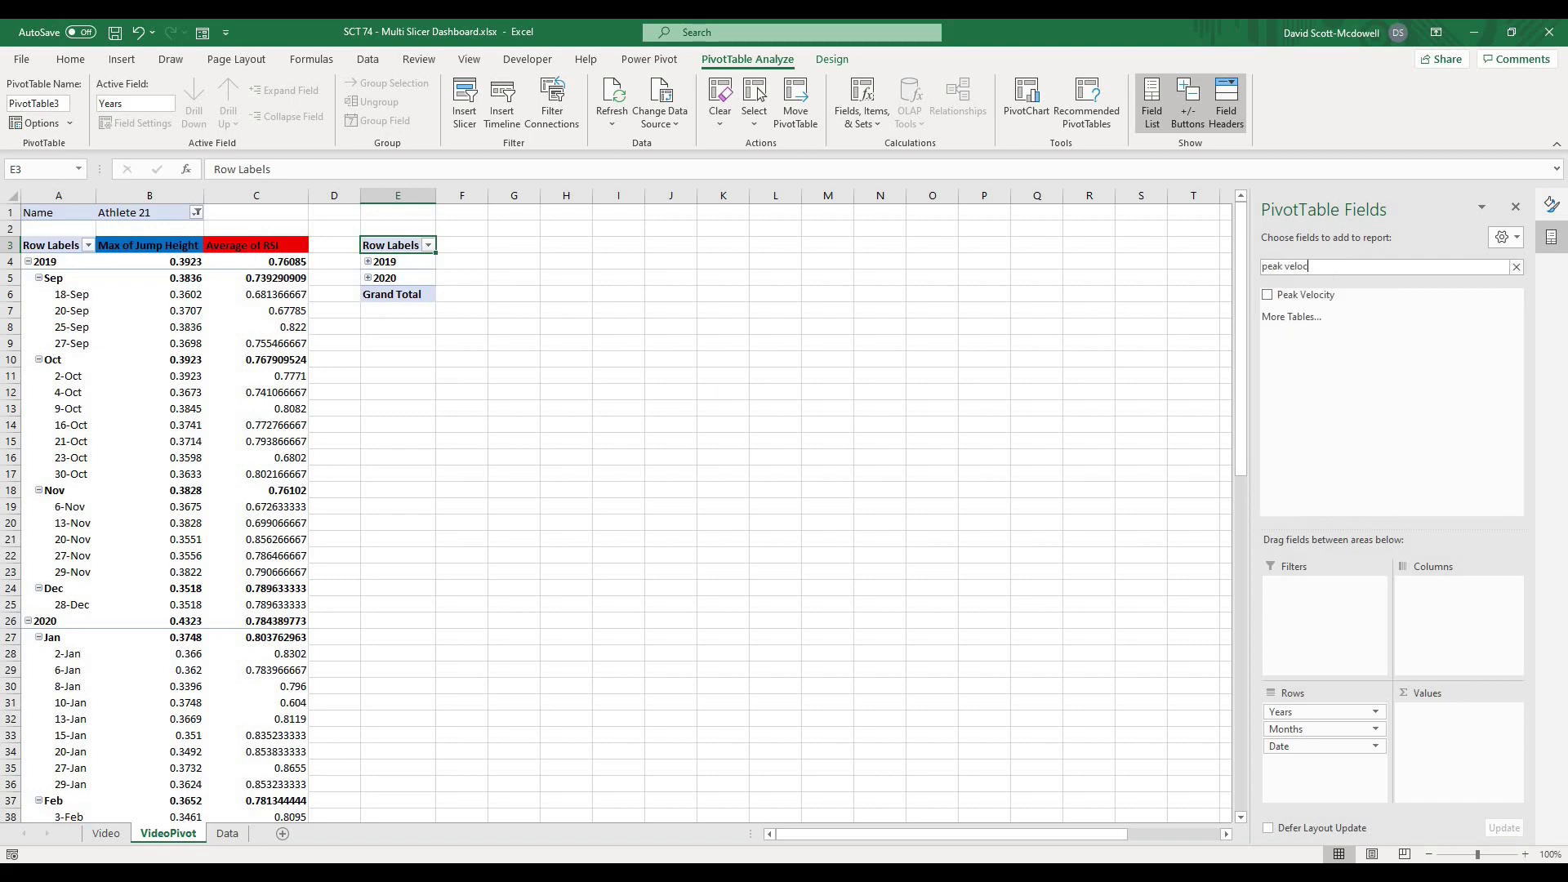
pyautogui.write('i')
pyautogui.moveTo(1307, 295); pyautogui.dragTo(1464, 742)
# Summarize the Peak Velocity values in the new PivotTable by Average.
pyautogui.click(1512, 713)
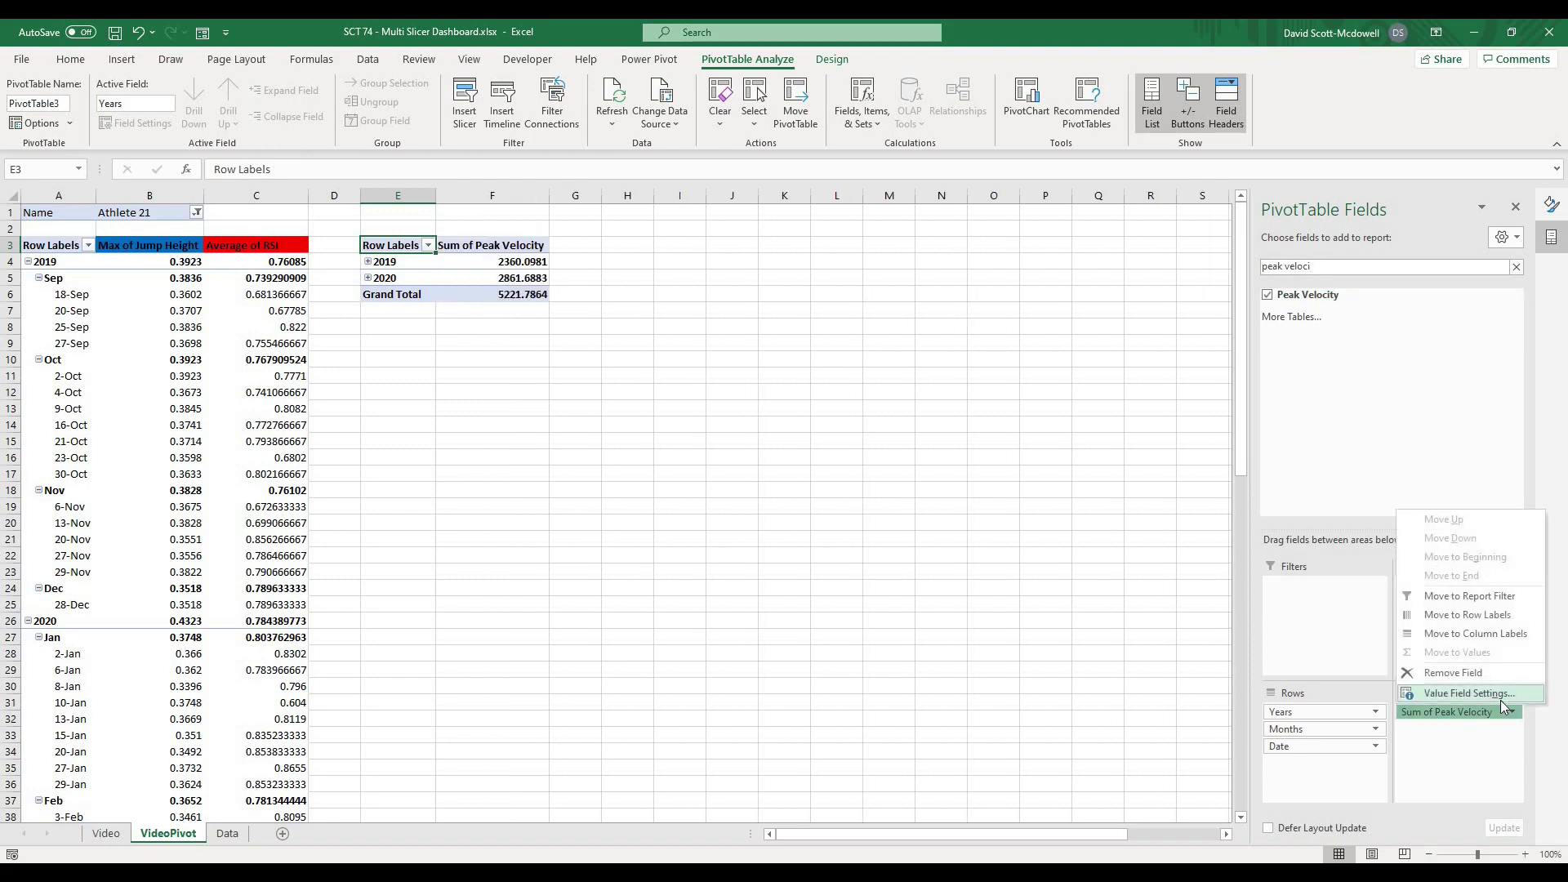
pyautogui.click(1501, 699)
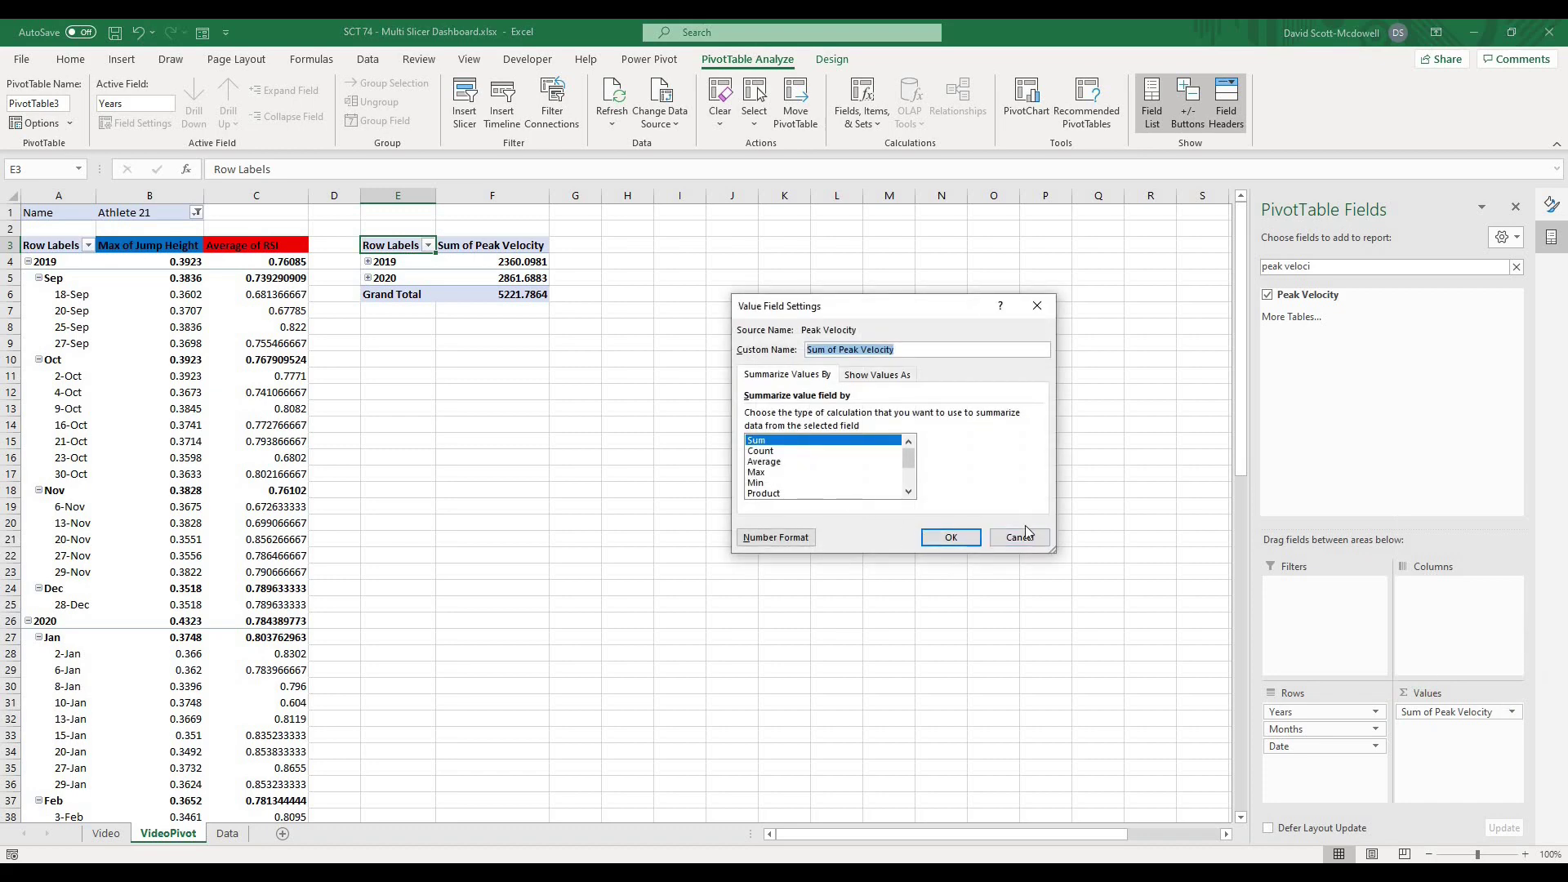
pyautogui.click(776, 462)
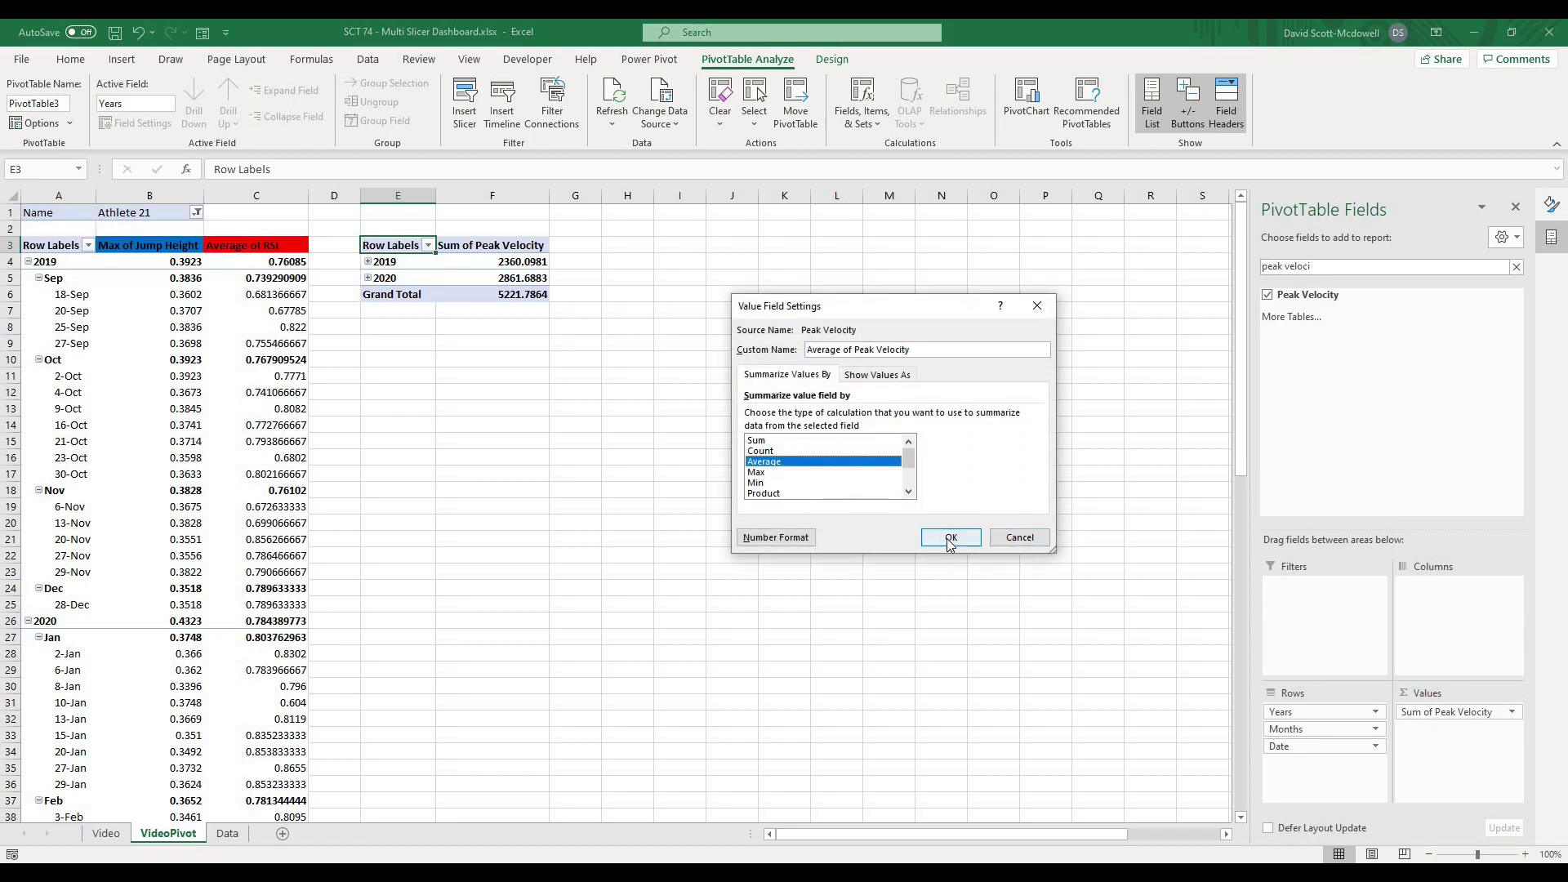
pyautogui.click(950, 537)
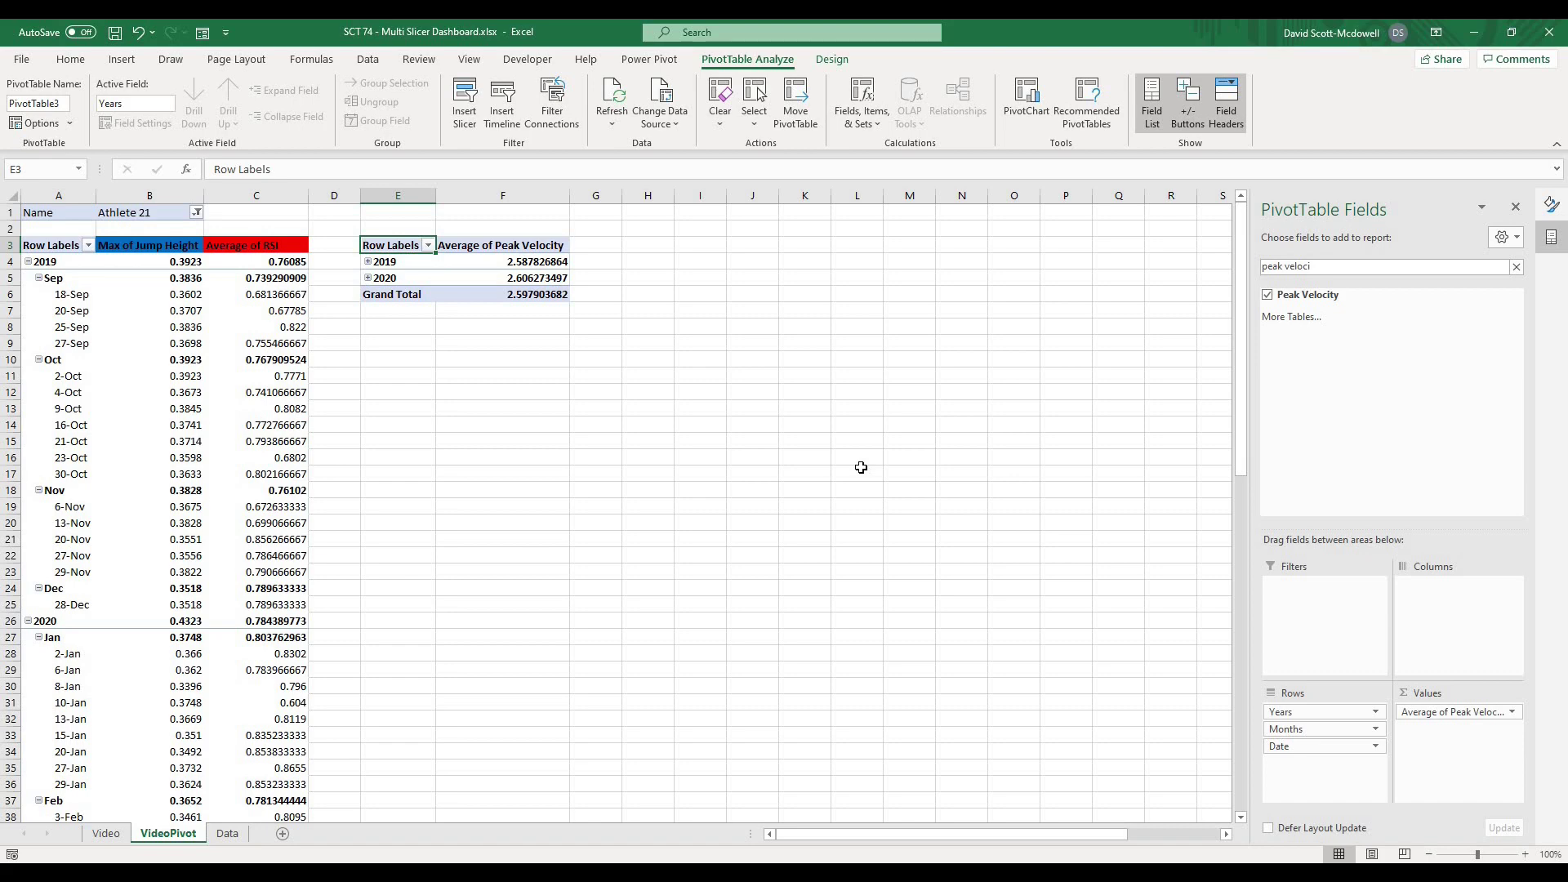
# Find the RSI field and add it to the new PivotTable's values.
pyautogui.doubleClick(1308, 267)
pyautogui.tripleClick(1307, 267)
pyautogui.press('BackSpace')
pyautogui.write('rsi')
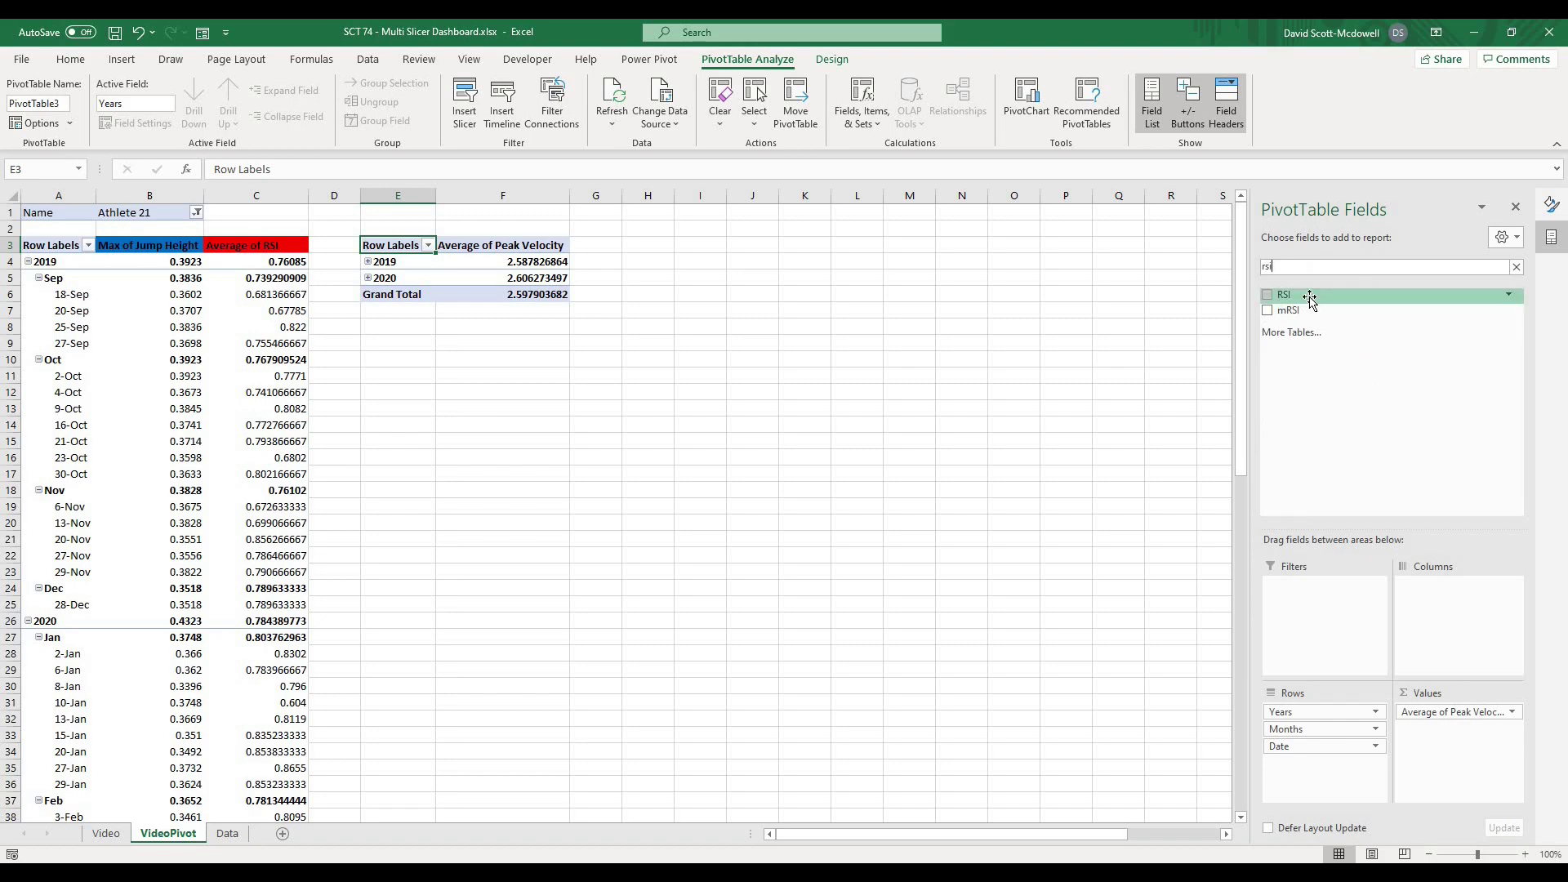
pyautogui.click(1268, 295)
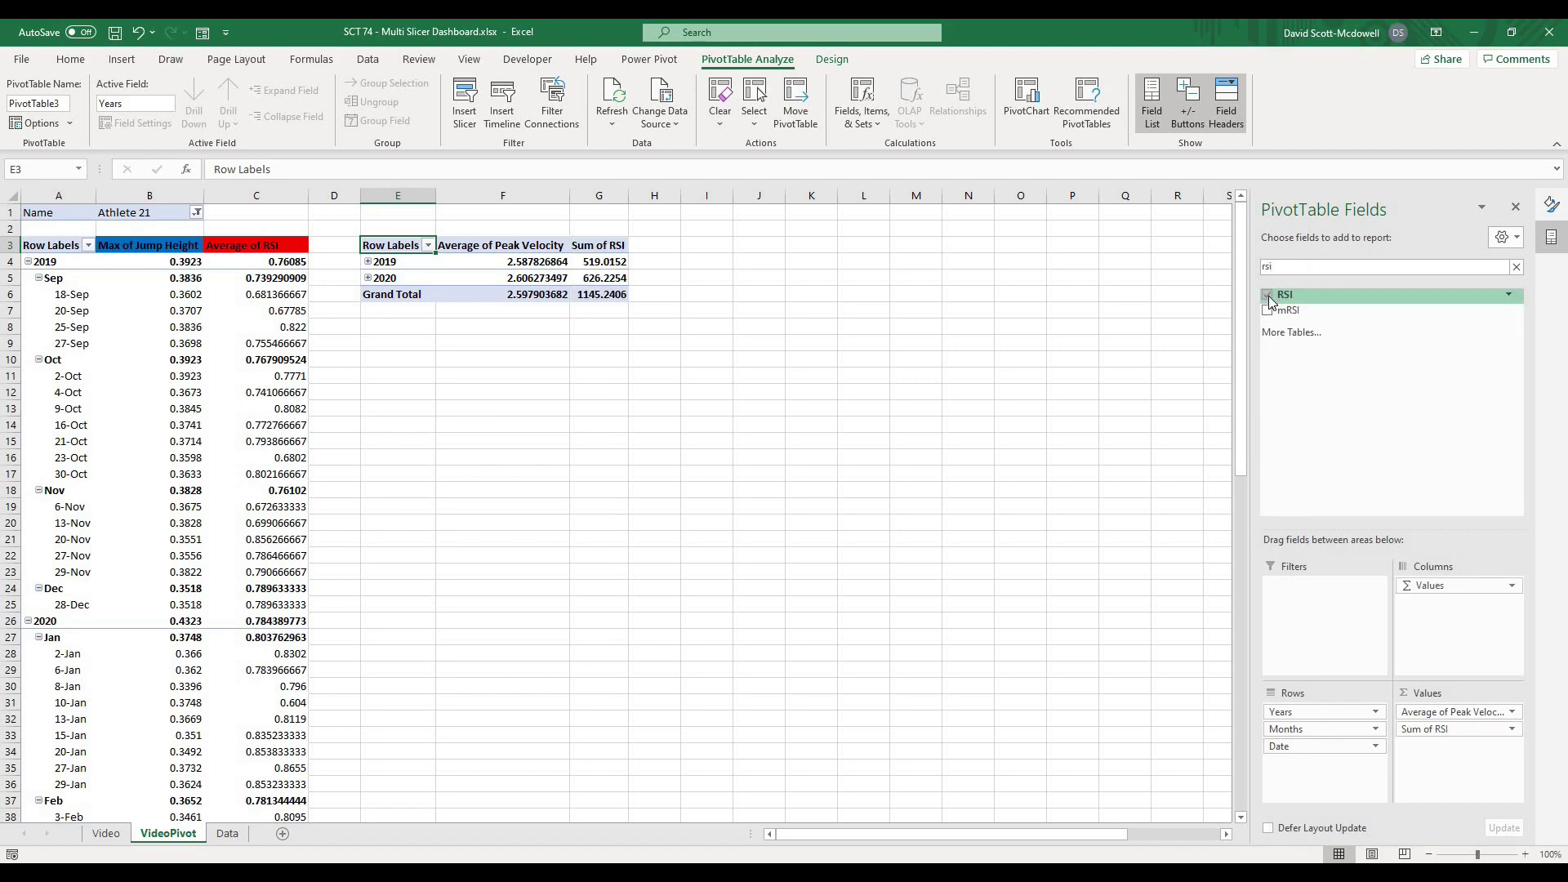
# Summarize the RSI values in the new PivotTable by Average.
pyautogui.click(1513, 730)
pyautogui.click(1470, 710)
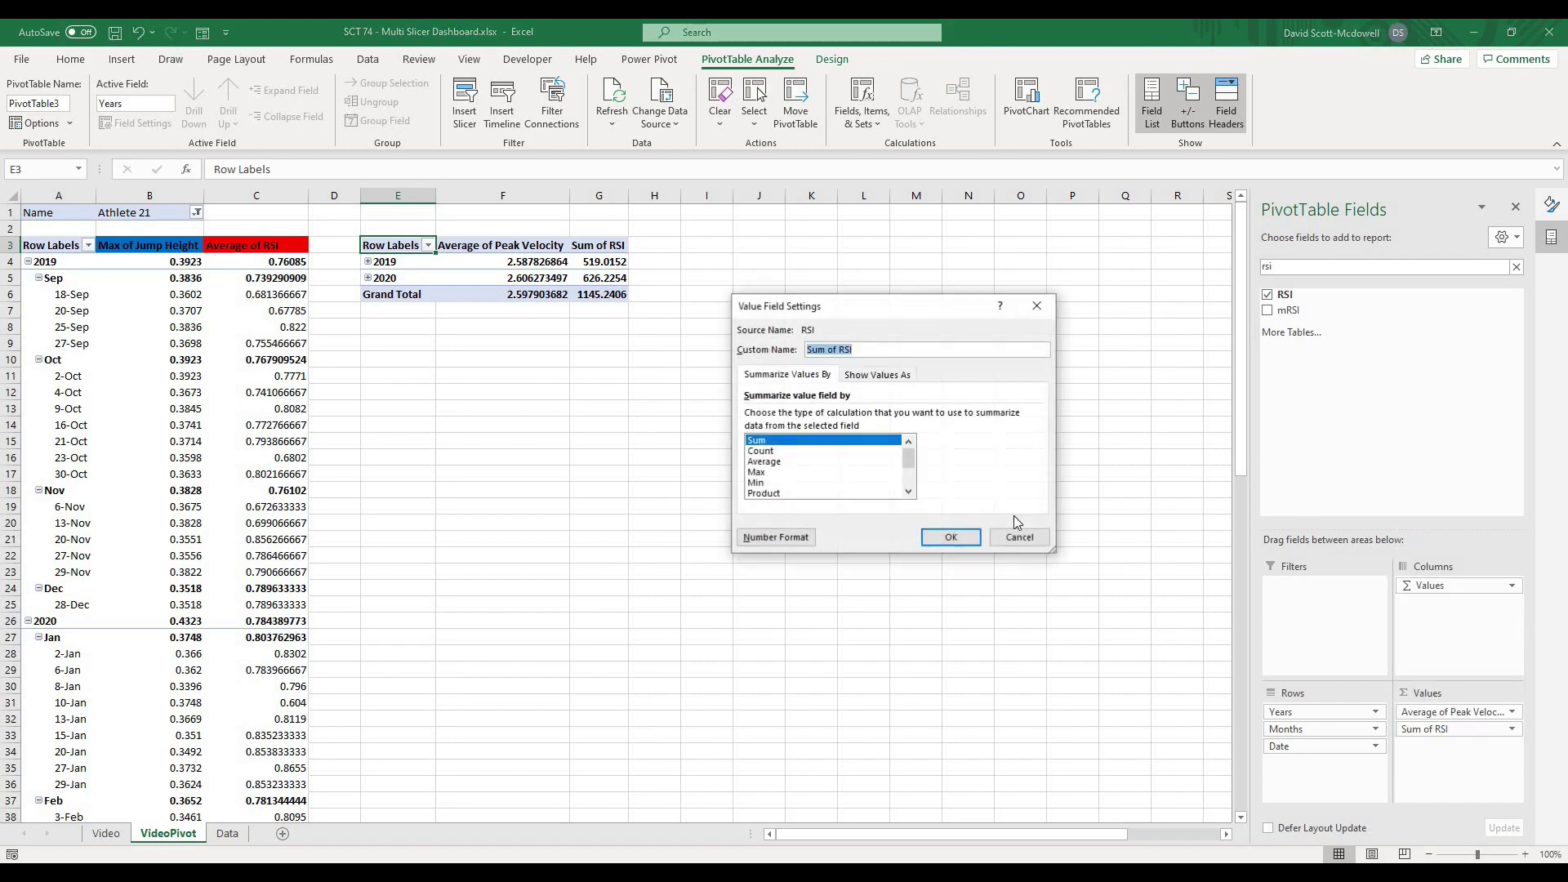
pyautogui.click(768, 461)
pyautogui.click(951, 536)
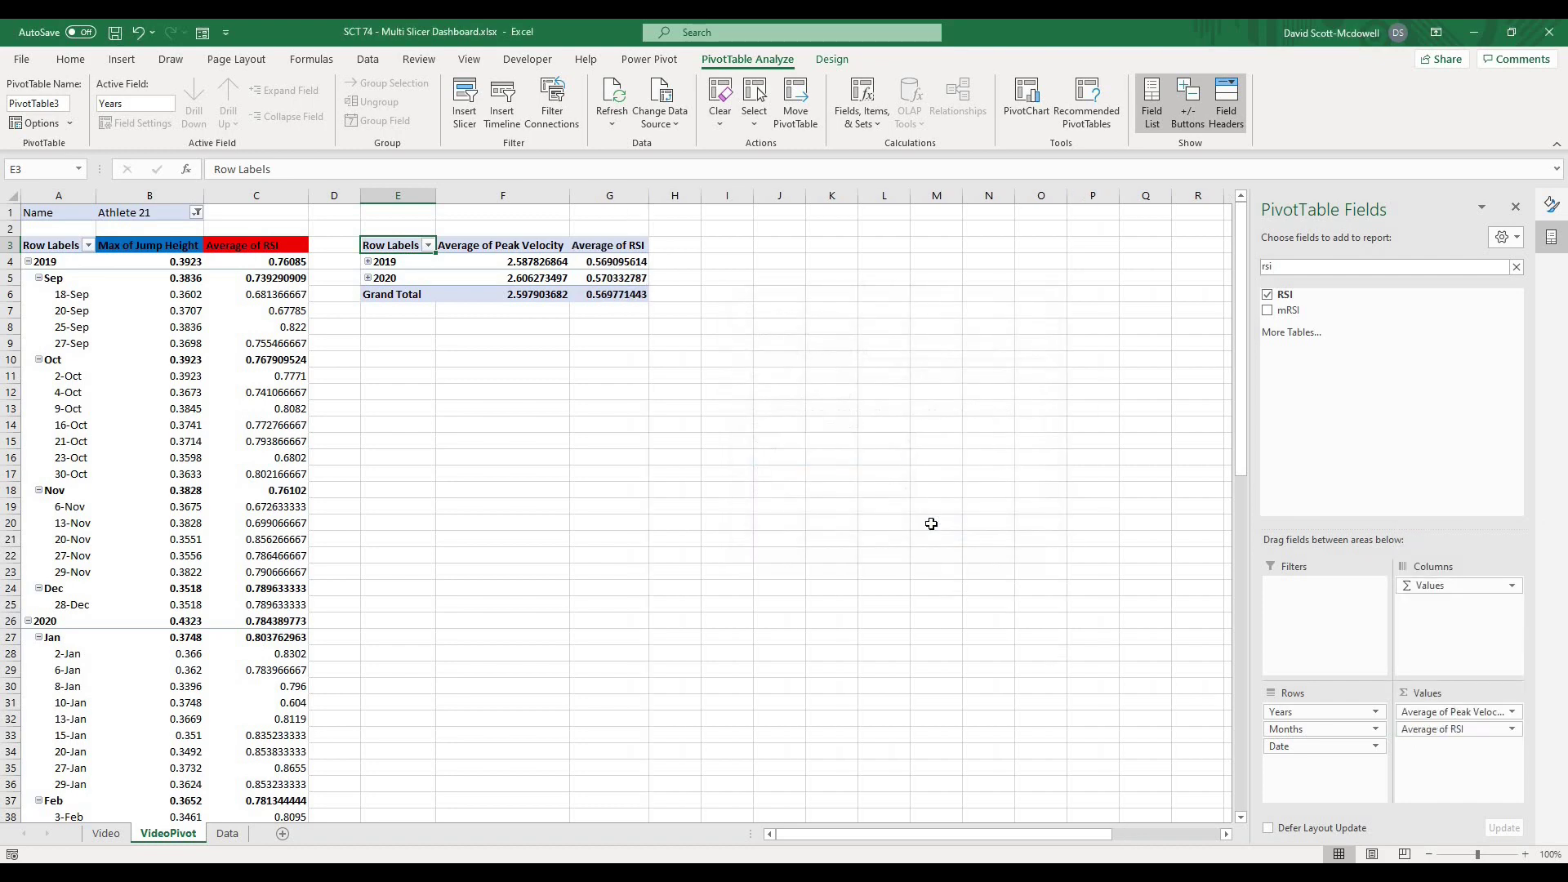
pyautogui.click(925, 526)
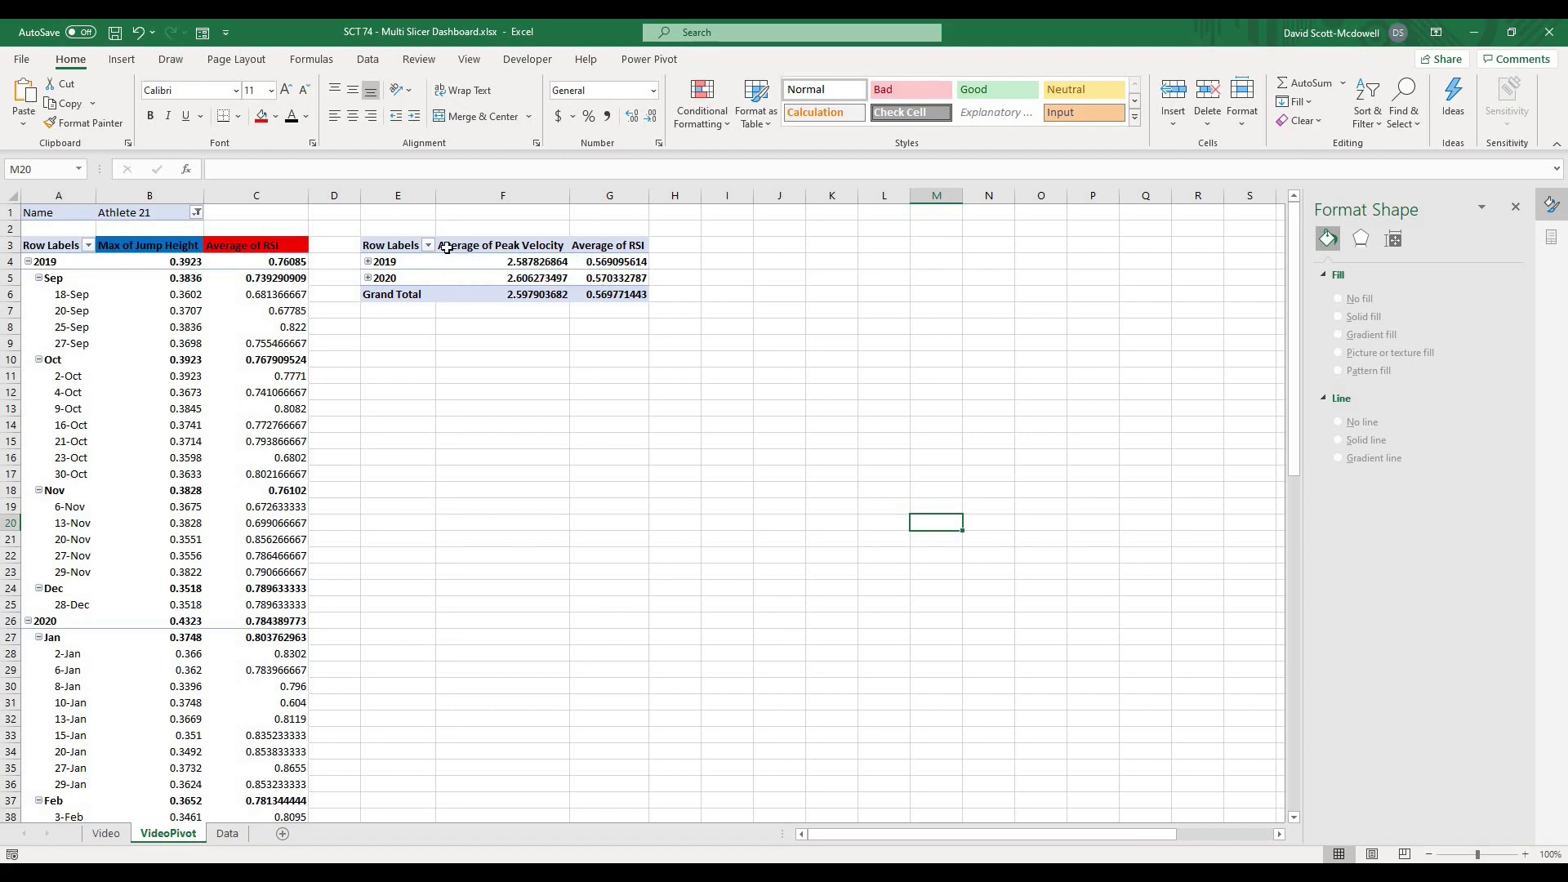
# Insert a Line with Markers PivotChart from the second PivotTable of average Peak Velocity and RSI.
pyautogui.click(448, 239)
pyautogui.click(530, 408)
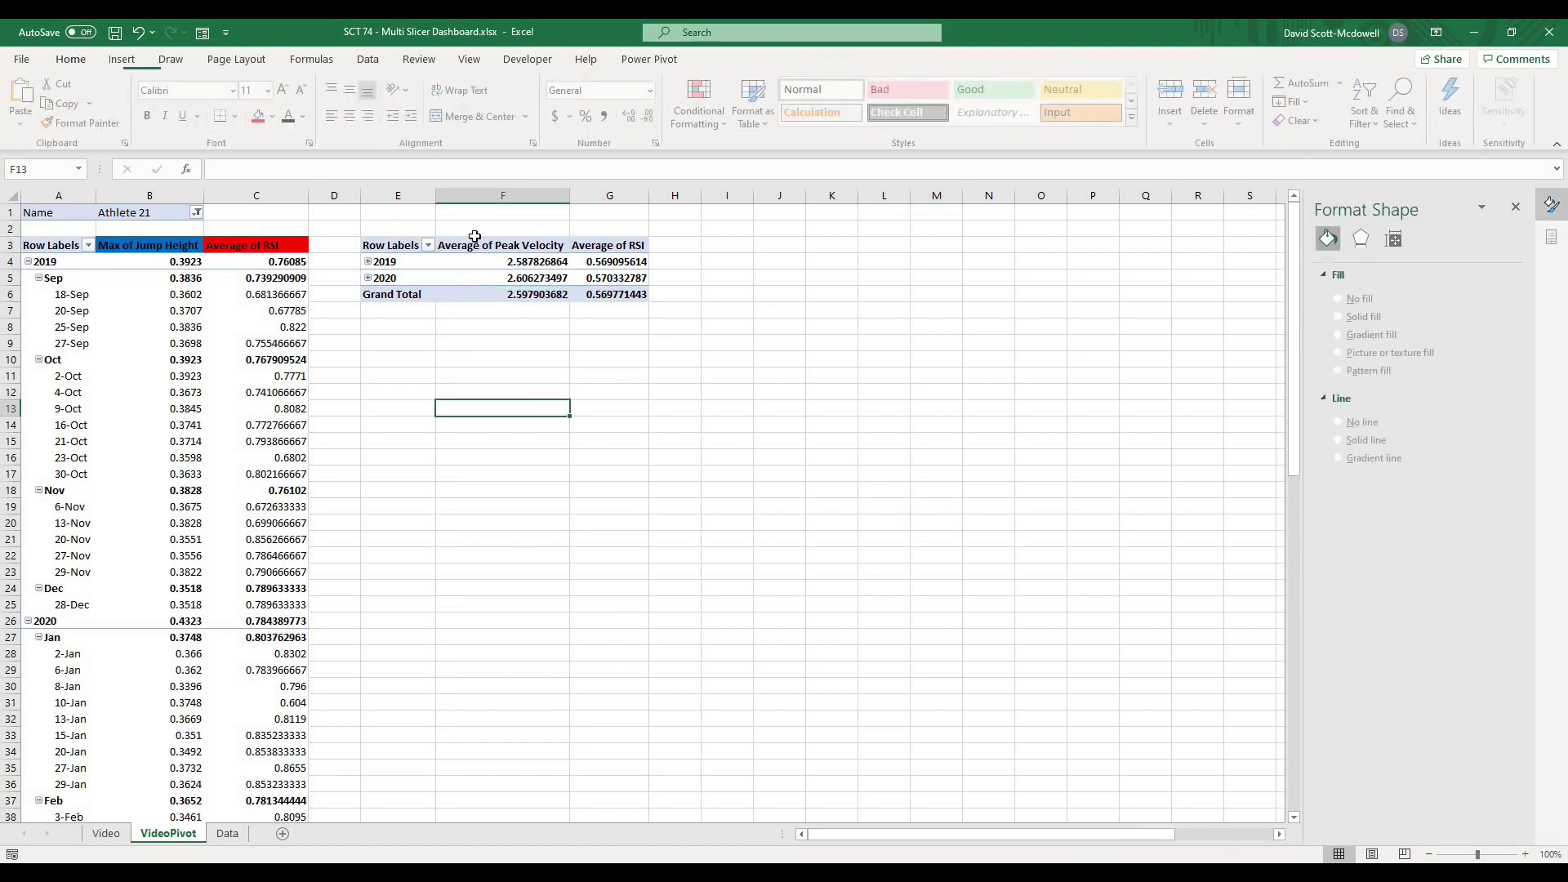
pyautogui.click(448, 247)
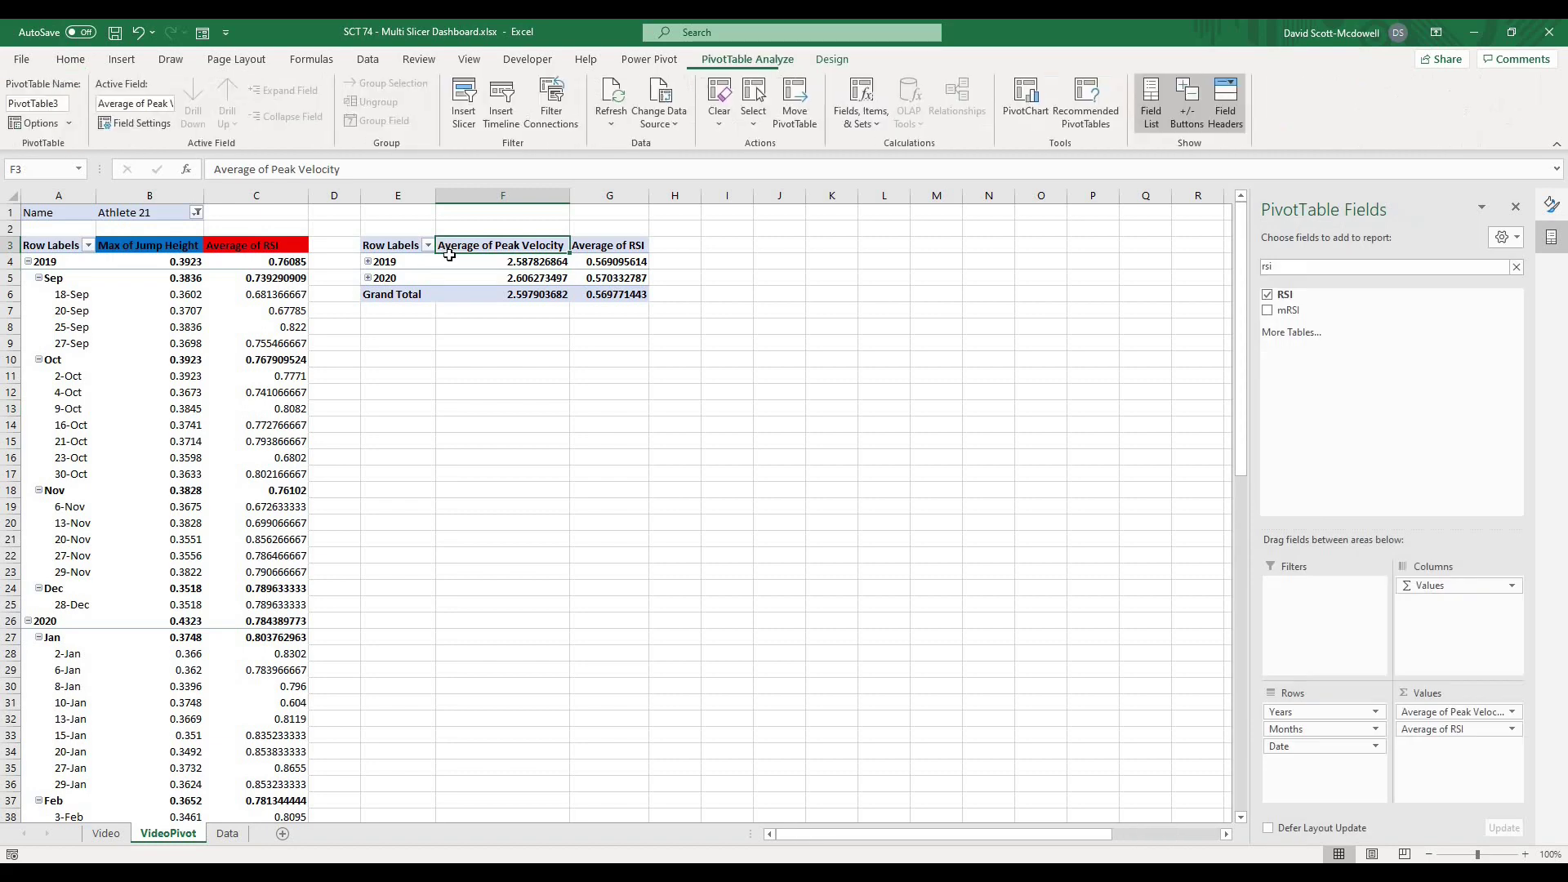
pyautogui.click(485, 264)
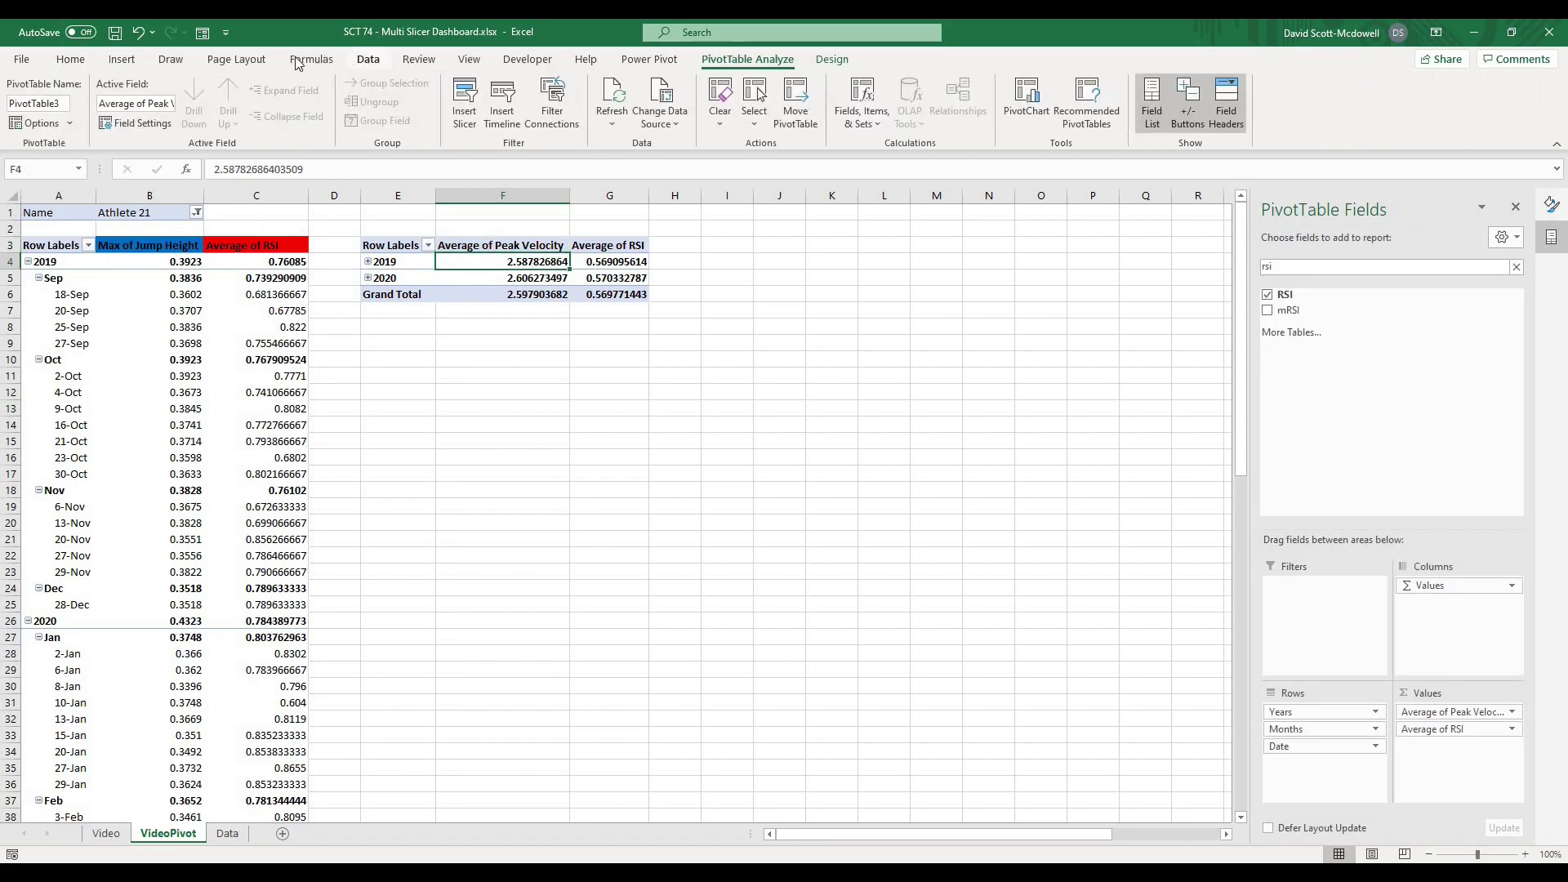
pyautogui.click(121, 59)
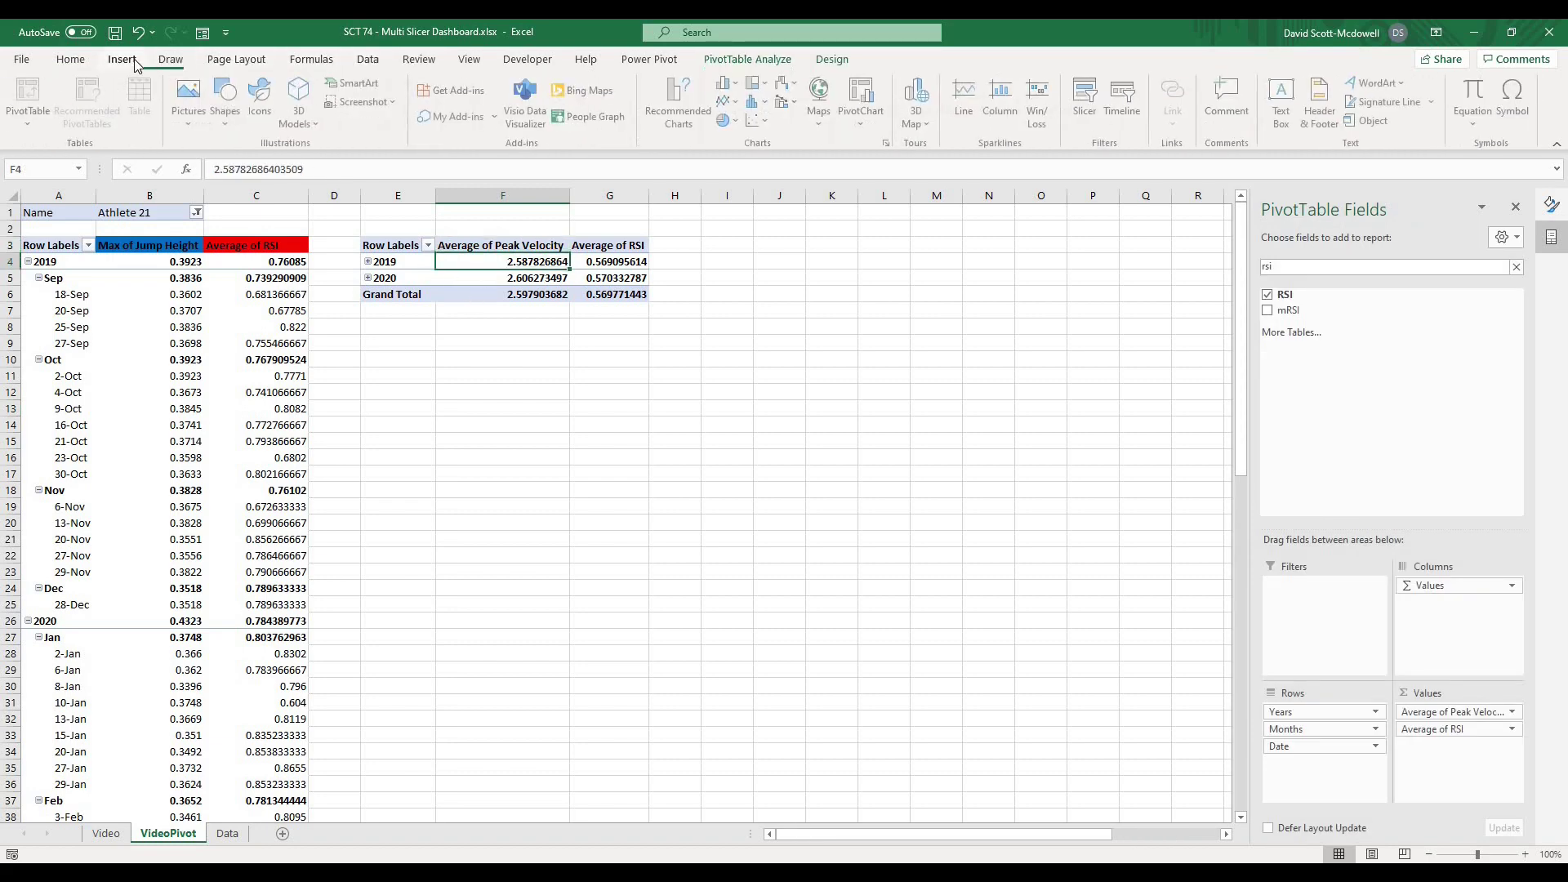
pyautogui.click(685, 113)
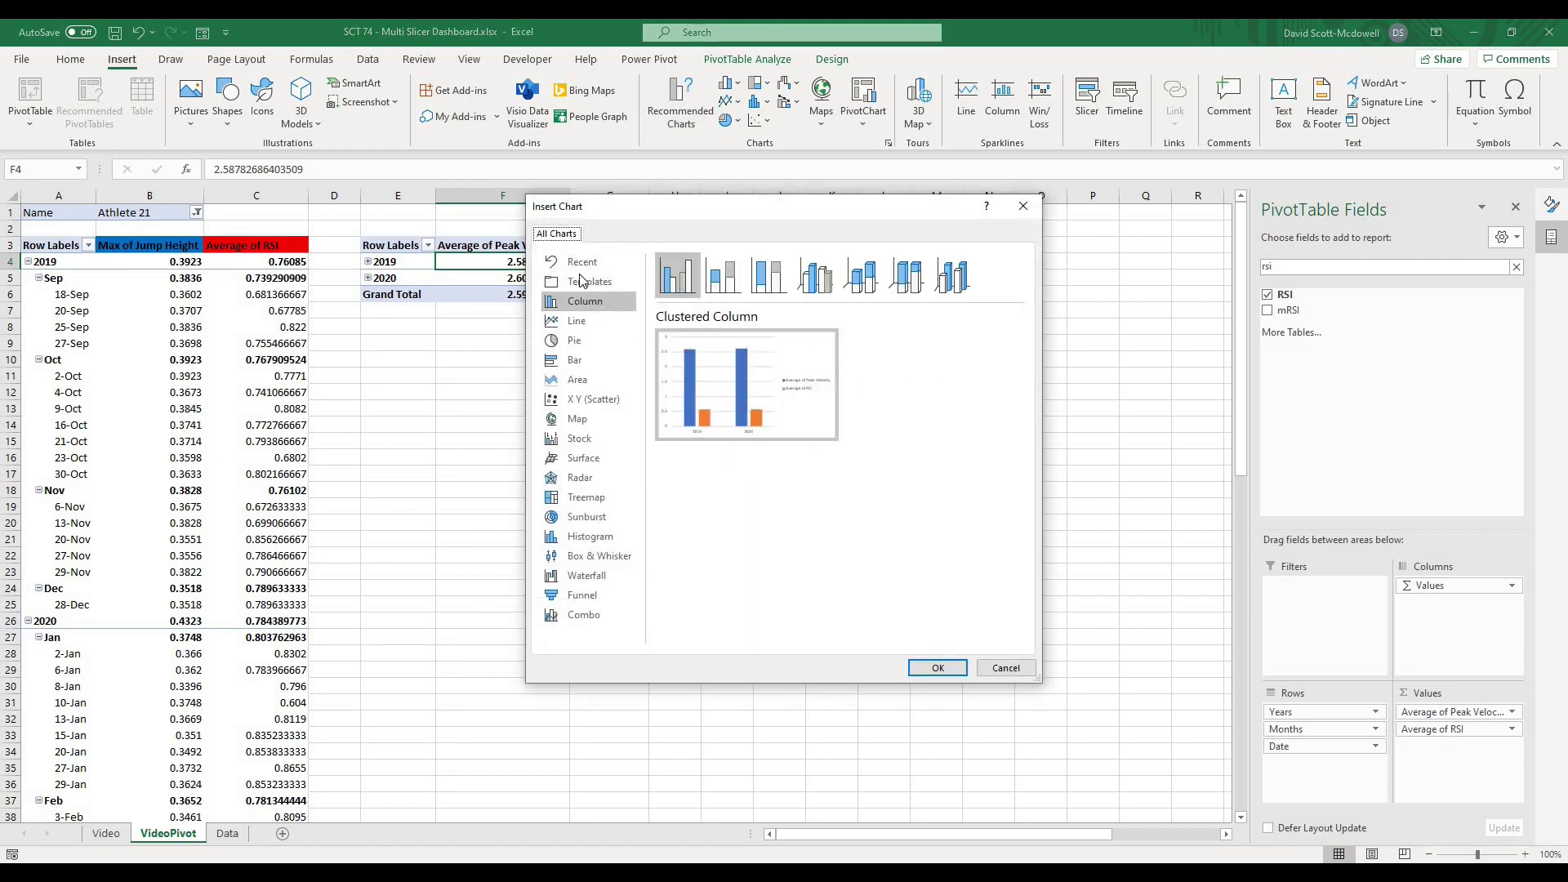
pyautogui.click(577, 321)
pyautogui.moveTo(773, 398)
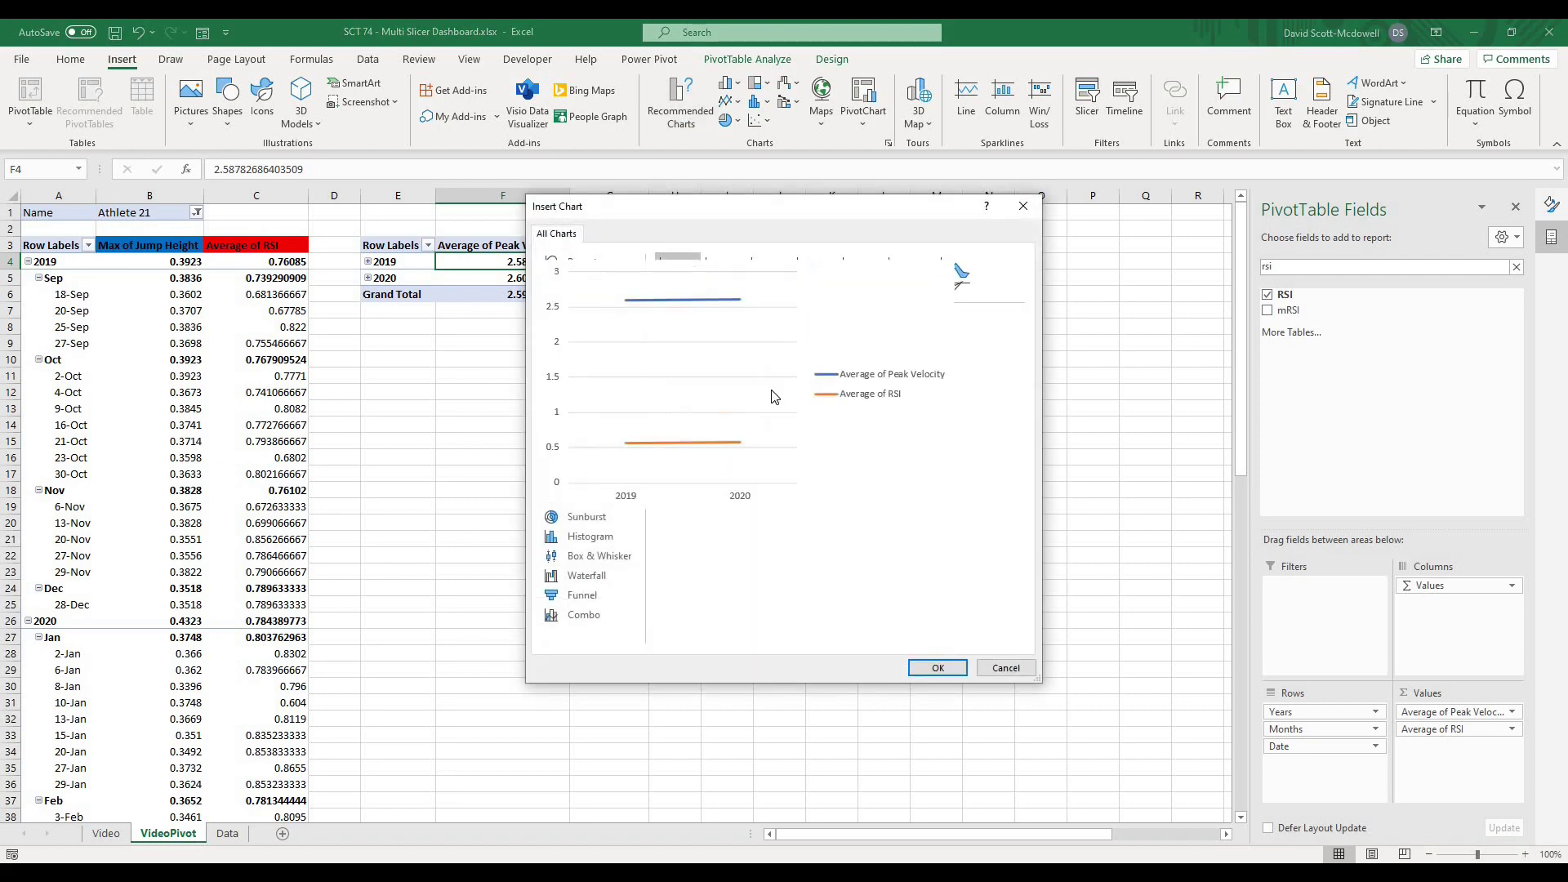
pyautogui.click(830, 288)
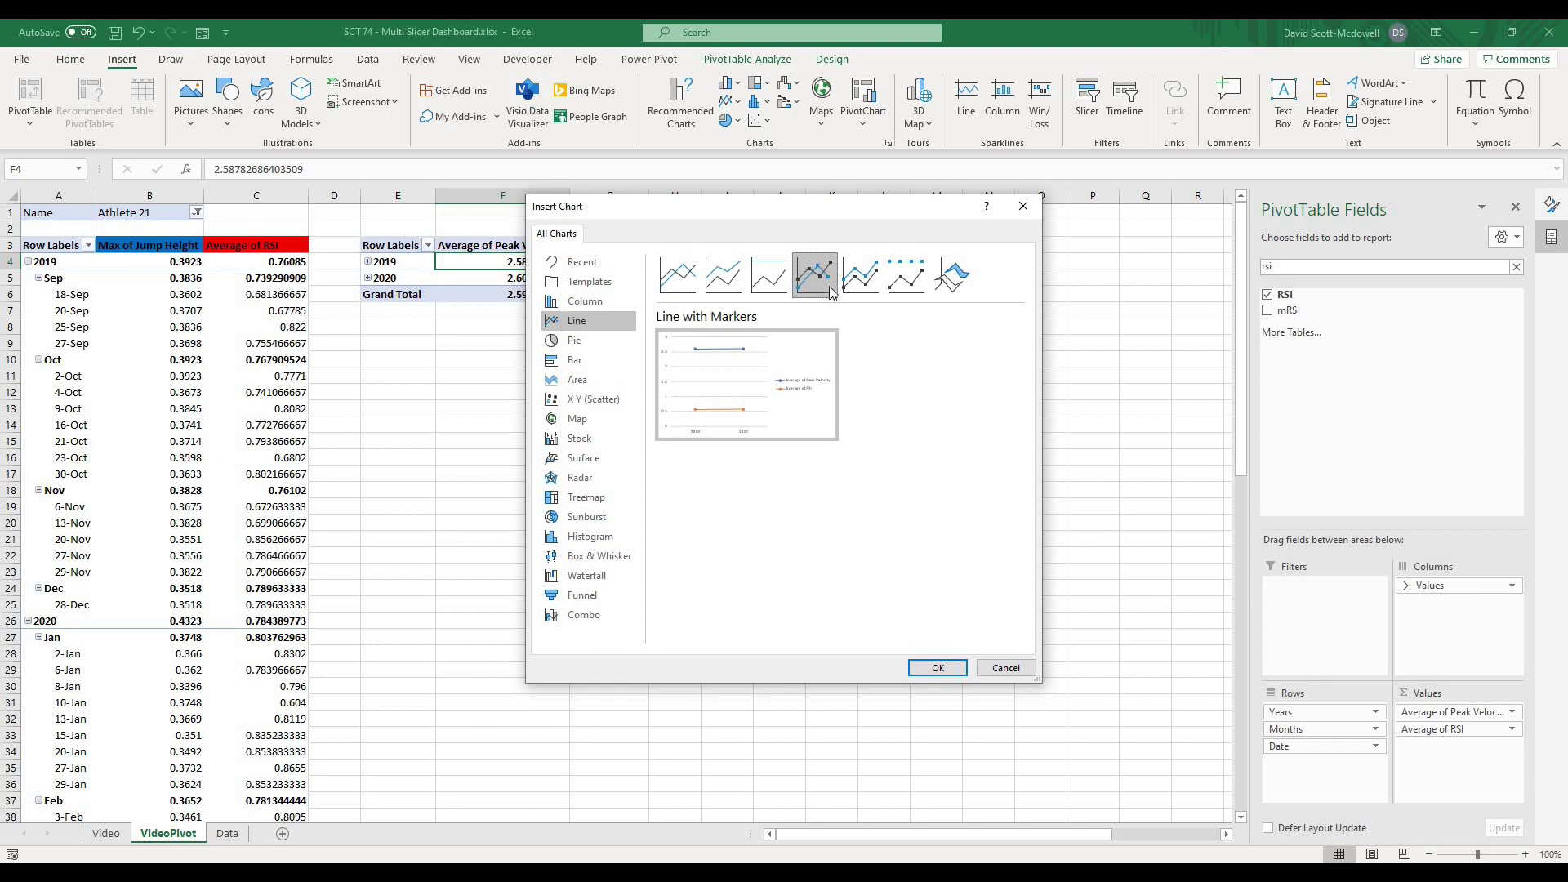
pyautogui.click(917, 666)
# Expand the new chart's date axis to individual dates and place the chart beside the second PivotTable.
pyautogui.moveTo(714, 424); pyautogui.dragTo(796, 404)
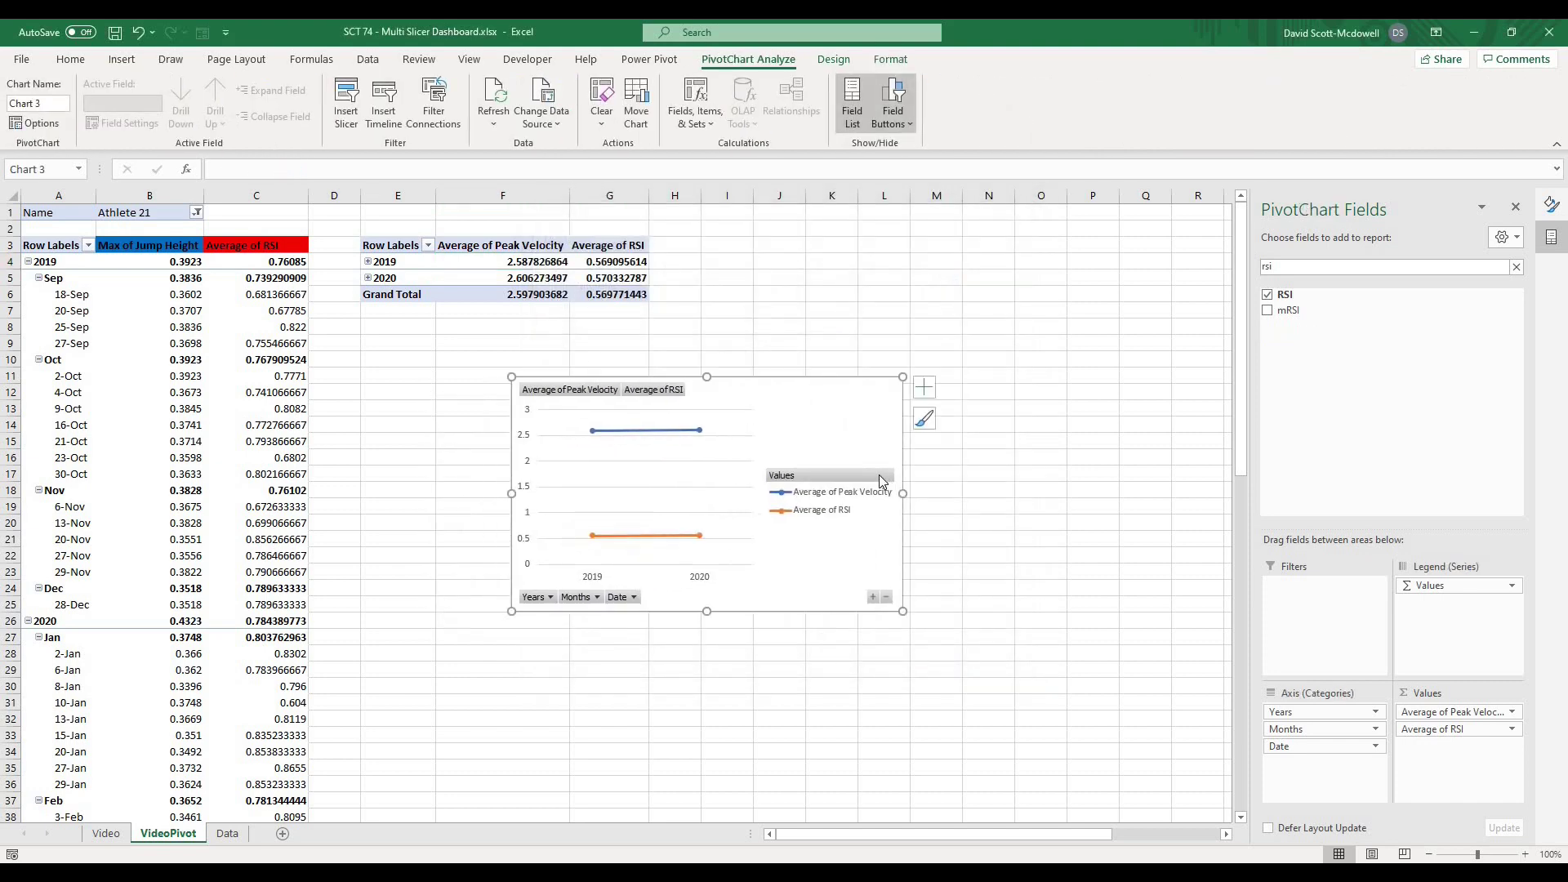
pyautogui.click(873, 598)
pyautogui.click(873, 599)
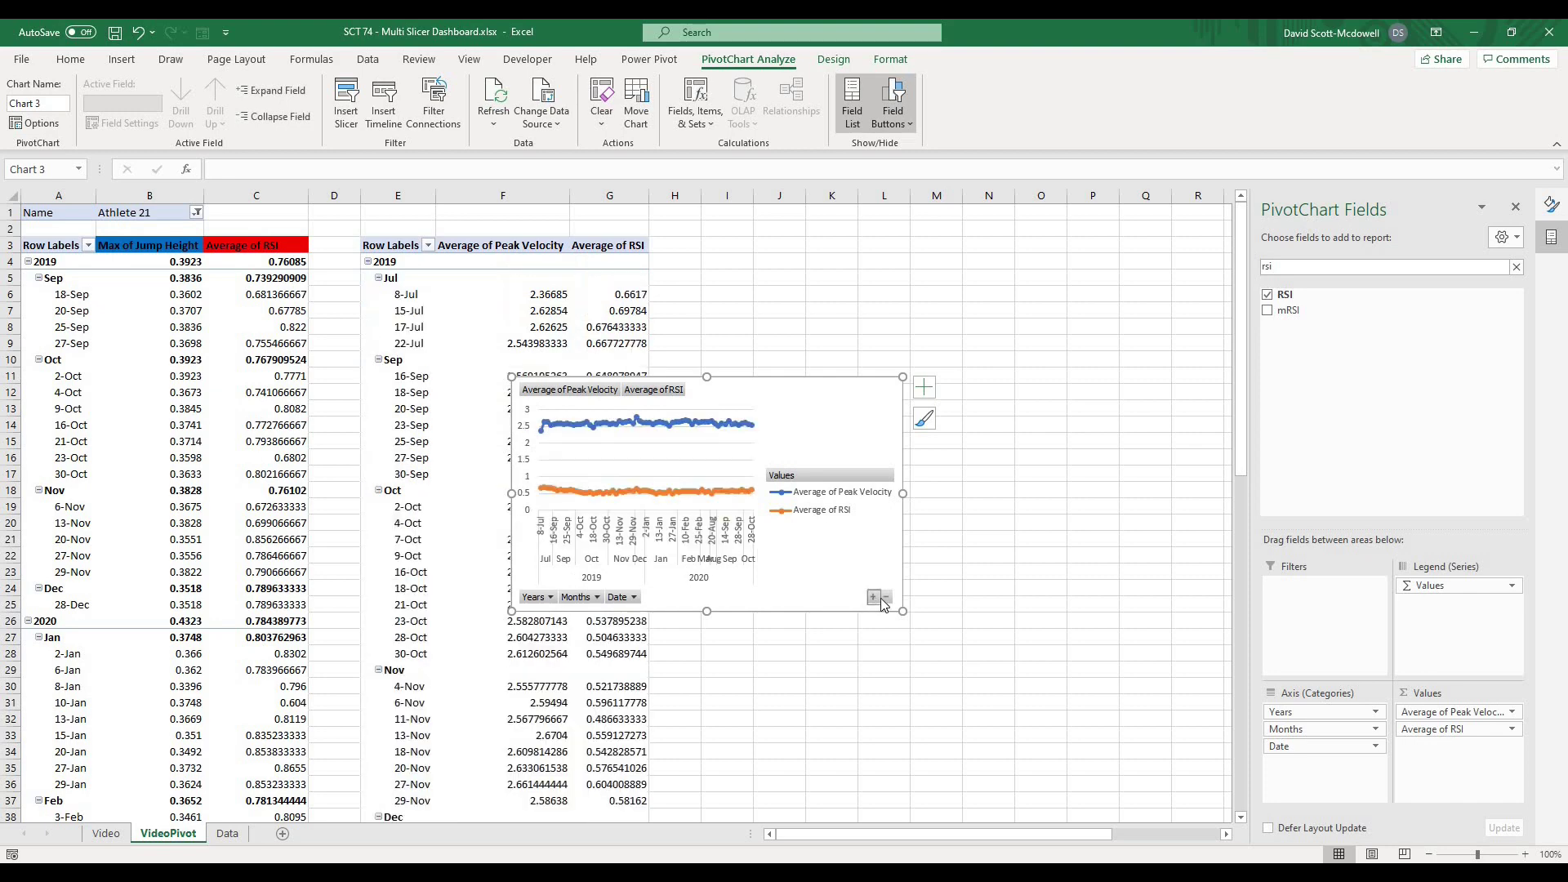
pyautogui.click(887, 599)
pyautogui.click(887, 599)
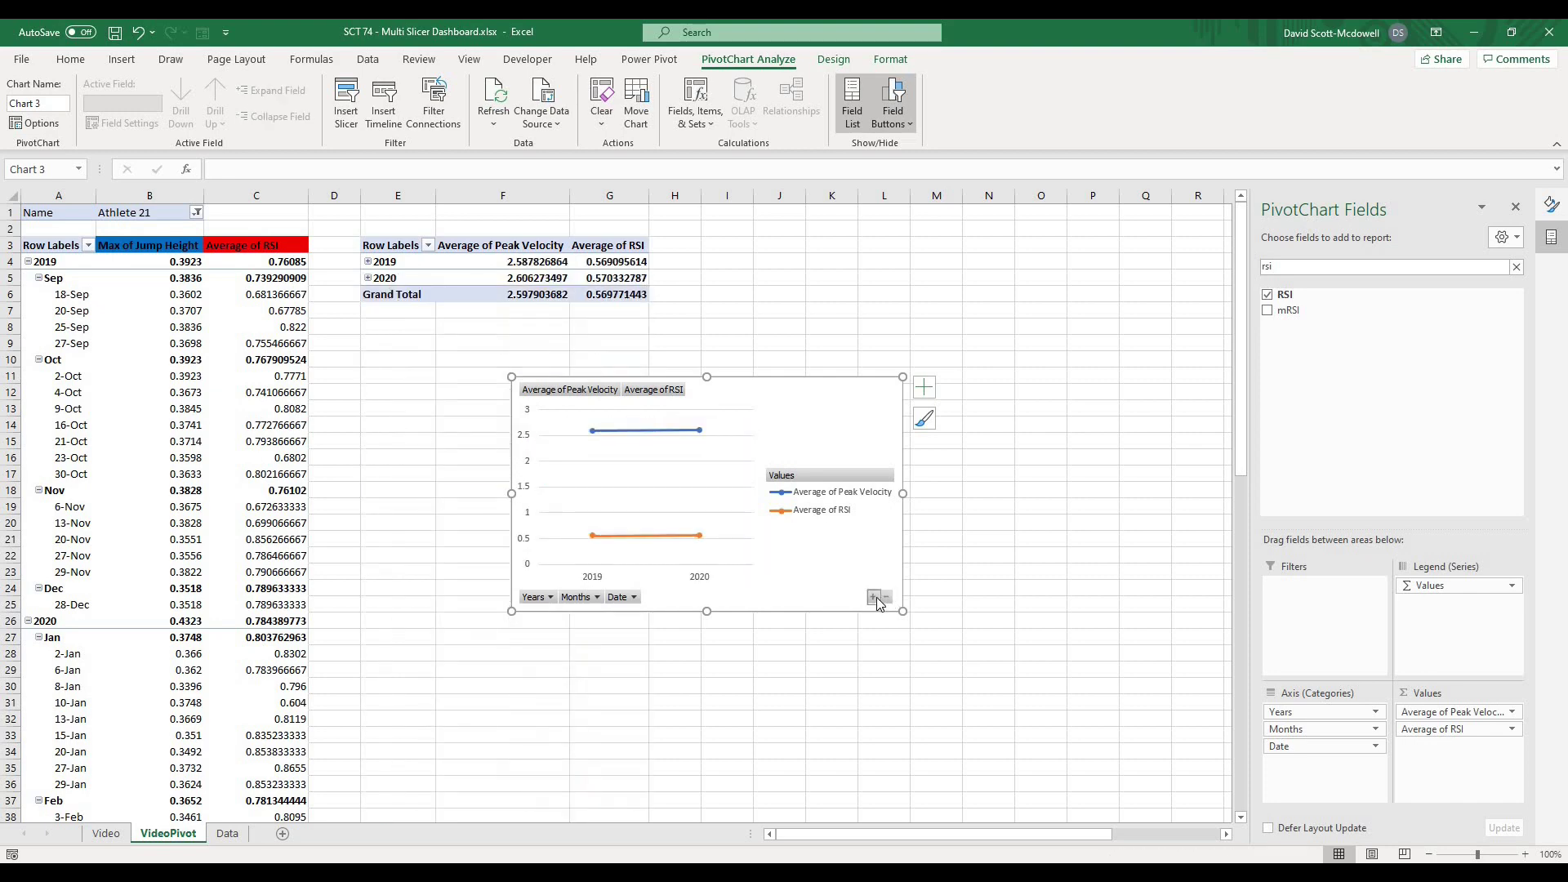
pyautogui.click(873, 599)
pyautogui.click(873, 599)
pyautogui.moveTo(809, 396); pyautogui.dragTo(999, 259)
pyautogui.click(479, 365)
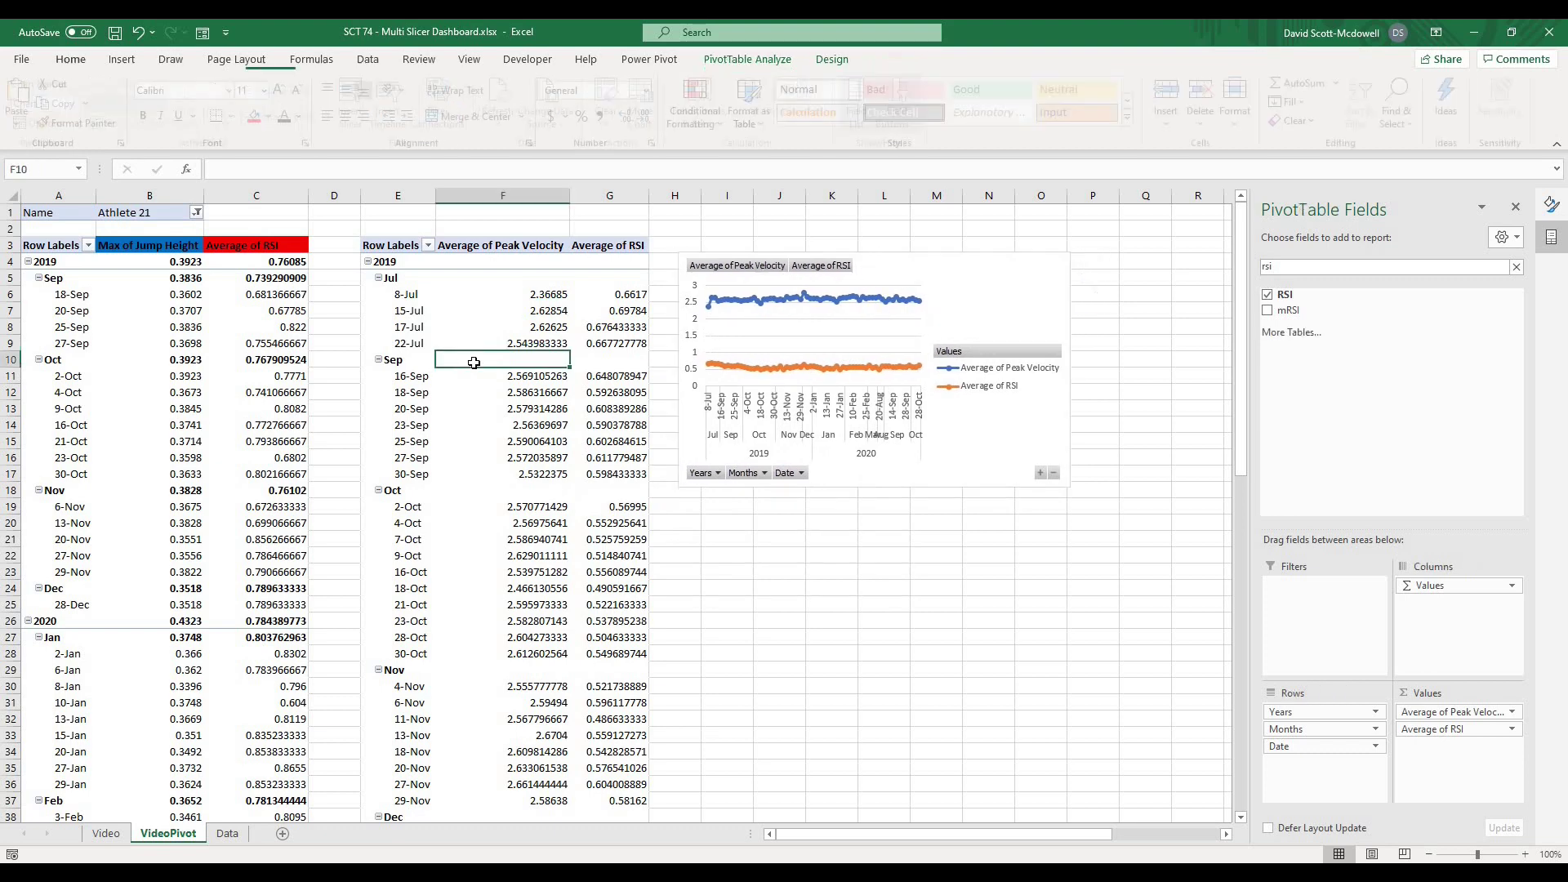
pyautogui.click(496, 337)
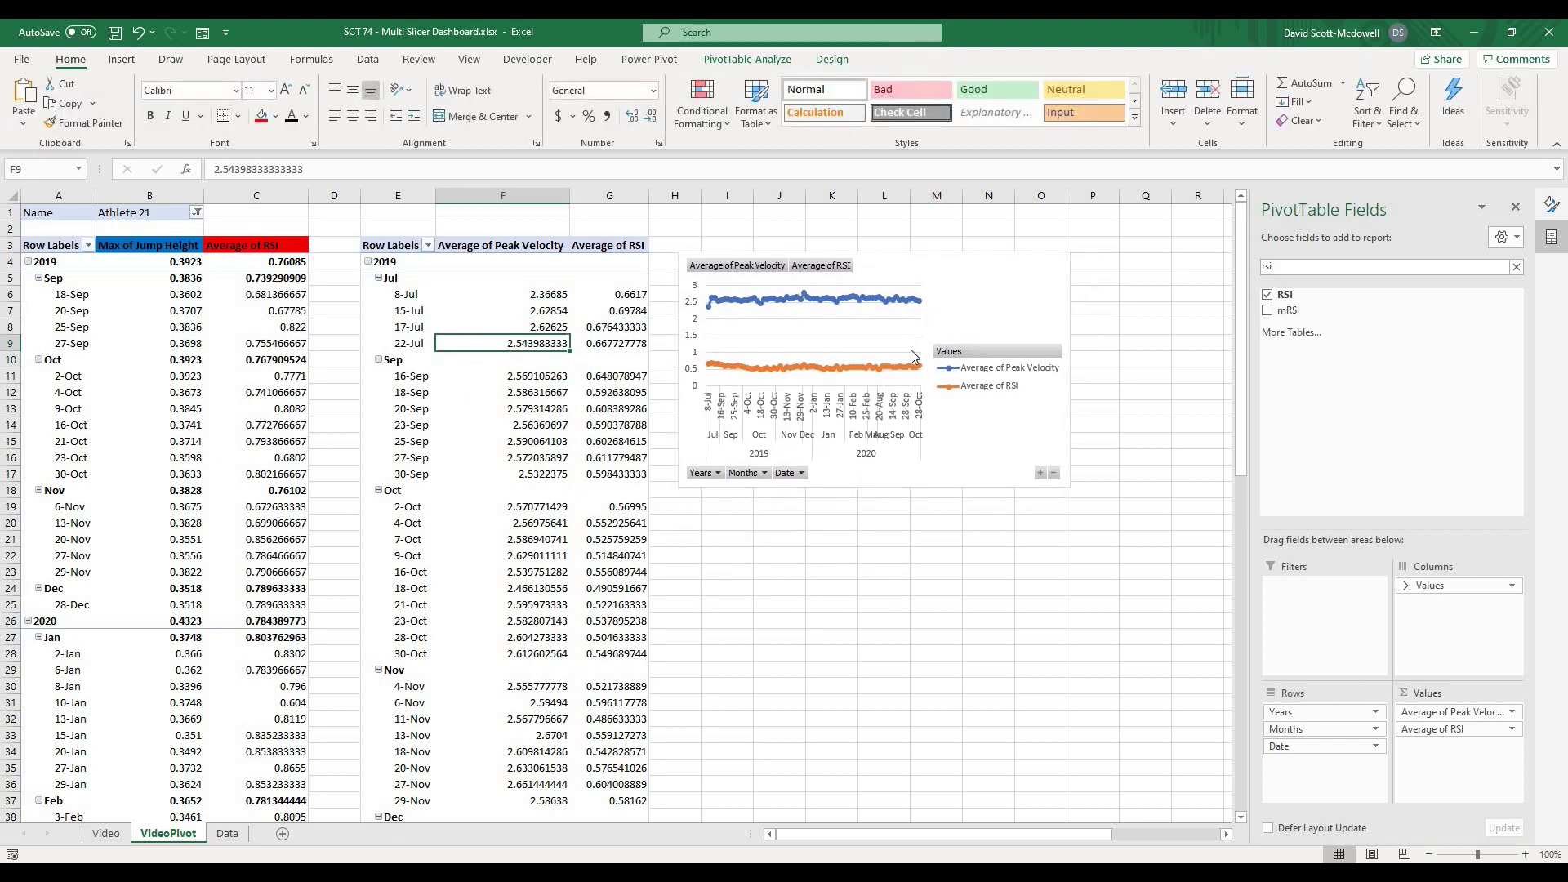
pyautogui.click(893, 572)
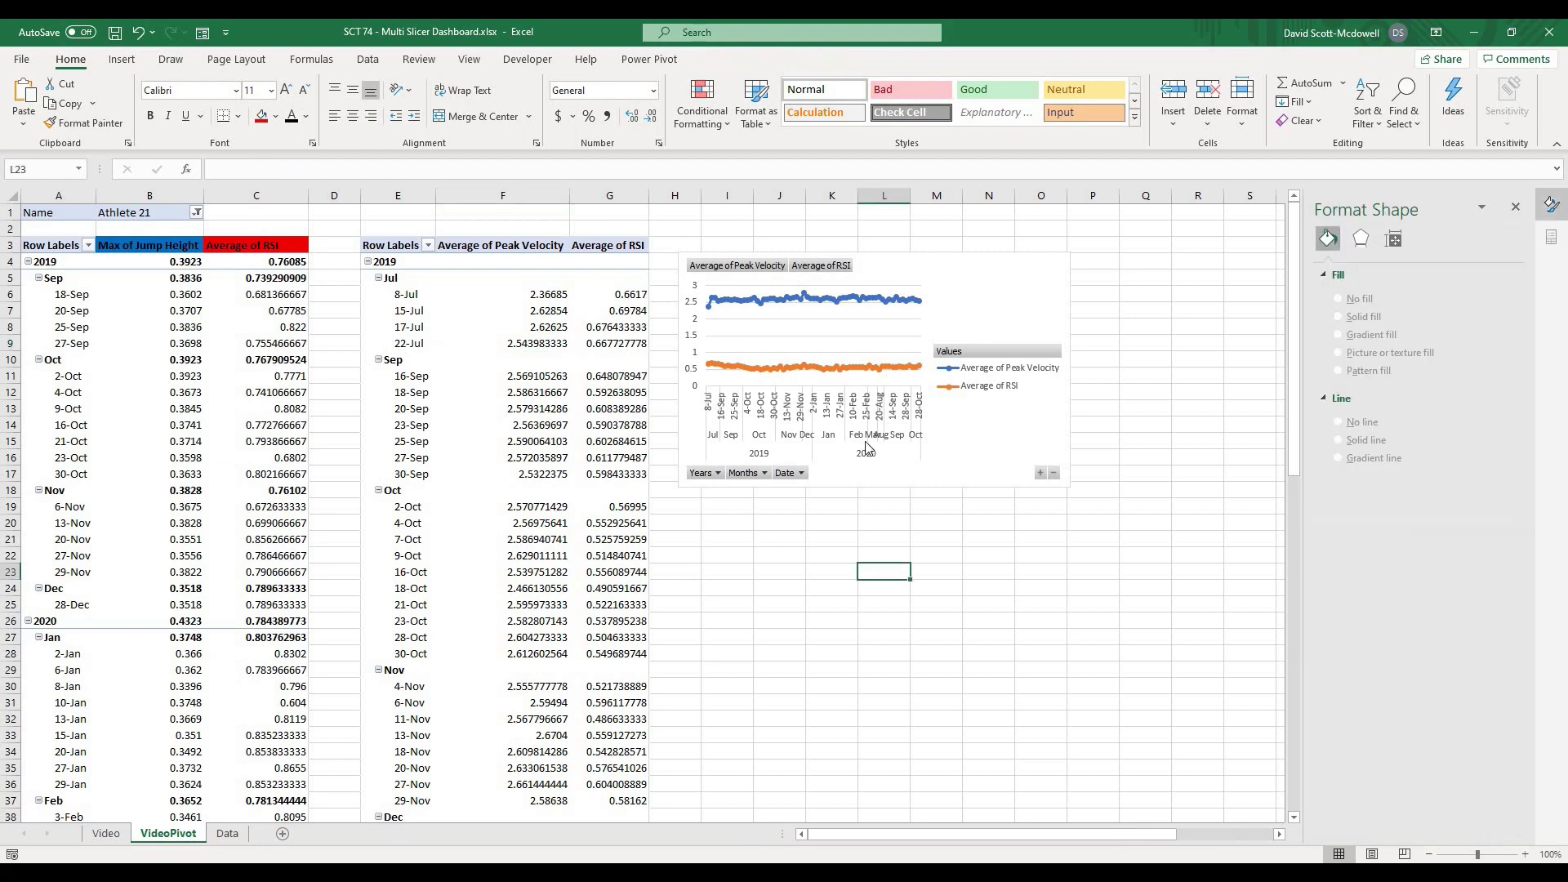
pyautogui.click(539, 297)
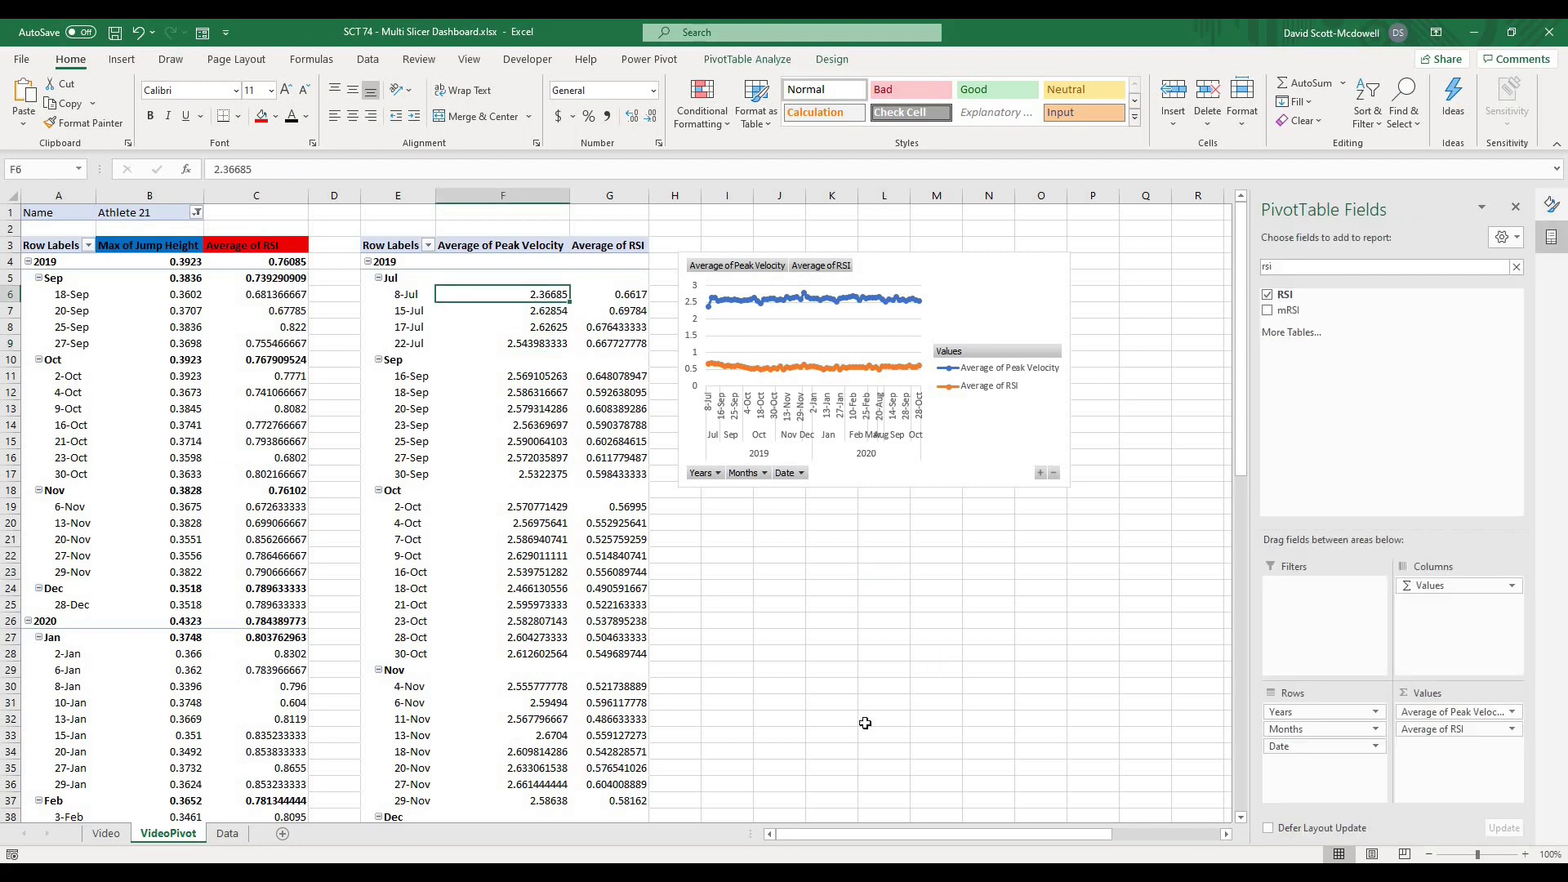
# Move the Name slicer close to the Peak Velocity and RSI chart and nudge the chart toward its PivotTable.
pyautogui.moveTo(836, 835); pyautogui.dragTo(940, 836)
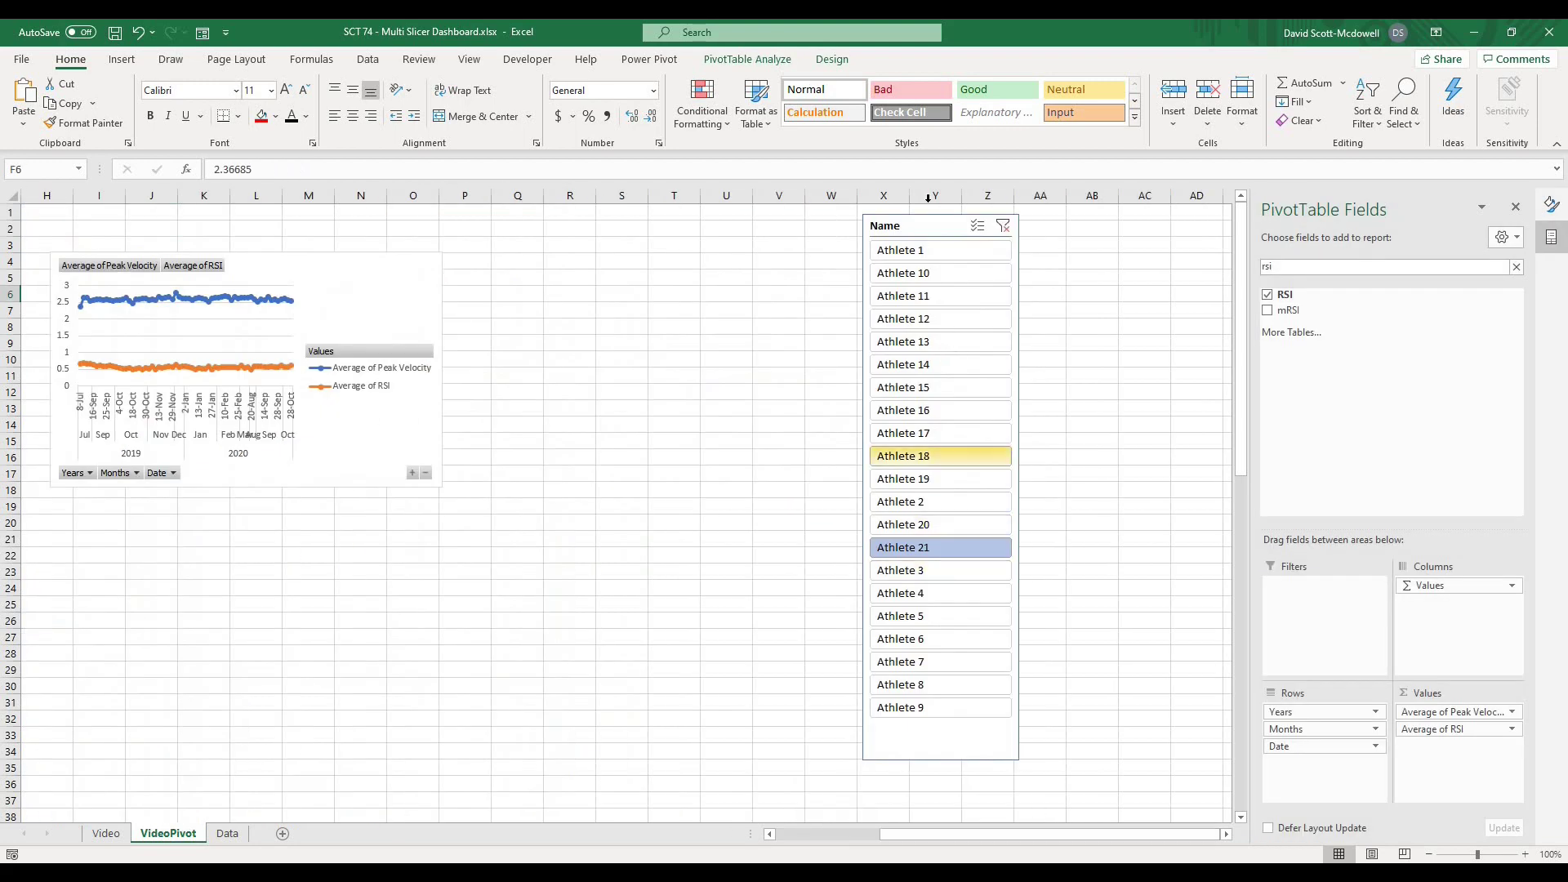
pyautogui.click(916, 228)
pyautogui.moveTo(915, 228); pyautogui.dragTo(453, 231)
pyautogui.moveTo(960, 843); pyautogui.dragTo(856, 841)
pyautogui.moveTo(938, 275); pyautogui.dragTo(903, 268)
# Examine the Name slicer's report connections to see how the PivotTables are named and which are connected.
pyautogui.click(1107, 250)
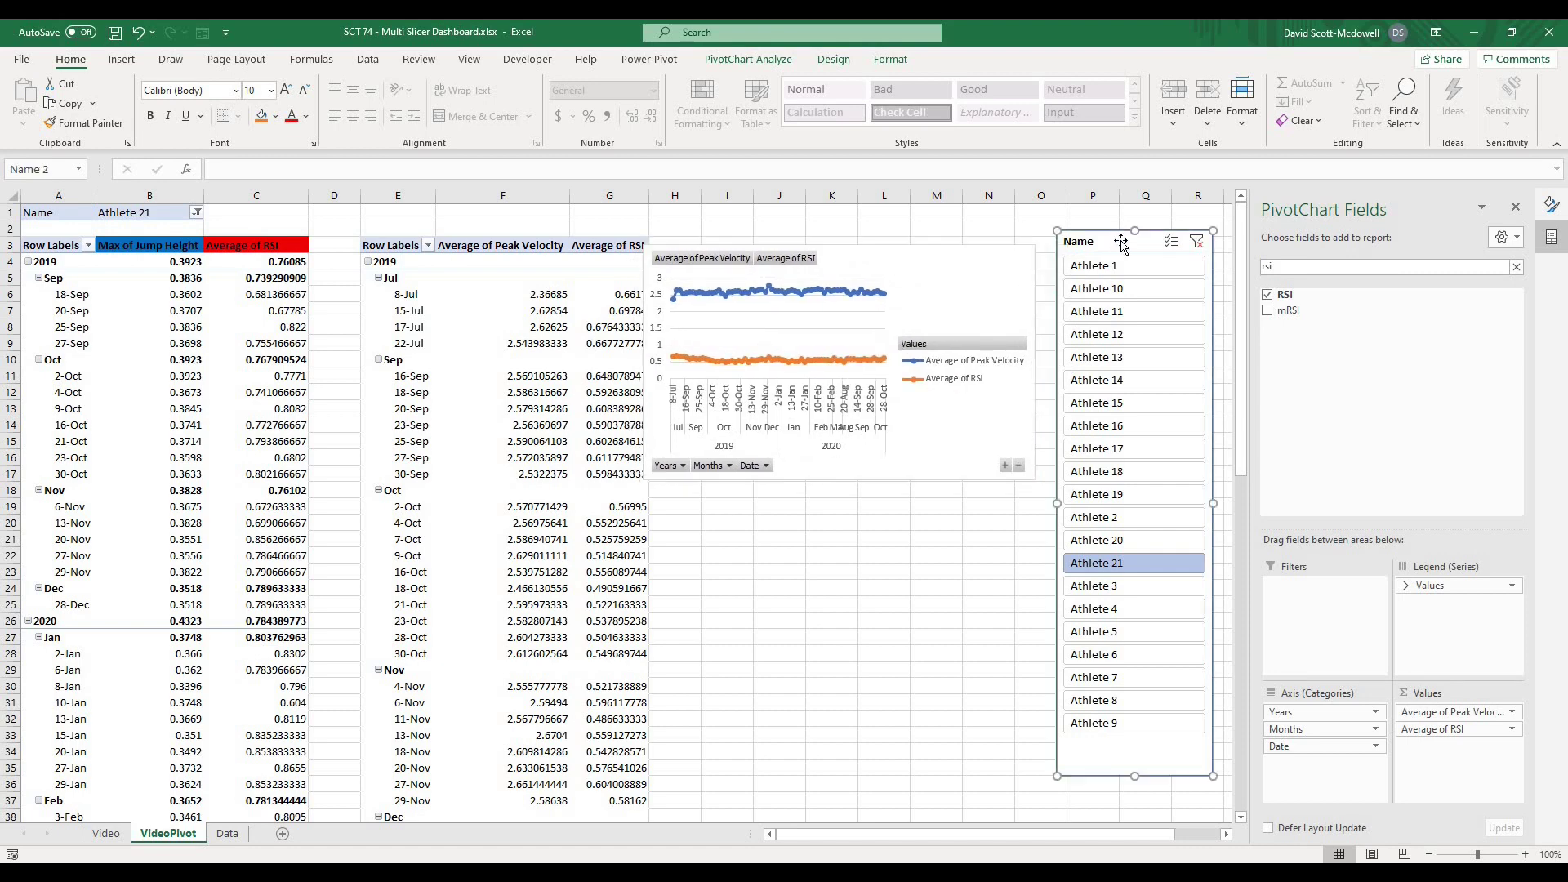
pyautogui.rightClick(1123, 248)
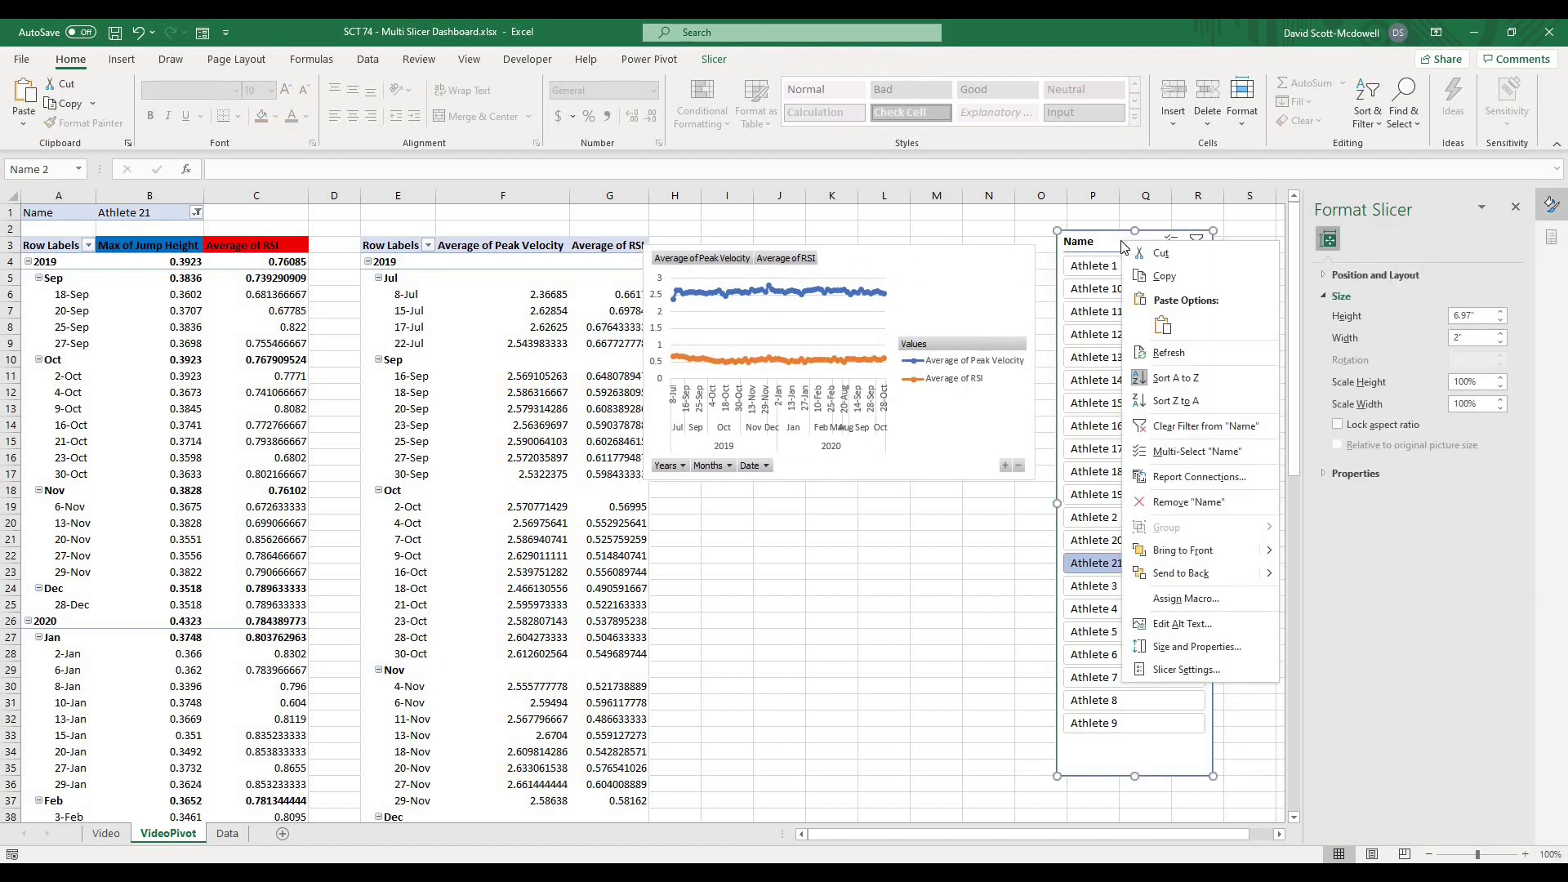
pyautogui.click(1154, 478)
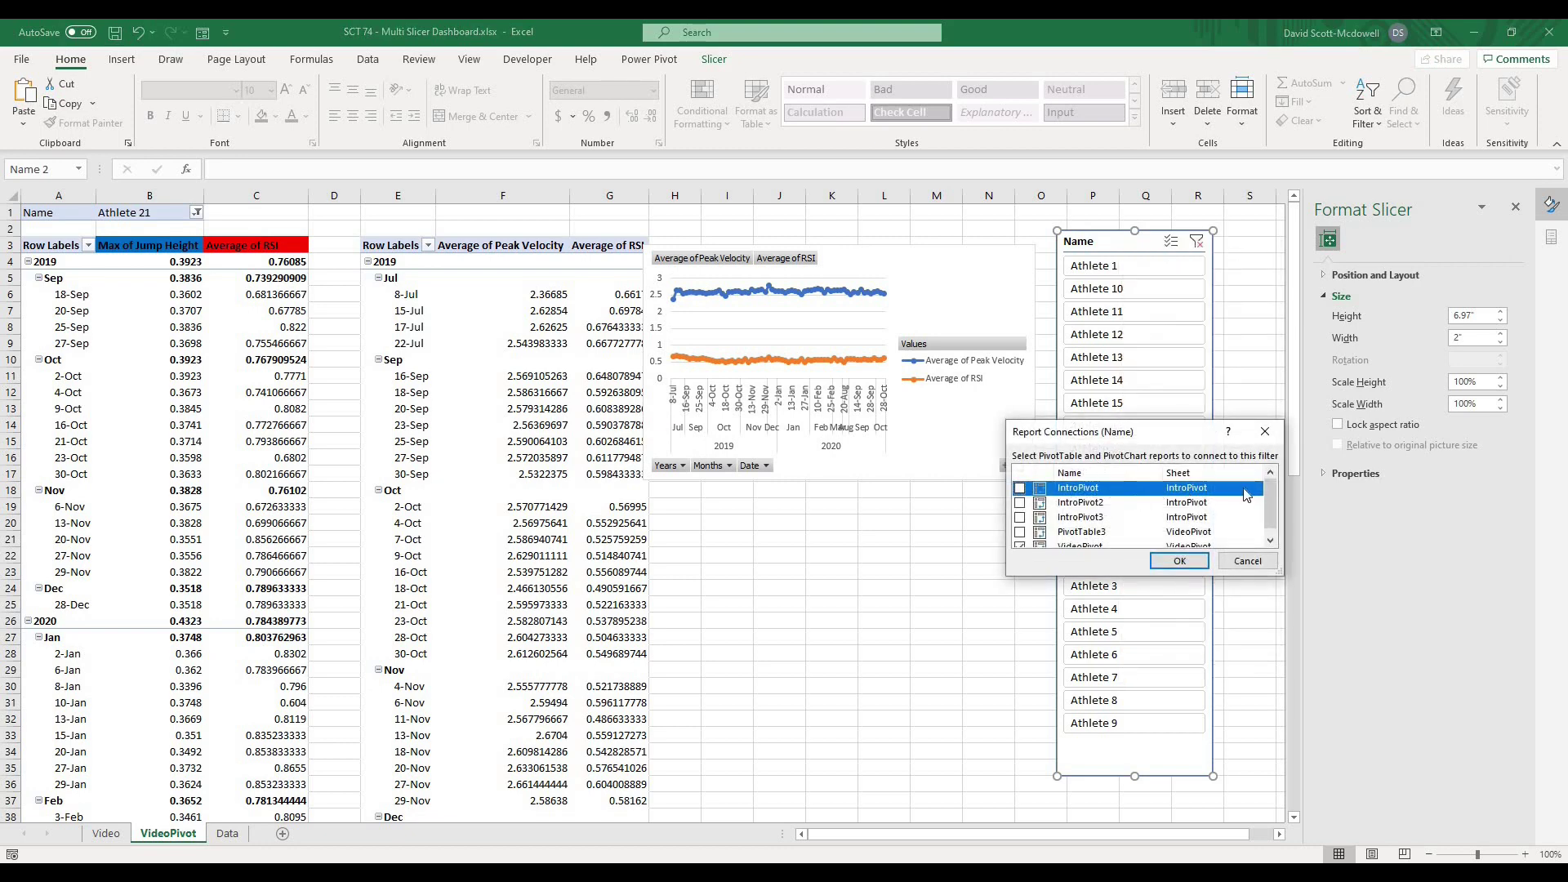
pyautogui.scroll(-1, 1270, 507)
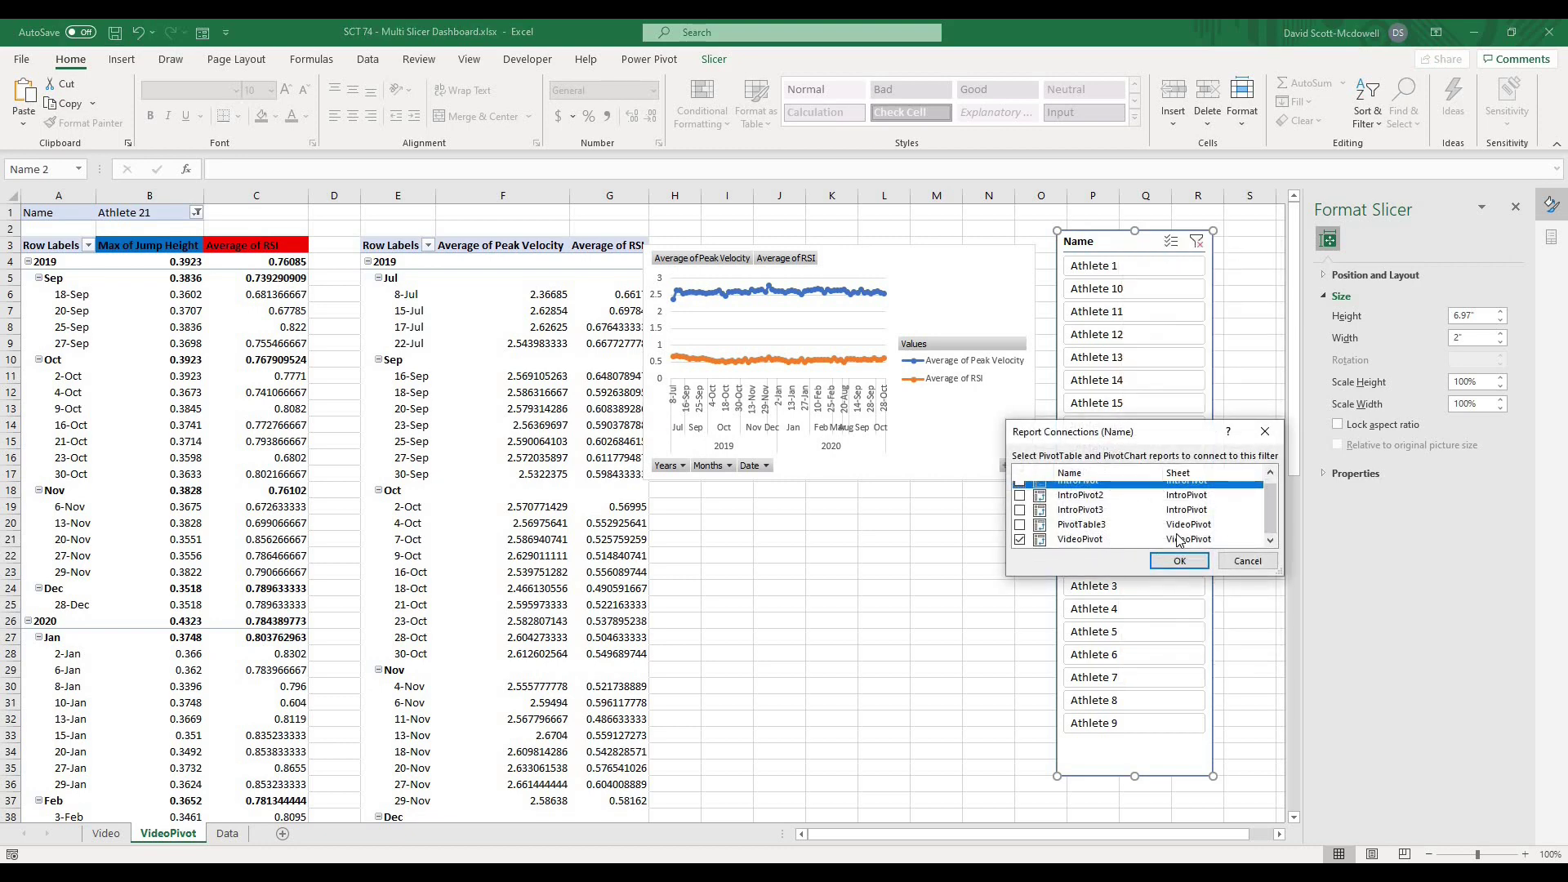
pyautogui.moveTo(1271, 521); pyautogui.dragTo(1266, 499)
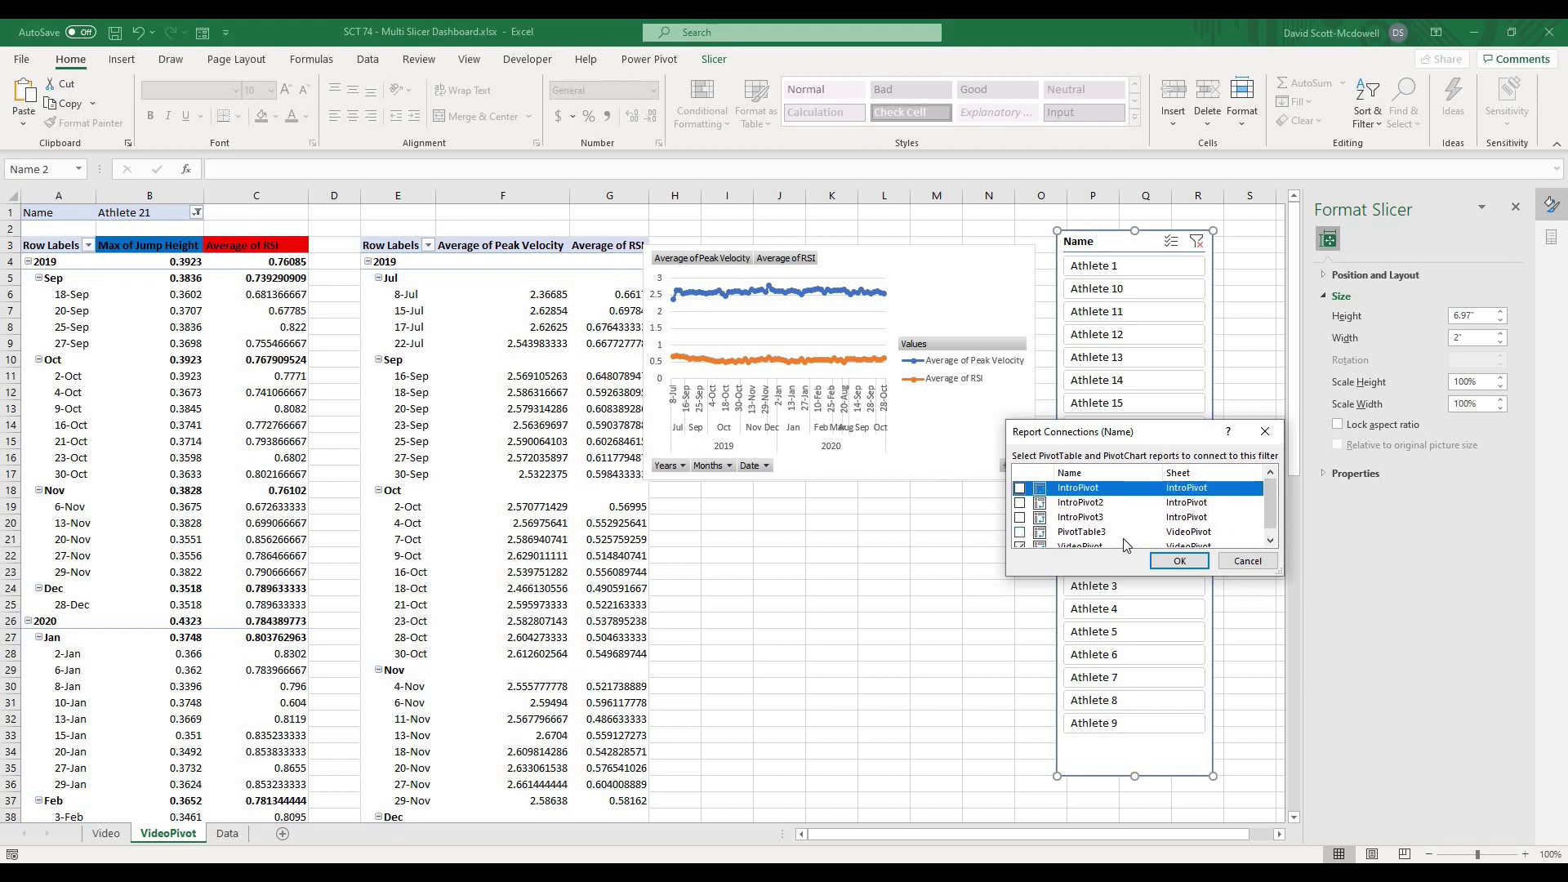
pyautogui.click(1179, 561)
# Rename the second PivotTable VideoPivot2.
pyautogui.click(531, 325)
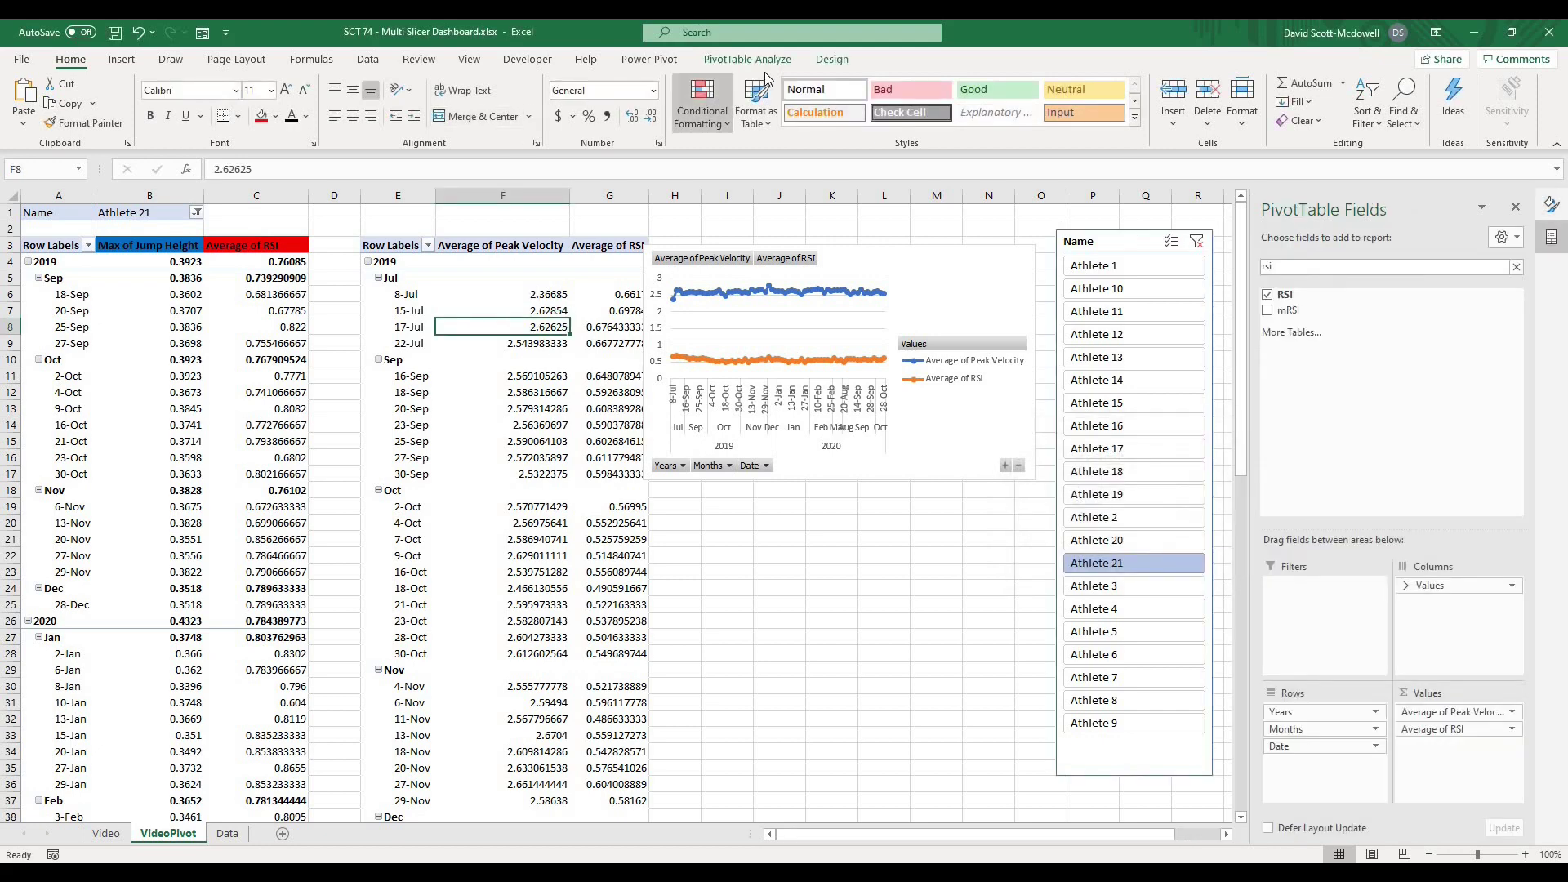
pyautogui.click(748, 60)
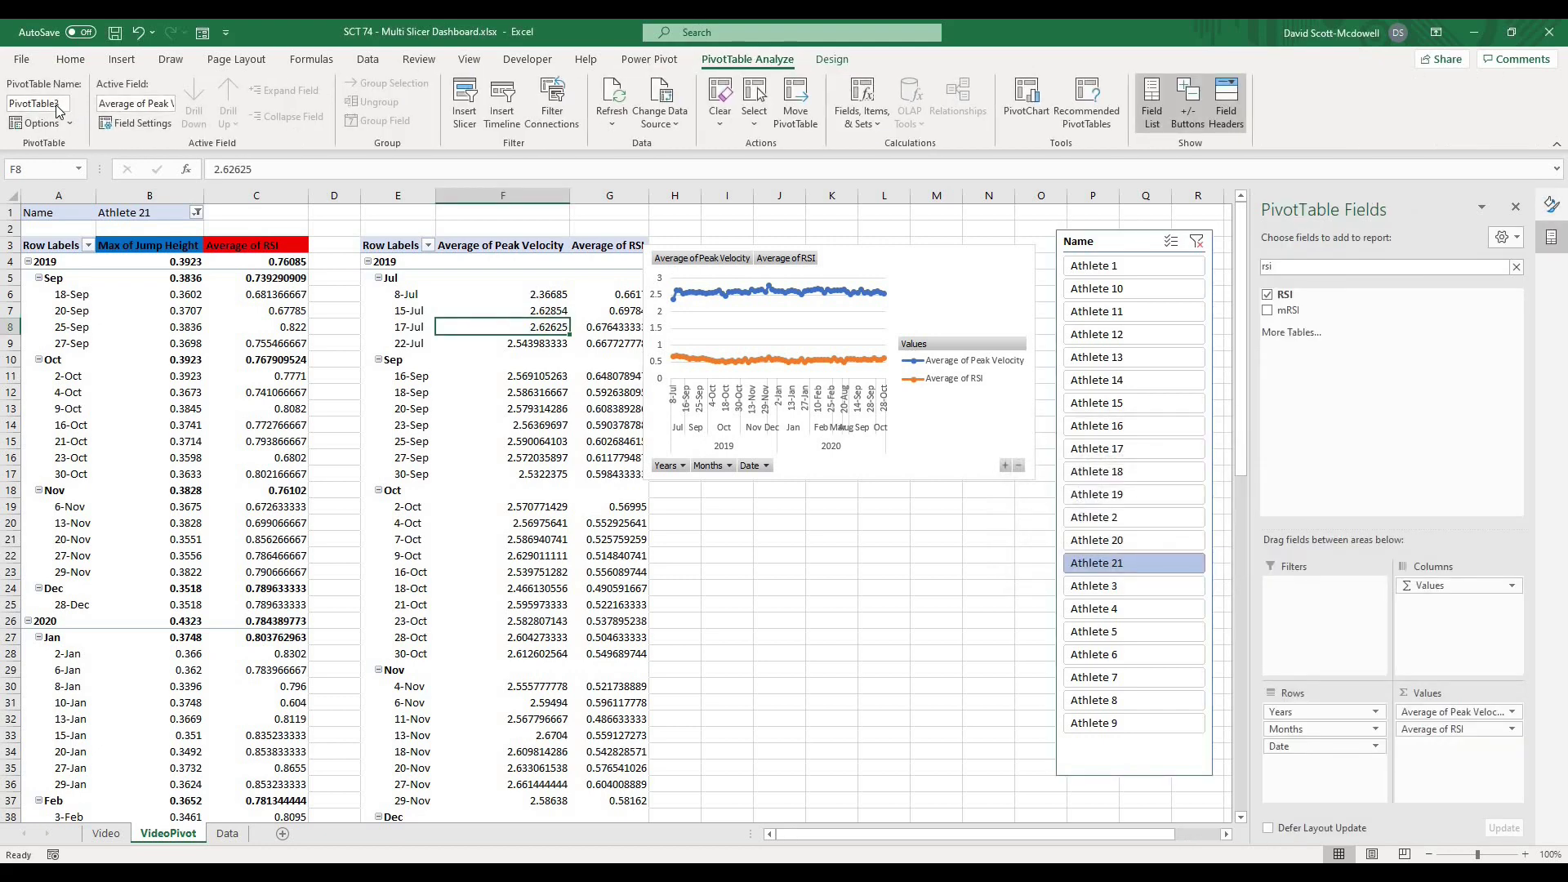
pyautogui.click(58, 104)
pyautogui.write('Video')
pyautogui.press('Return')
pyautogui.click(956, 574)
# Connect the Name slicer to VideoPivot2 in addition to VideoPivot through its report connections.
pyautogui.click(1123, 245)
pyautogui.rightClick(1124, 245)
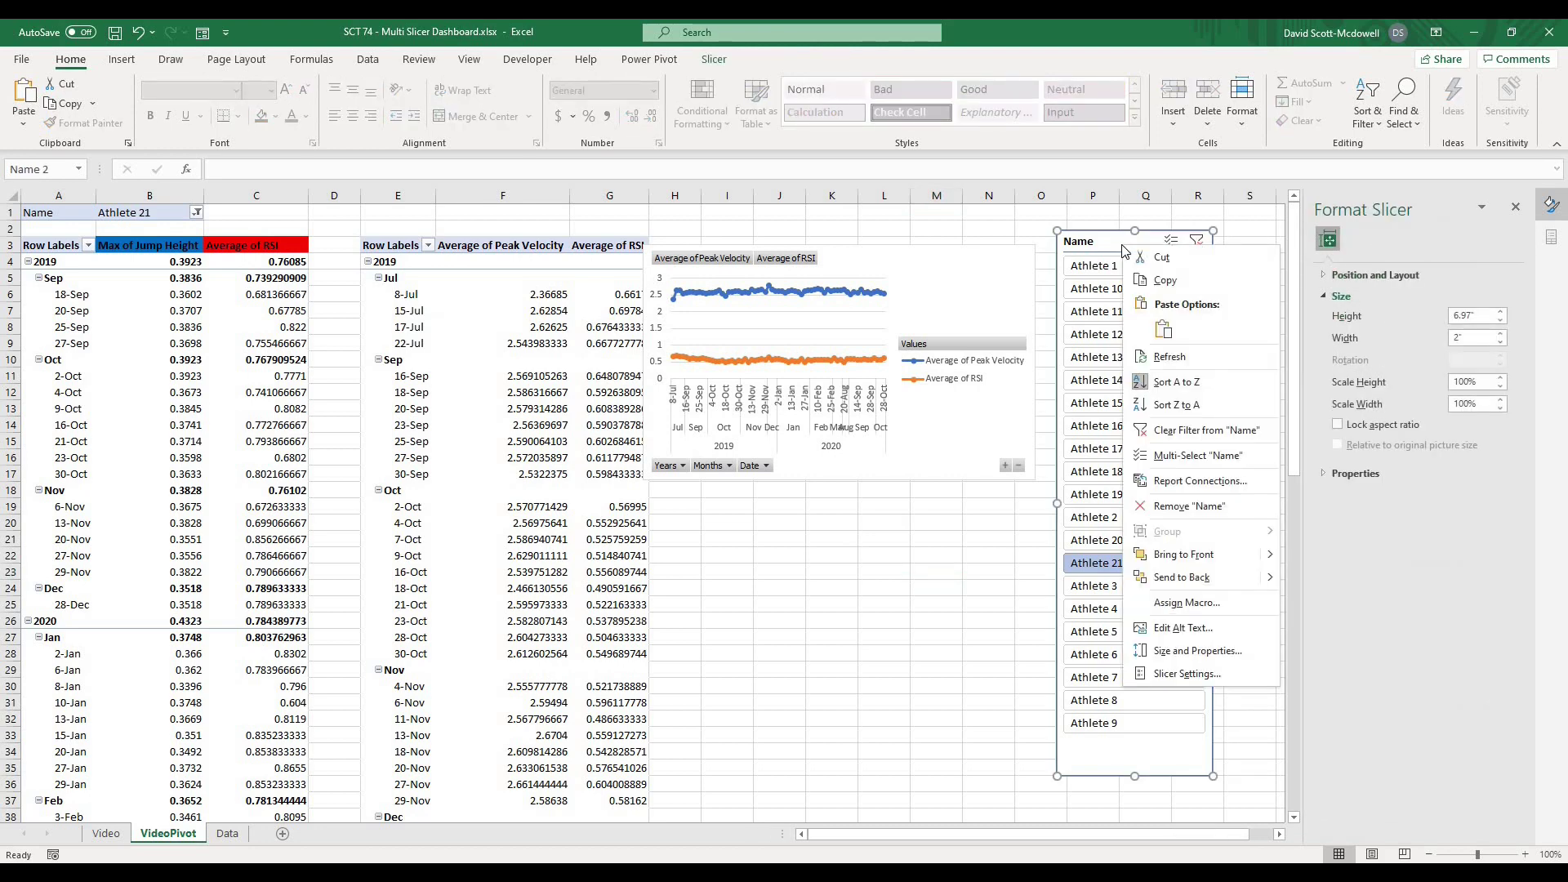
pyautogui.click(1167, 481)
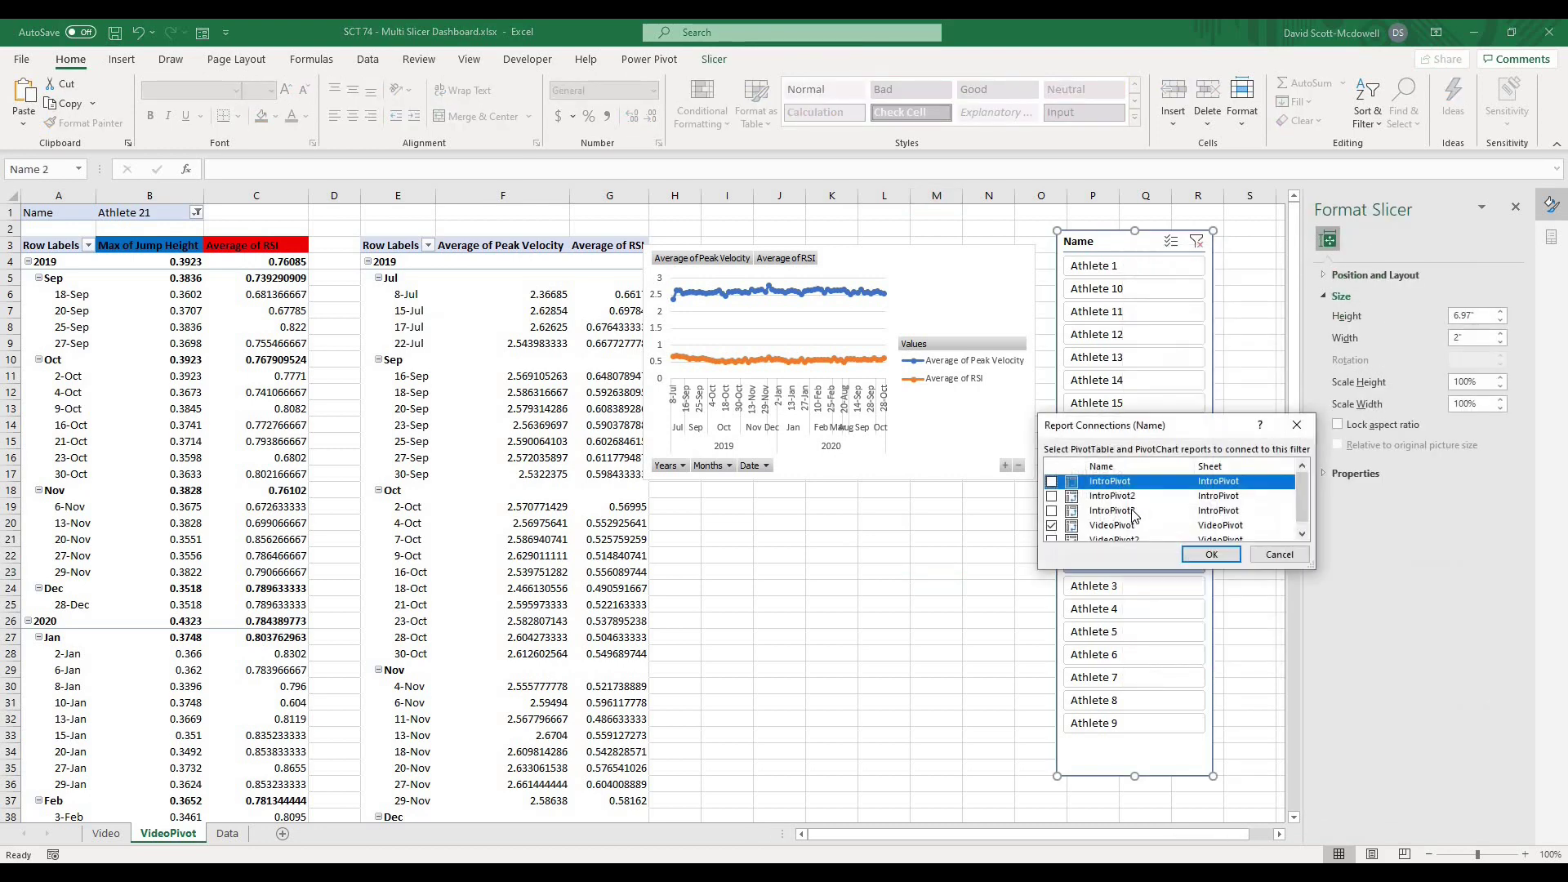
pyautogui.scroll(-1, 1147, 524)
pyautogui.click(1052, 533)
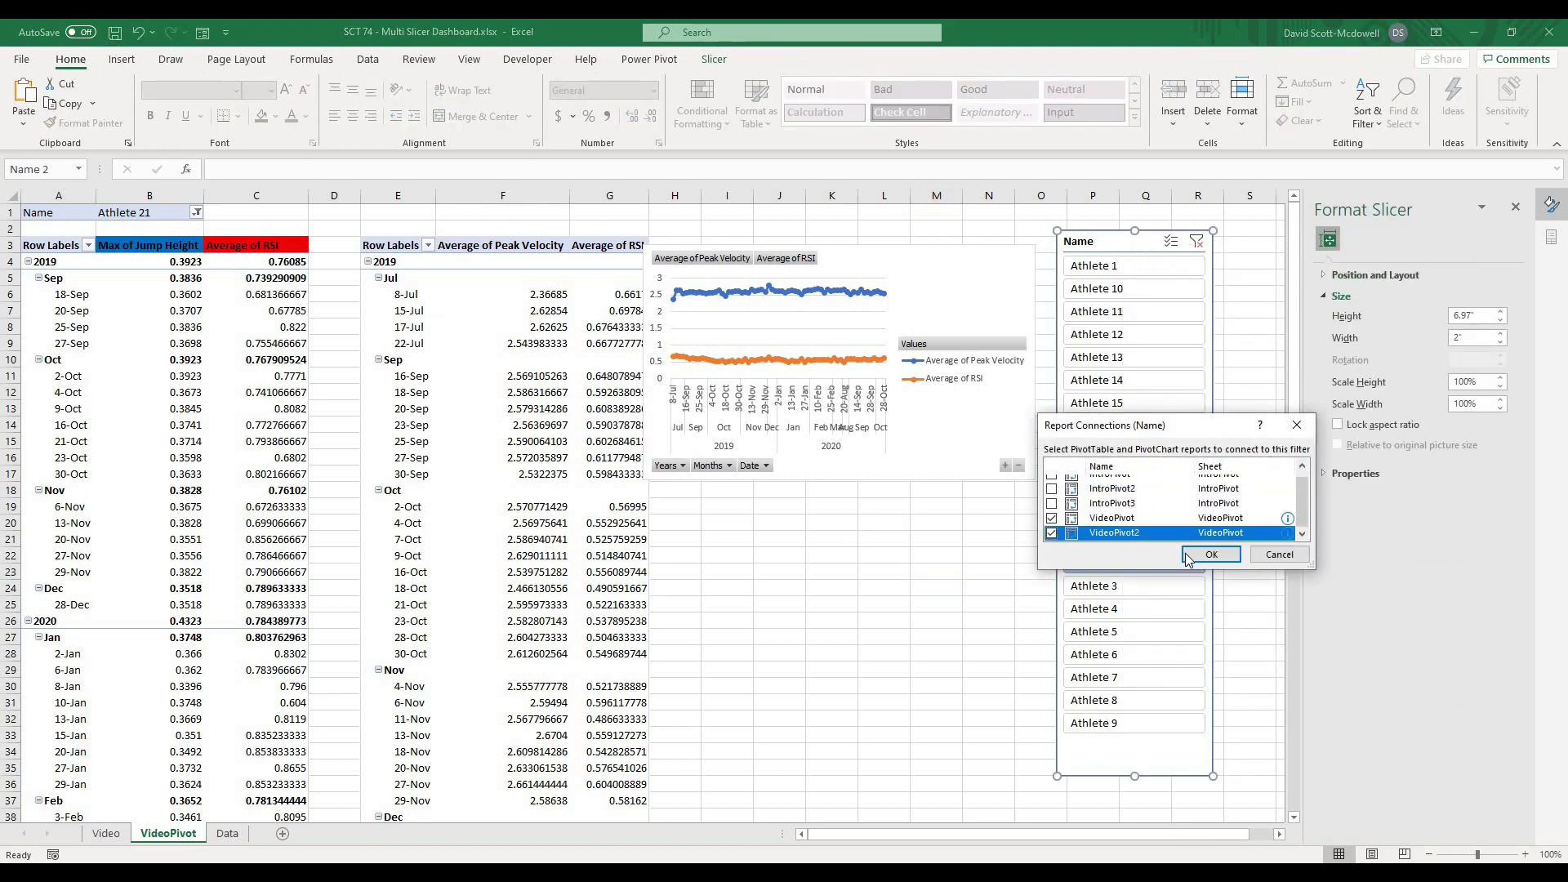
pyautogui.click(1212, 554)
# Test the Name slicer on both PivotTables by filtering through several athletes, ending on Athlete 18.
pyautogui.click(1120, 380)
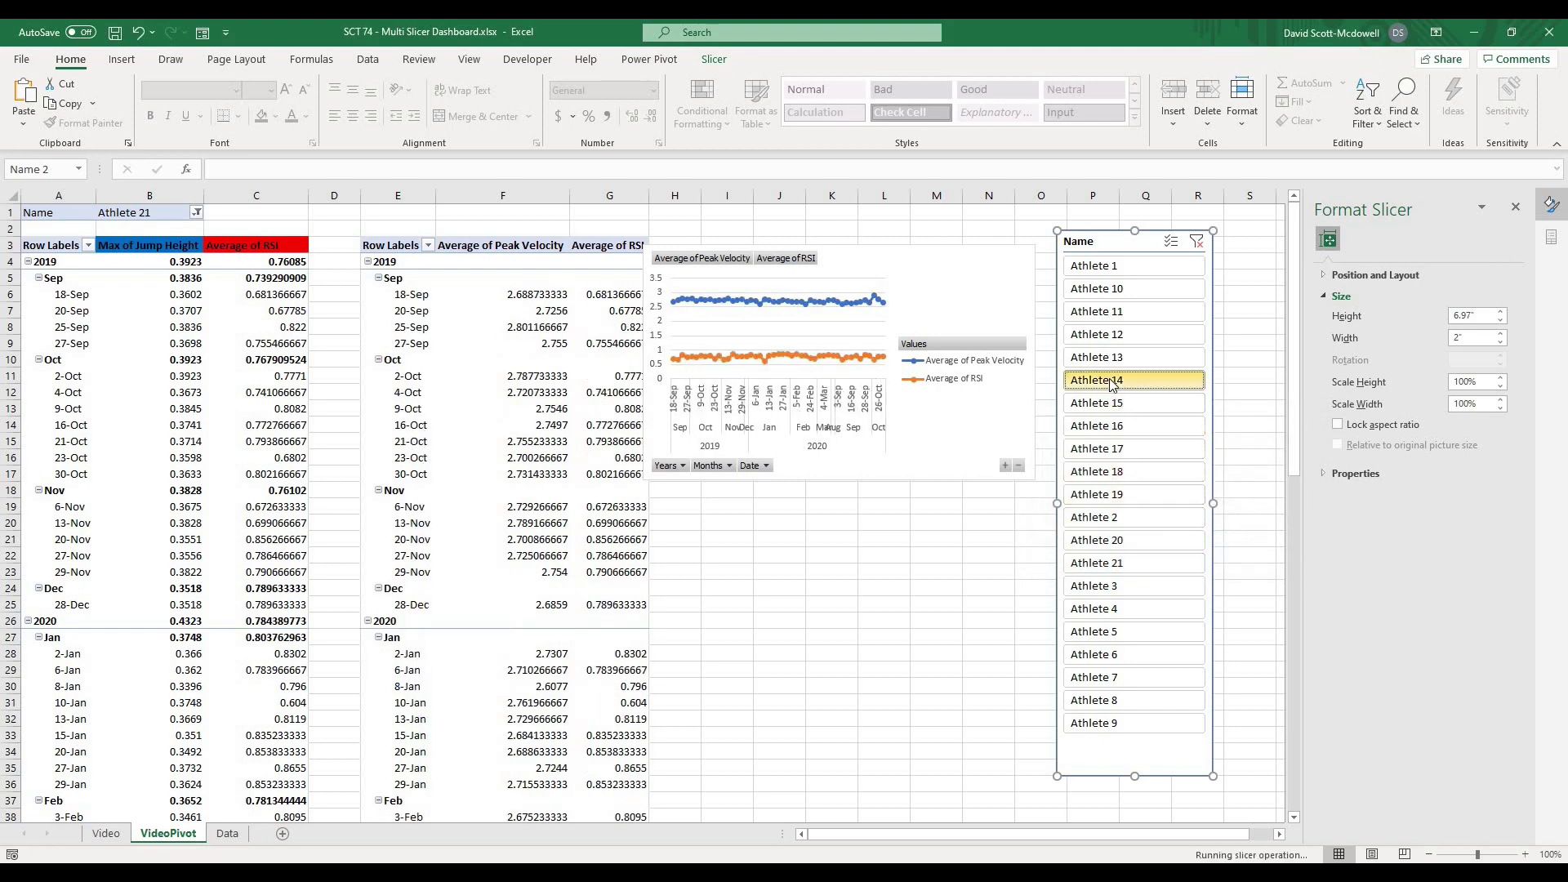
pyautogui.click(1119, 334)
pyautogui.click(1118, 266)
pyautogui.click(1117, 289)
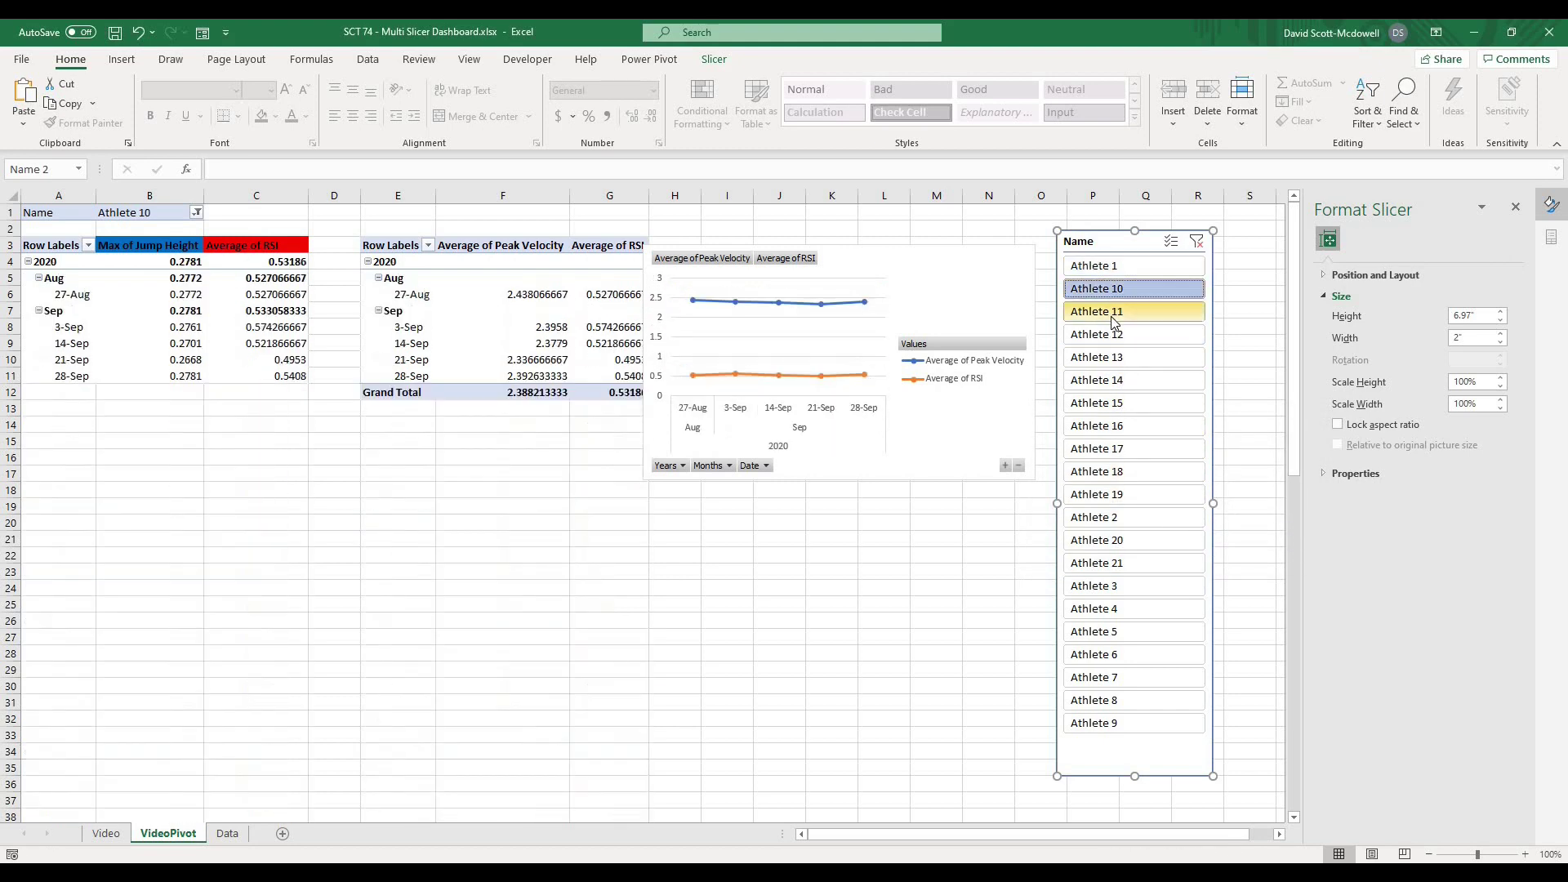
pyautogui.click(1119, 312)
pyautogui.click(1119, 380)
pyautogui.click(1119, 426)
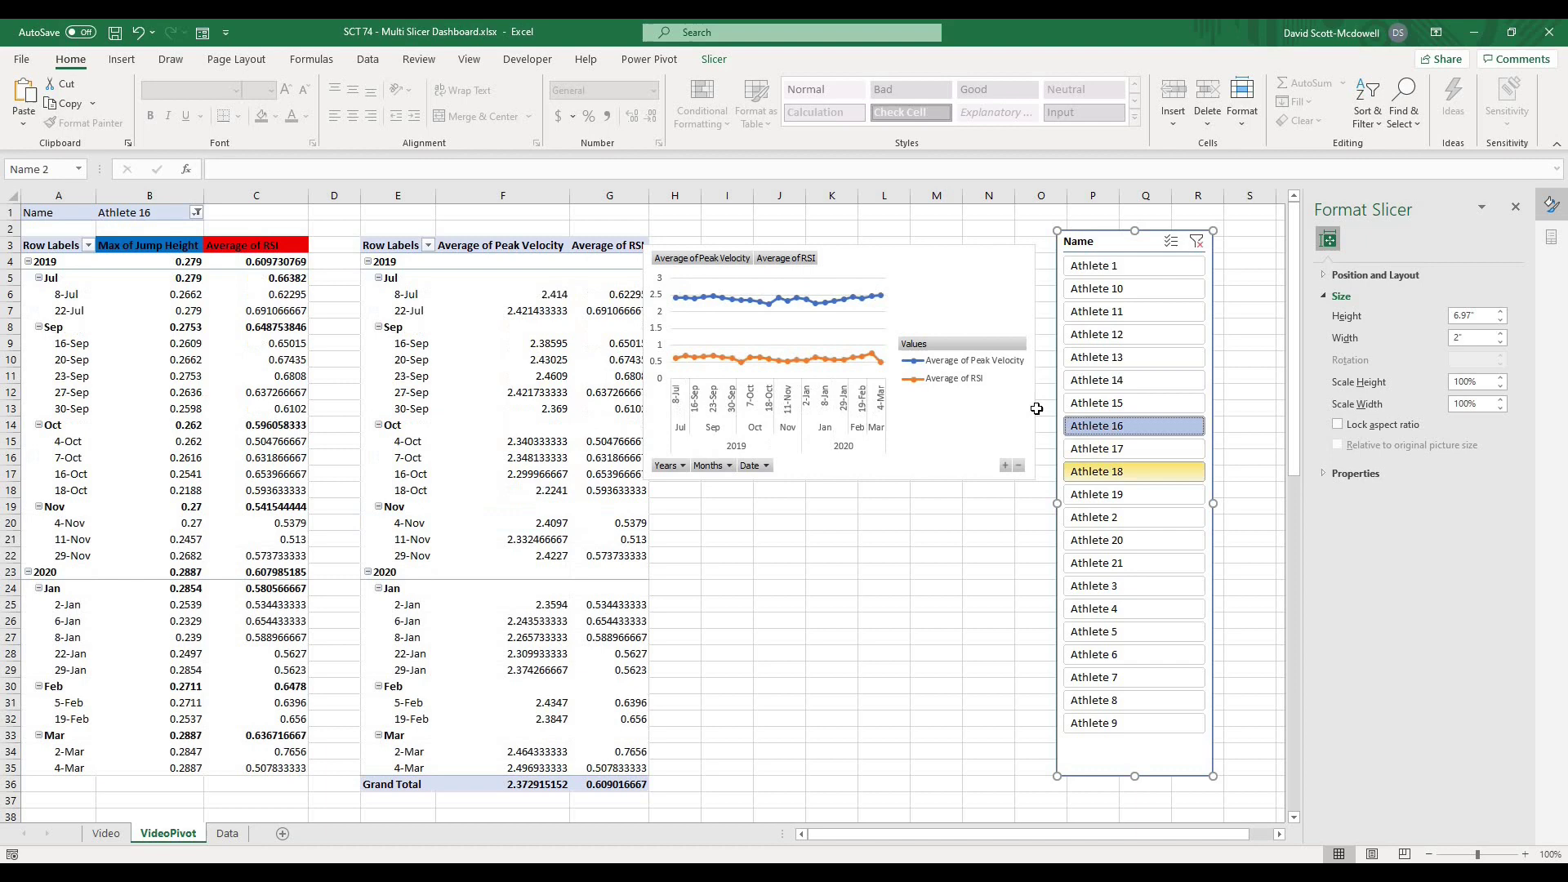
# Copy the Peak Velocity and RSI chart to the Video sheet and place it above the jump height chart.
pyautogui.click(992, 376)
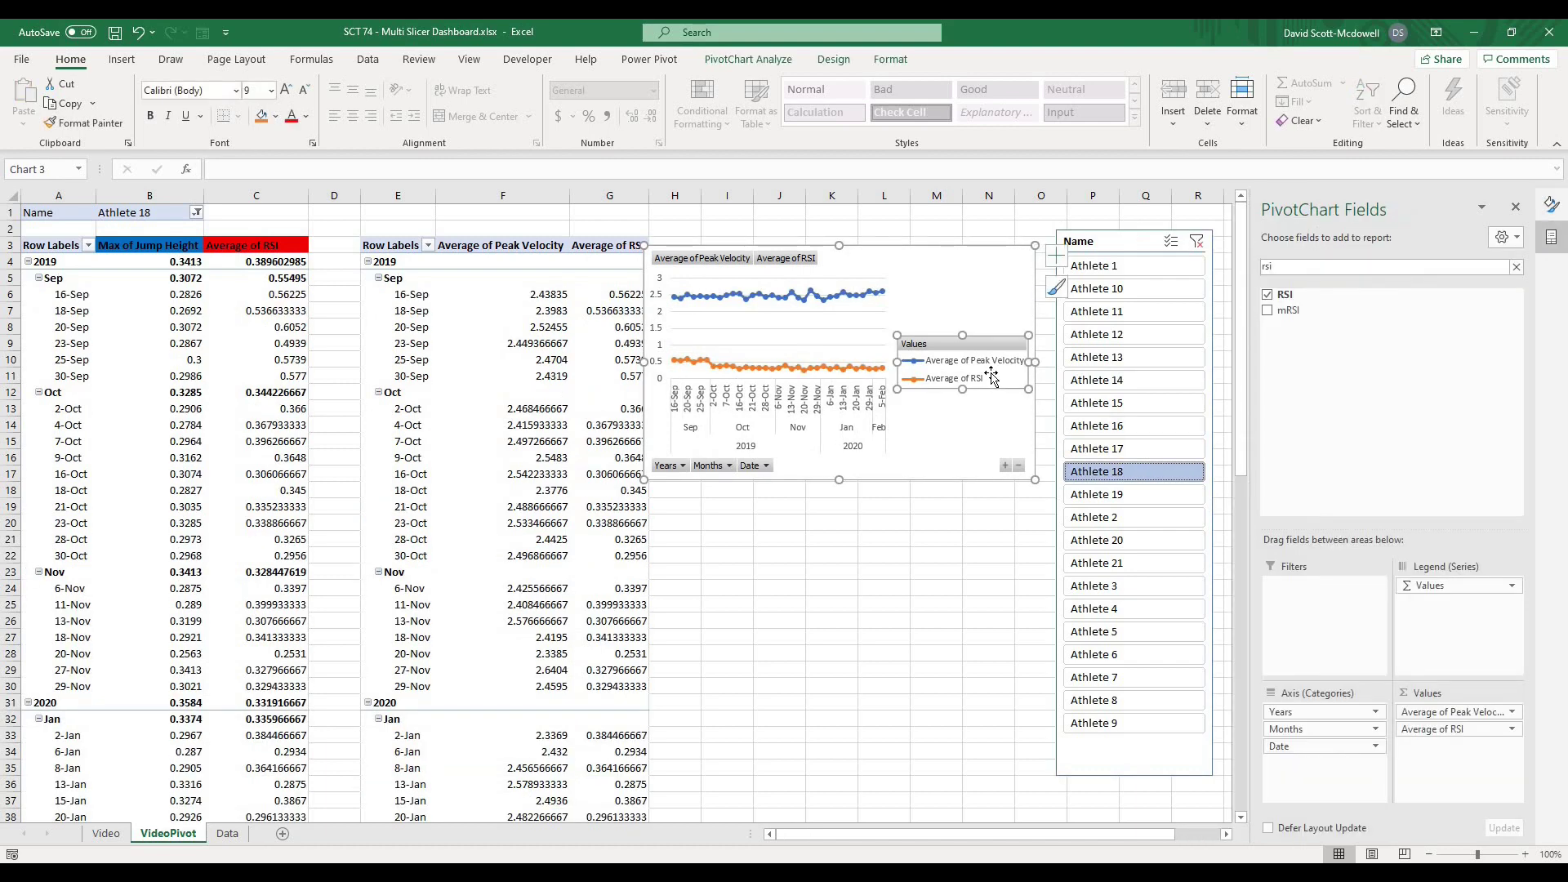
pyautogui.click(919, 307)
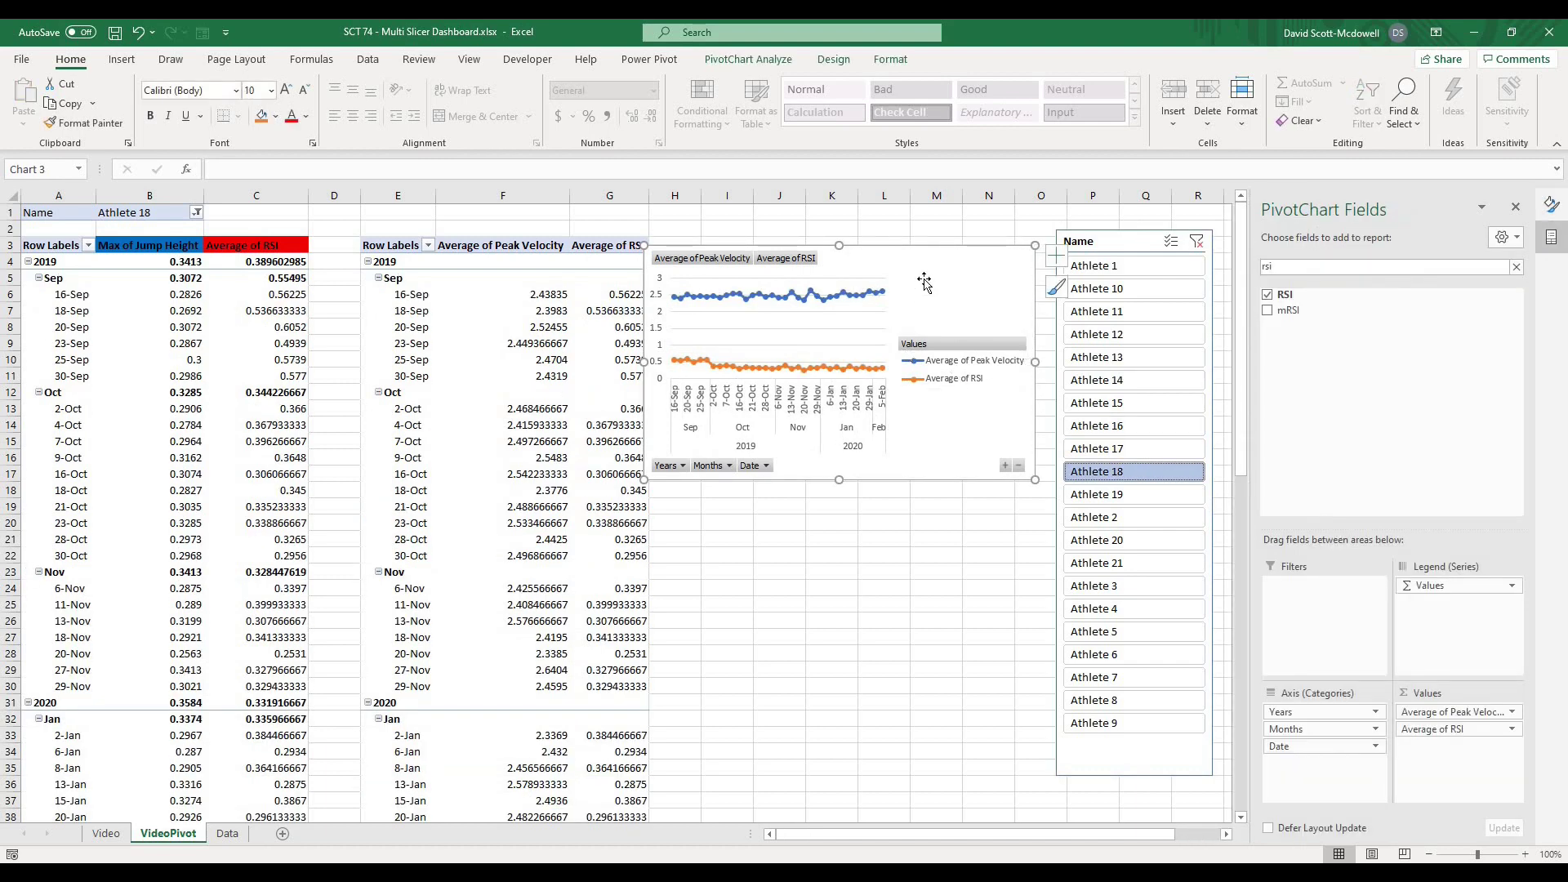
pyautogui.click(106, 833)
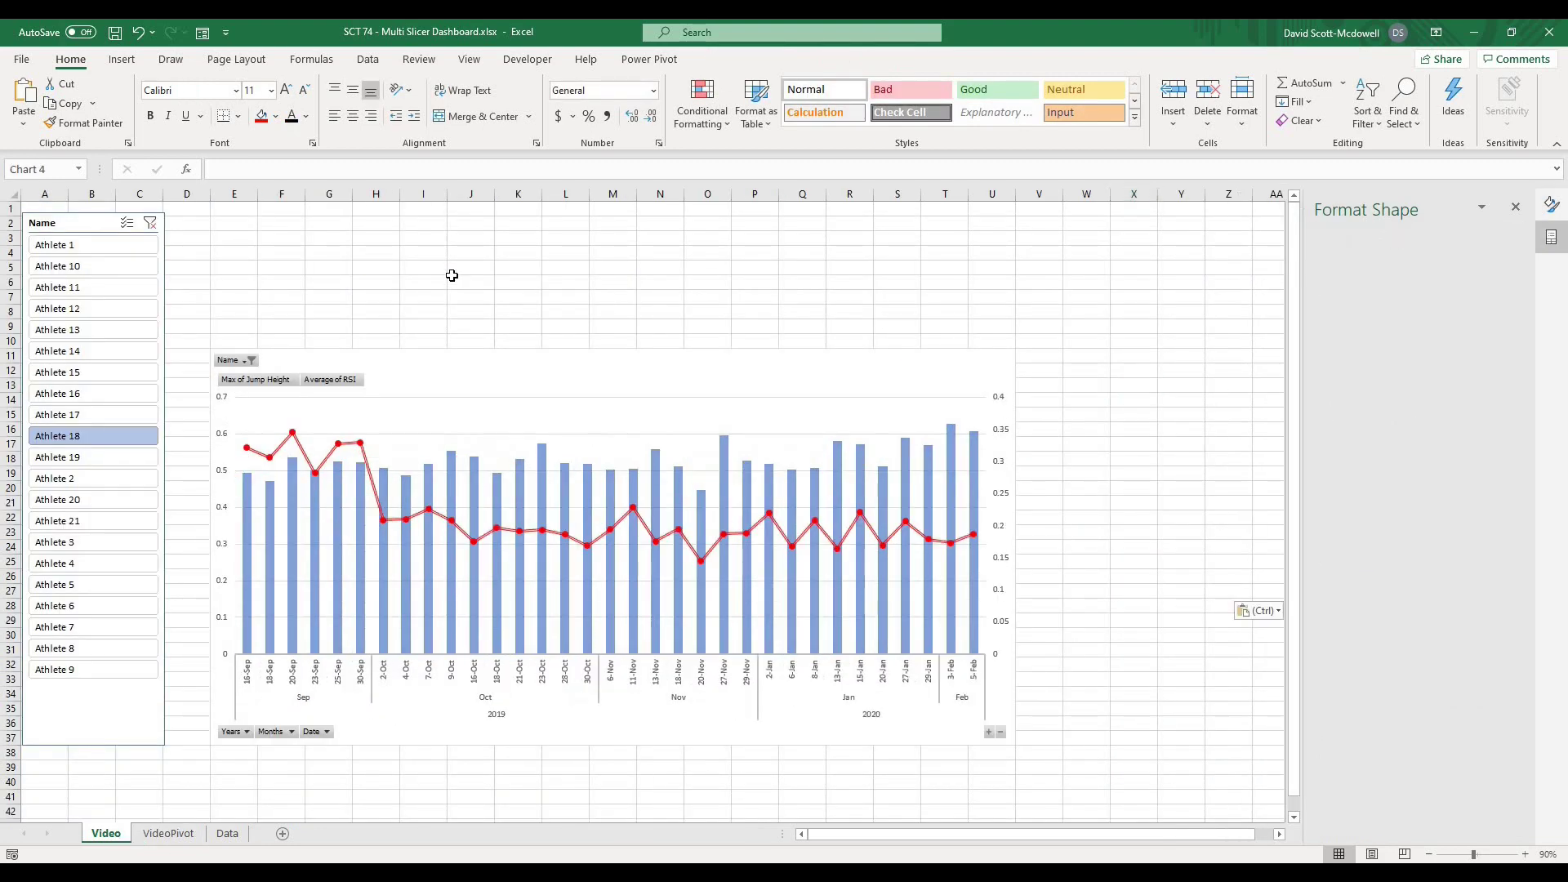
pyautogui.hotkey('ctrl', 'v')
pyautogui.moveTo(1168, 402)
pyautogui.mouseDown()
pyautogui.moveTo(1066, 369)
pyautogui.moveTo(269, 238)
pyautogui.mouseUp()
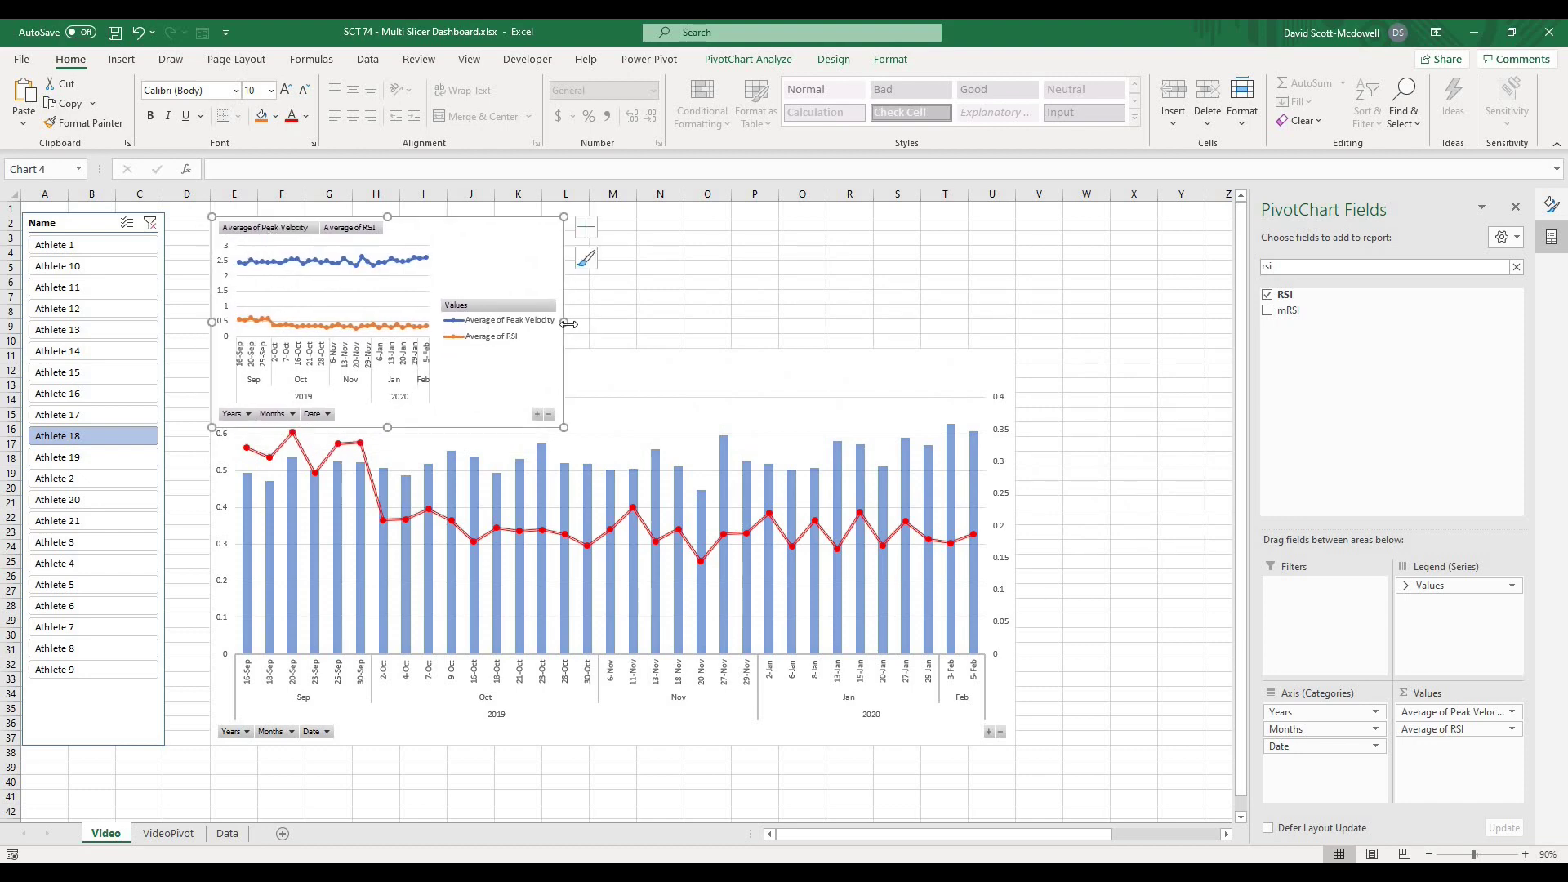
# Widen the pasted chart to match the jump height chart and shorten both so they stack without overlapping.
pyautogui.moveTo(784, 316); pyautogui.dragTo(1014, 321)
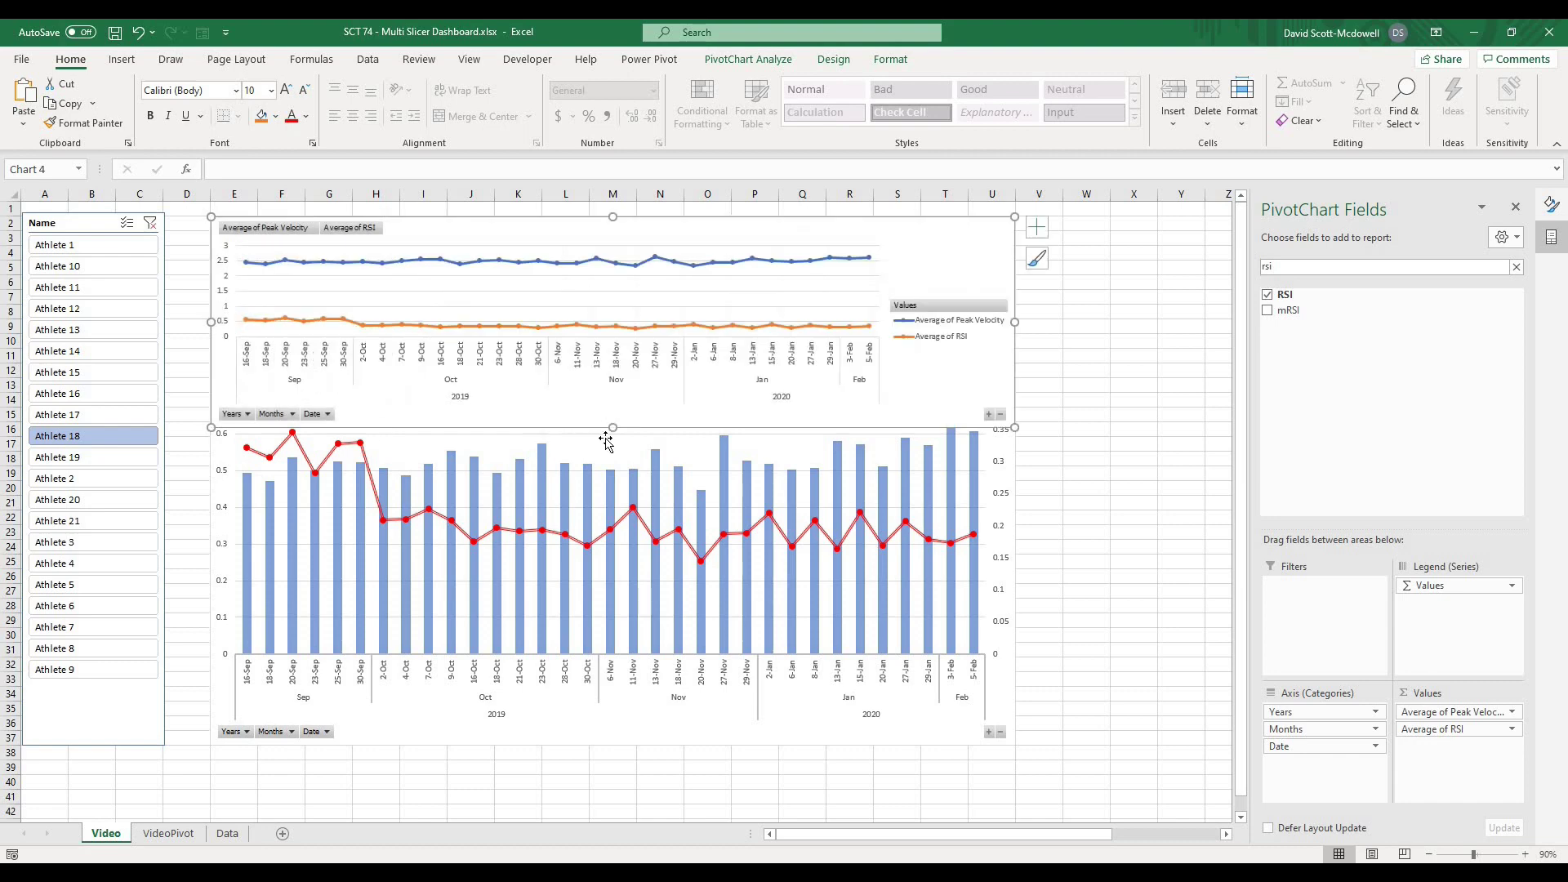
pyautogui.moveTo(611, 428); pyautogui.dragTo(605, 385)
pyautogui.click(565, 400)
# Delete the legend from the Peak Velocity and RSI chart on the Video sheet.
pyautogui.click(611, 375)
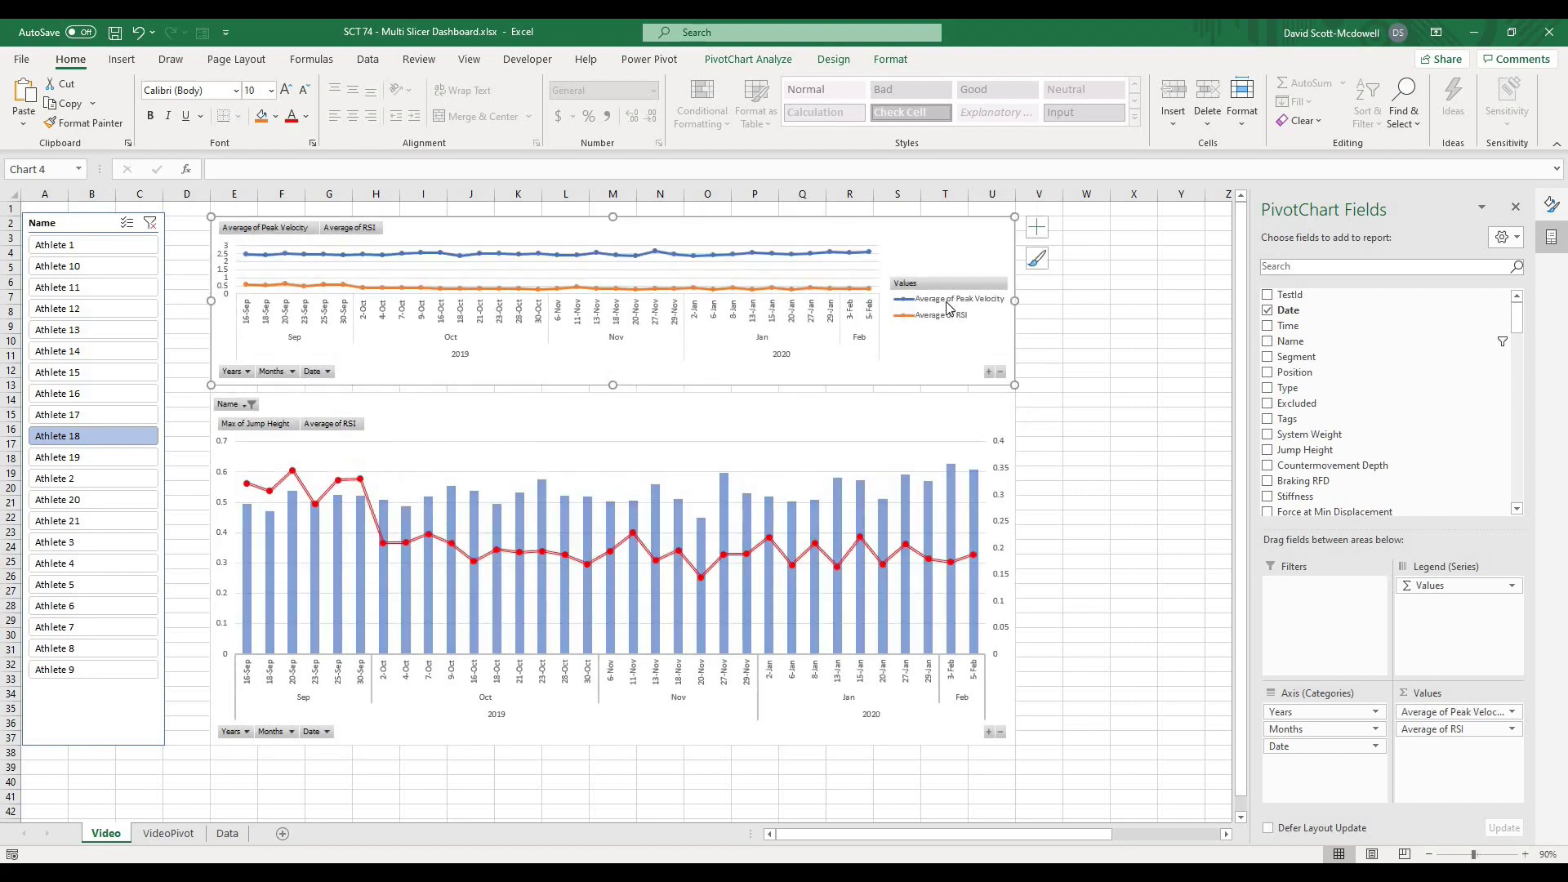
pyautogui.click(949, 306)
pyautogui.press('Delete')
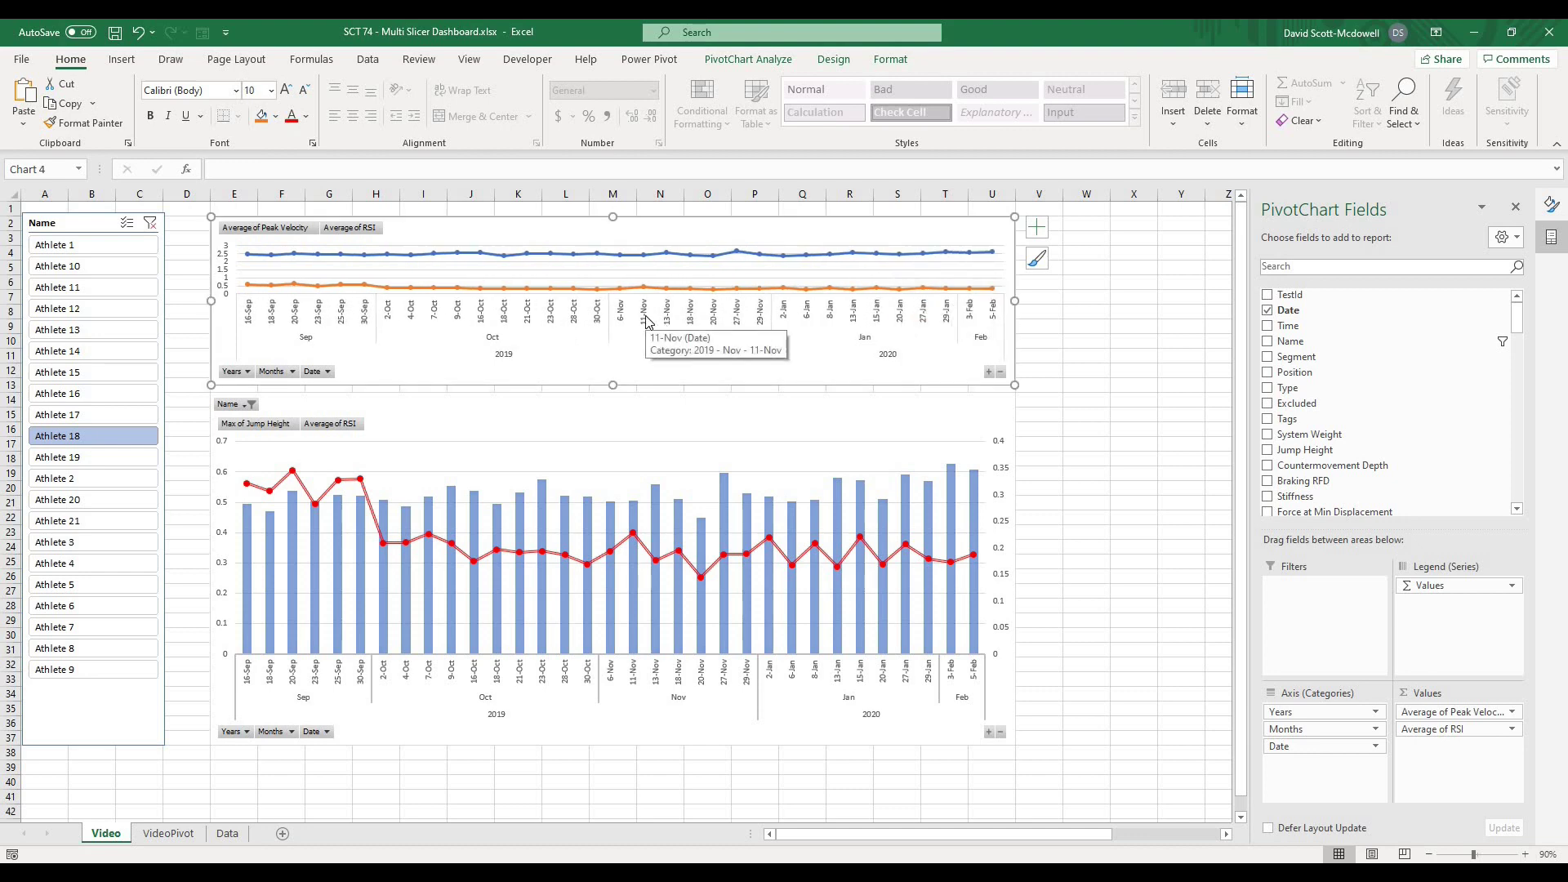
# Test the Name slicer against both charts by filtering through Athletes 14, 13, 11 and 1.
pyautogui.click(75, 351)
pyautogui.click(77, 330)
pyautogui.click(80, 287)
pyautogui.click(81, 249)
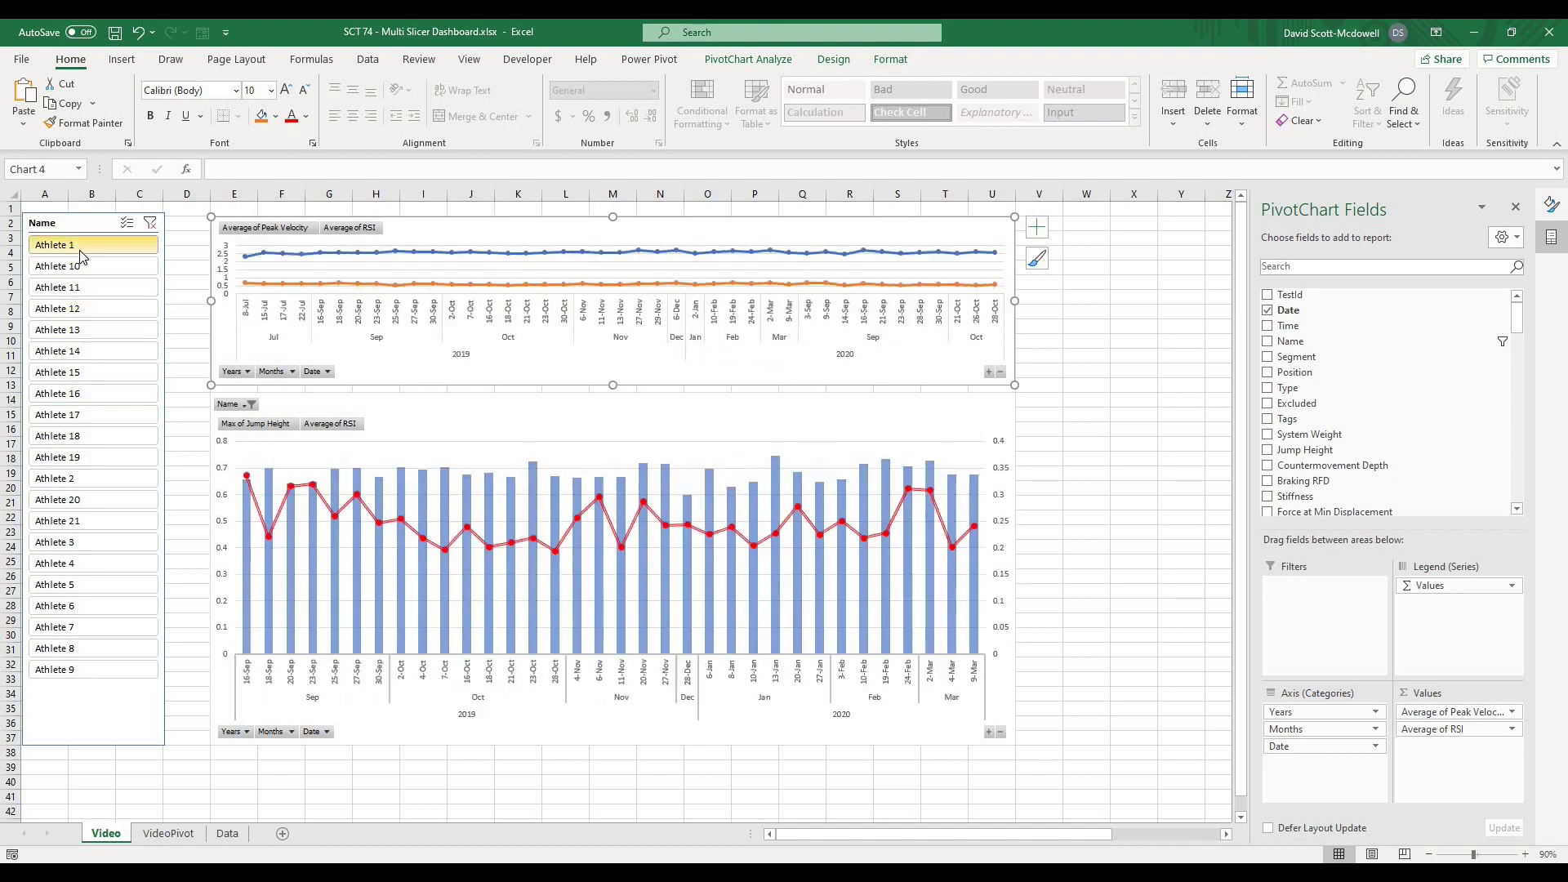
# Move the Name slicer closer to the charts and filter through several athletes, ending on Athlete 15.
pyautogui.click(82, 220)
pyautogui.moveTo(81, 220); pyautogui.dragTo(103, 223)
pyautogui.click(80, 313)
pyautogui.click(80, 335)
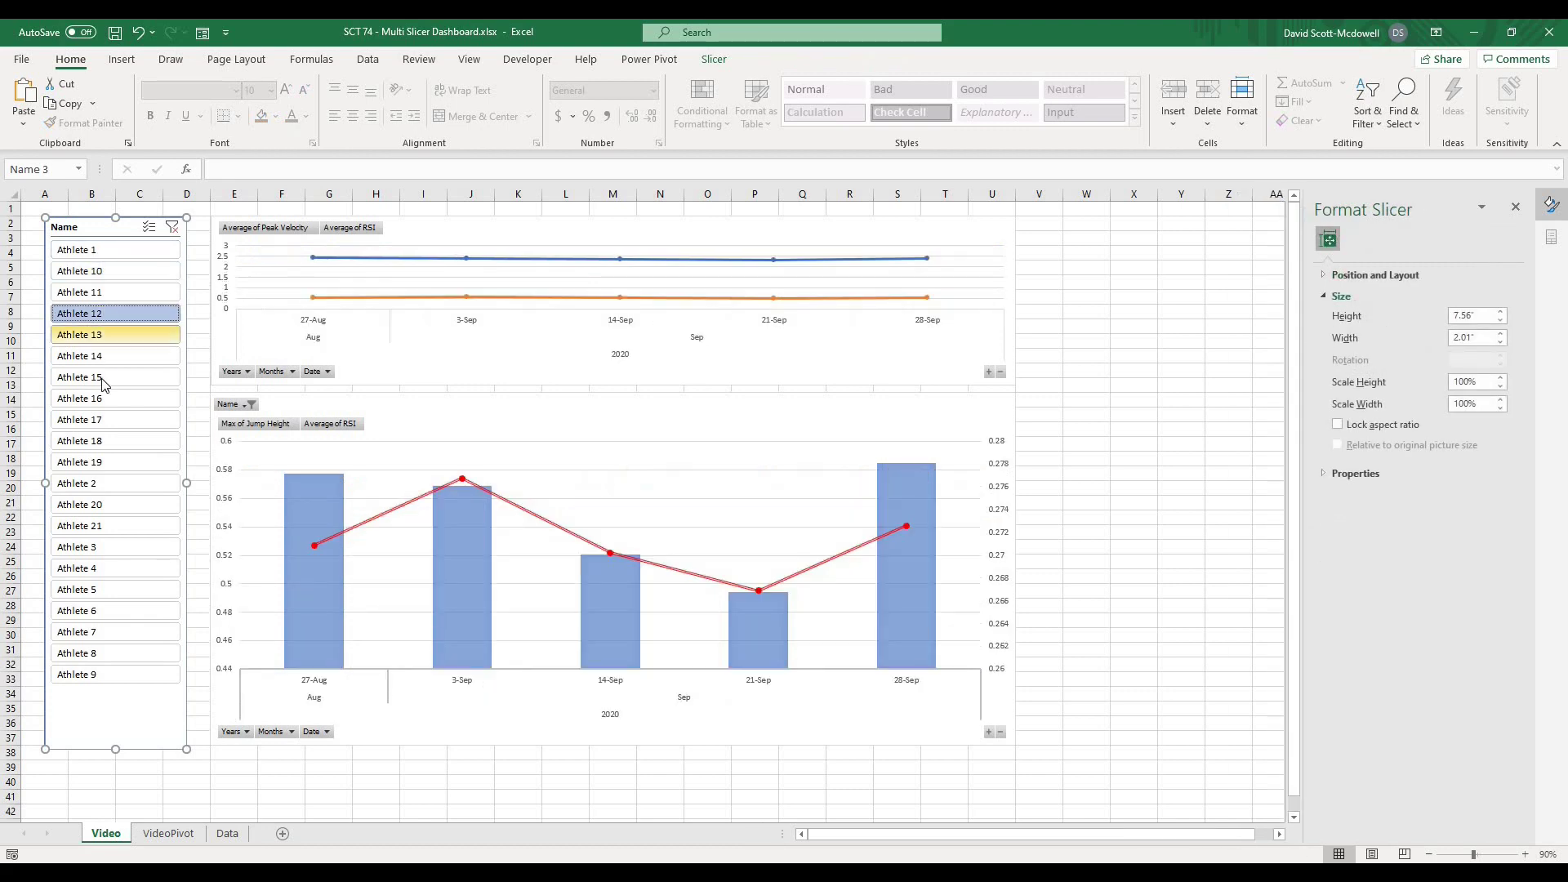
pyautogui.click(98, 376)
# Copy the jump height chart and paste its formatting onto the Peak Velocity and RSI chart.
pyautogui.click(418, 414)
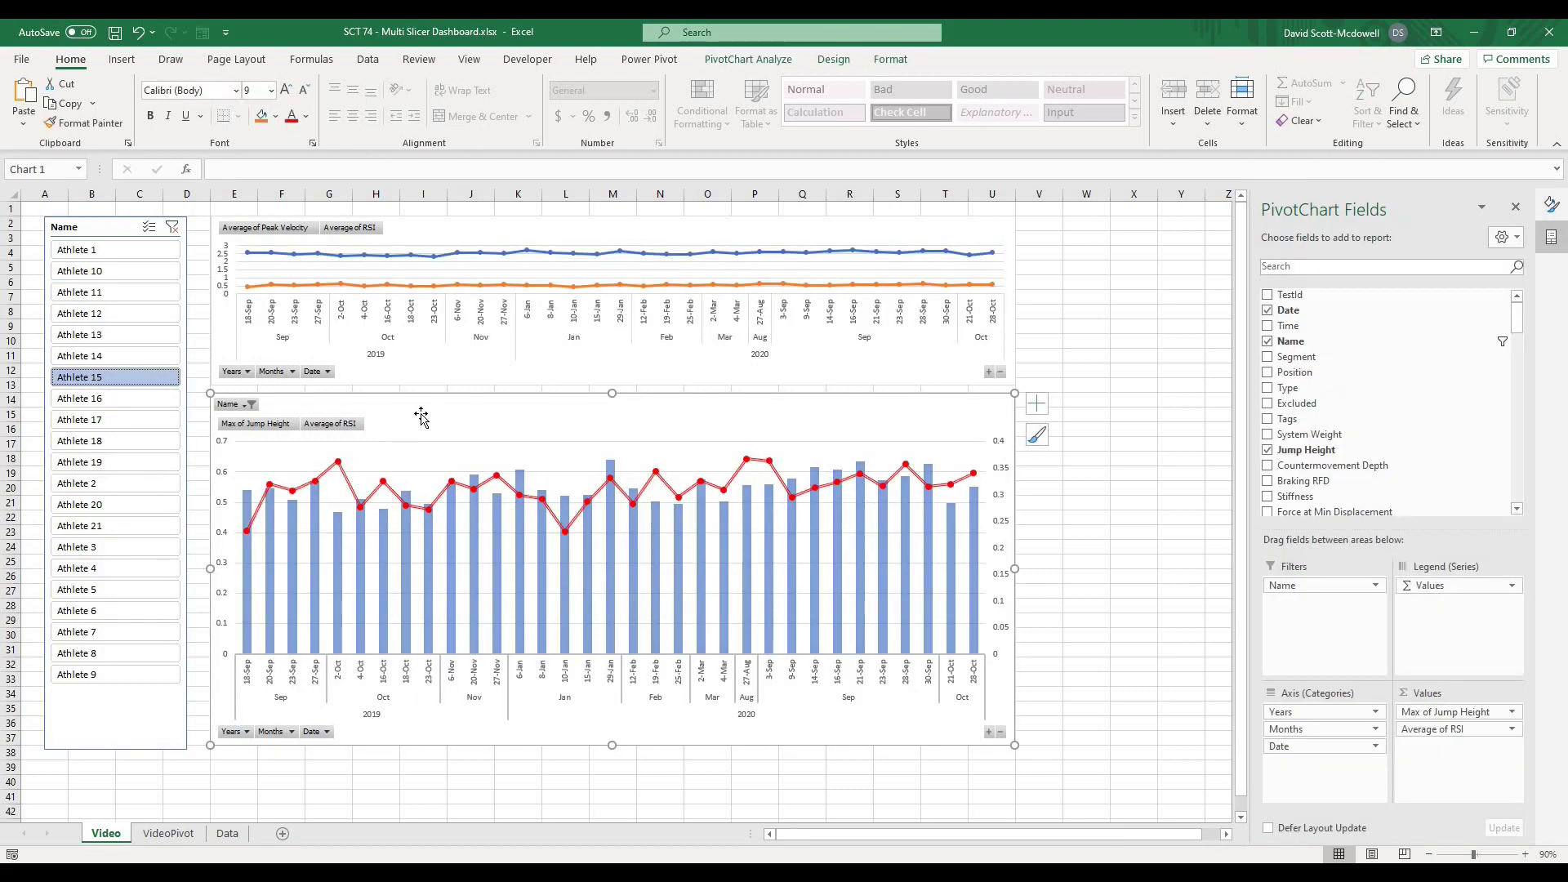
pyautogui.click(460, 362)
pyautogui.rightClick(459, 353)
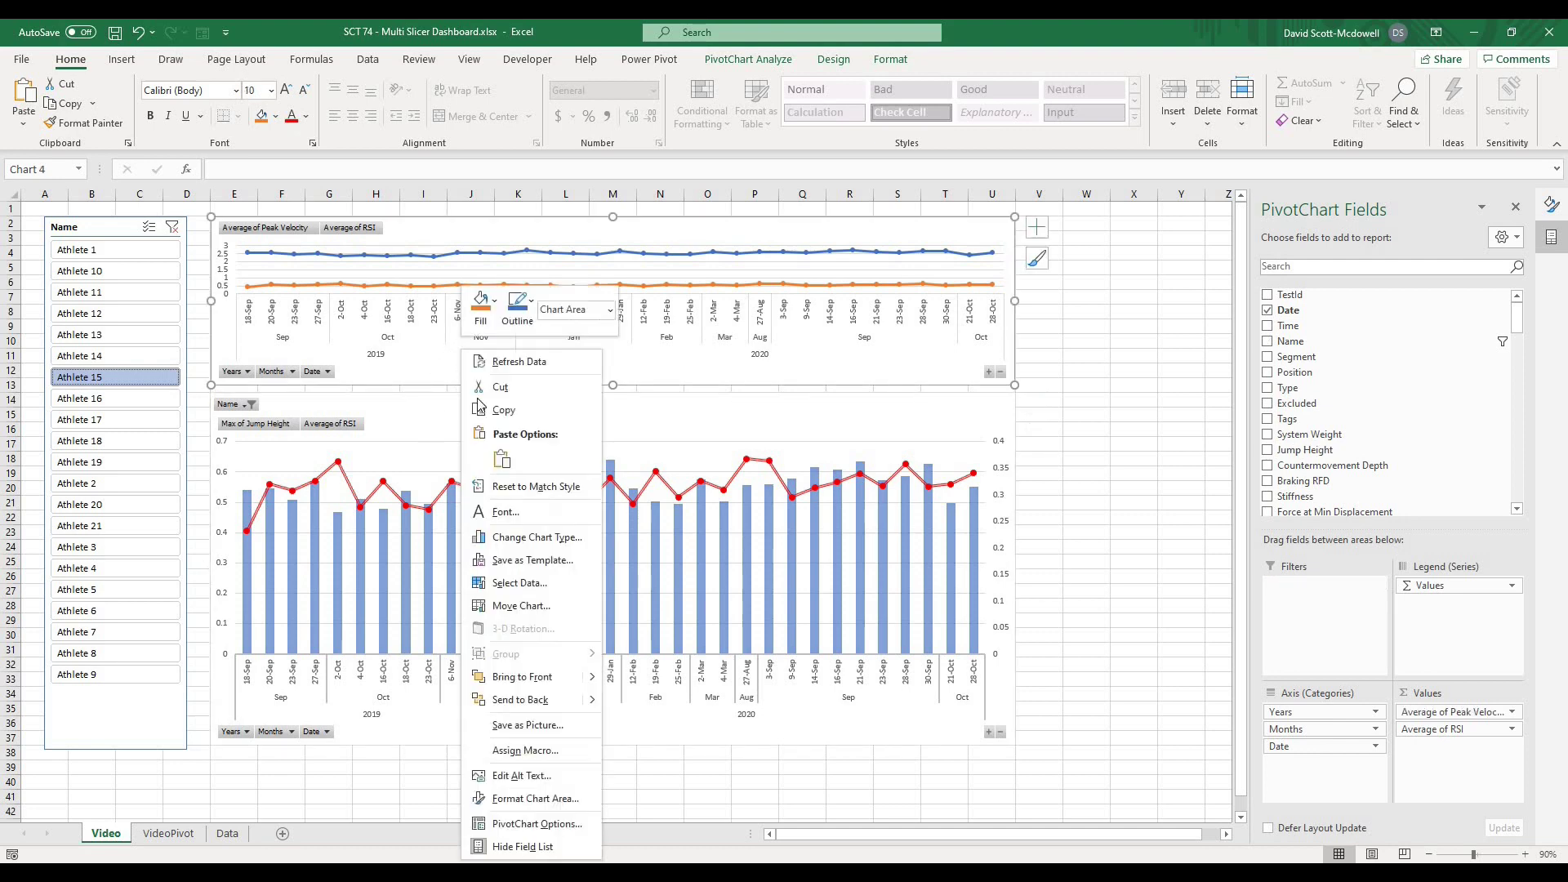
pyautogui.click(502, 461)
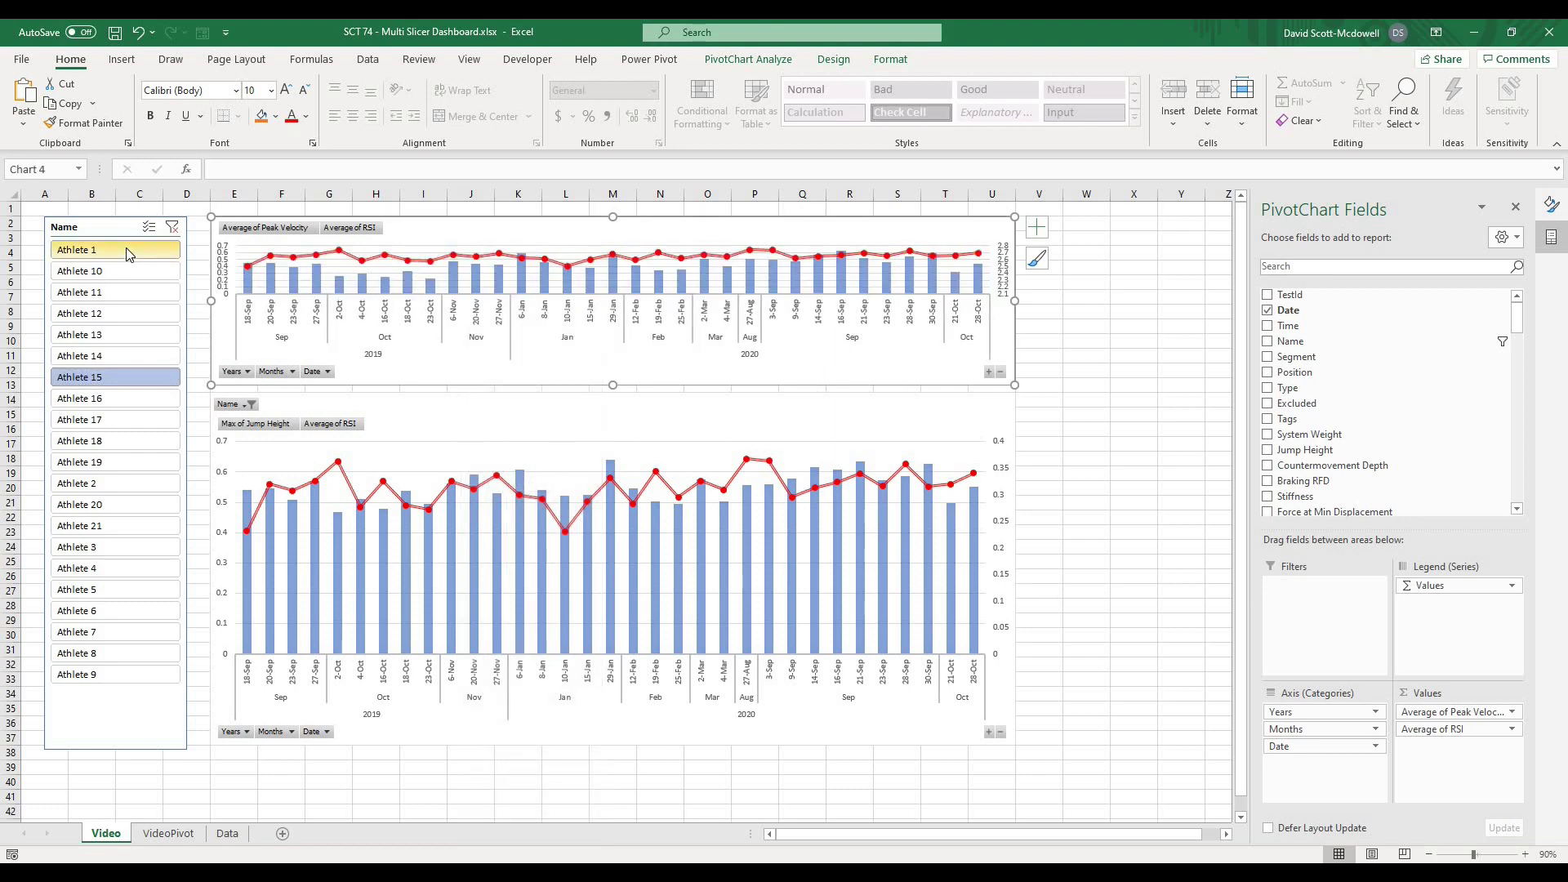
# Check the reformatted chart by filtering the Name slicer through a range of athletes, ending on Athlete 14.
pyautogui.click(160, 277)
pyautogui.click(115, 308)
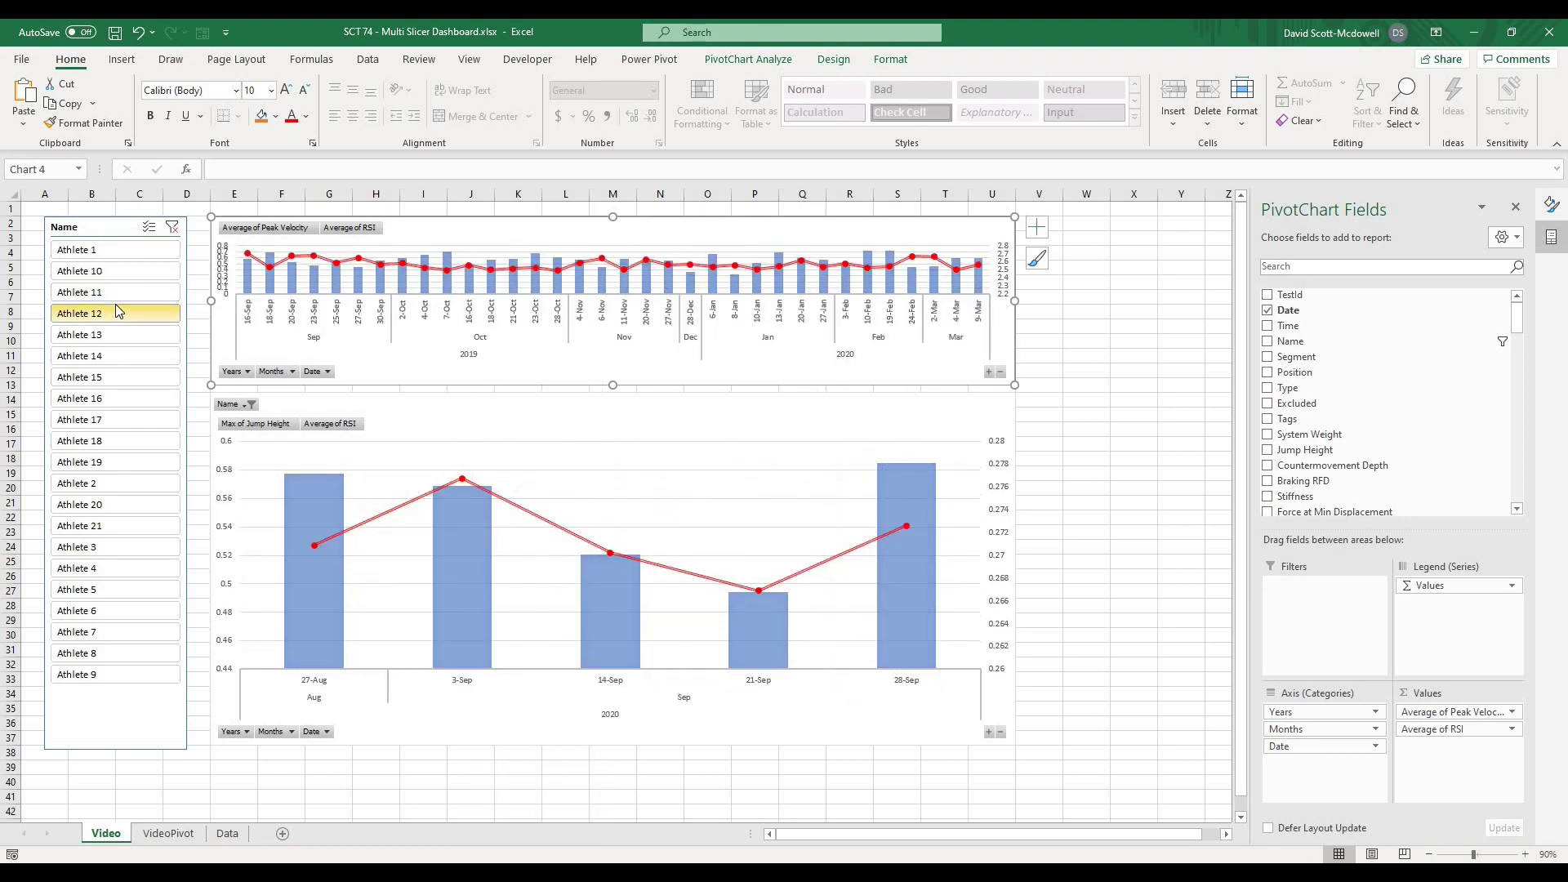
pyautogui.click(122, 335)
pyautogui.click(130, 380)
pyautogui.click(130, 397)
pyautogui.click(129, 419)
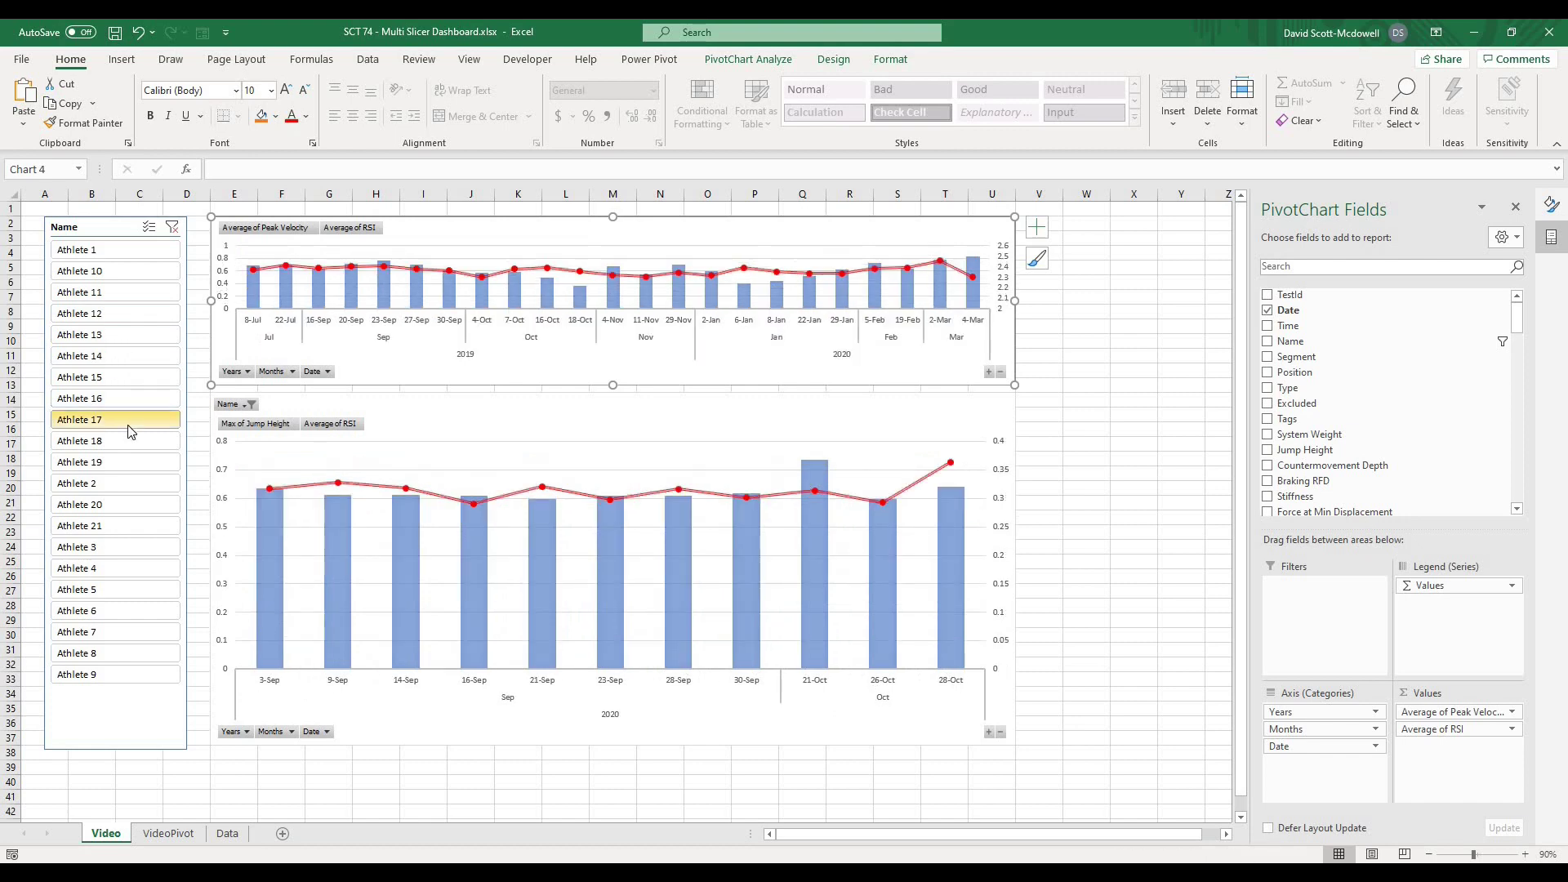
pyautogui.click(126, 462)
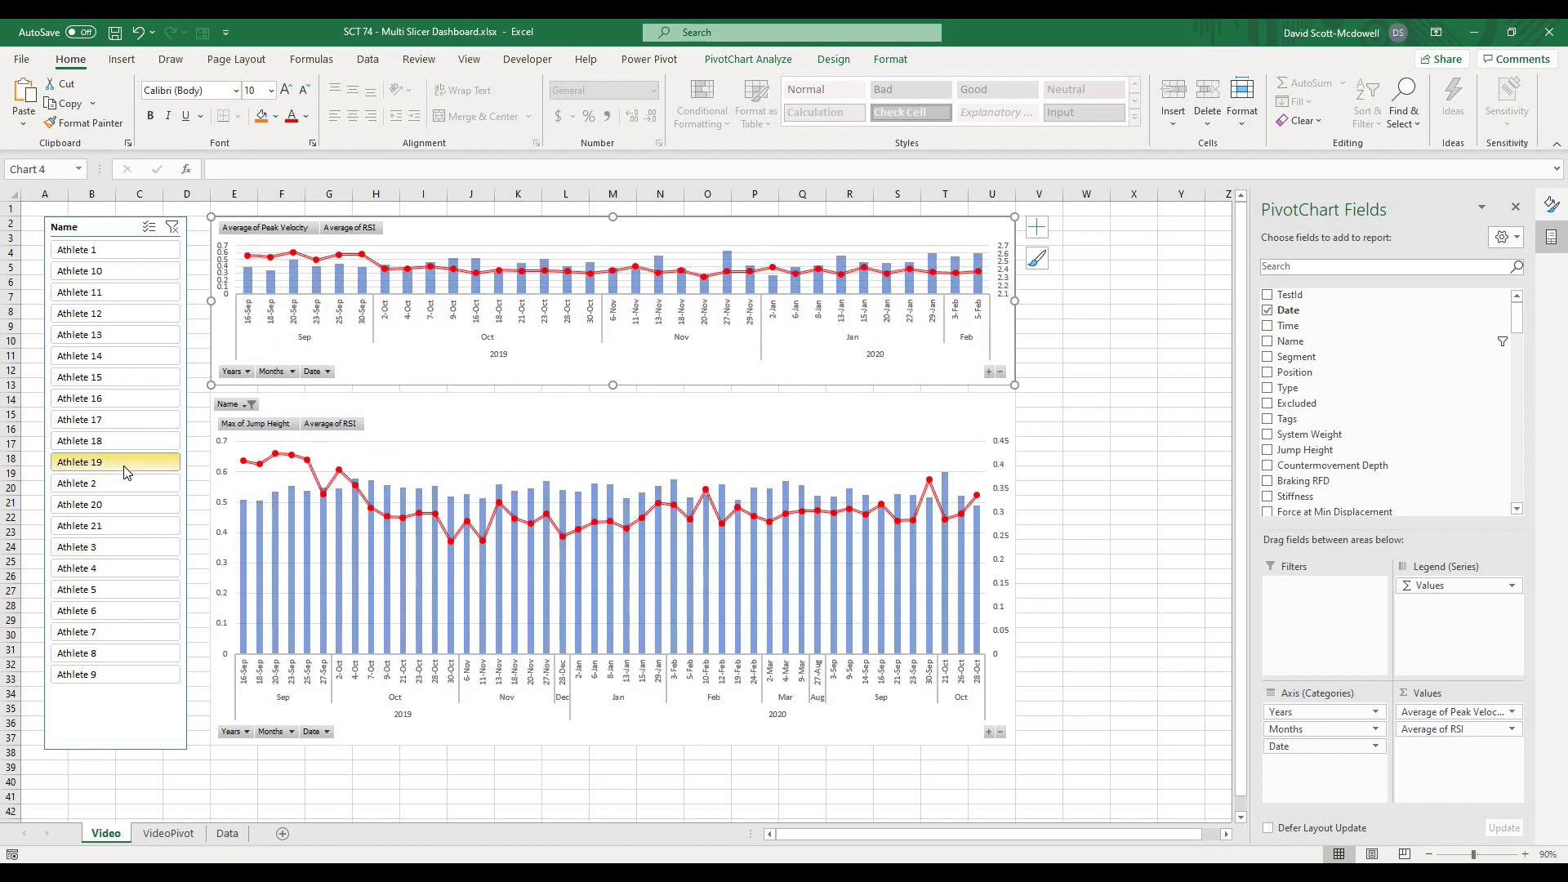
pyautogui.click(127, 483)
pyautogui.click(119, 505)
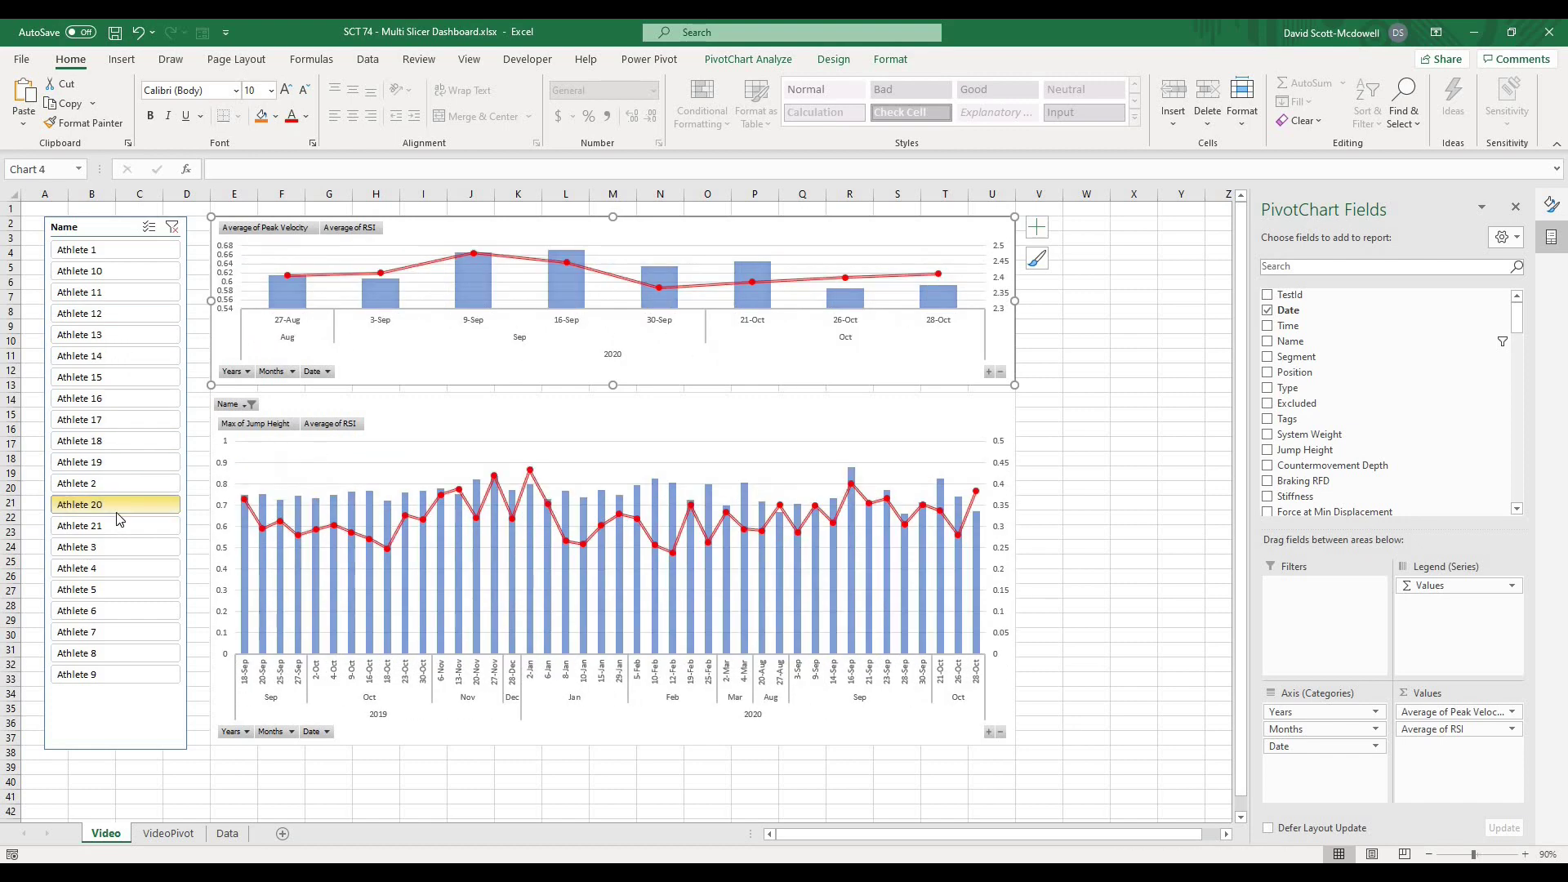
pyautogui.click(115, 419)
pyautogui.click(115, 357)
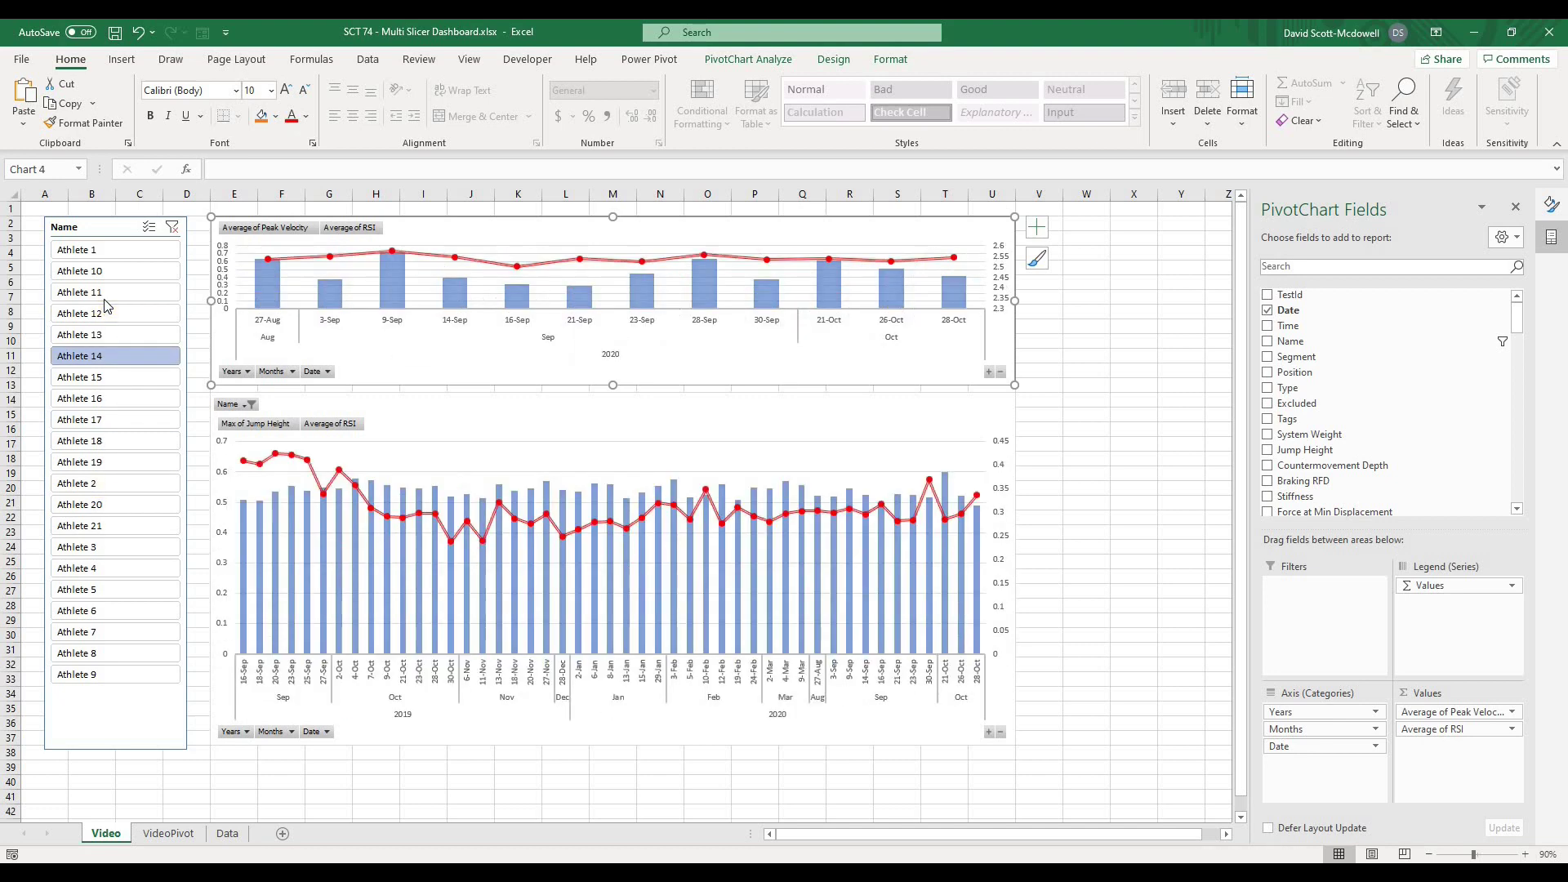
# Fill the columns of the Peak Velocity and RSI chart with standard red at 75% transparency.
pyautogui.click(275, 298)
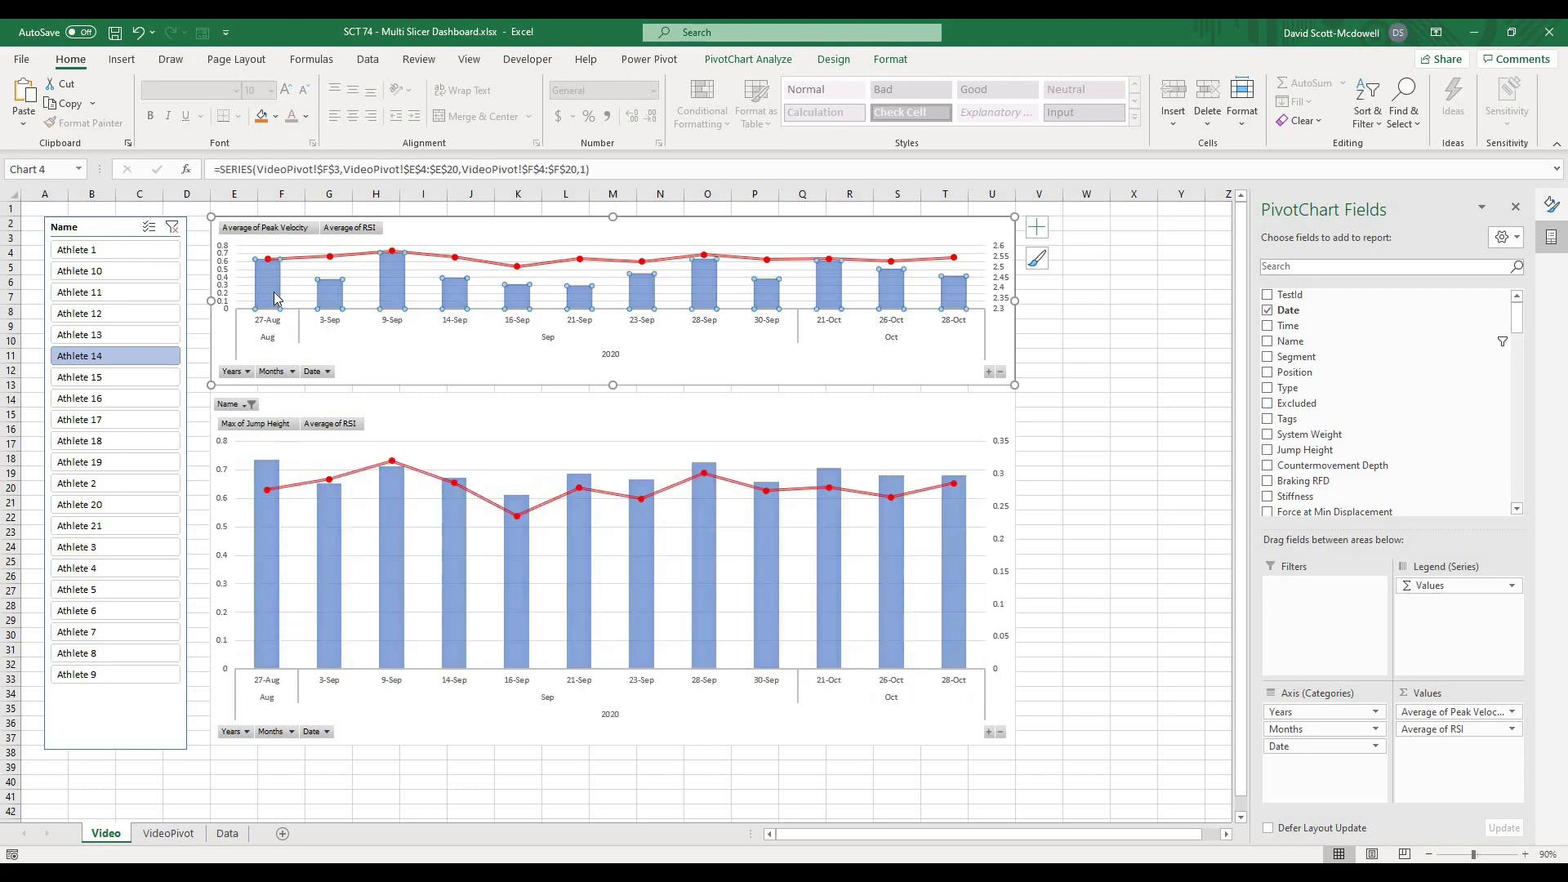
pyautogui.rightClick(276, 299)
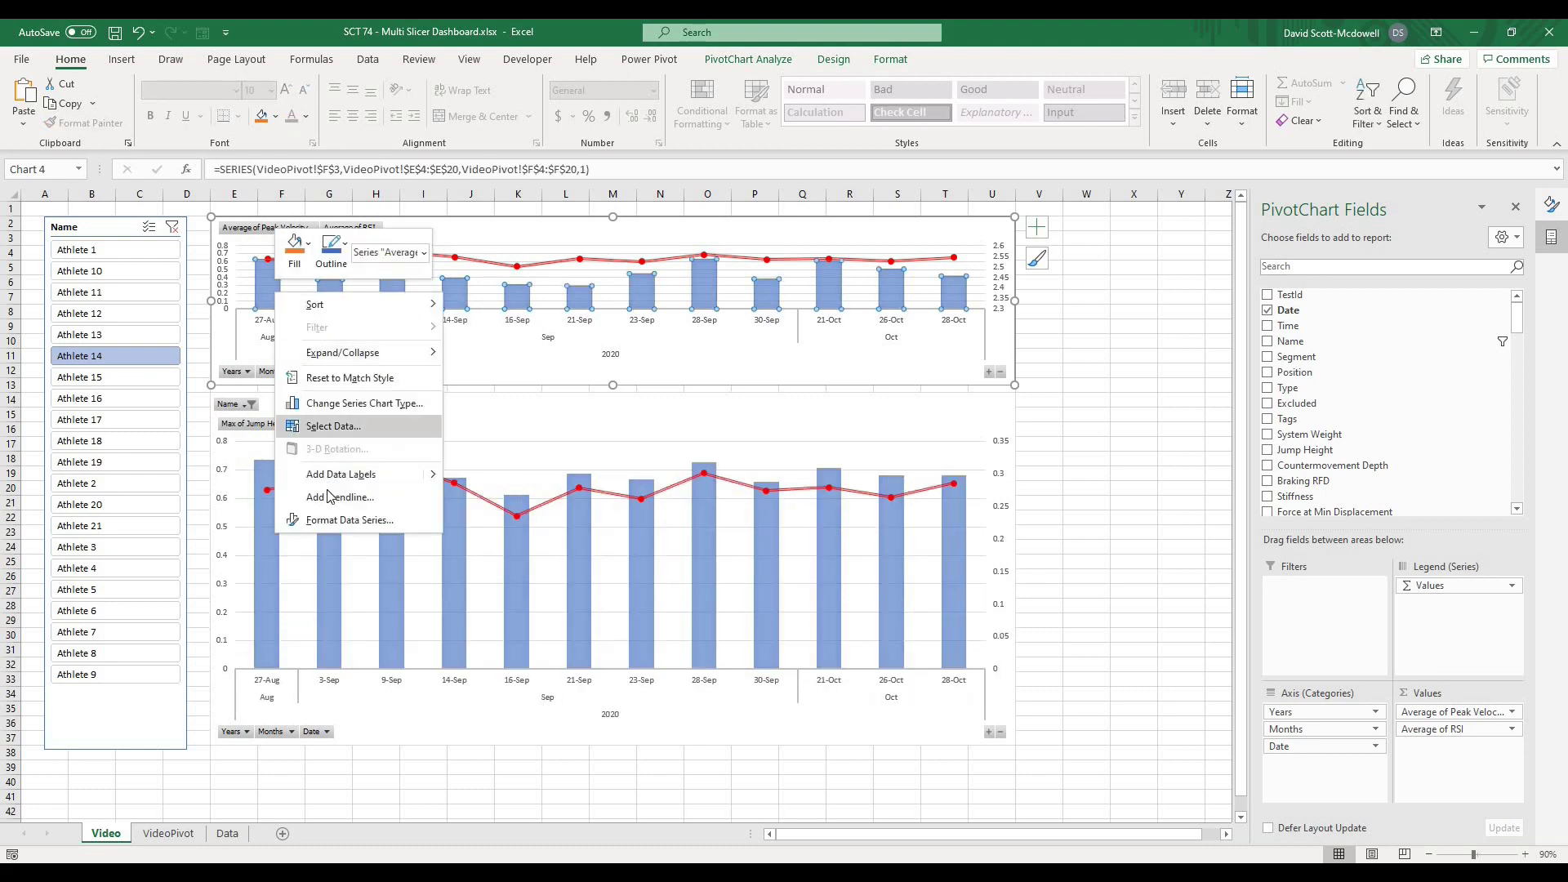
pyautogui.click(370, 512)
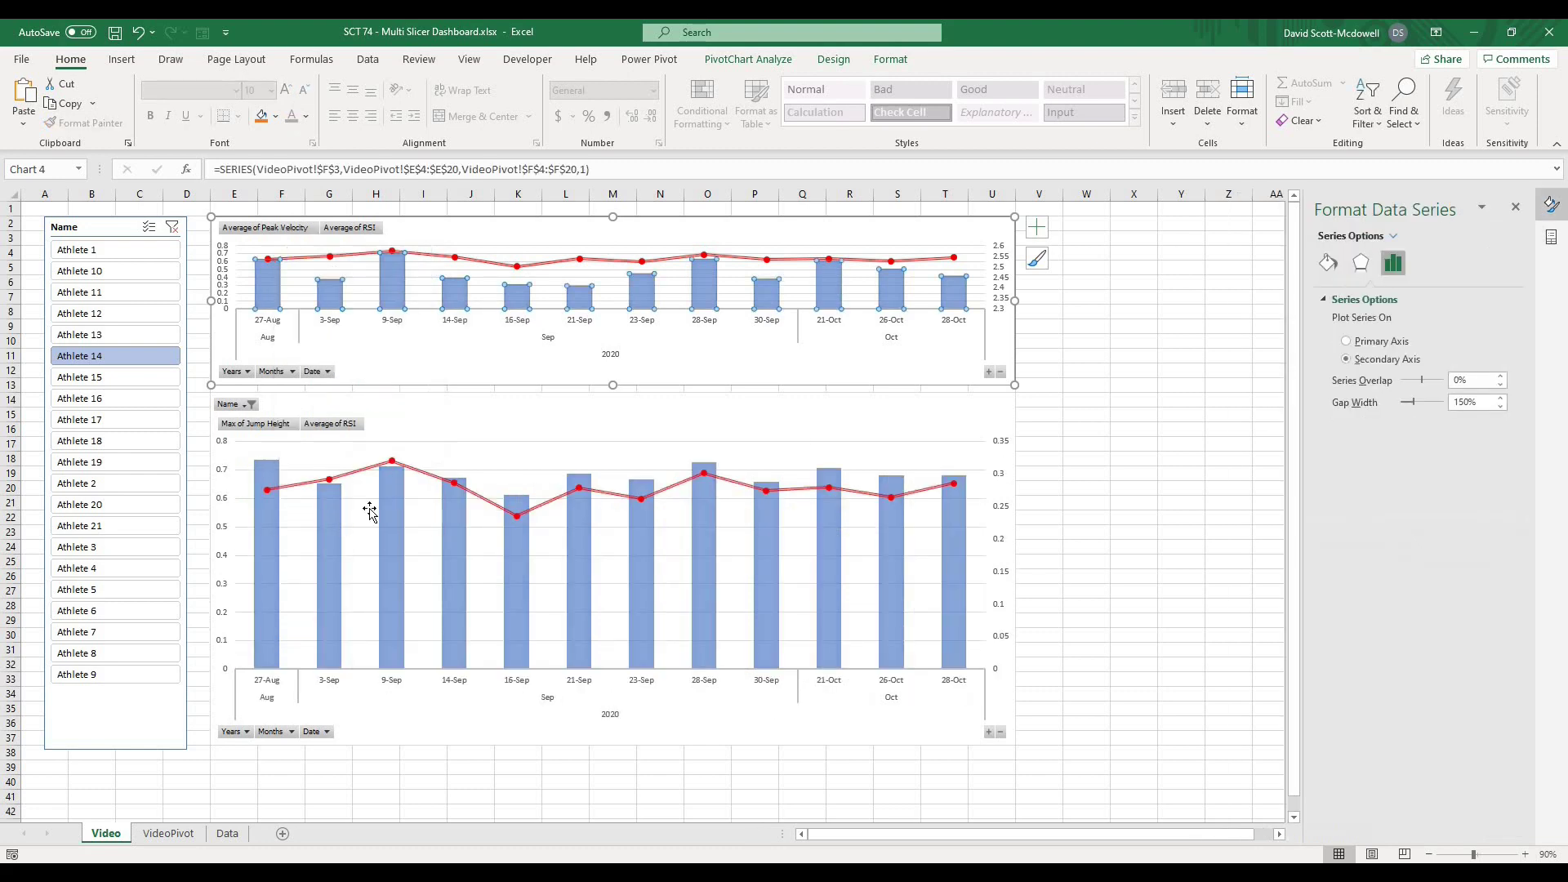
pyautogui.click(1328, 263)
pyautogui.click(1506, 465)
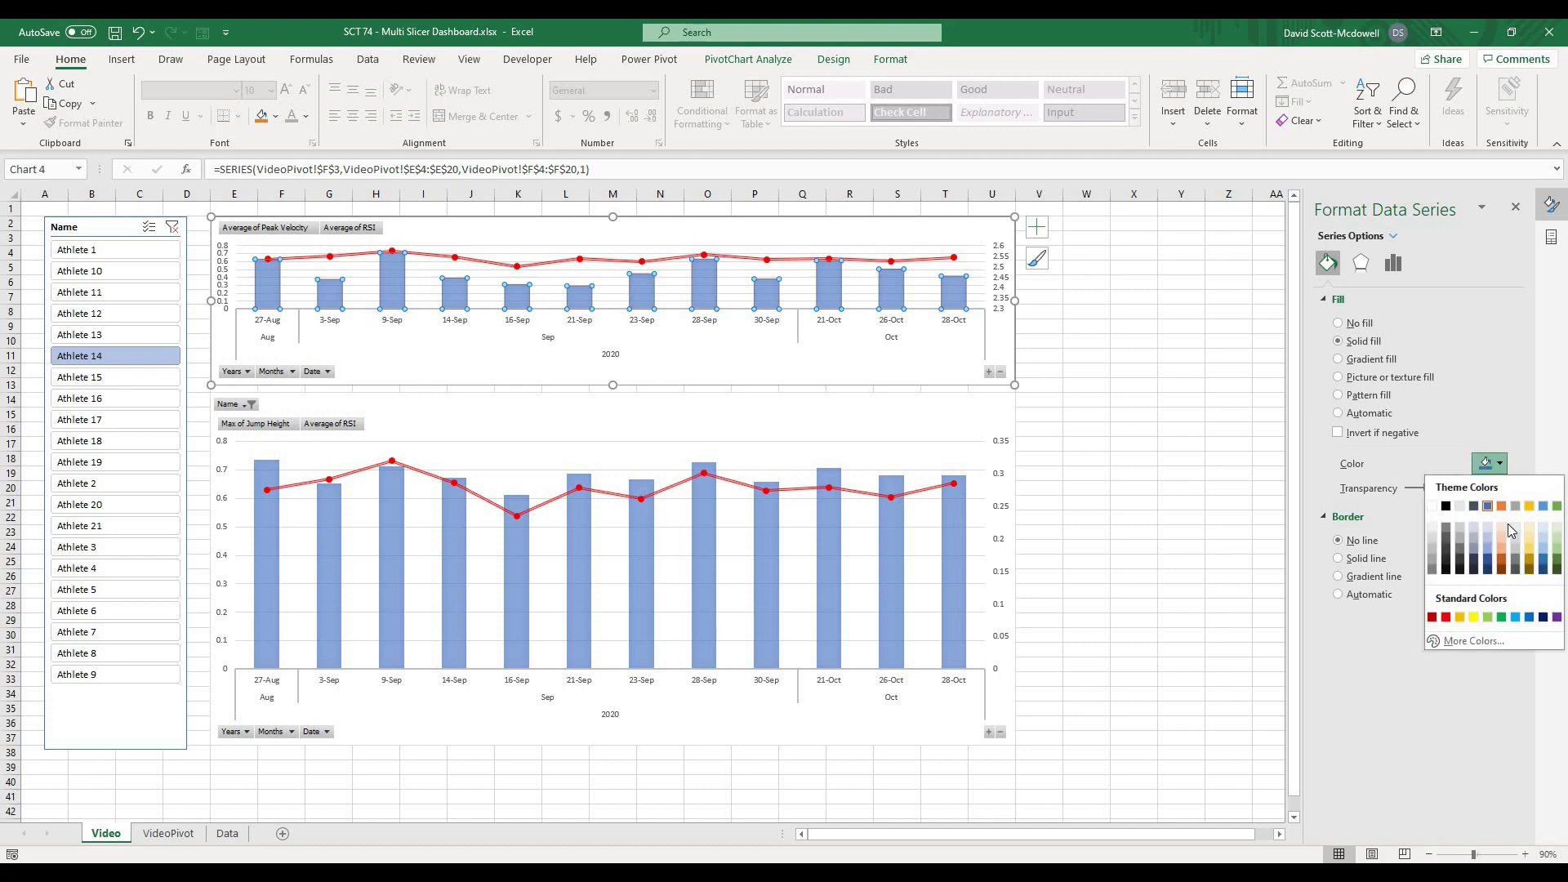
pyautogui.click(1449, 618)
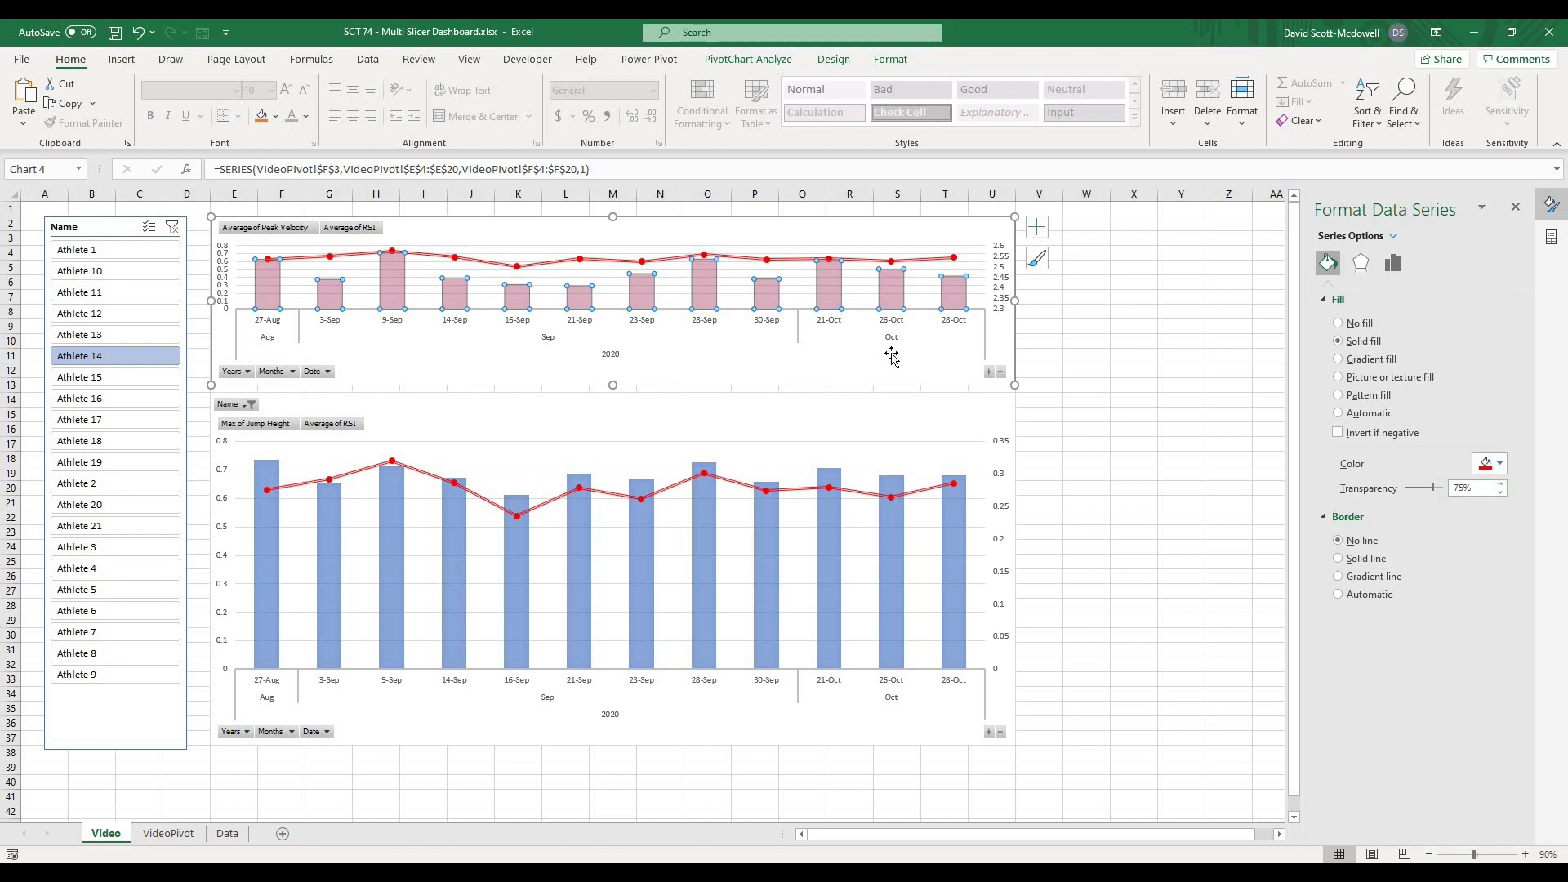
# Recolor the line and its markers in the Peak Velocity and RSI chart blue.
pyautogui.click(783, 266)
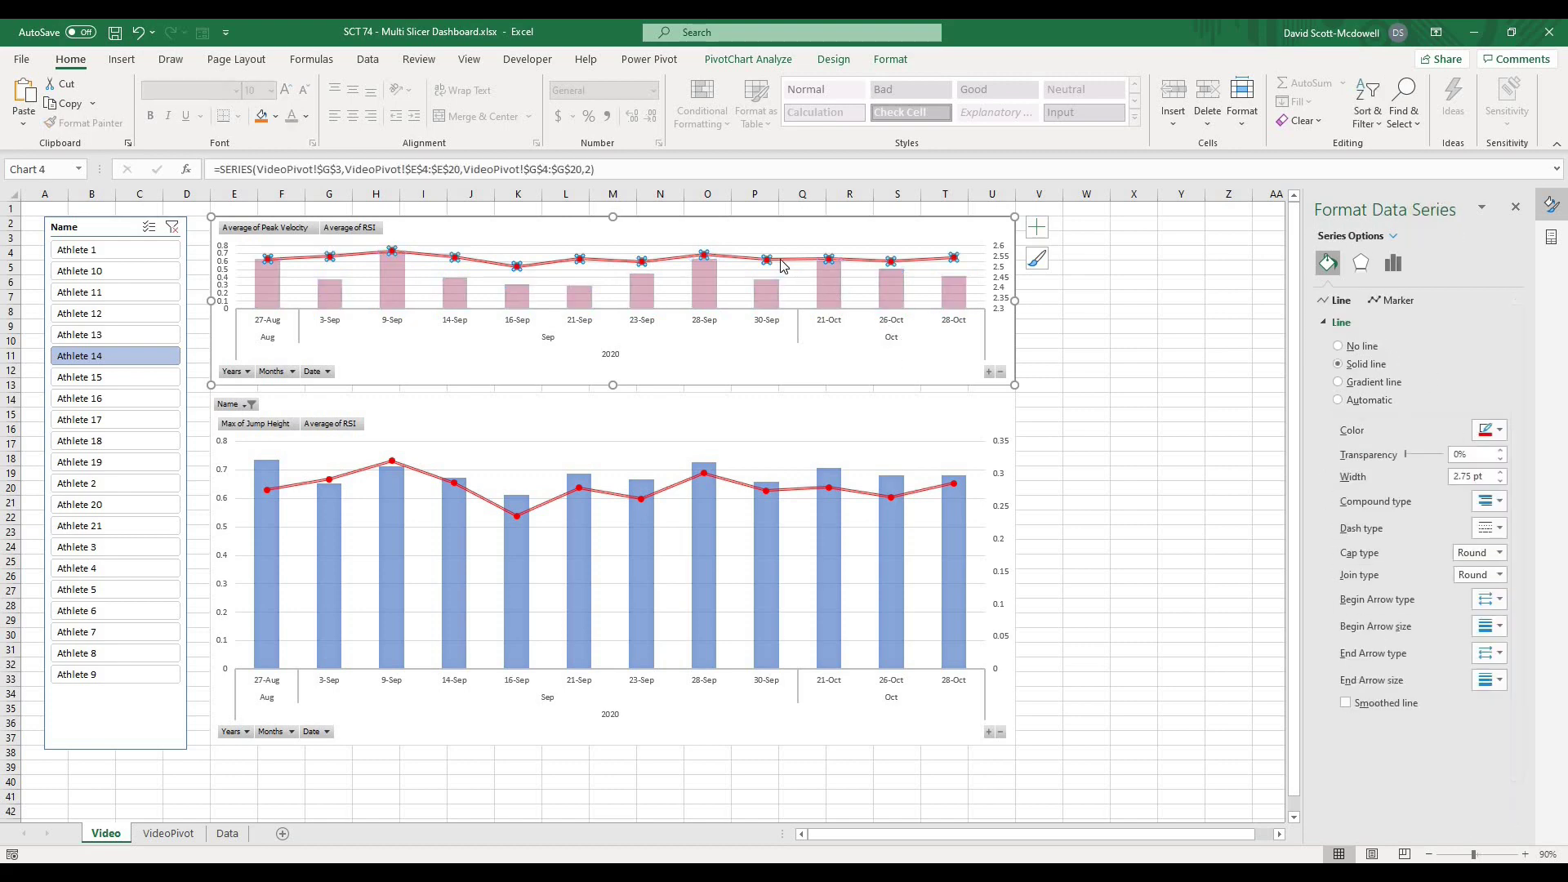
pyautogui.click(1500, 430)
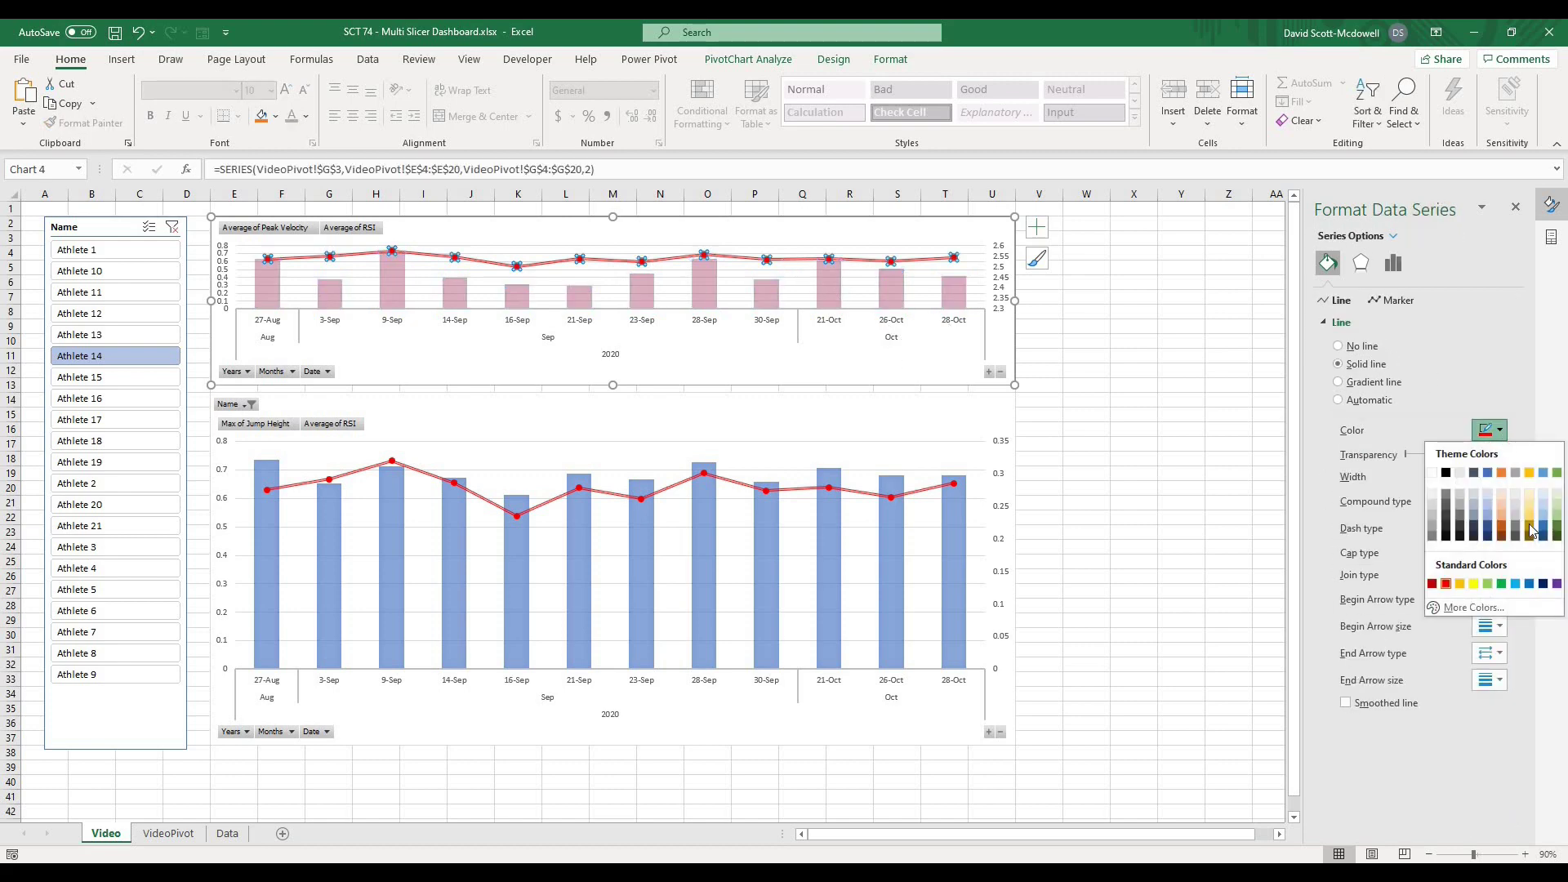
pyautogui.click(1529, 584)
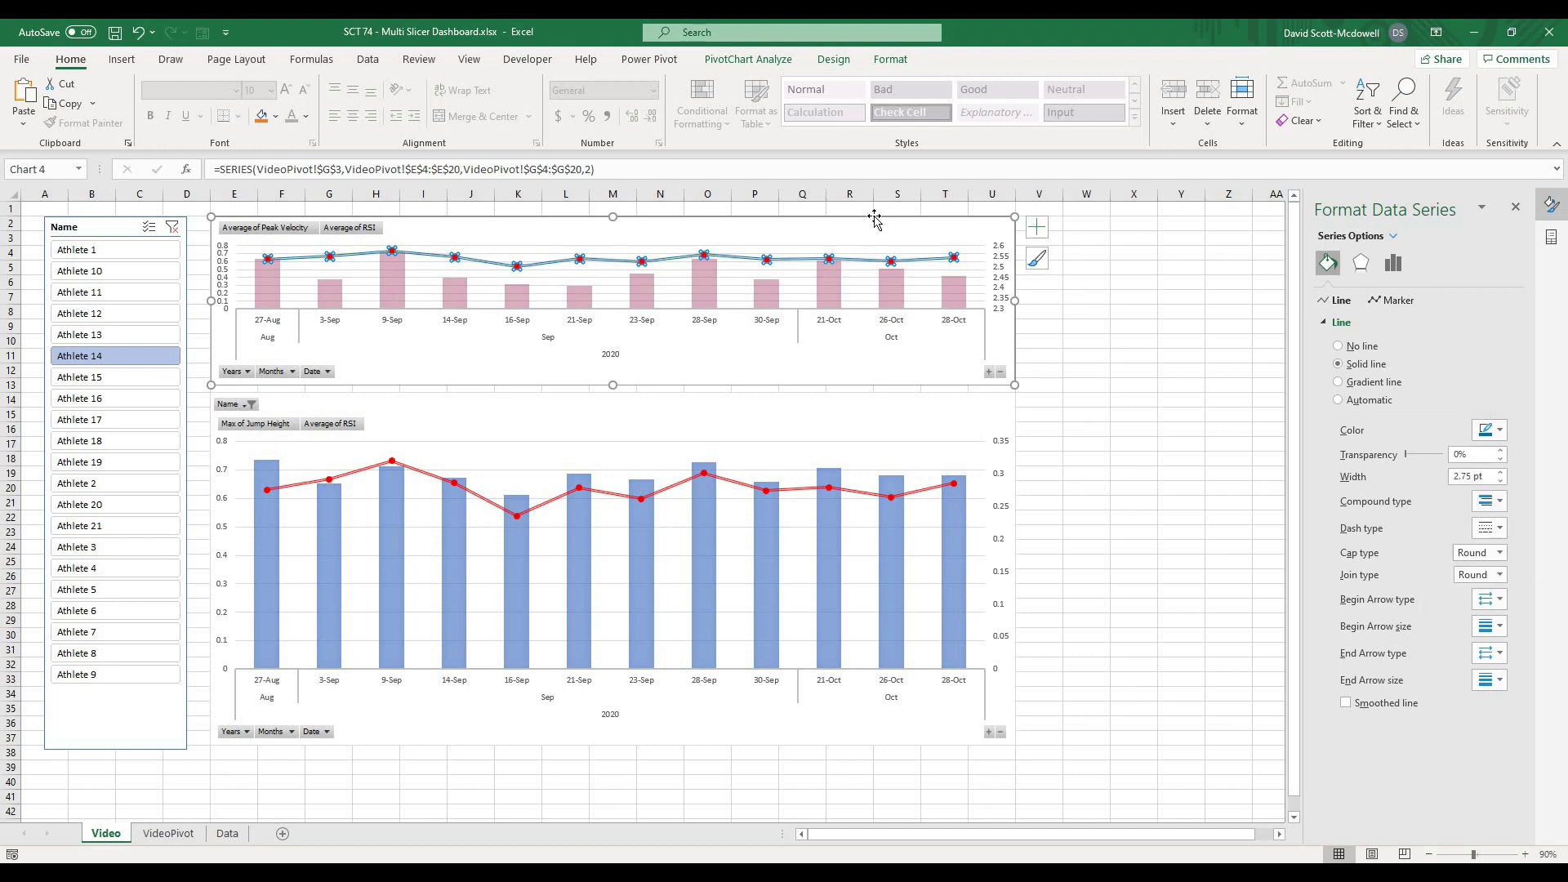
pyautogui.click(1392, 300)
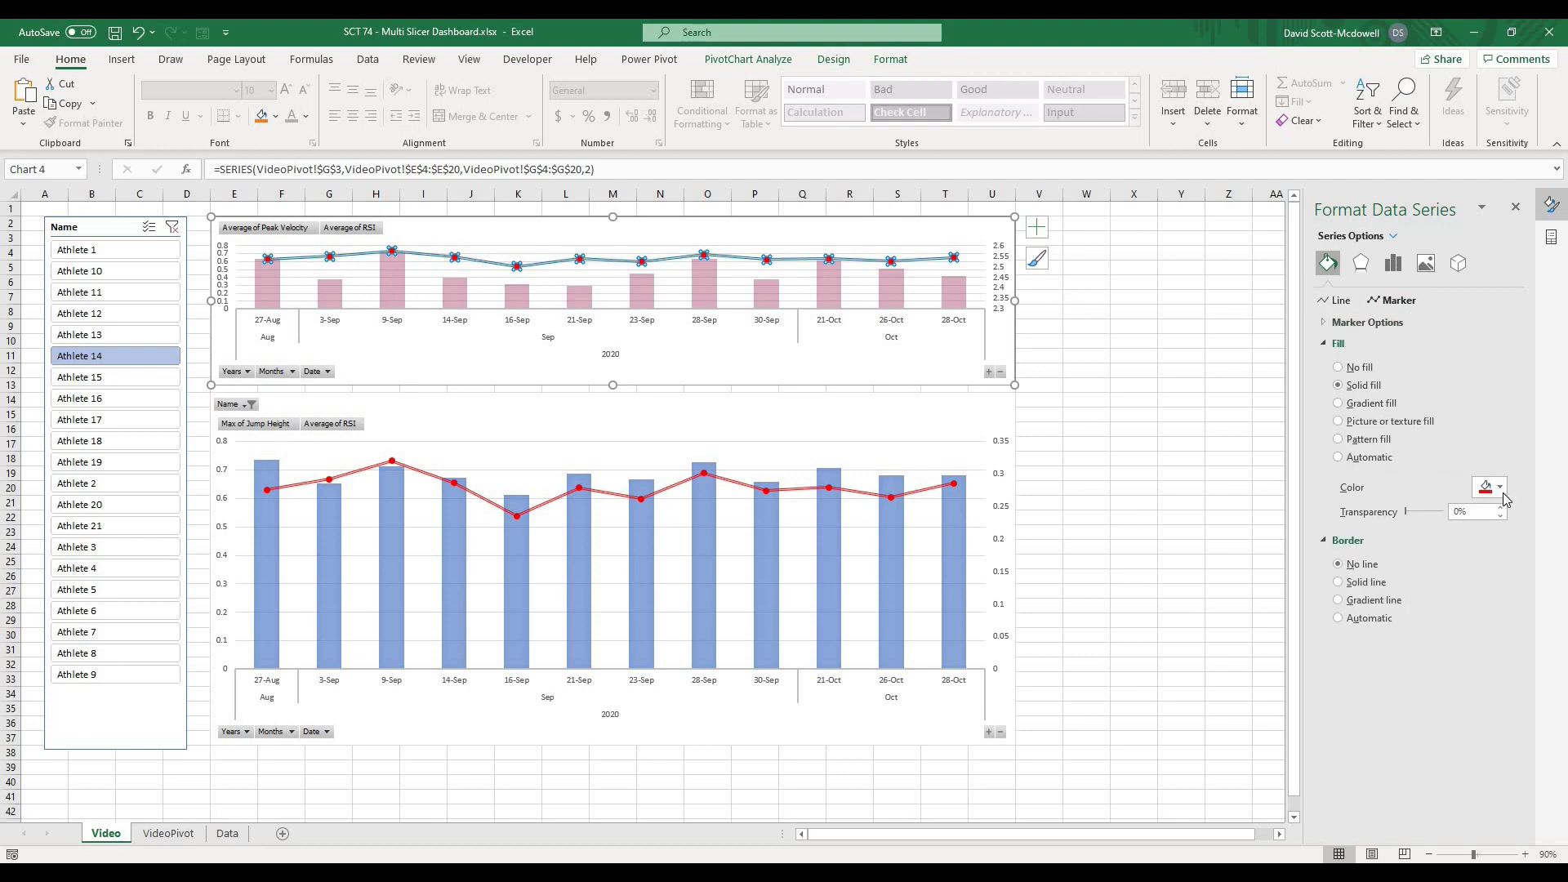
pyautogui.click(1500, 487)
pyautogui.click(1529, 640)
pyautogui.press('Escape')
pyautogui.click(1113, 415)
pyautogui.click(1215, 418)
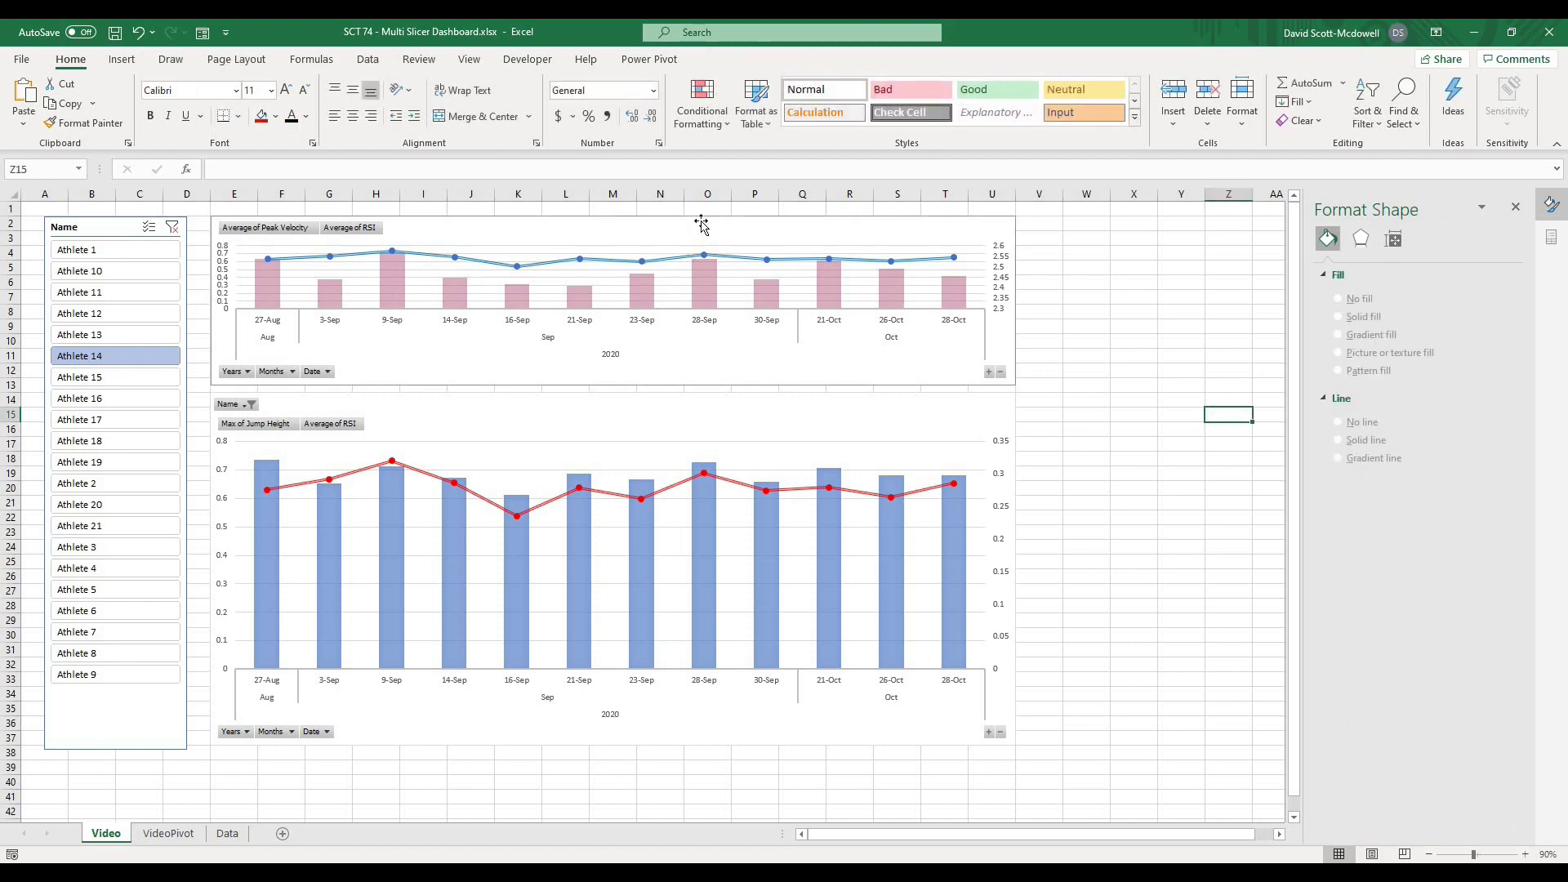
# Reduce the transparency of the red columns in the Peak Velocity and RSI chart to about 60%.
pyautogui.click(707, 284)
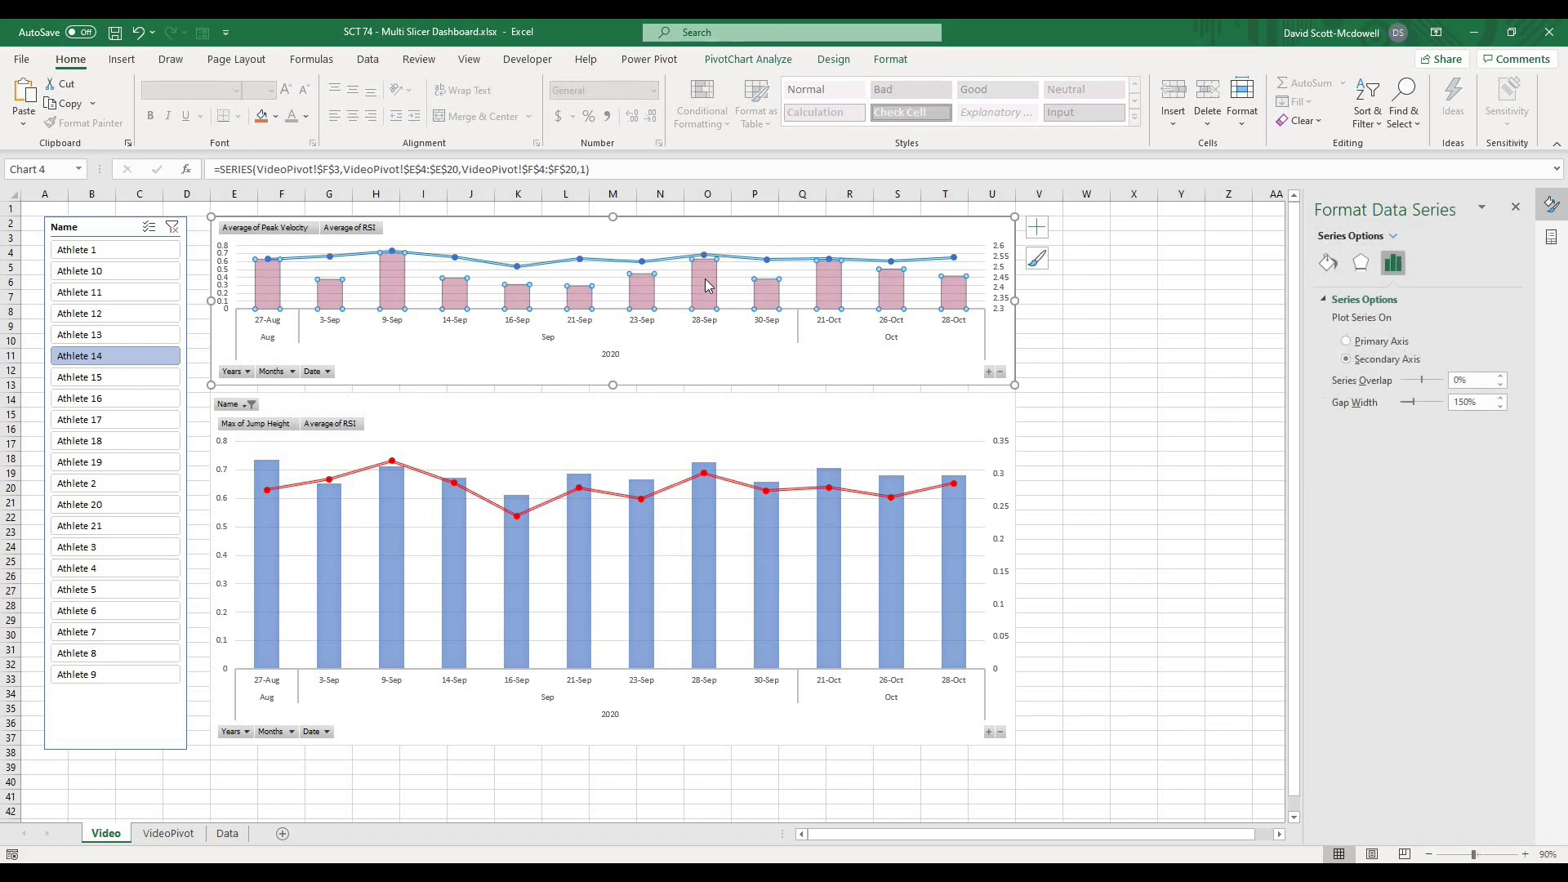
pyautogui.click(1328, 262)
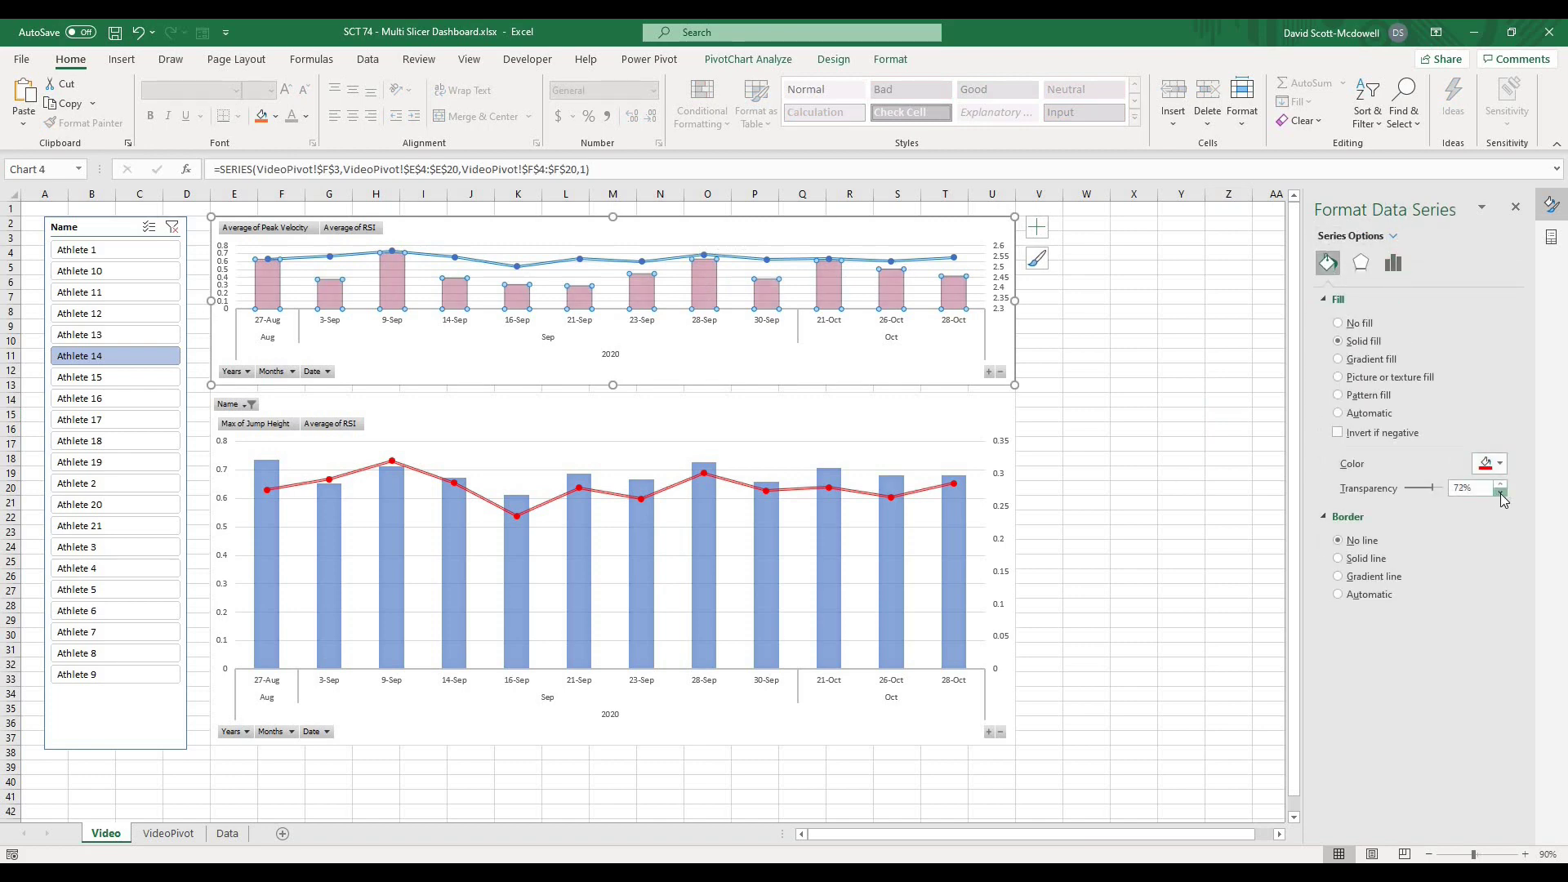
pyautogui.click(1500, 493)
pyautogui.click(1501, 493)
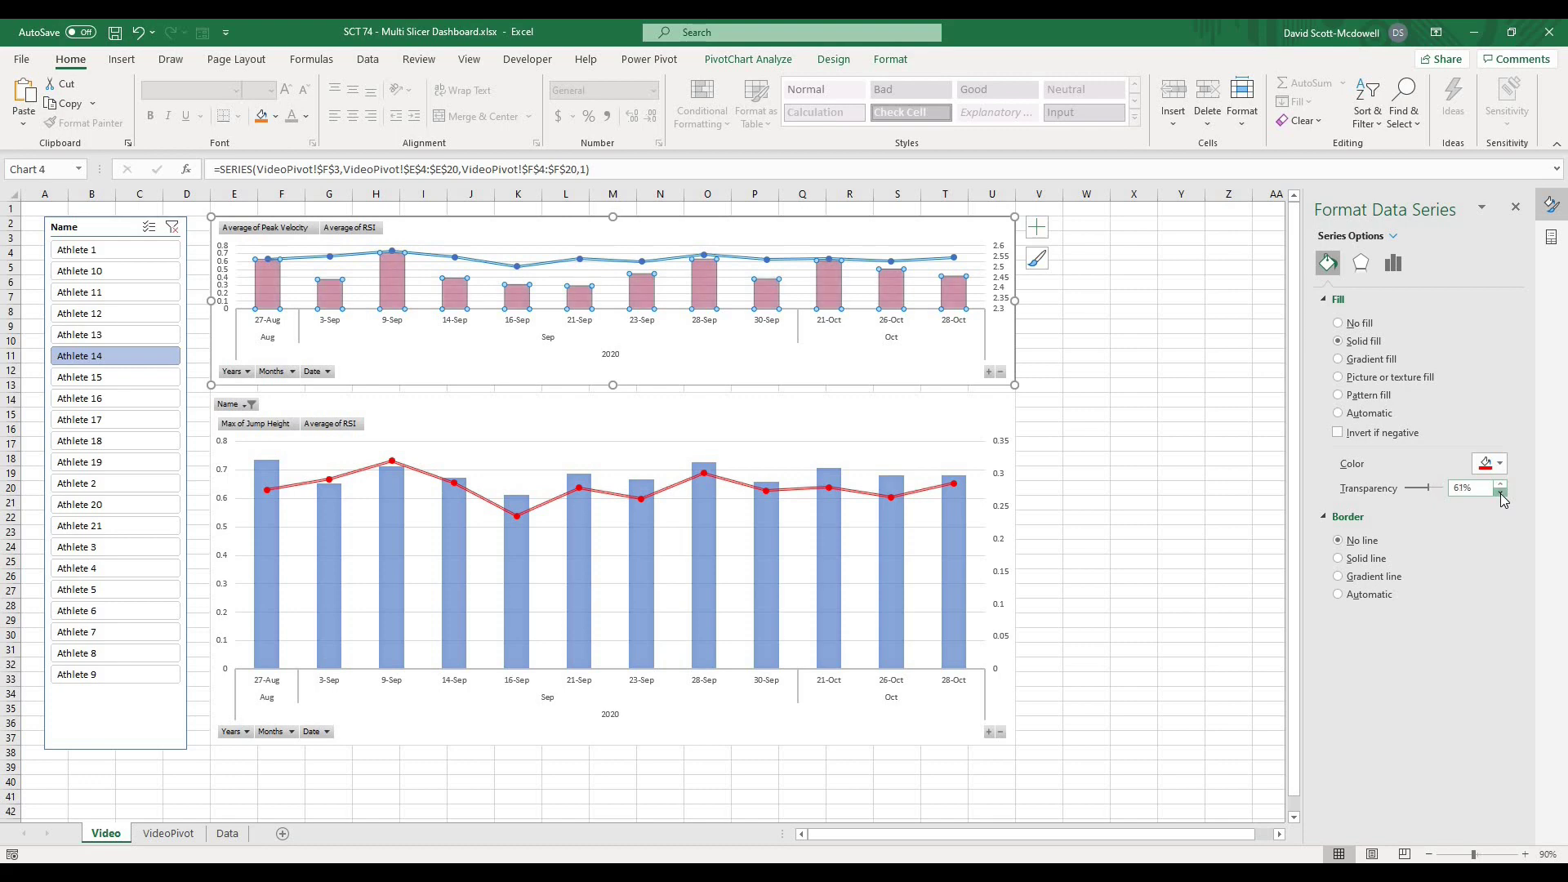
pyautogui.click(1233, 460)
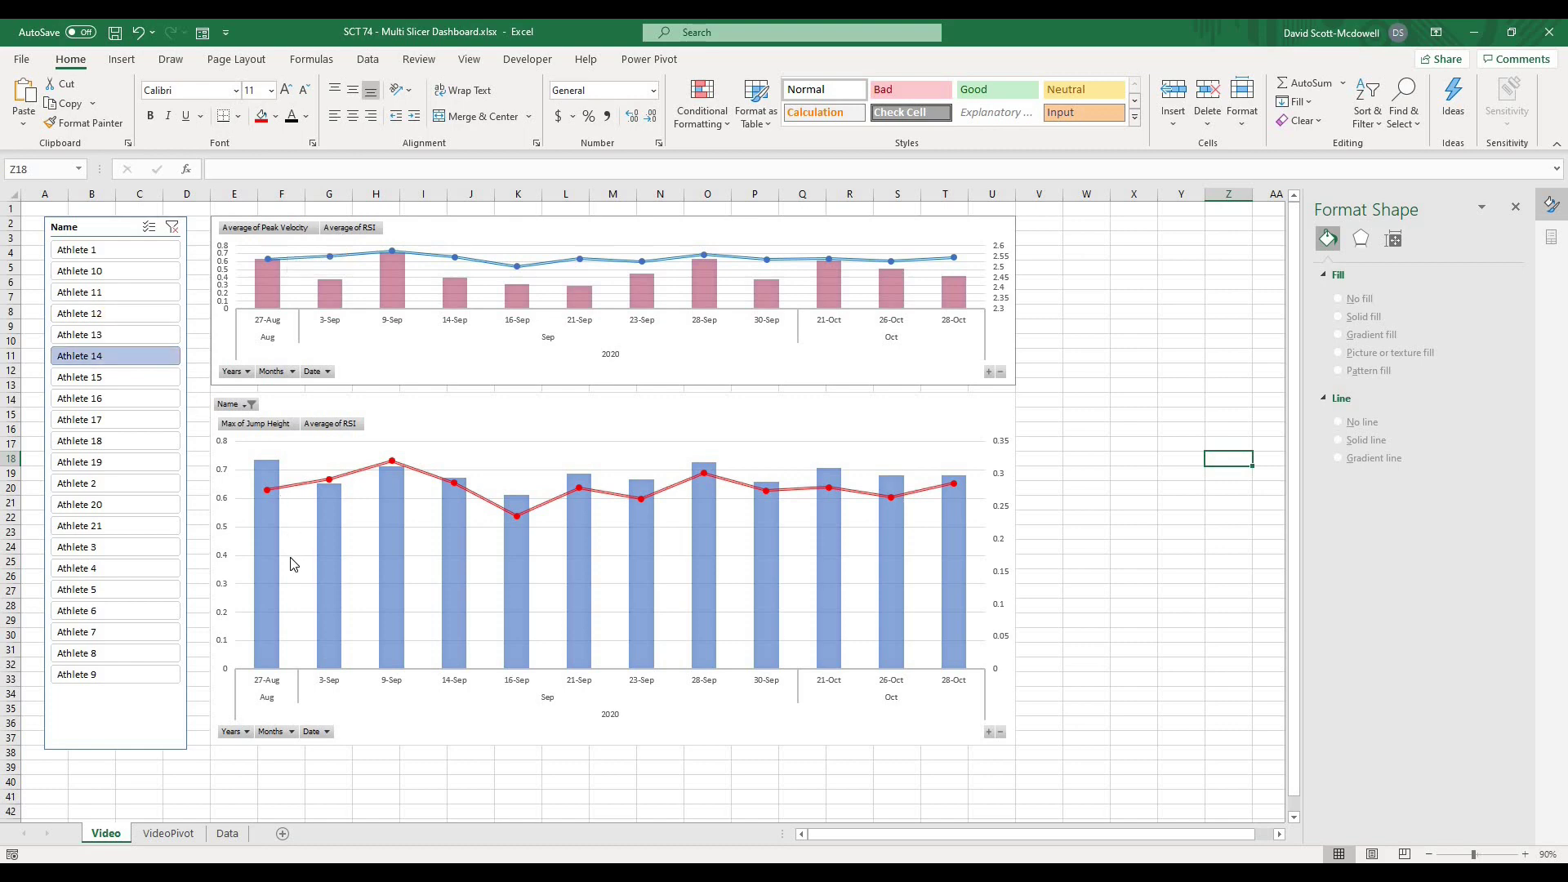
# Test both recolored charts with the Name slicer by filtering through several athletes, ending on Athlete 4.
pyautogui.click(82, 378)
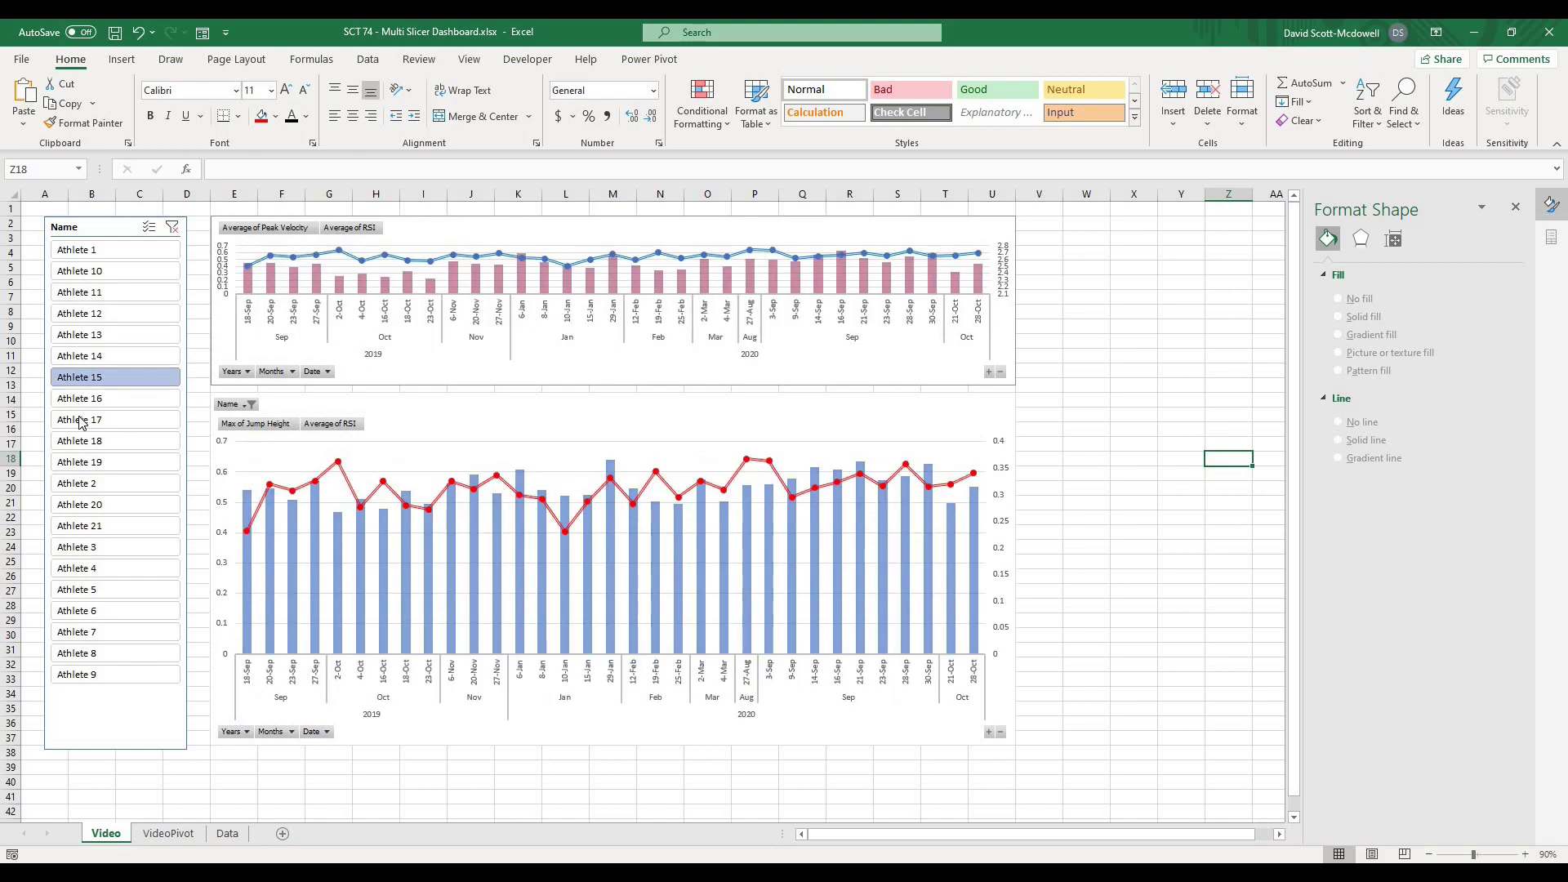
pyautogui.click(82, 420)
pyautogui.click(94, 441)
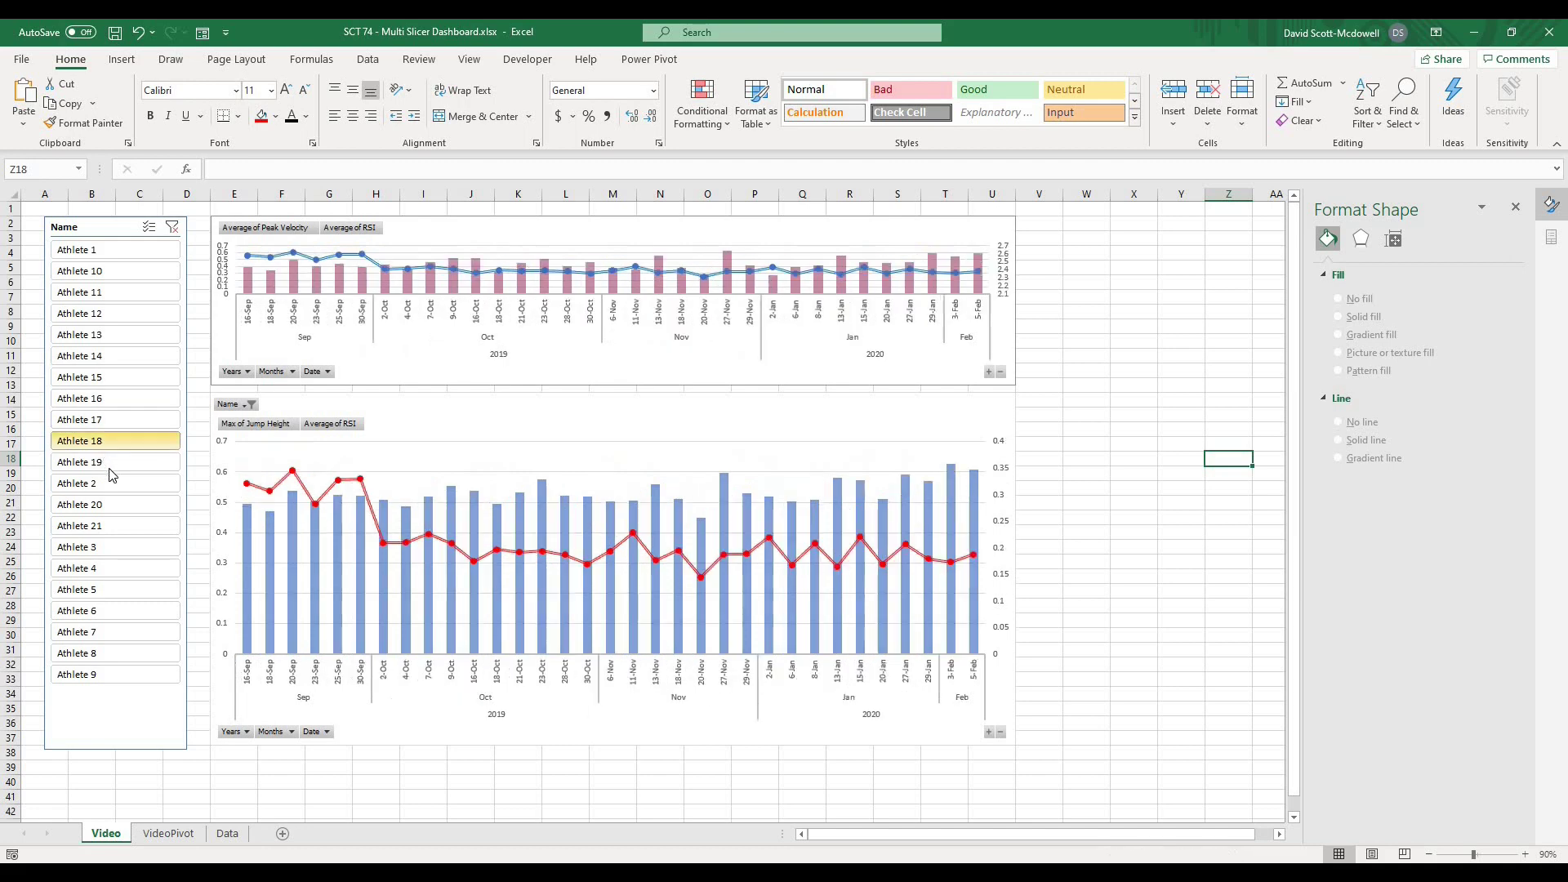
pyautogui.click(112, 462)
pyautogui.click(112, 485)
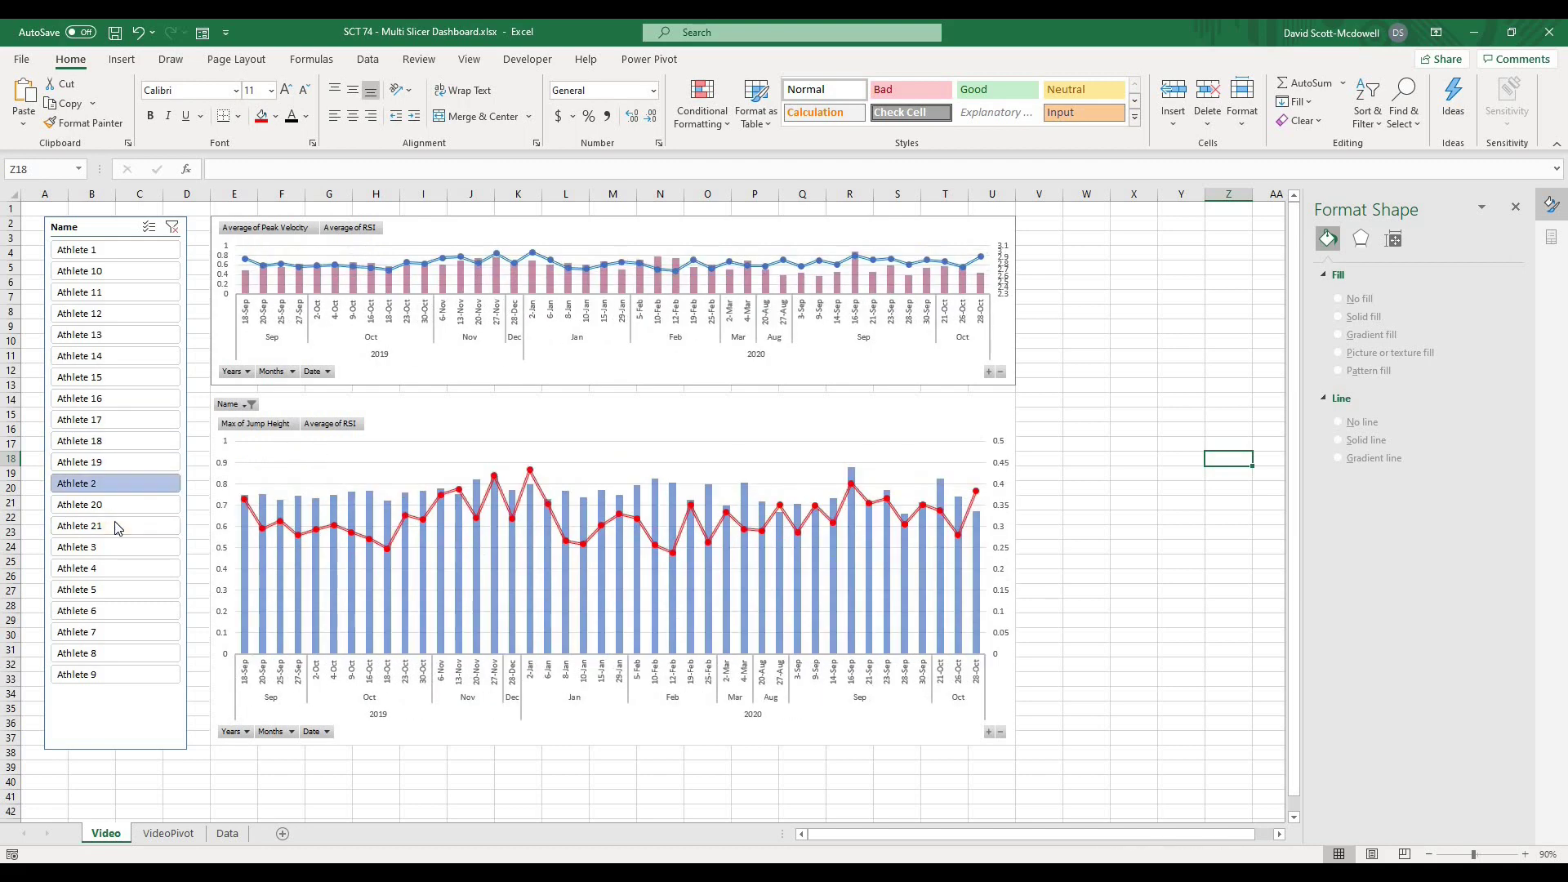
pyautogui.click(115, 529)
pyautogui.click(111, 547)
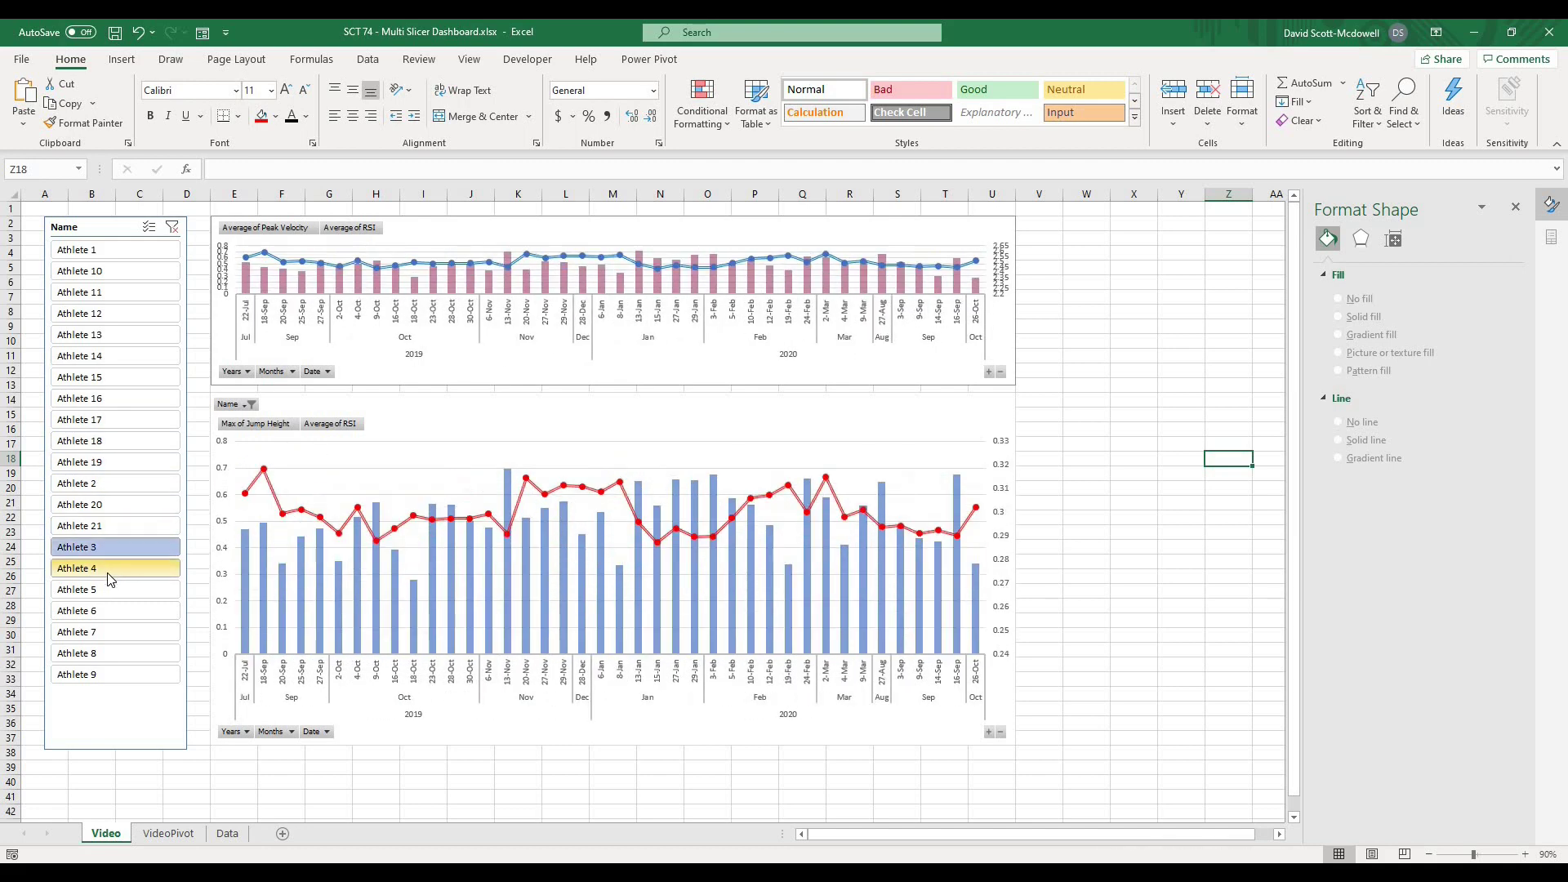
pyautogui.click(110, 576)
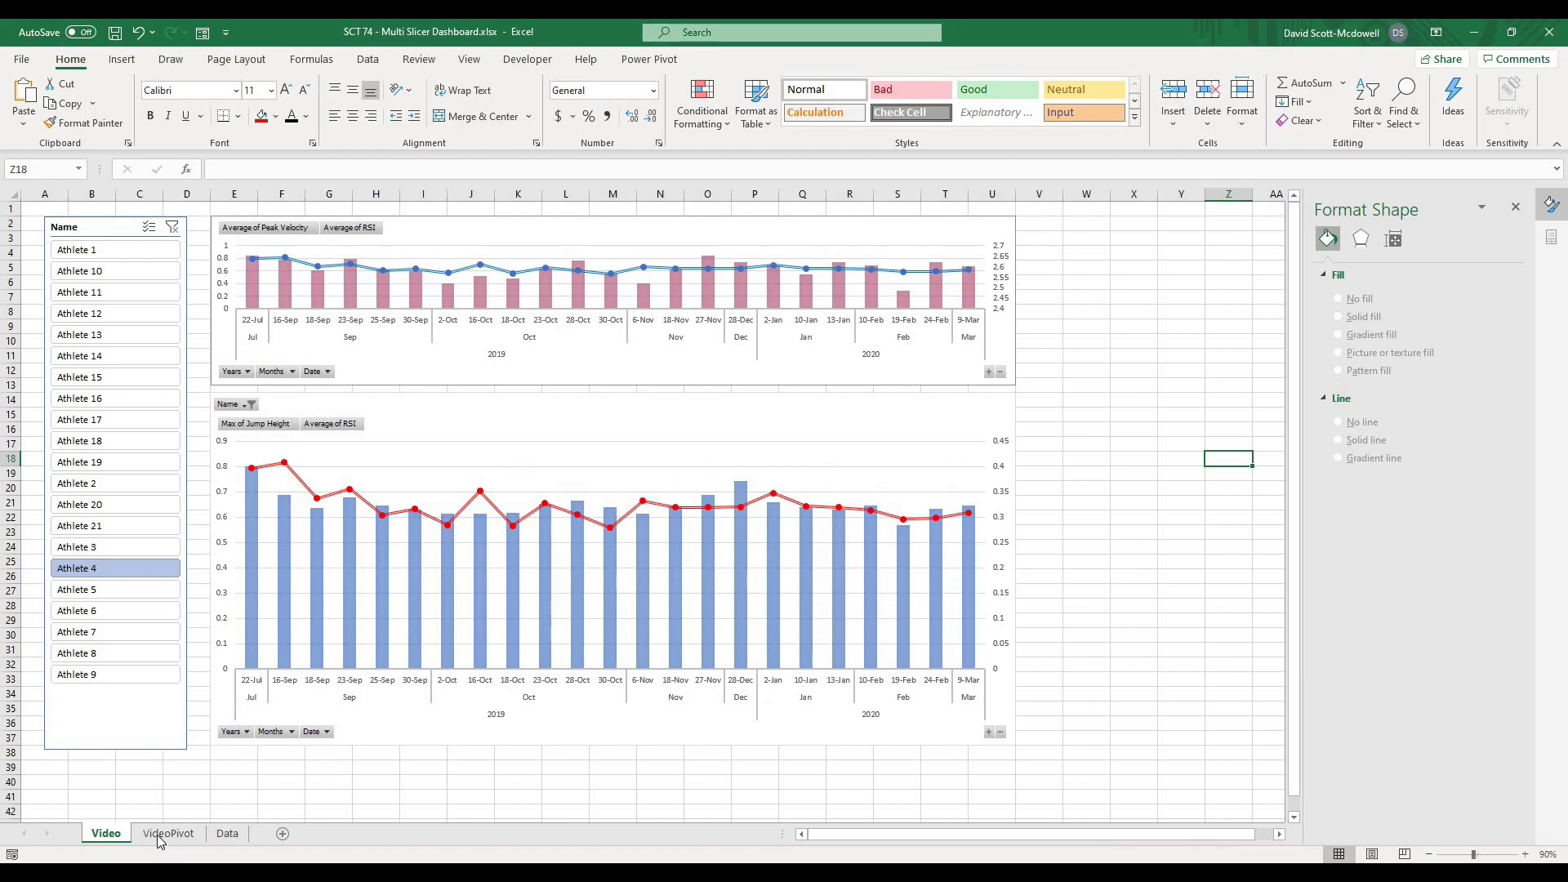
# Create a PivotTable from the TBL_CMJ_FP_Data table on the Data sheet, placed on the existing VideoPivot worksheet at cell I3.
pyautogui.click(227, 833)
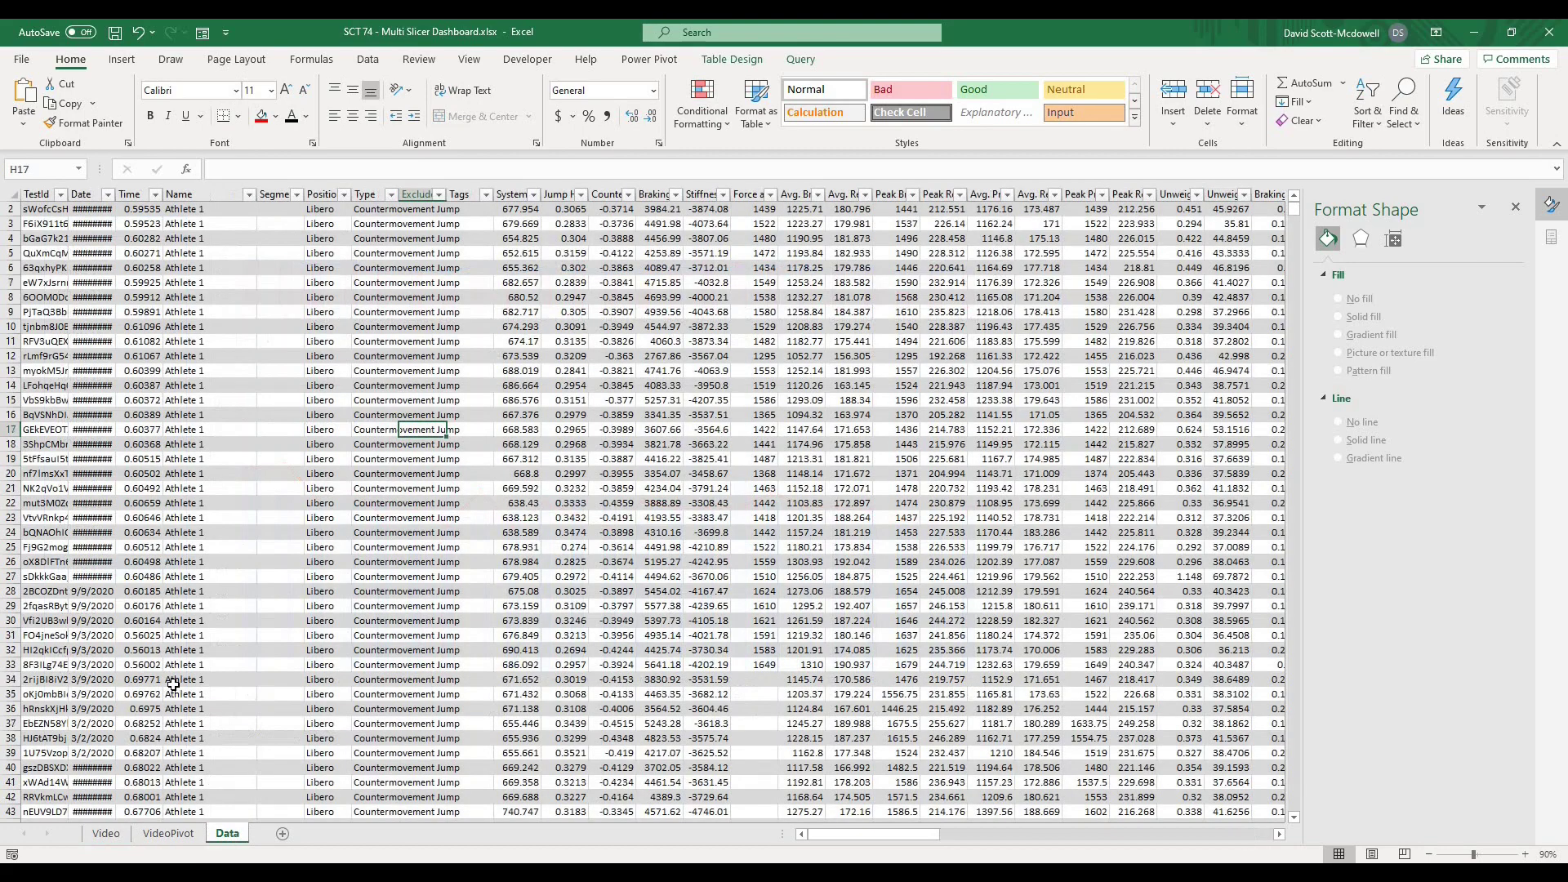
pyautogui.click(248, 416)
pyautogui.click(733, 59)
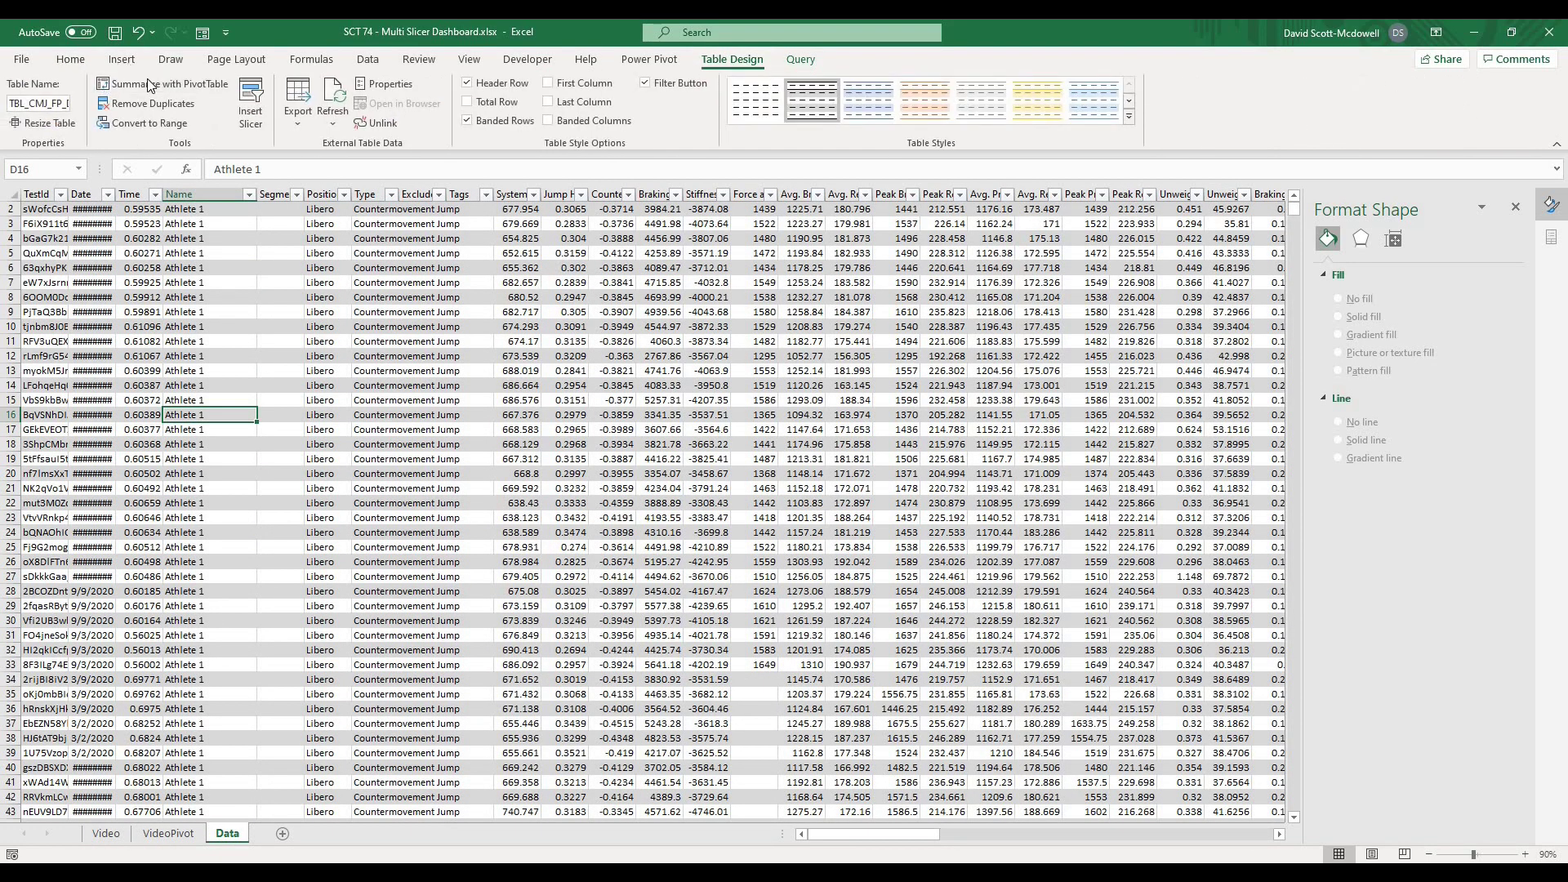
pyautogui.click(147, 84)
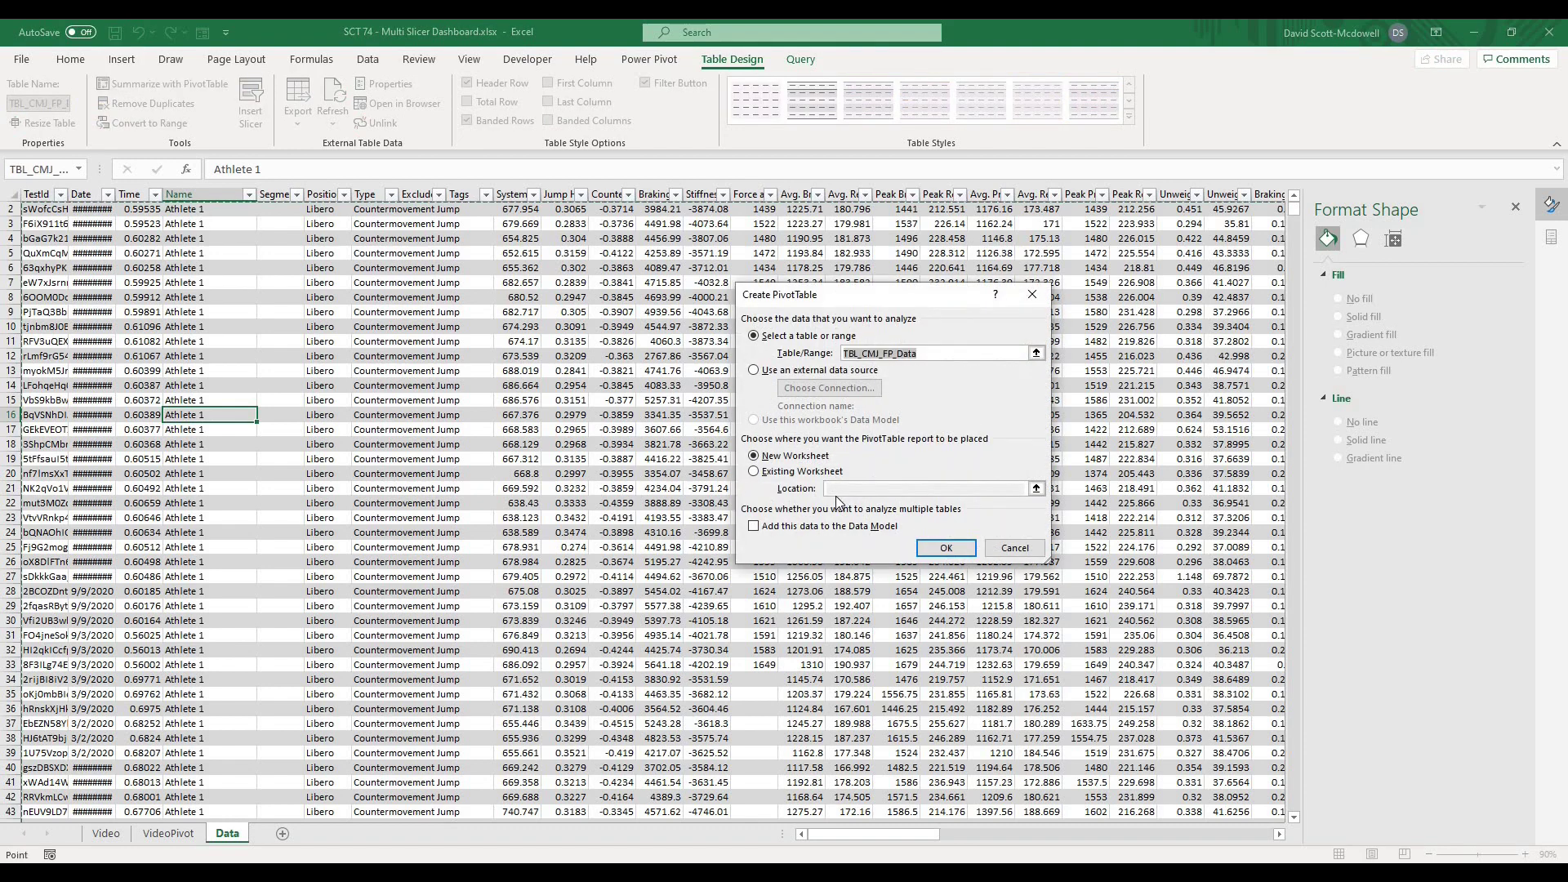
pyautogui.click(802, 472)
pyautogui.click(1034, 489)
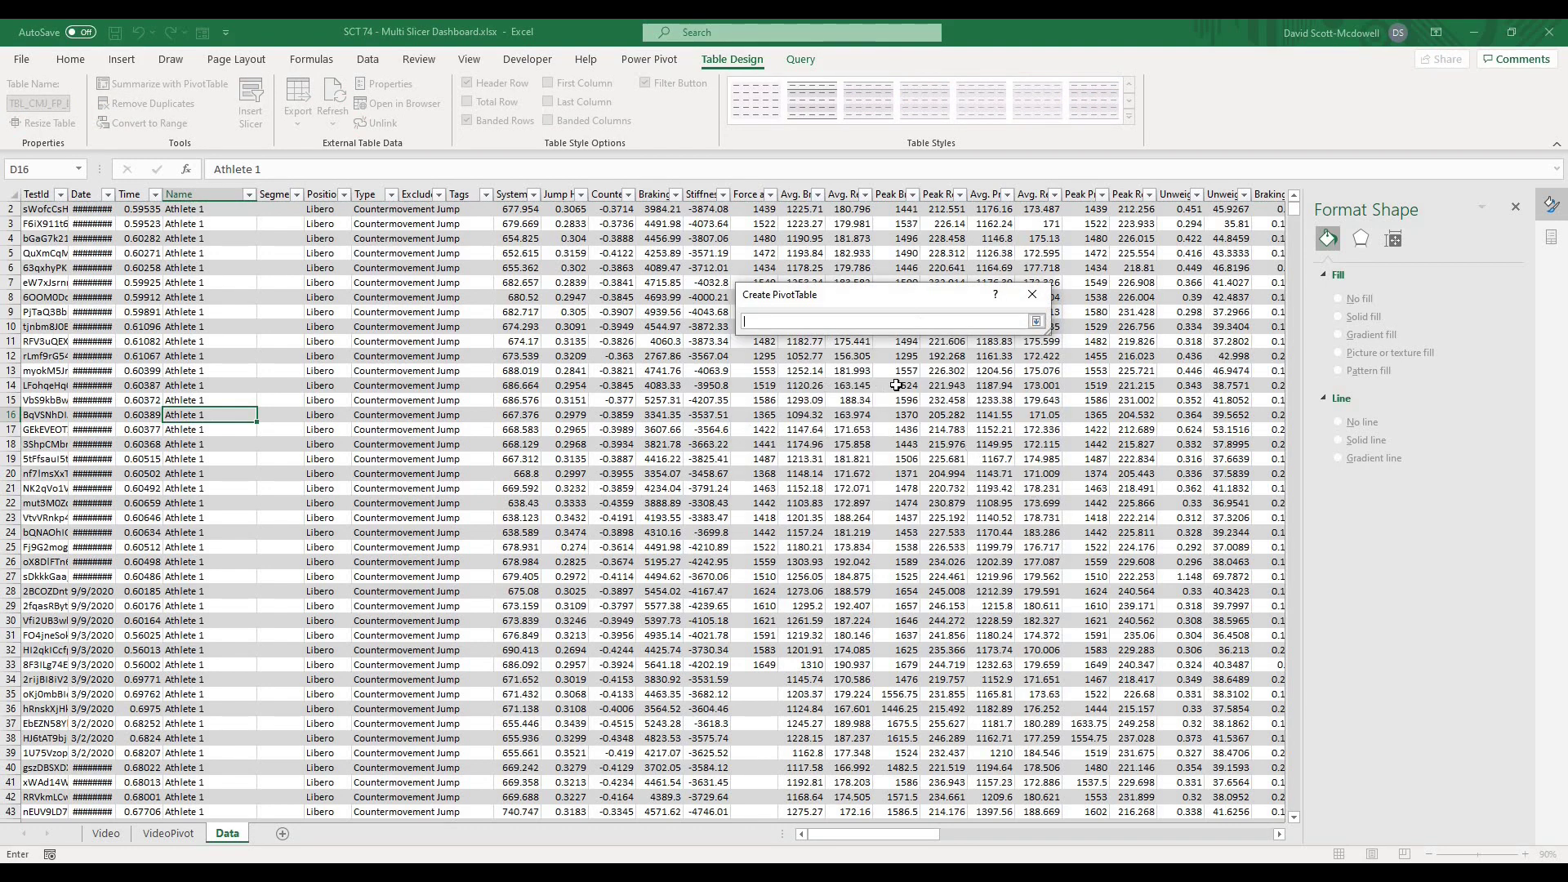
pyautogui.click(181, 833)
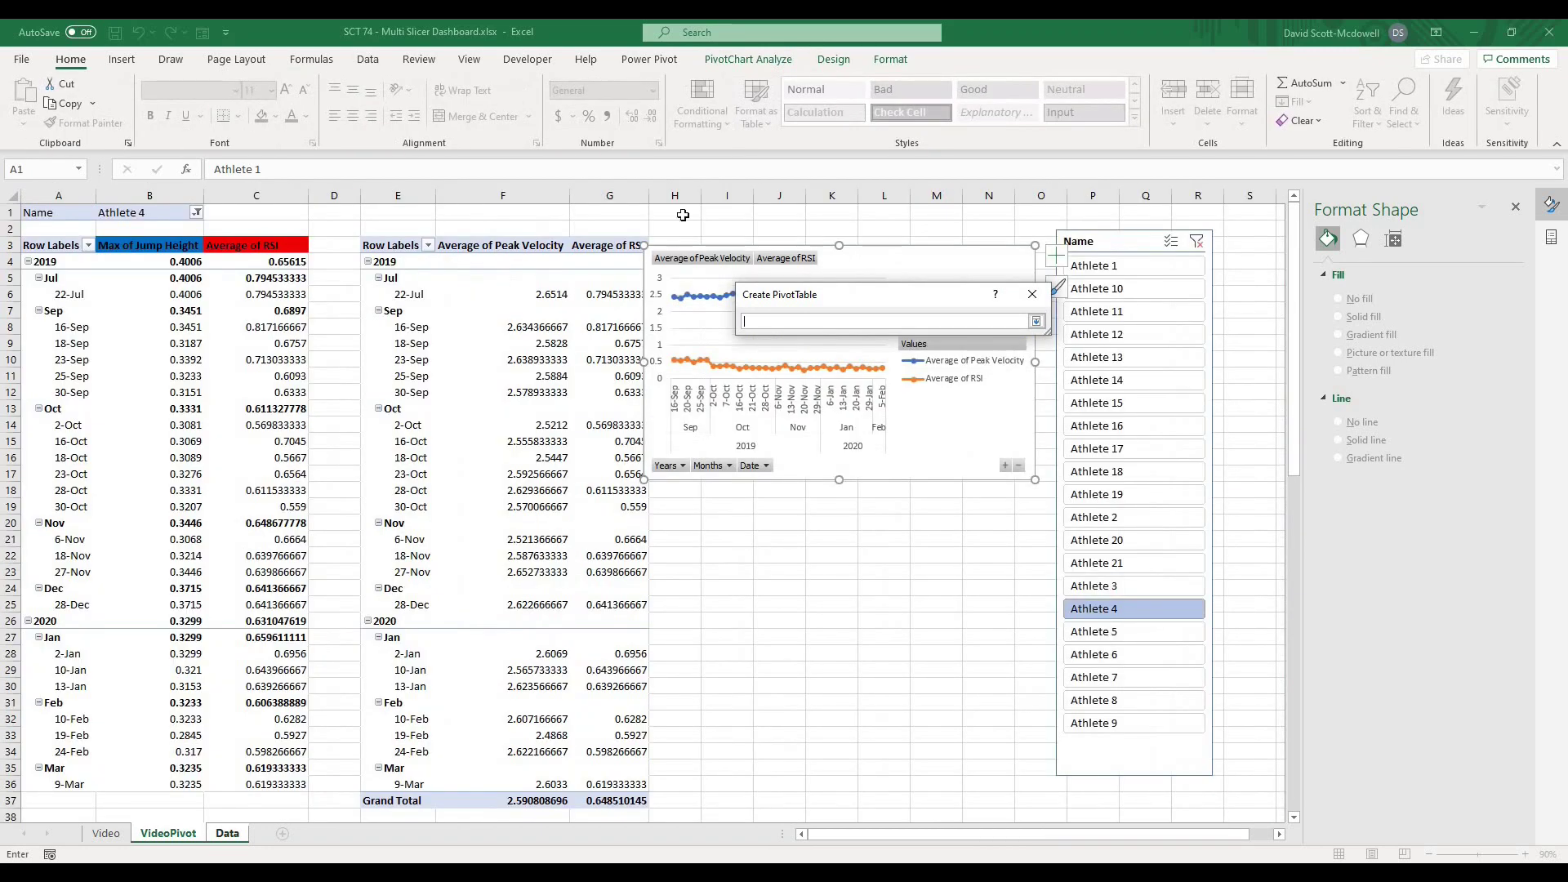
pyautogui.click(729, 240)
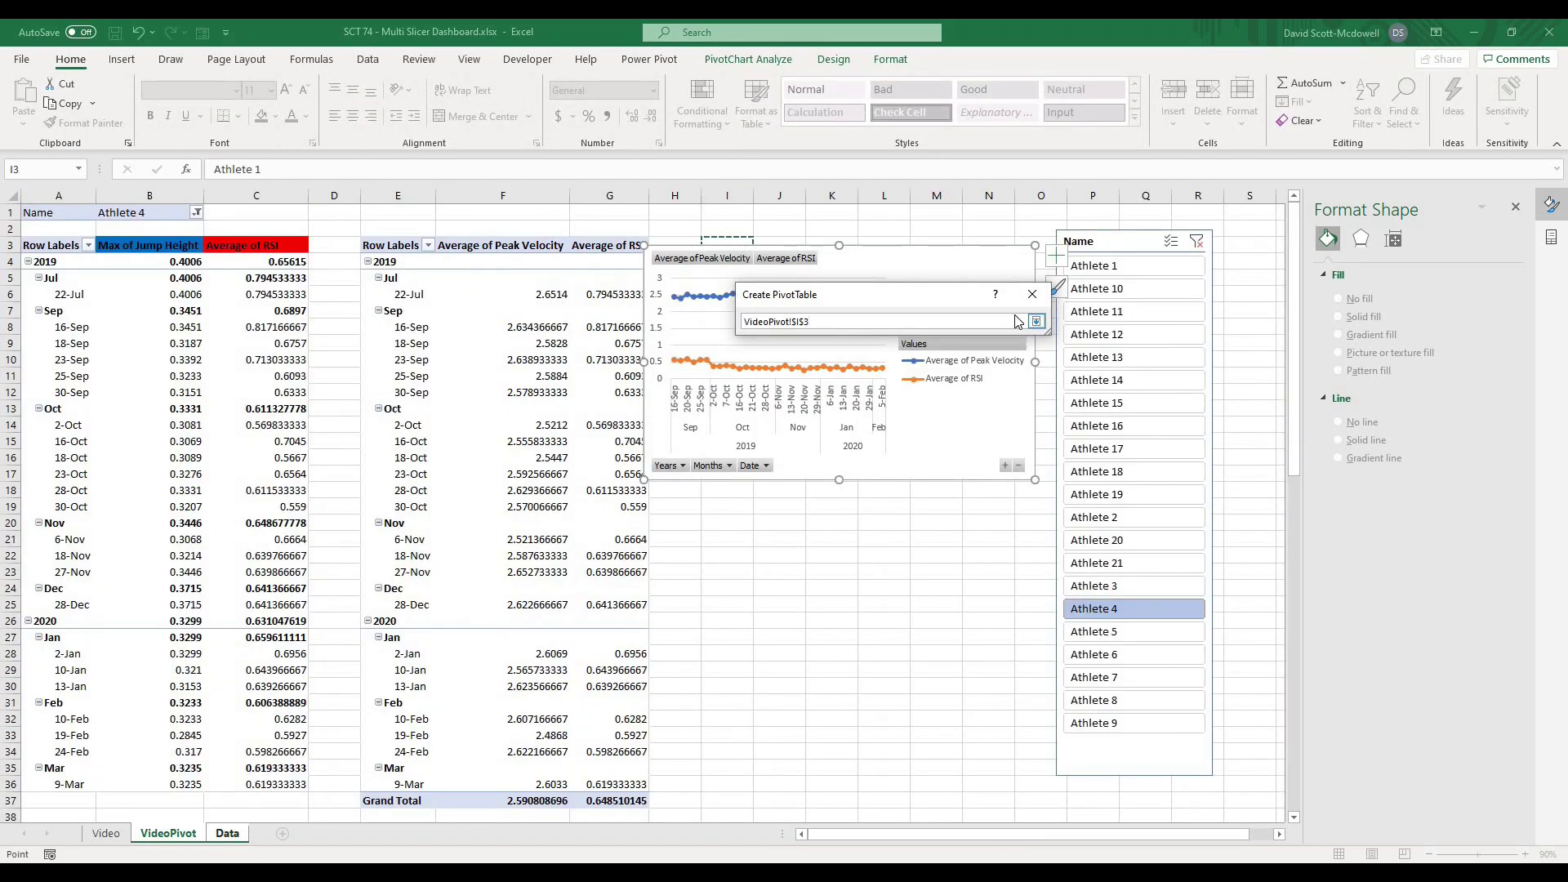
pyautogui.click(1035, 323)
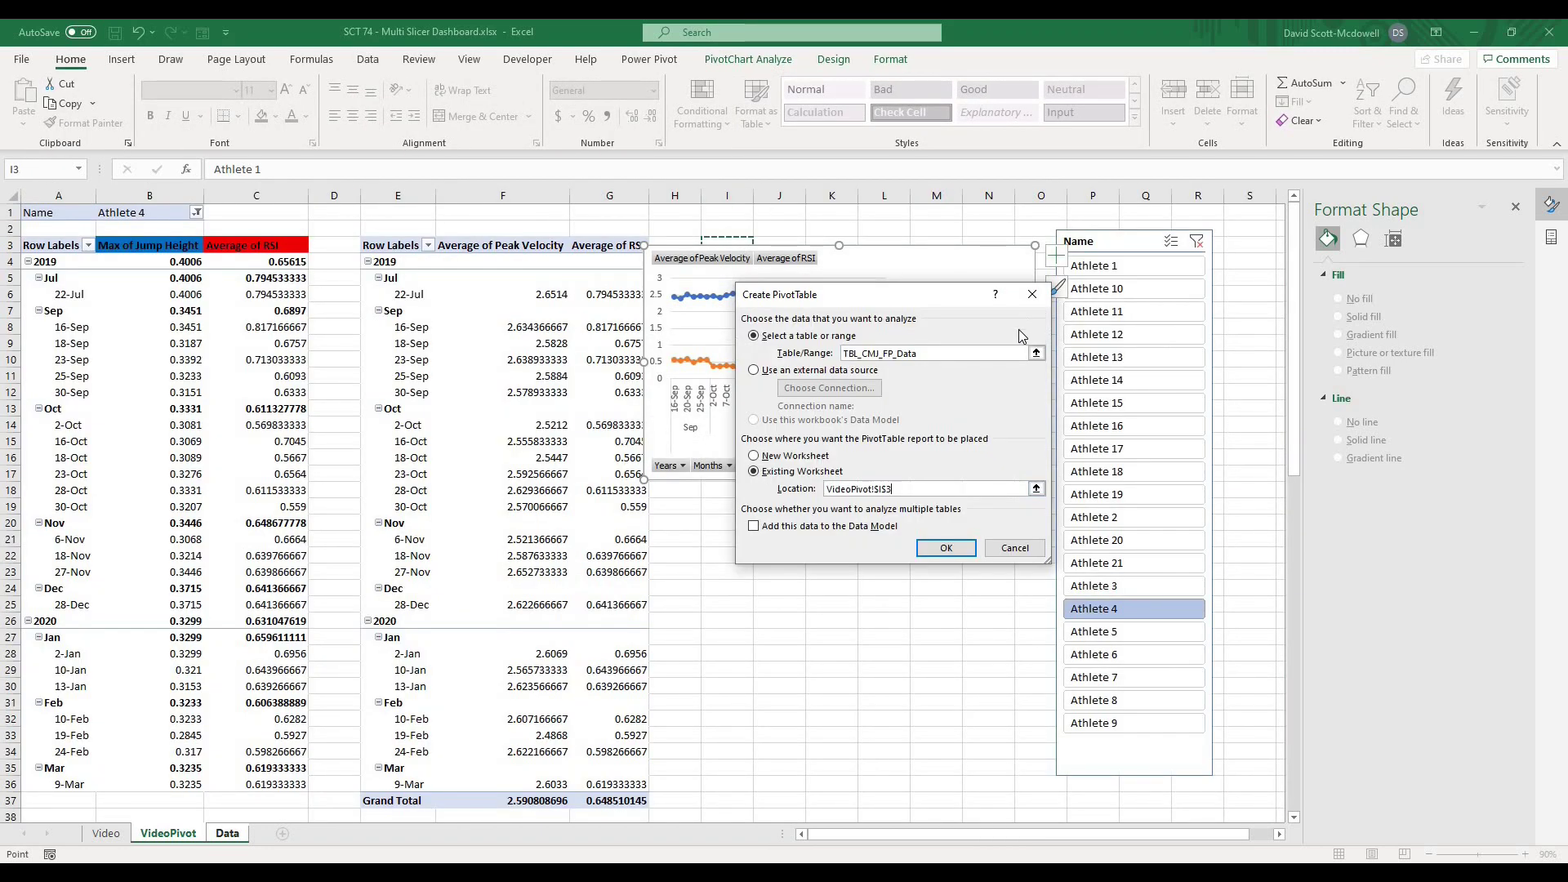
pyautogui.click(946, 548)
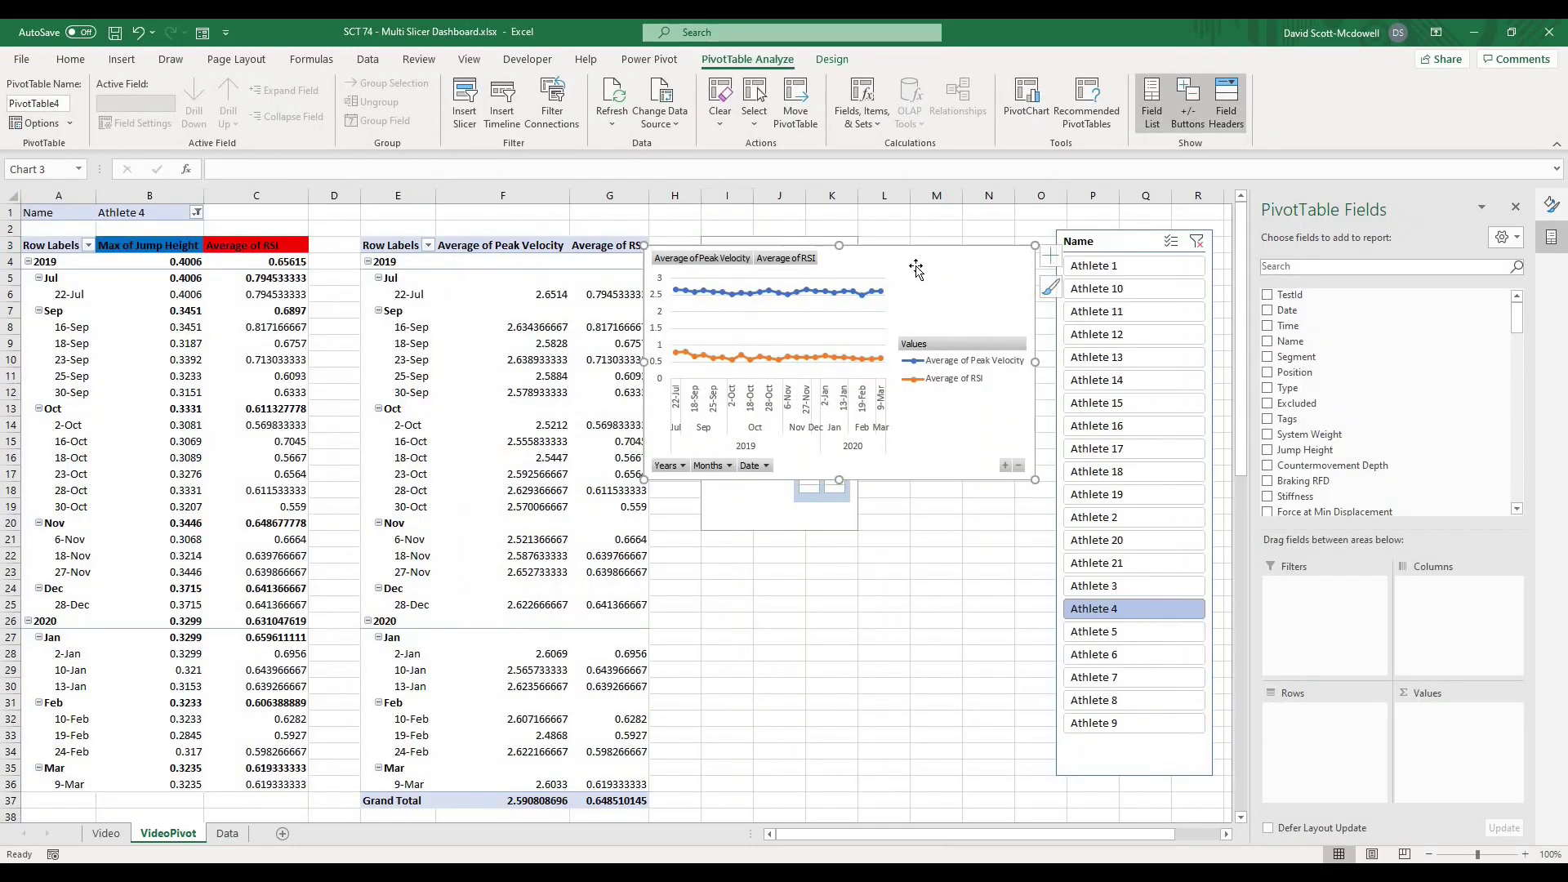
# Move the leftover Peak Velocity and RSI pivot chart off the new PivotTable on VideoPivot and delete it.
pyautogui.moveTo(1117, 468); pyautogui.dragTo(1166, 466)
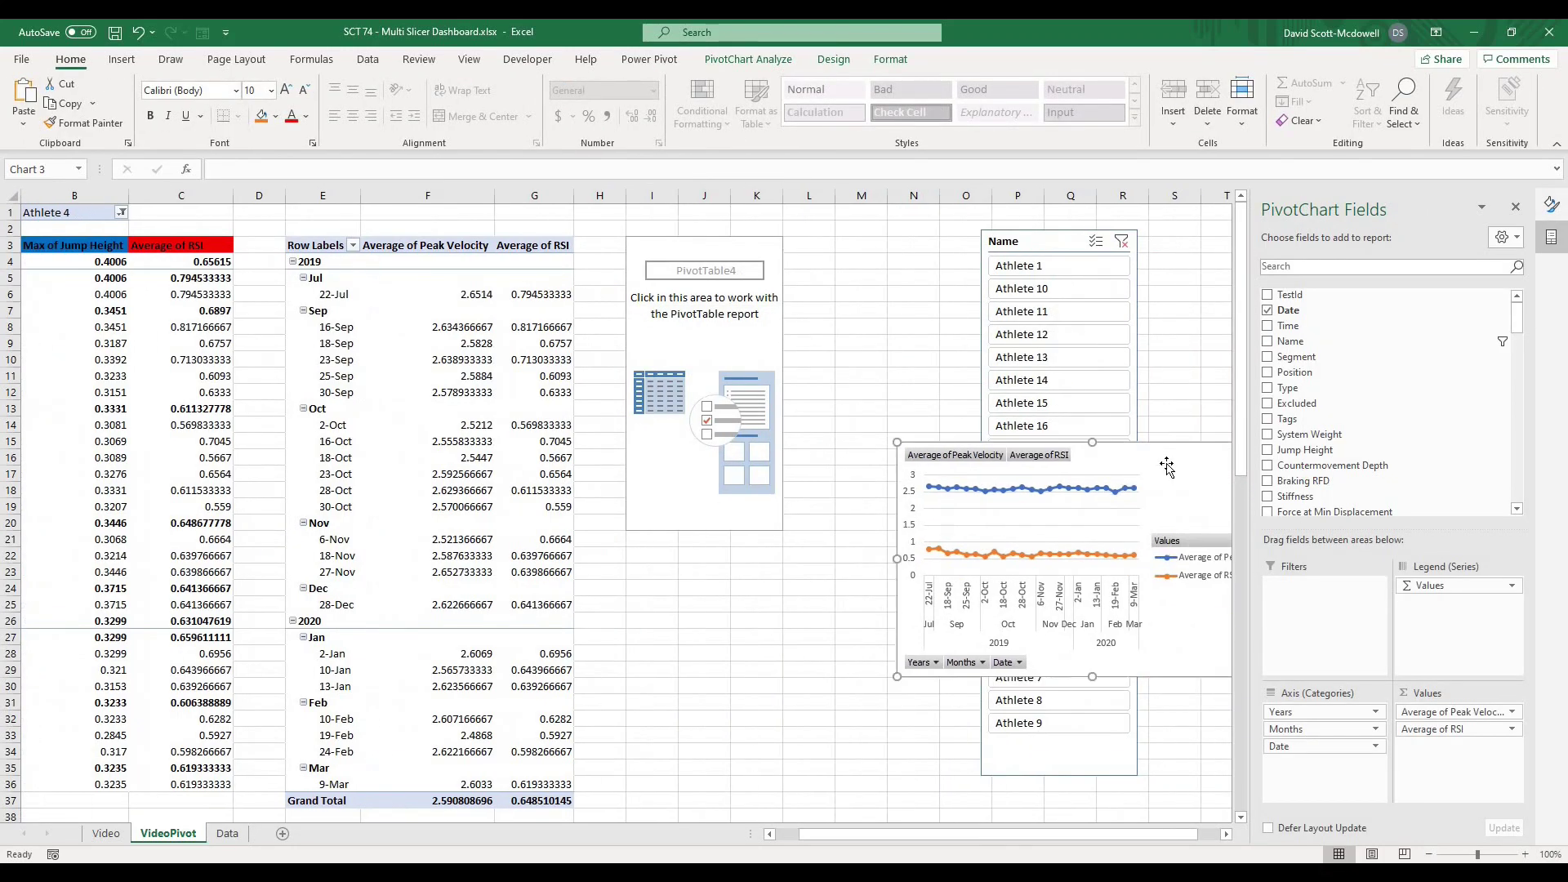
pyautogui.press('Delete')
# Find the Jump Height field and add it to the values of the empty PivotTable at I3.
pyautogui.click(666, 297)
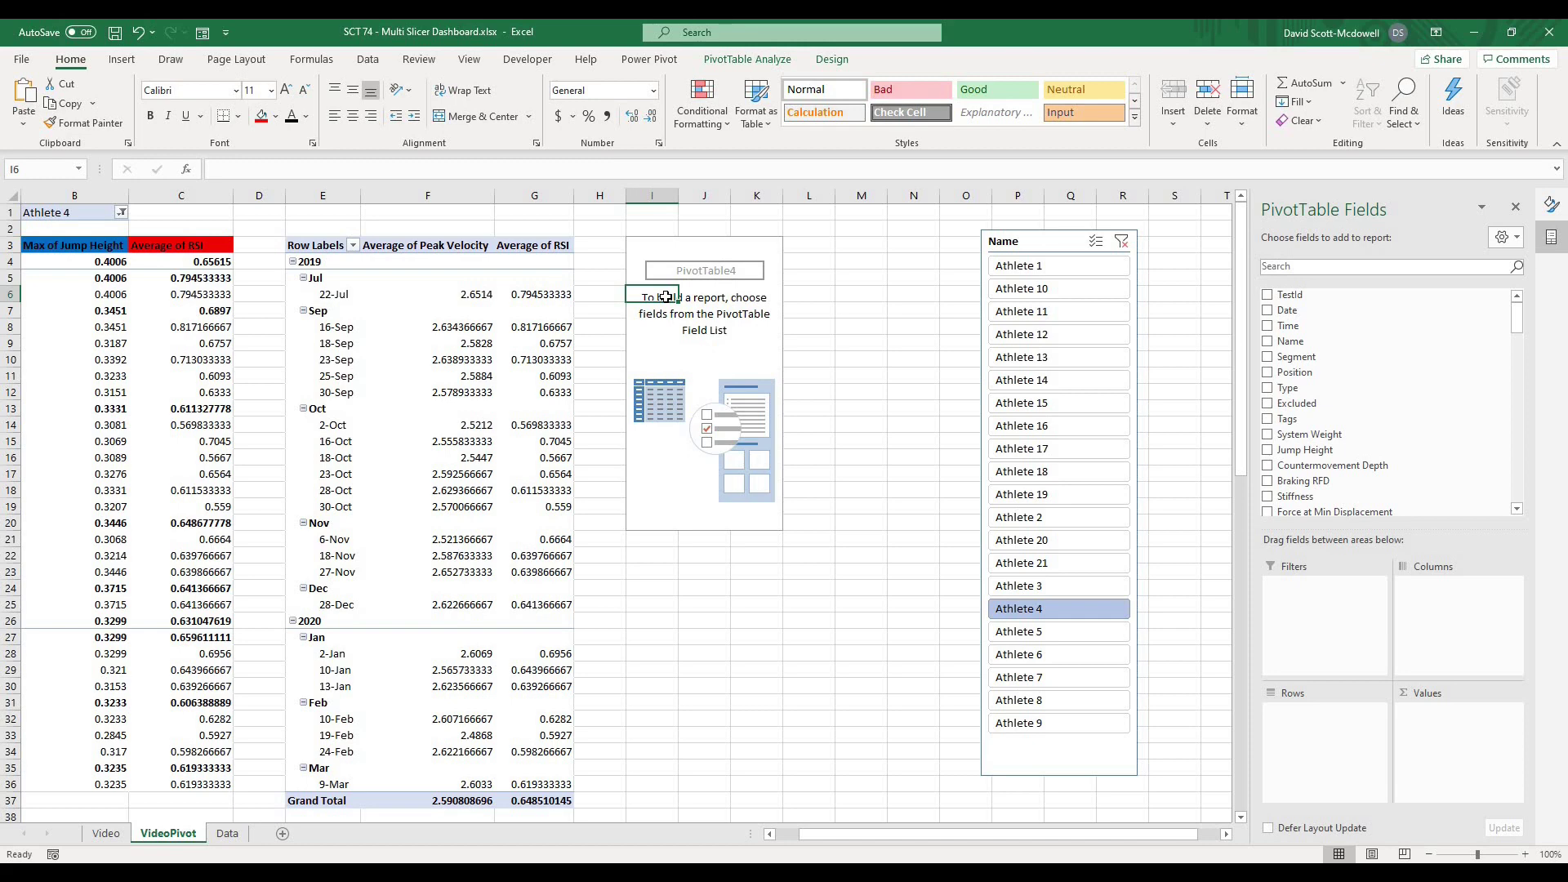
pyautogui.click(1324, 263)
pyautogui.write('jump heigh')
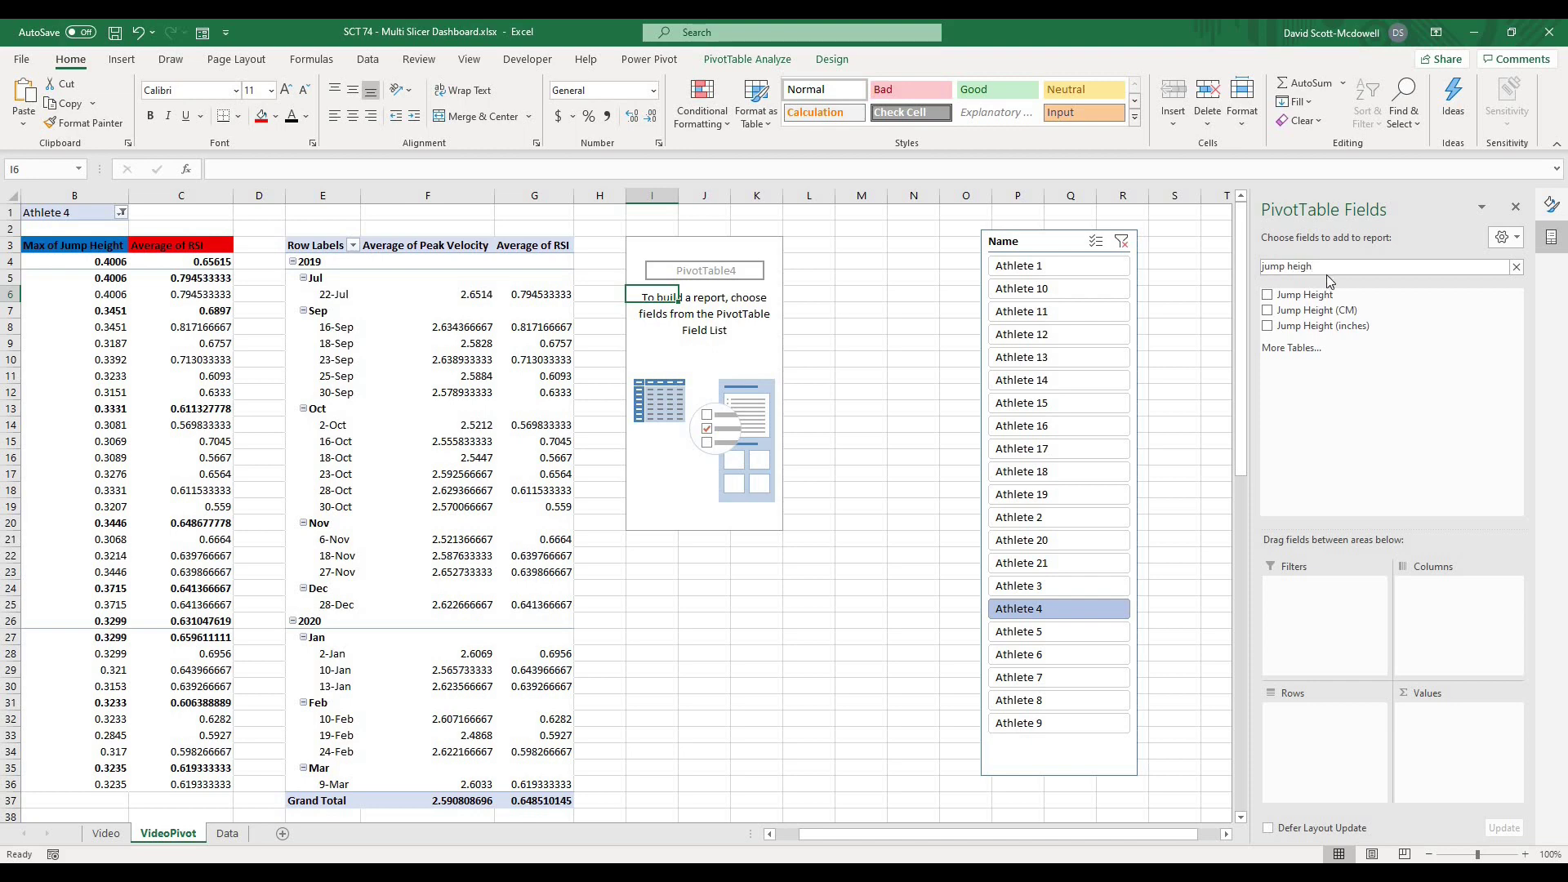
pyautogui.moveTo(1306, 295); pyautogui.dragTo(1454, 719)
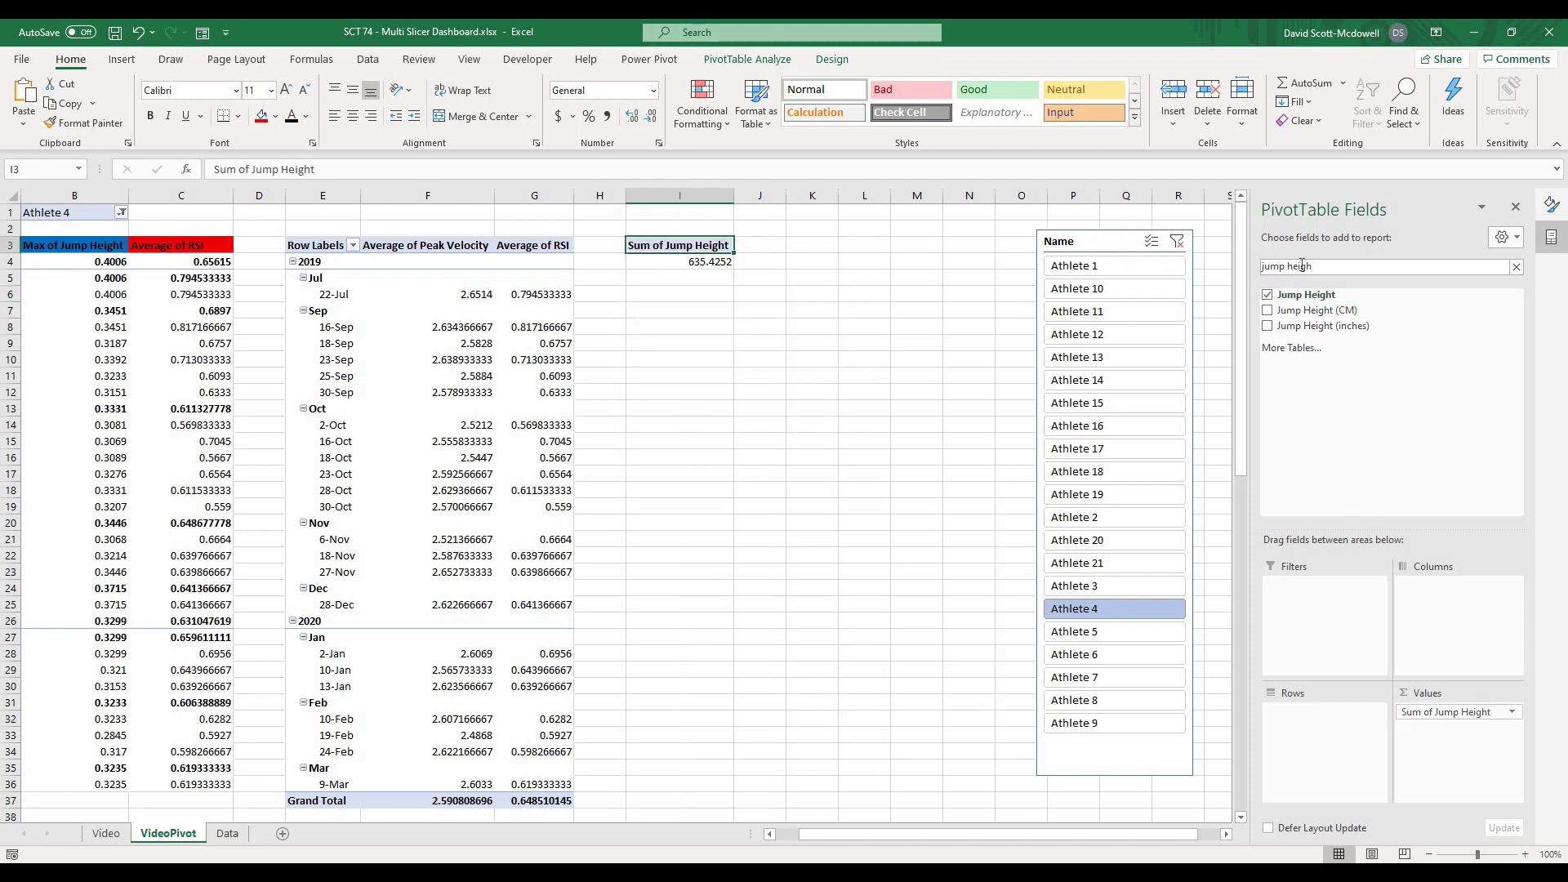
# Find the Name field and add it to the rows of the Jump Height PivotTable.
pyautogui.tripleClick(1302, 266)
pyautogui.write('athlete')
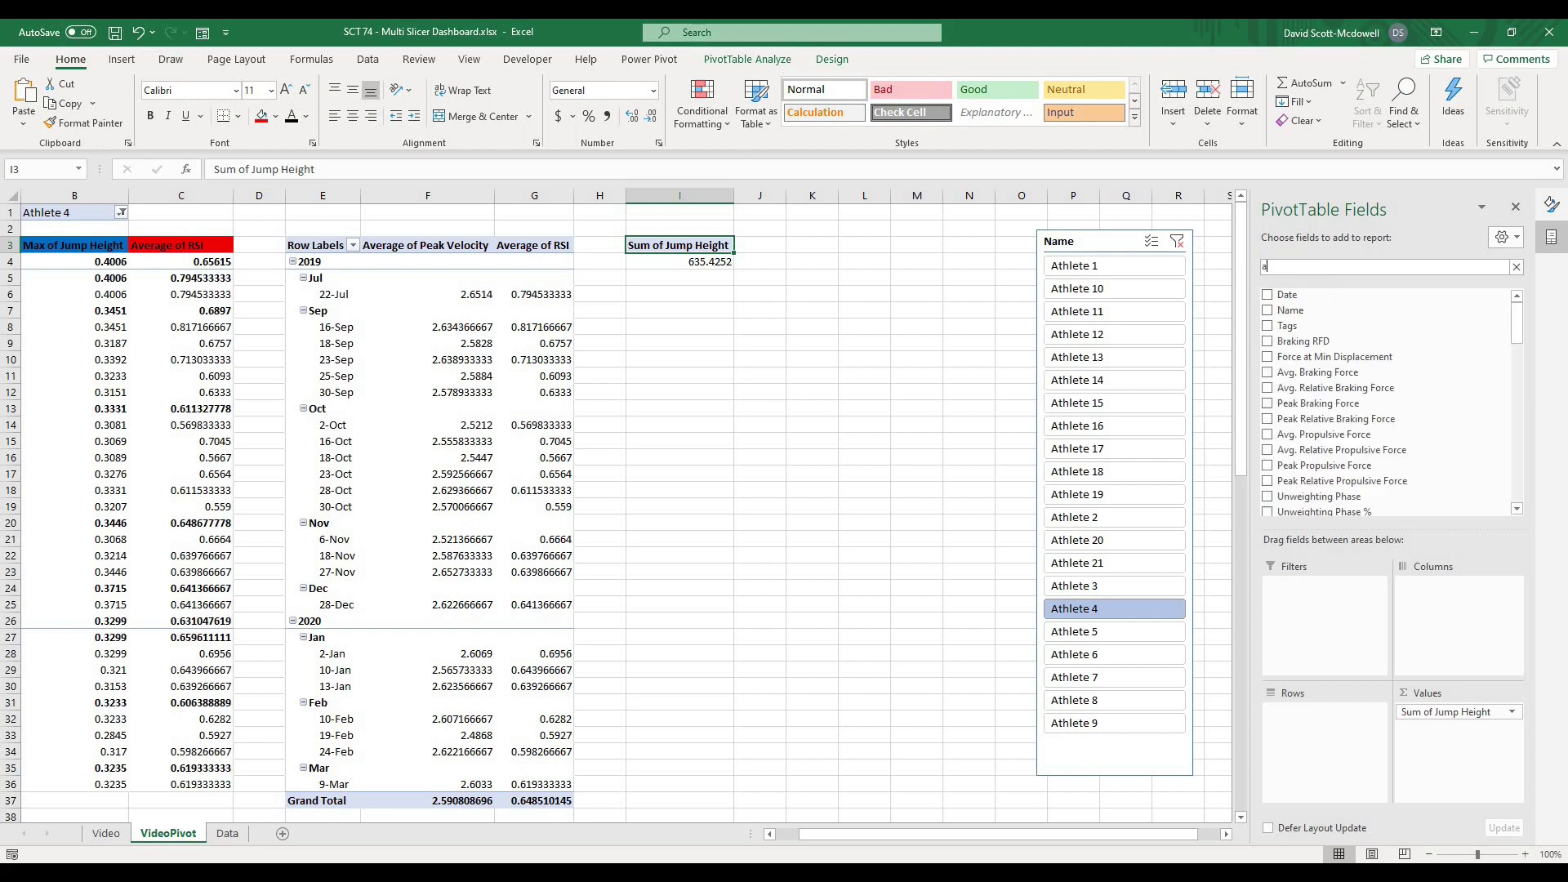
pyautogui.press('BackSpace')
pyautogui.press('BackSpace')
pyautogui.press('BackSpace')
pyautogui.write('name')
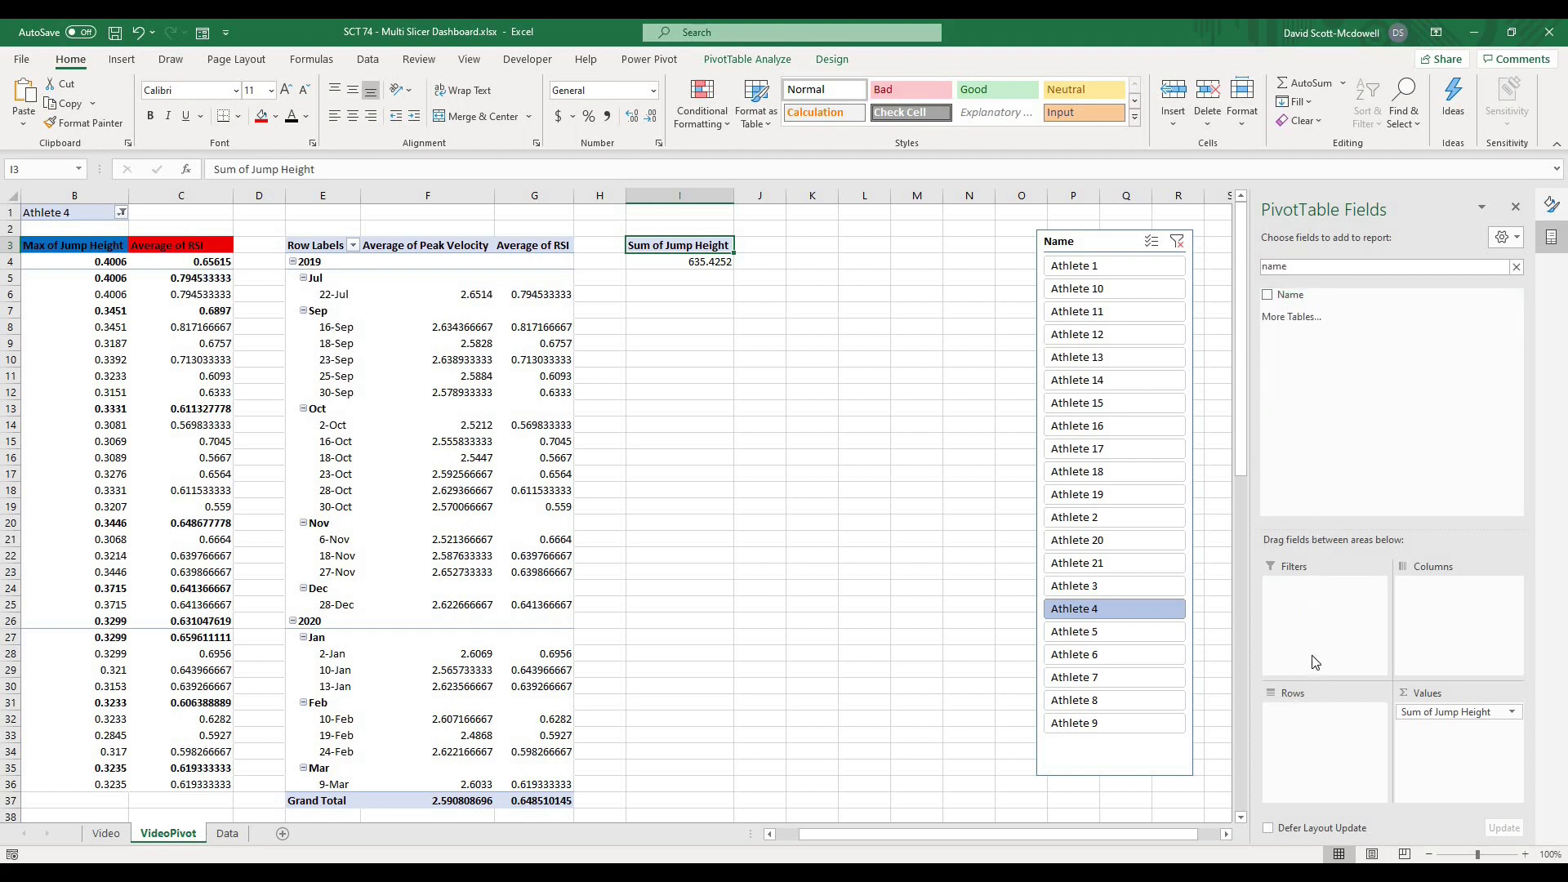
pyautogui.moveTo(1290, 294); pyautogui.dragTo(1307, 709)
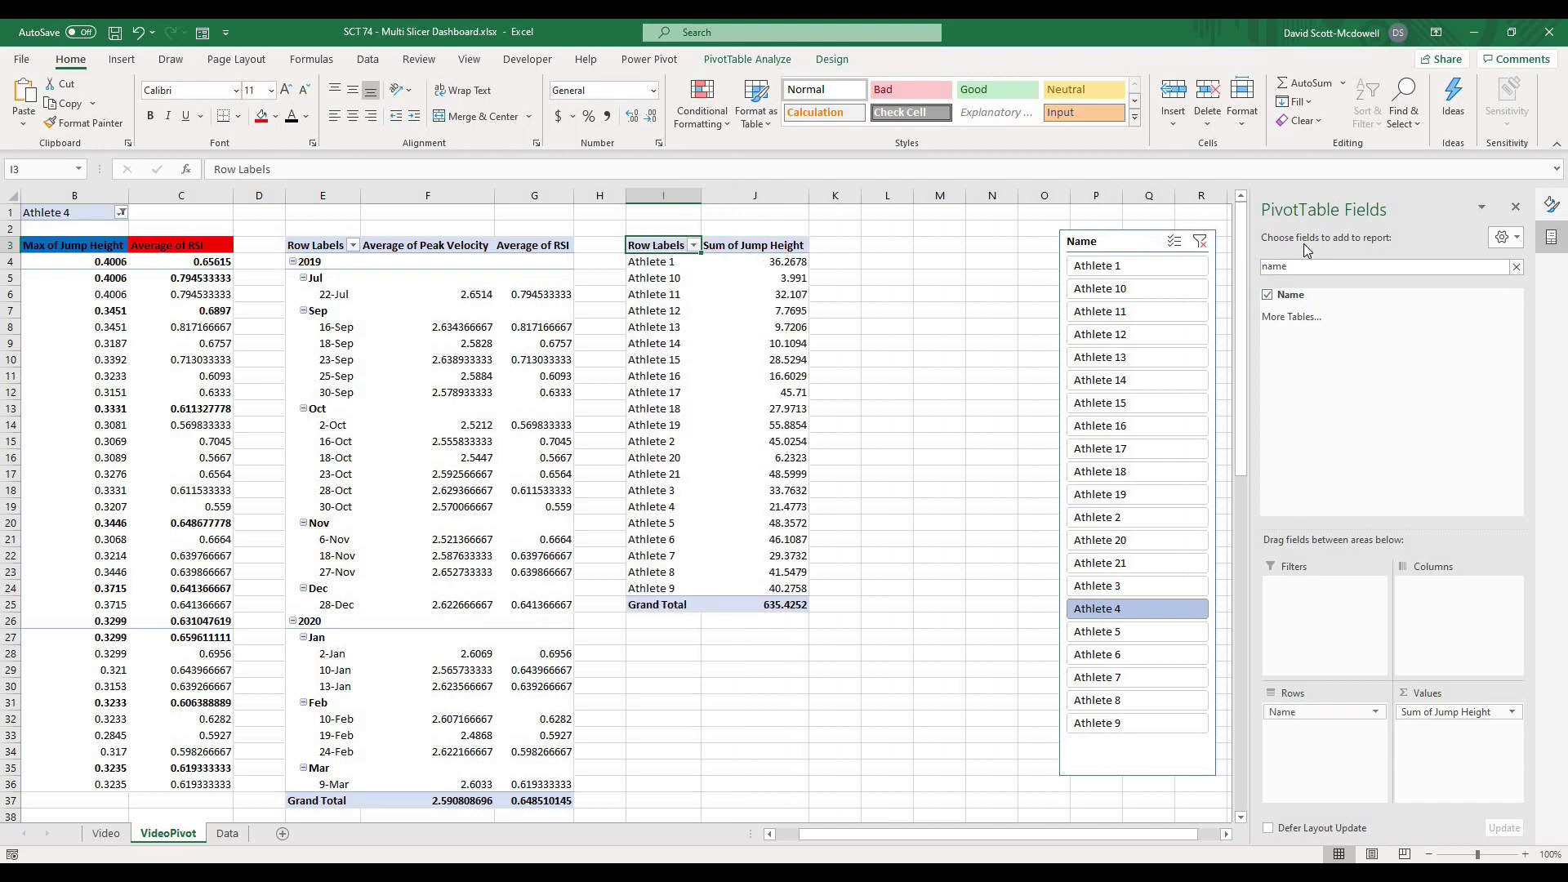
# Find the Date field and add it to the rows beneath Name in the Jump Height PivotTable.
pyautogui.doubleClick(1303, 264)
pyautogui.write('date')
pyautogui.moveTo(1291, 294); pyautogui.dragTo(1321, 743)
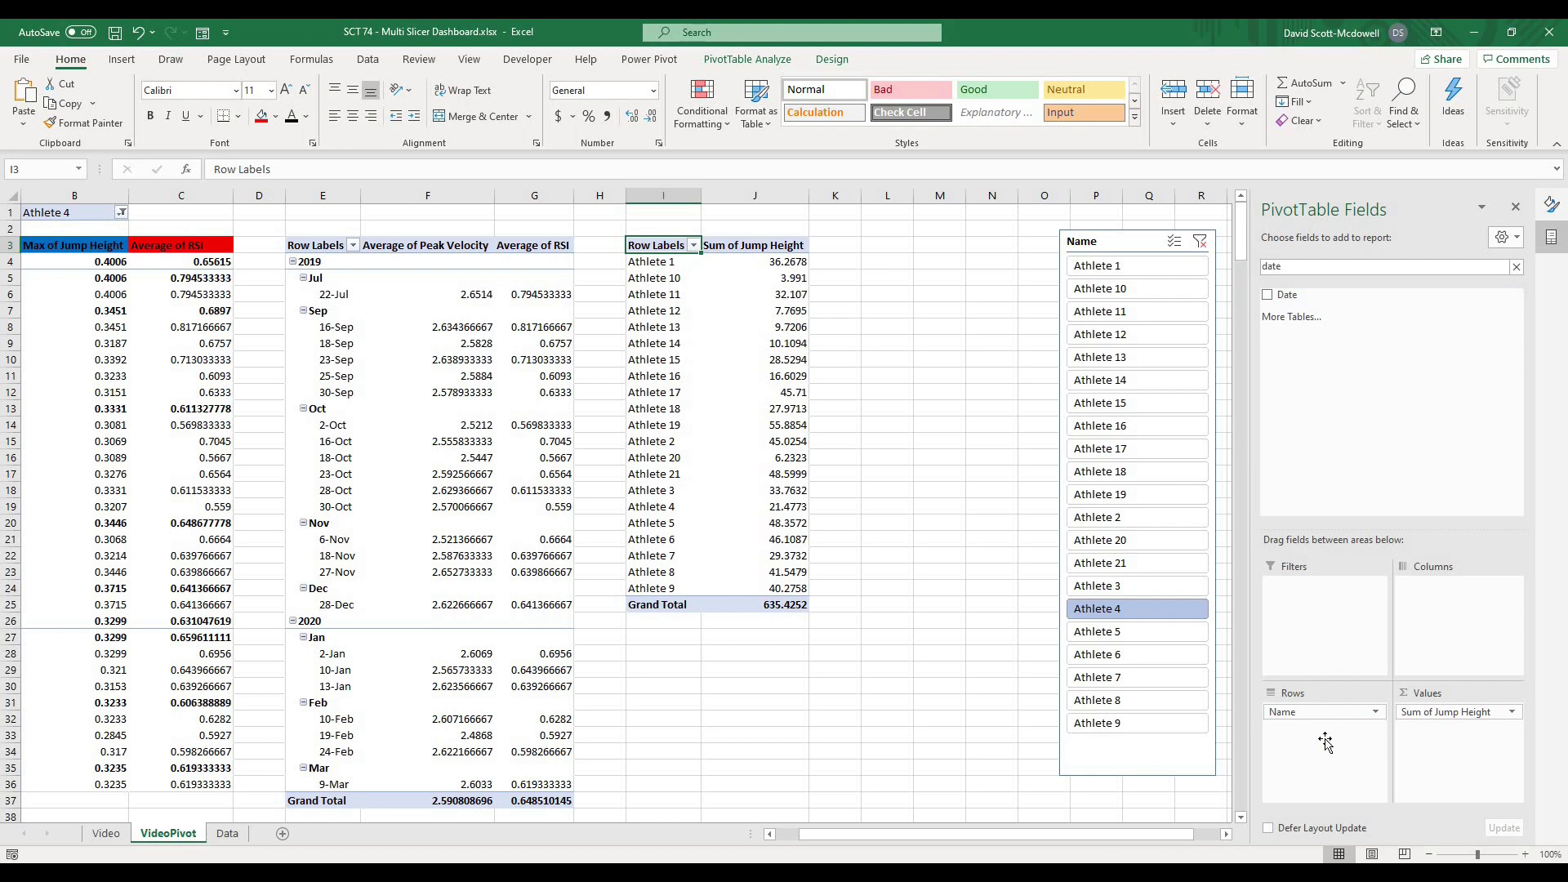
# Rename the new Jump Height PivotTable as VideoPivot3.
pyautogui.click(732, 254)
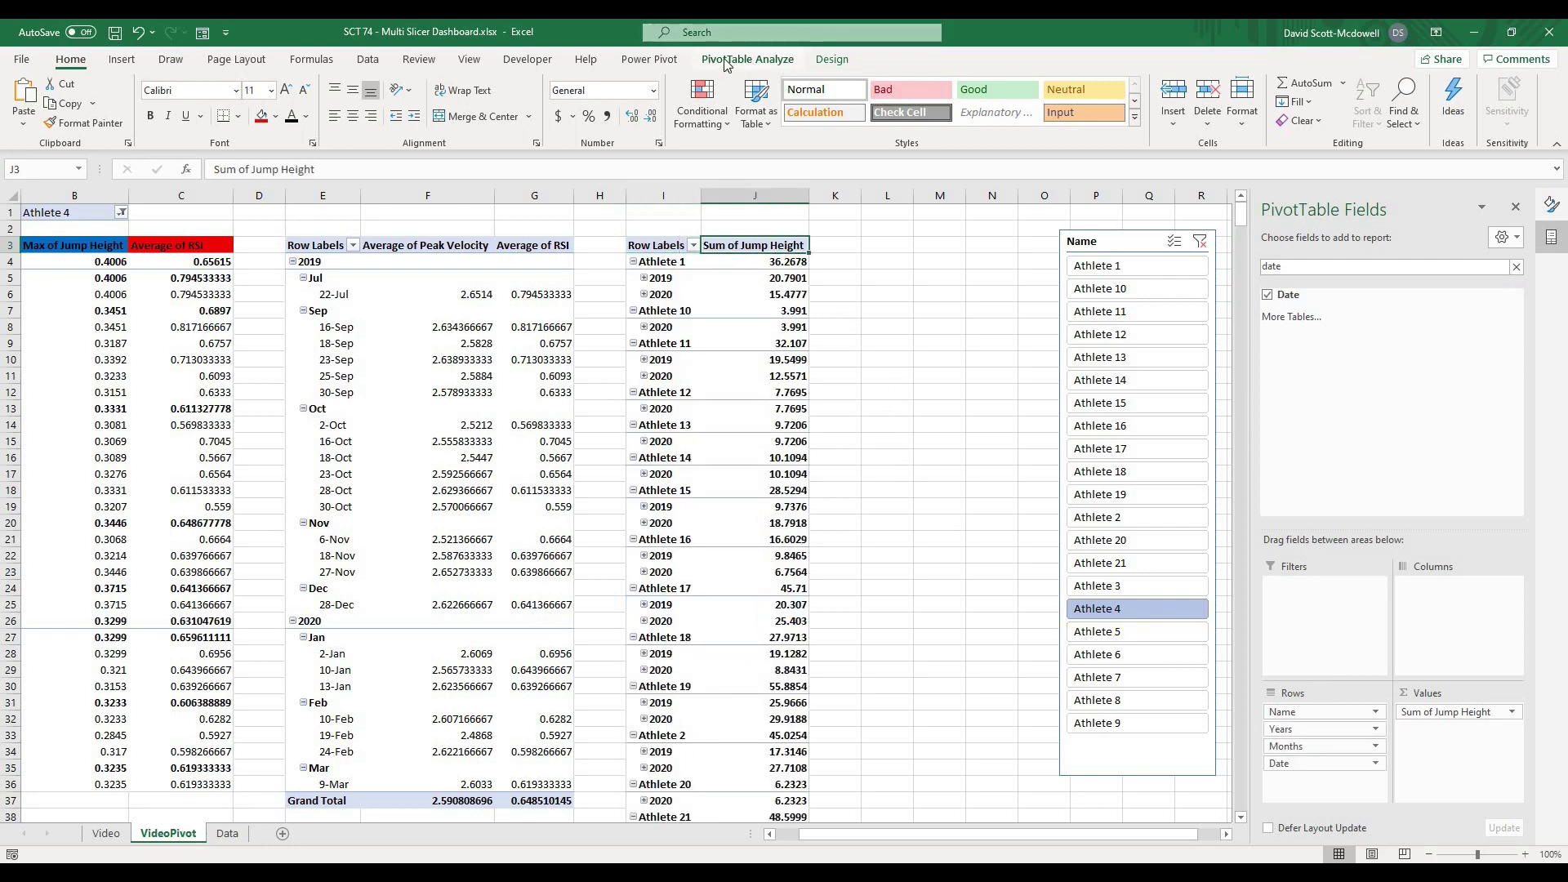
pyautogui.click(749, 62)
pyautogui.click(56, 105)
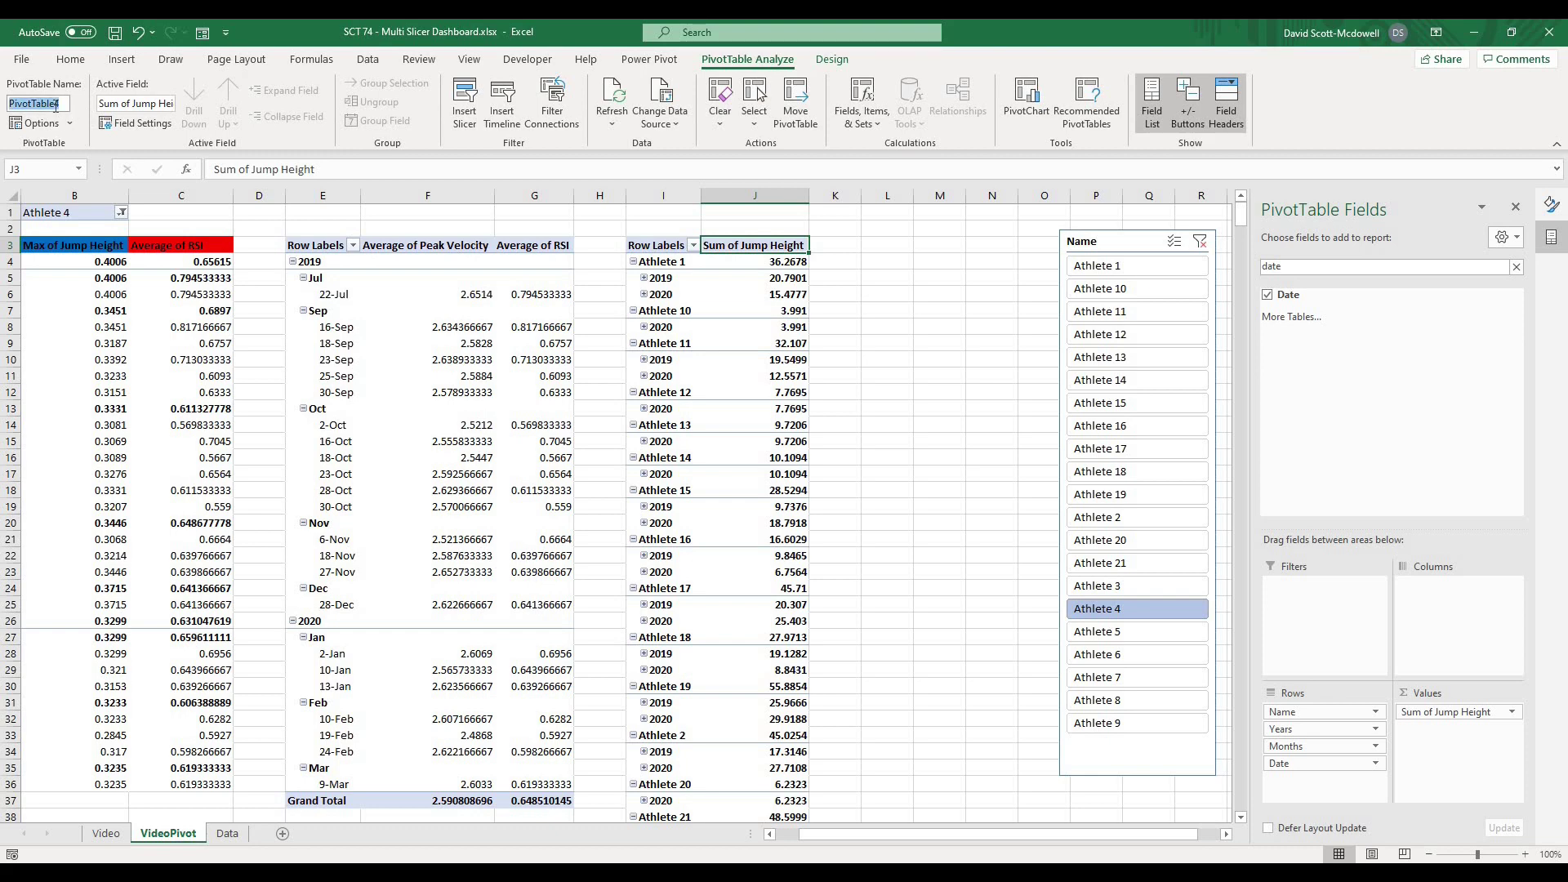
pyautogui.write('Video')
pyautogui.press('Return')
# Connect the Name slicer to VideoPivot3 through its report connections.
pyautogui.click(1119, 242)
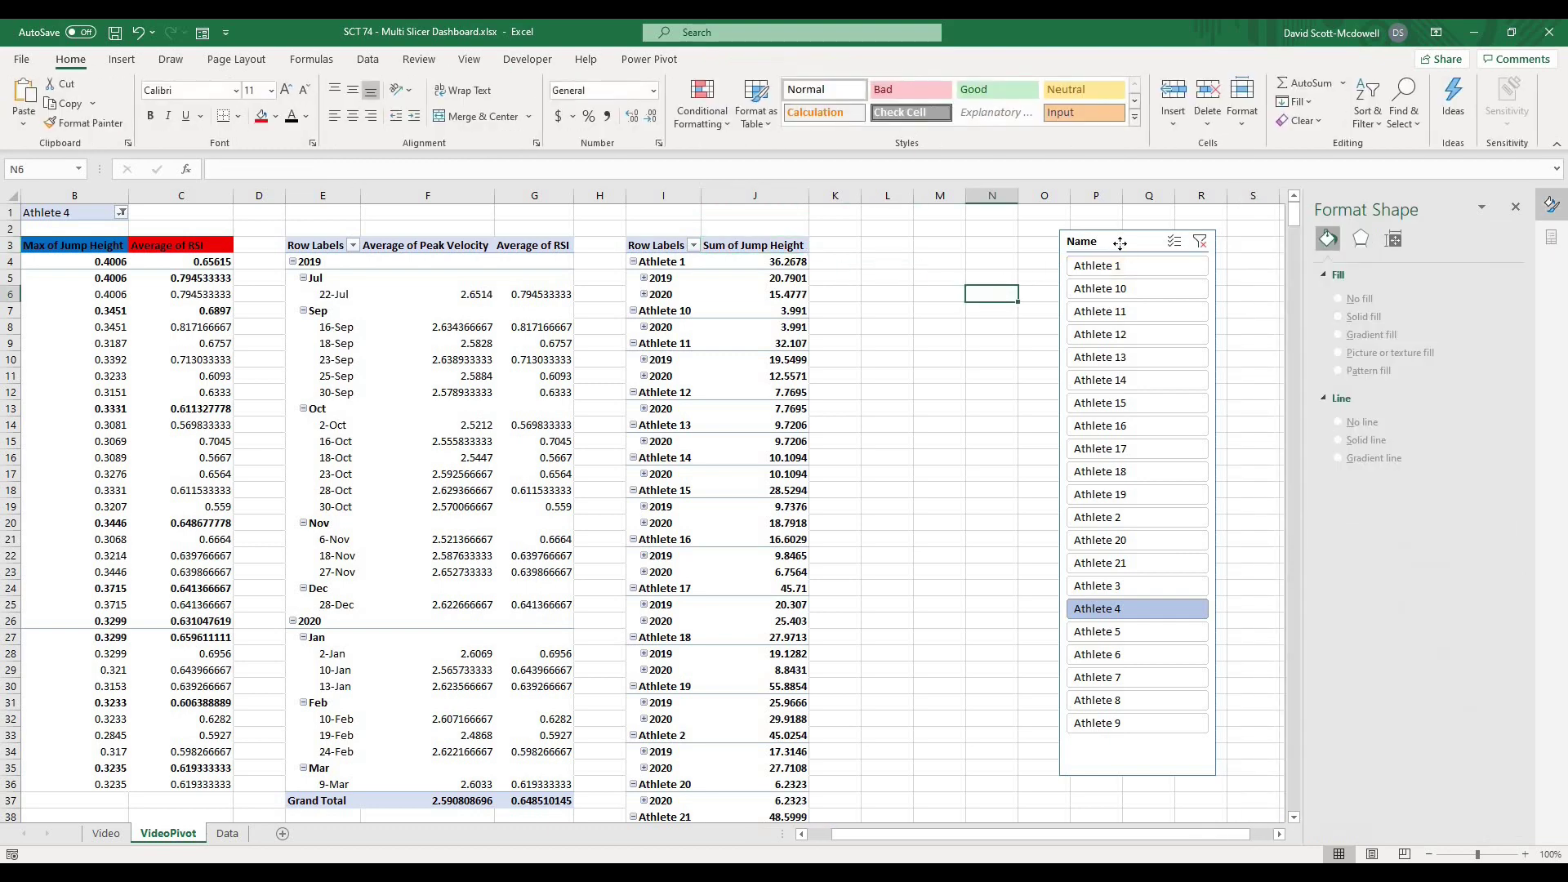
pyautogui.rightClick(1122, 247)
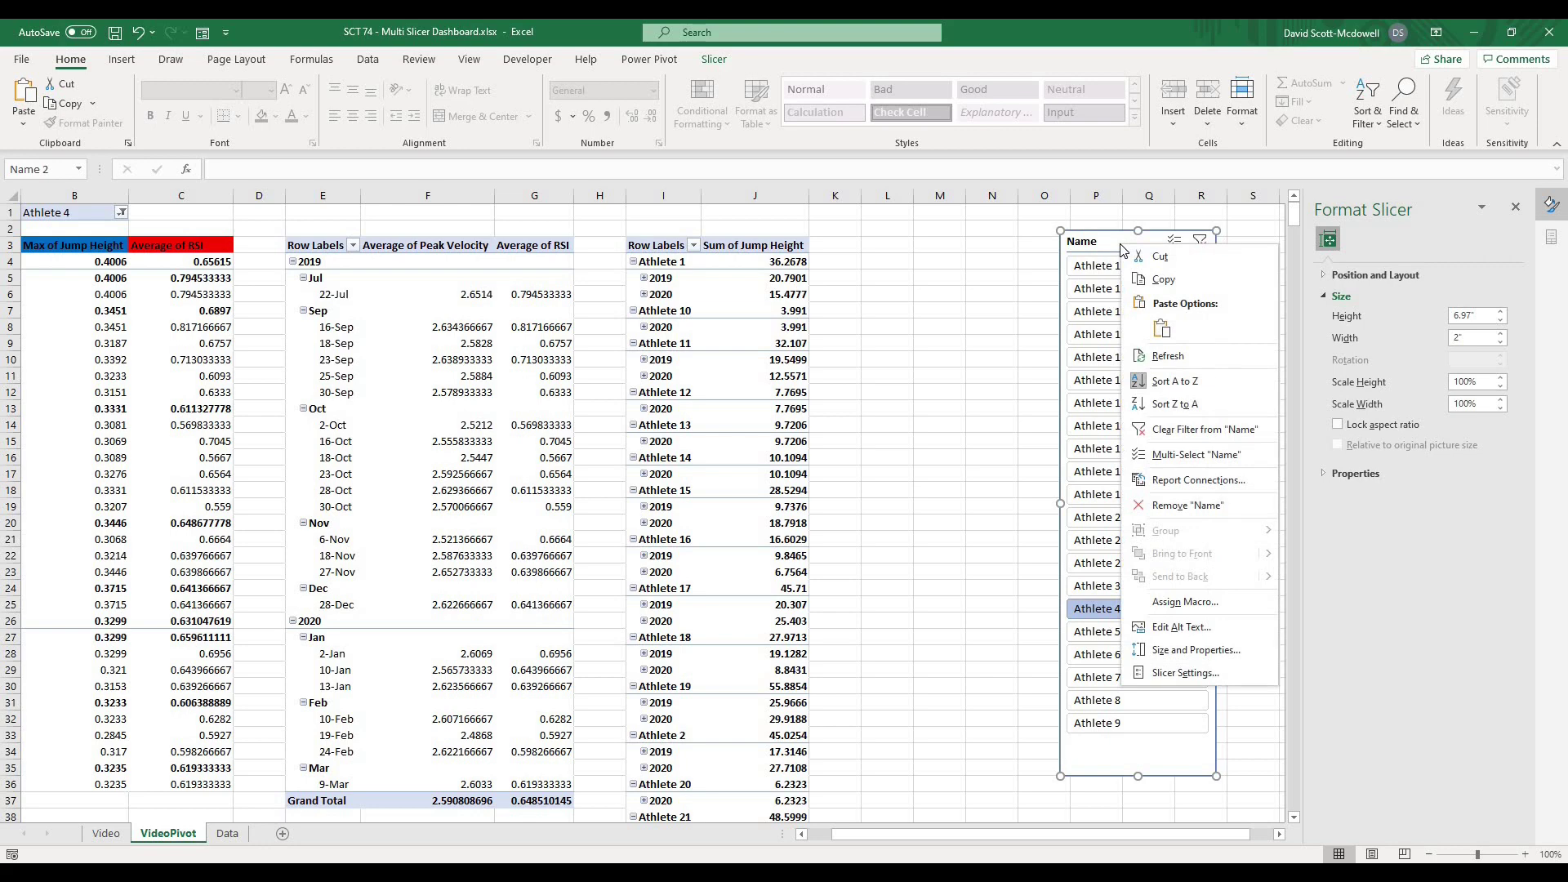
pyautogui.click(1197, 480)
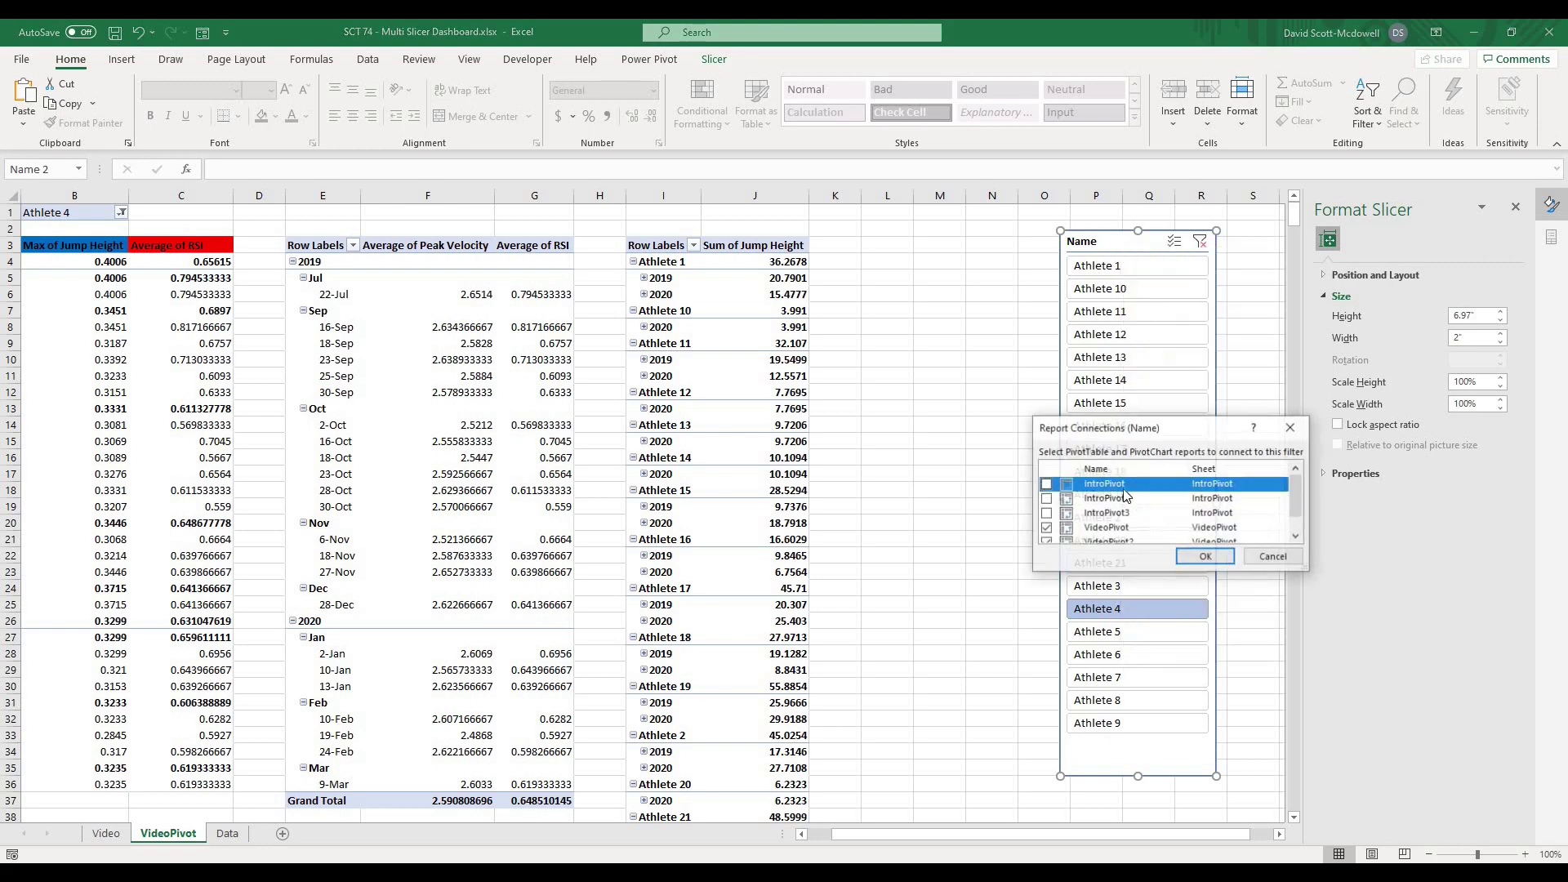
pyautogui.scroll(-2, 1082, 531)
pyautogui.click(1046, 536)
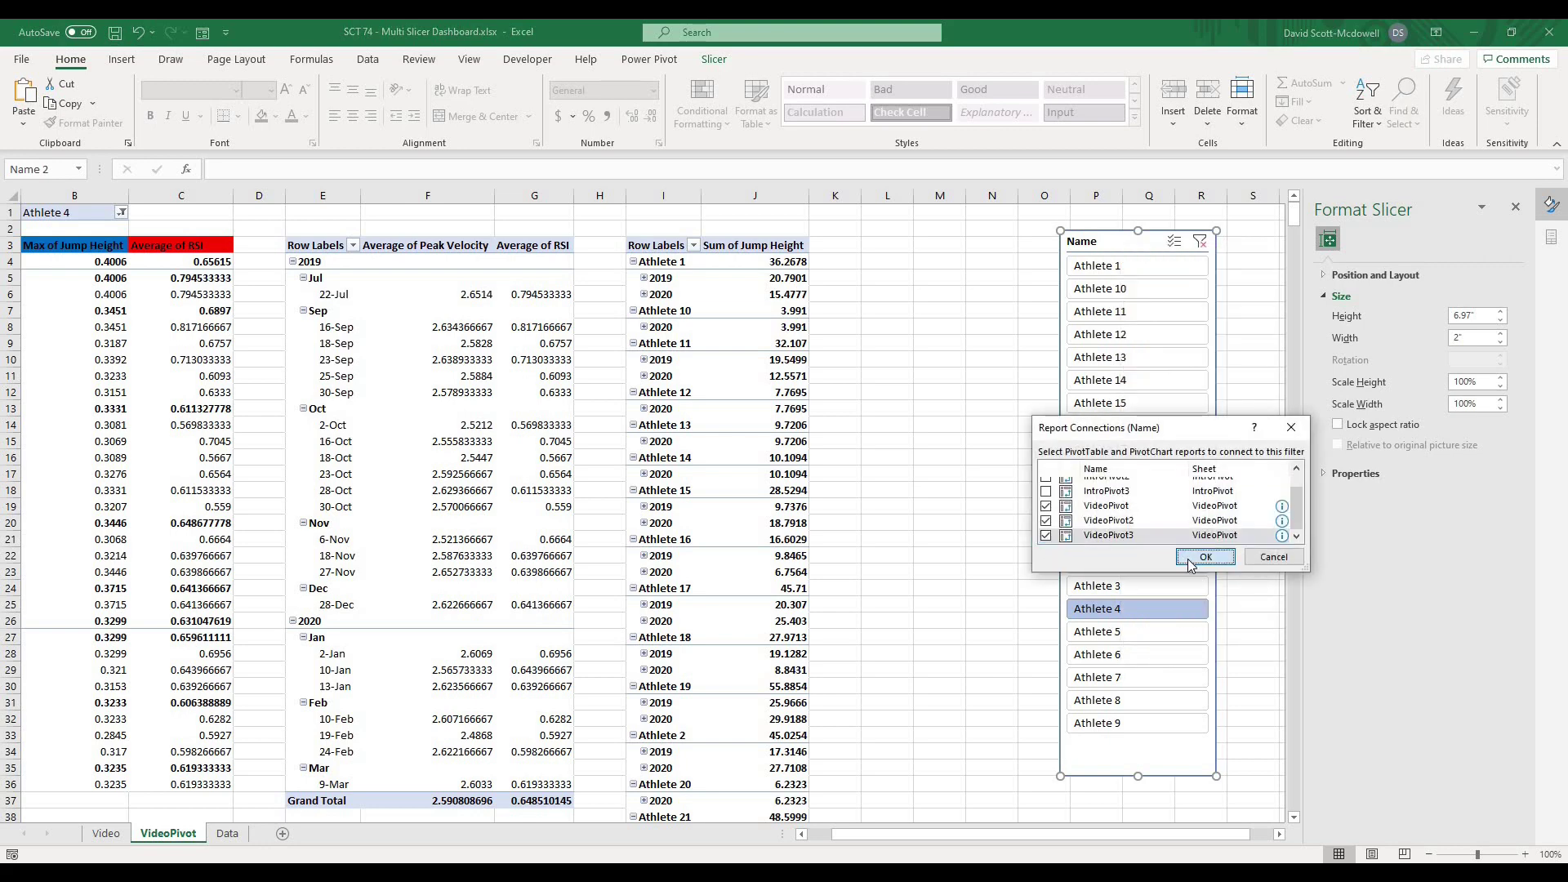
pyautogui.click(1206, 556)
# Test the slicer connection by filtering the three PivotTables through Athletes 12, 11, 1 and 10, ending on Athlete 11.
pyautogui.click(1143, 335)
pyautogui.click(1135, 310)
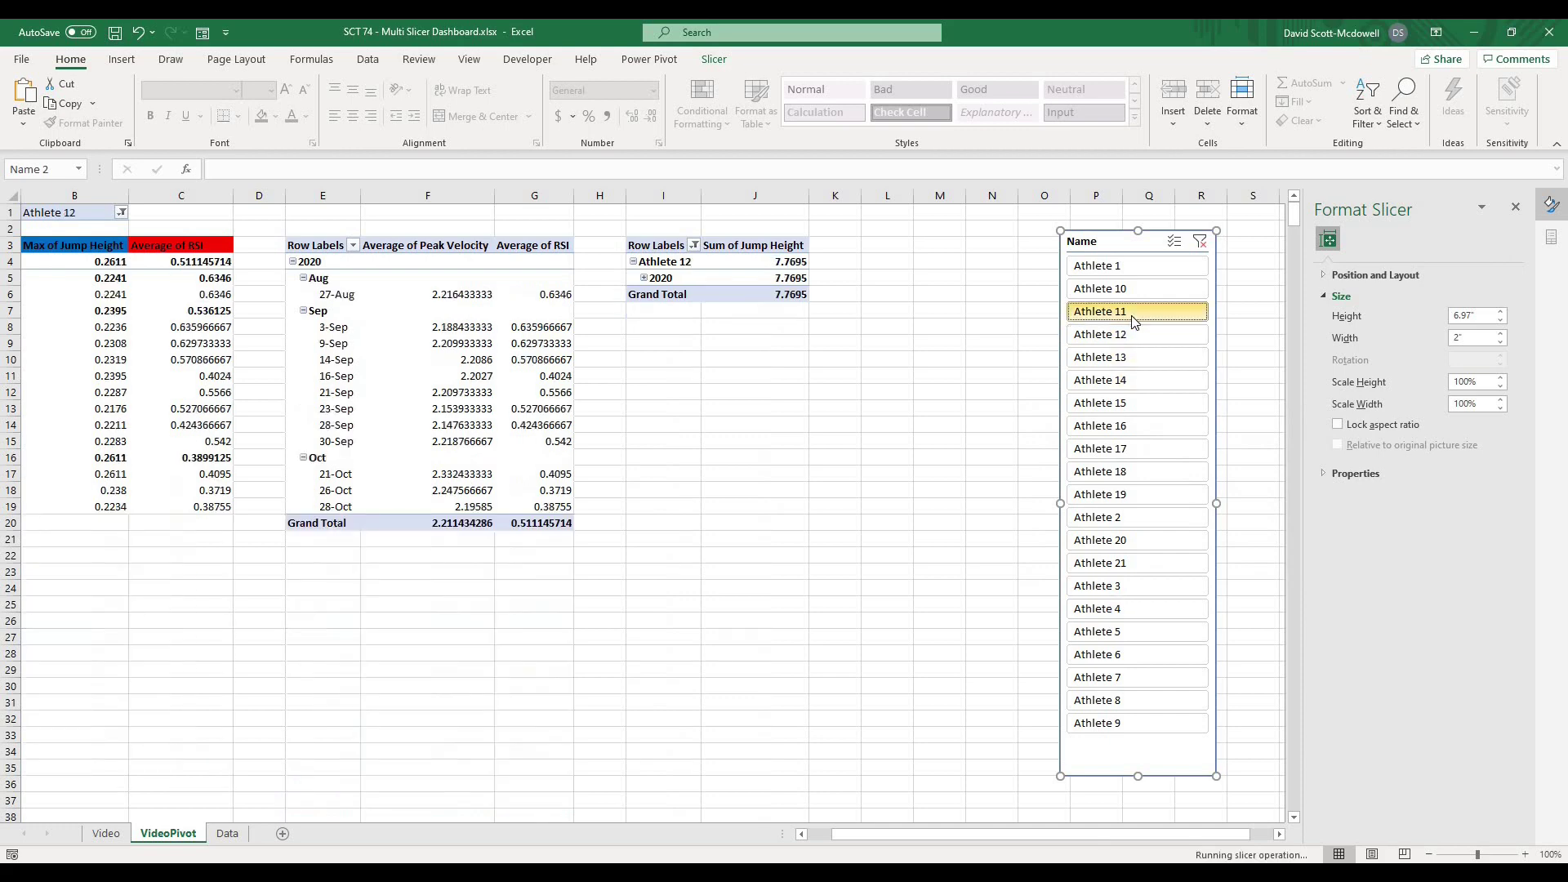
pyautogui.click(1123, 267)
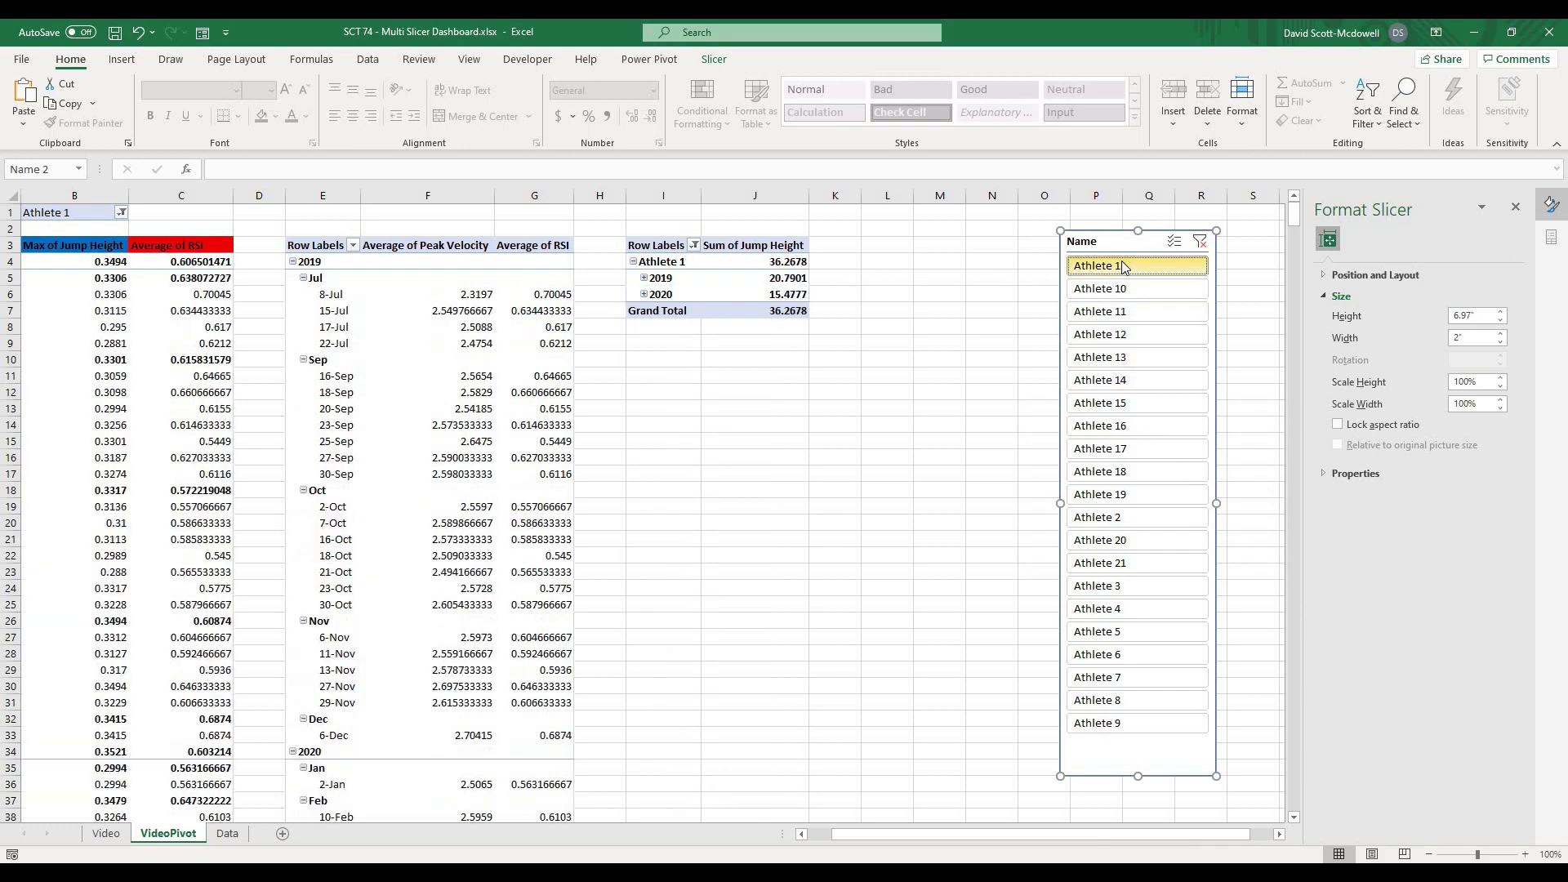
pyautogui.click(1122, 289)
pyautogui.click(1133, 313)
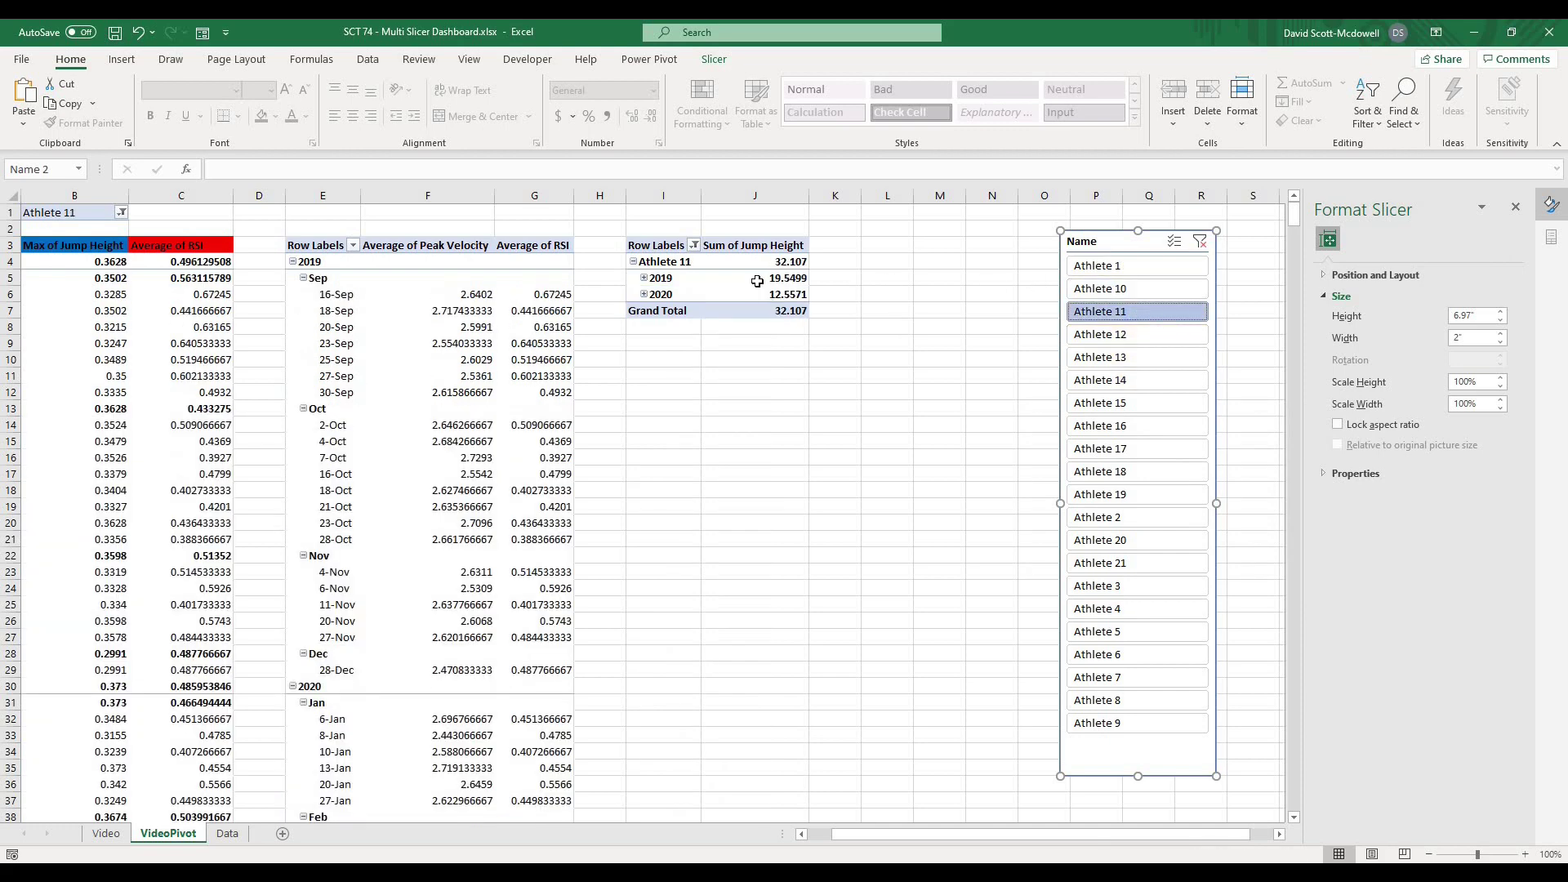
# Summarize Jump Height in VideoPivot3 by Max and show the values as % of Column Total.
pyautogui.click(743, 245)
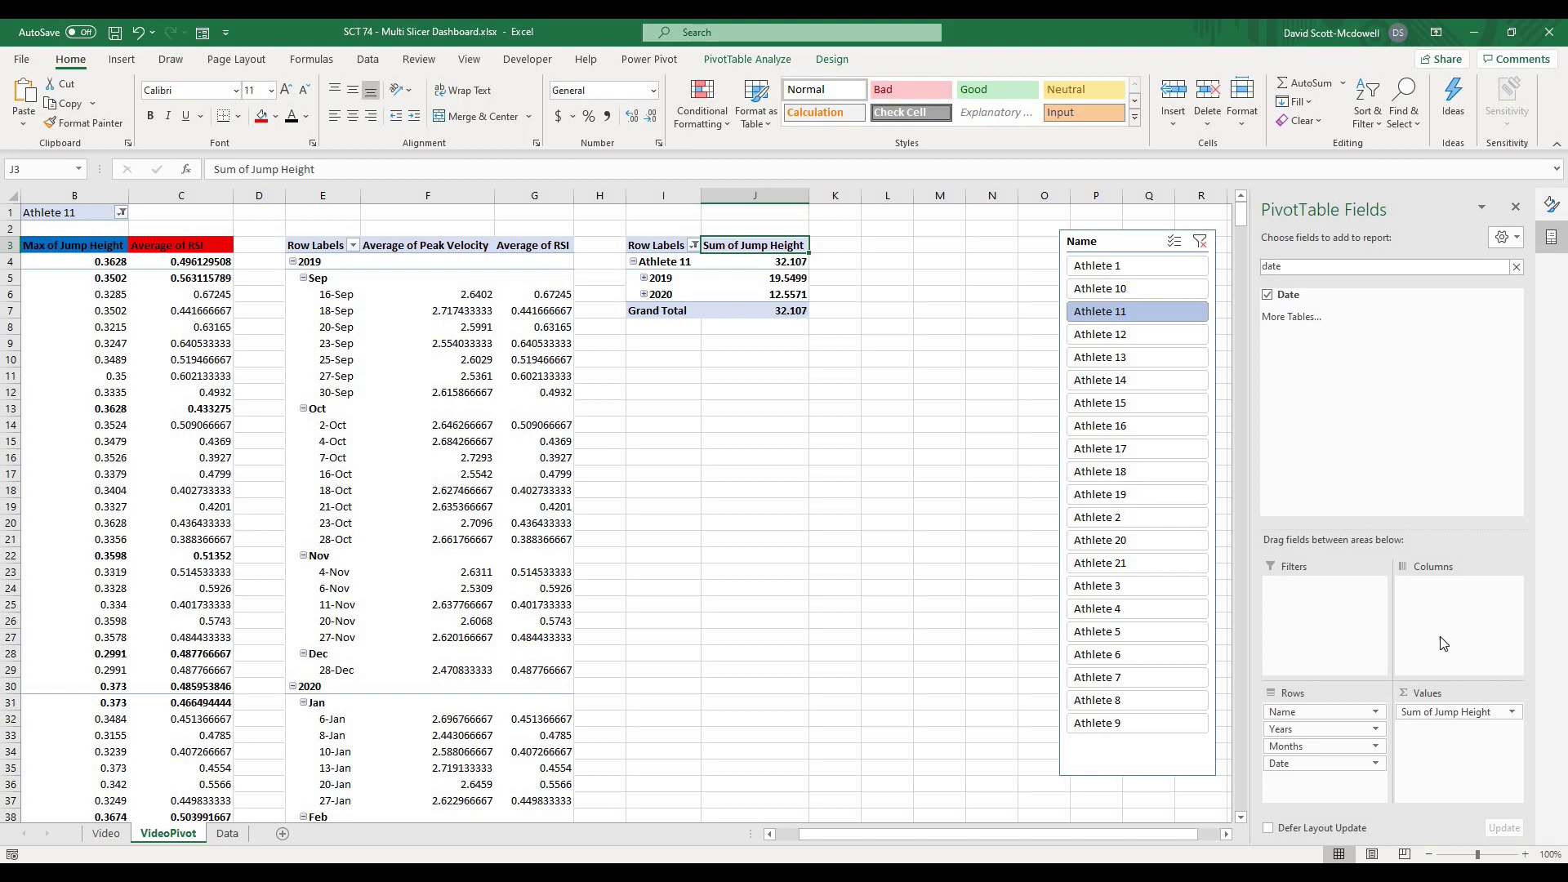
pyautogui.click(1513, 713)
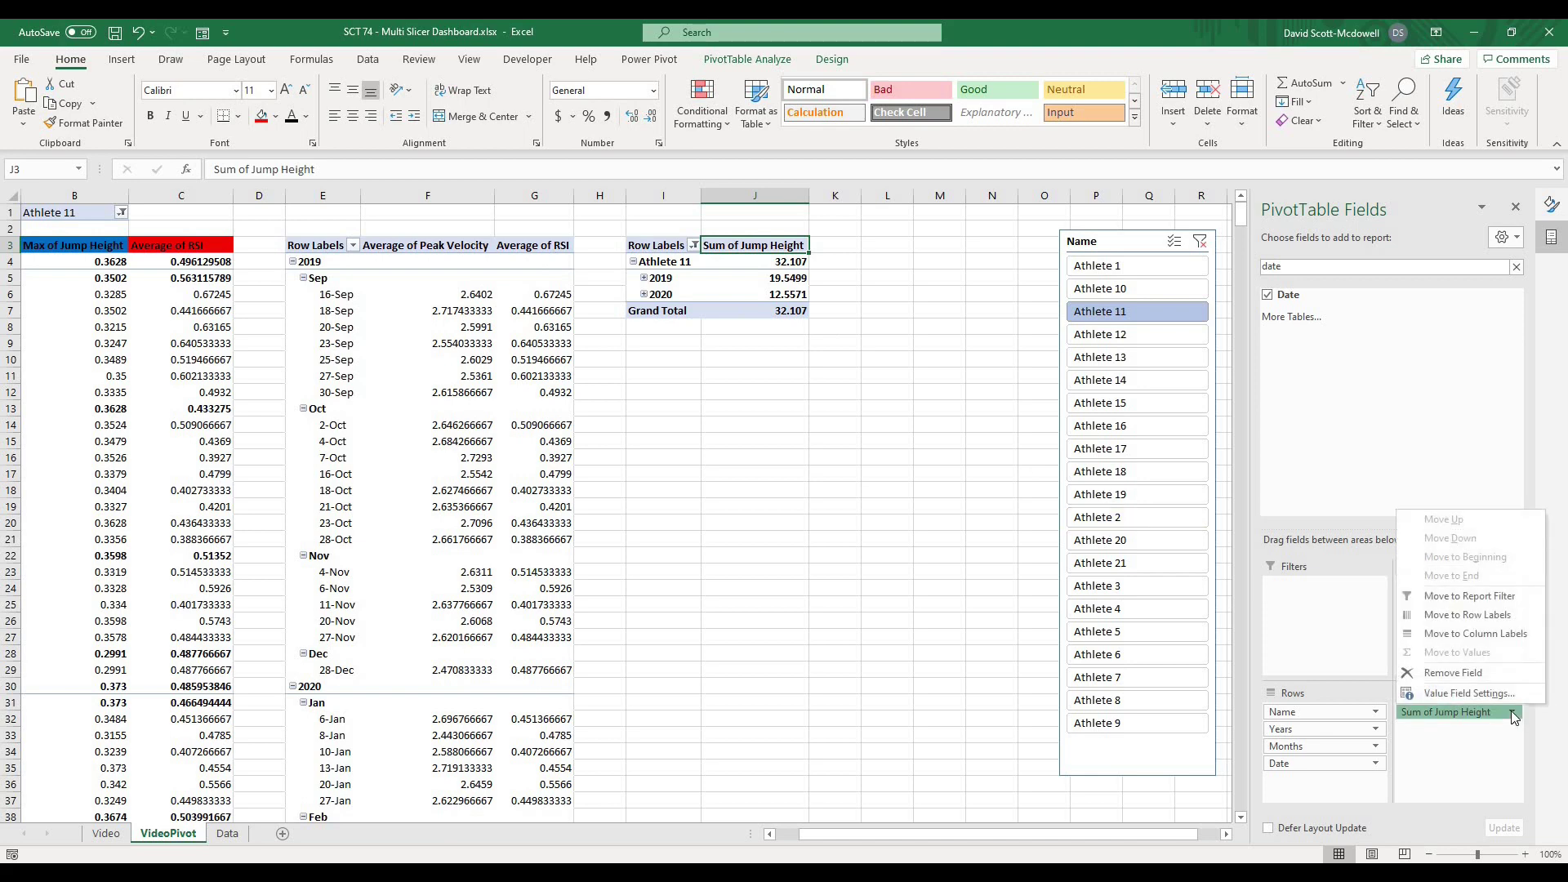
pyautogui.click(1470, 693)
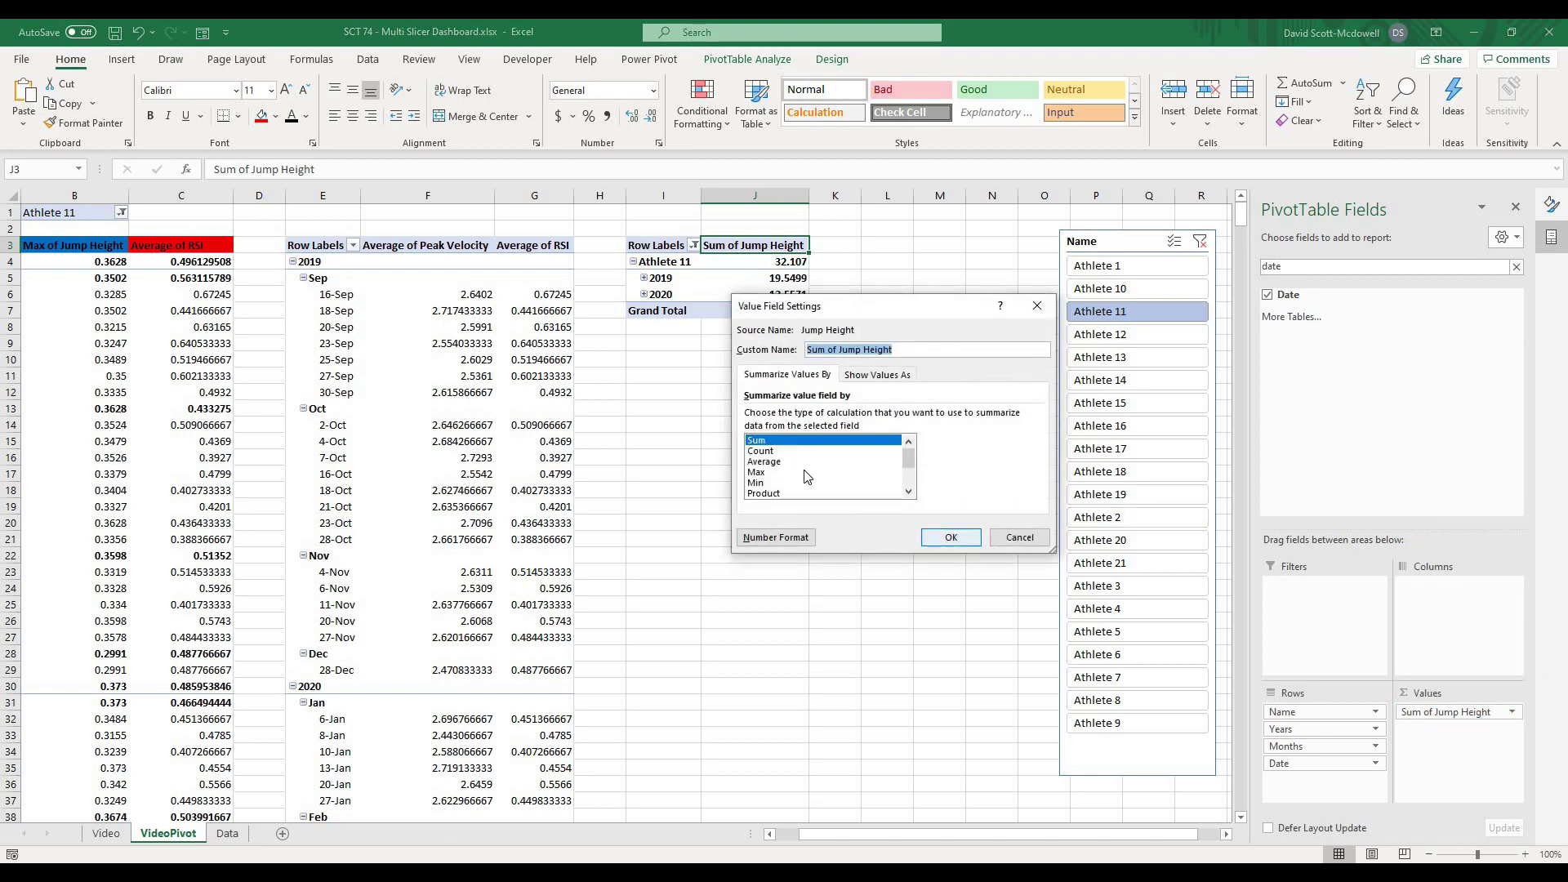
pyautogui.click(757, 473)
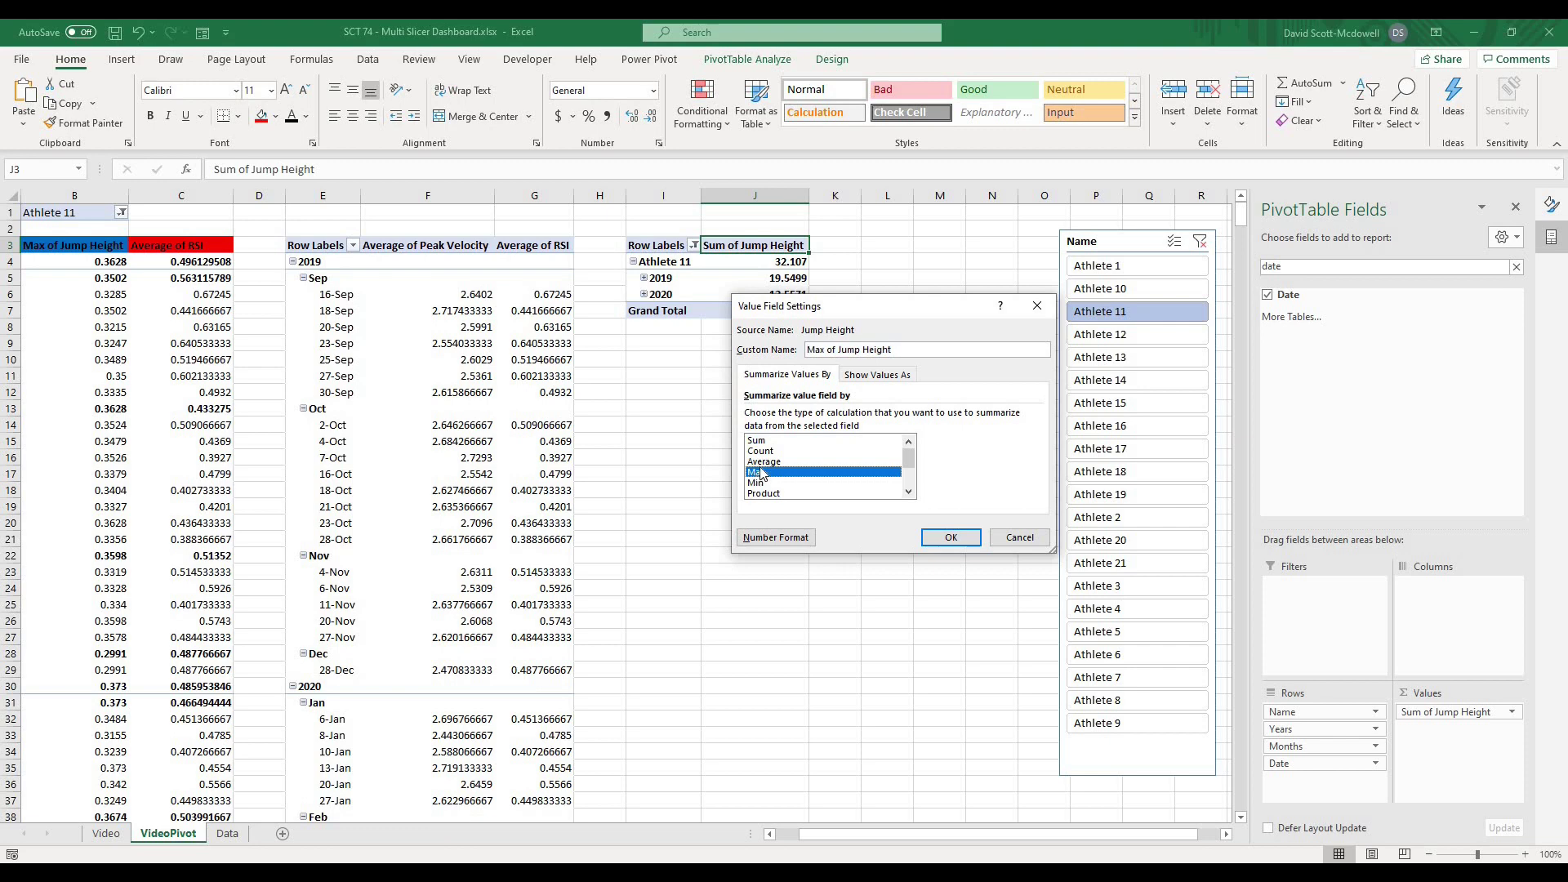
pyautogui.click(872, 377)
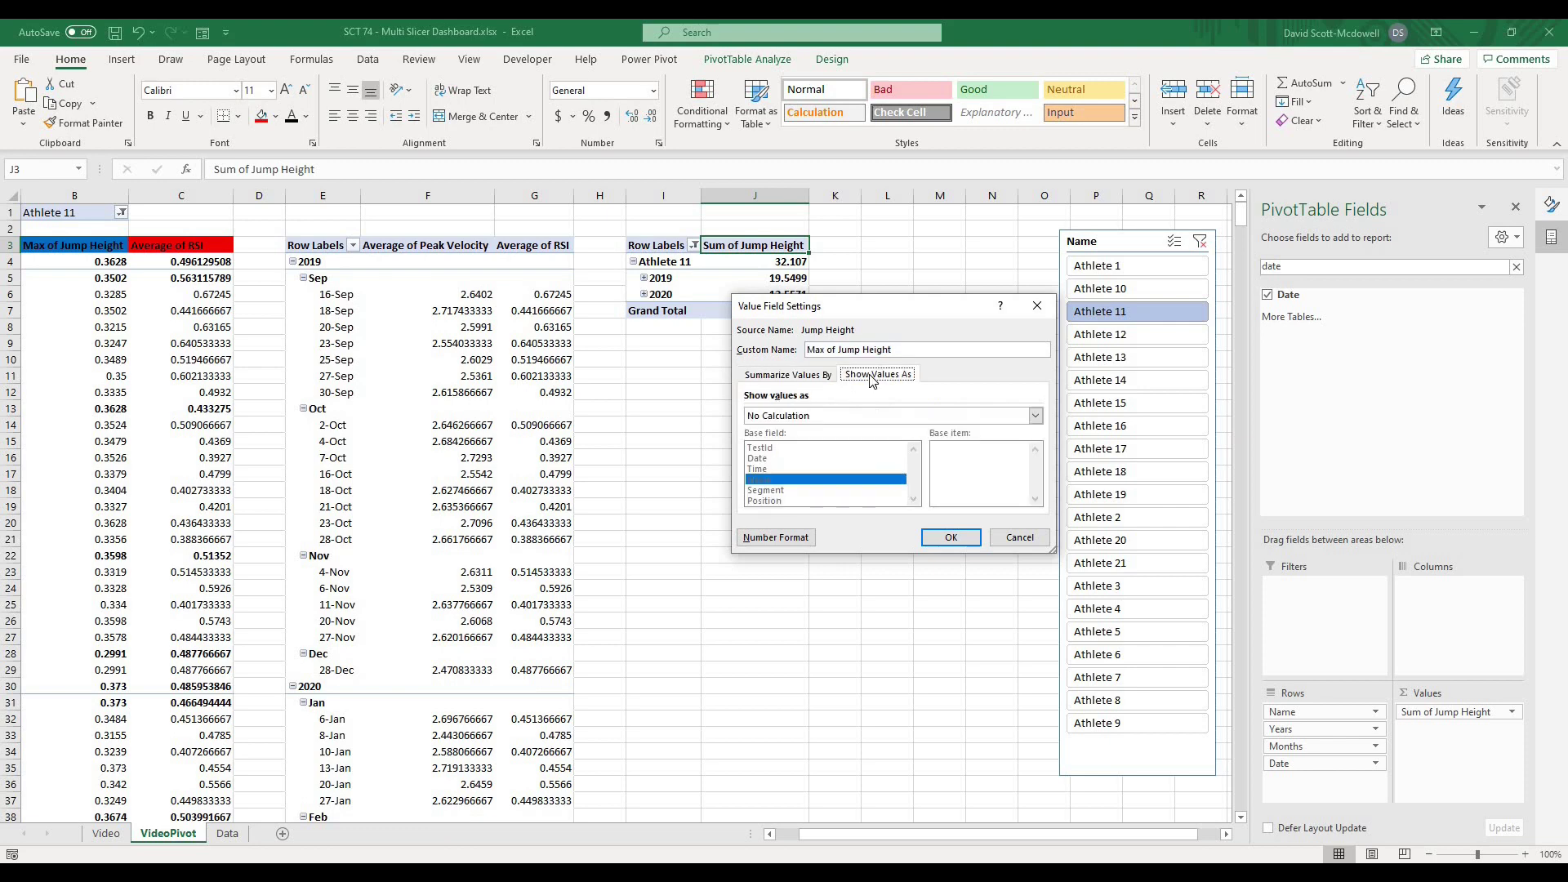
pyautogui.click(852, 416)
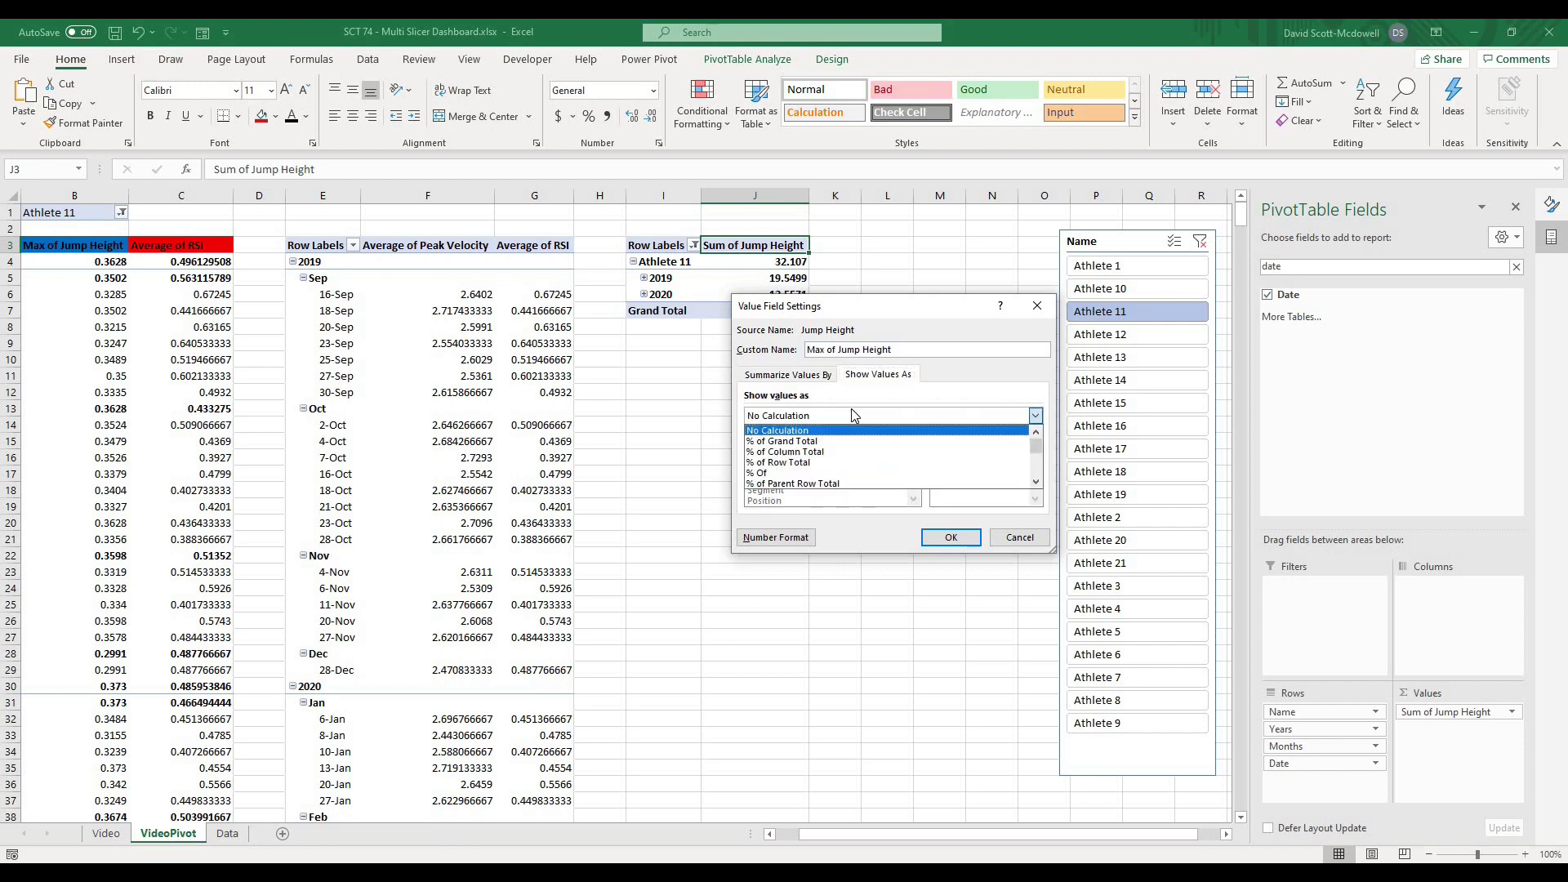
pyautogui.click(752, 454)
pyautogui.click(950, 537)
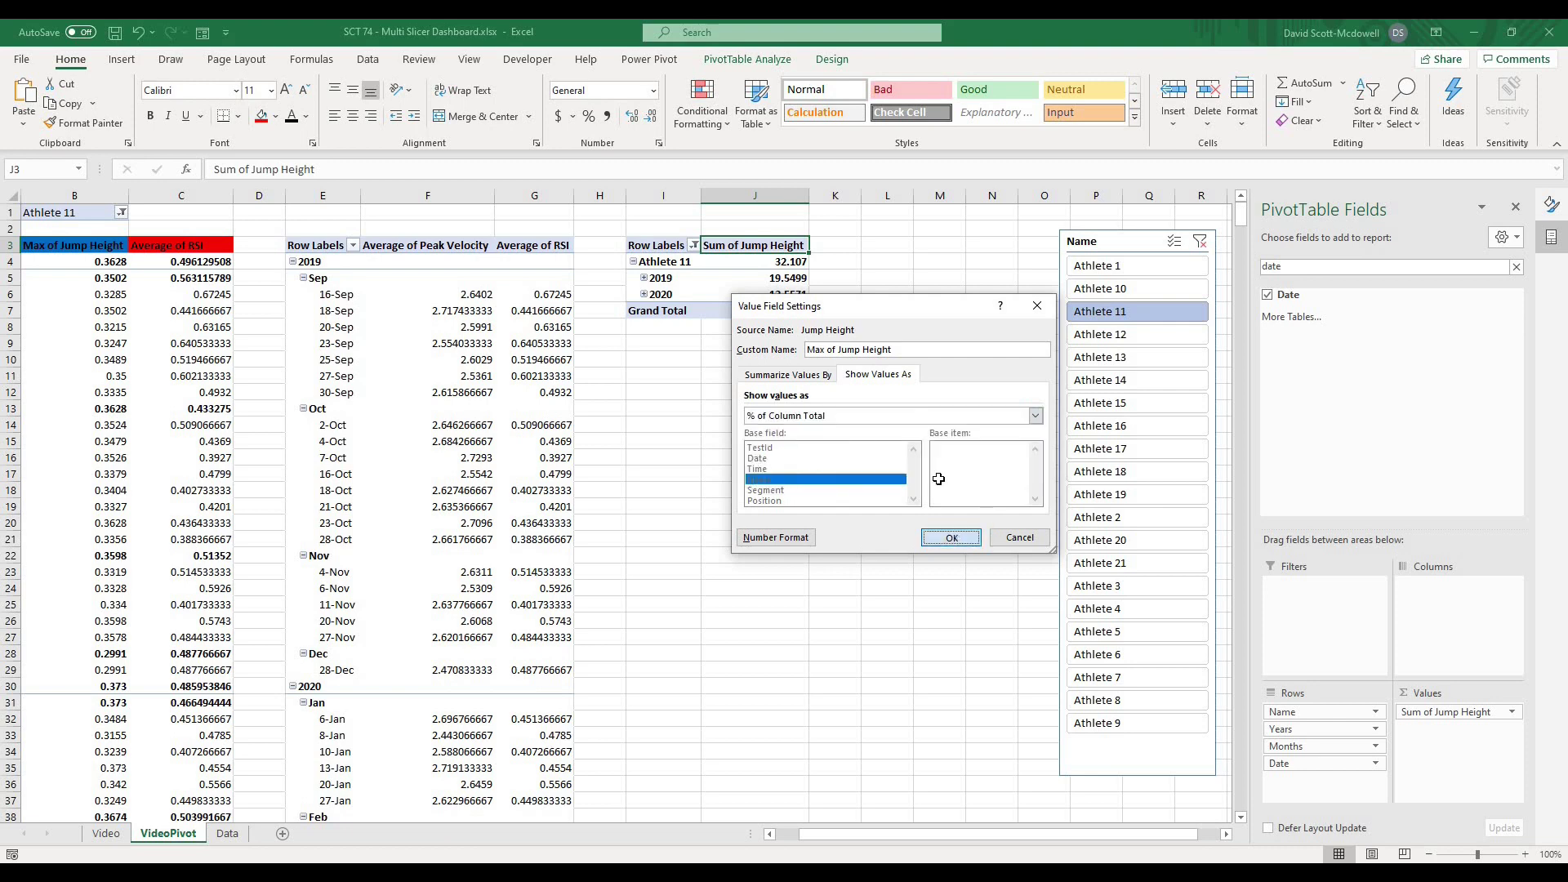
# Expand 2019 and 2020 to months in VideoPivot3, and January 2020 to its individual dates.
pyautogui.click(645, 294)
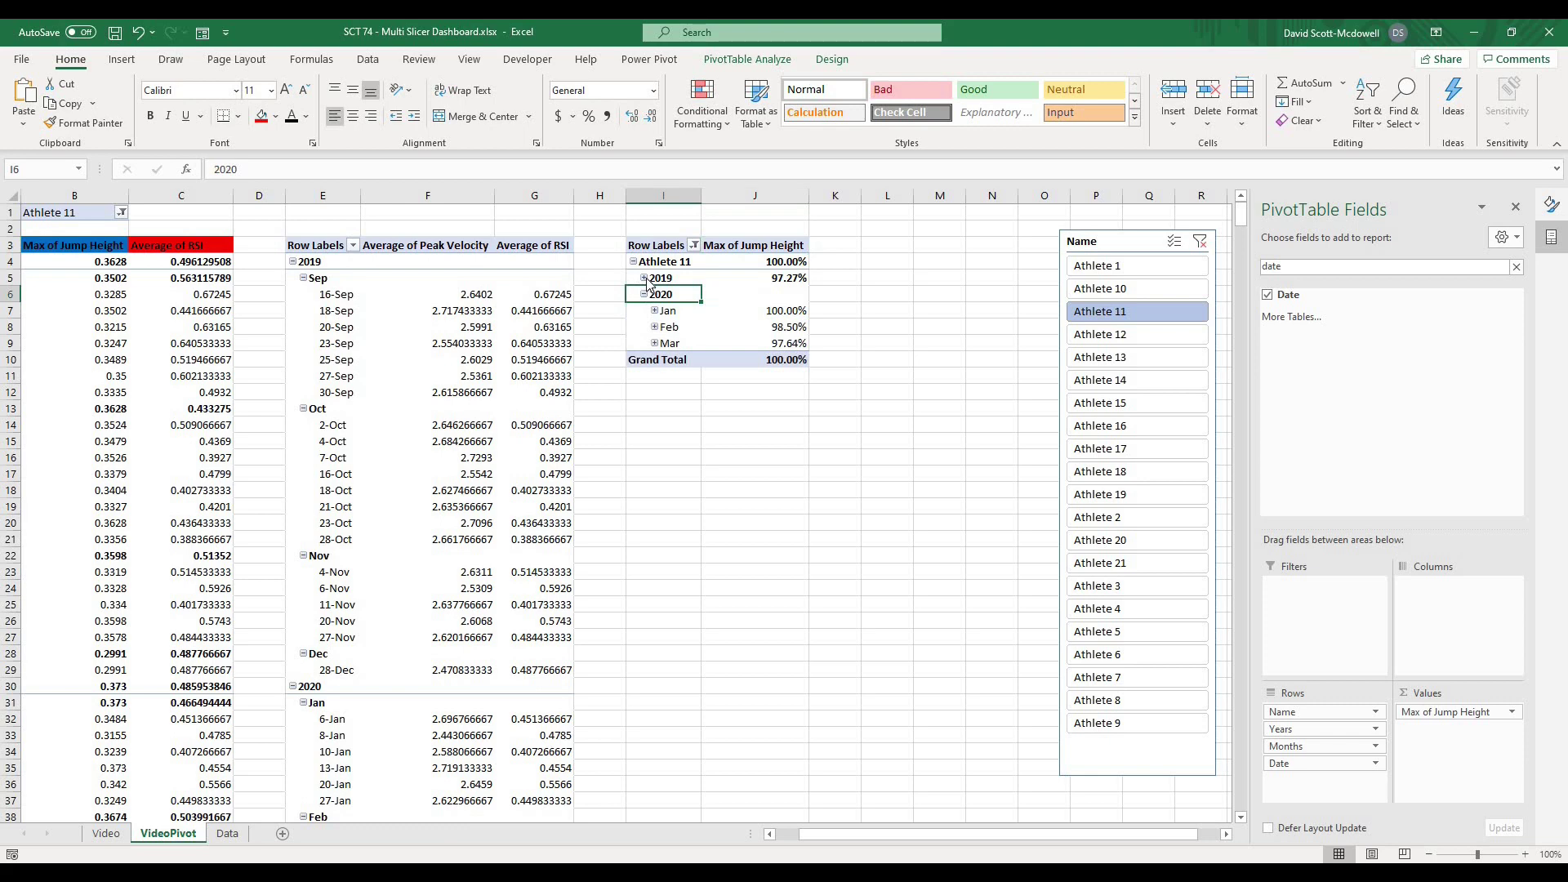
pyautogui.click(644, 278)
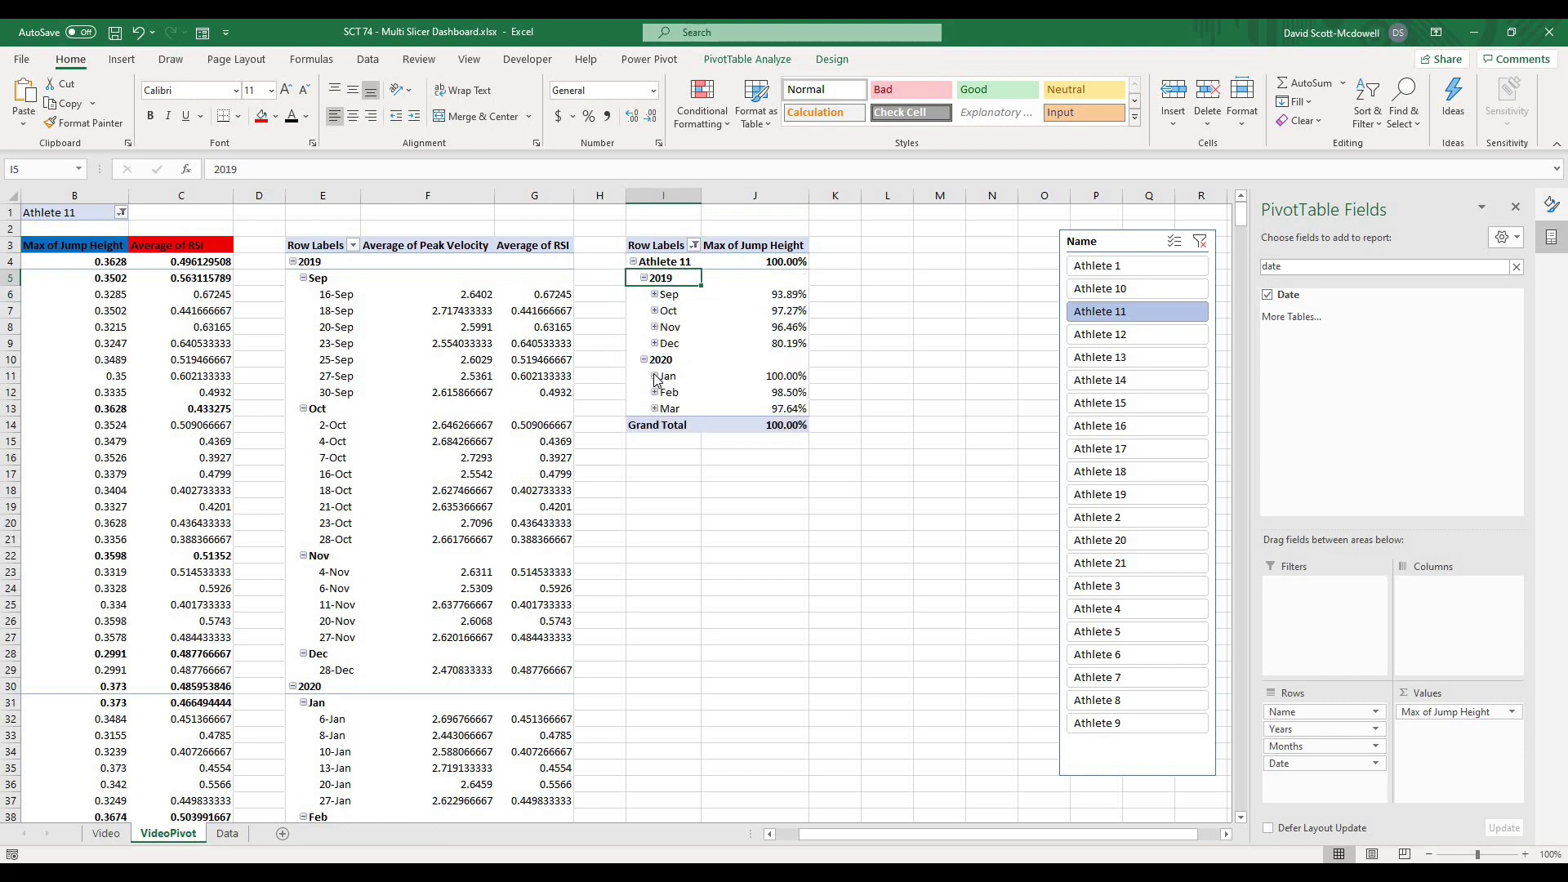
pyautogui.click(654, 376)
pyautogui.click(694, 443)
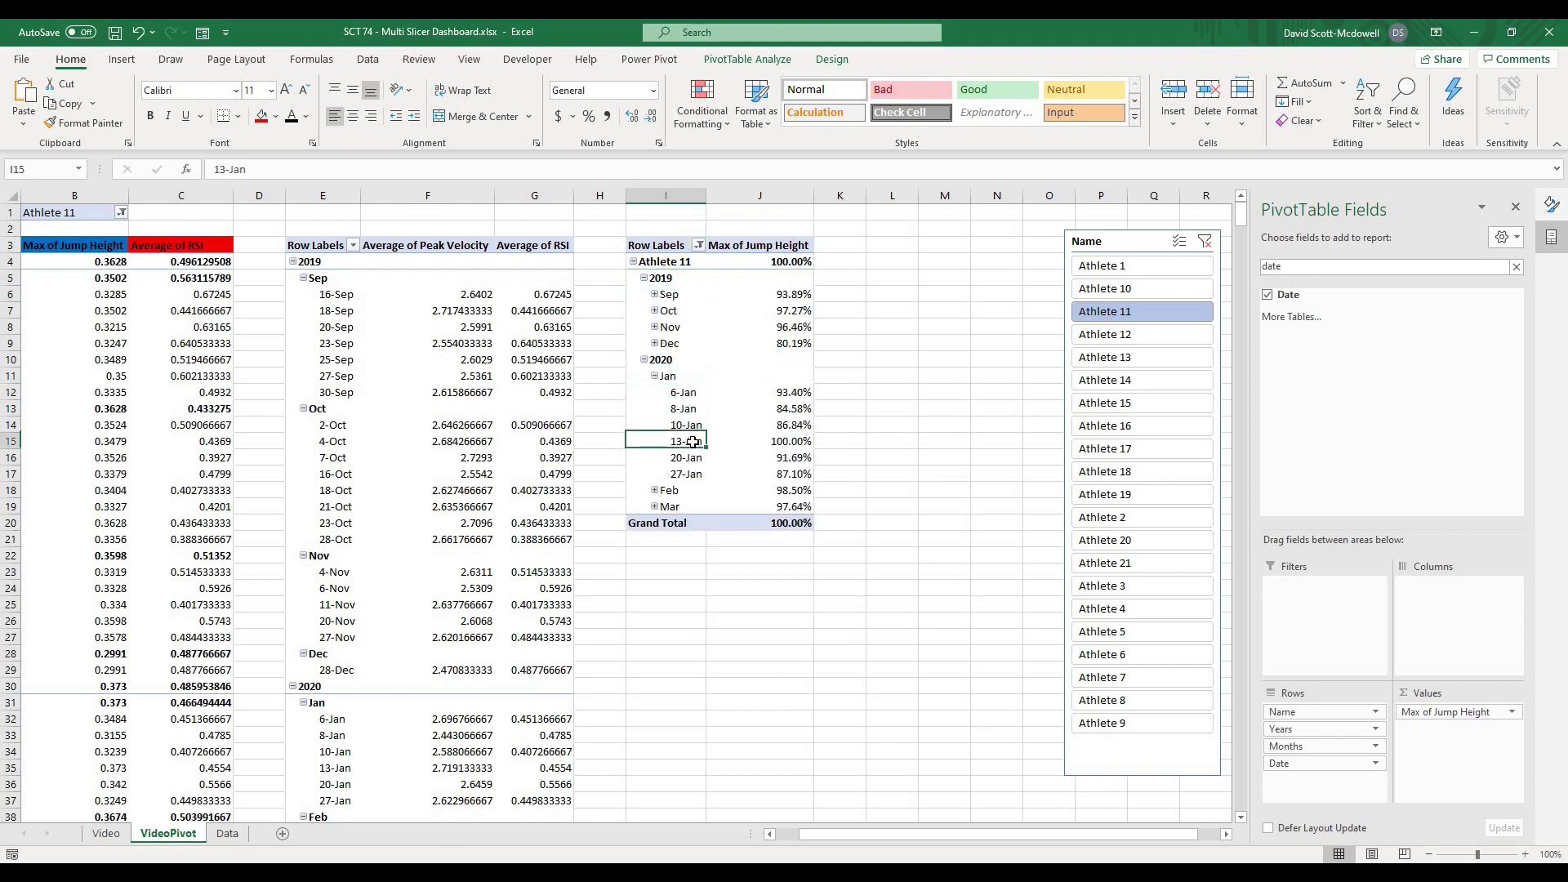
# Compare Athlete 11's January 2020 daily jump height percentages with the February figure in VideoPivot3.
pyautogui.click(791, 442)
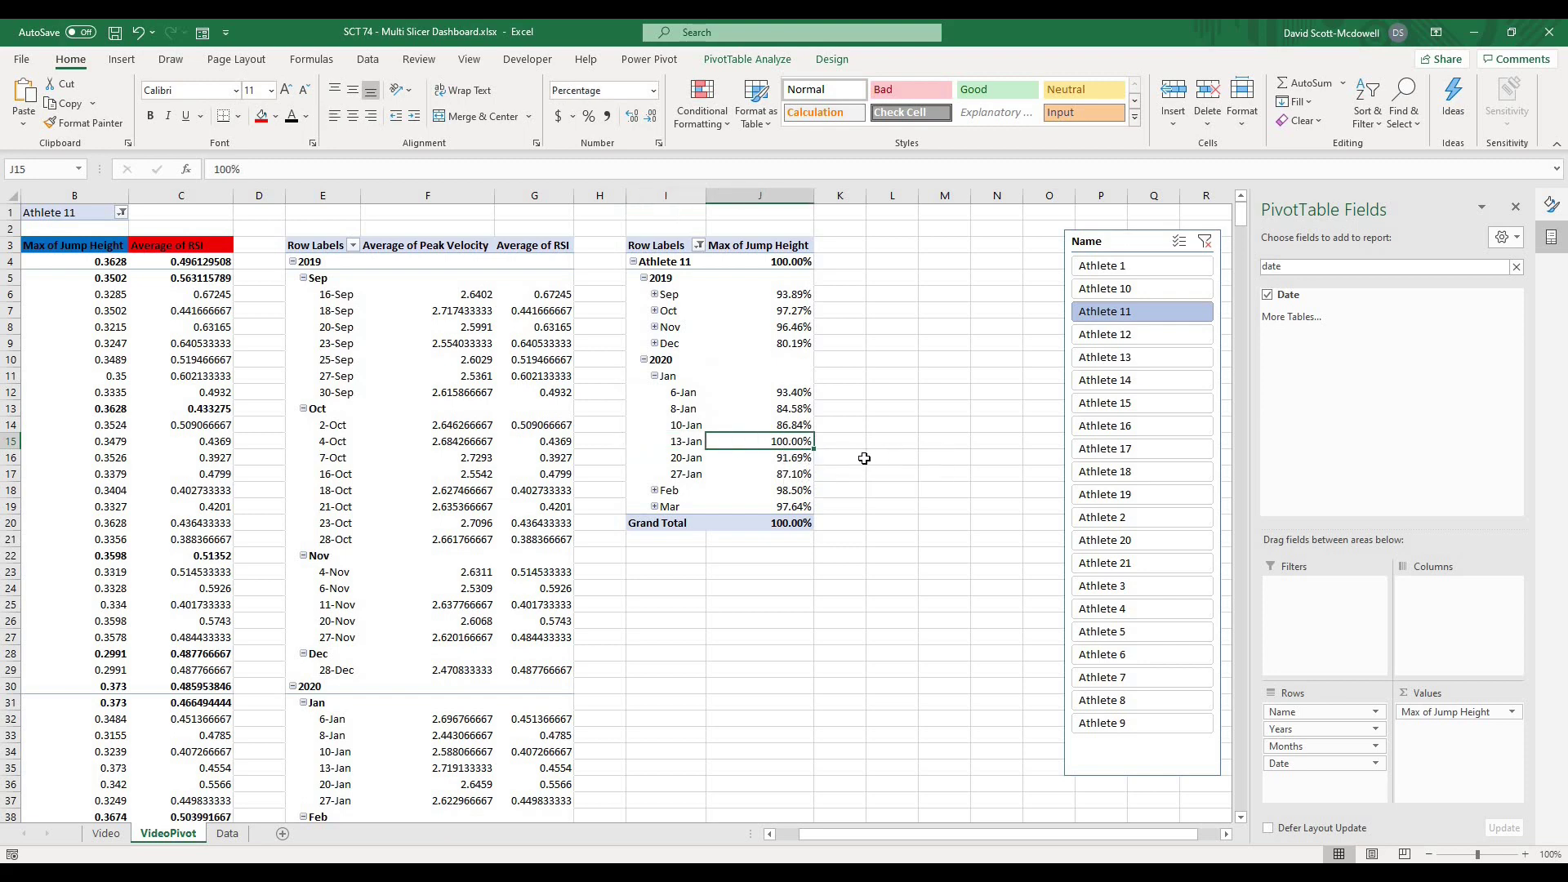
pyautogui.click(805, 425)
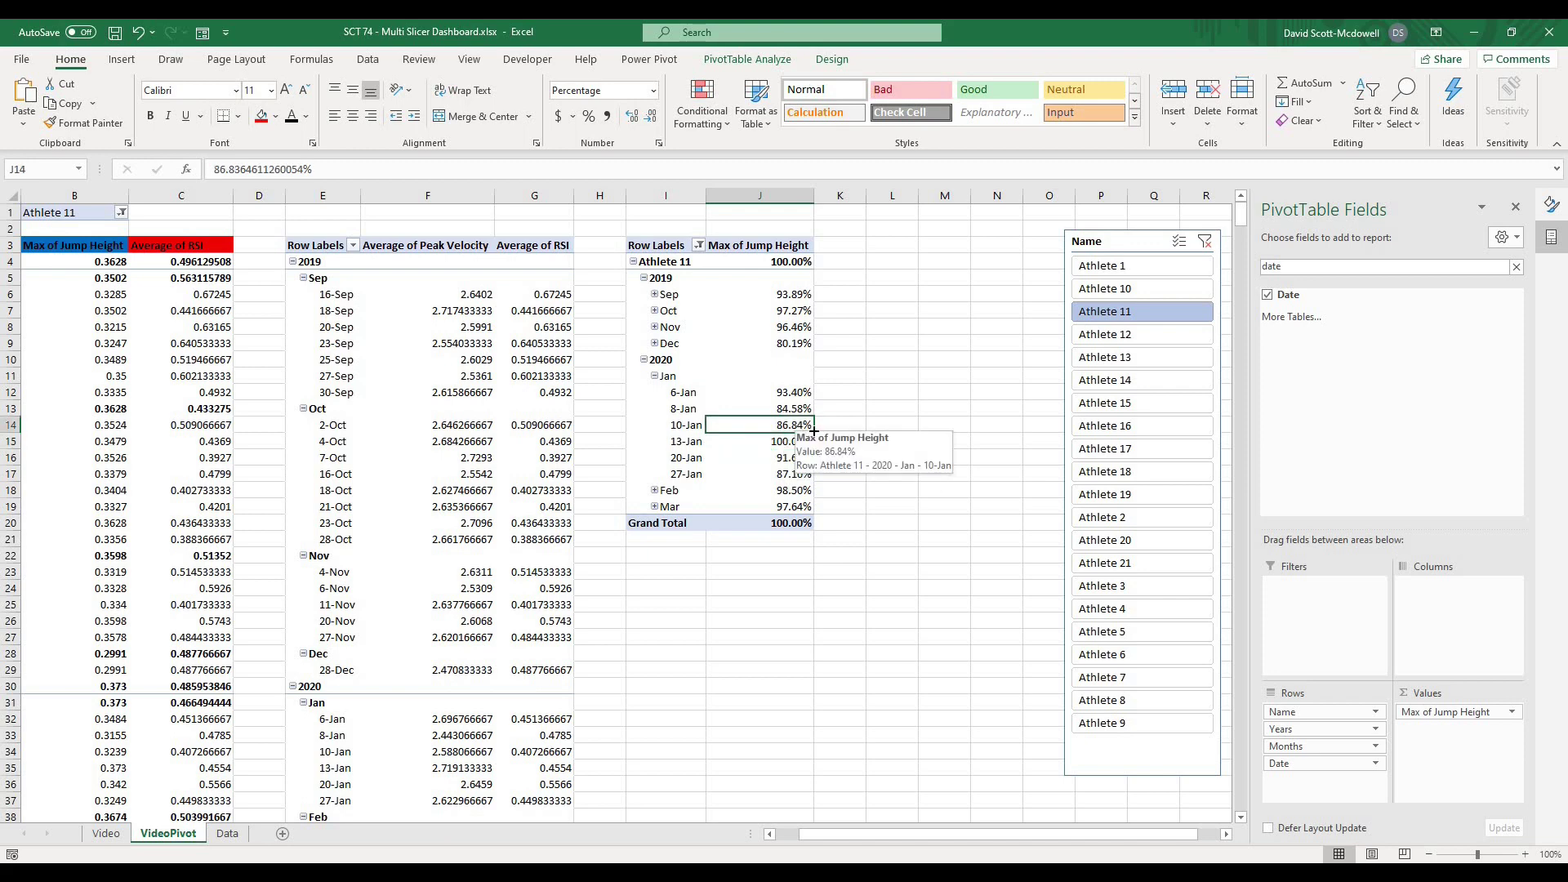
pyautogui.click(798, 443)
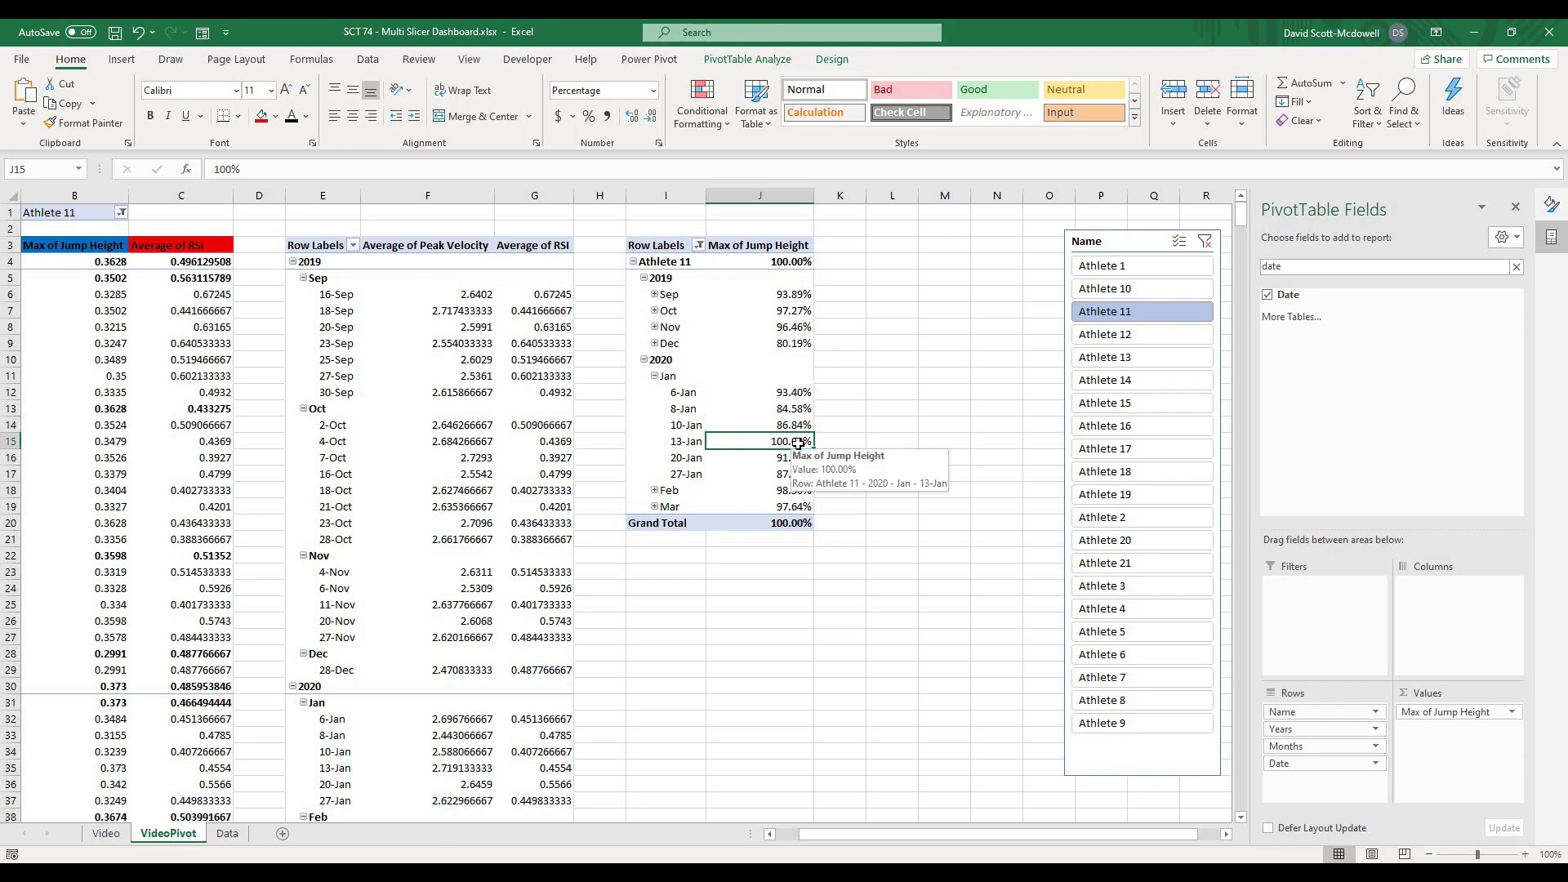
pyautogui.click(803, 494)
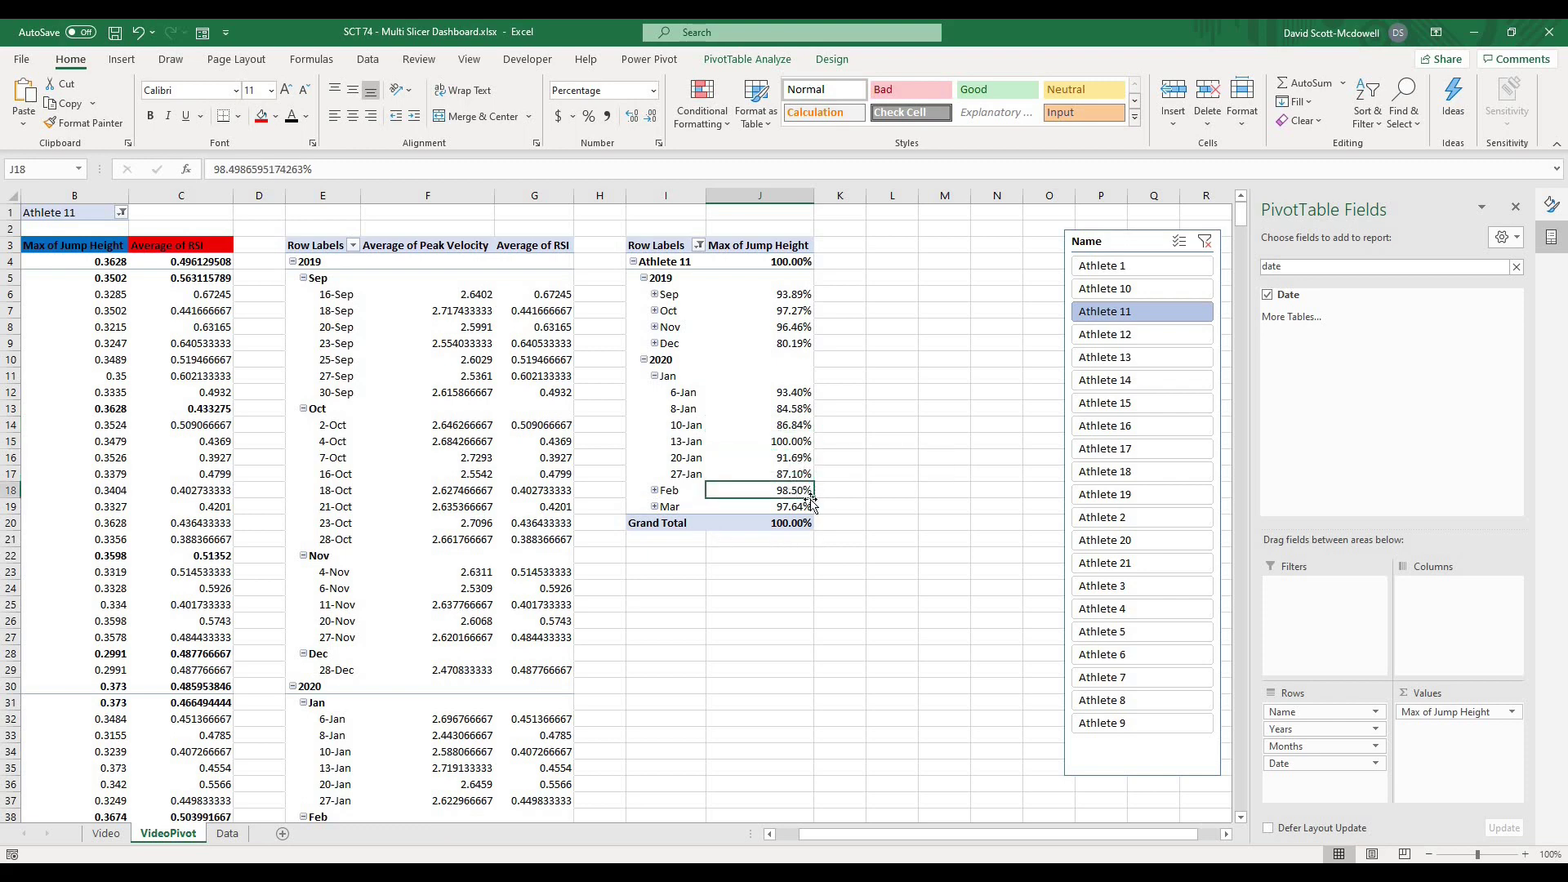
pyautogui.click(801, 443)
pyautogui.click(789, 496)
pyautogui.click(798, 443)
# Expand February and March 2020 to individual dates in VideoPivot3 and review their jump height percentages.
pyautogui.click(654, 490)
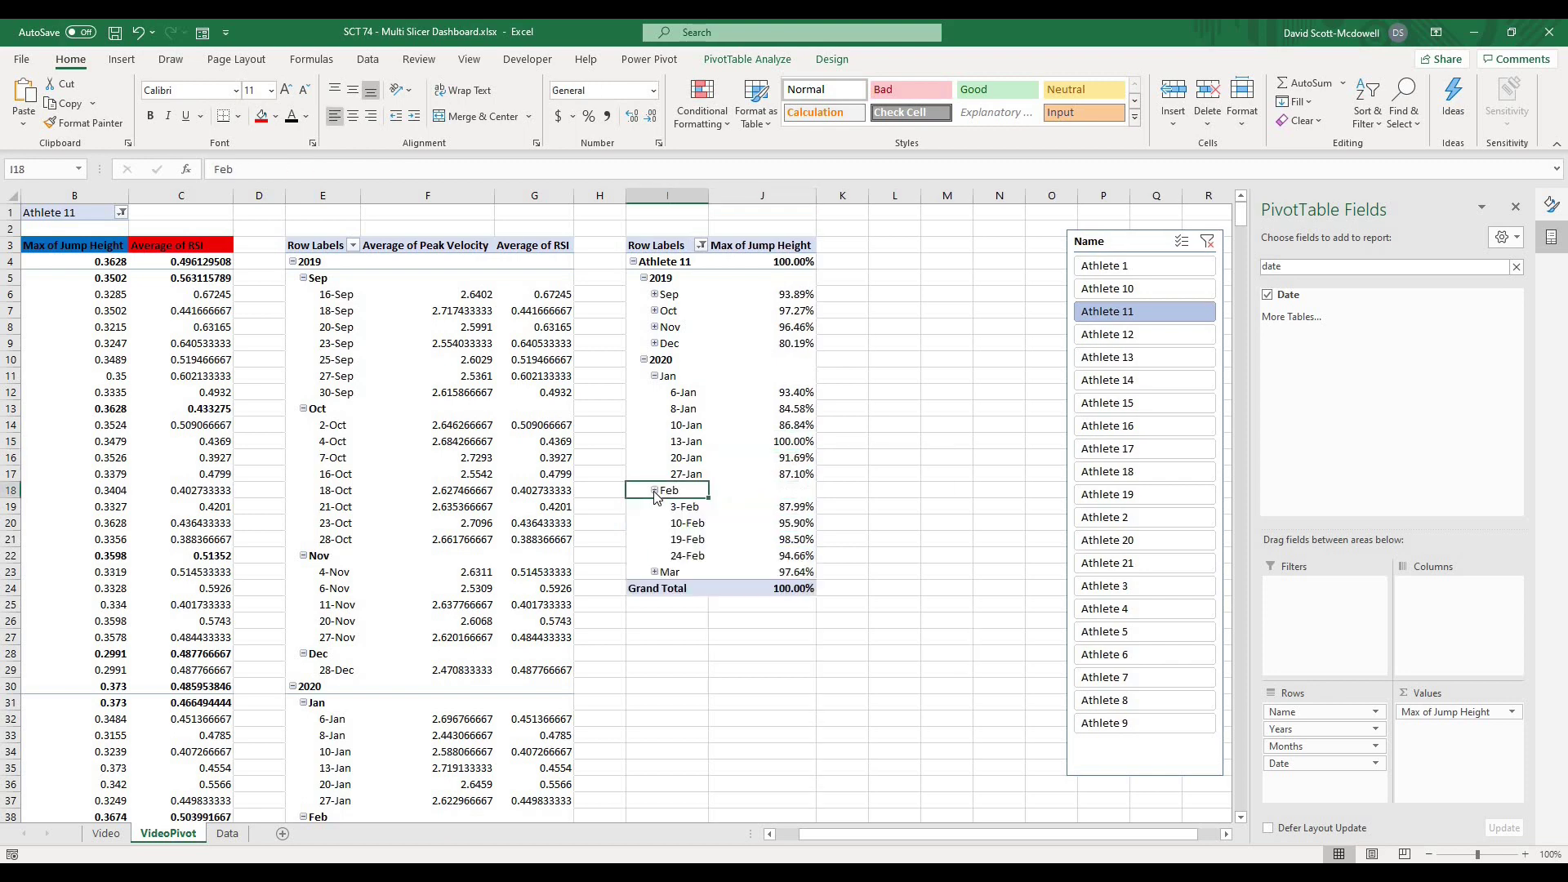
pyautogui.click(815, 507)
pyautogui.click(817, 523)
pyautogui.click(818, 539)
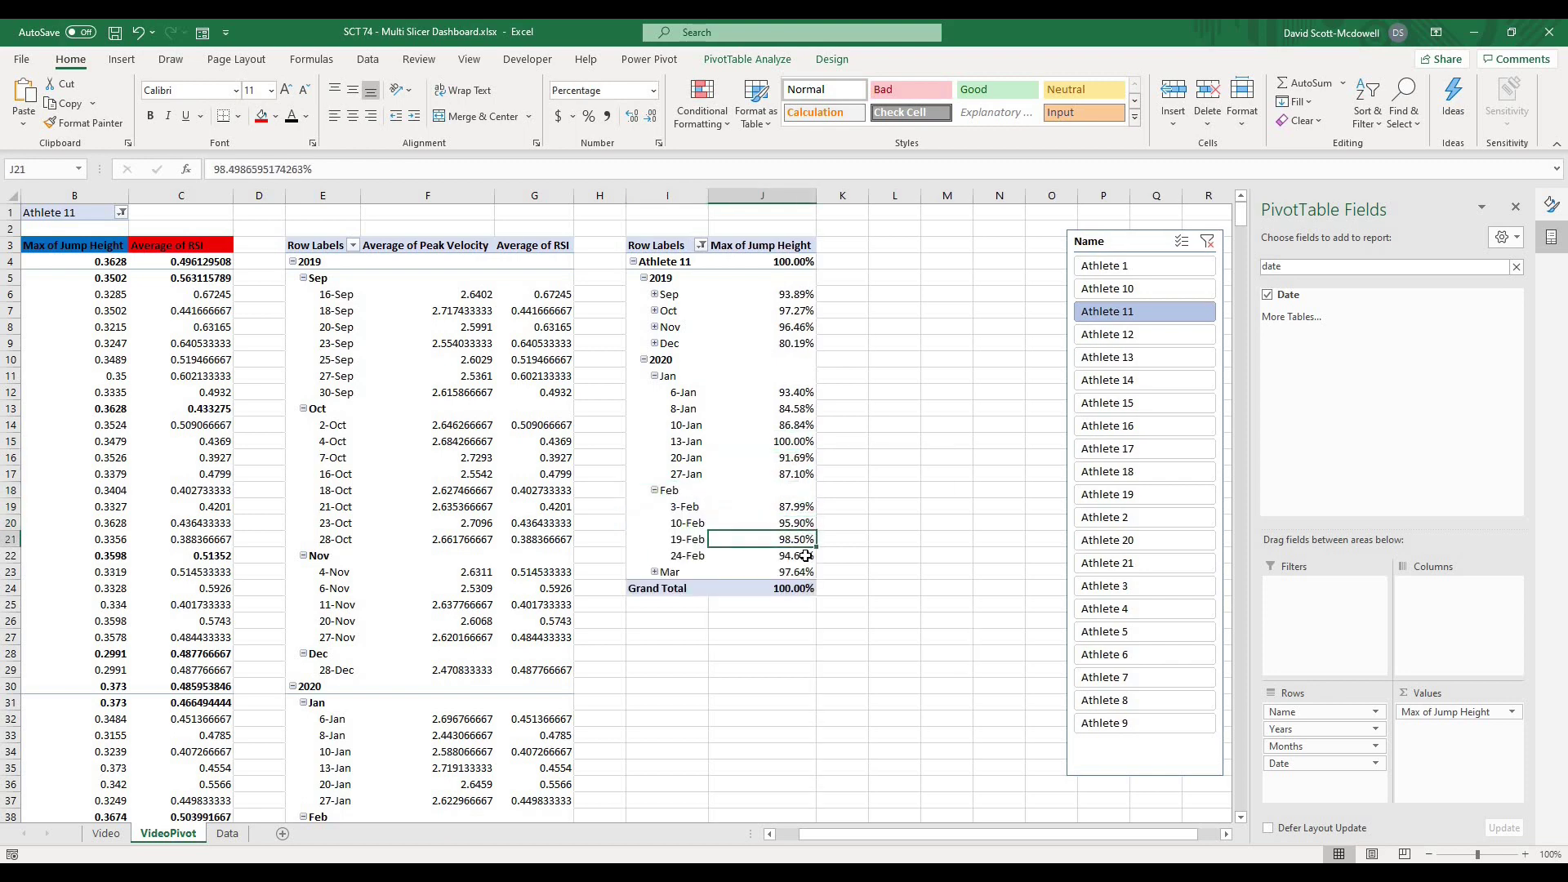
pyautogui.click(822, 556)
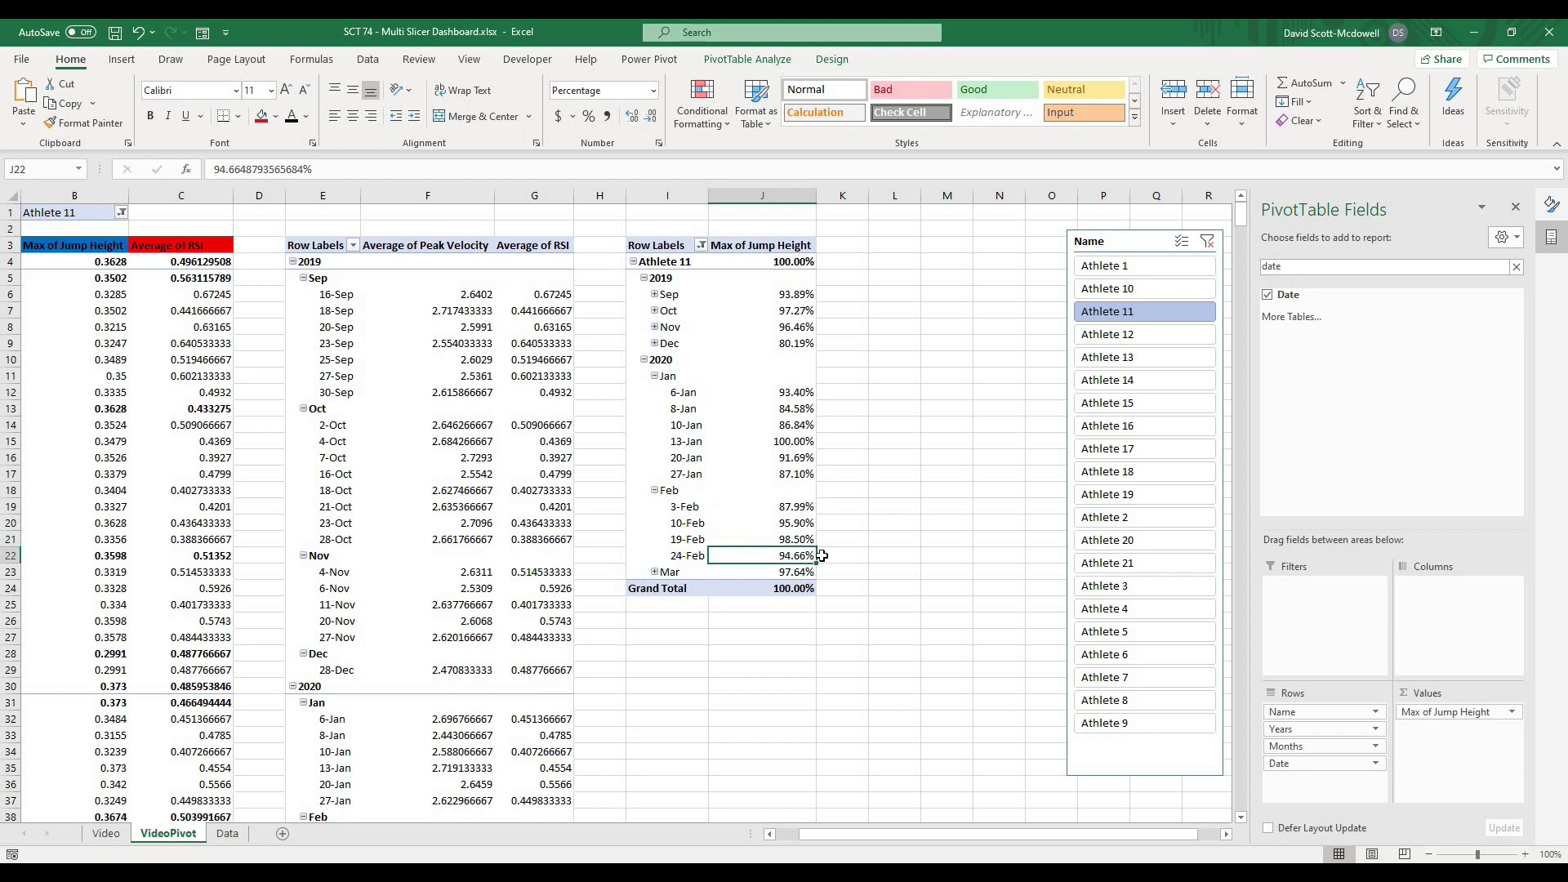
pyautogui.click(655, 572)
pyautogui.click(787, 723)
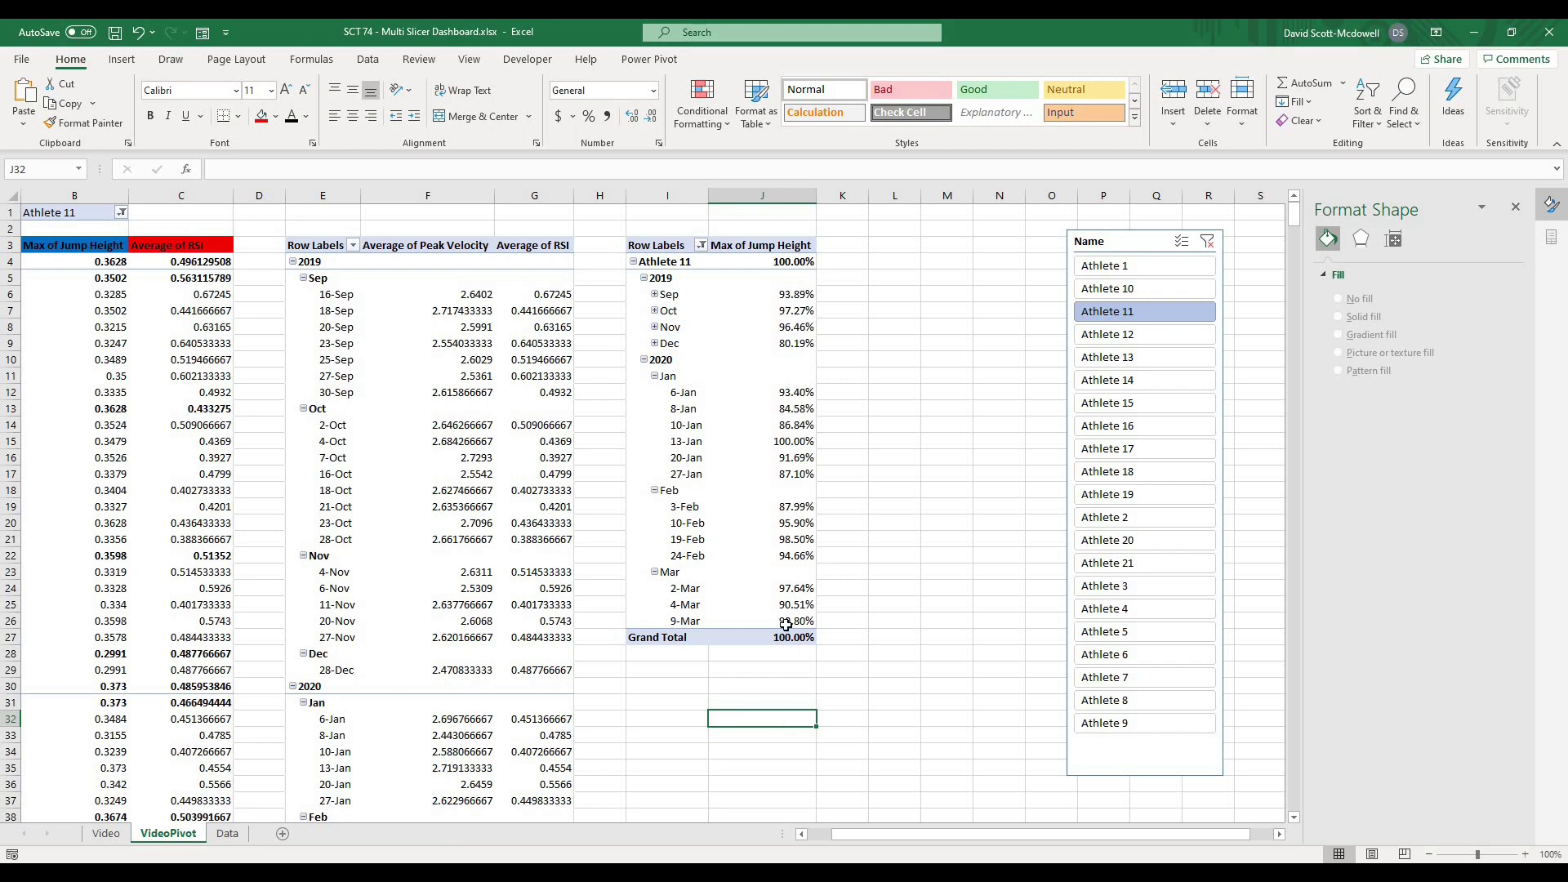
# Insert a bar PivotChart based on VideoPivot3's Max of Jump Height percentages.
pyautogui.click(651, 245)
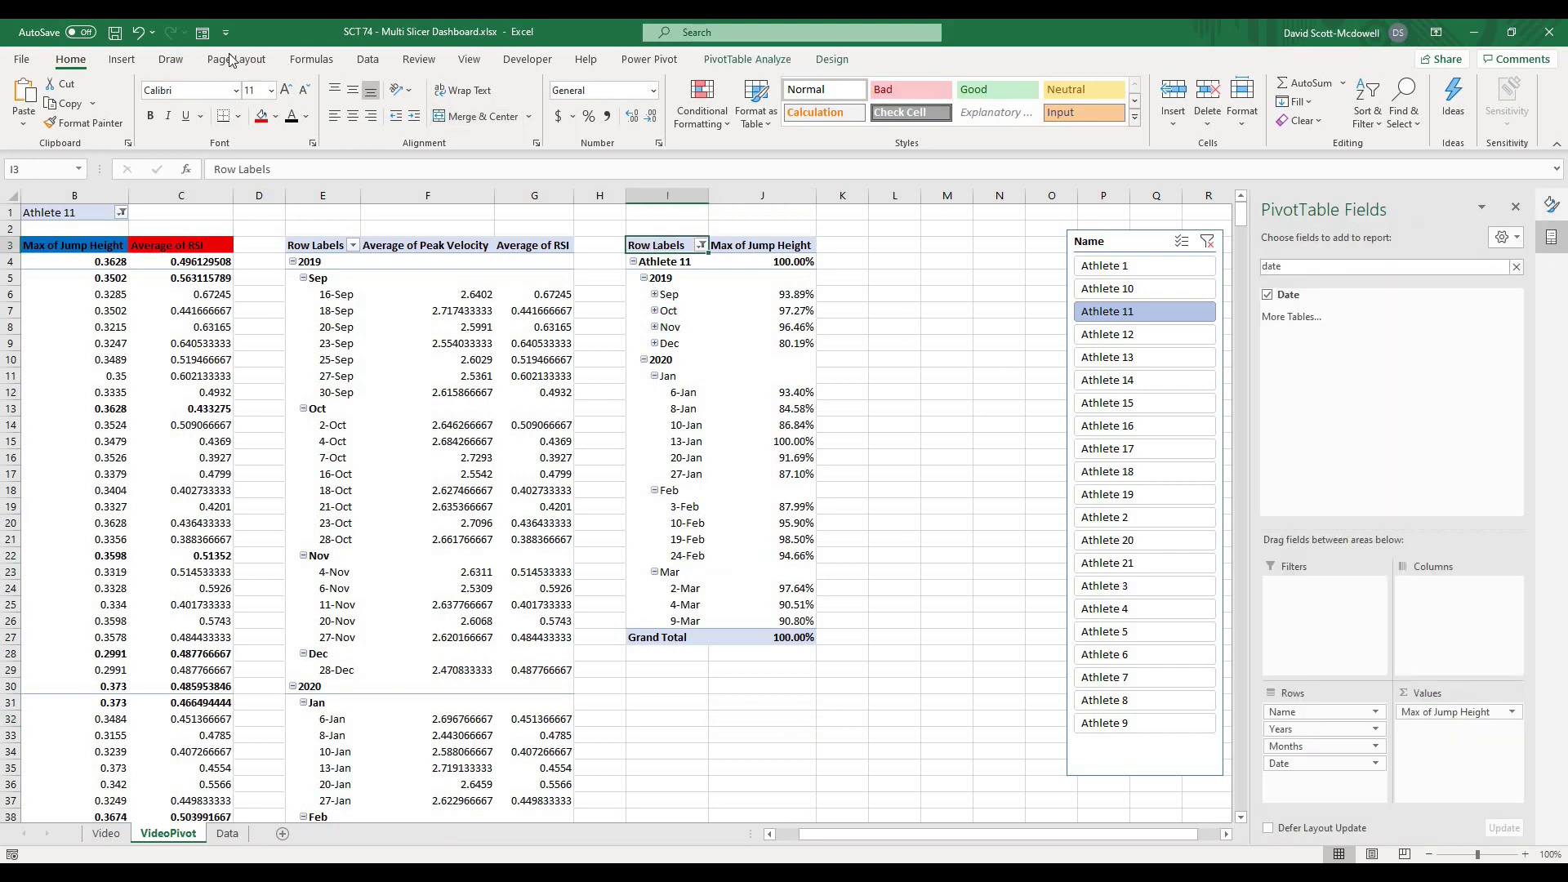
pyautogui.click(121, 58)
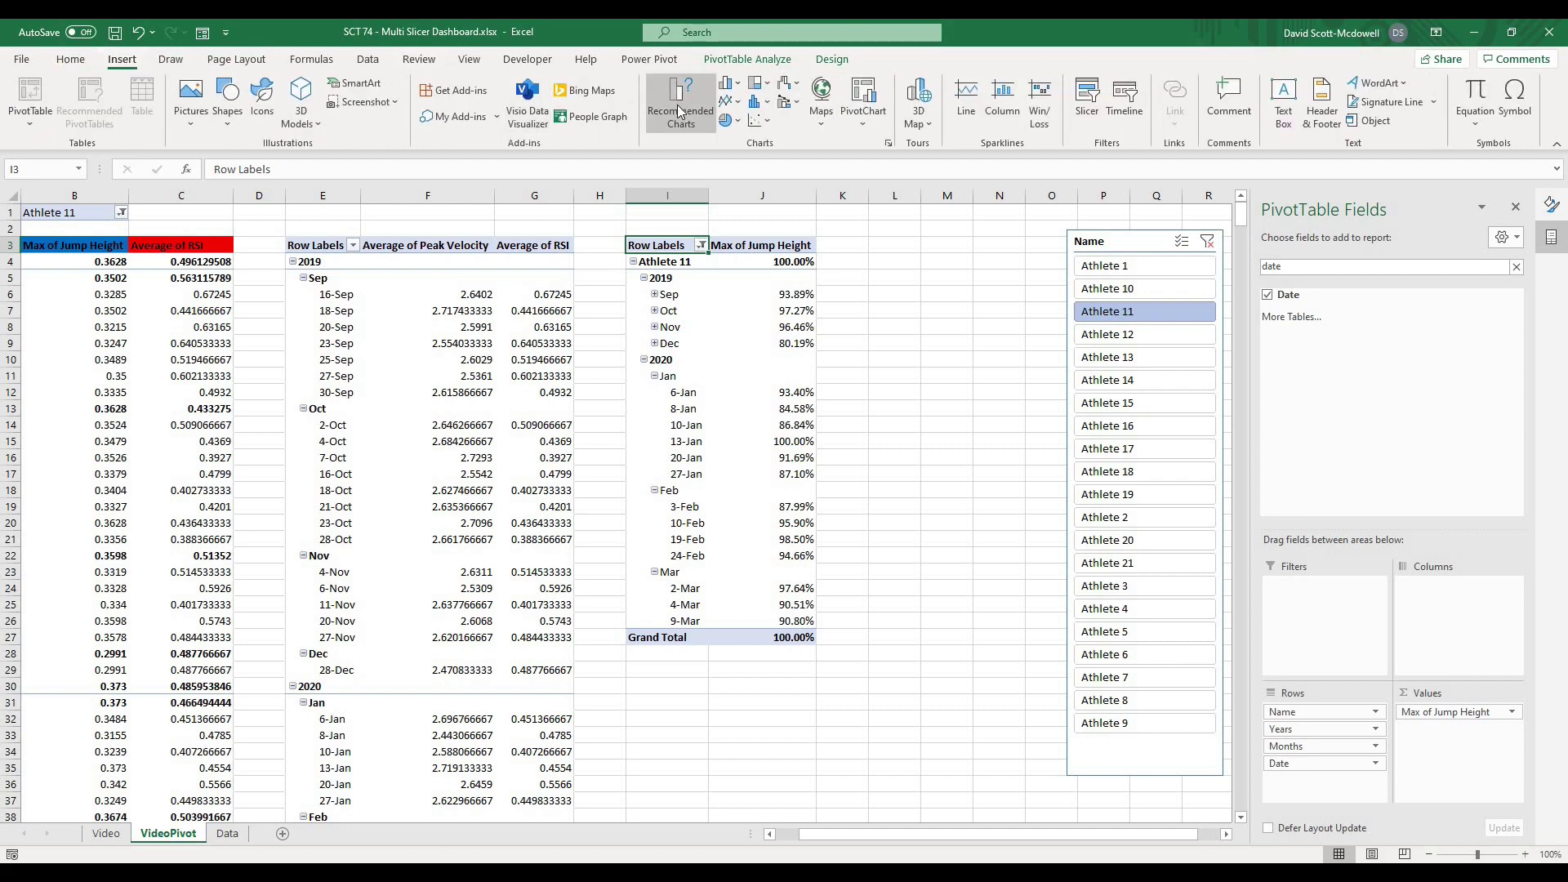
pyautogui.click(679, 111)
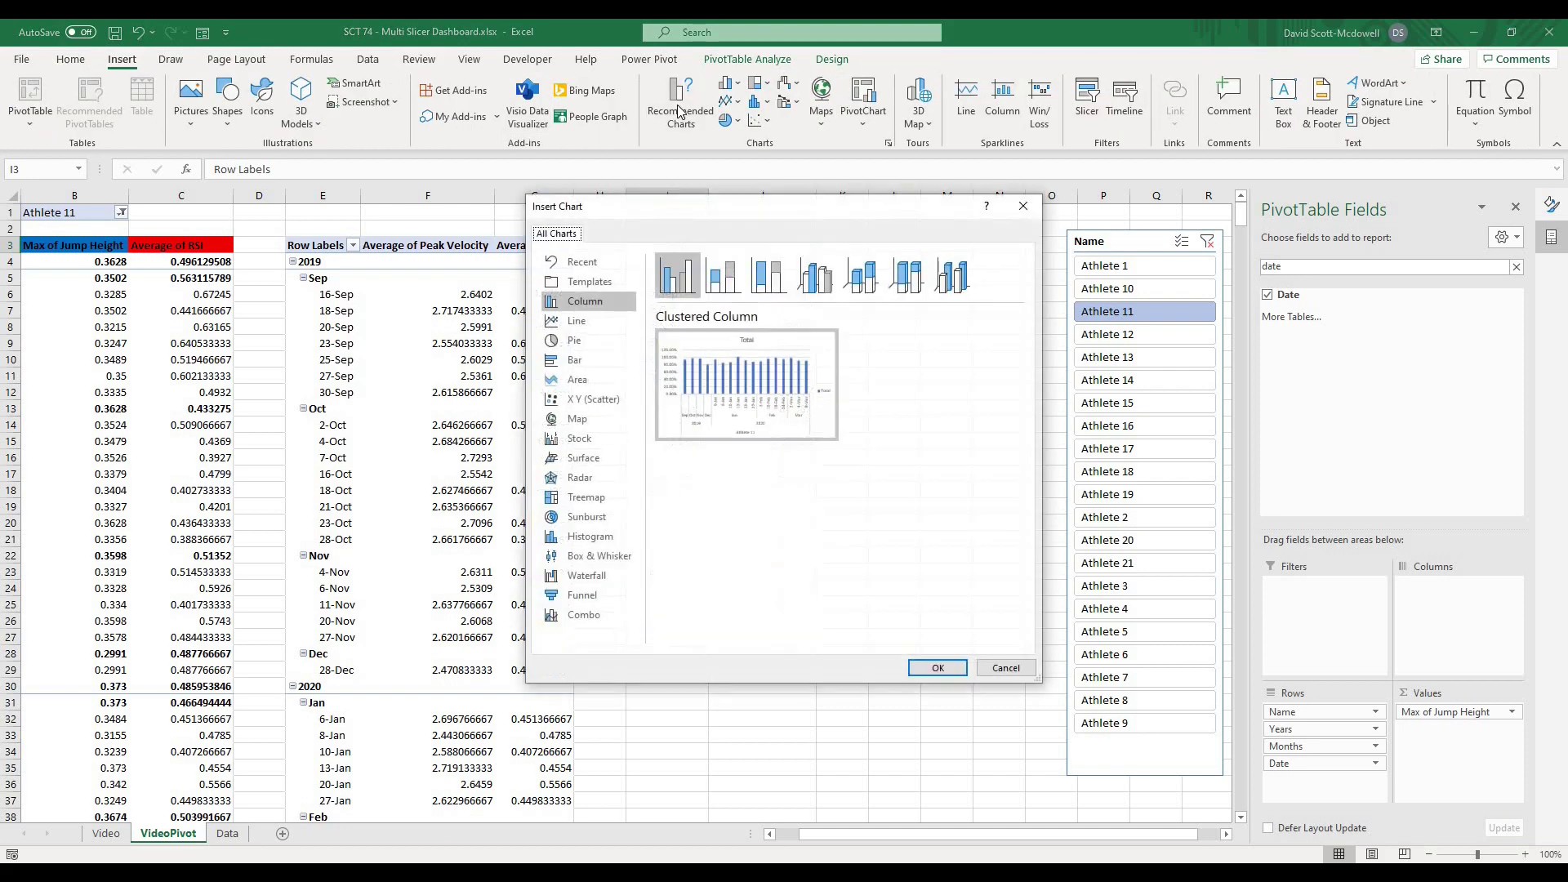
pyautogui.click(574, 361)
pyautogui.moveTo(752, 388)
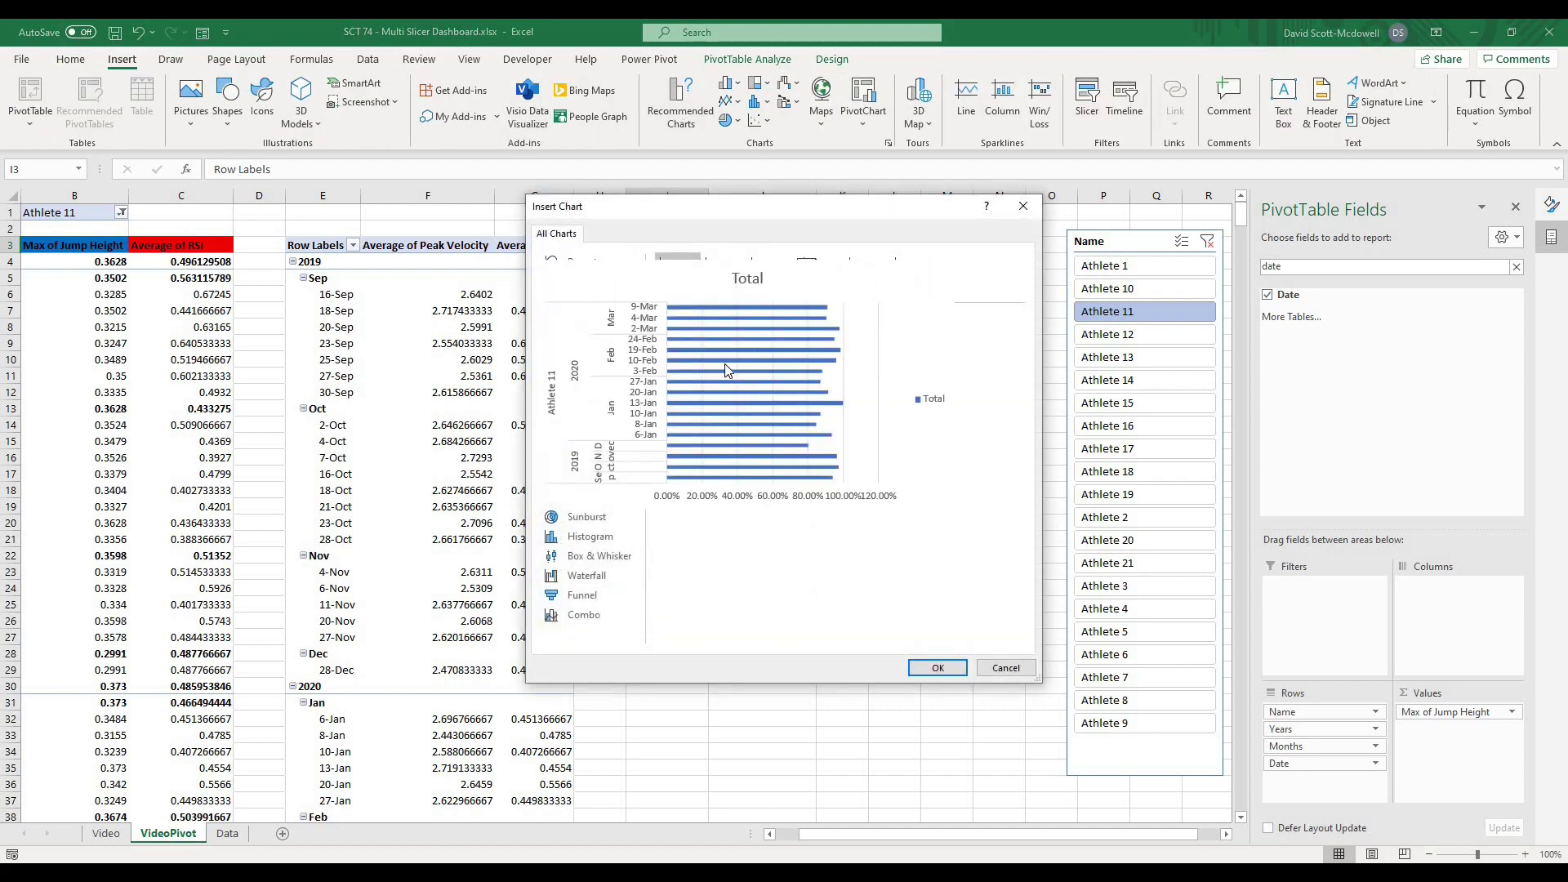
pyautogui.click(955, 667)
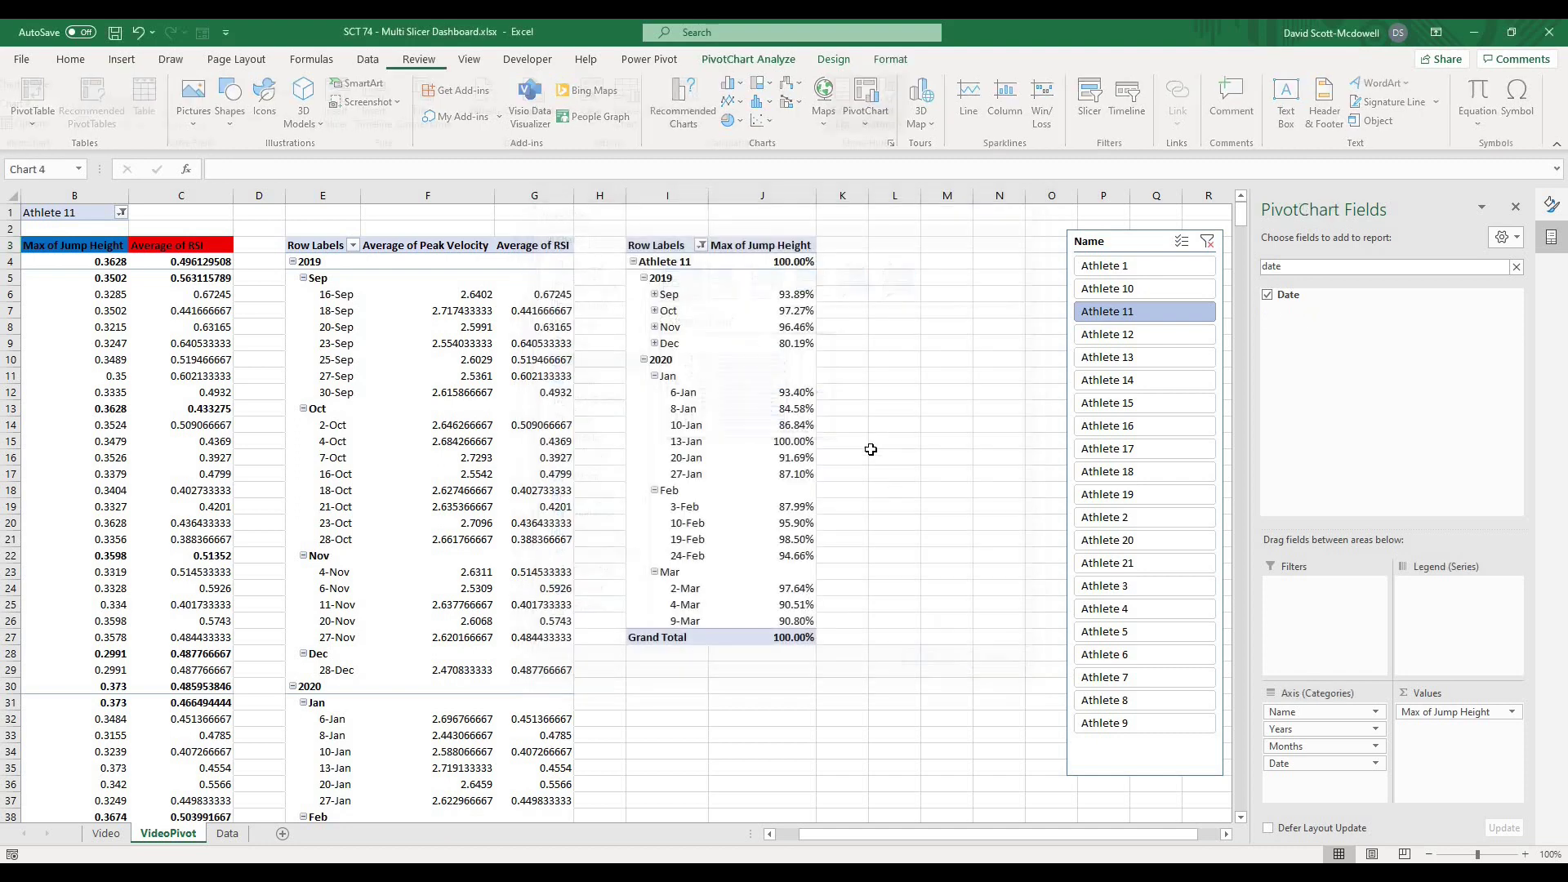
pyautogui.moveTo(977, 327); pyautogui.dragTo(974, 330)
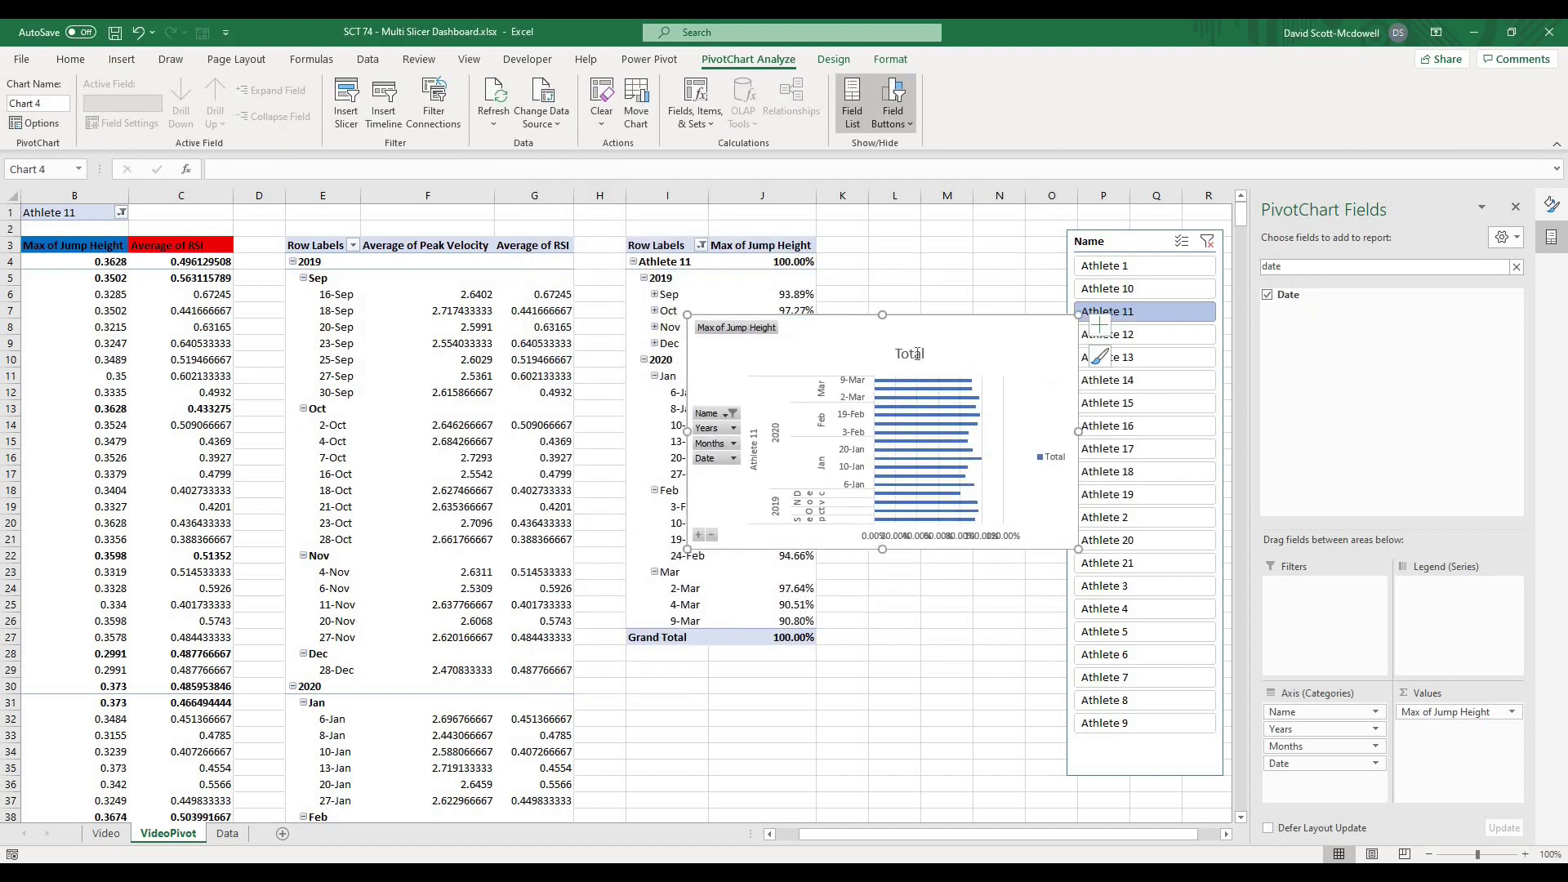
# Delete the title and the legend from the new bar PivotChart.
pyautogui.click(915, 353)
pyautogui.press('Delete')
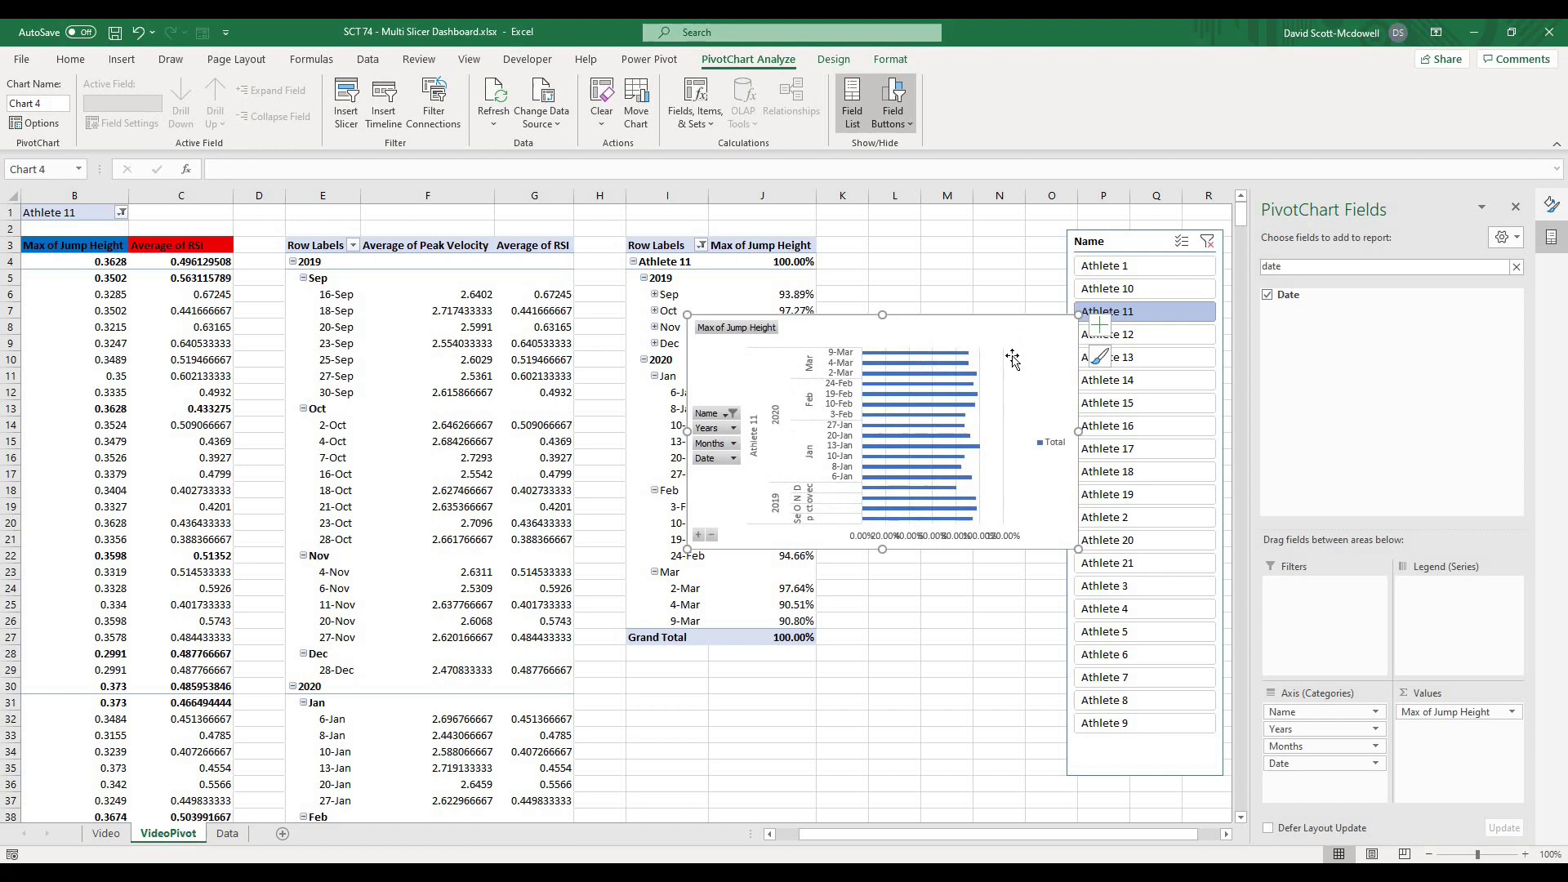
pyautogui.click(1052, 444)
pyautogui.press('Delete')
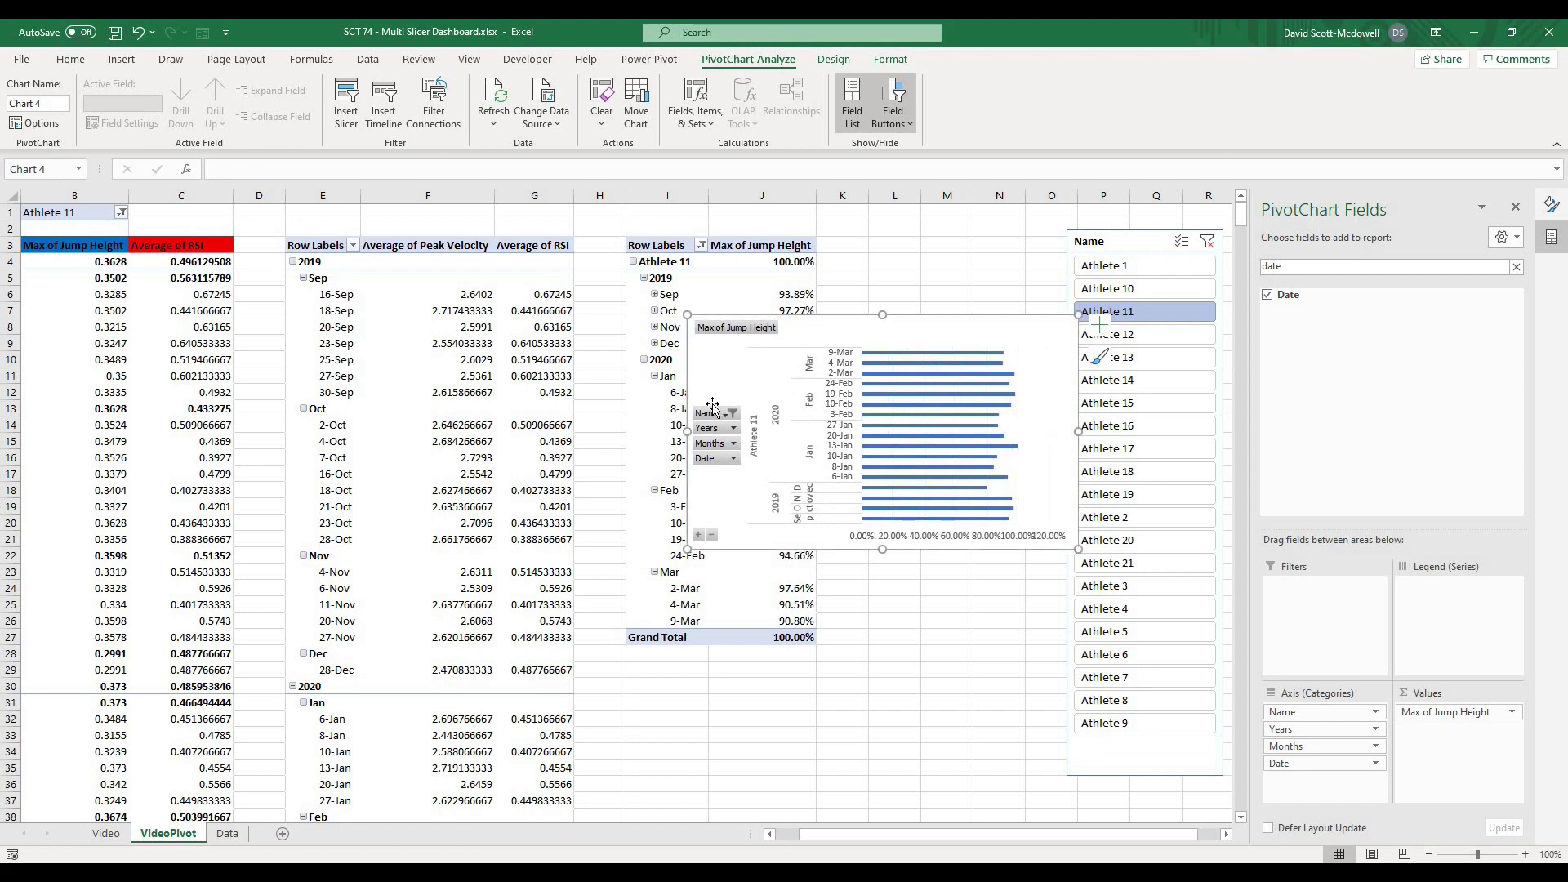
# Hide the axis field buttons on the bar PivotChart and stretch it vertically to span about rows 3 to 35.
pyautogui.click(706, 414)
pyautogui.click(707, 415)
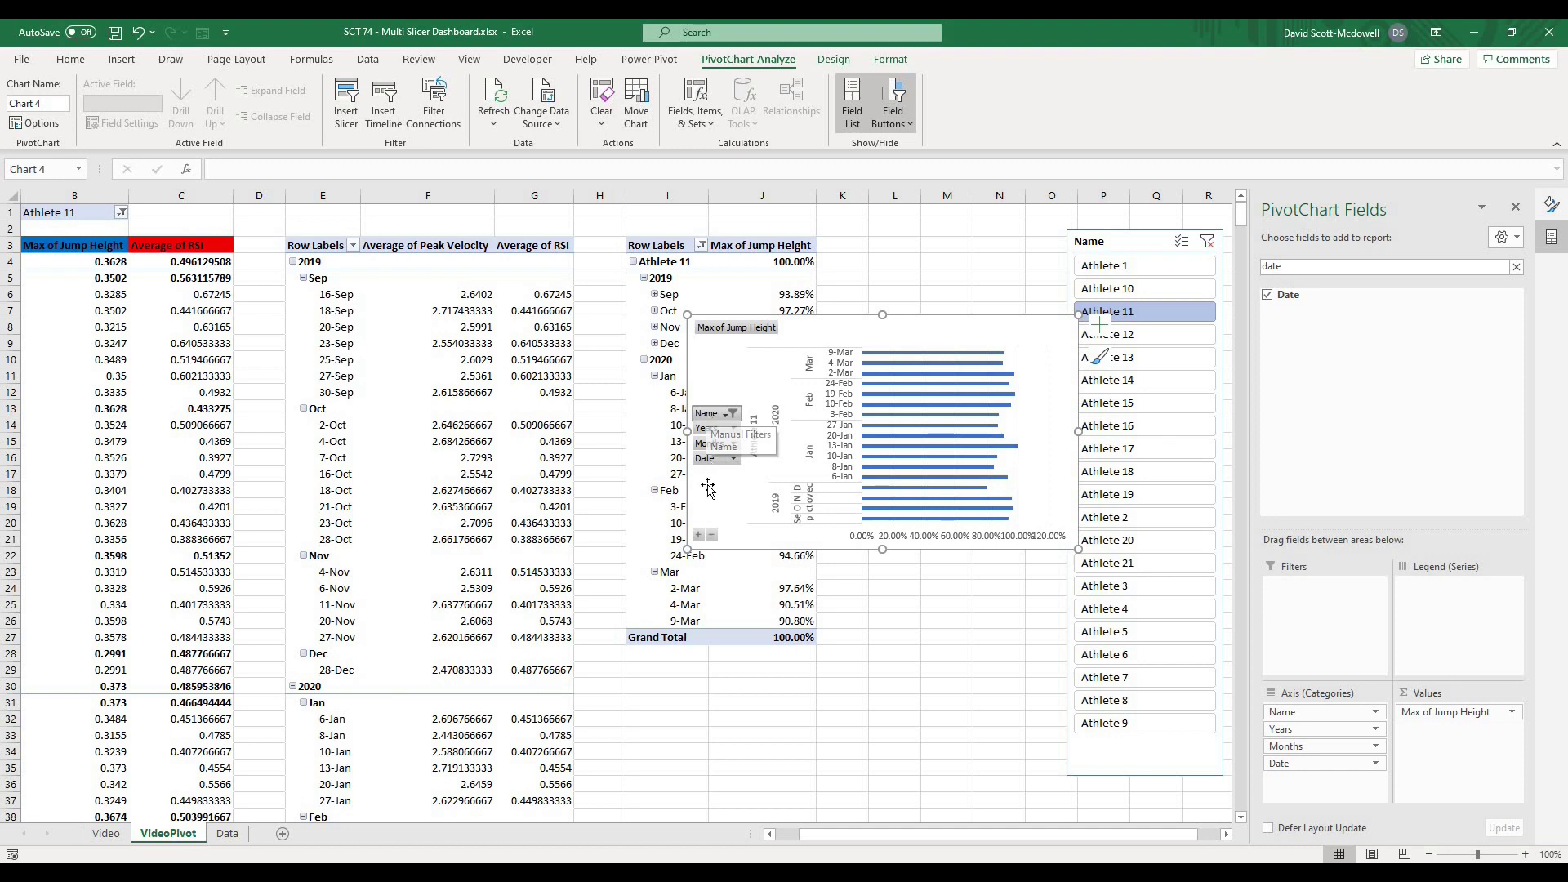
pyautogui.rightClick(706, 418)
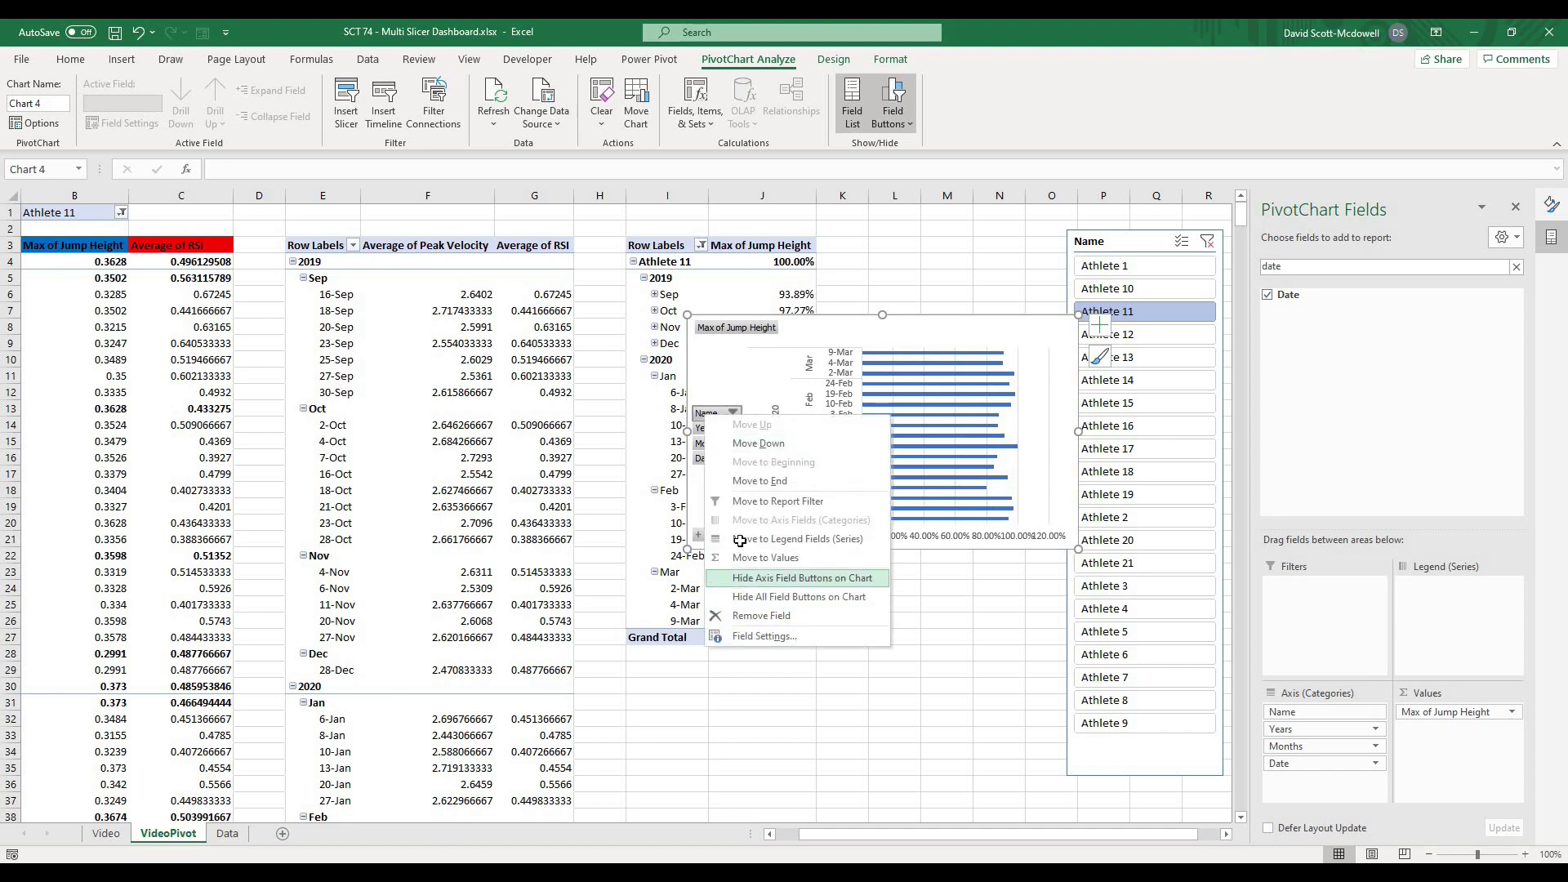
pyautogui.click(752, 594)
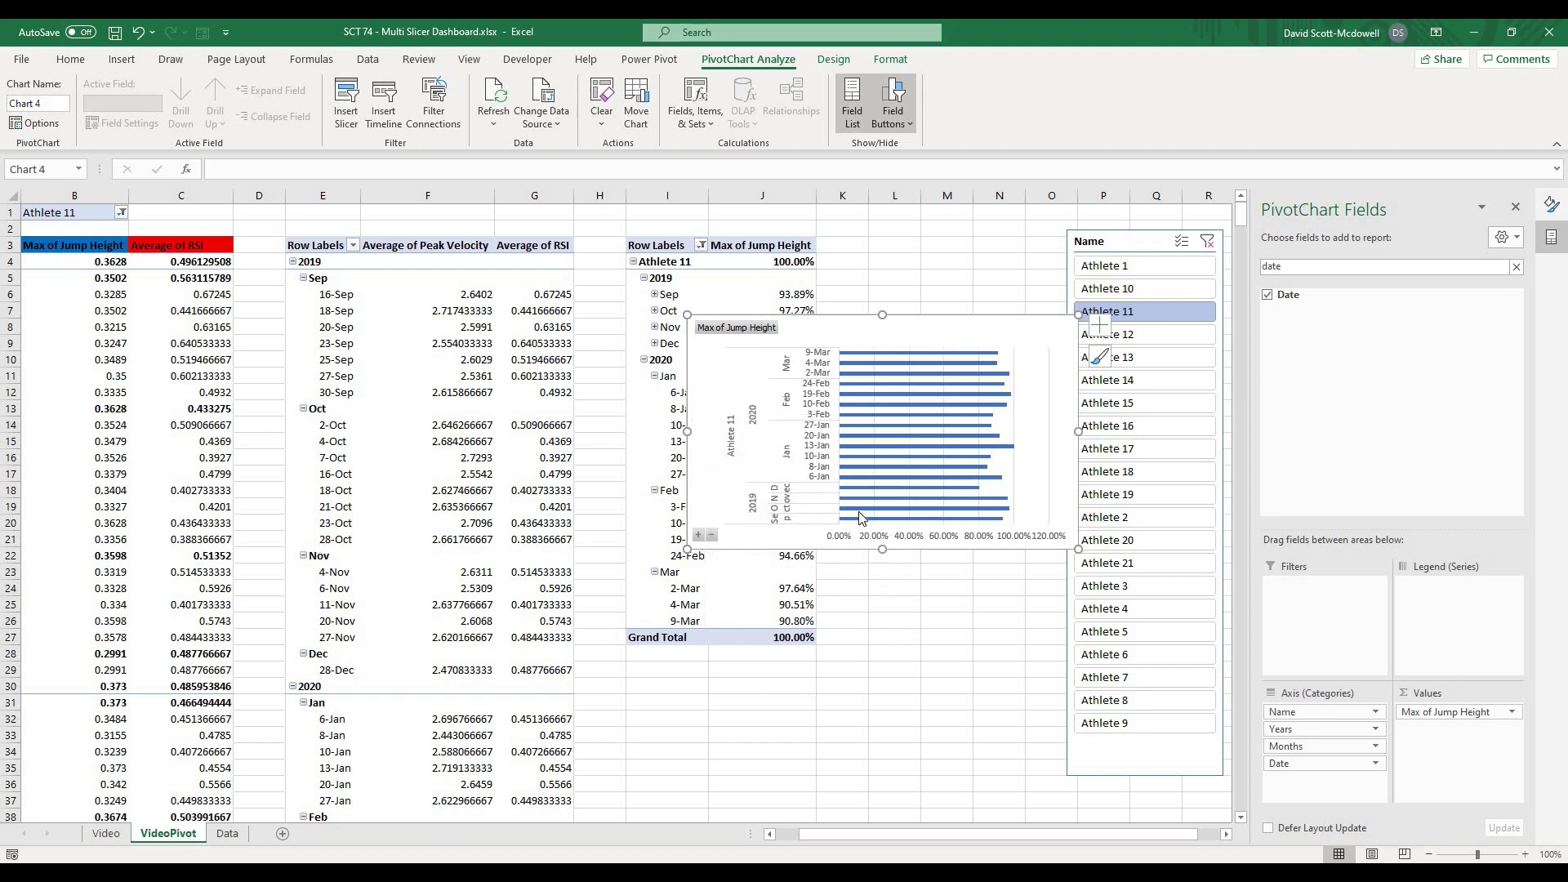
pyautogui.moveTo(880, 549); pyautogui.dragTo(882, 775)
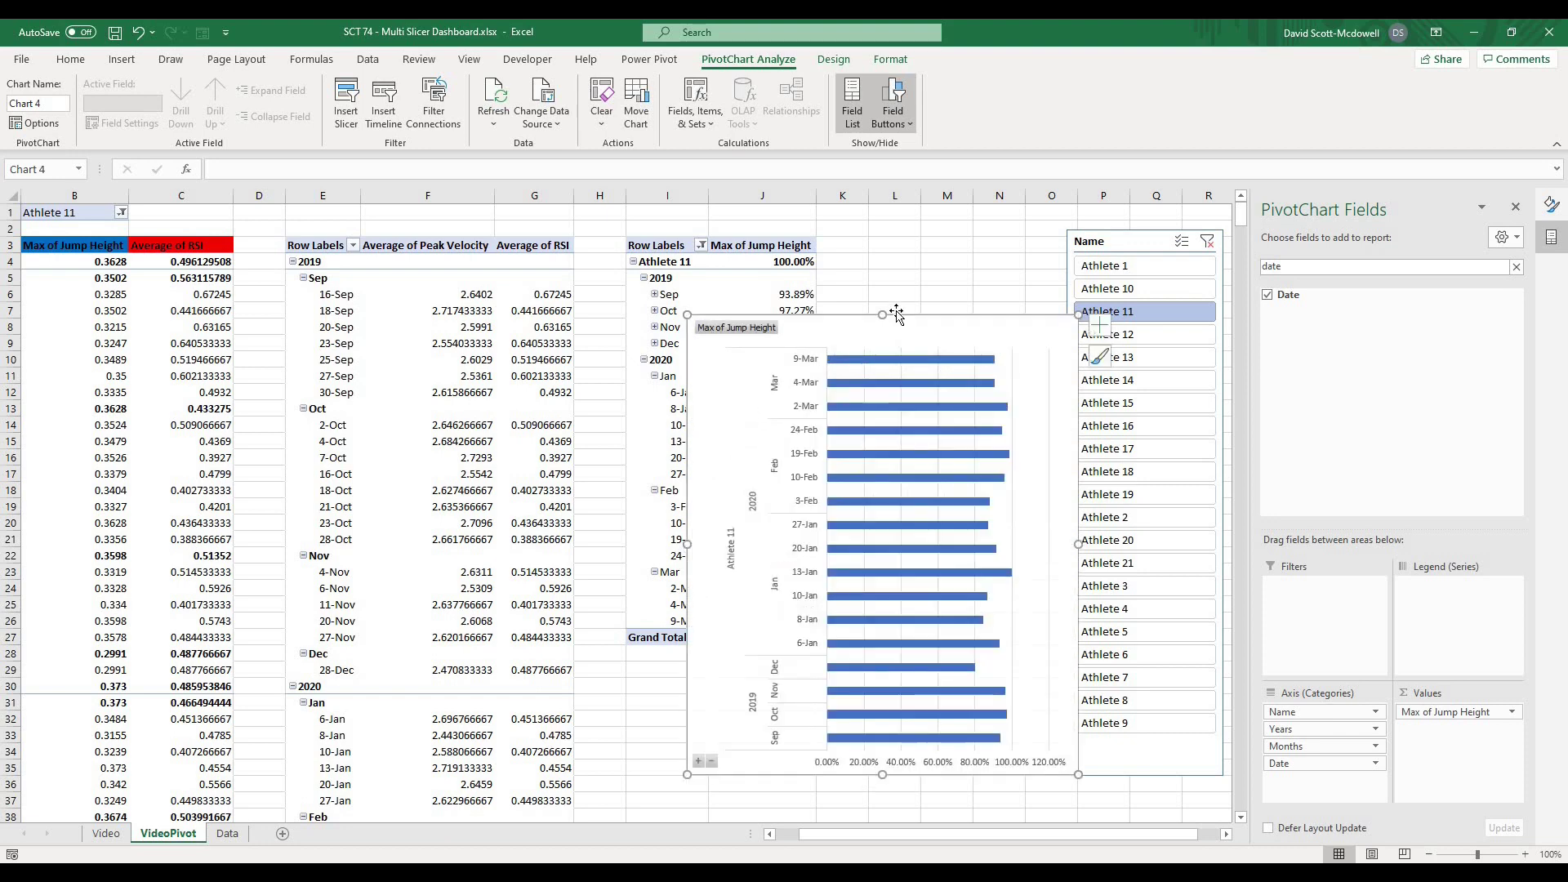
pyautogui.moveTo(882, 315); pyautogui.dragTo(882, 245)
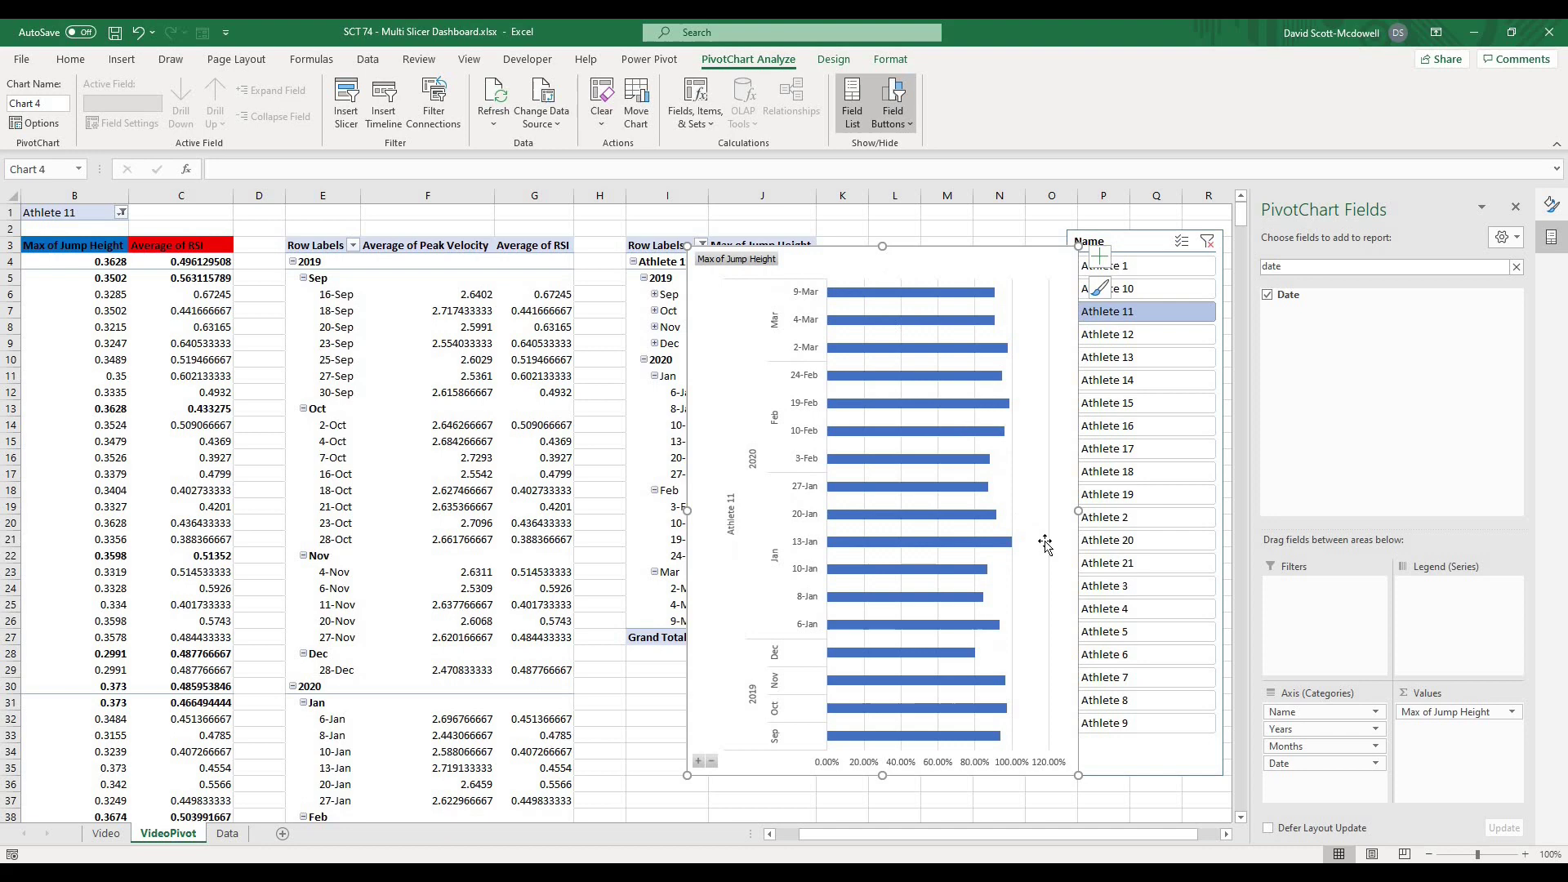
# Set the percentage axis bounds of the bar PivotChart to a minimum of 0.3 and a maximum of 1.0.
pyautogui.rightClick(870, 765)
pyautogui.click(930, 748)
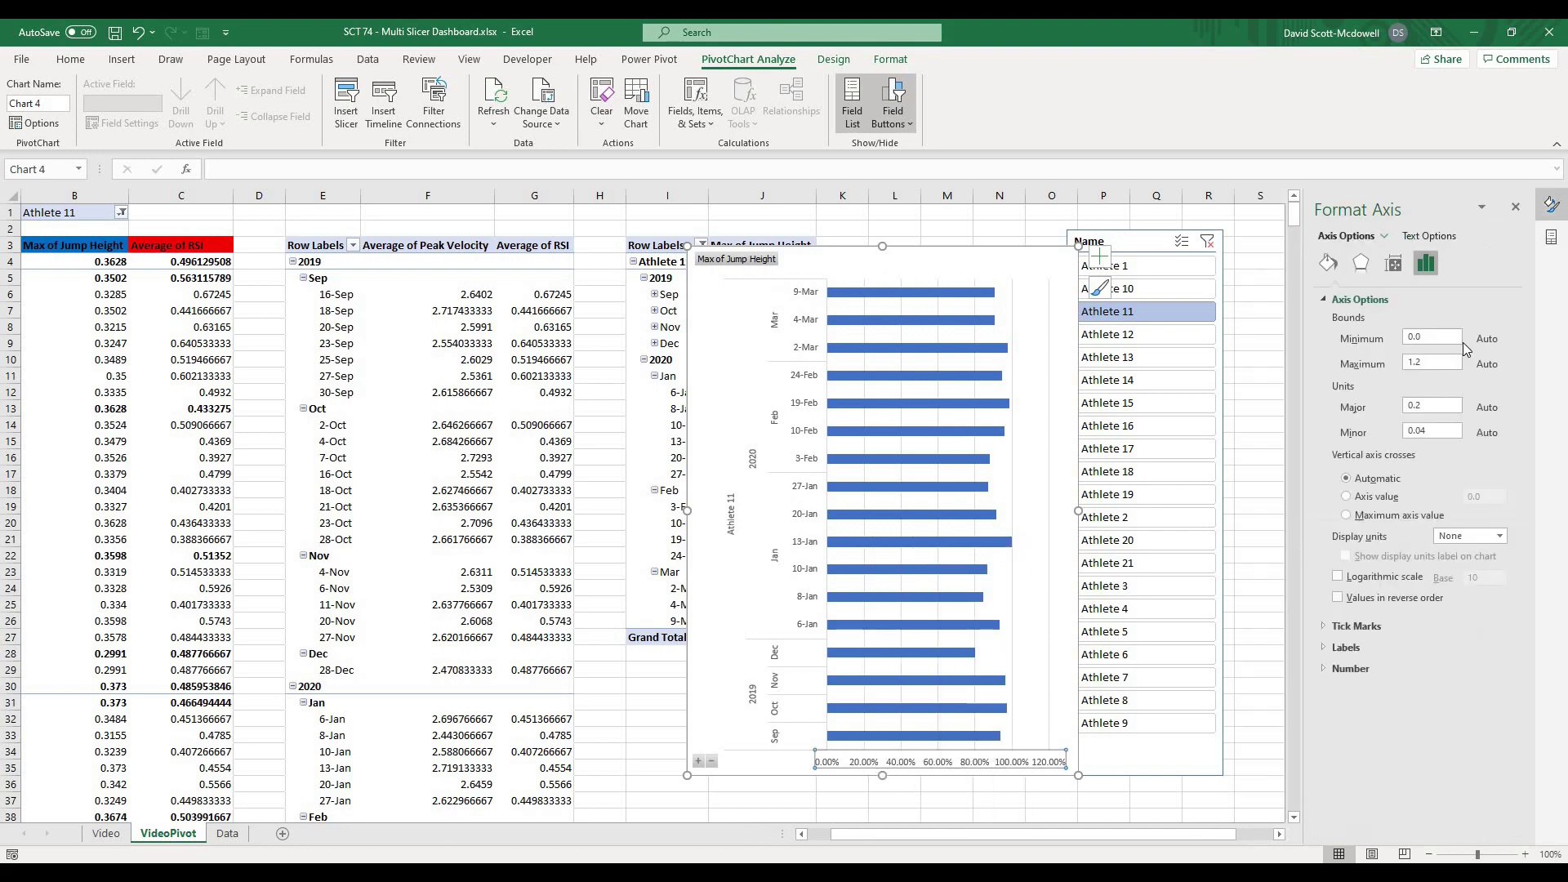
pyautogui.doubleClick(1402, 366)
pyautogui.write('1')
pyautogui.click(1427, 336)
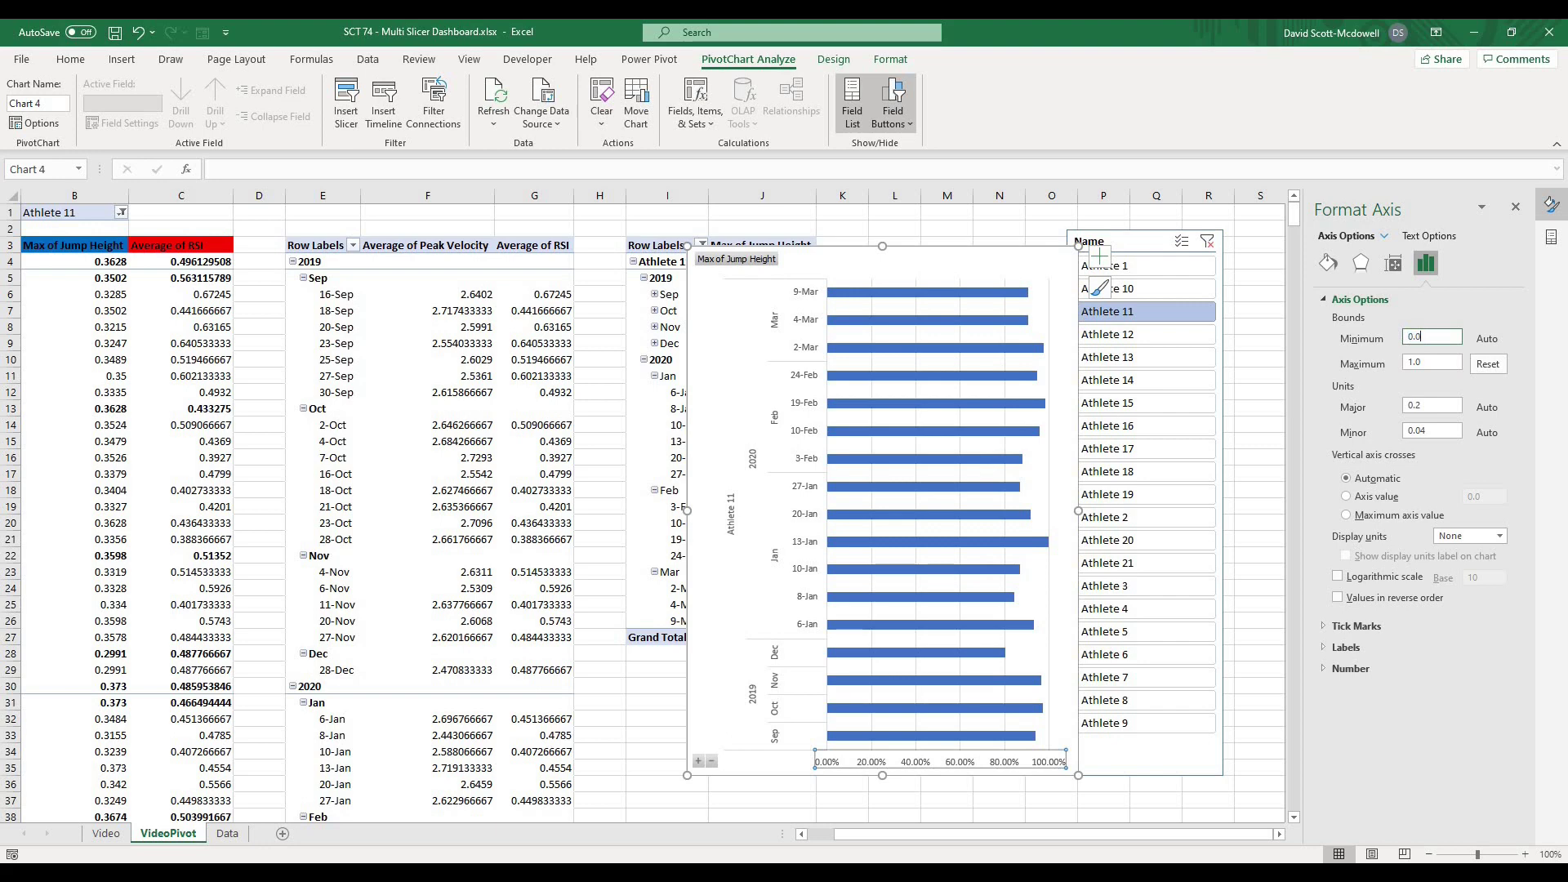
pyautogui.write('0.3')
pyautogui.press('Return')
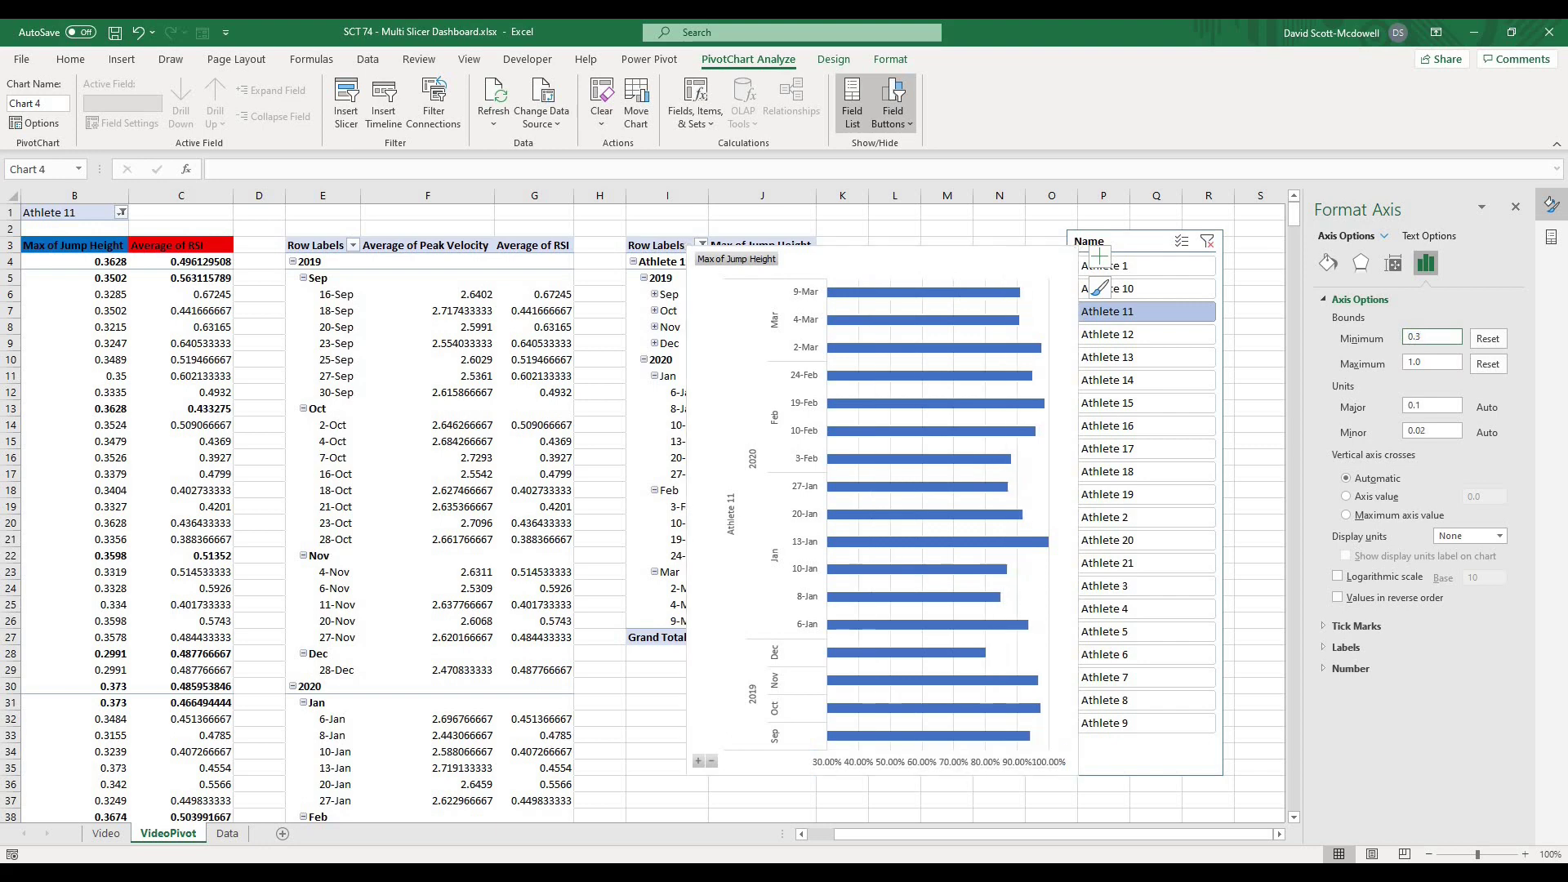
# Try major units of 0.25, 0.15 and 0.1 on the percentage axis, and reset the major unit to automatic.
pyautogui.click(1419, 406)
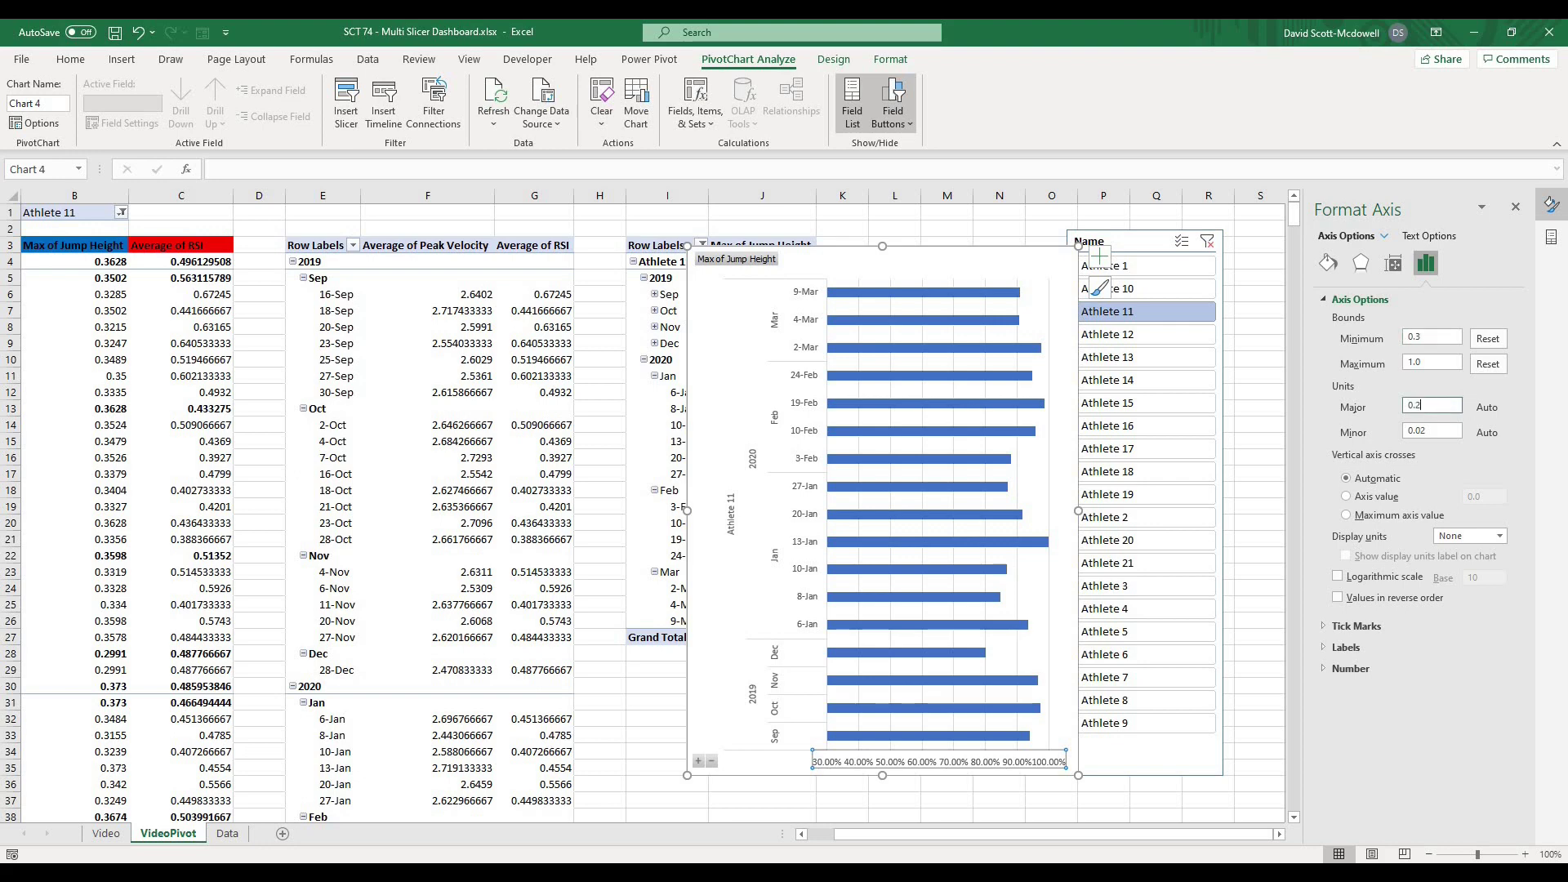
pyautogui.write('0.25')
pyautogui.press('Return')
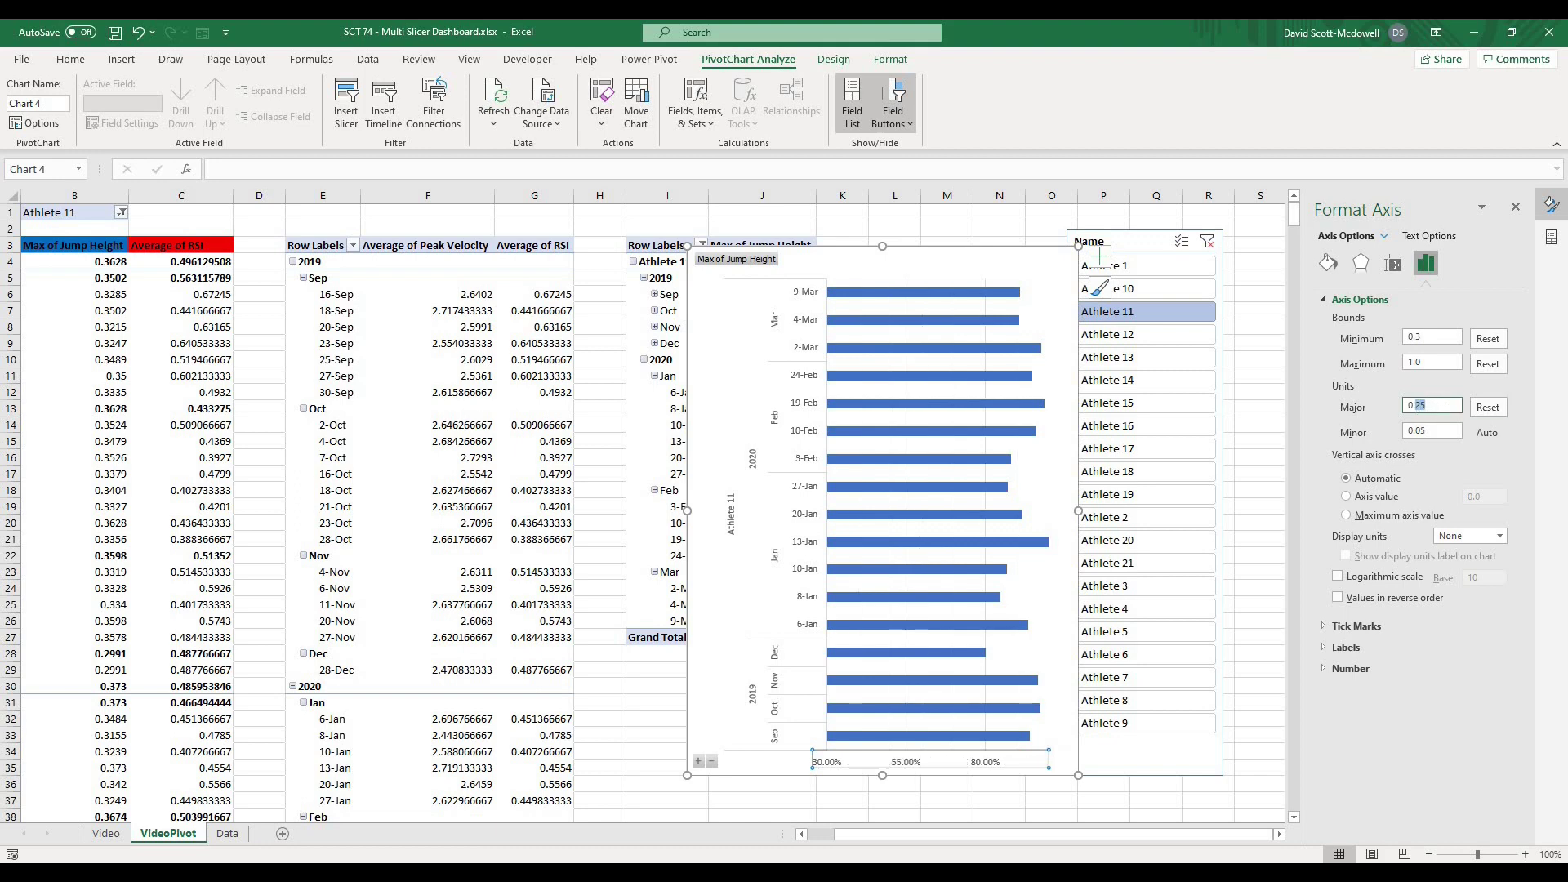
pyautogui.write('15')
pyautogui.press('Return')
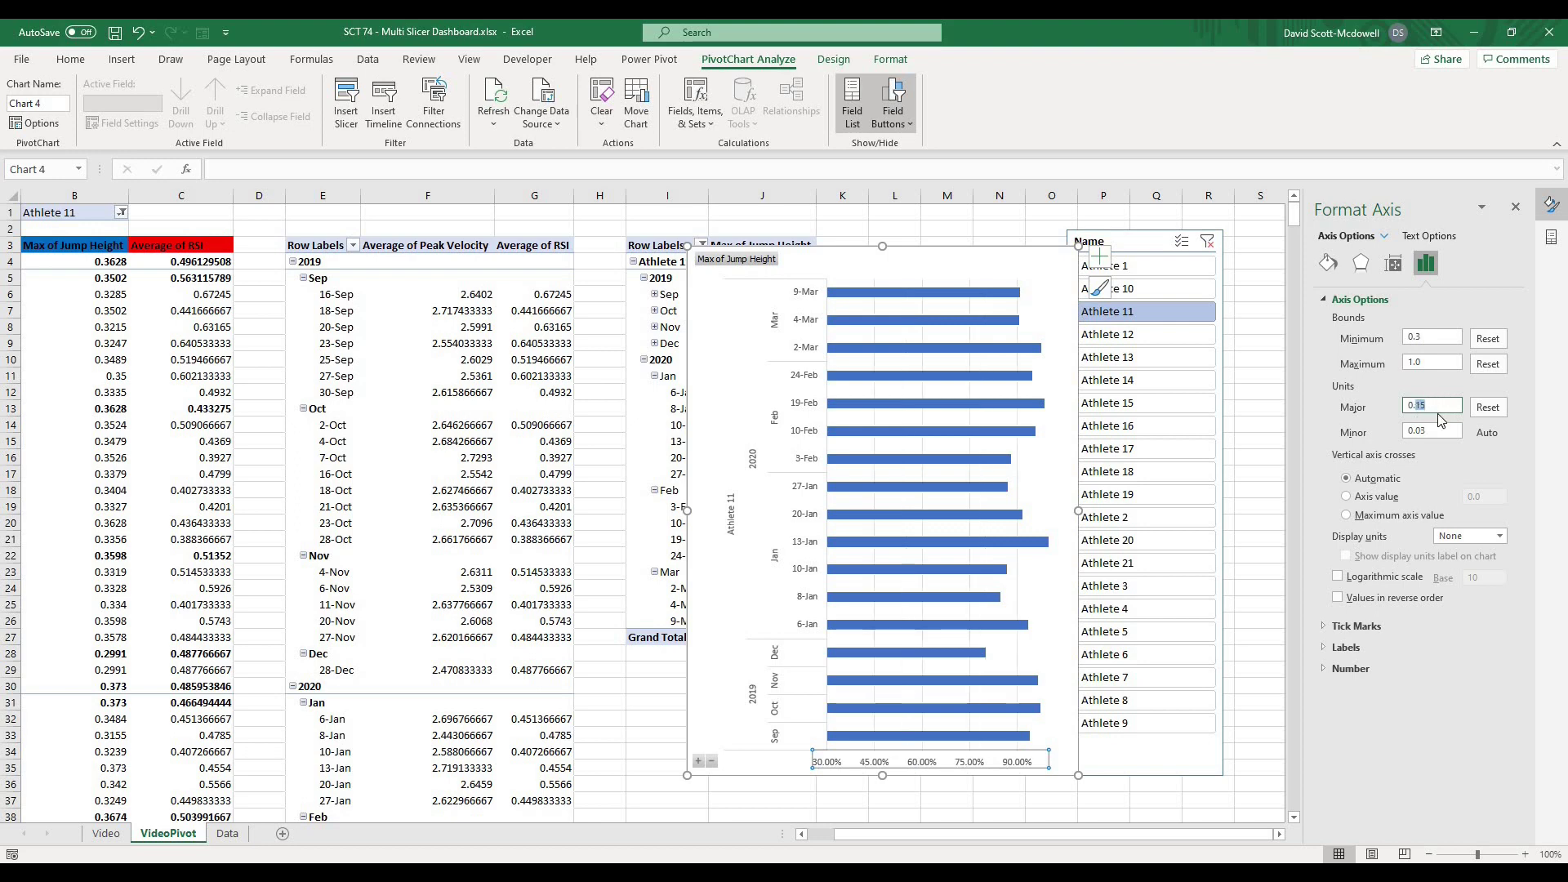
pyautogui.write('1')
pyautogui.click(1045, 812)
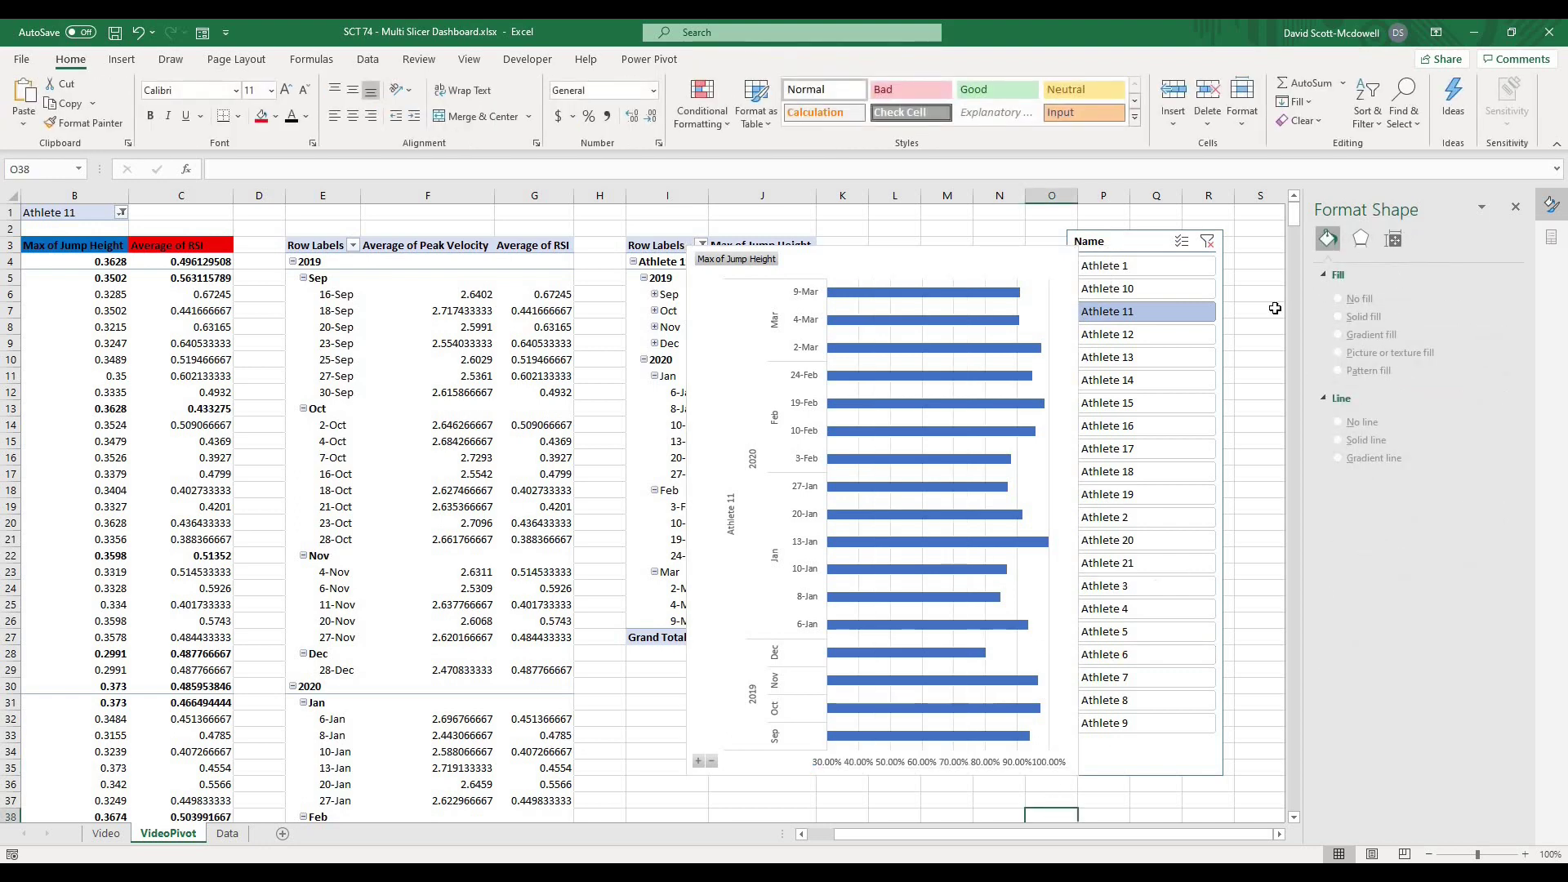
pyautogui.click(969, 765)
pyautogui.click(1441, 404)
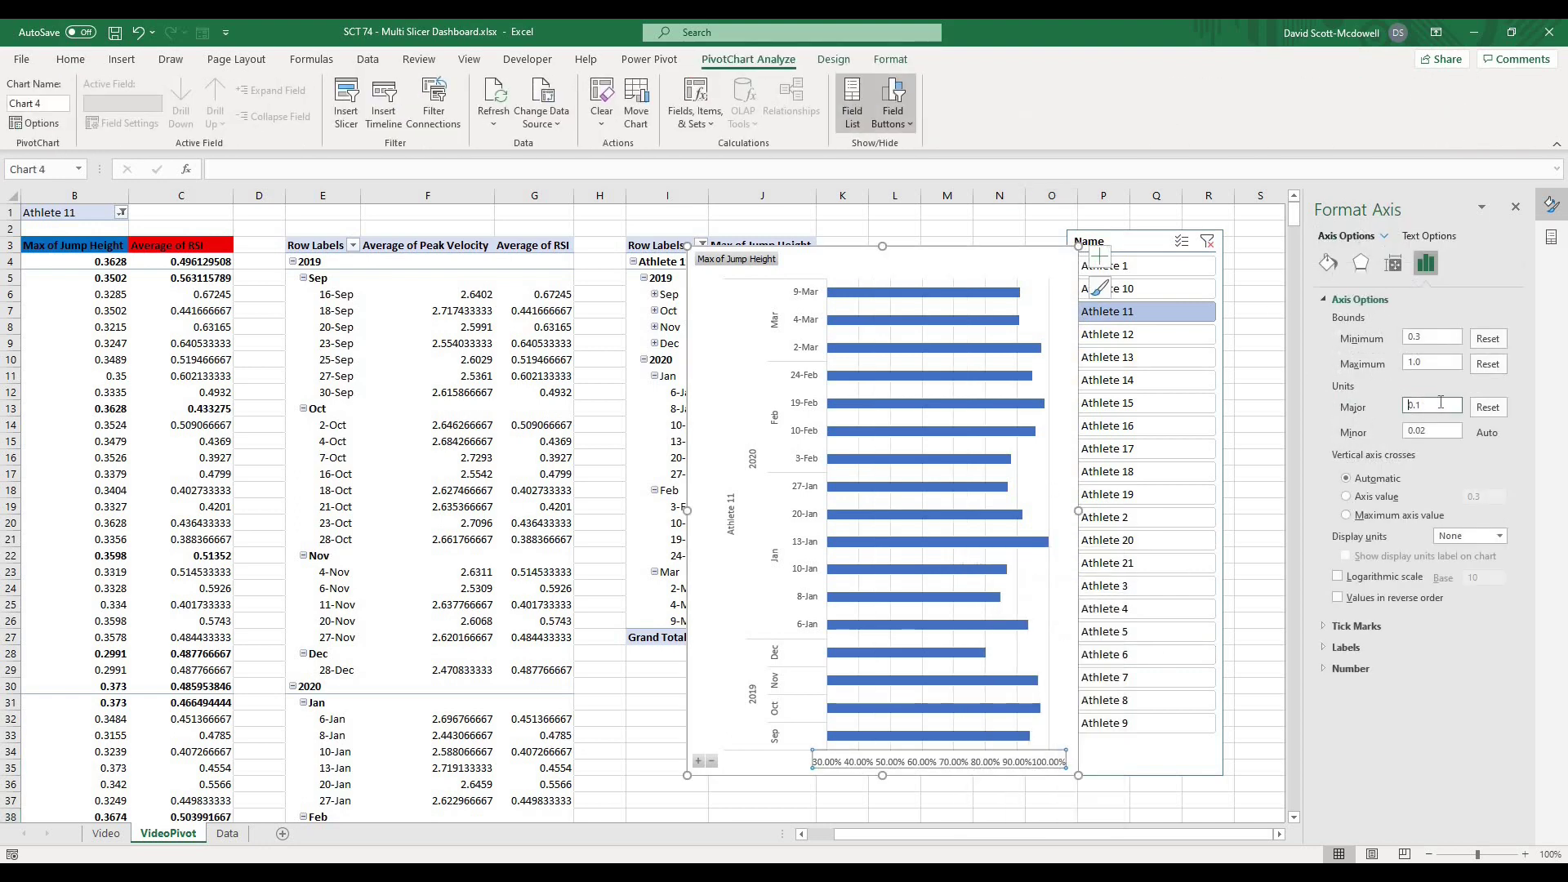
pyautogui.click(1487, 407)
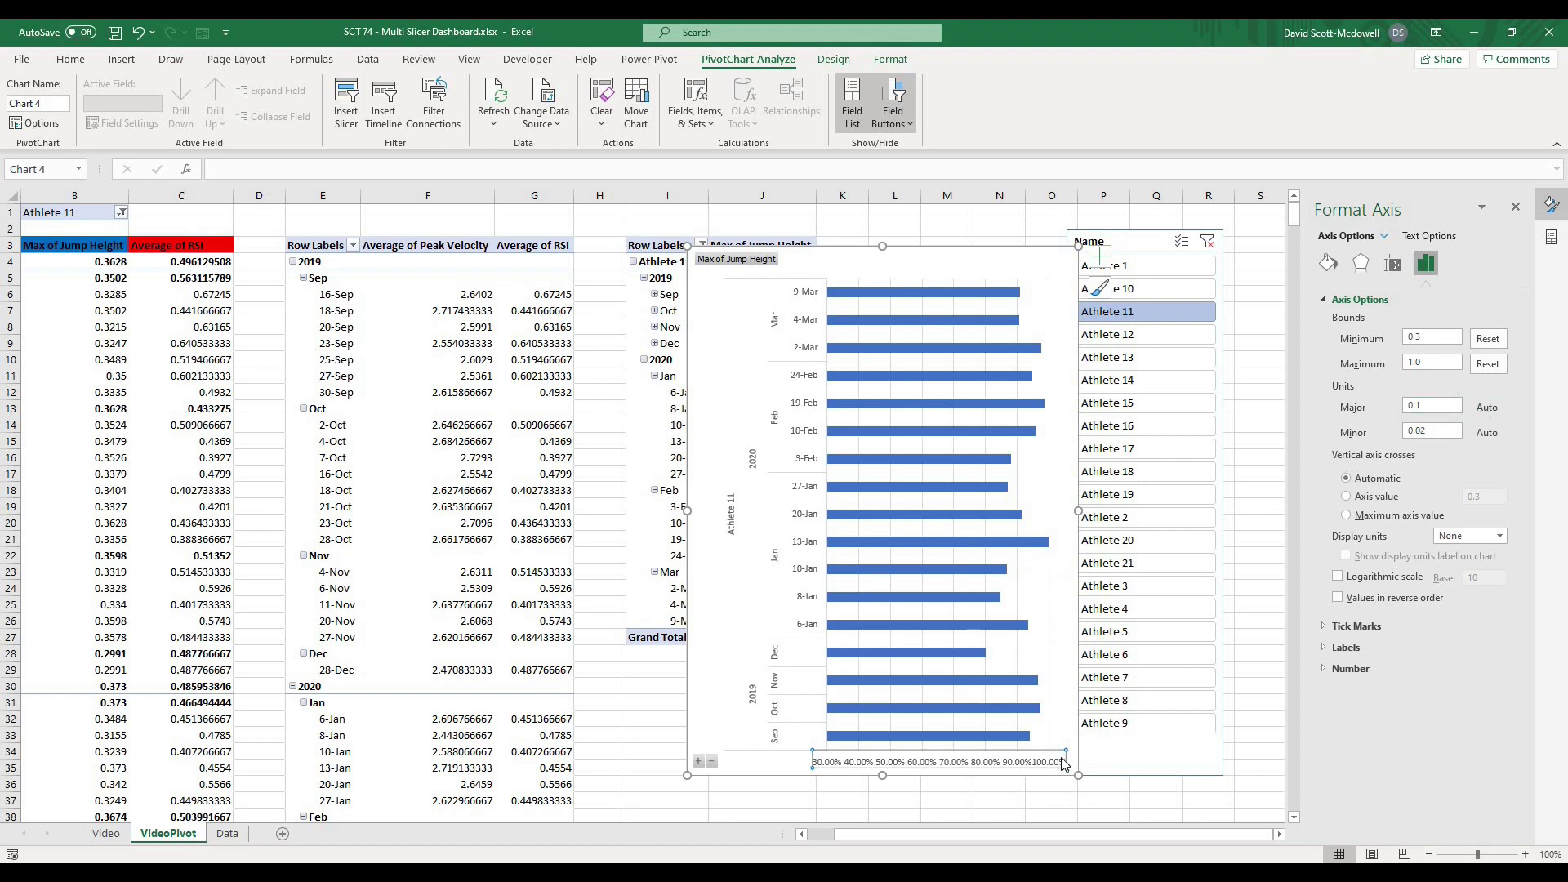
pyautogui.click(1033, 796)
# Widen the plot area of the bar PivotChart on both sides within the chart frame.
pyautogui.click(1019, 511)
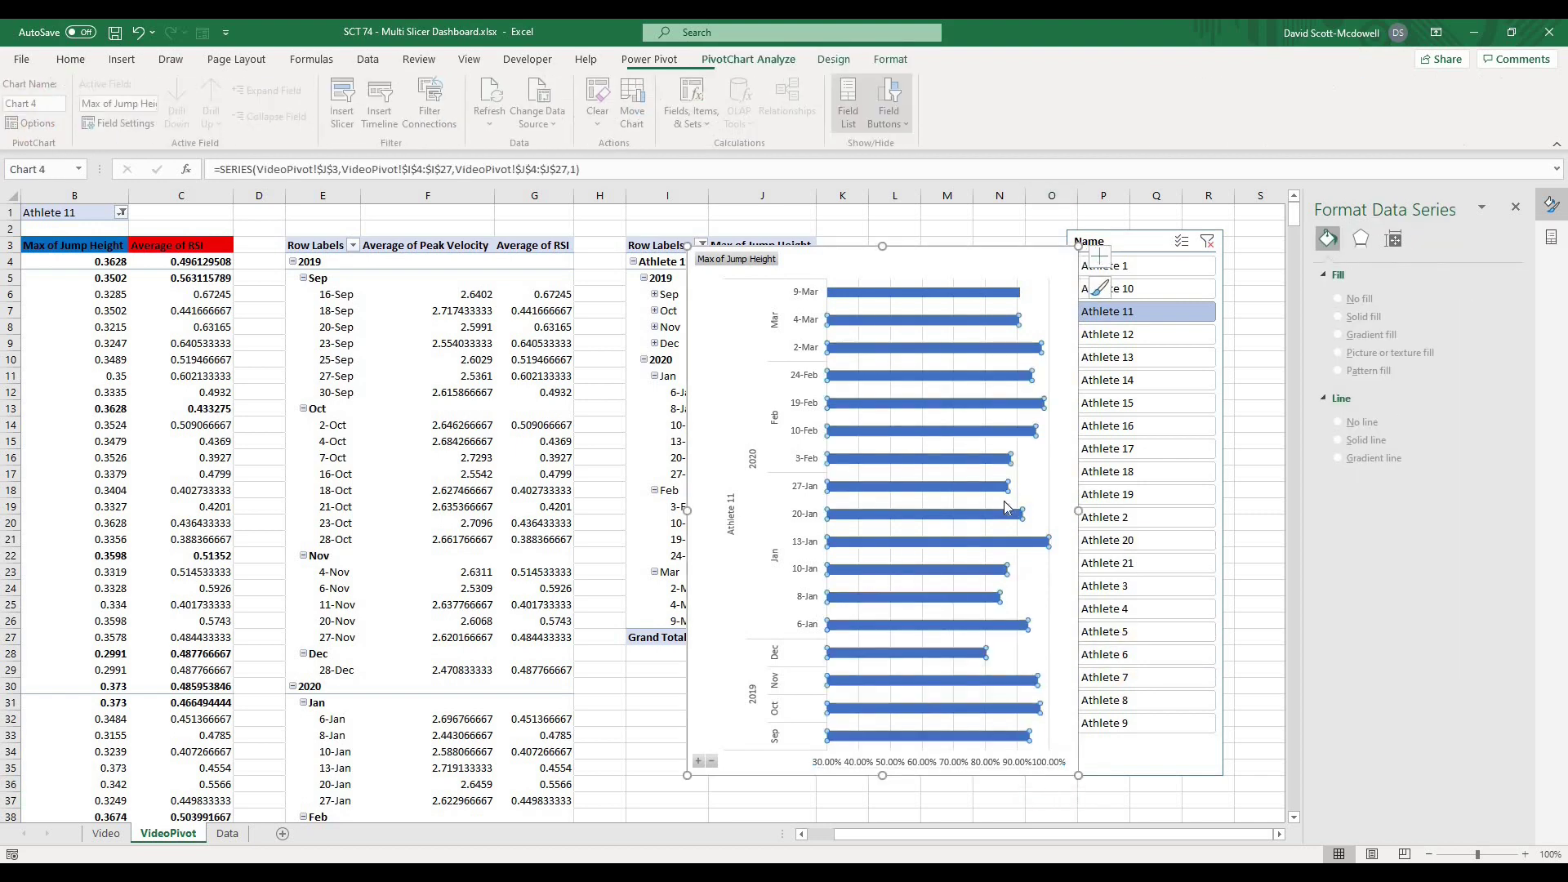
pyautogui.click(1044, 529)
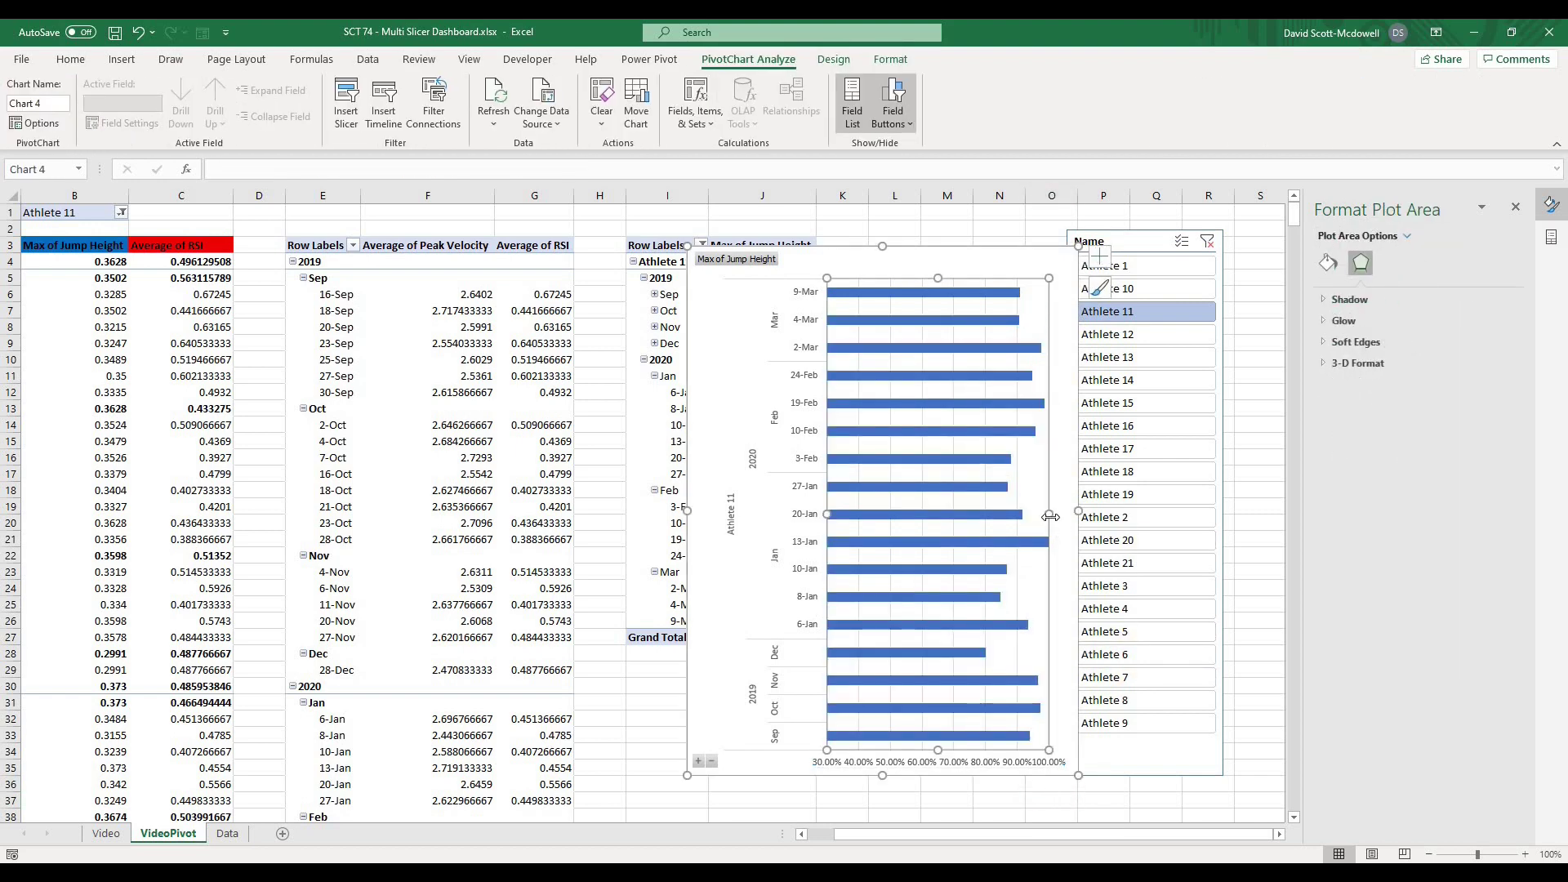
pyautogui.moveTo(1060, 515); pyautogui.dragTo(1066, 515)
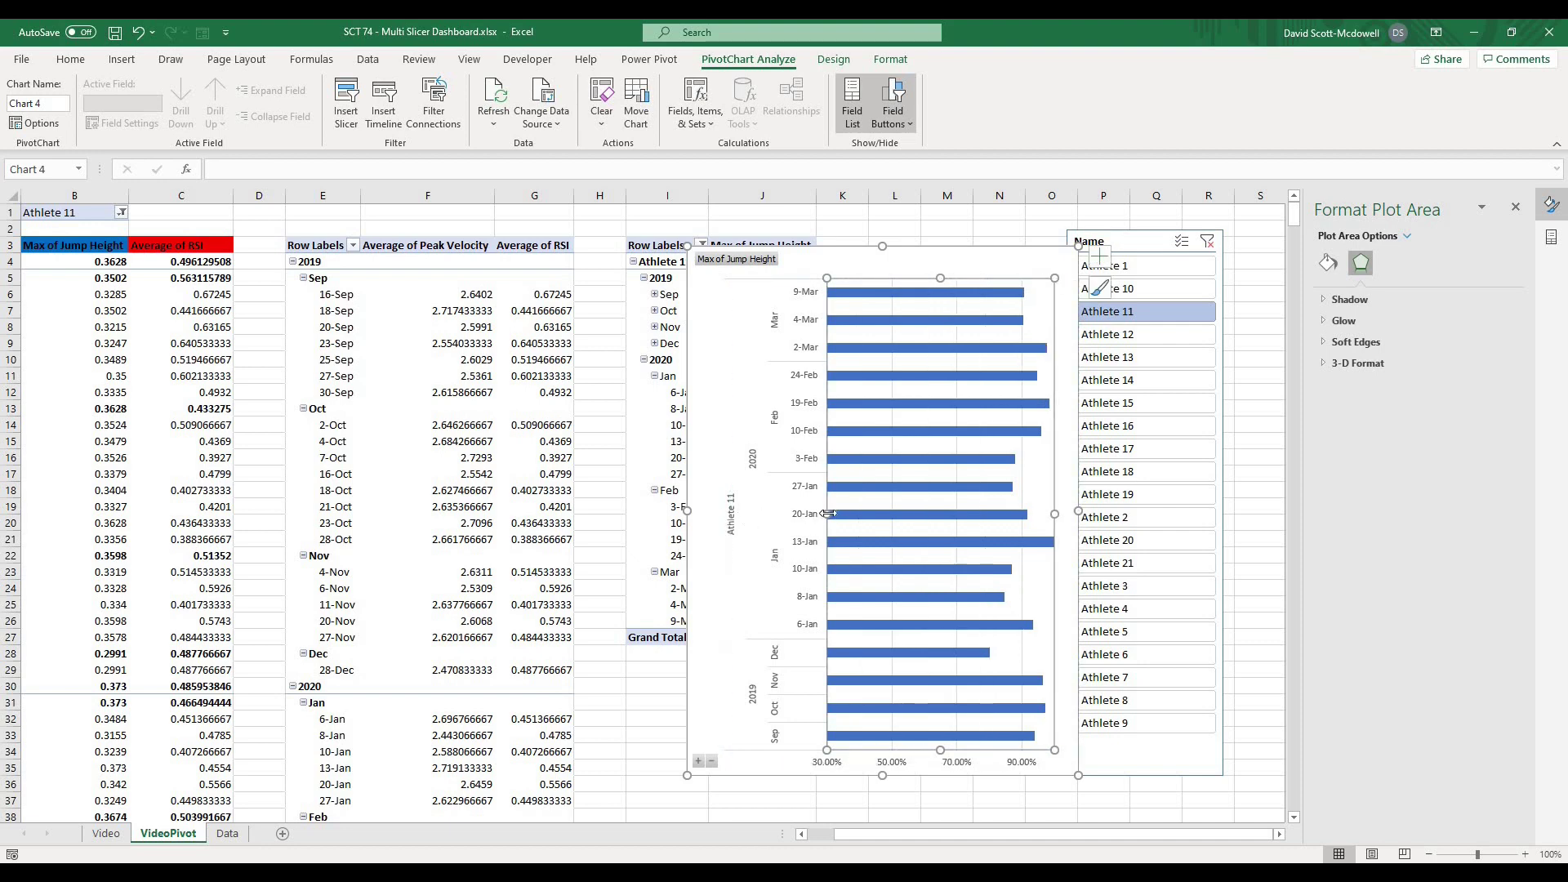
pyautogui.moveTo(827, 514)
pyautogui.mouseDown()
pyautogui.moveTo(776, 515)
pyautogui.moveTo(797, 517)
pyautogui.mouseUp()
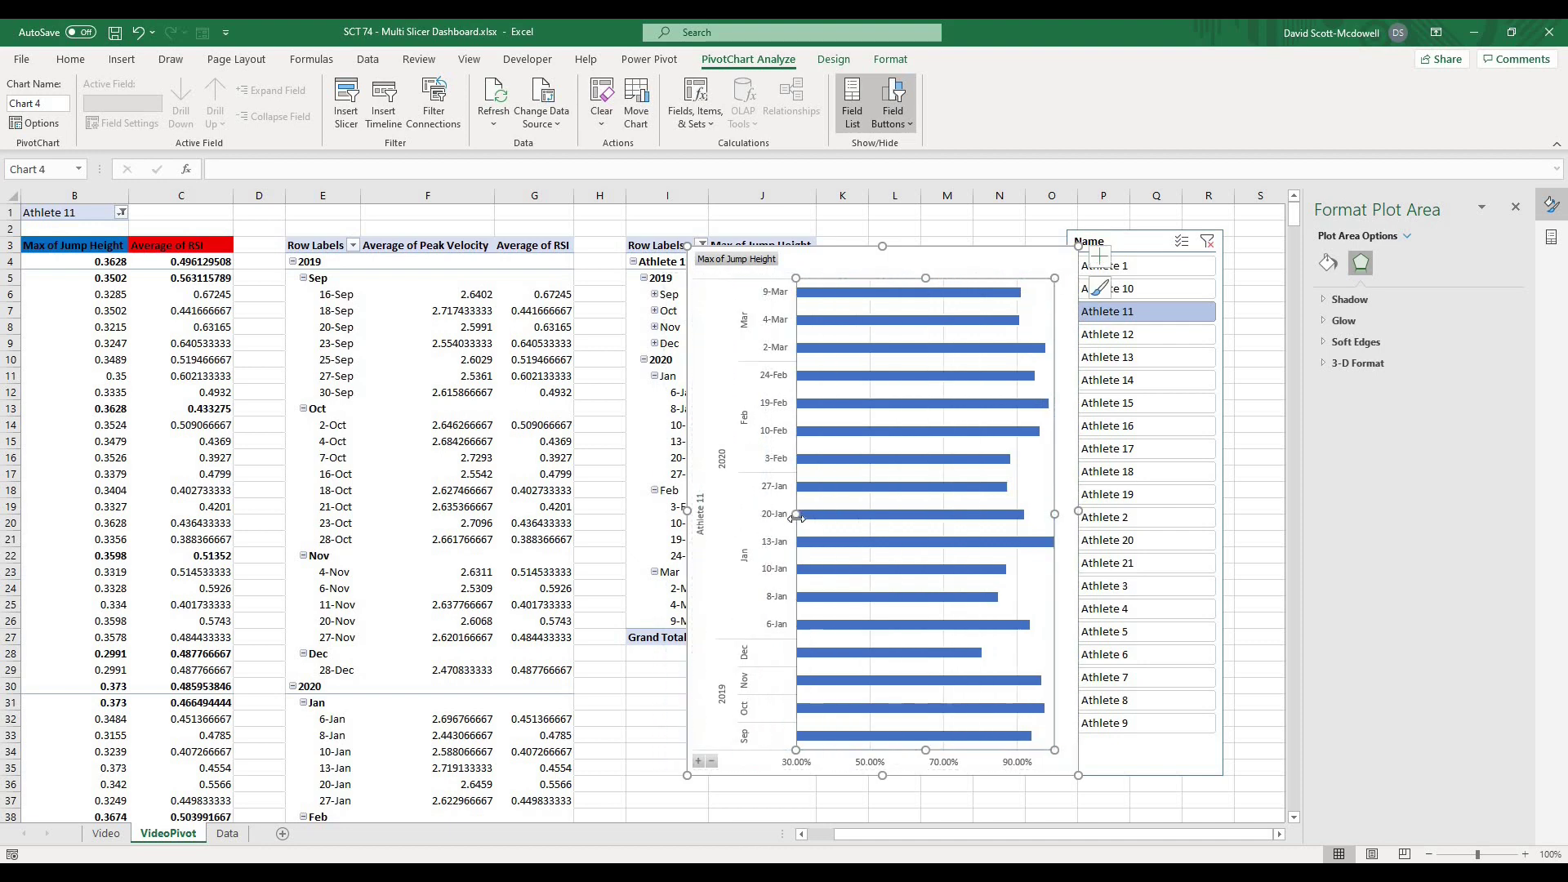
# Apply a solid fill to the data series of the bar PivotChart.
pyautogui.click(935, 516)
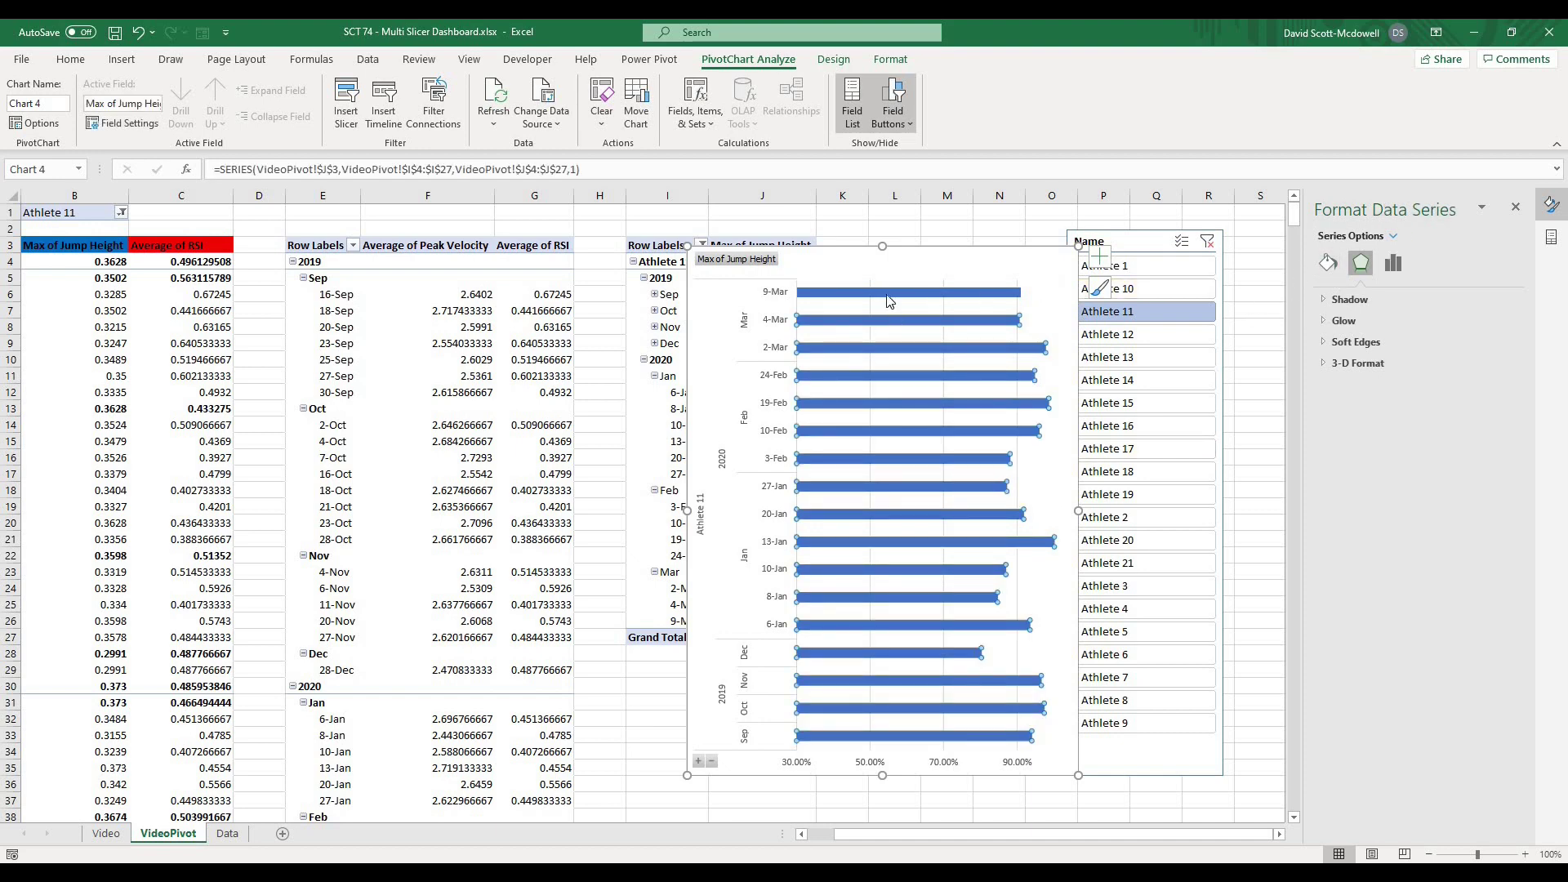
pyautogui.click(894, 321)
pyautogui.click(898, 443)
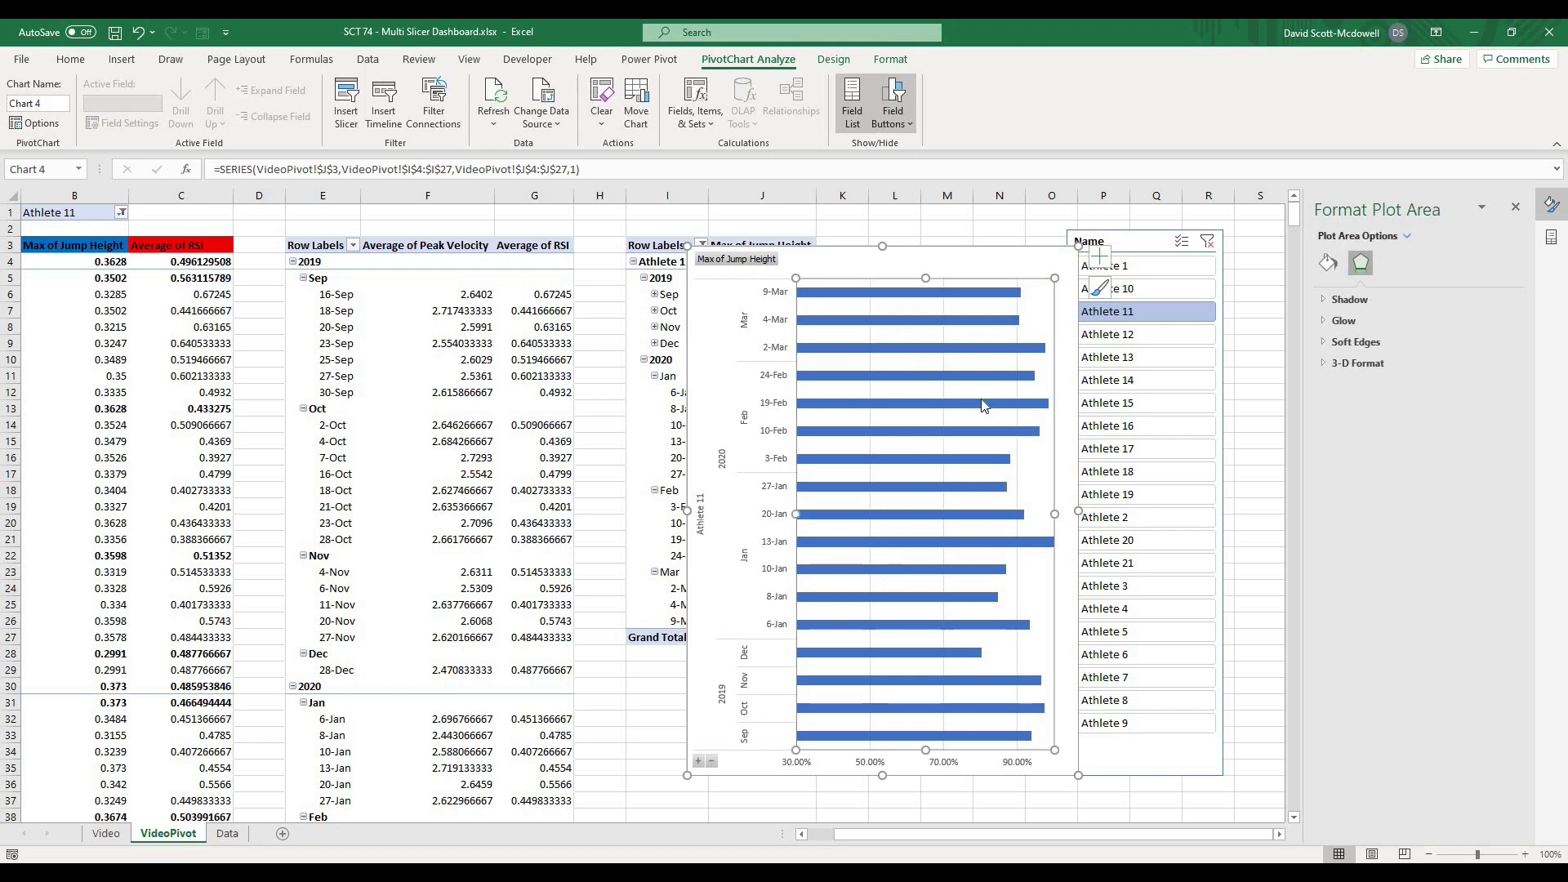
pyautogui.click(1327, 272)
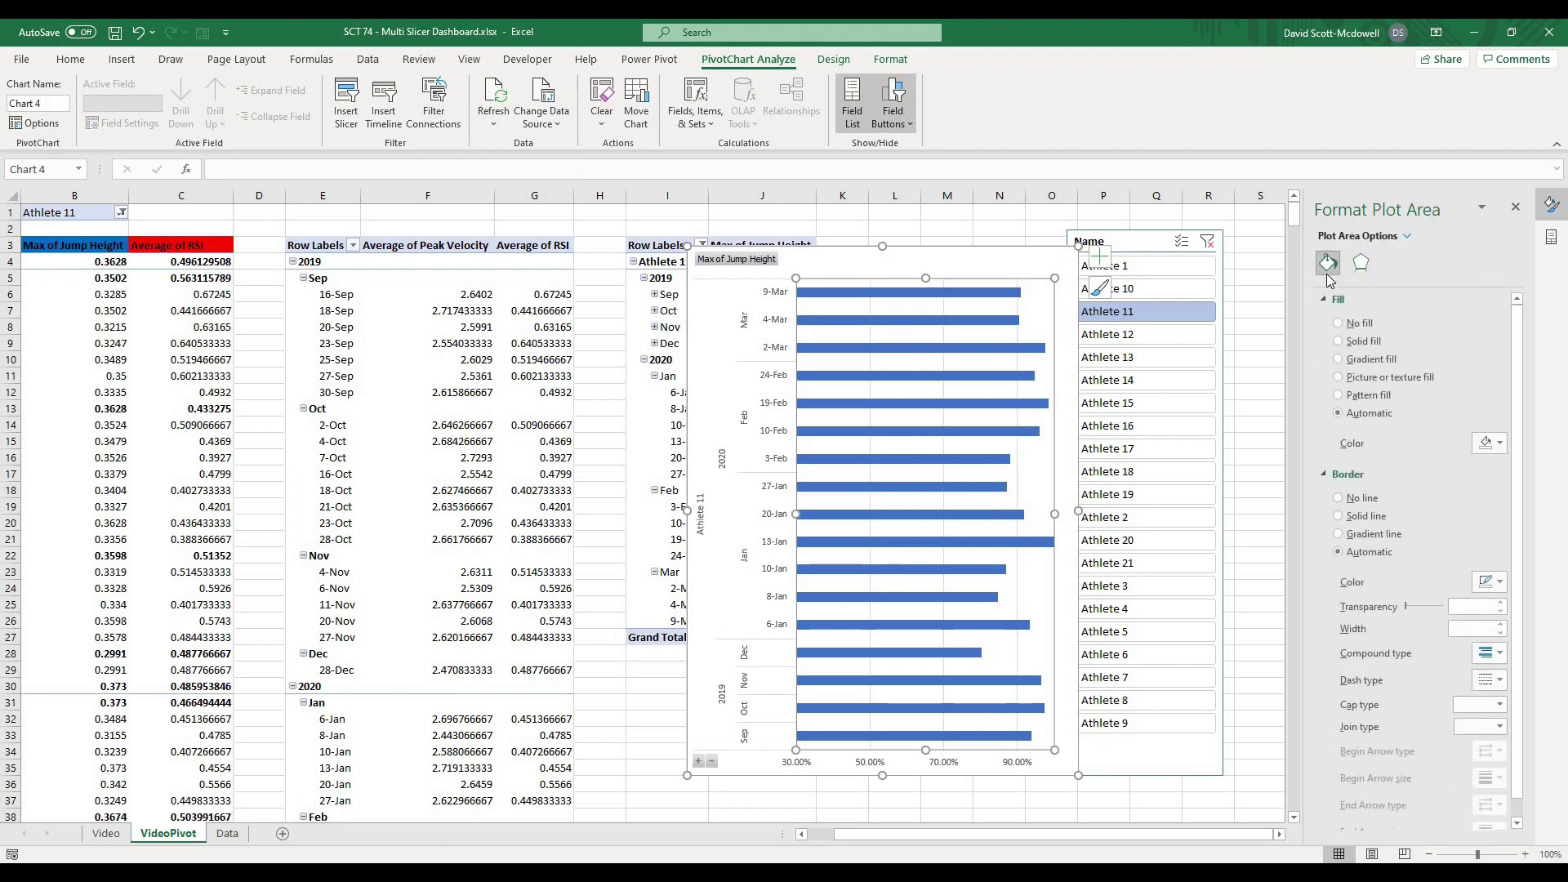
pyautogui.click(903, 378)
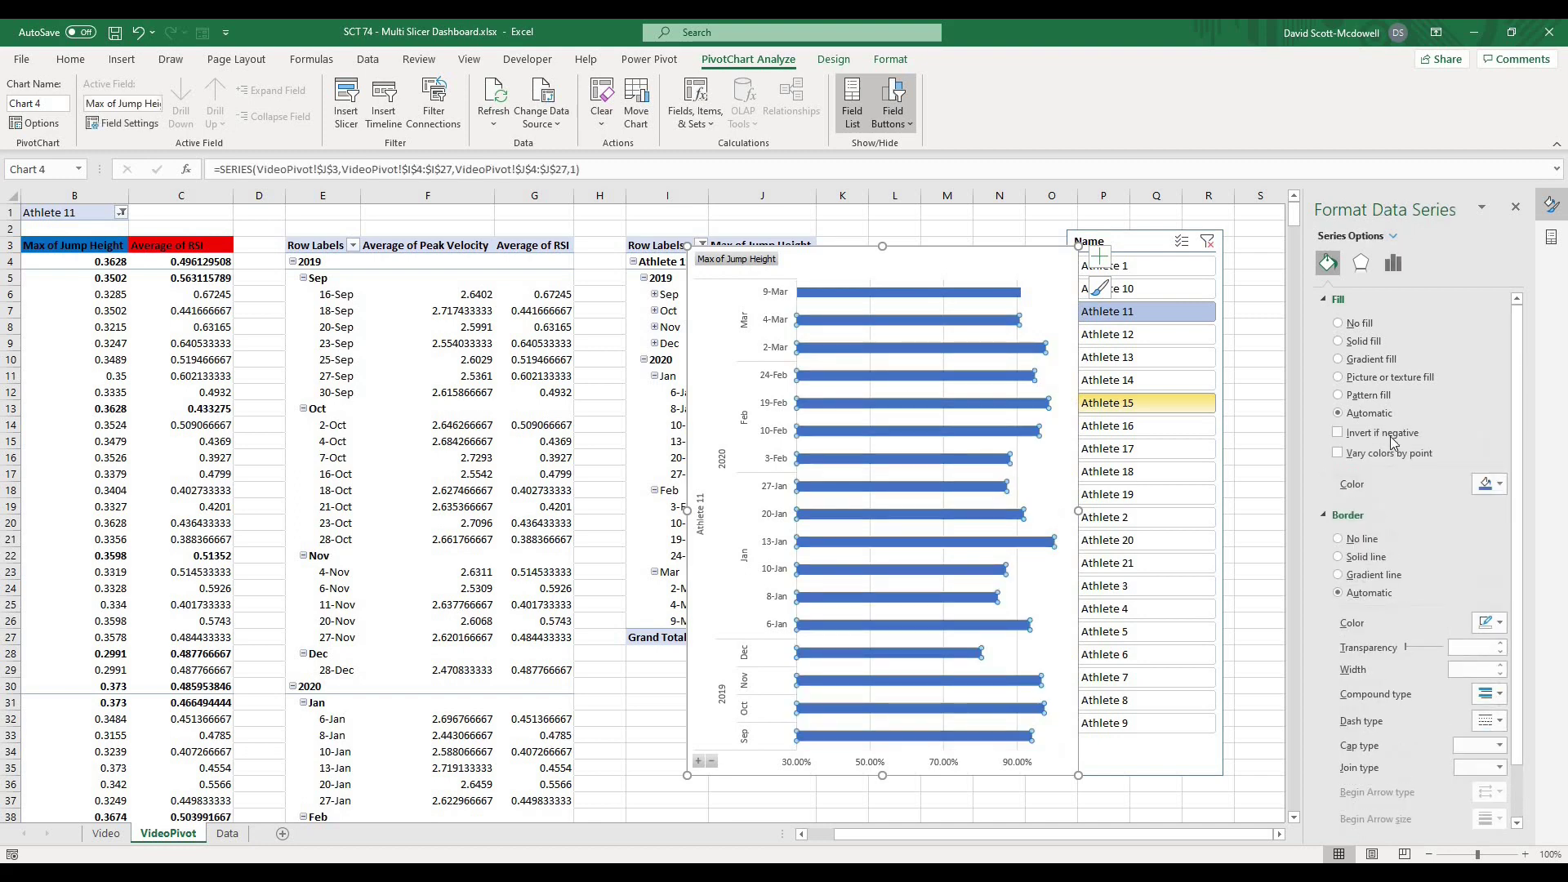
pyautogui.click(1501, 484)
pyautogui.click(1501, 485)
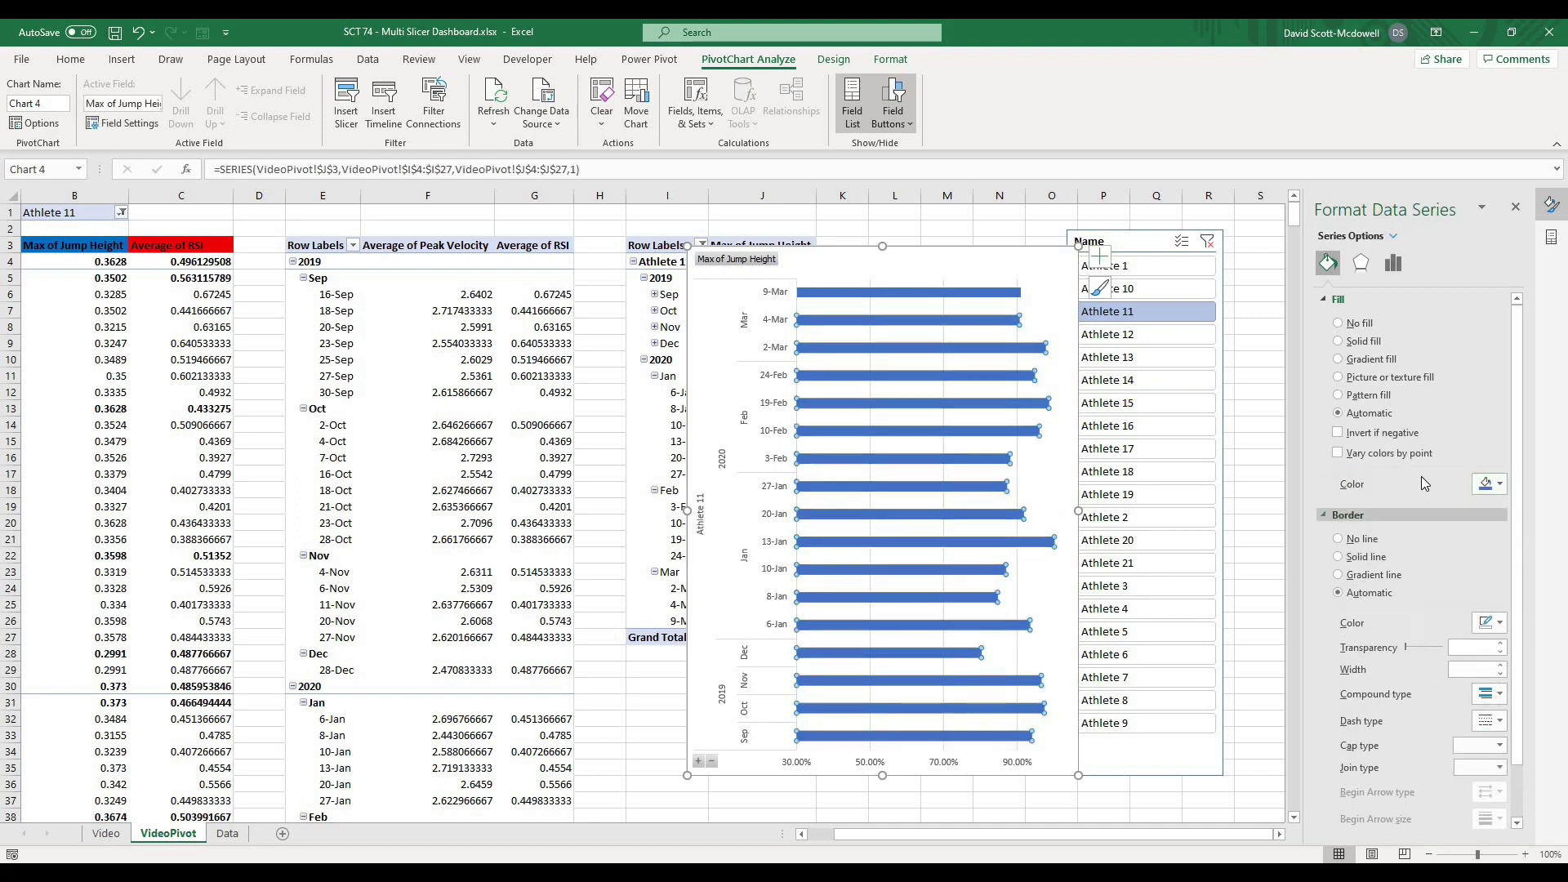
pyautogui.click(1338, 341)
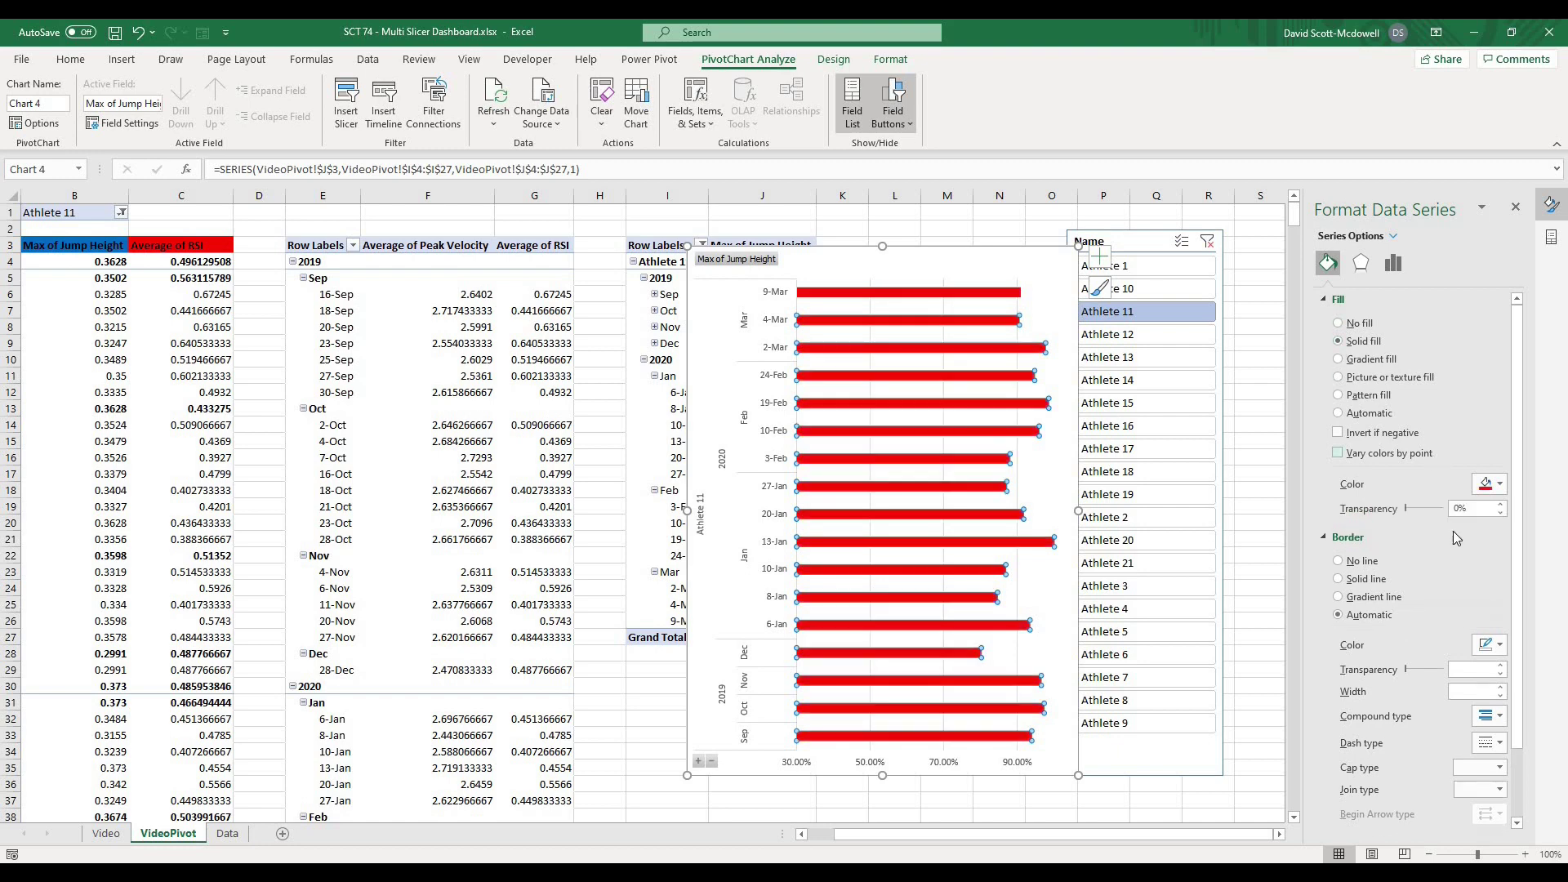
# Set the bars' fill to blue with about 55% transparency.
pyautogui.moveTo(1406, 508); pyautogui.dragTo(1424, 511)
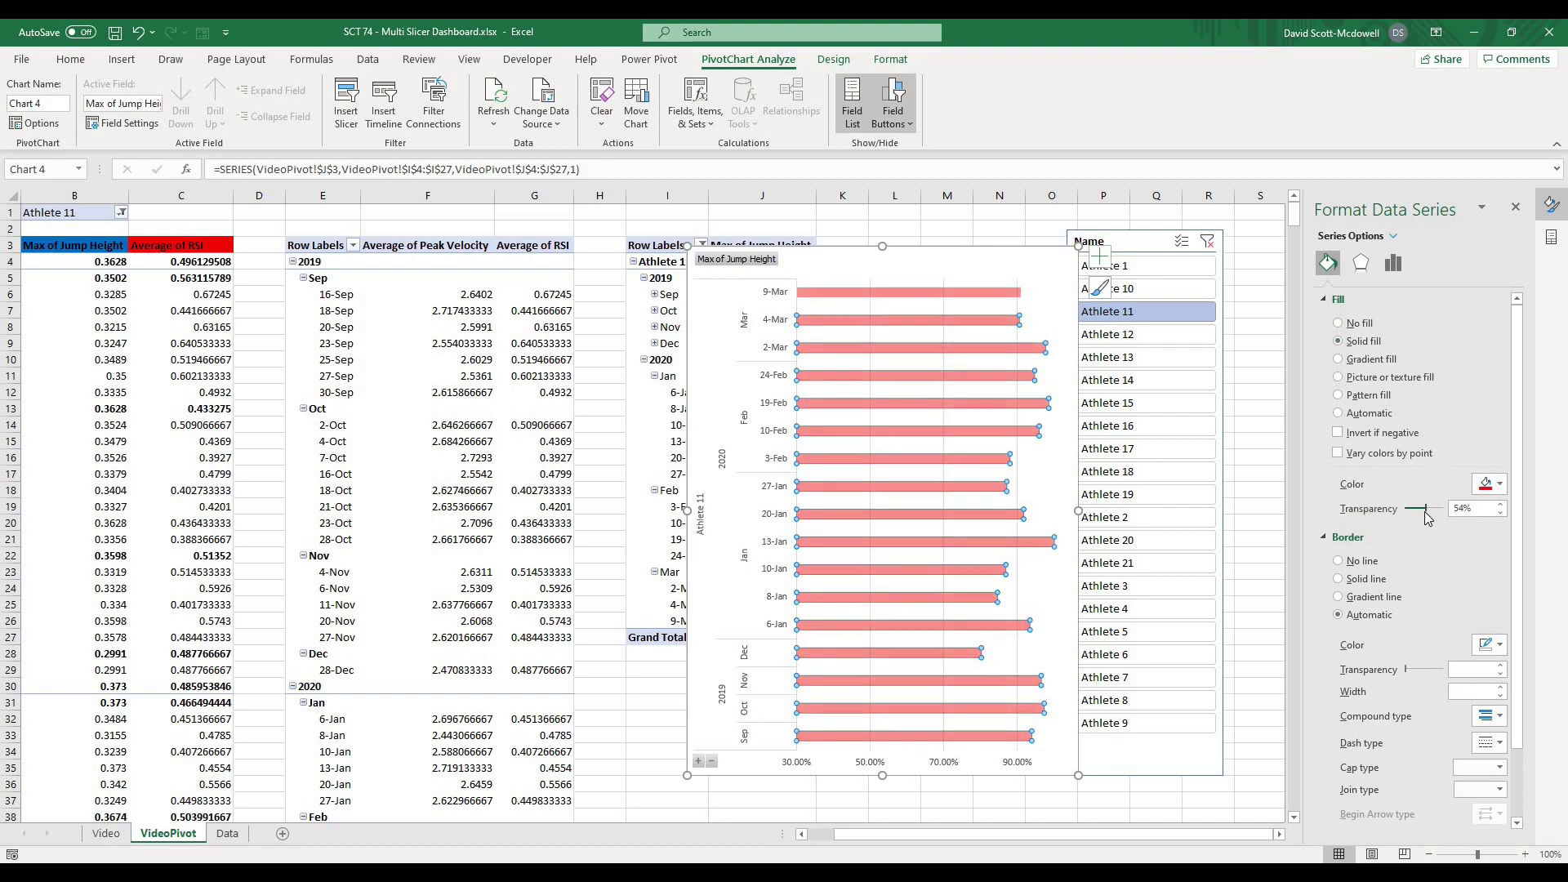
pyautogui.click(1503, 488)
pyautogui.click(1490, 530)
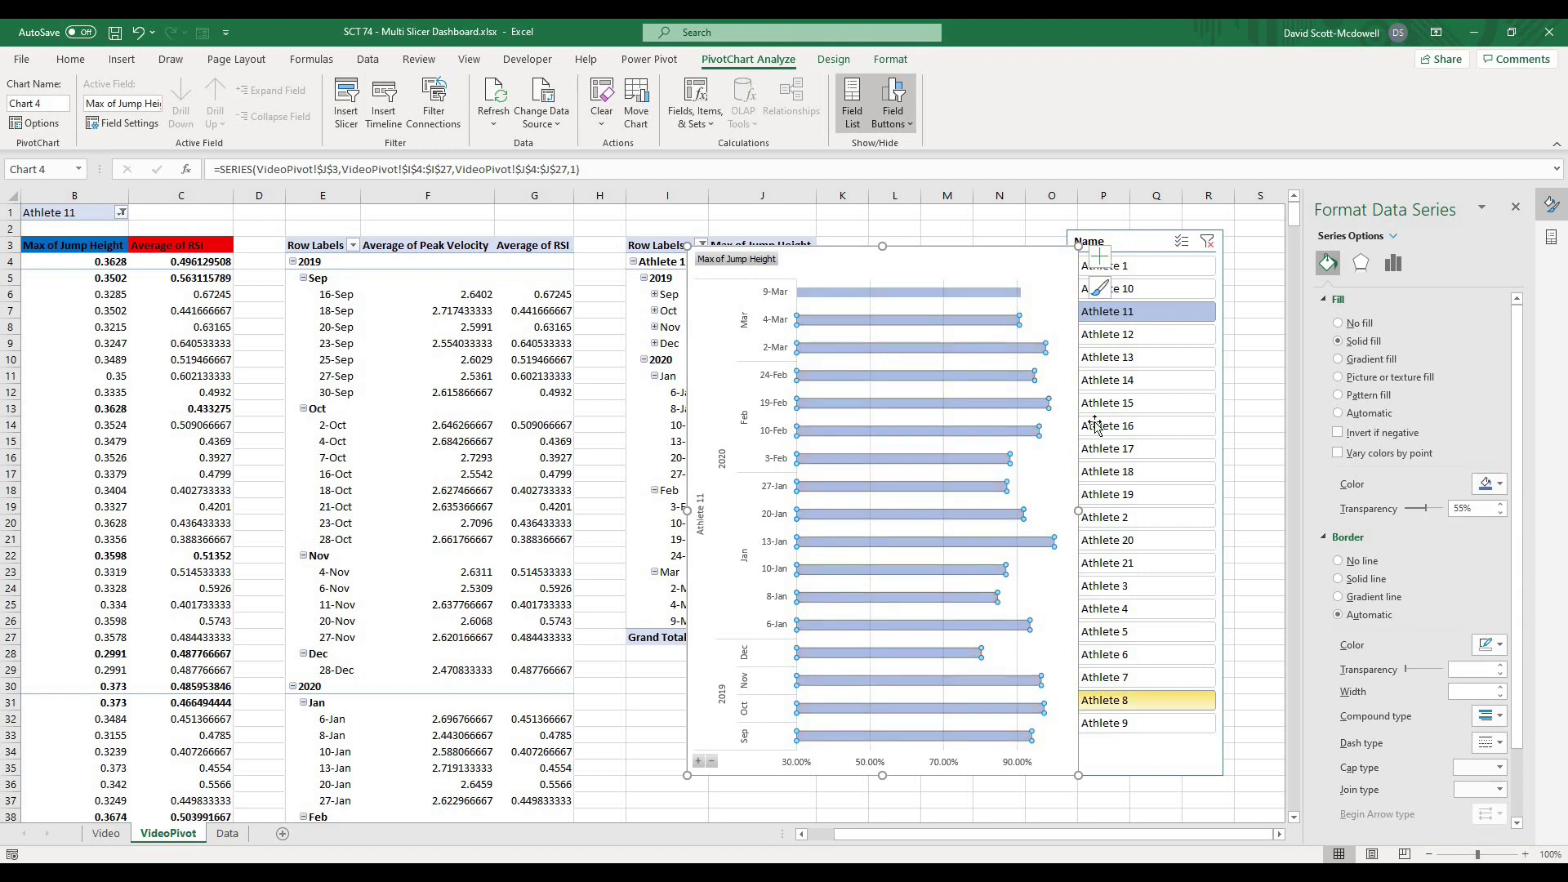
pyautogui.click(949, 256)
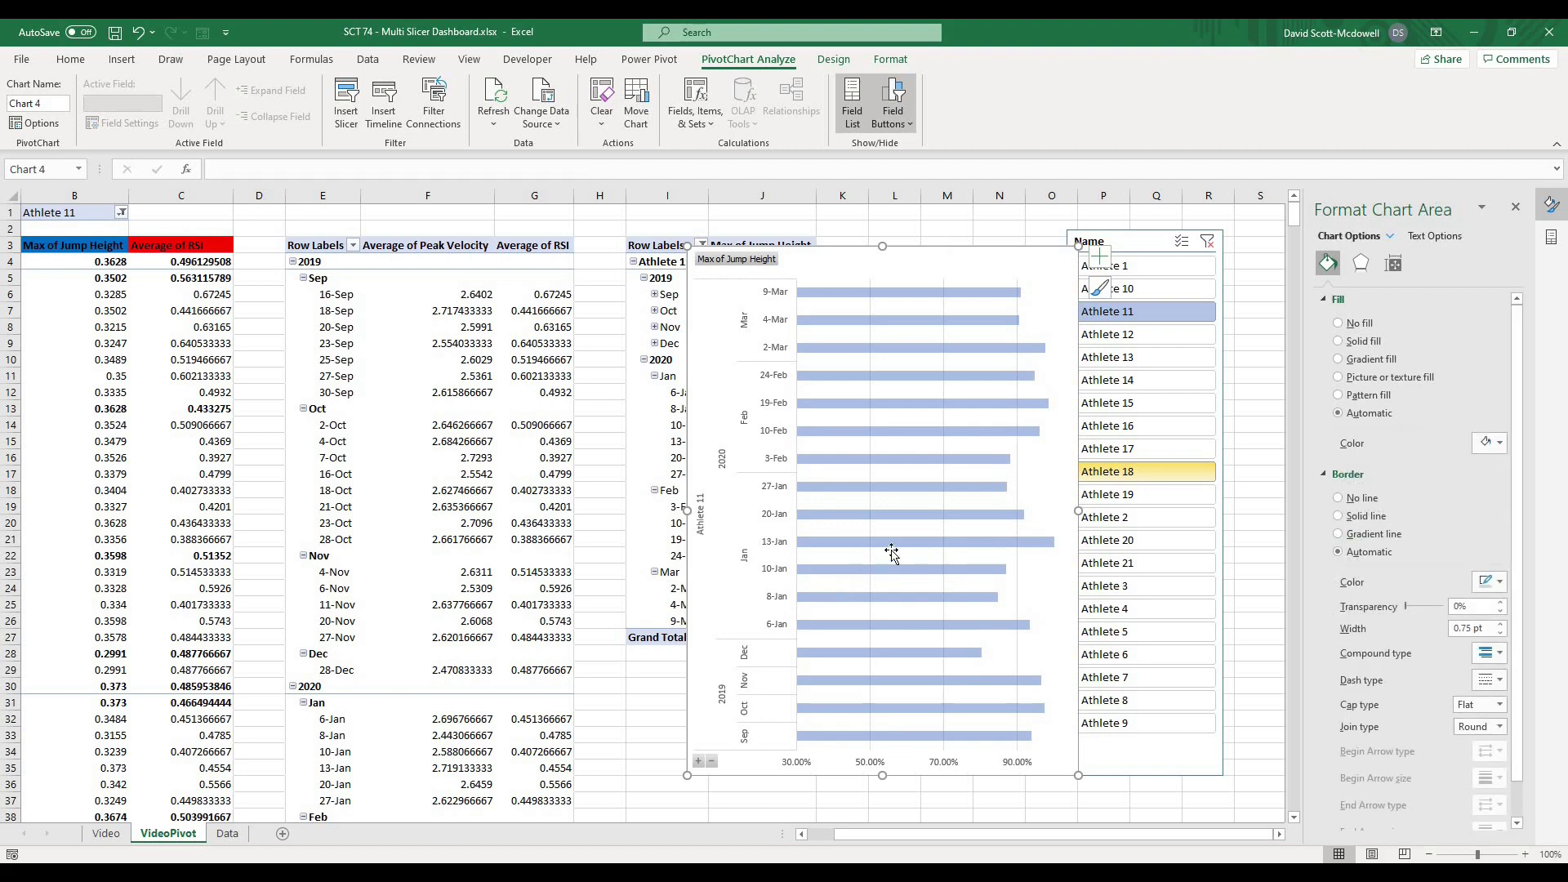
# Try collapsing the bar PivotChart to months, and leave all its months expanded to individual dates.
pyautogui.click(712, 762)
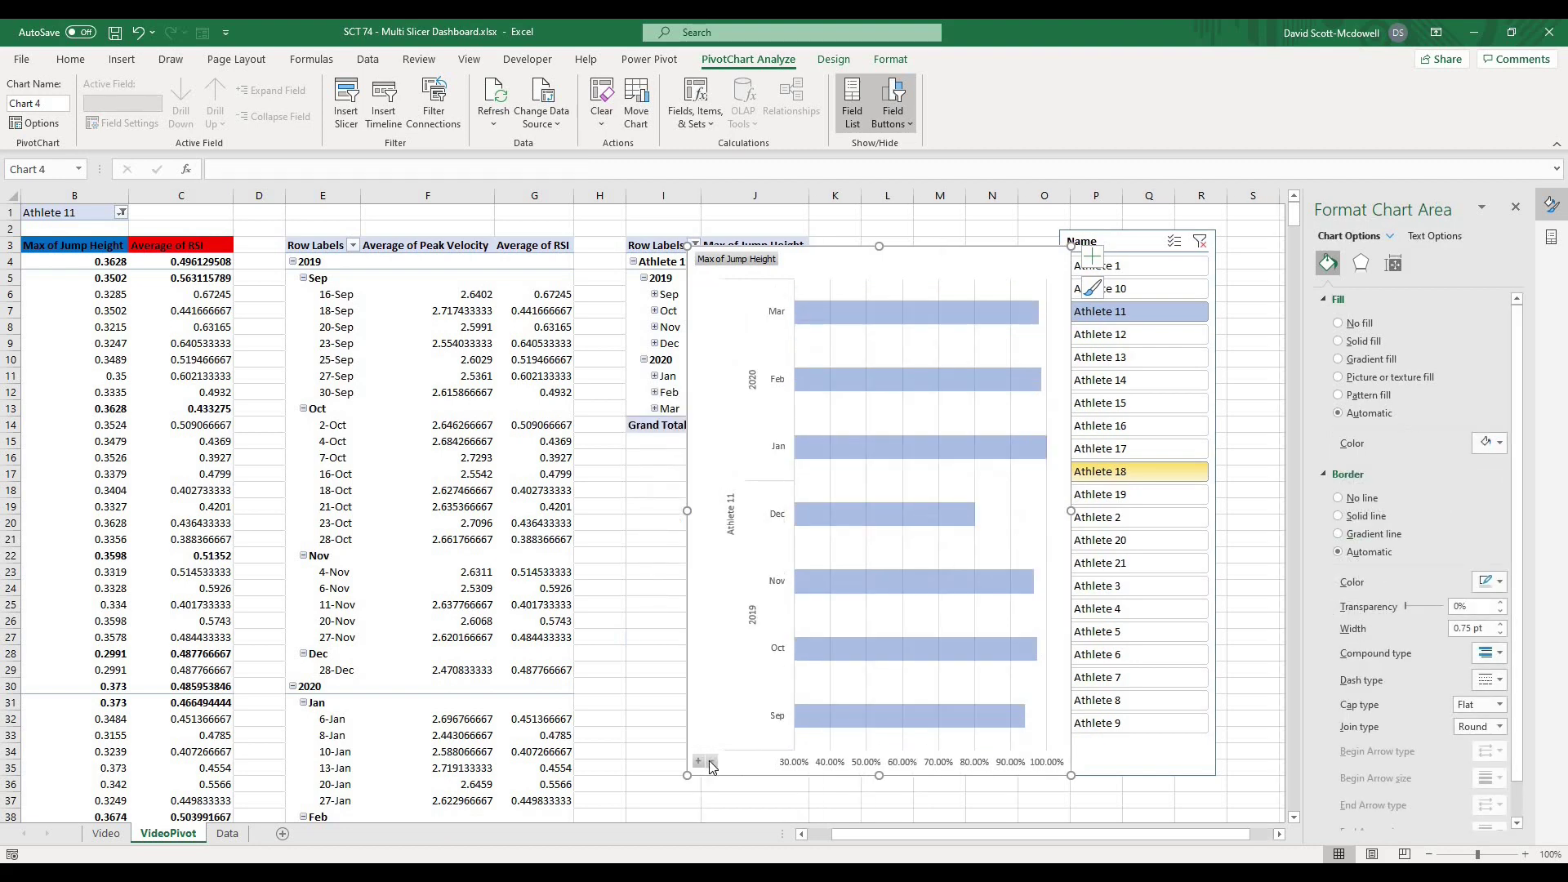
pyautogui.click(698, 762)
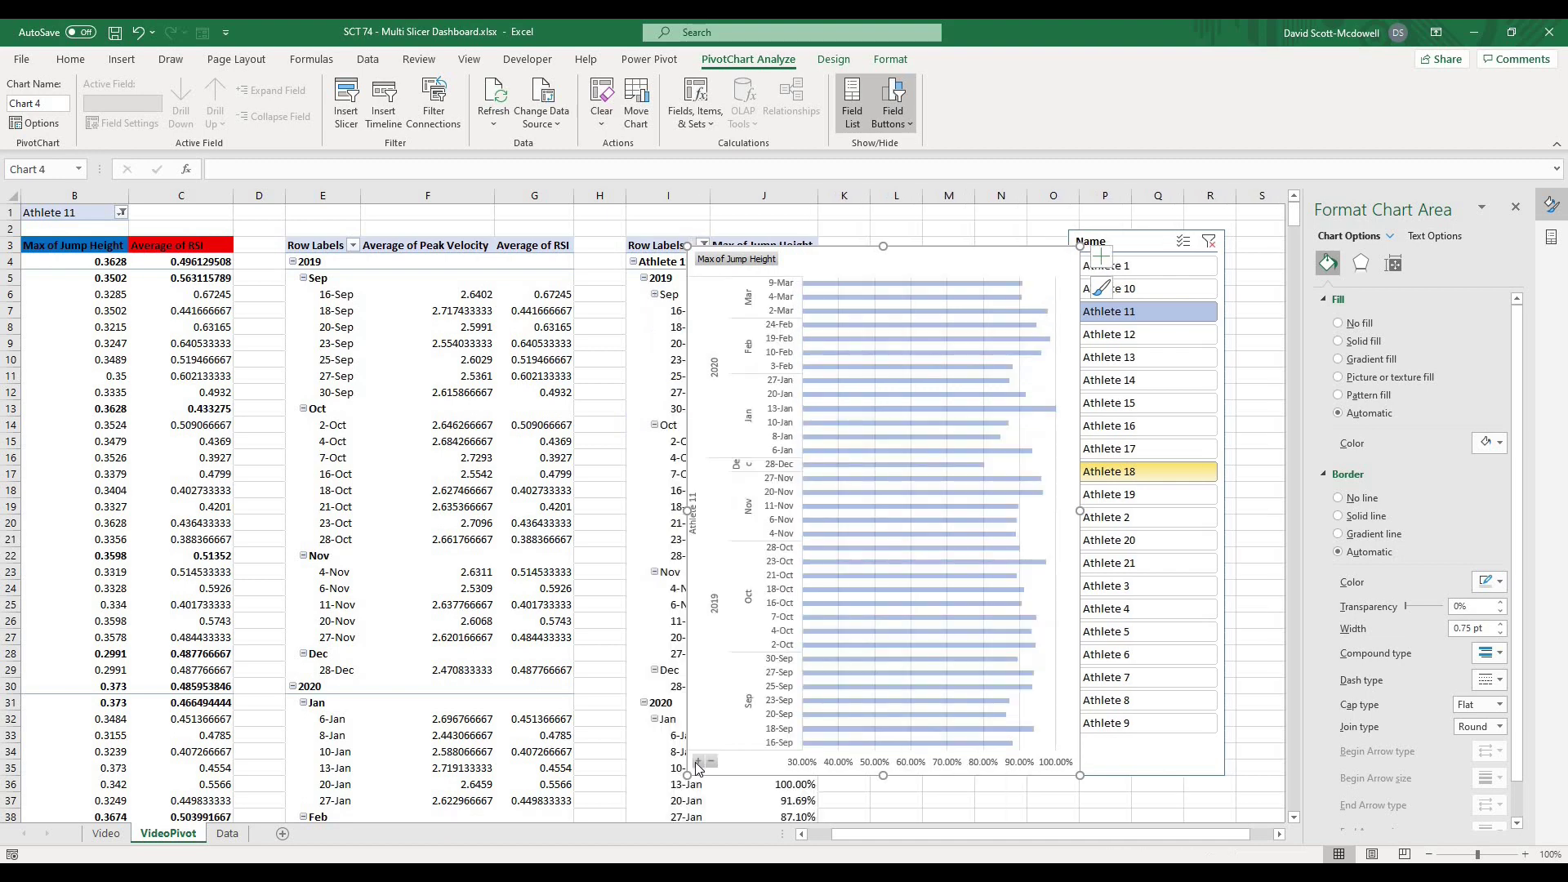
pyautogui.click(710, 762)
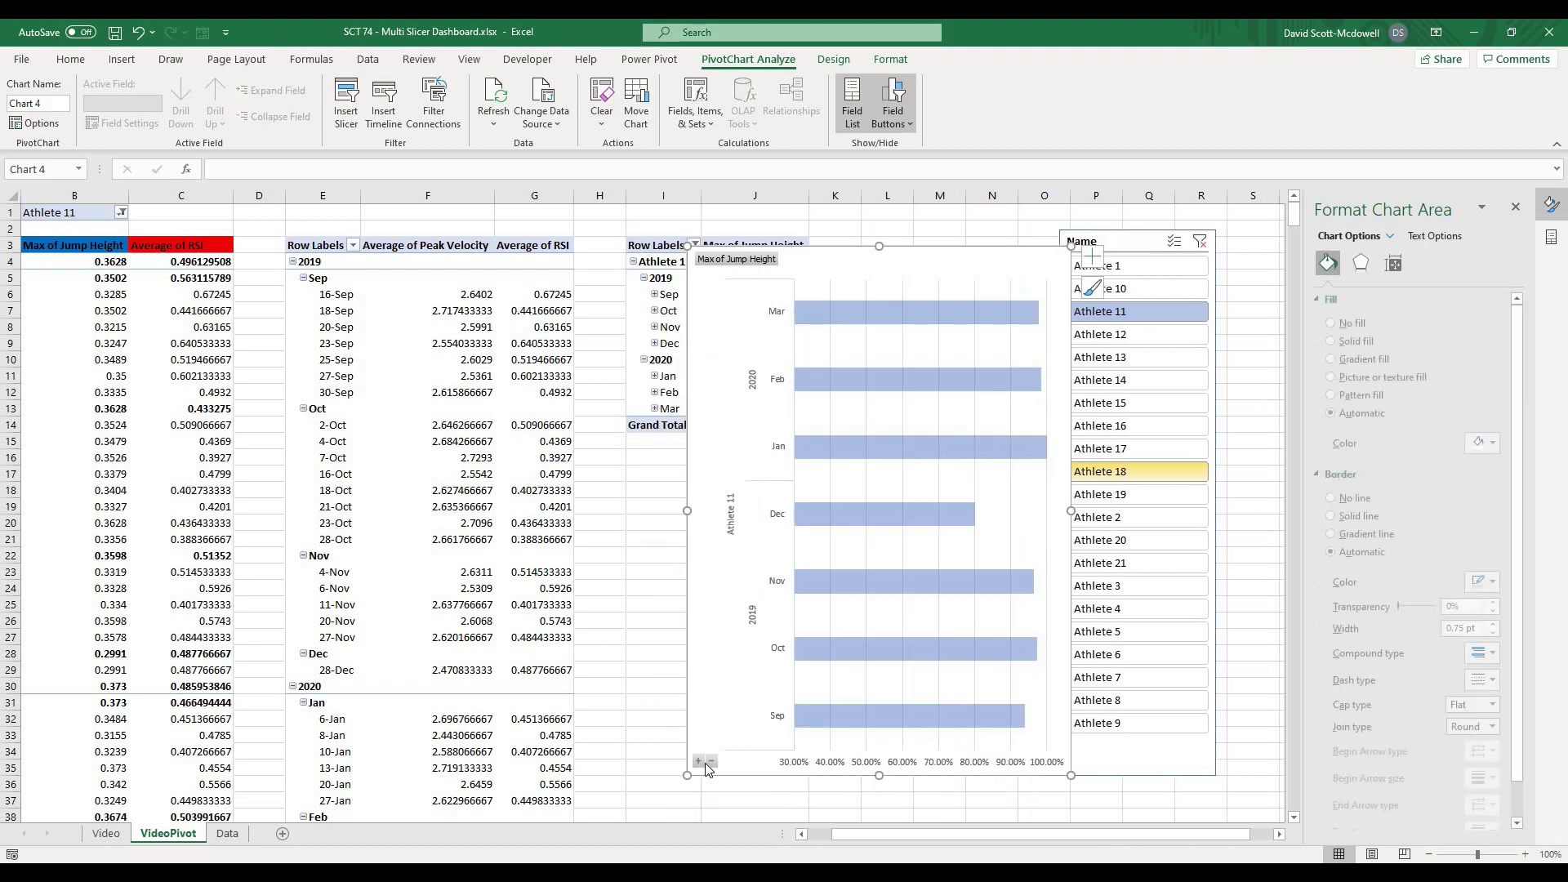
pyautogui.click(699, 762)
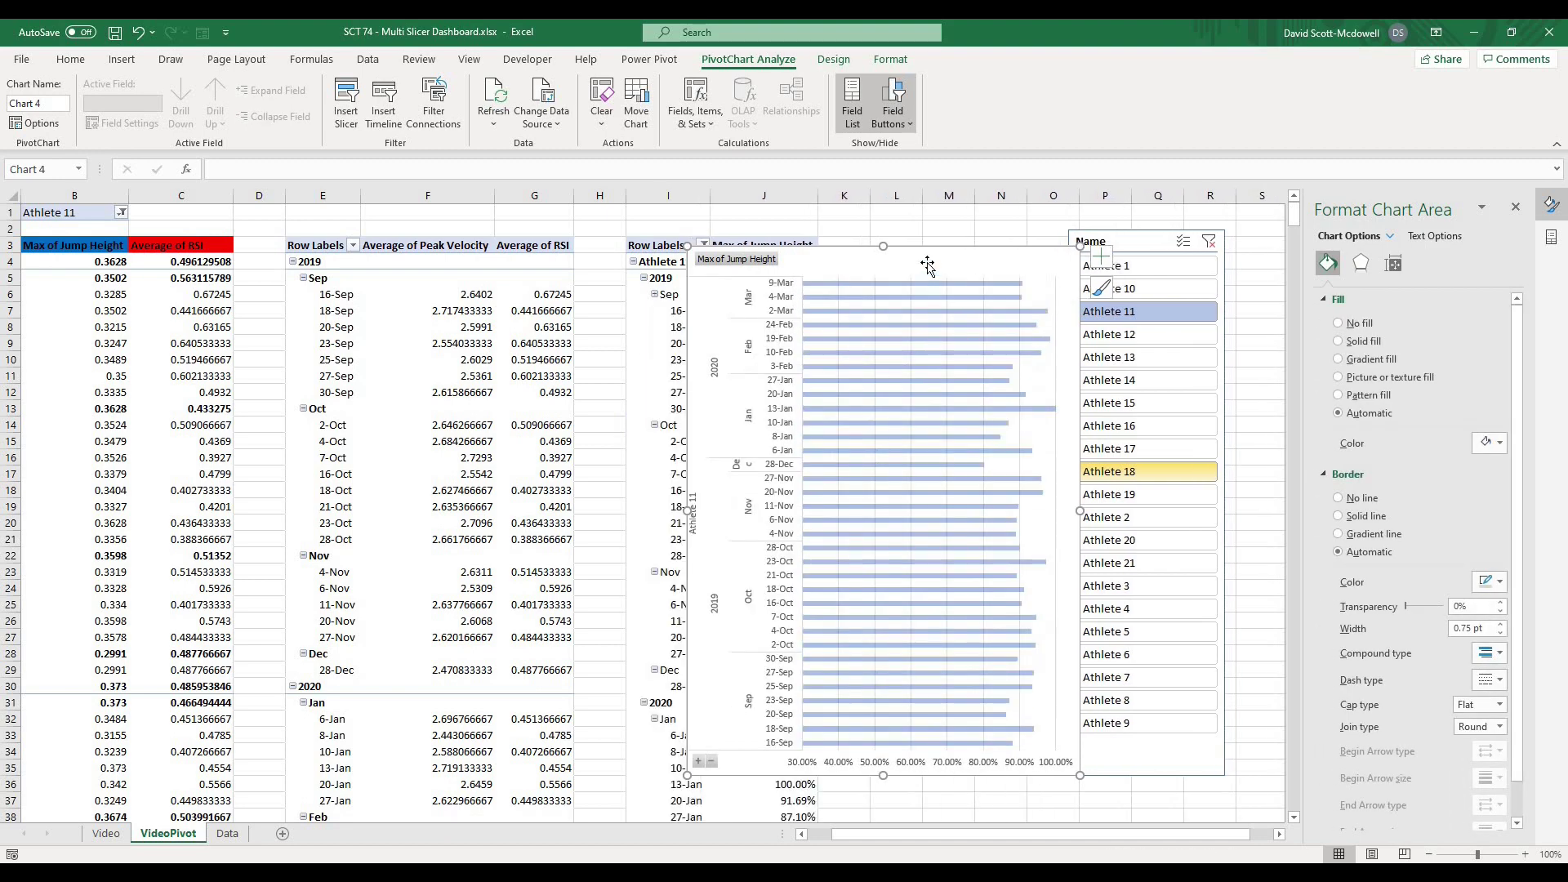
# Paste the bar PivotChart onto the Video sheet, beside the two combo charts and spanning about rows 2 to 37, and close the formatting pane.
pyautogui.click(105, 833)
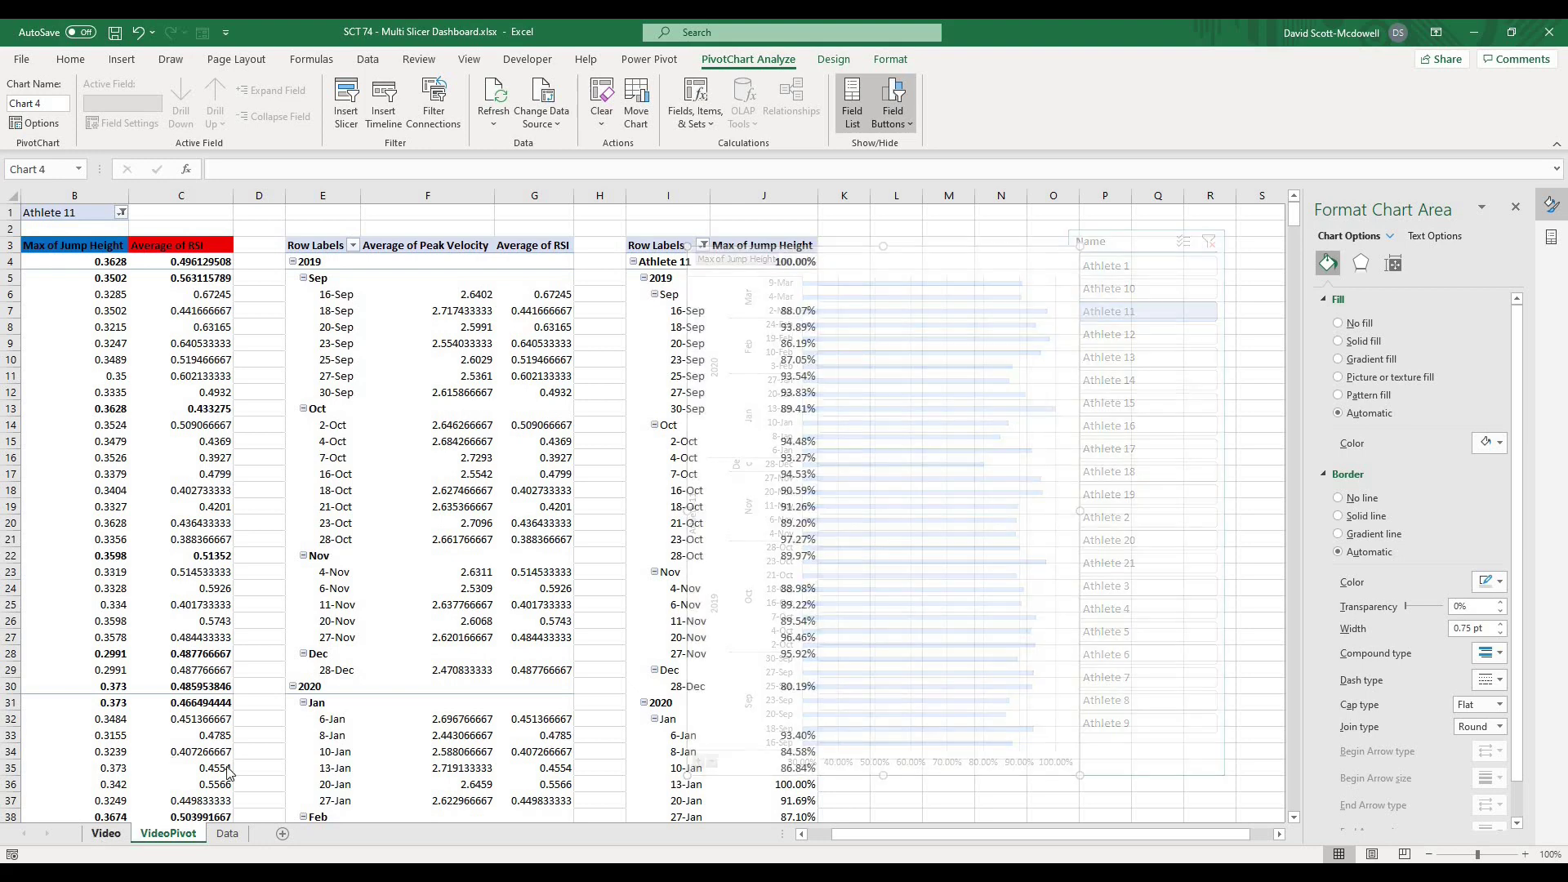
pyautogui.rightClick(1069, 328)
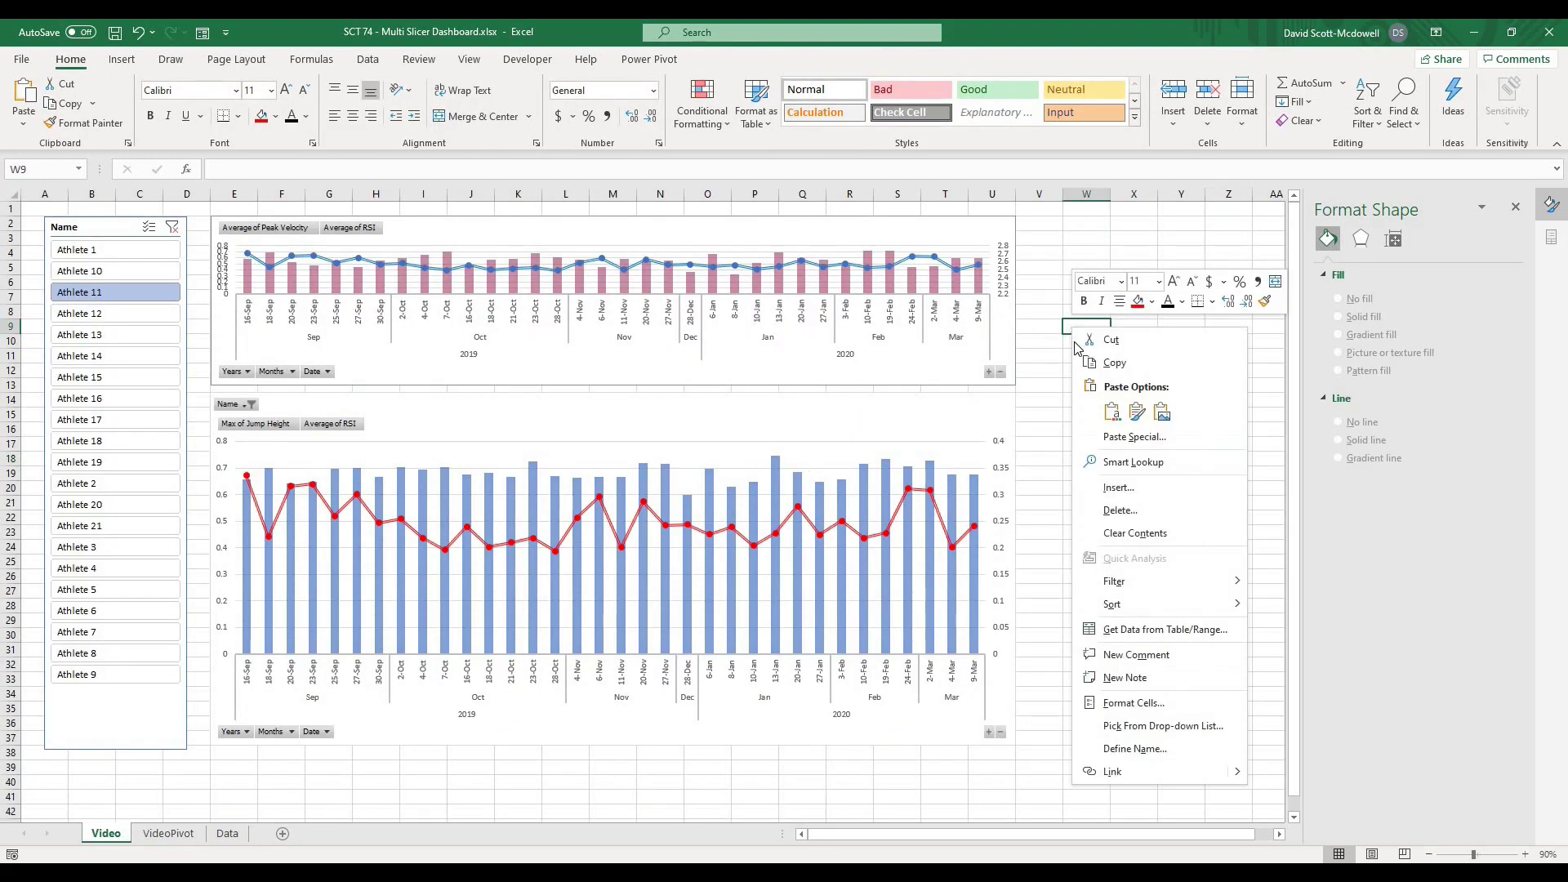
pyautogui.click(1084, 391)
pyautogui.moveTo(1207, 357); pyautogui.dragTo(1175, 234)
pyautogui.moveTo(1199, 696); pyautogui.dragTo(1198, 744)
pyautogui.click(1099, 798)
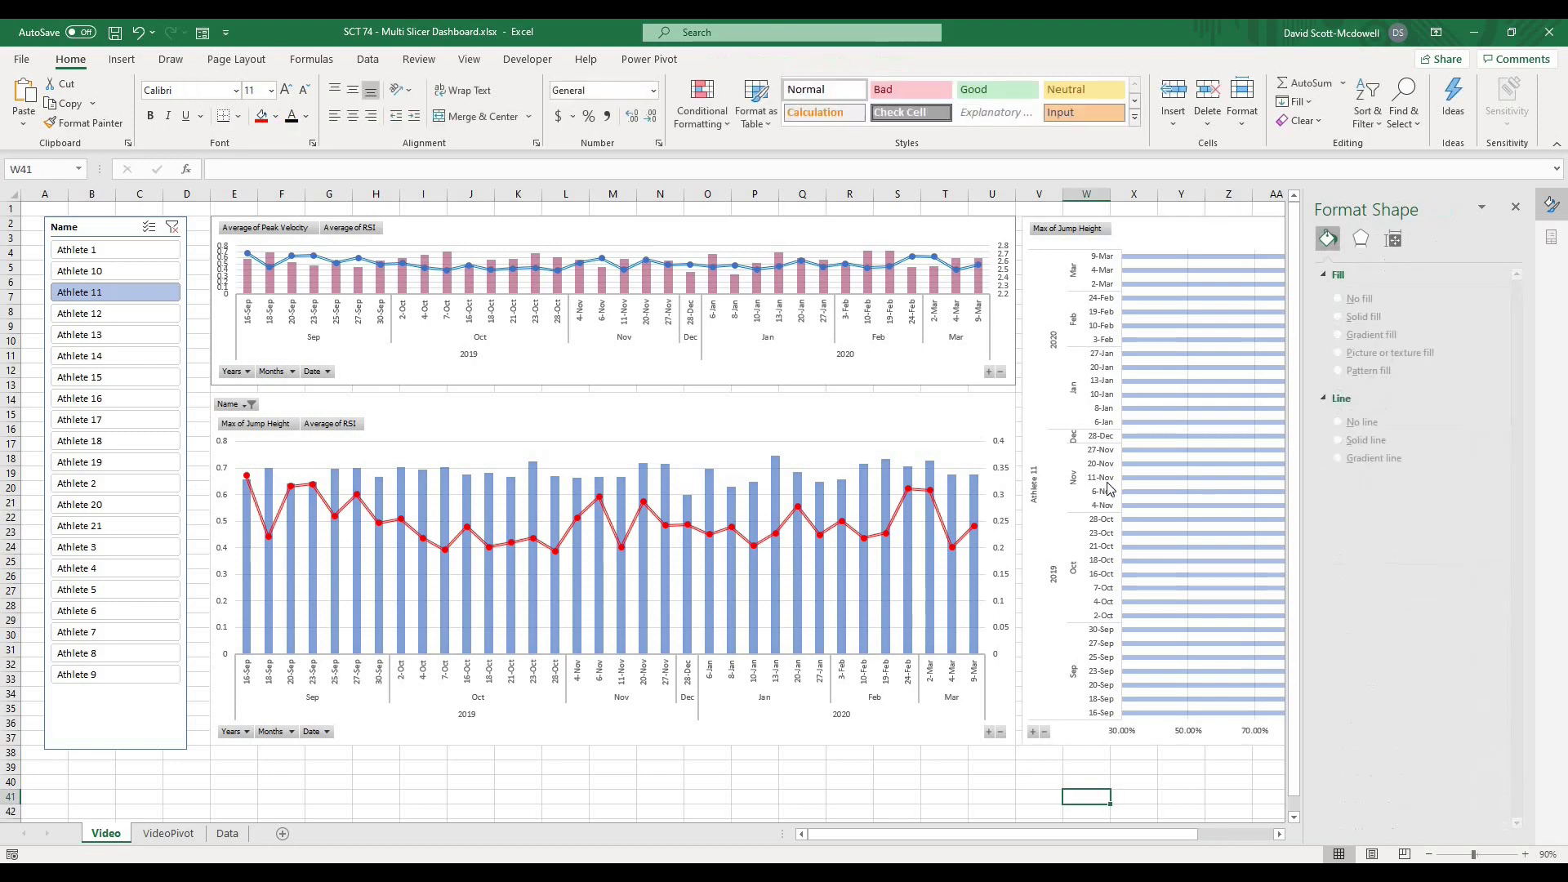
pyautogui.click(1518, 208)
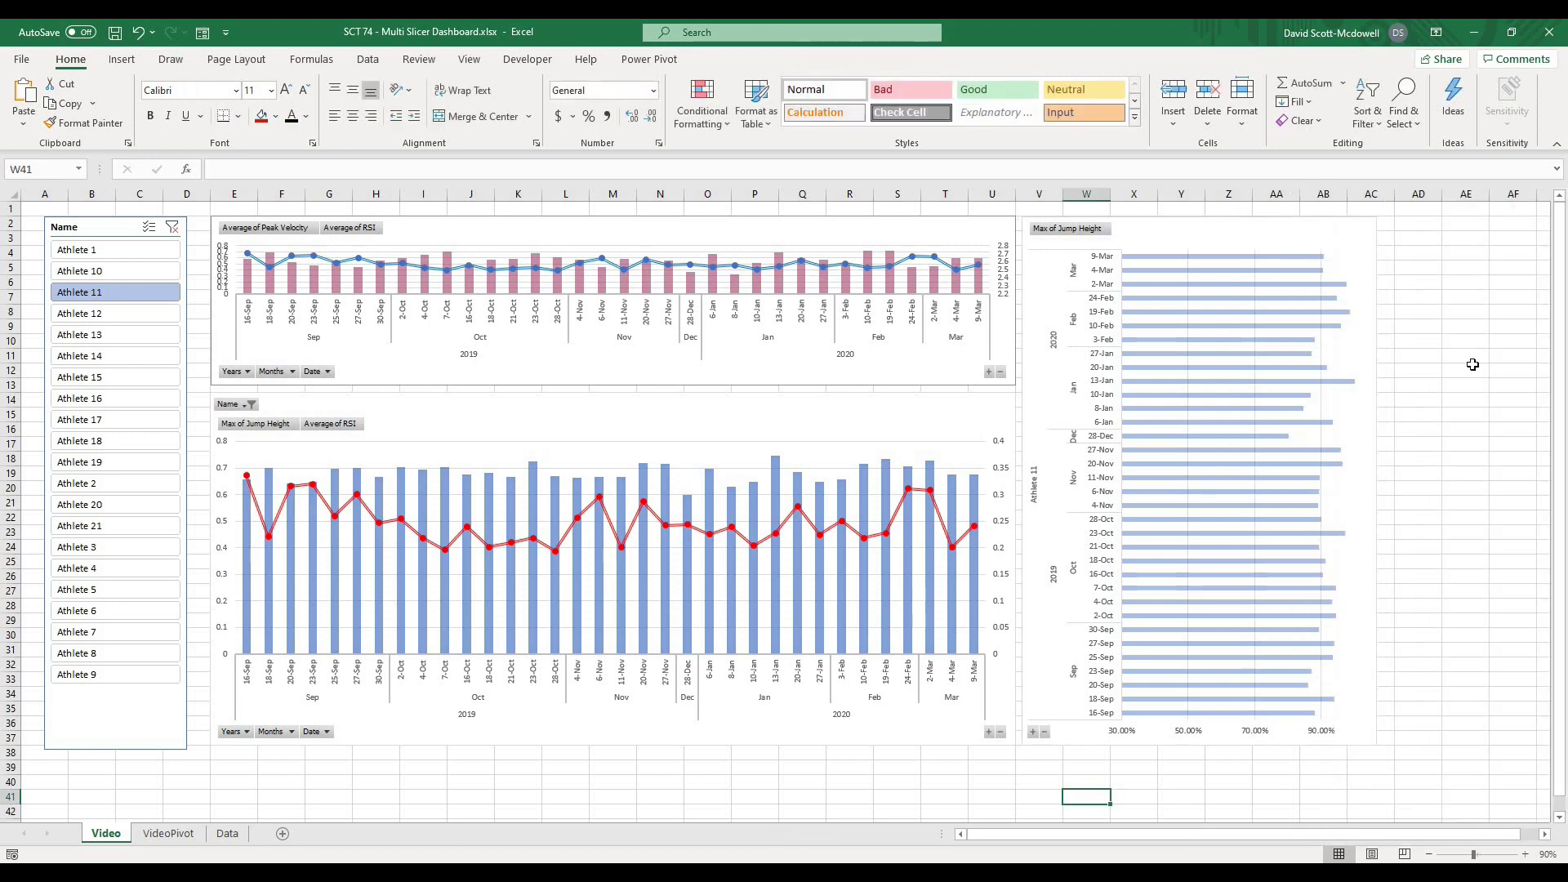
# Narrow both combo charts to end at about column S and move the bar PivotChart flush against them.
pyautogui.click(1376, 476)
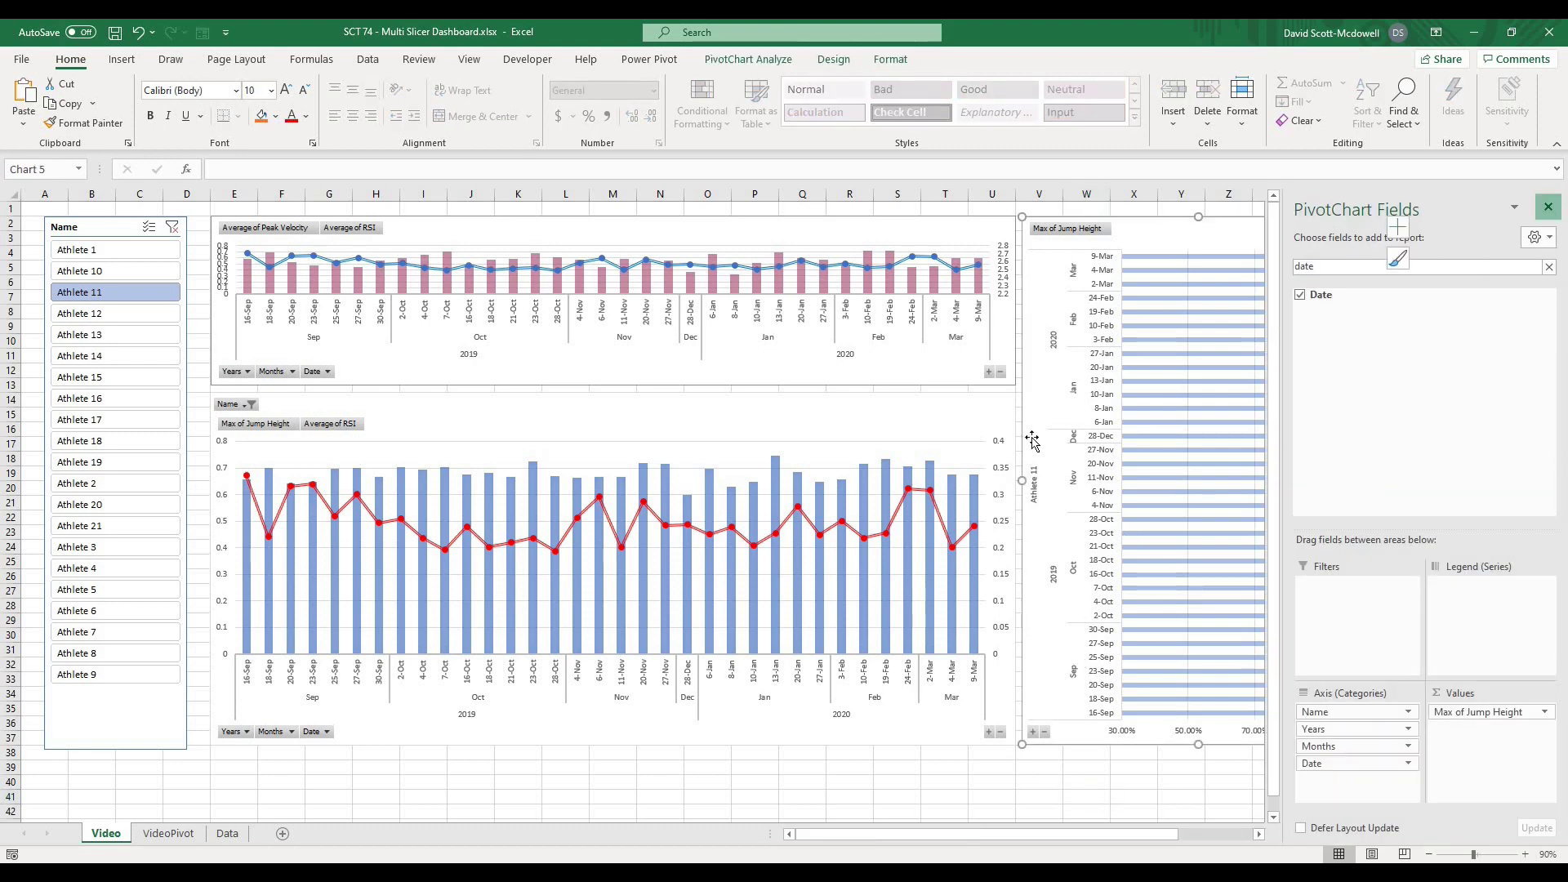
pyautogui.click(1010, 309)
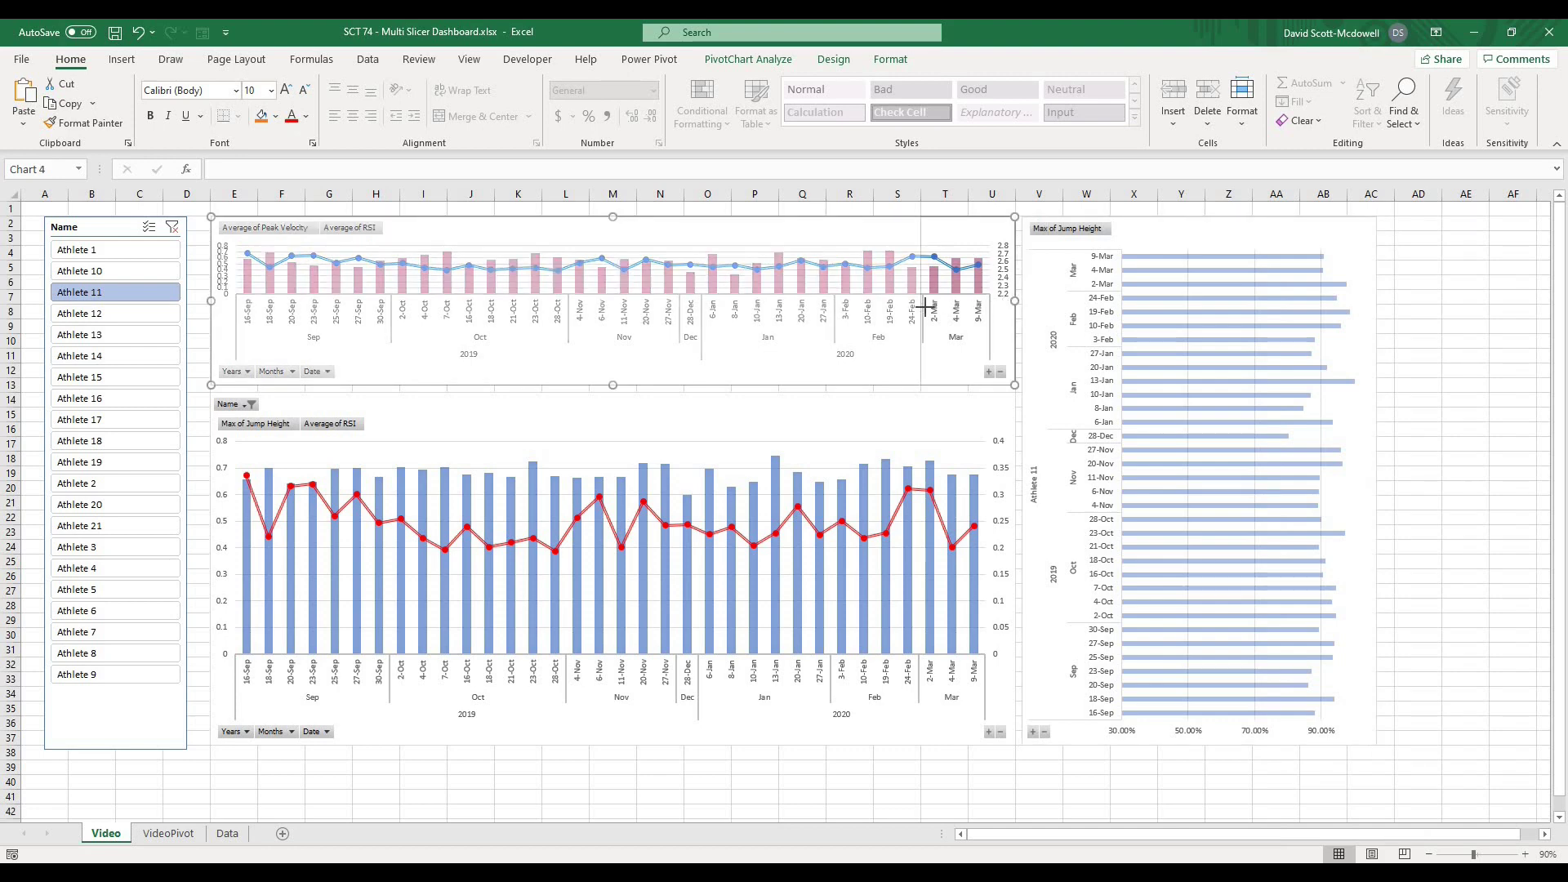
pyautogui.moveTo(924, 325); pyautogui.dragTo(923, 326)
pyautogui.click(1014, 569)
pyautogui.moveTo(1015, 568); pyautogui.dragTo(924, 574)
pyautogui.moveTo(1053, 456); pyautogui.dragTo(948, 456)
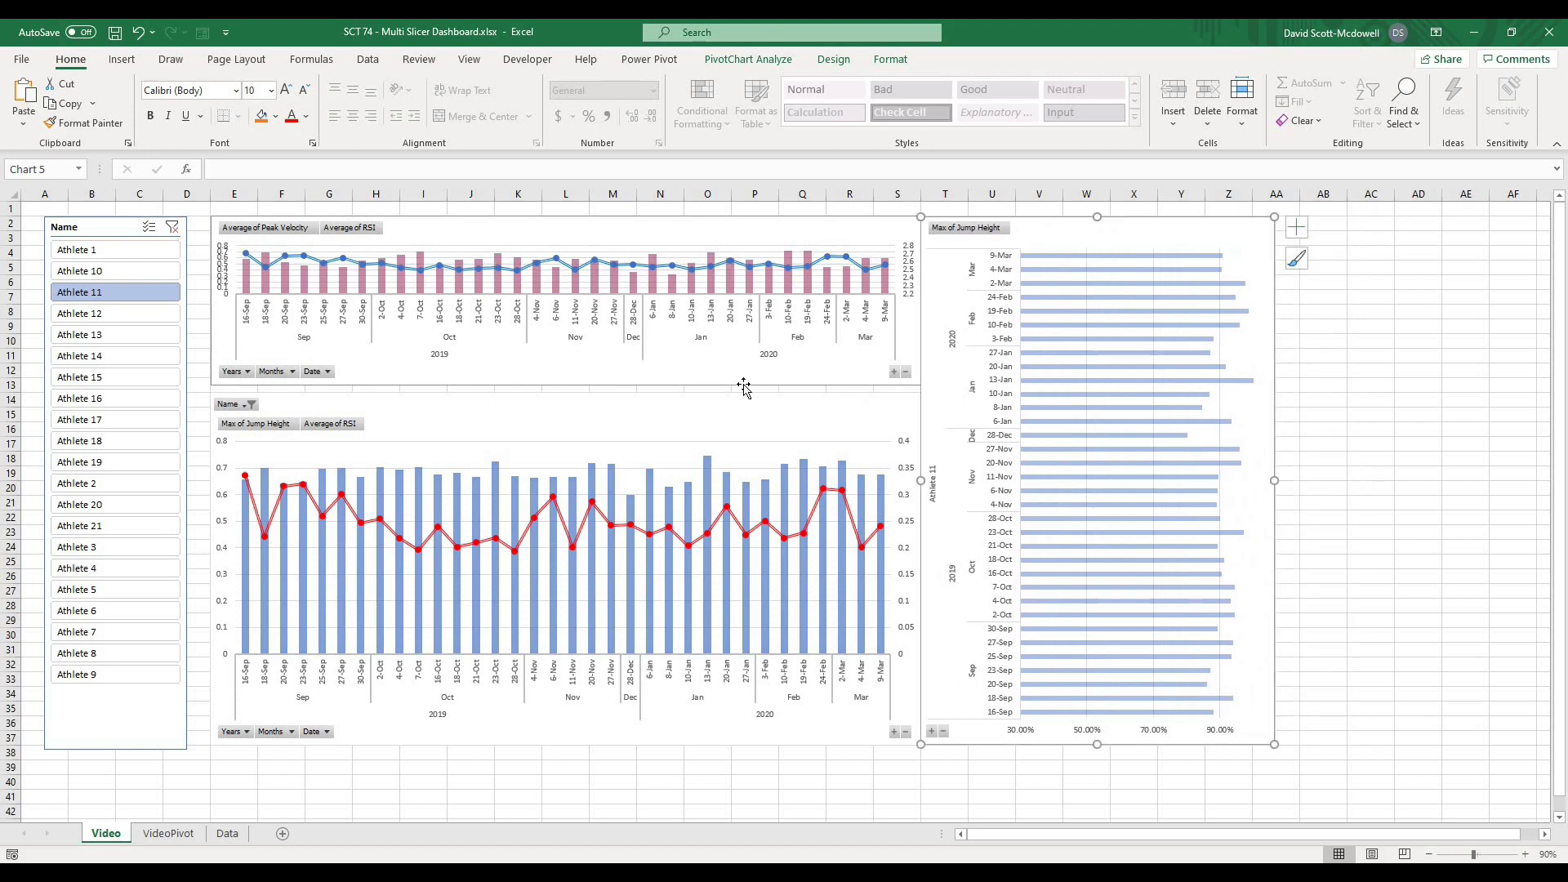
# Stretch the jump height combo chart upward to meet the lower edge of the peak velocity chart.
pyautogui.click(591, 396)
pyautogui.moveTo(564, 383); pyautogui.dragTo(564, 383)
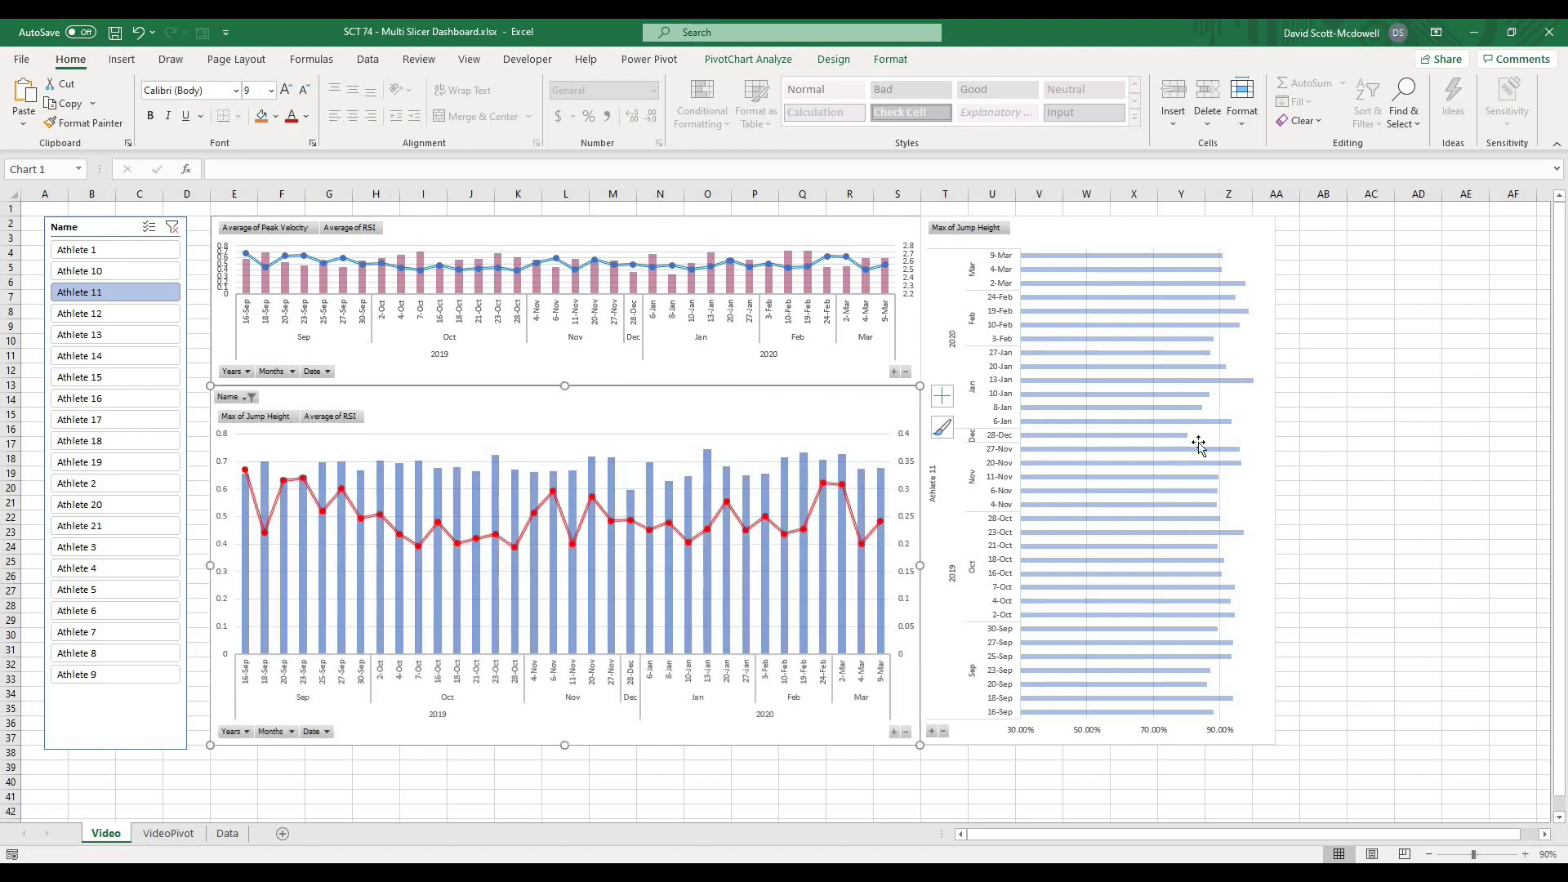
pyautogui.click(1372, 414)
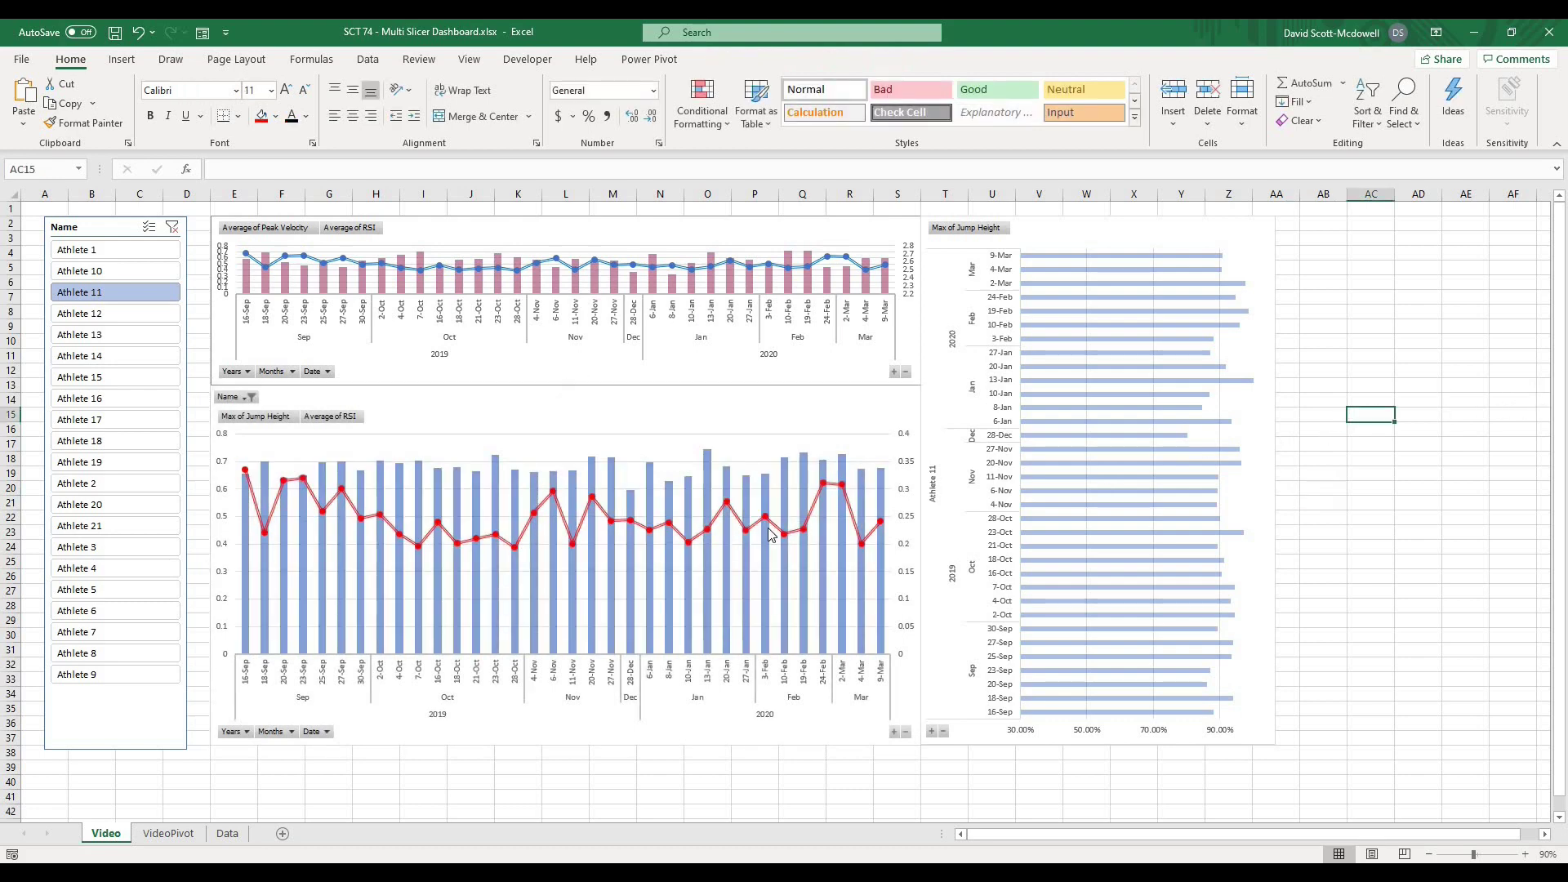
# Filter the dashboard to Athlete 17 and Athlete 19 in turn, and collapse both combo charts to years.
pyautogui.click(82, 399)
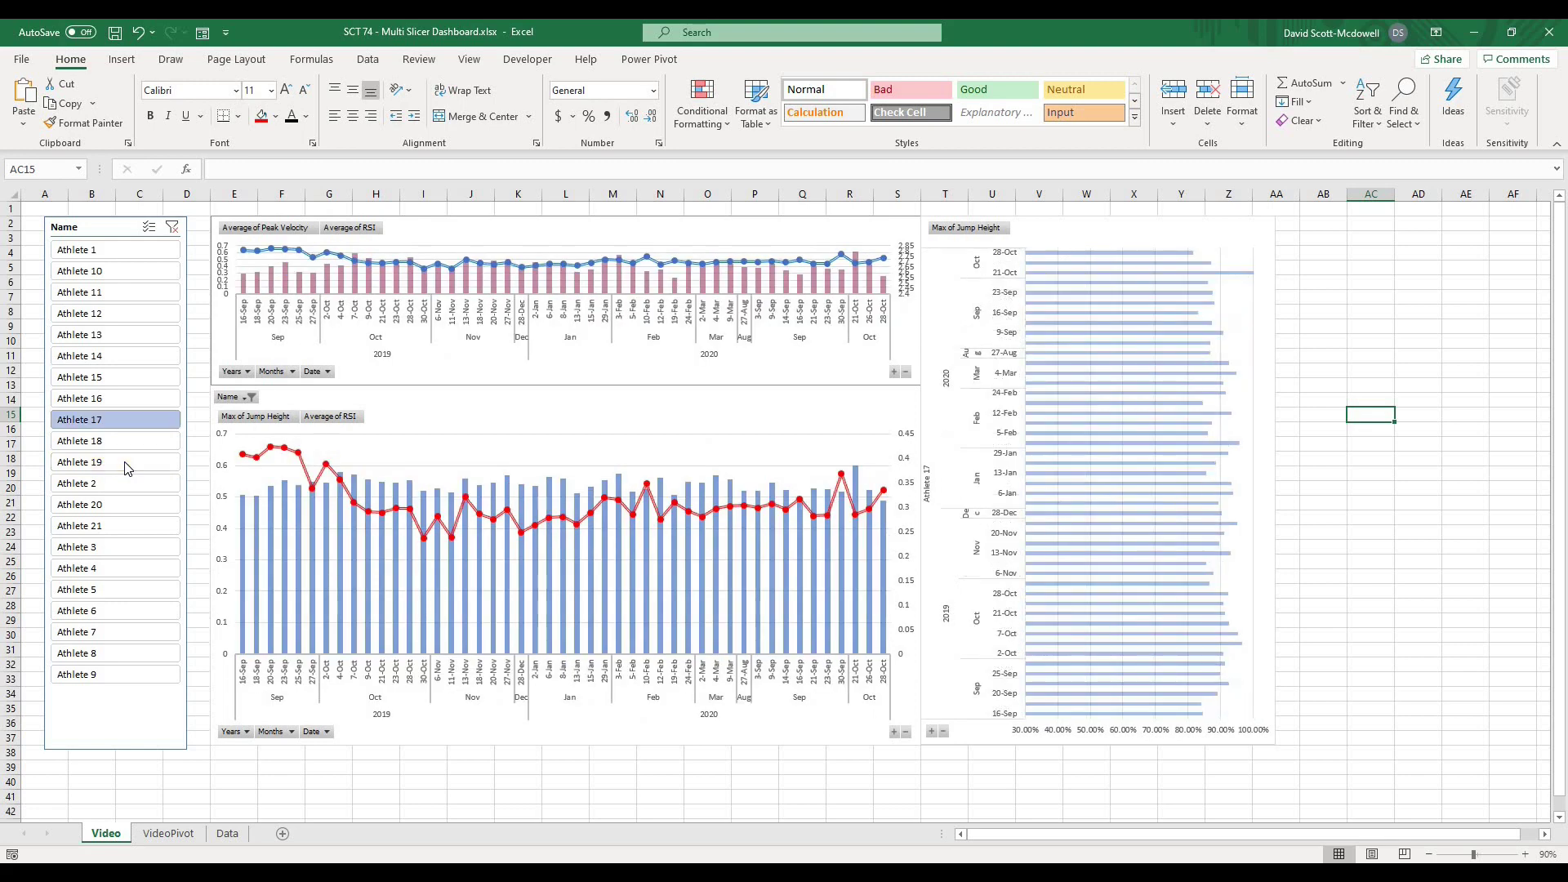
pyautogui.click(127, 463)
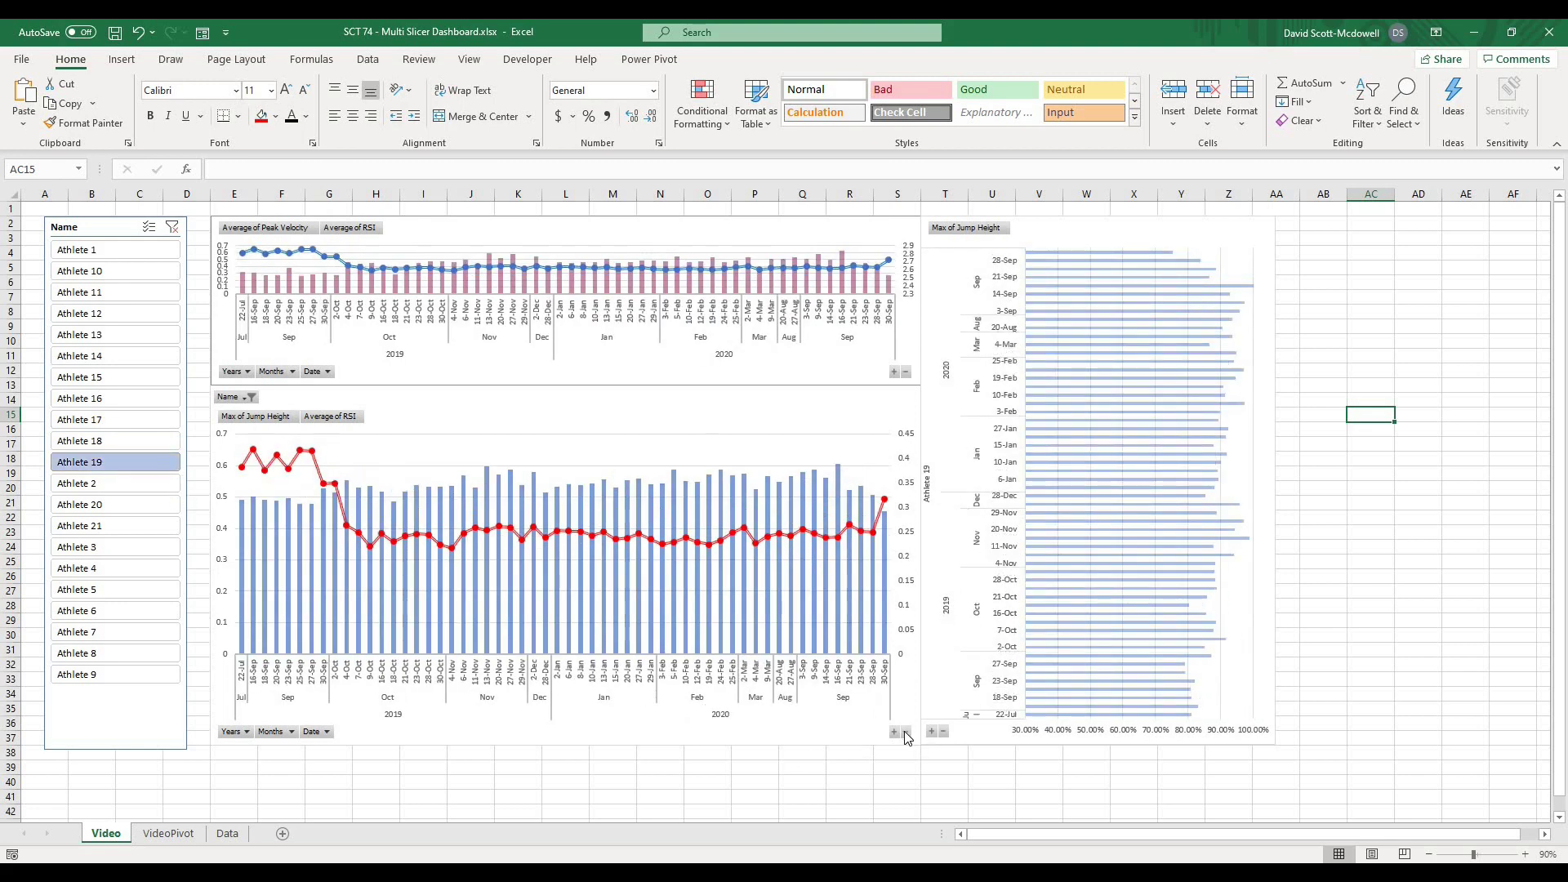
pyautogui.click(906, 732)
pyautogui.click(906, 372)
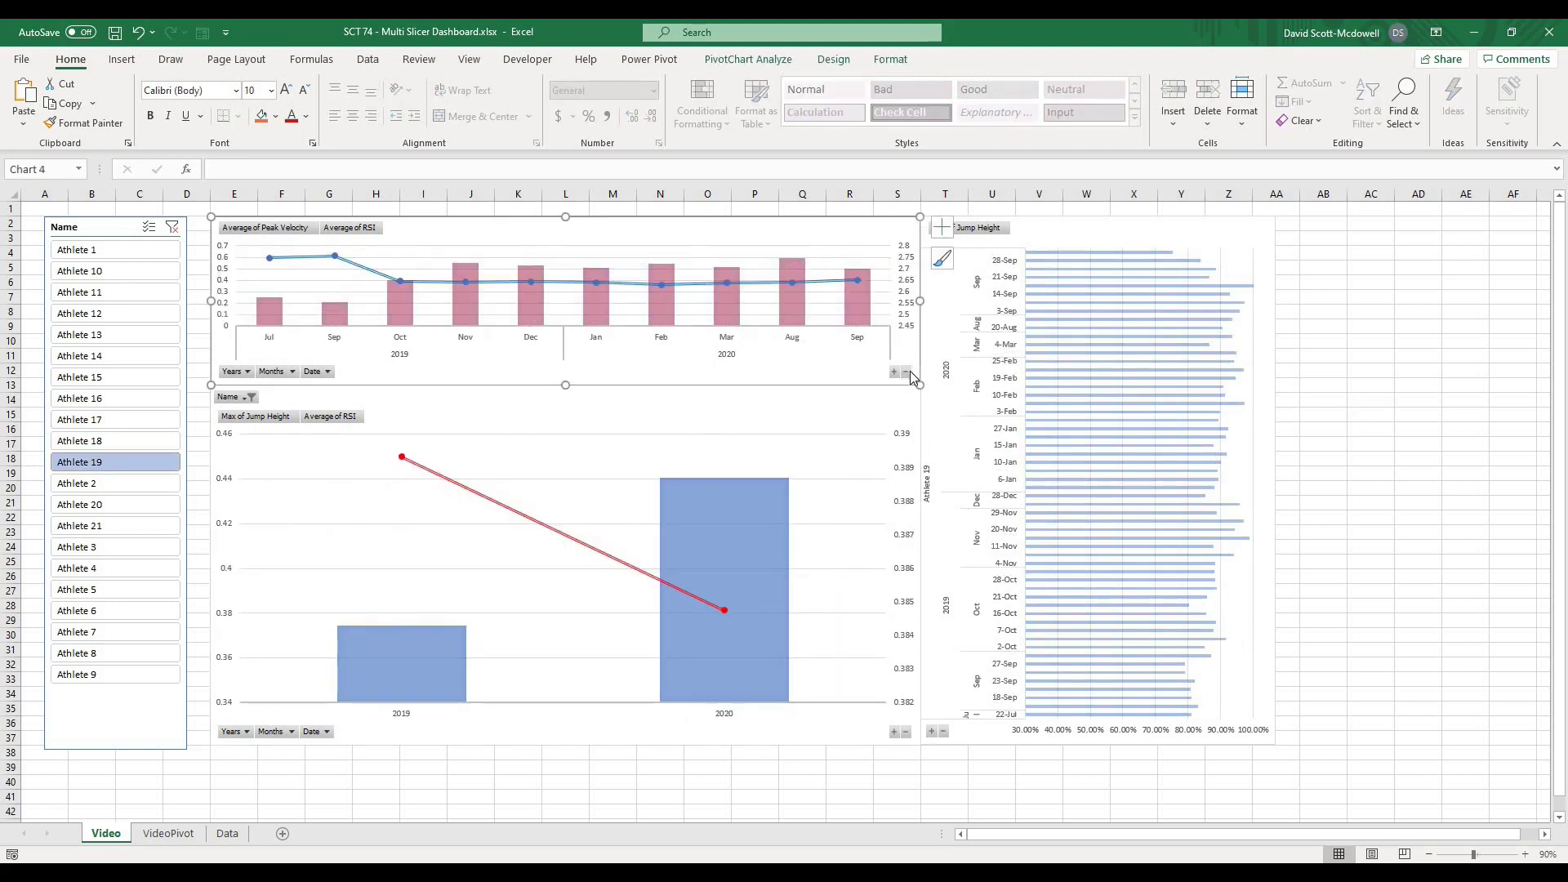
pyautogui.click(906, 372)
# Filter the dashboard to Athlete 10 and Athlete 11 in turn, and collapse the bar PivotChart to months.
pyautogui.click(114, 271)
pyautogui.click(114, 292)
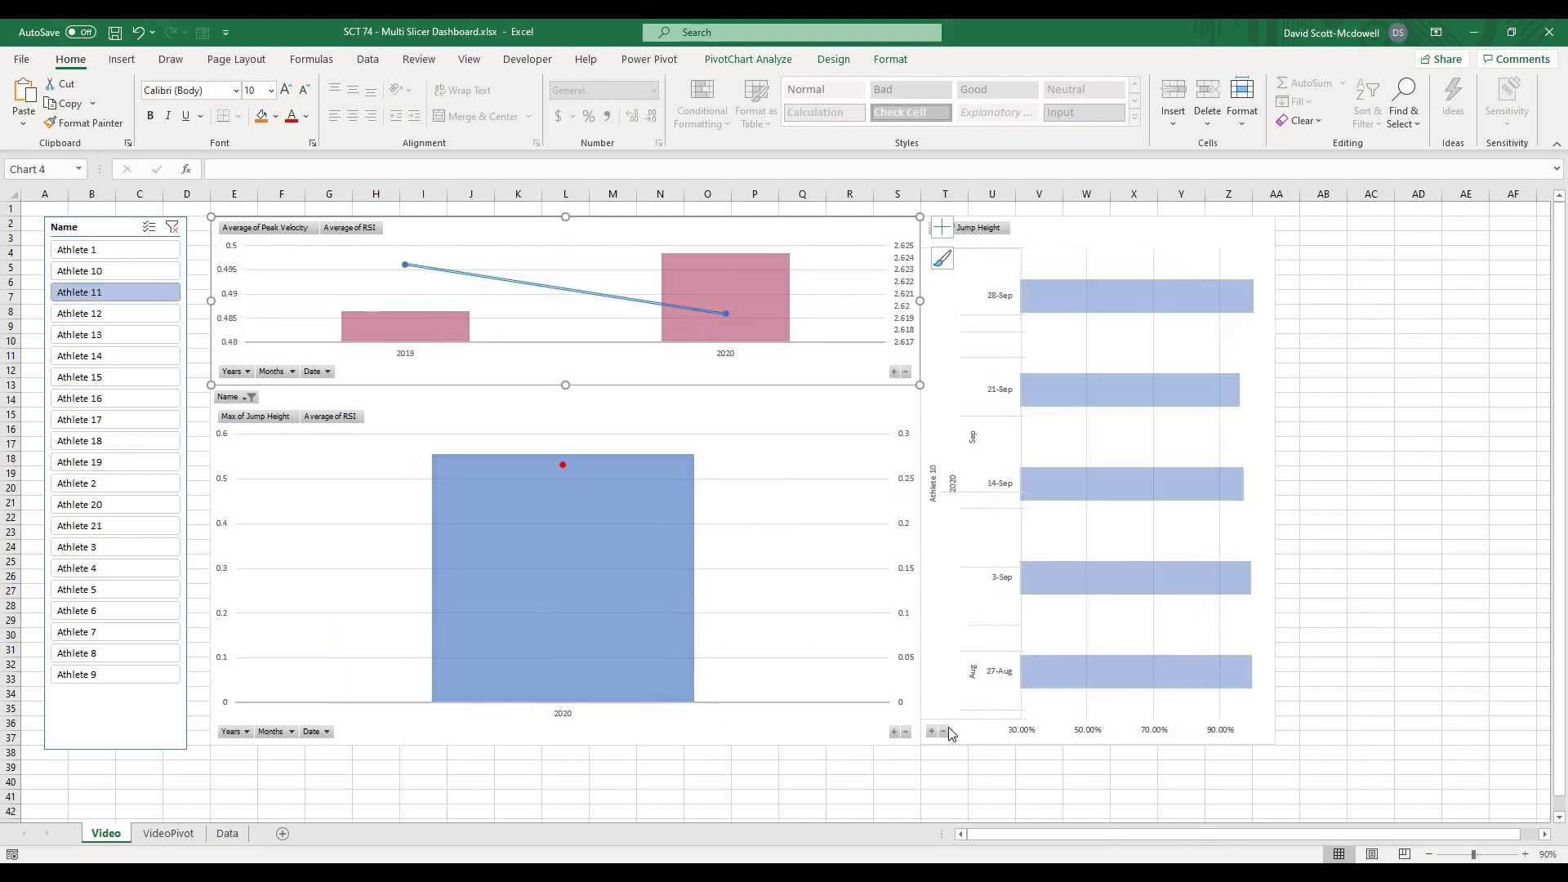
pyautogui.click(945, 731)
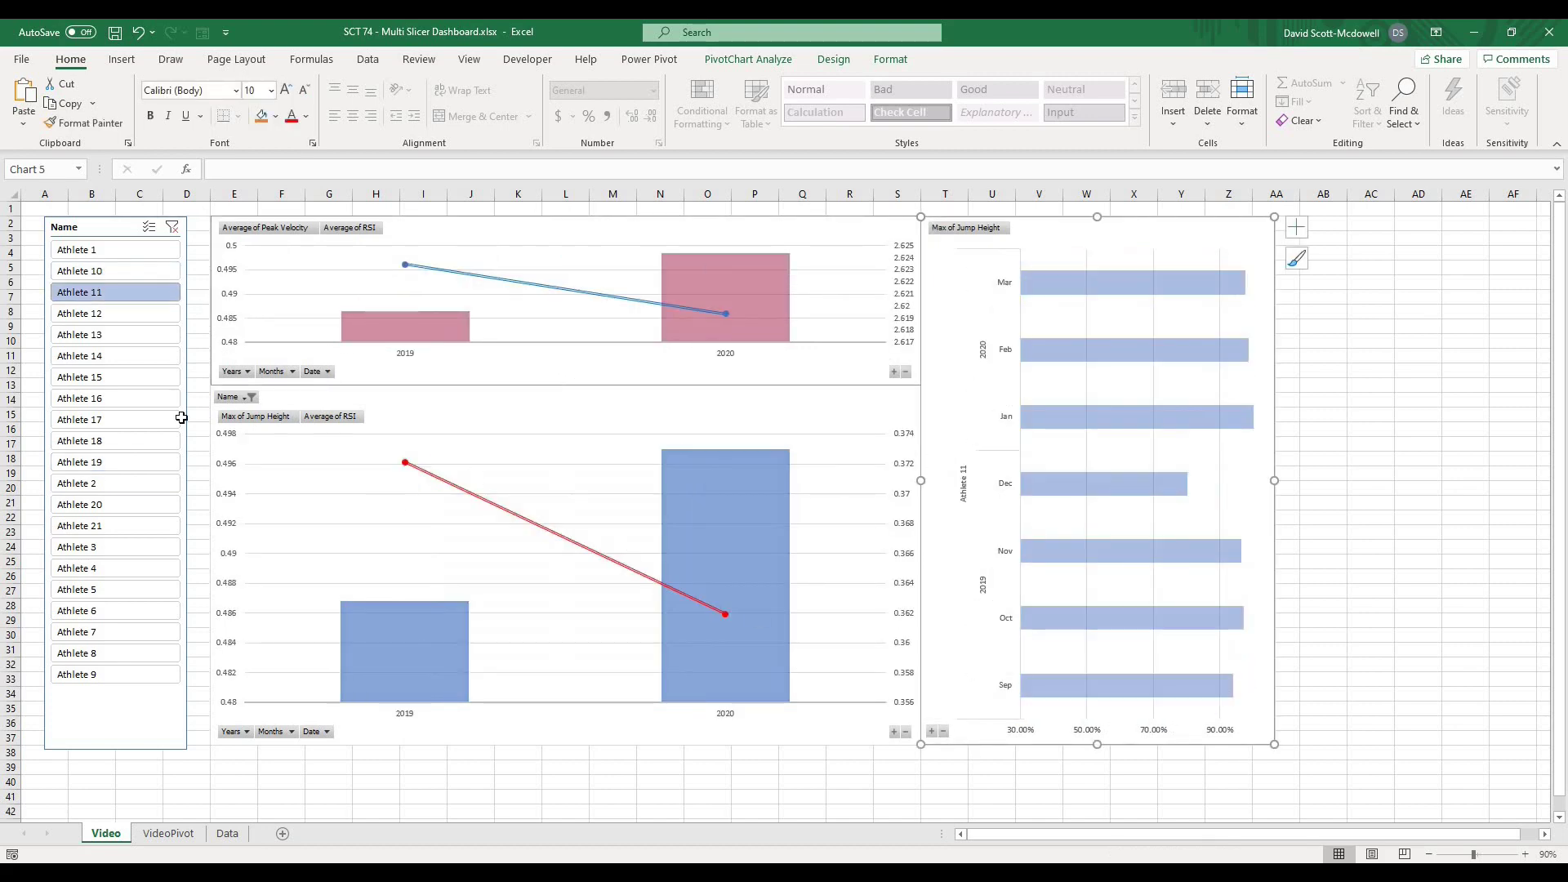
# Test the Name slicer with Athletes 15, 17 and 19, with 14 and 19 together, and finish on Athlete 14 alone.
pyautogui.click(67, 378)
pyautogui.click(91, 421)
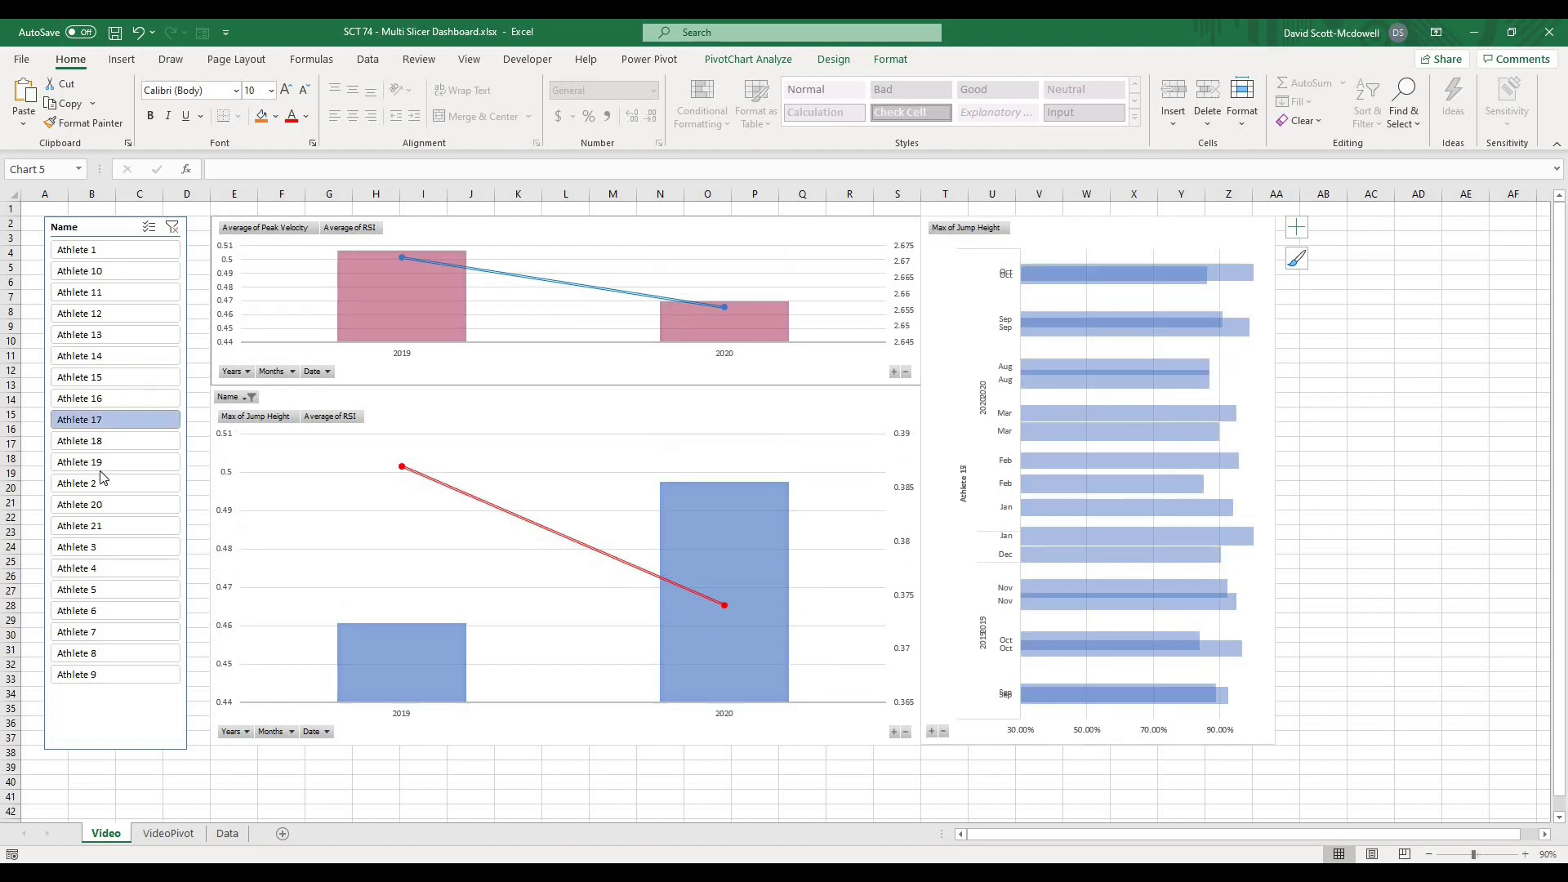
pyautogui.click(98, 462)
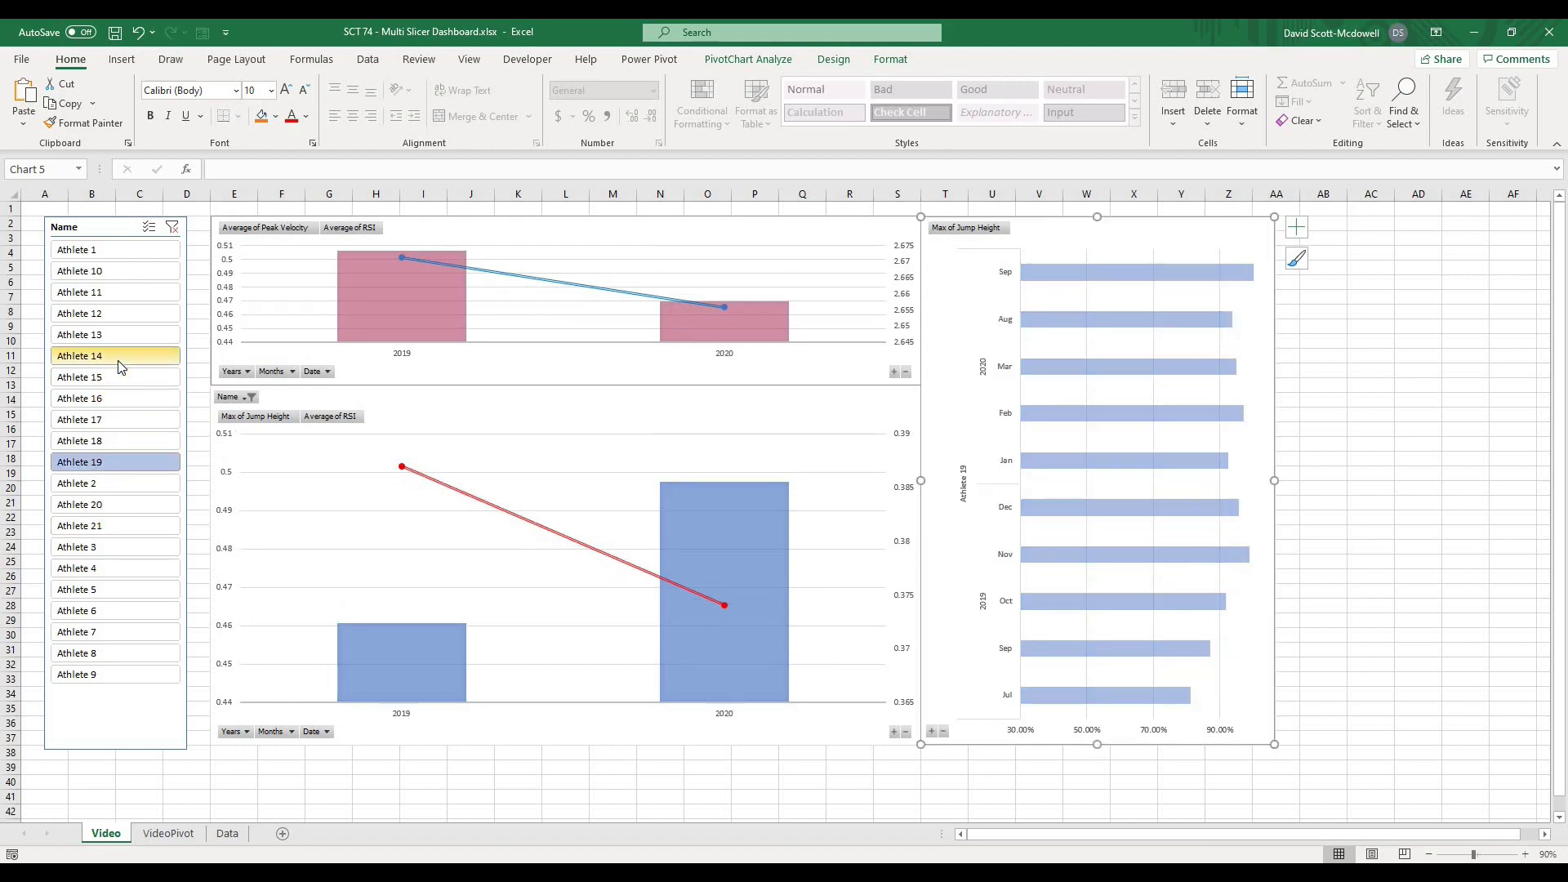
pyautogui.keyDown('ctrl'); pyautogui.click(119, 359); pyautogui.keyUp('ctrl')
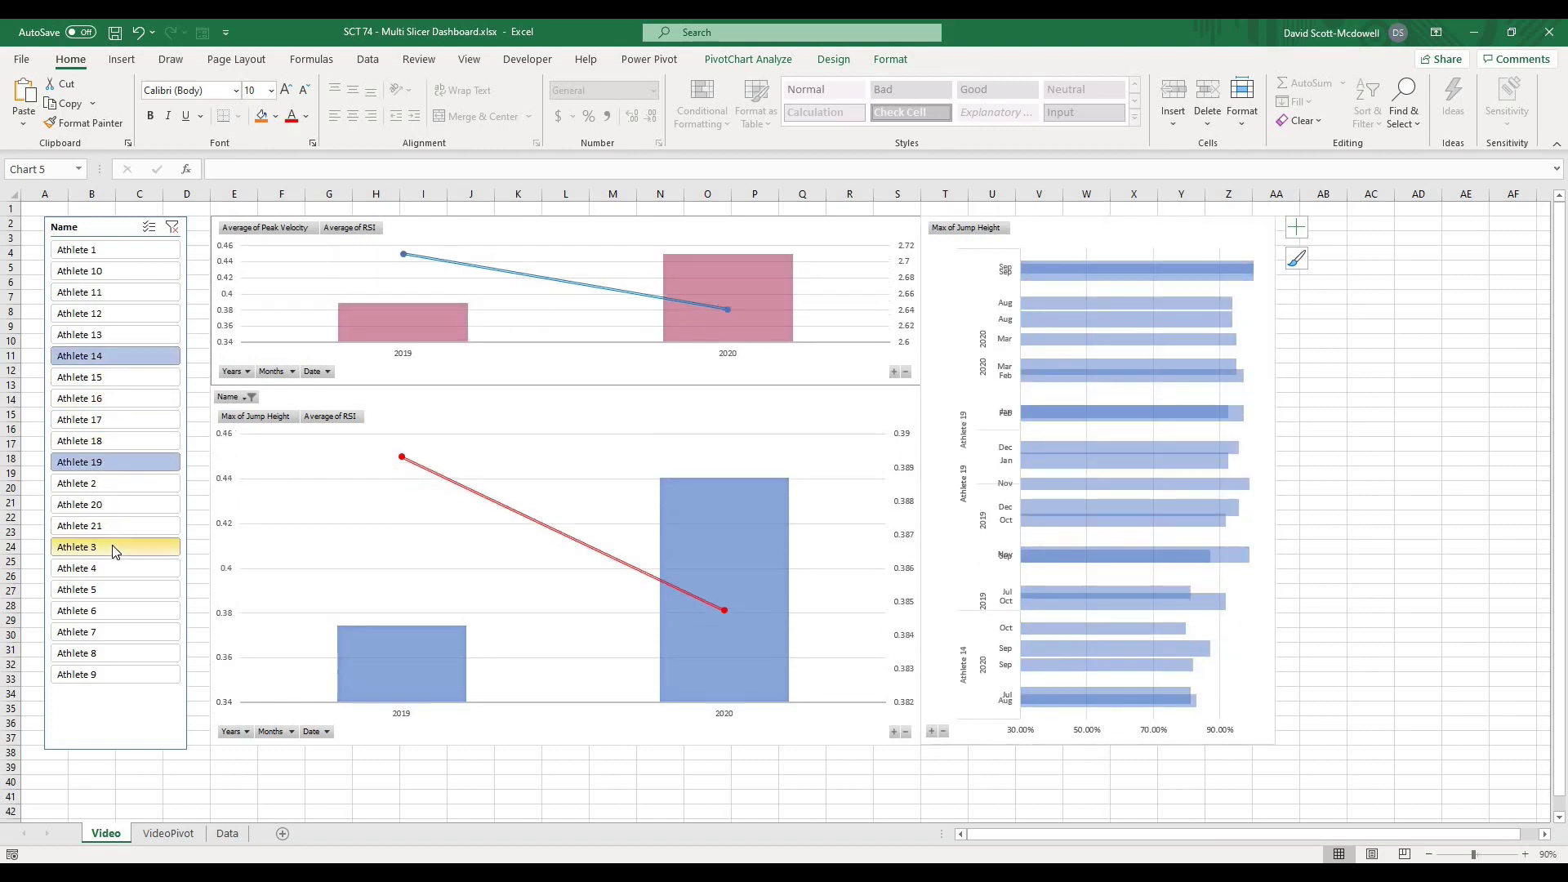
pyautogui.click(118, 357)
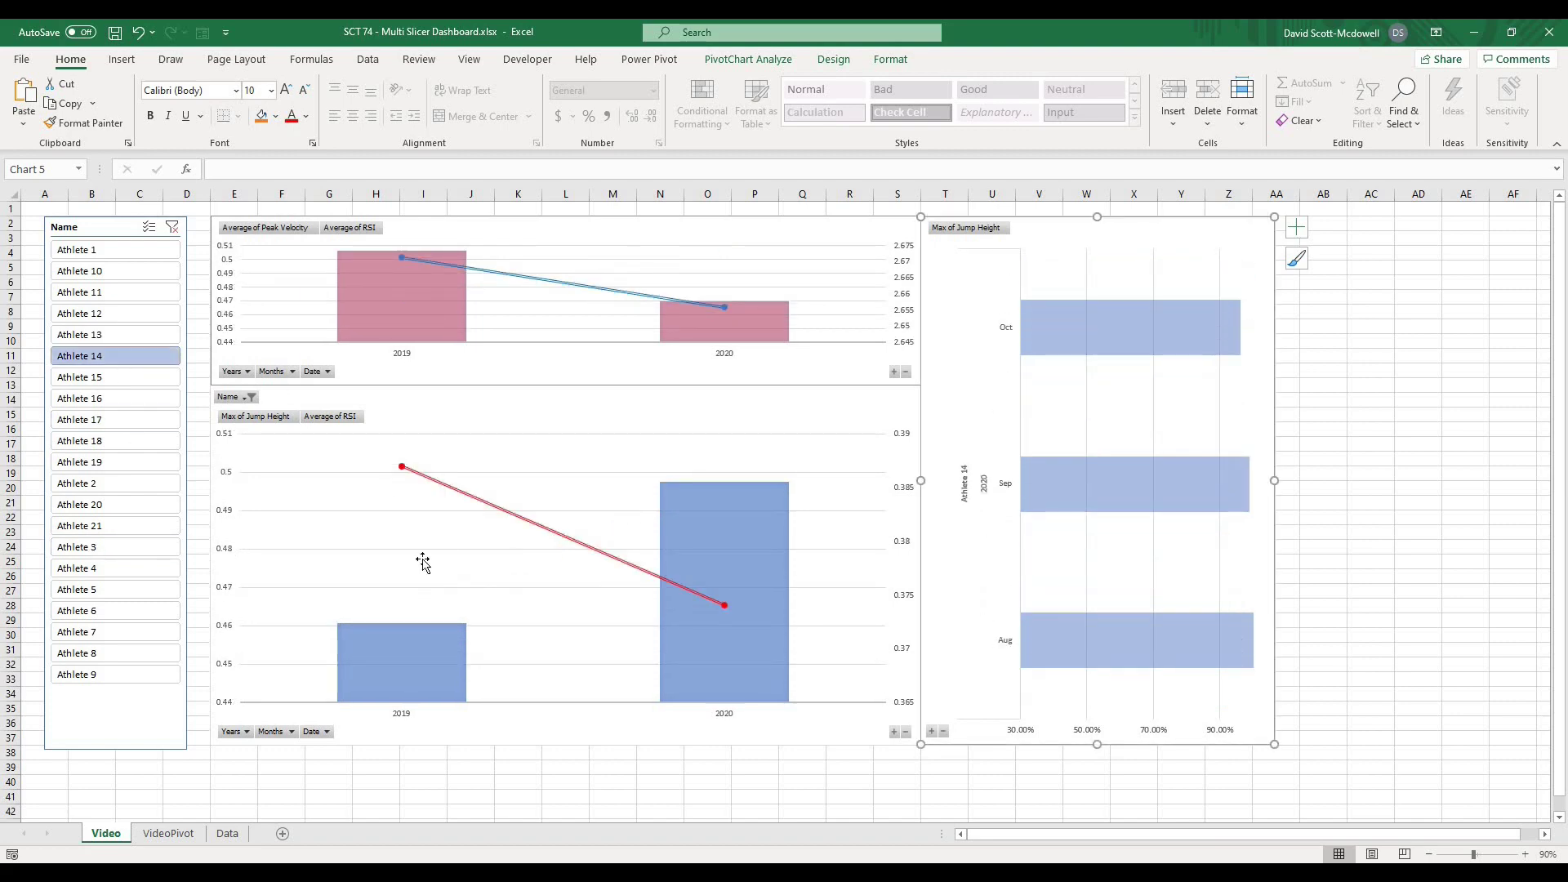
pyautogui.click(390, 781)
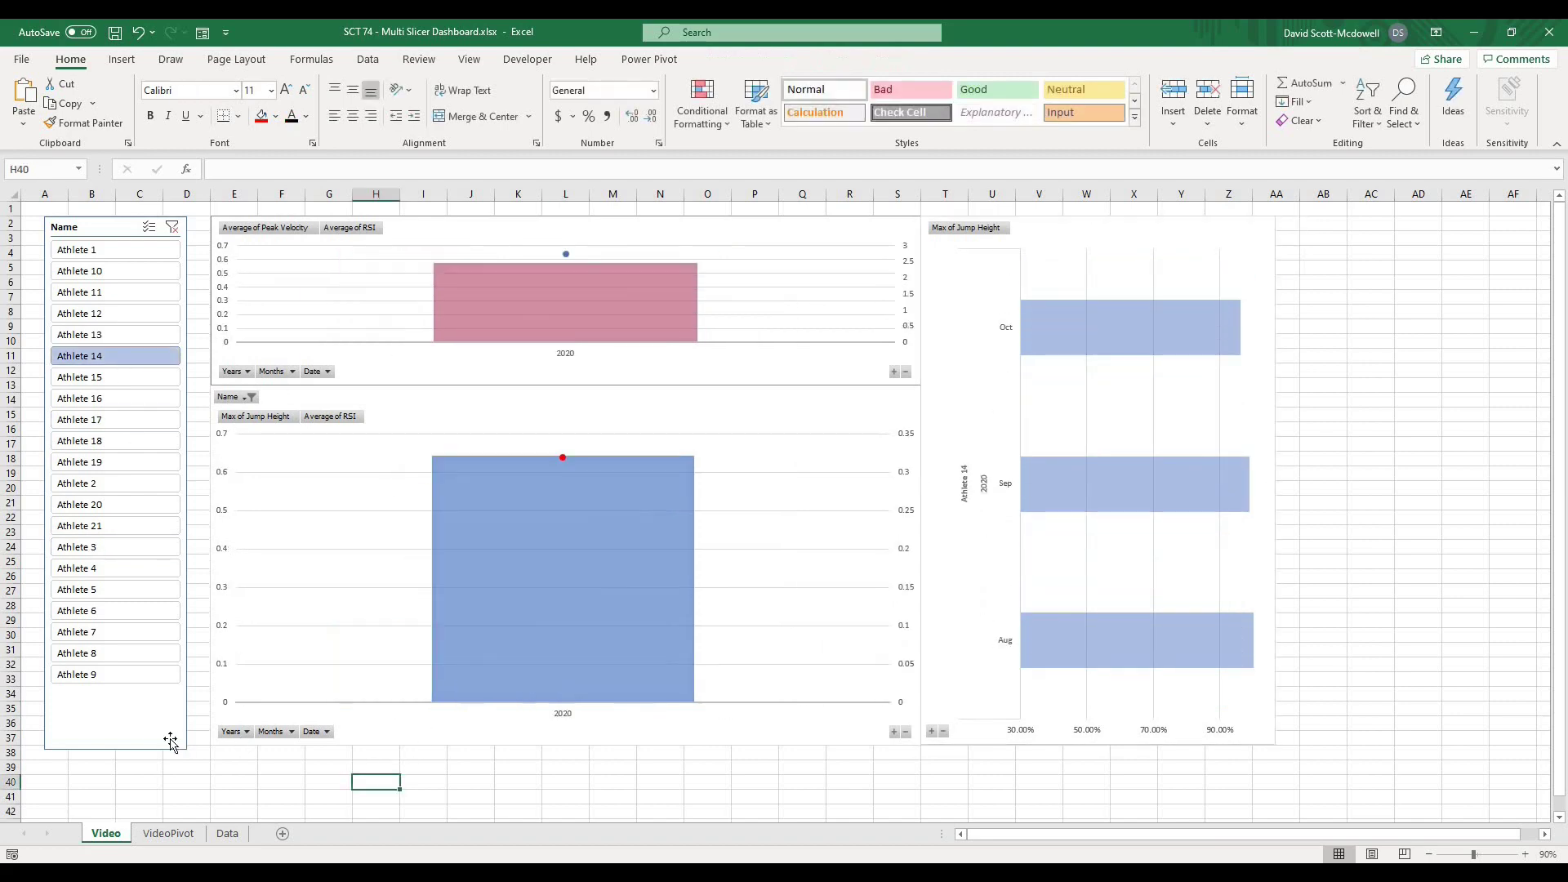
# Apply the gray slicer style to the Name slicer on the Video sheet.
pyautogui.click(130, 726)
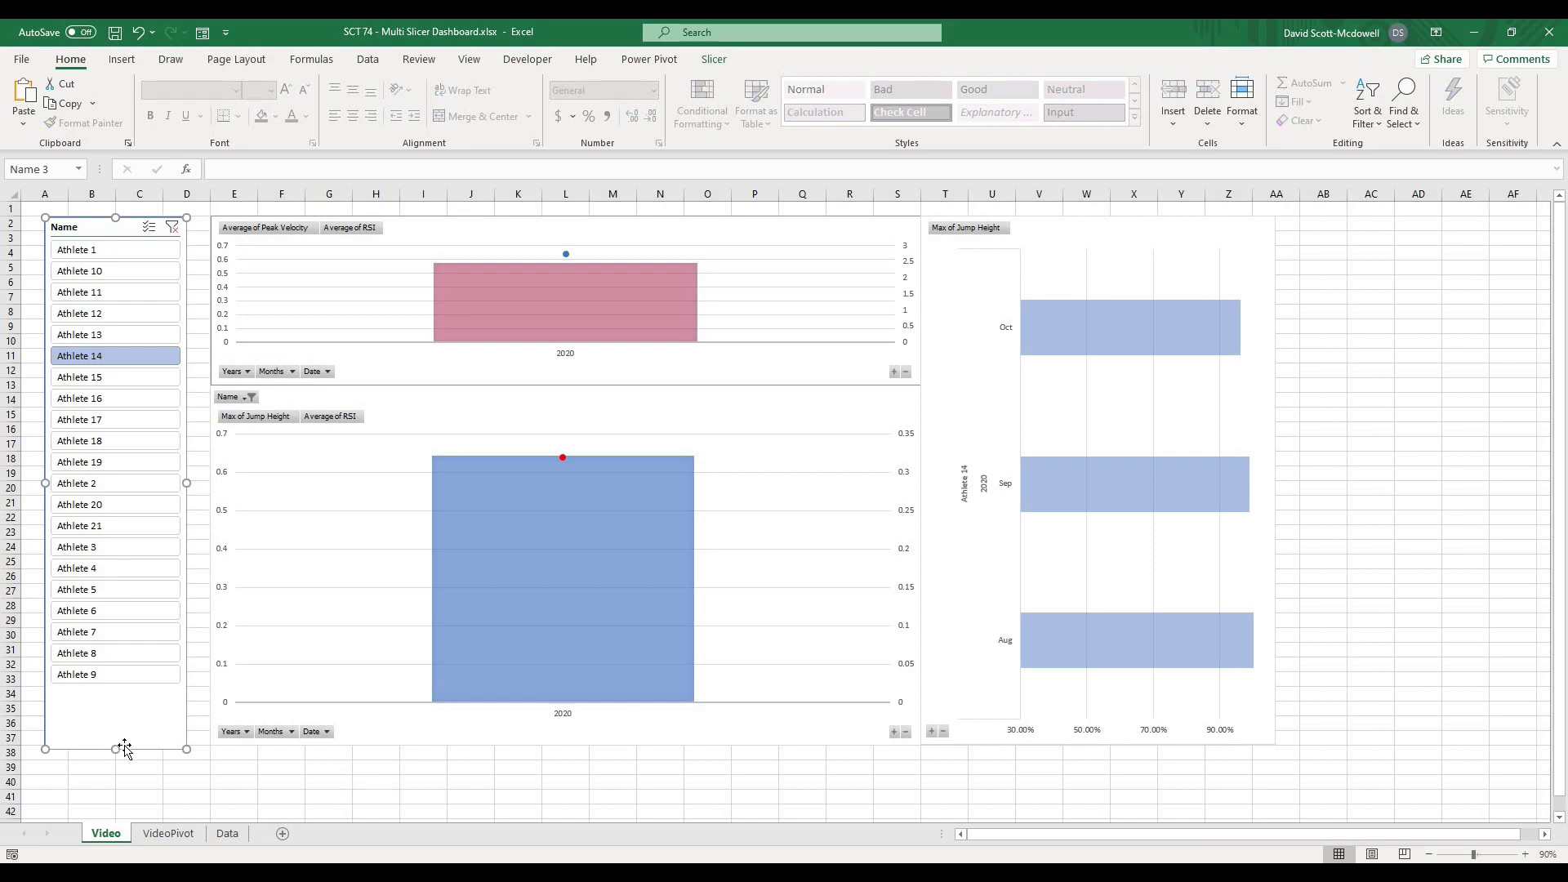
pyautogui.click(715, 60)
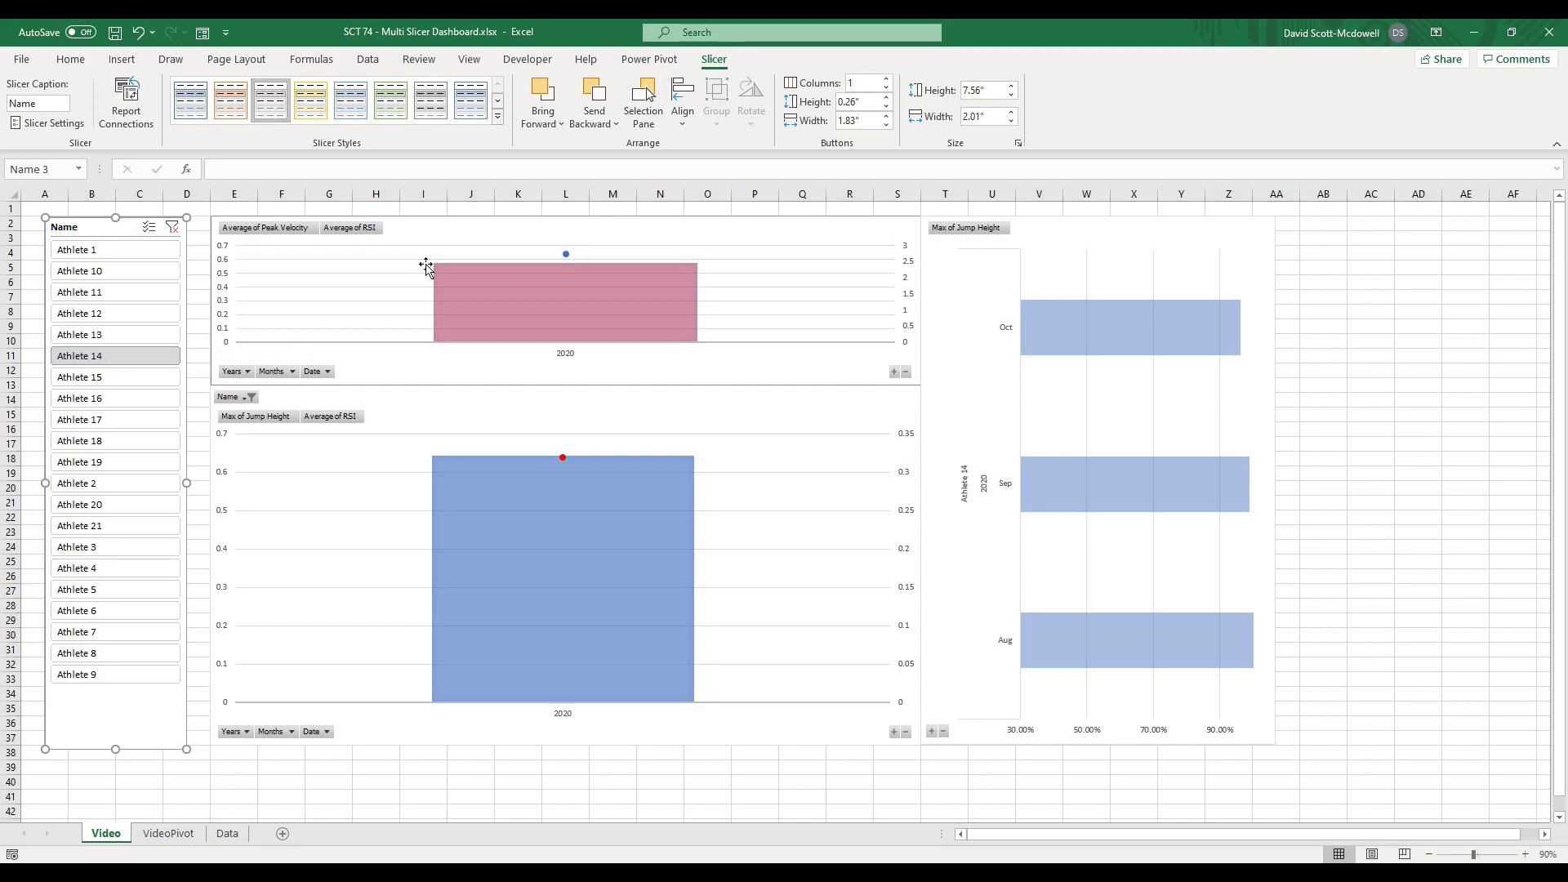
pyautogui.click(615, 225)
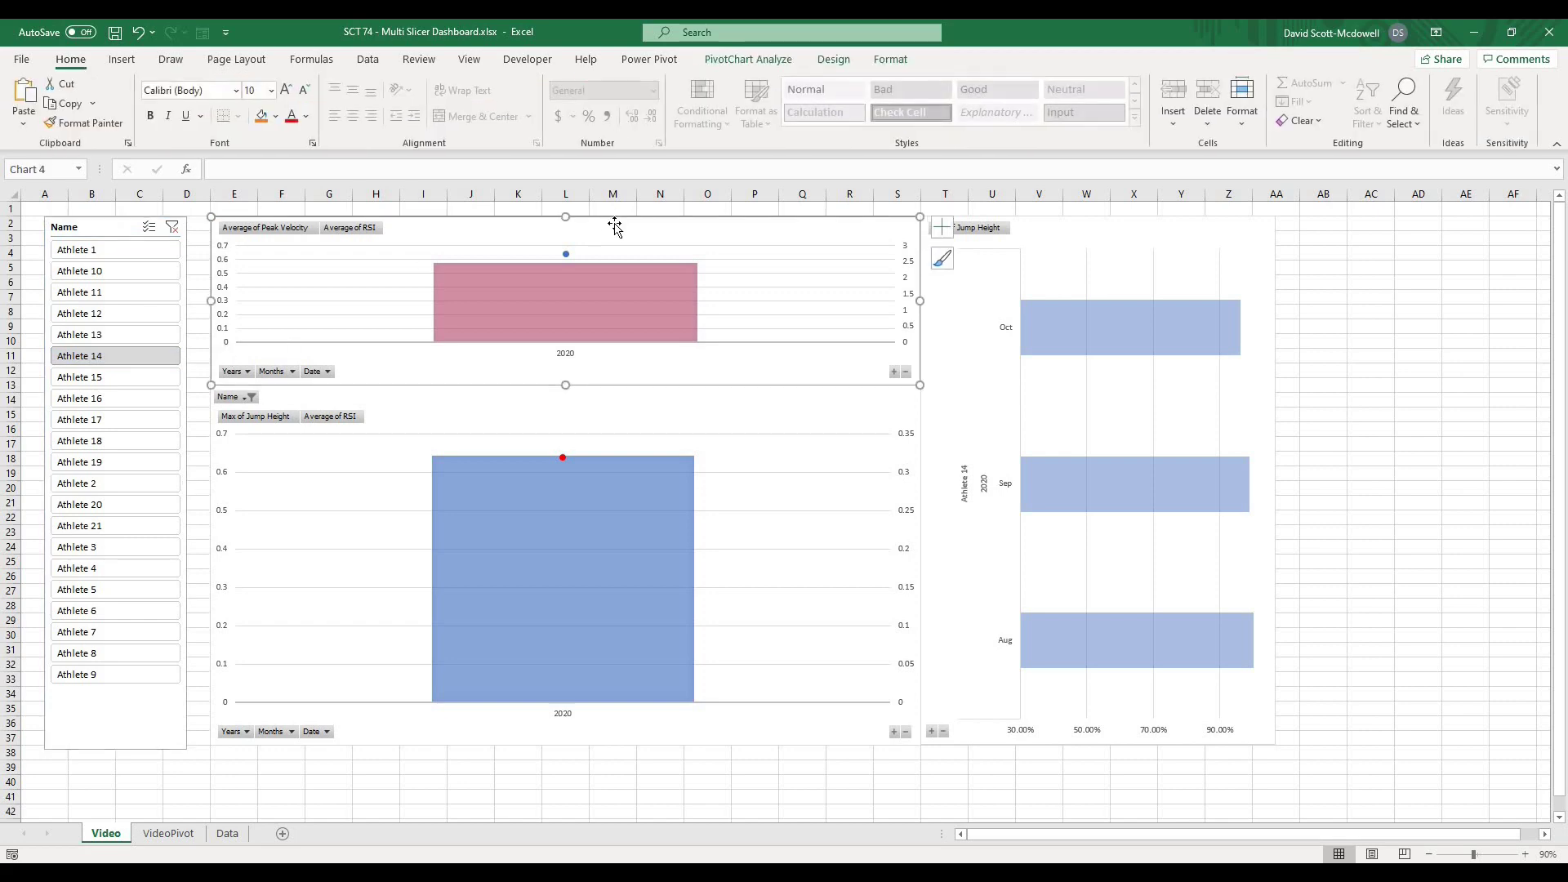
# Remove the fill and border from the chart area of the Average of Peak Velocity combo chart, and set its plot area to no fill.
pyautogui.rightClick(605, 234)
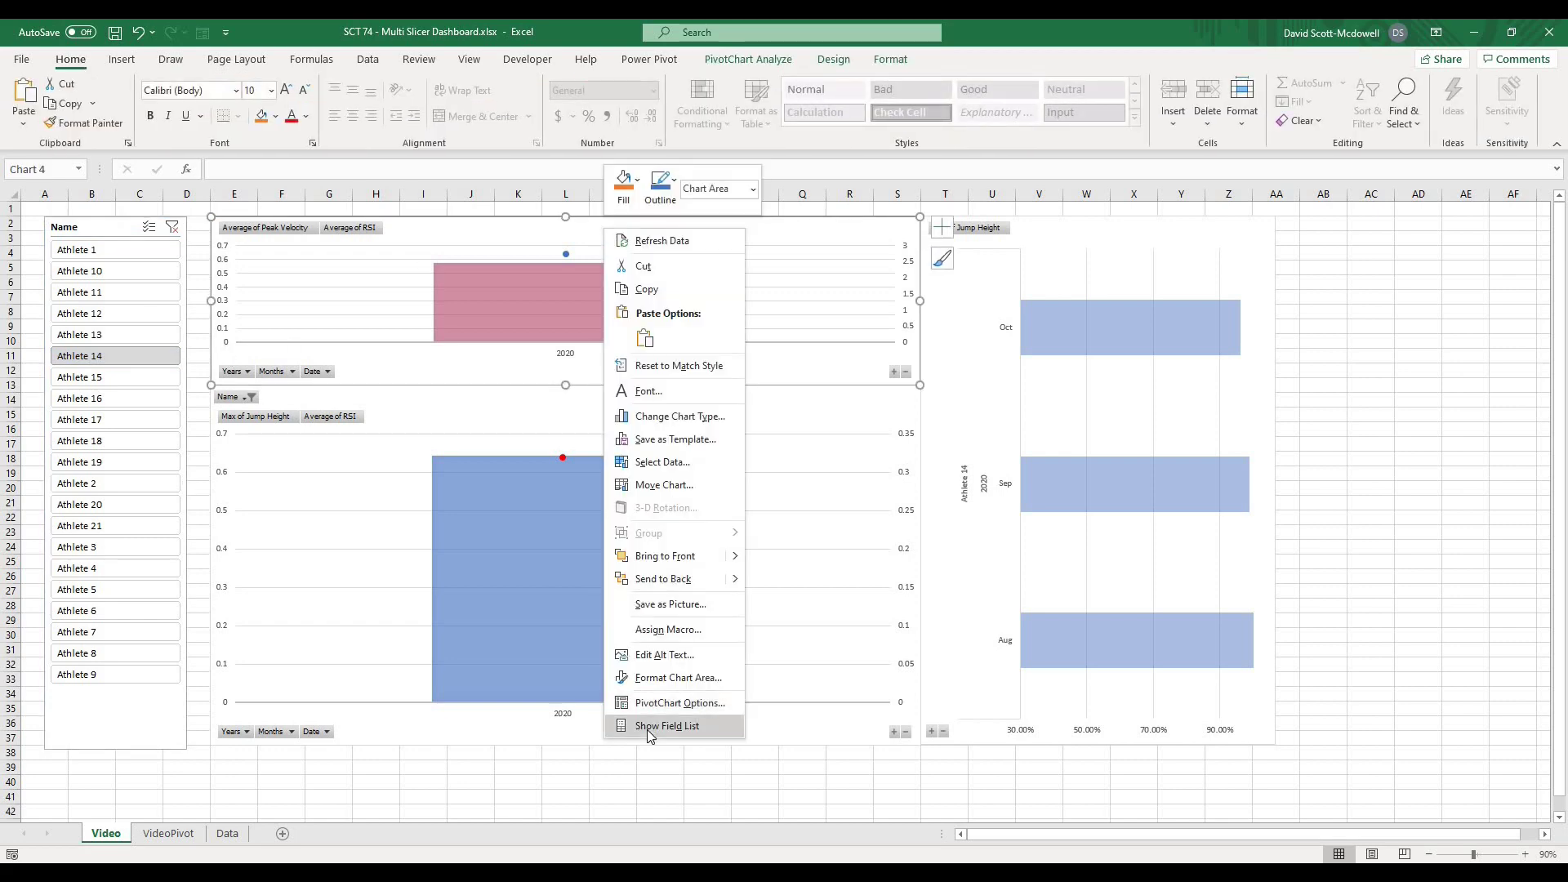
pyautogui.click(686, 677)
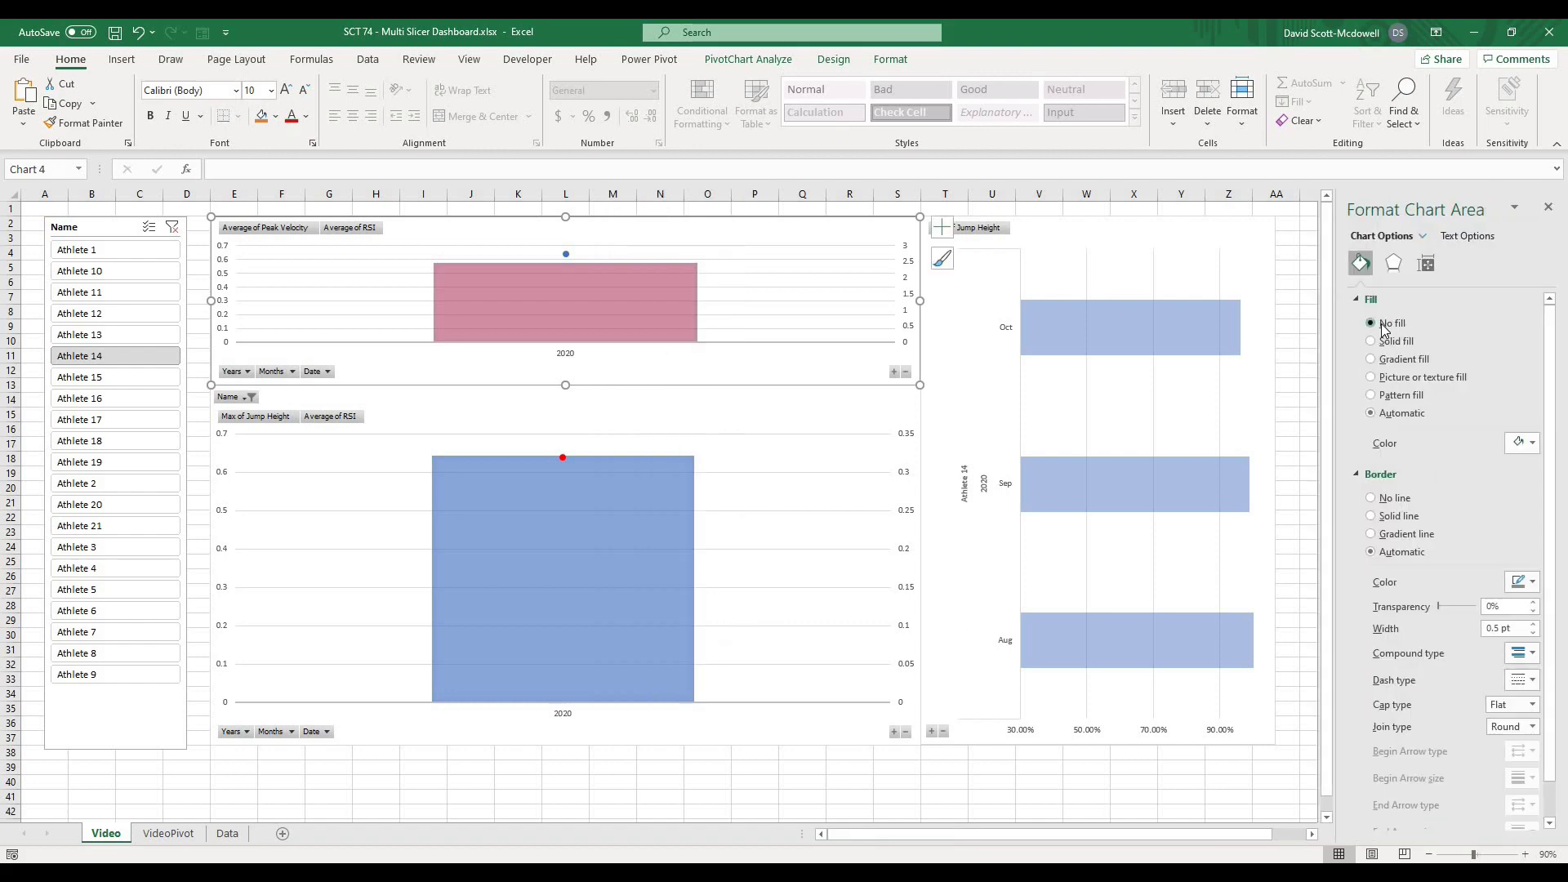
pyautogui.click(1372, 324)
pyautogui.click(750, 309)
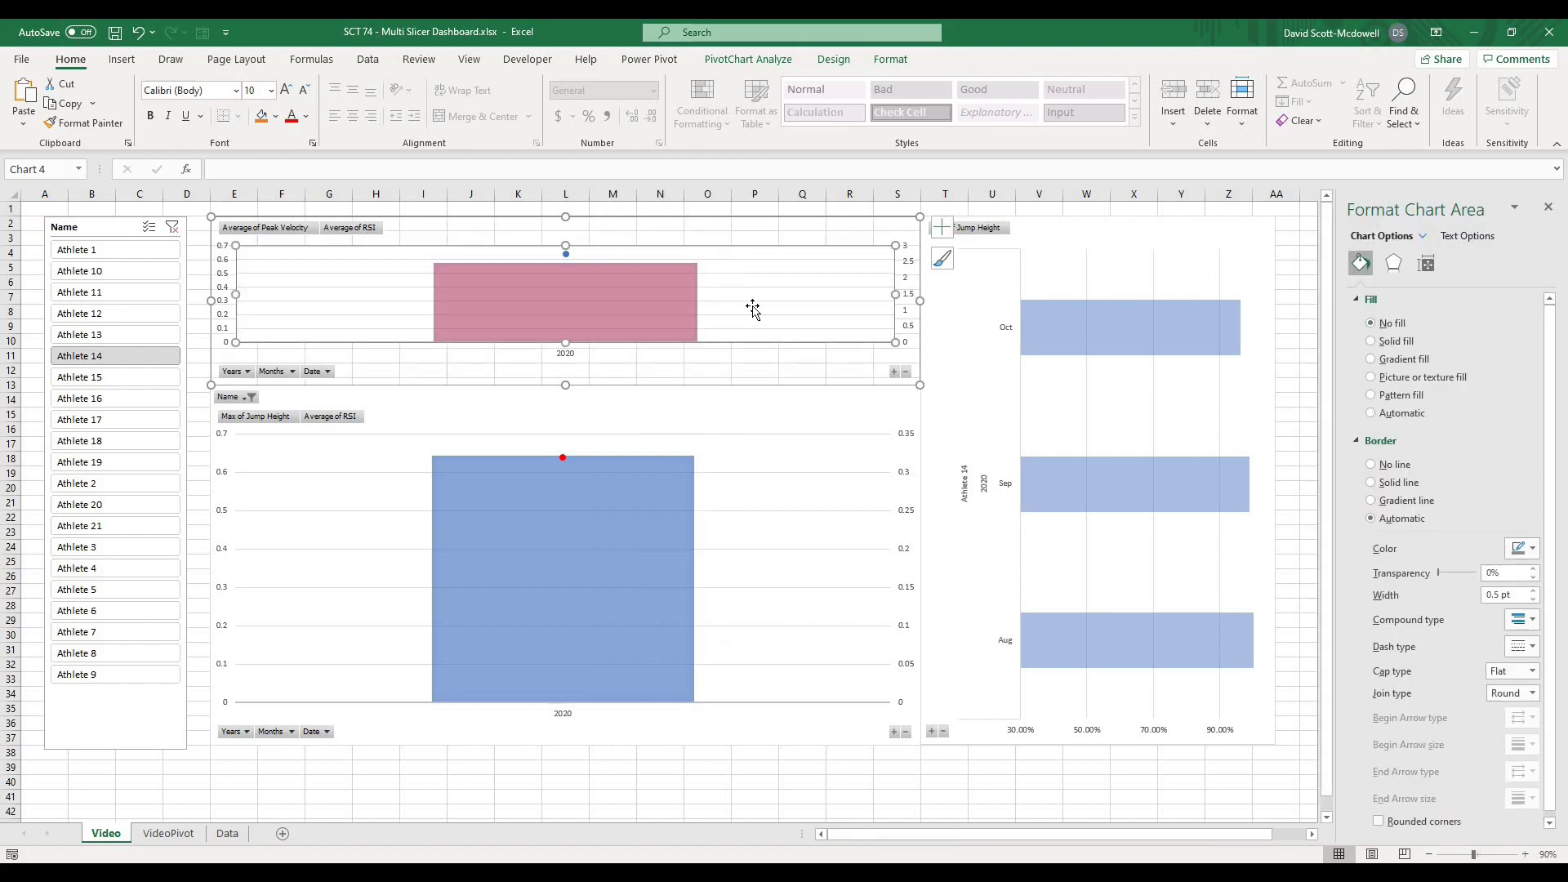
pyautogui.click(1390, 325)
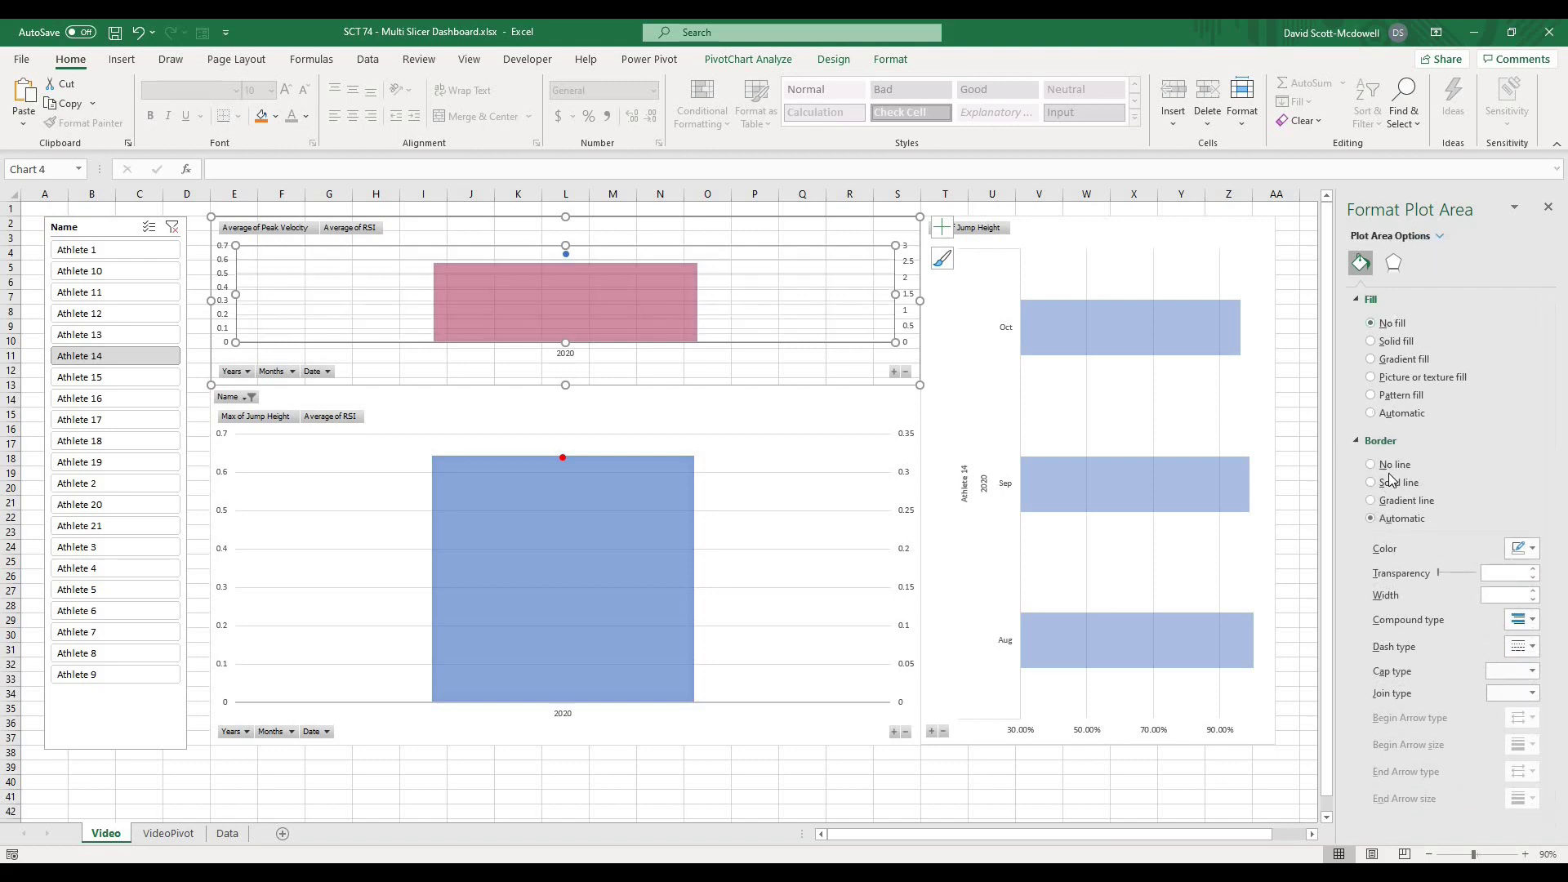
pyautogui.click(832, 374)
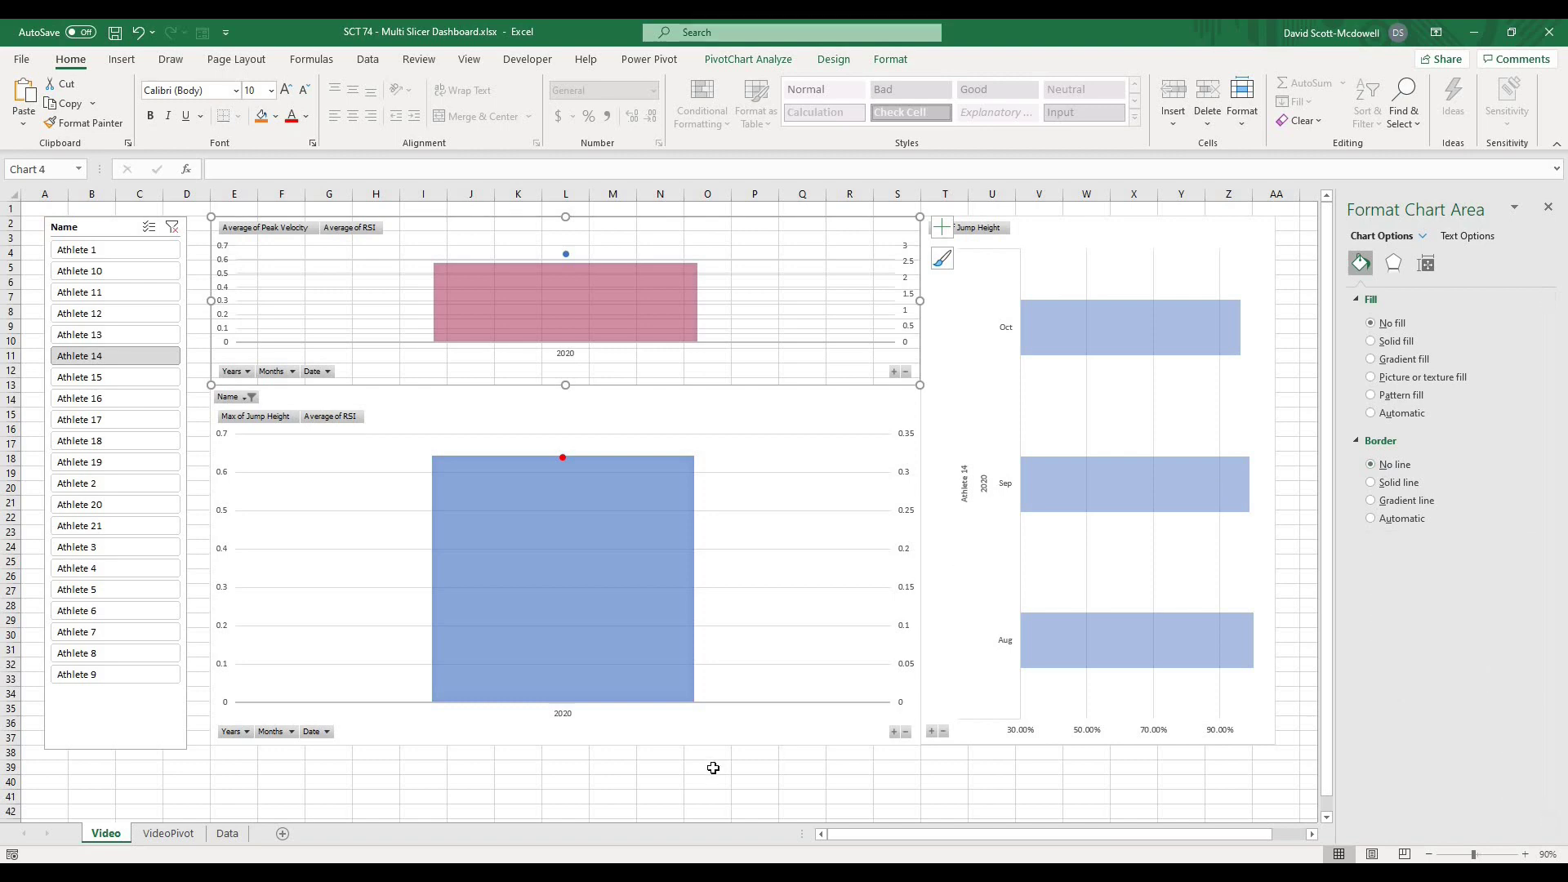
pyautogui.click(710, 765)
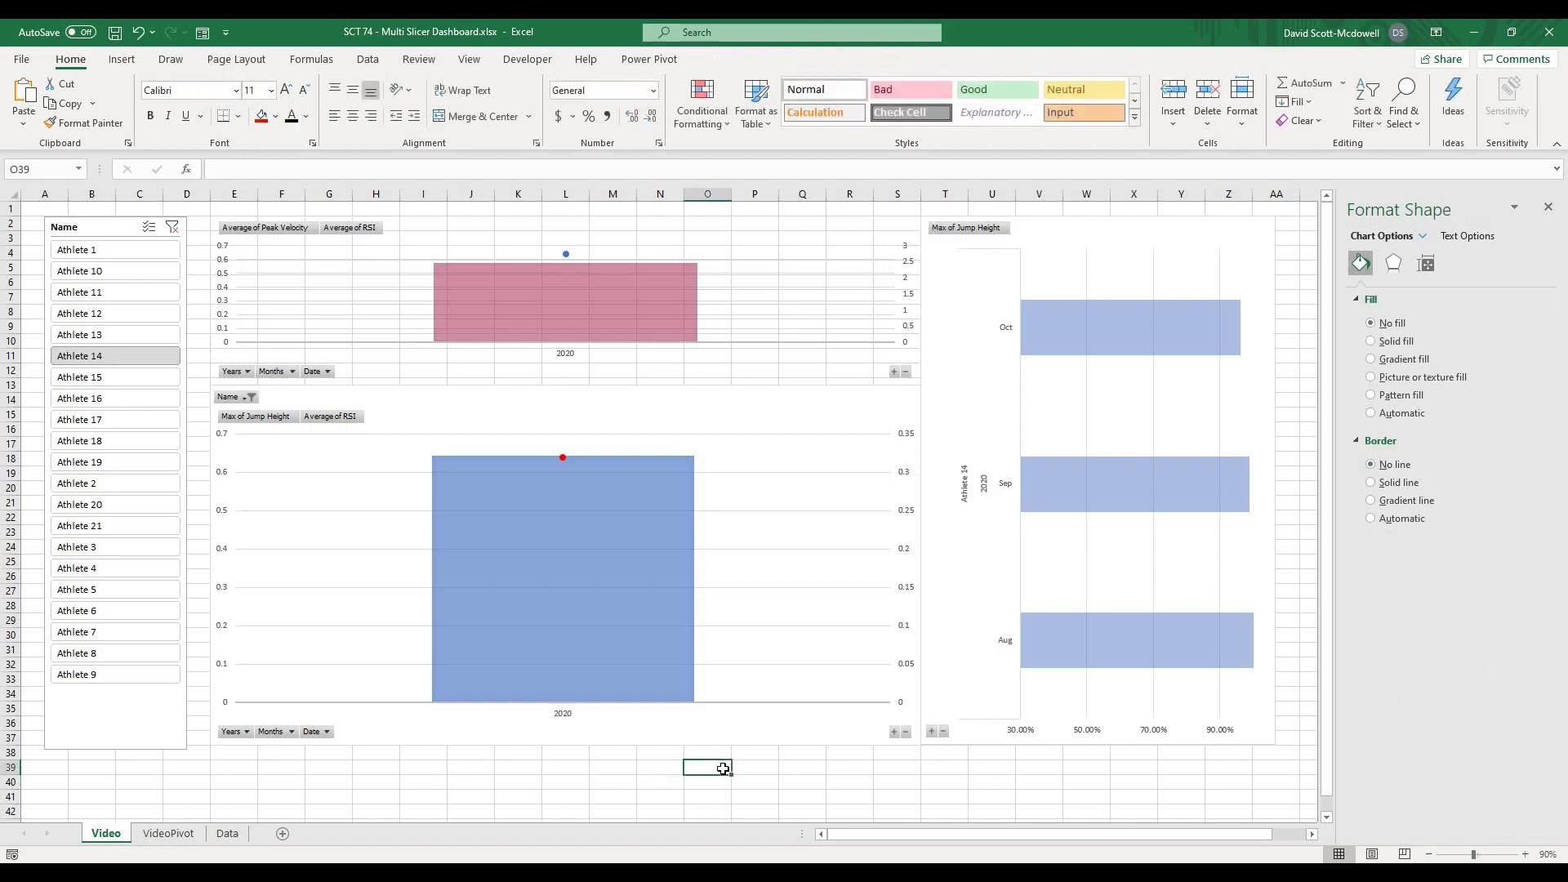
# Set the chart area and plot area of the Max of Jump Height combo chart to no fill and no border line.
pyautogui.click(717, 418)
pyautogui.click(1392, 324)
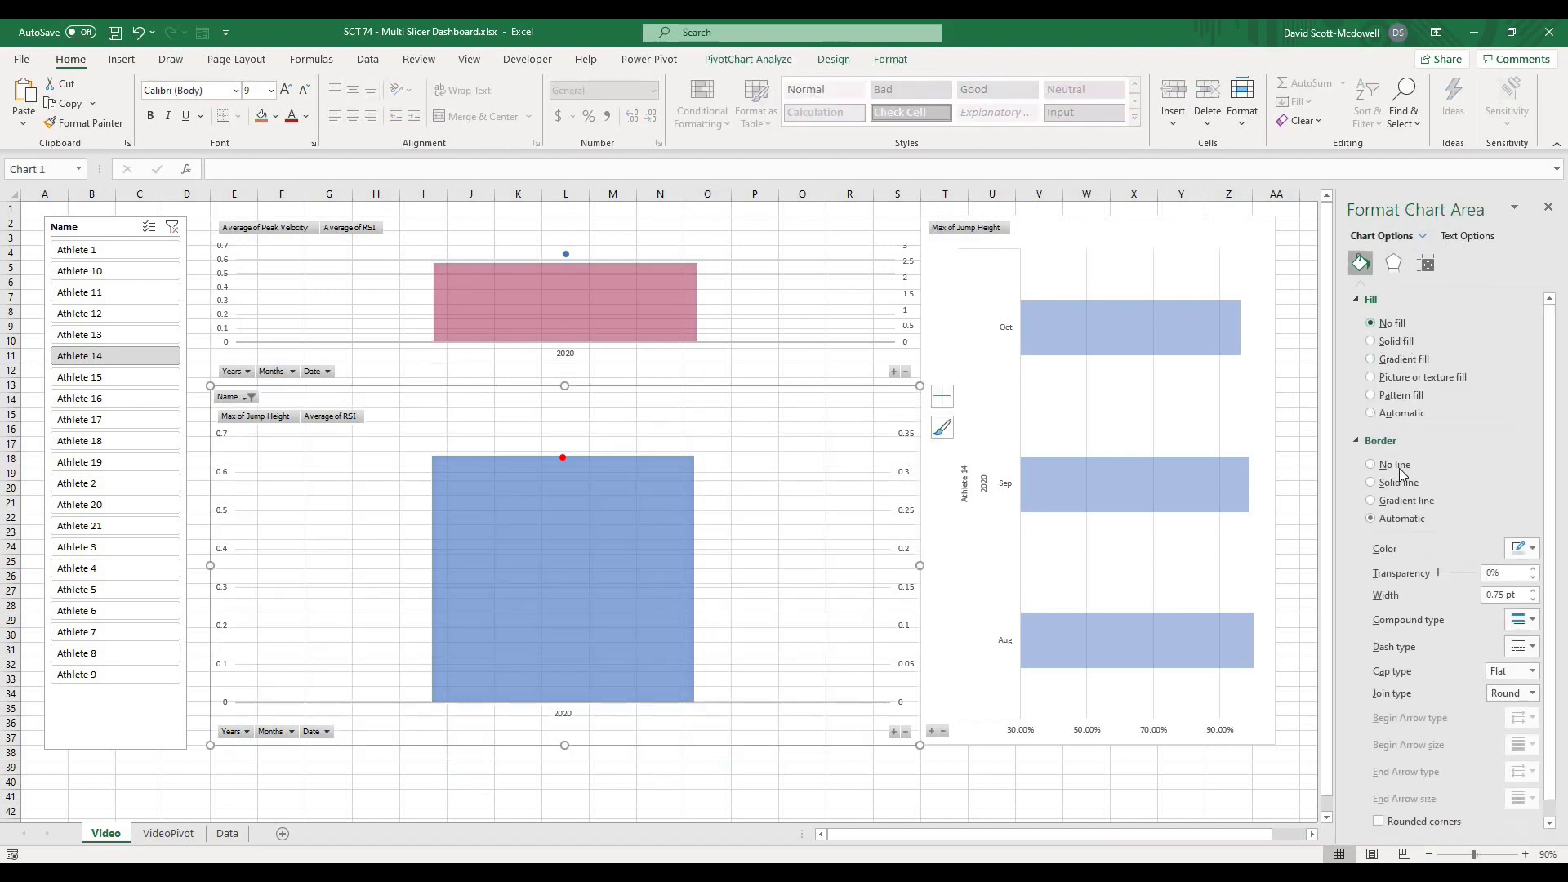
pyautogui.click(1398, 467)
pyautogui.click(773, 480)
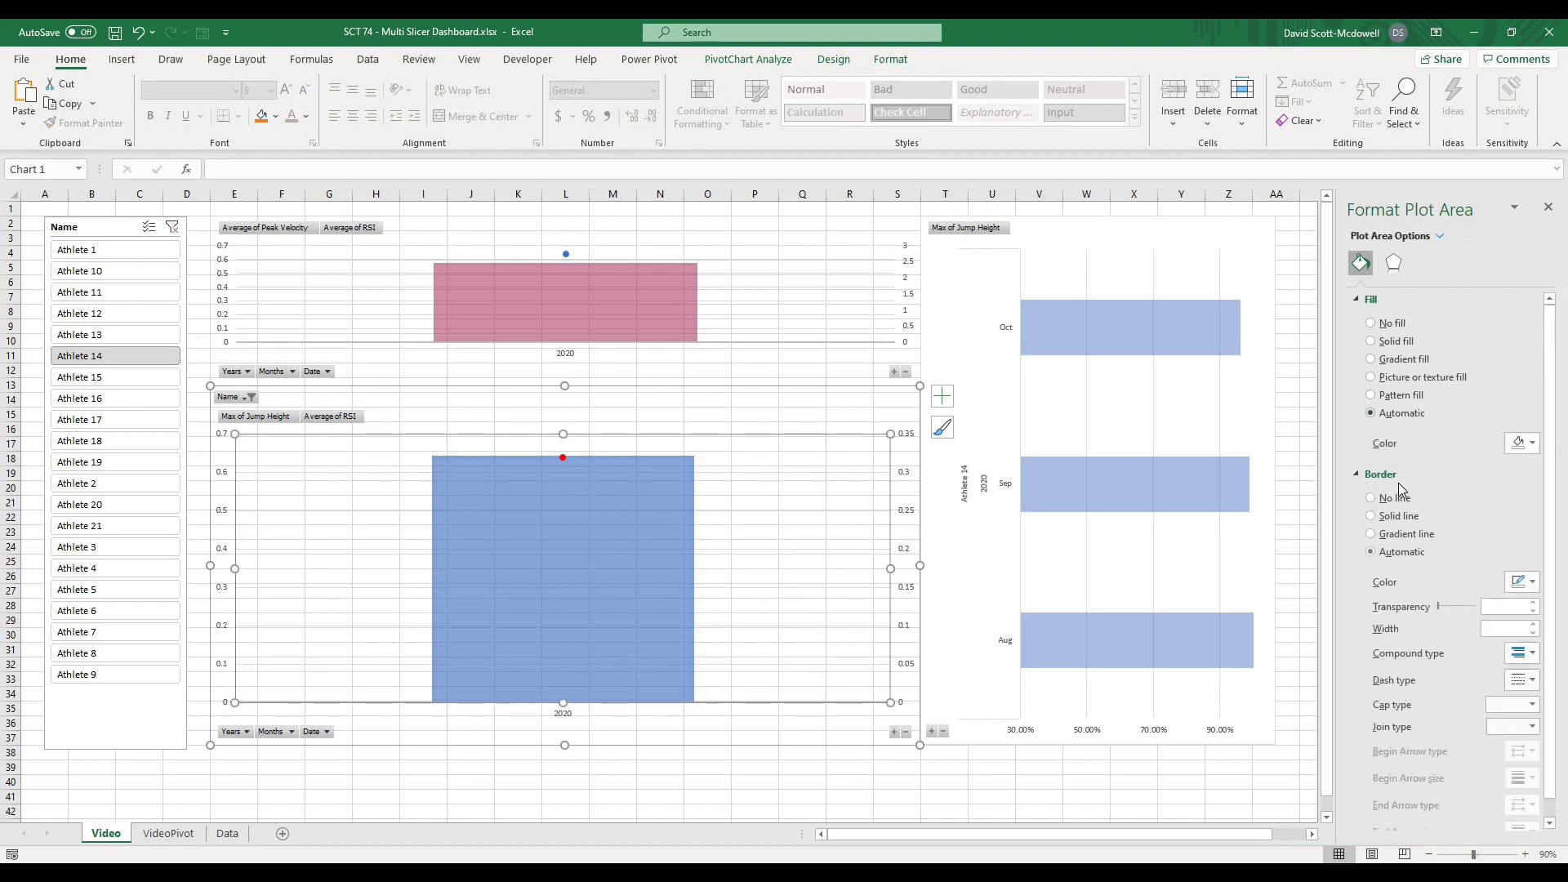
pyautogui.click(1397, 512)
pyautogui.click(1372, 326)
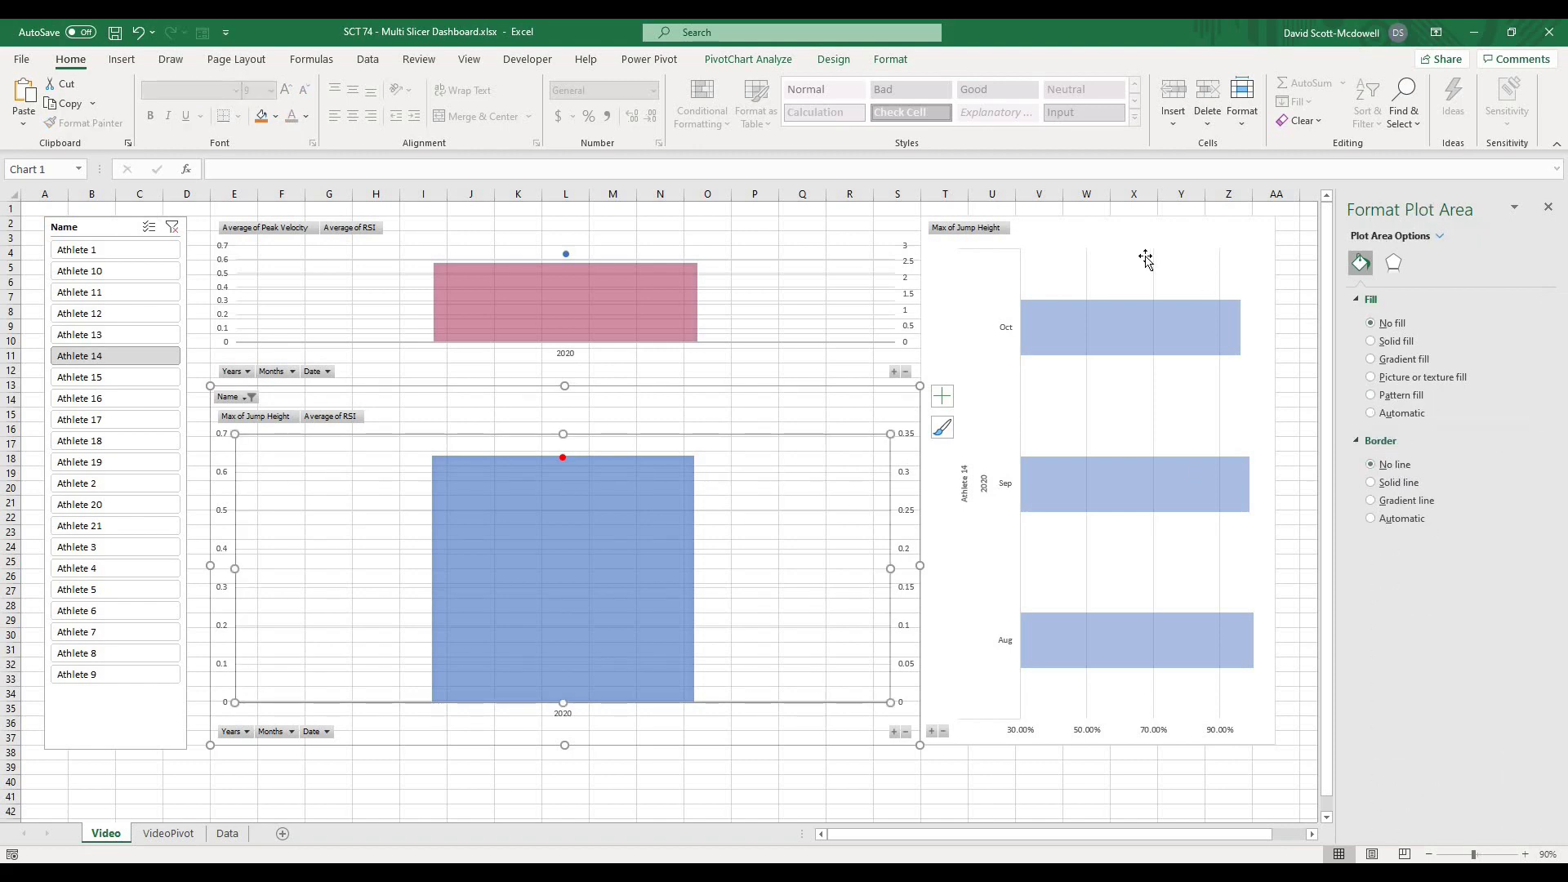
# Set the chart area and plot area of the bar PivotChart to no fill and no border line.
pyautogui.click(1113, 238)
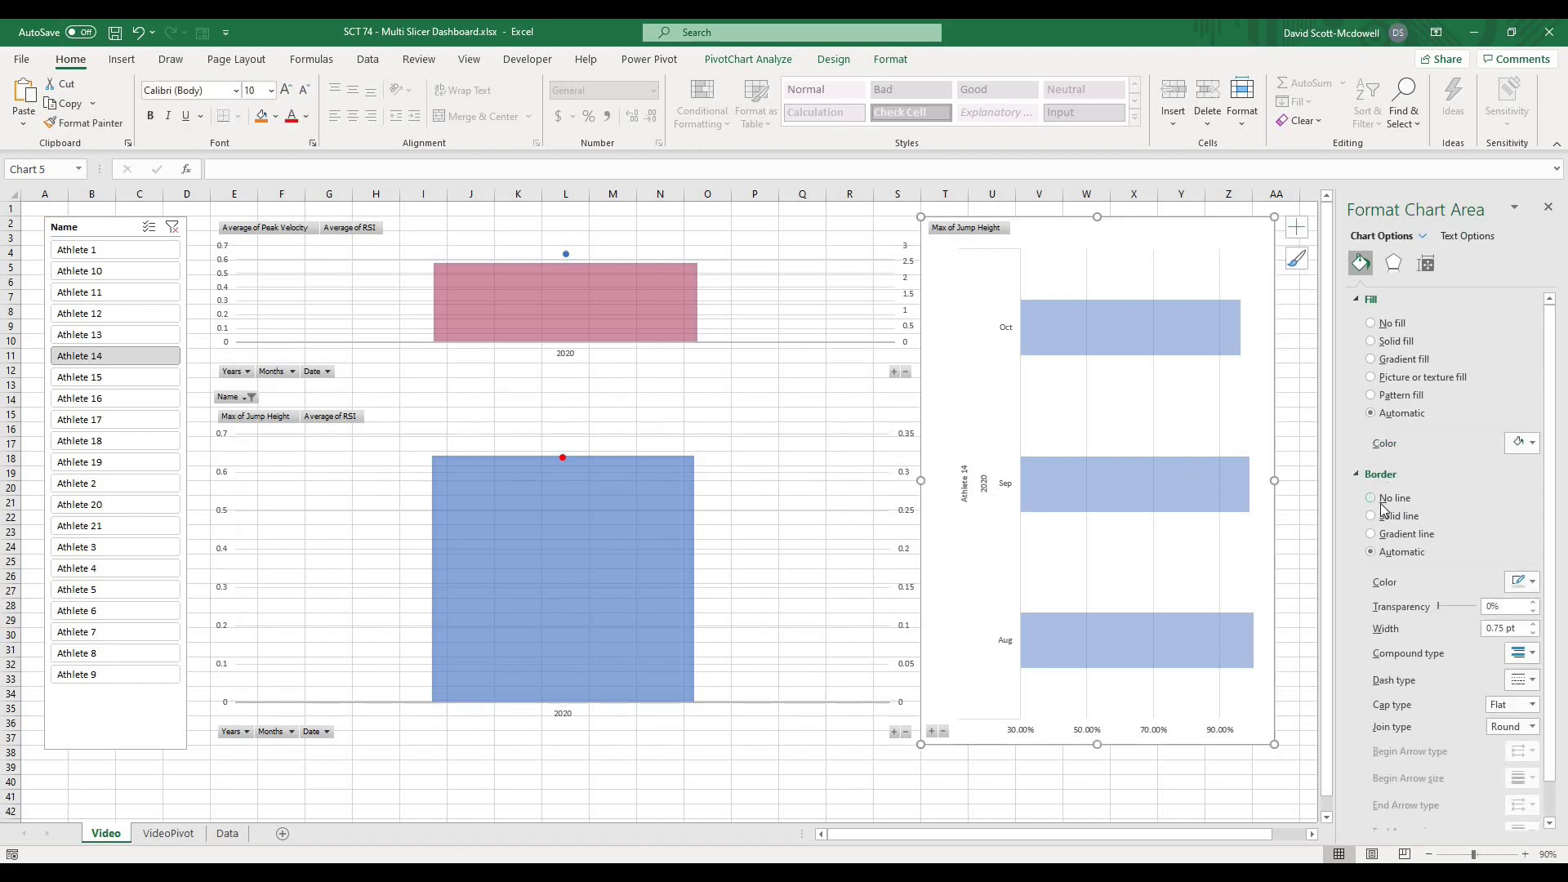
pyautogui.click(1055, 412)
pyautogui.click(1394, 500)
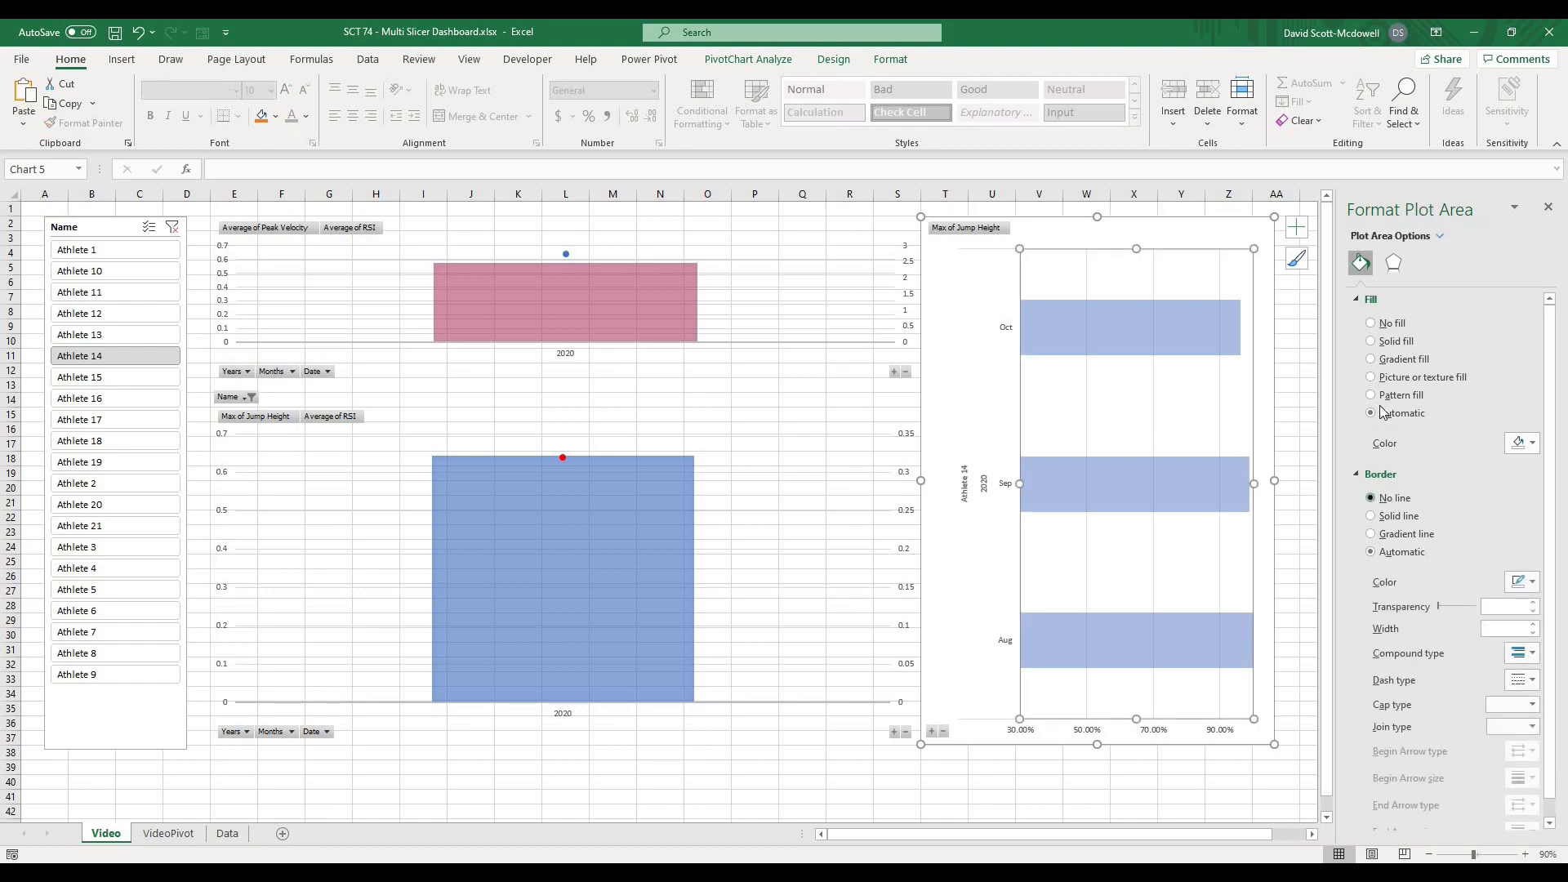
pyautogui.click(1391, 329)
pyautogui.click(1073, 793)
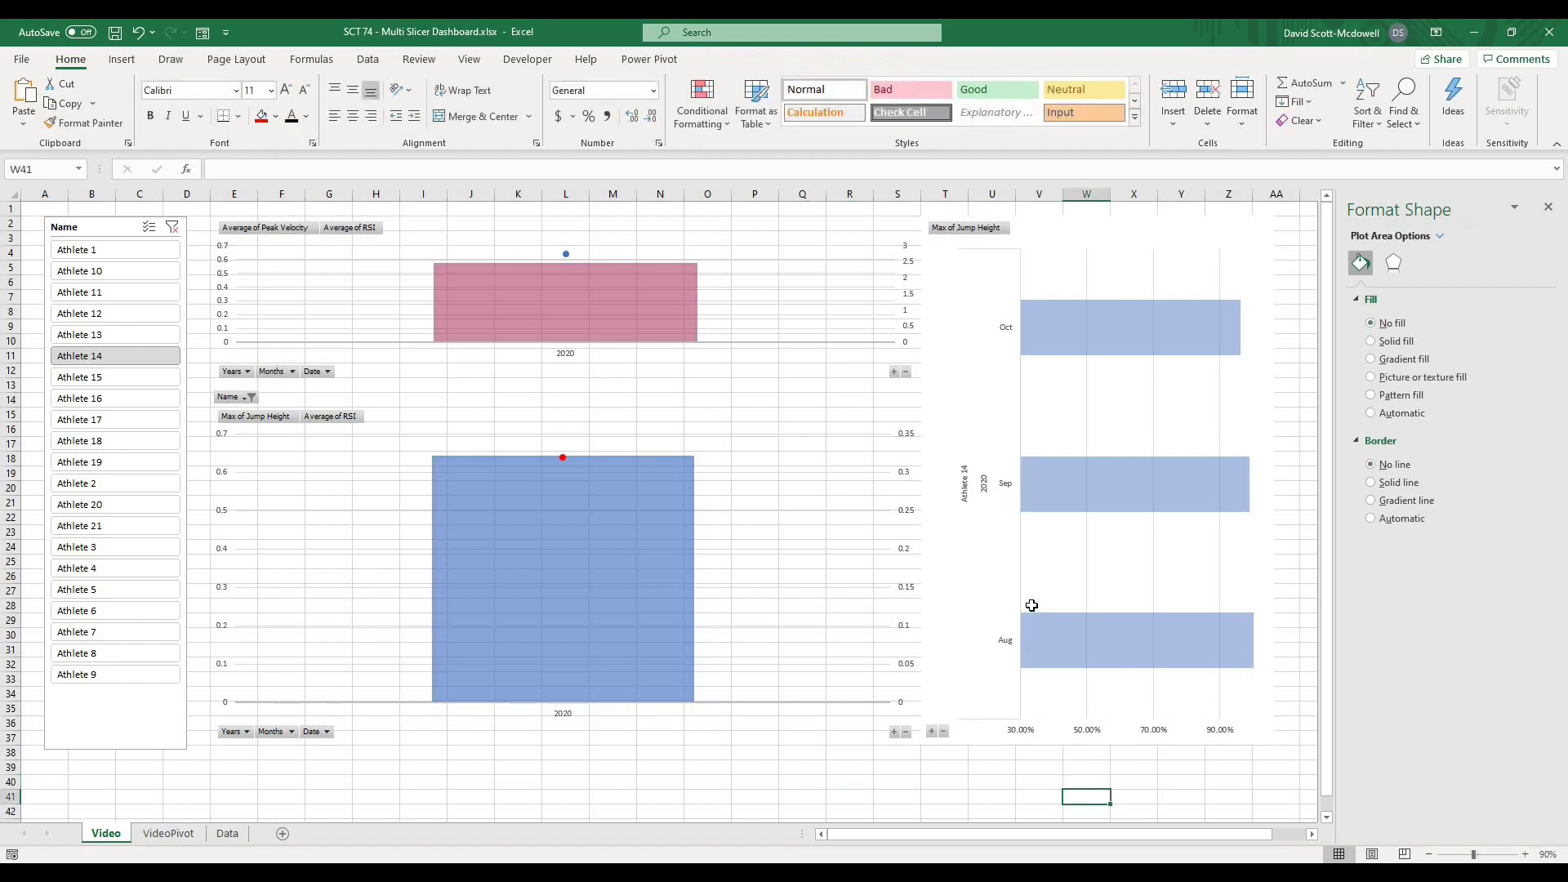
pyautogui.click(970, 571)
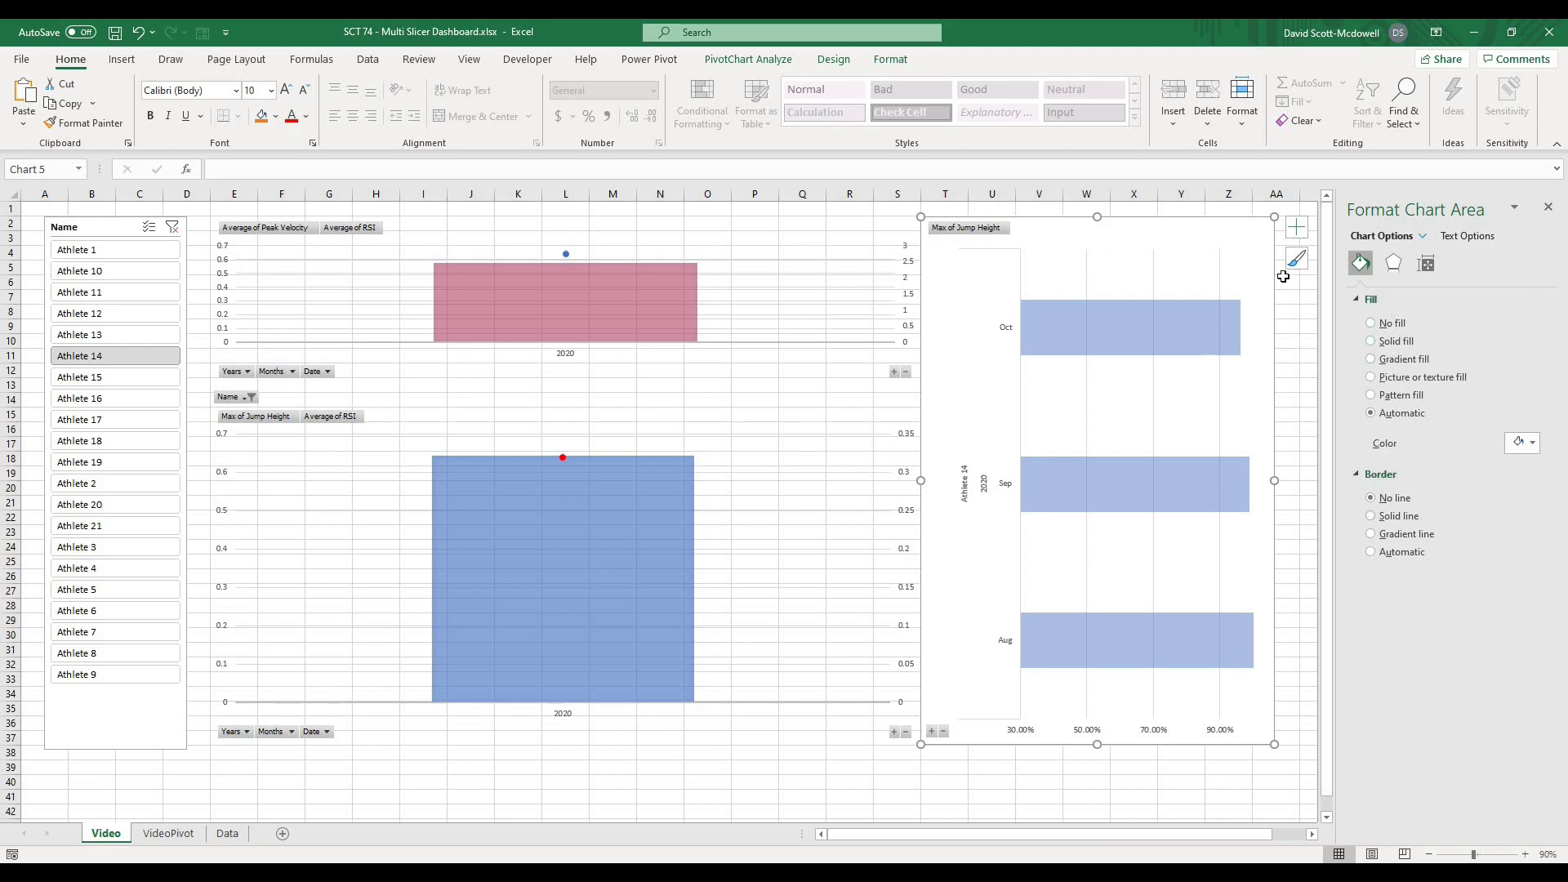
pyautogui.click(1388, 321)
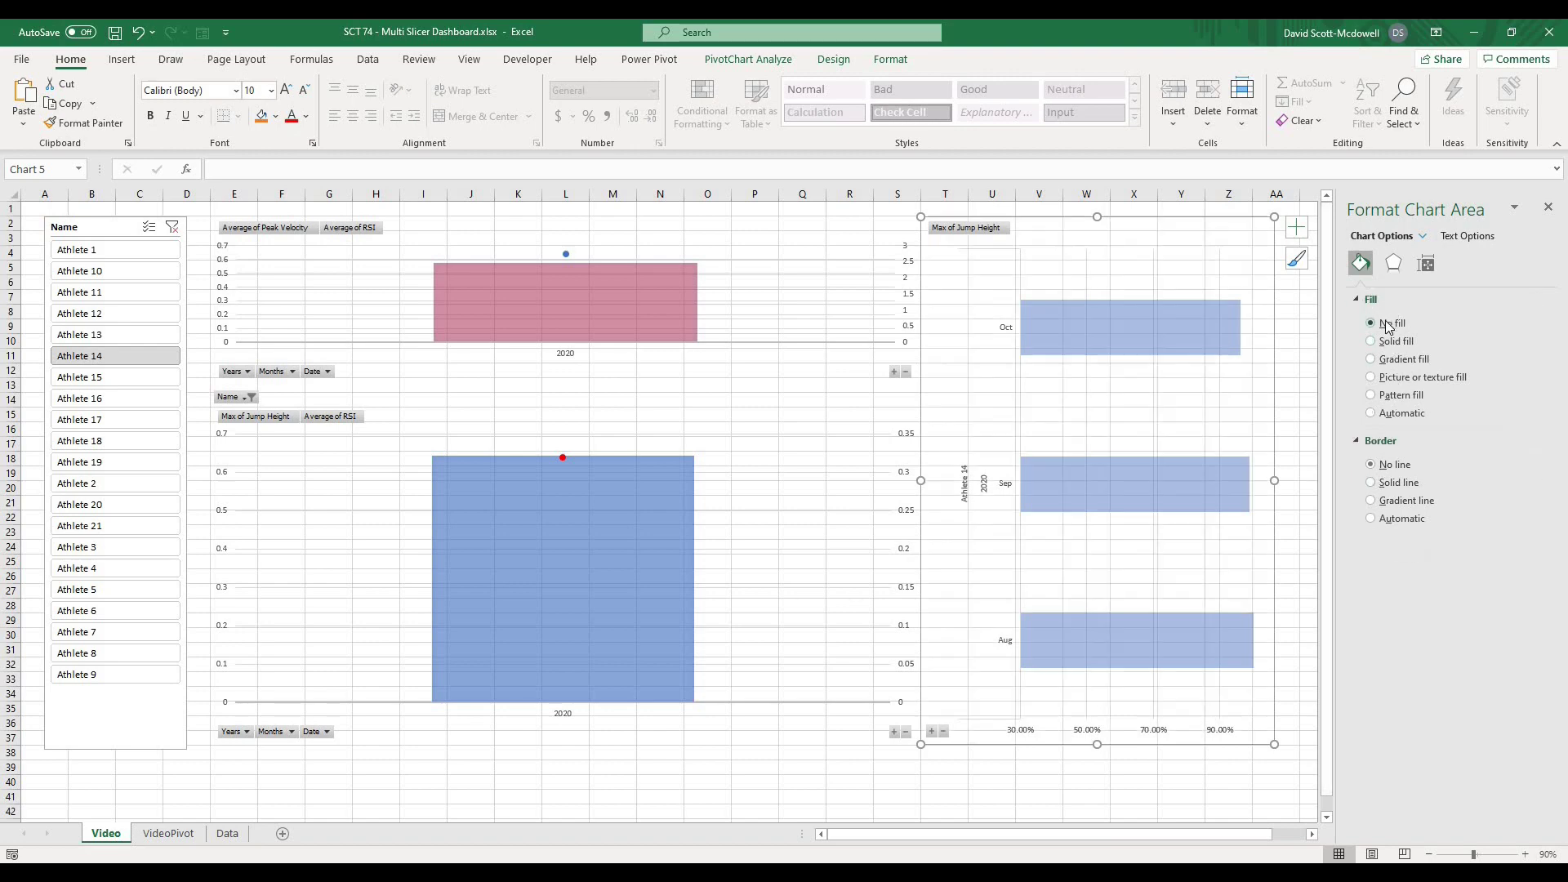
pyautogui.click(1005, 810)
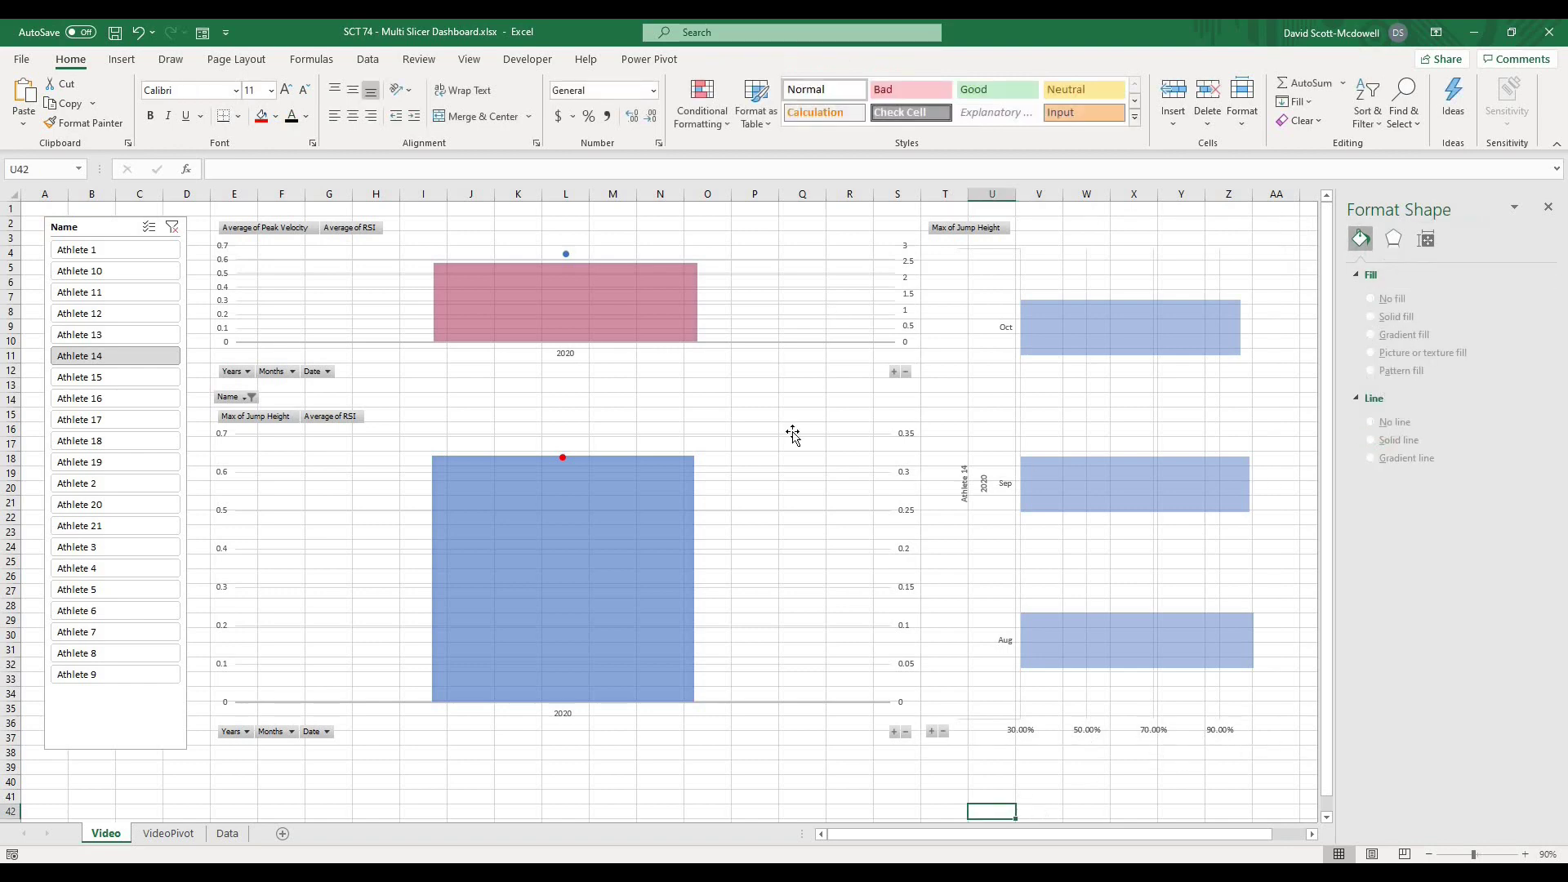
# Fill cells A1:AA42 behind the charts and slicer with a gray theme color.
pyautogui.moveTo(42, 208)
pyautogui.mouseDown()
pyautogui.moveTo(77, 683)
pyautogui.moveTo(150, 801)
pyautogui.moveTo(1253, 789)
pyautogui.moveTo(1291, 809)
pyautogui.mouseUp()
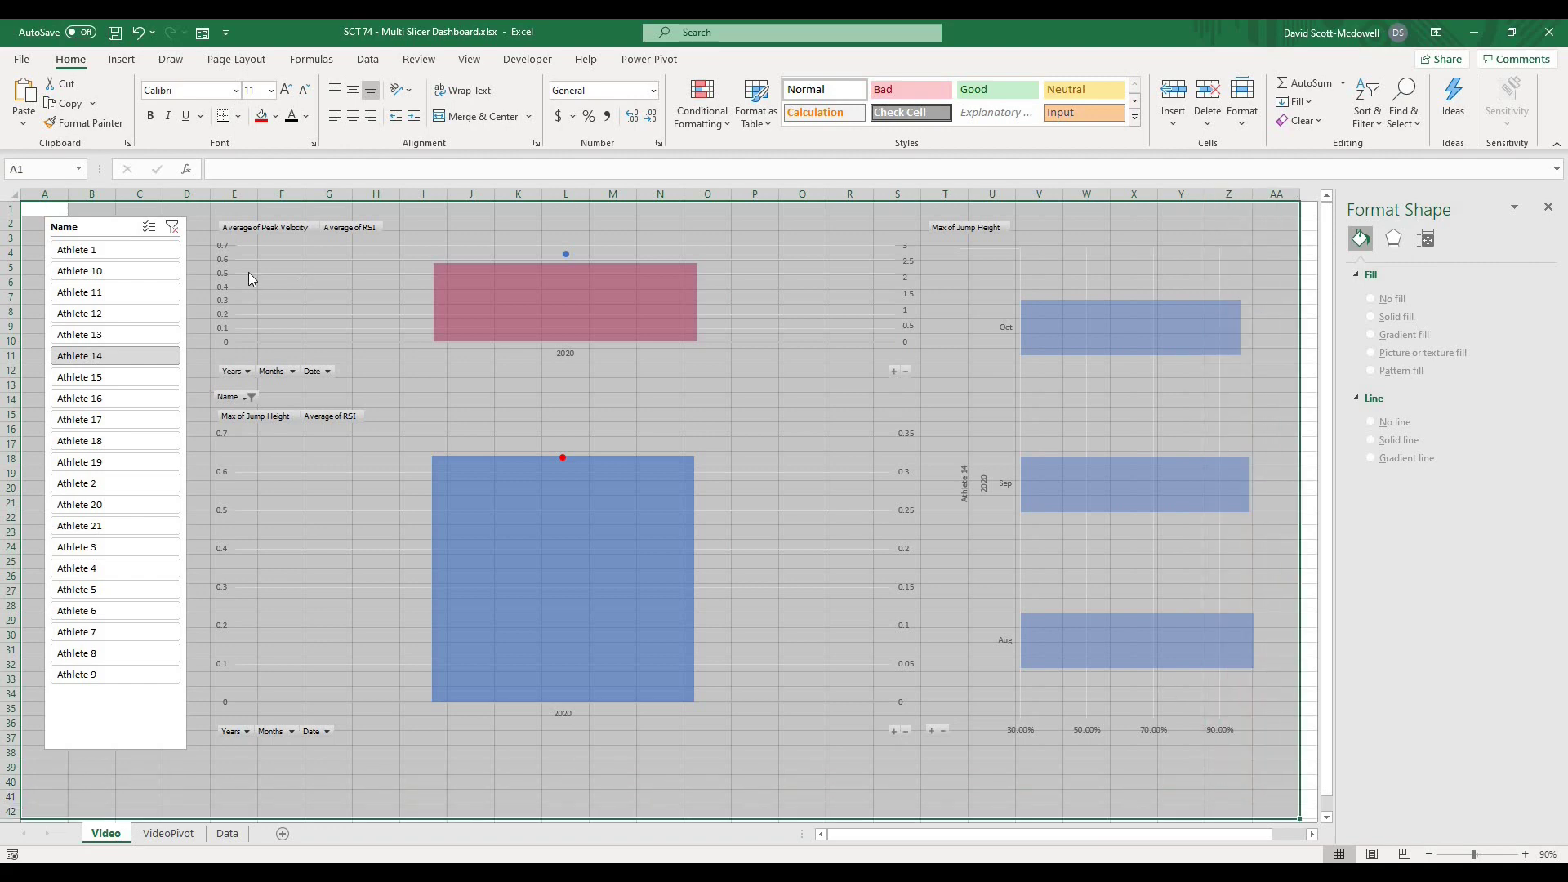
pyautogui.click(276, 116)
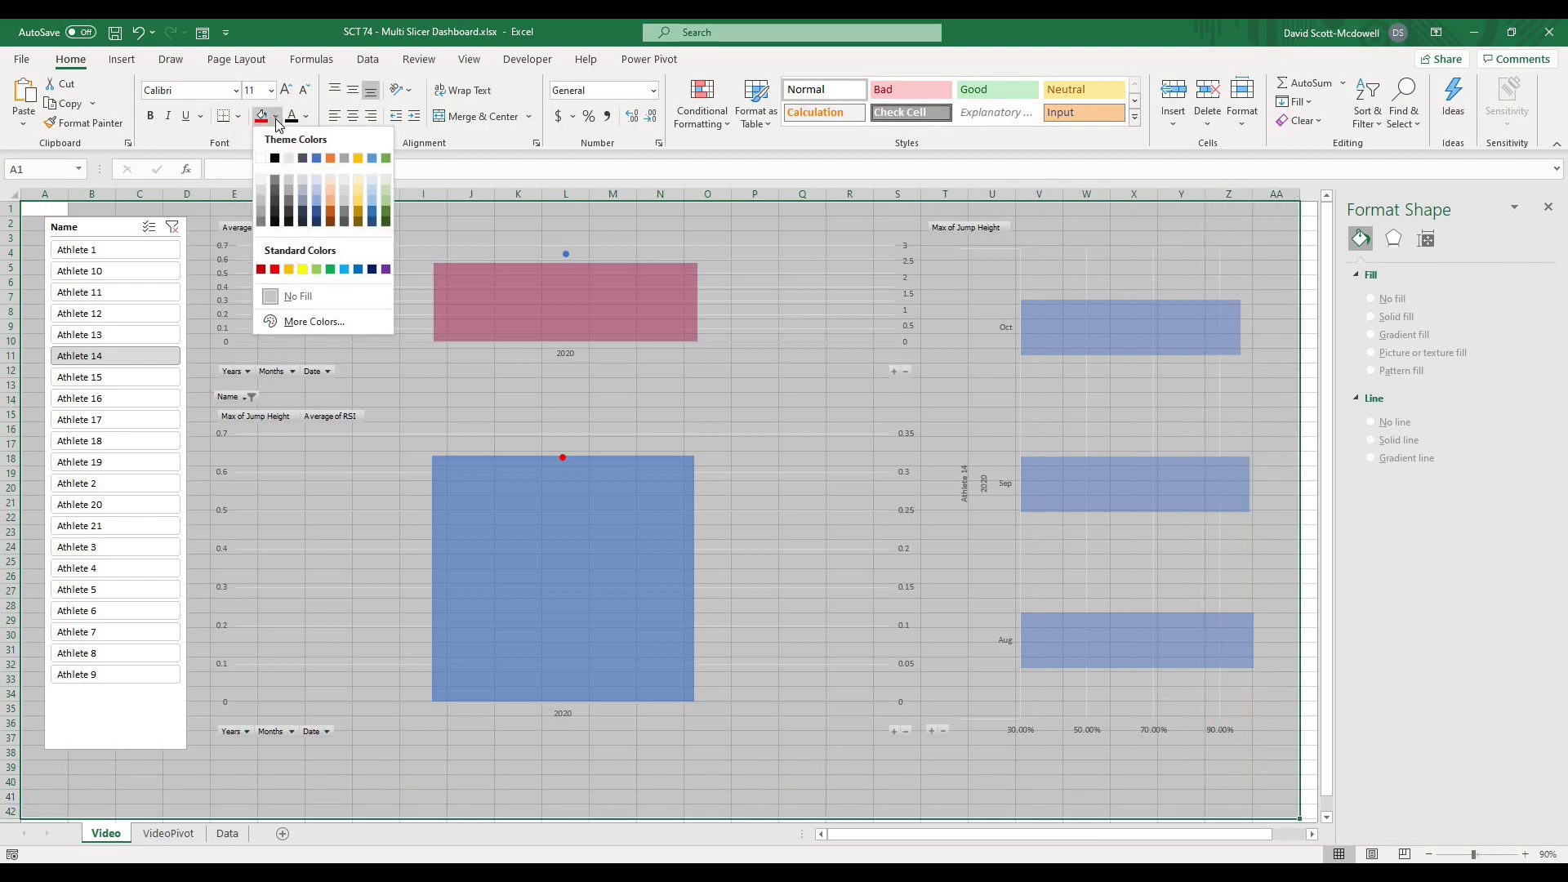
pyautogui.click(261, 213)
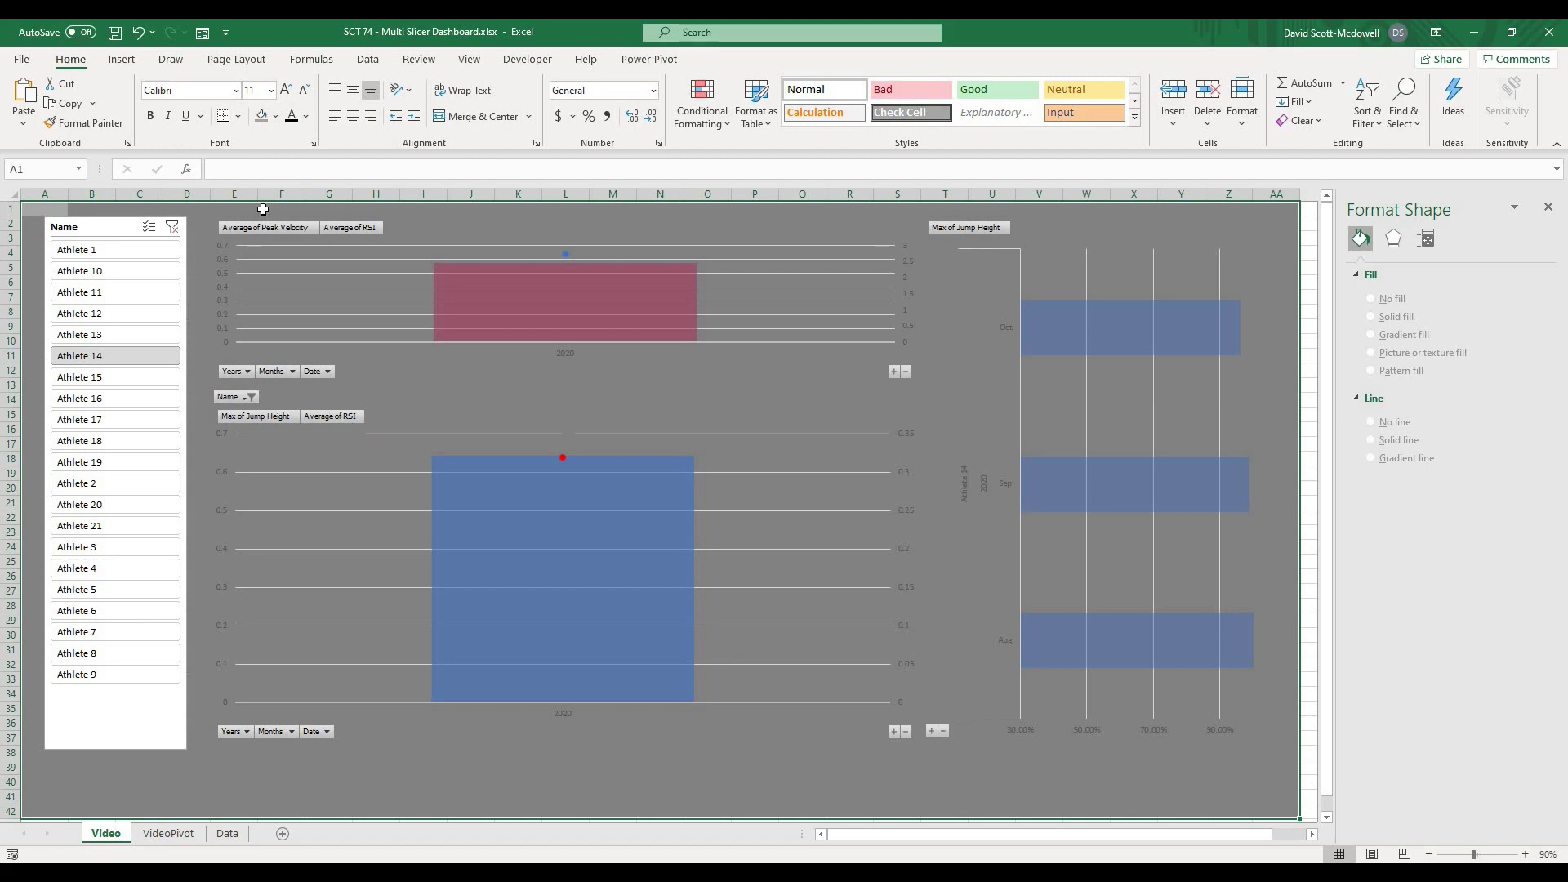
pyautogui.click(345, 780)
# Test the Name slicer against the gray background with Athlete 17 and Athlete 18.
pyautogui.click(126, 719)
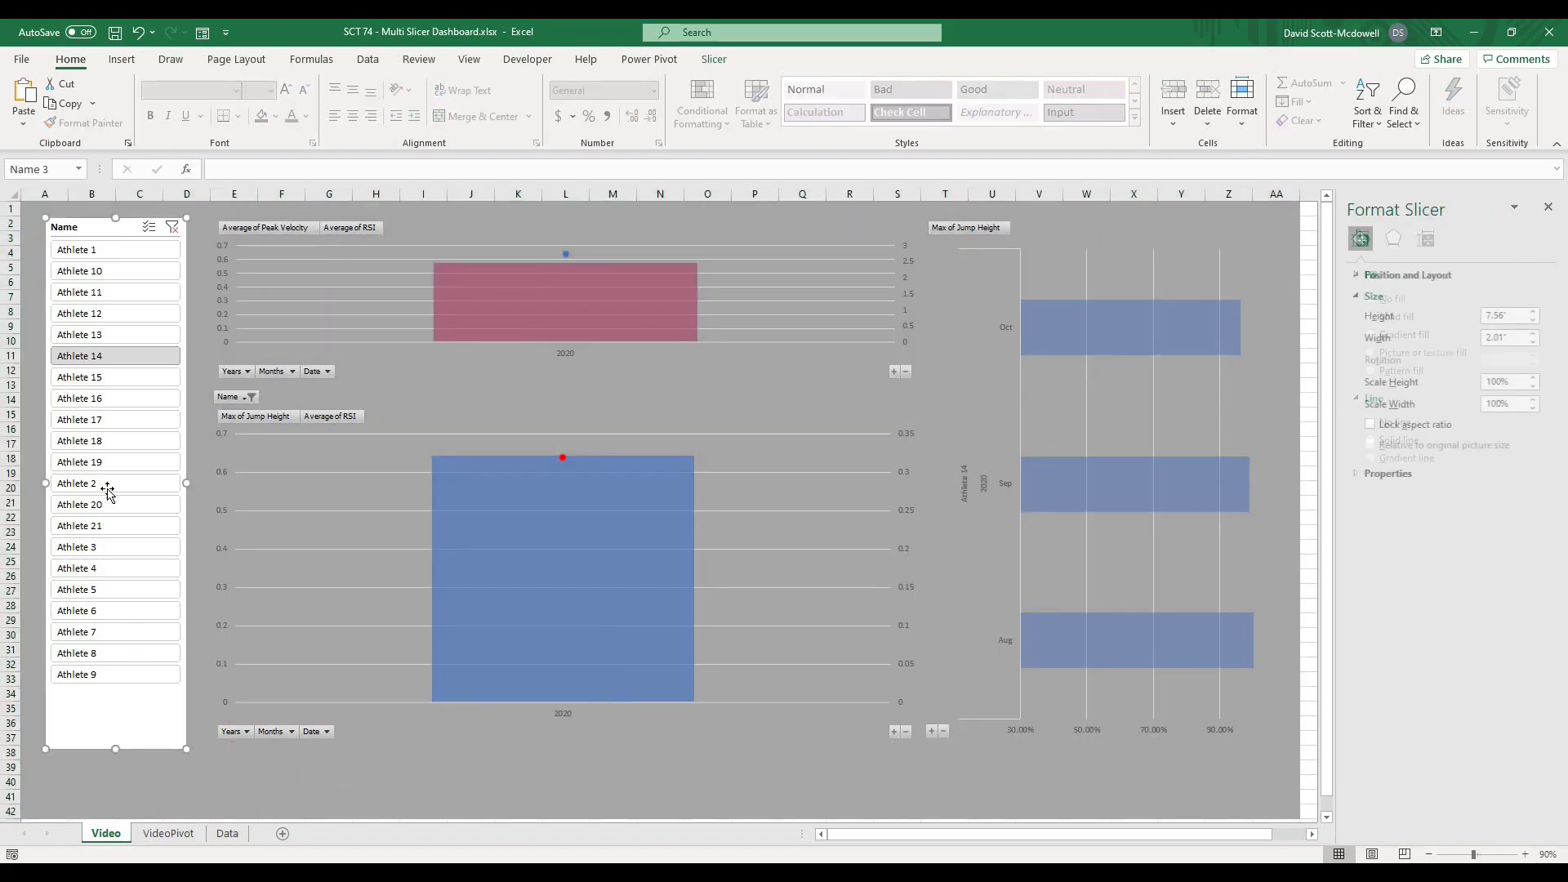
pyautogui.click(109, 421)
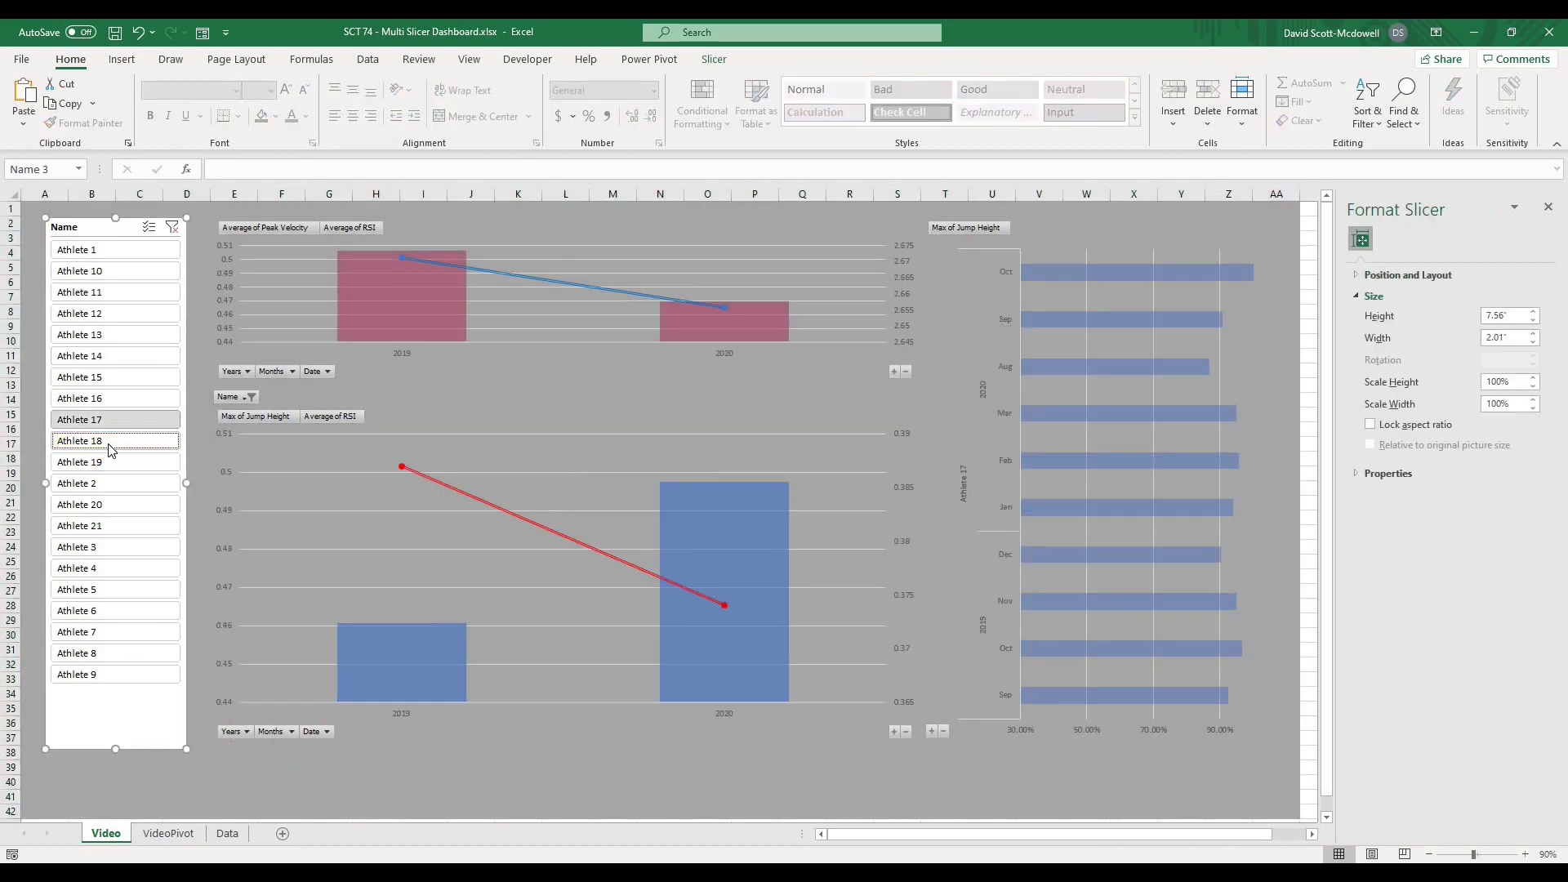
pyautogui.click(111, 445)
pyautogui.click(688, 727)
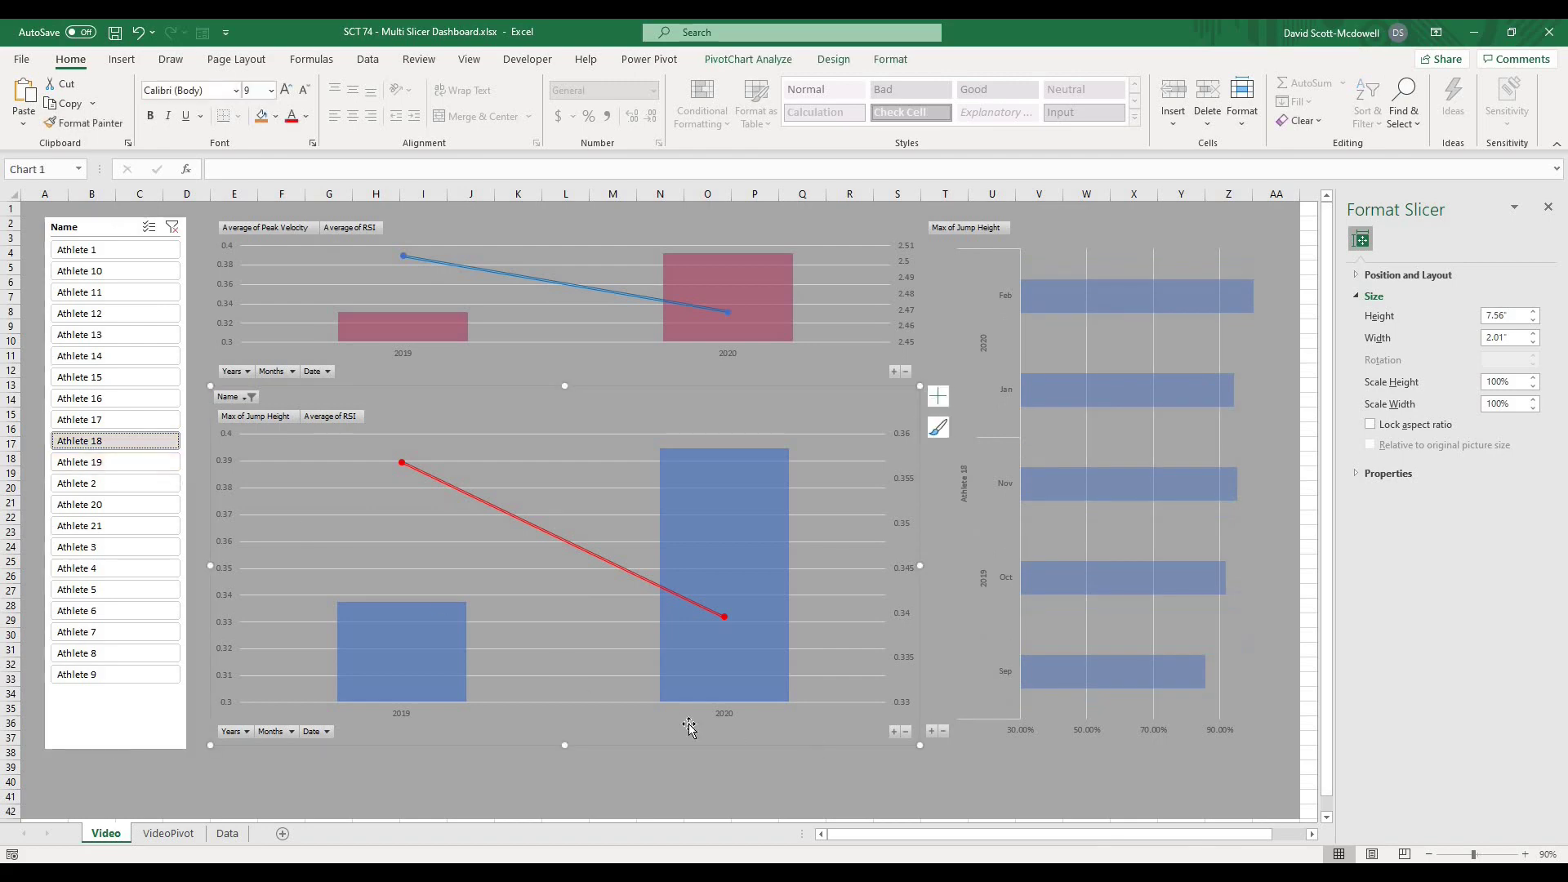
pyautogui.click(708, 782)
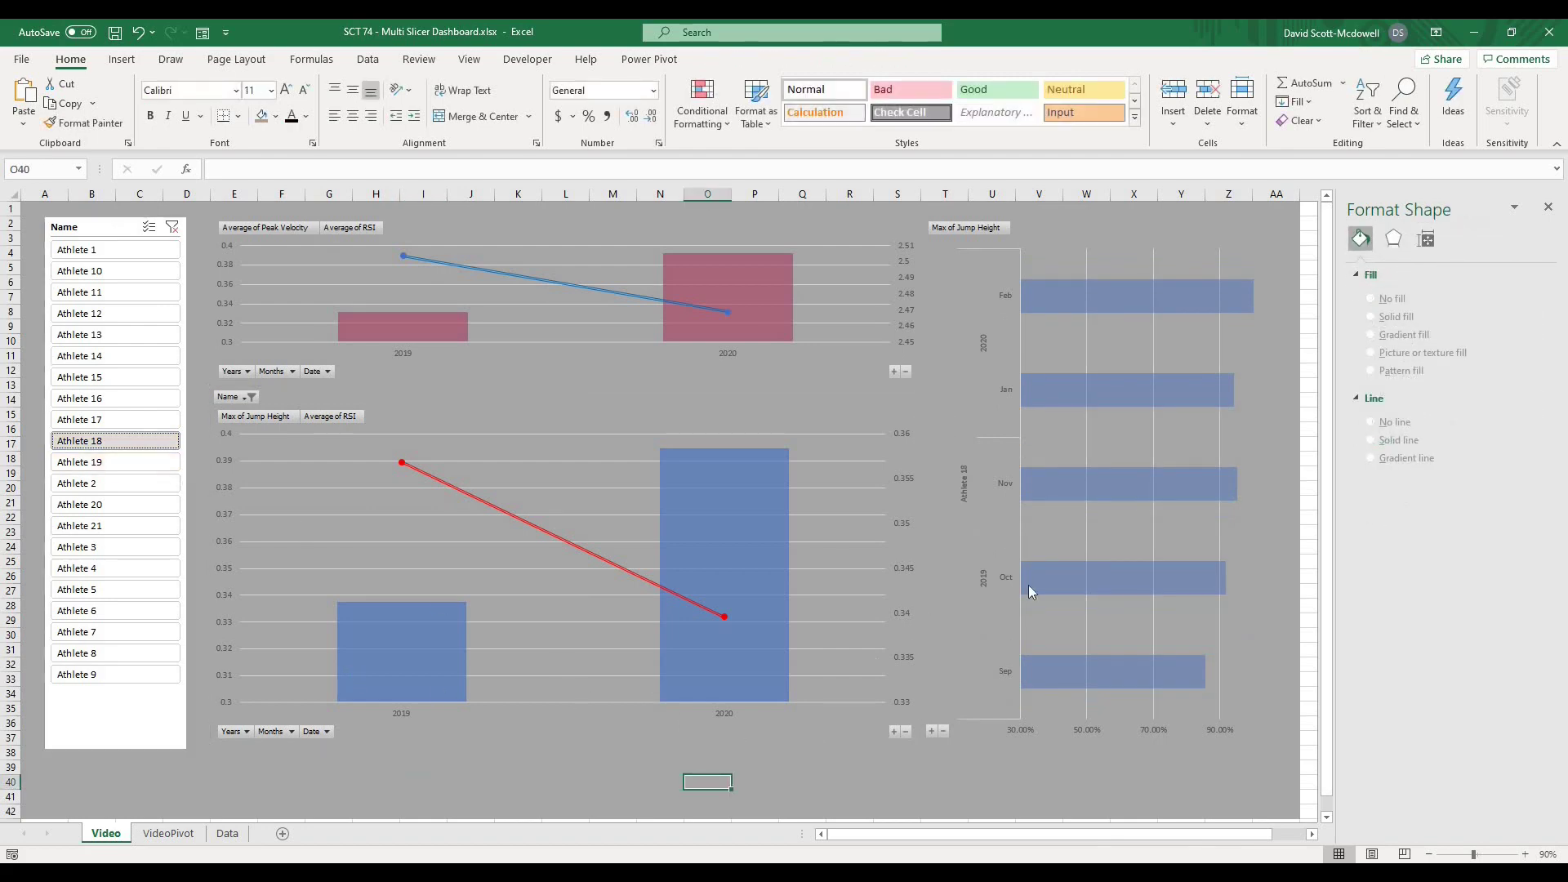
# Close the formatting pane and hide the headings, gridlines and formula bar on the Video sheet.
pyautogui.click(1548, 206)
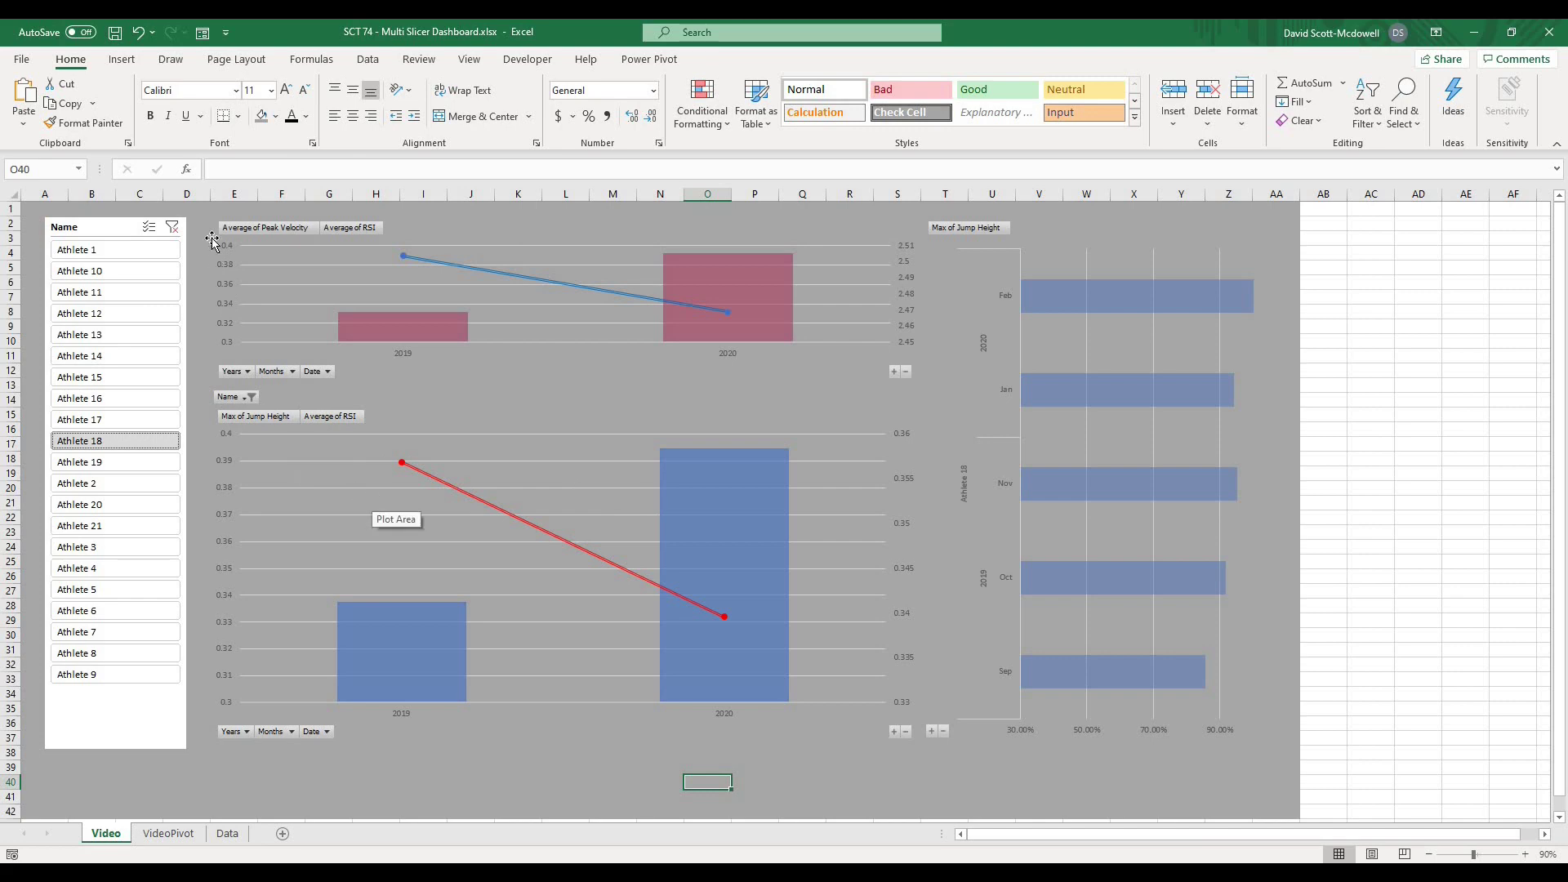
pyautogui.click(471, 62)
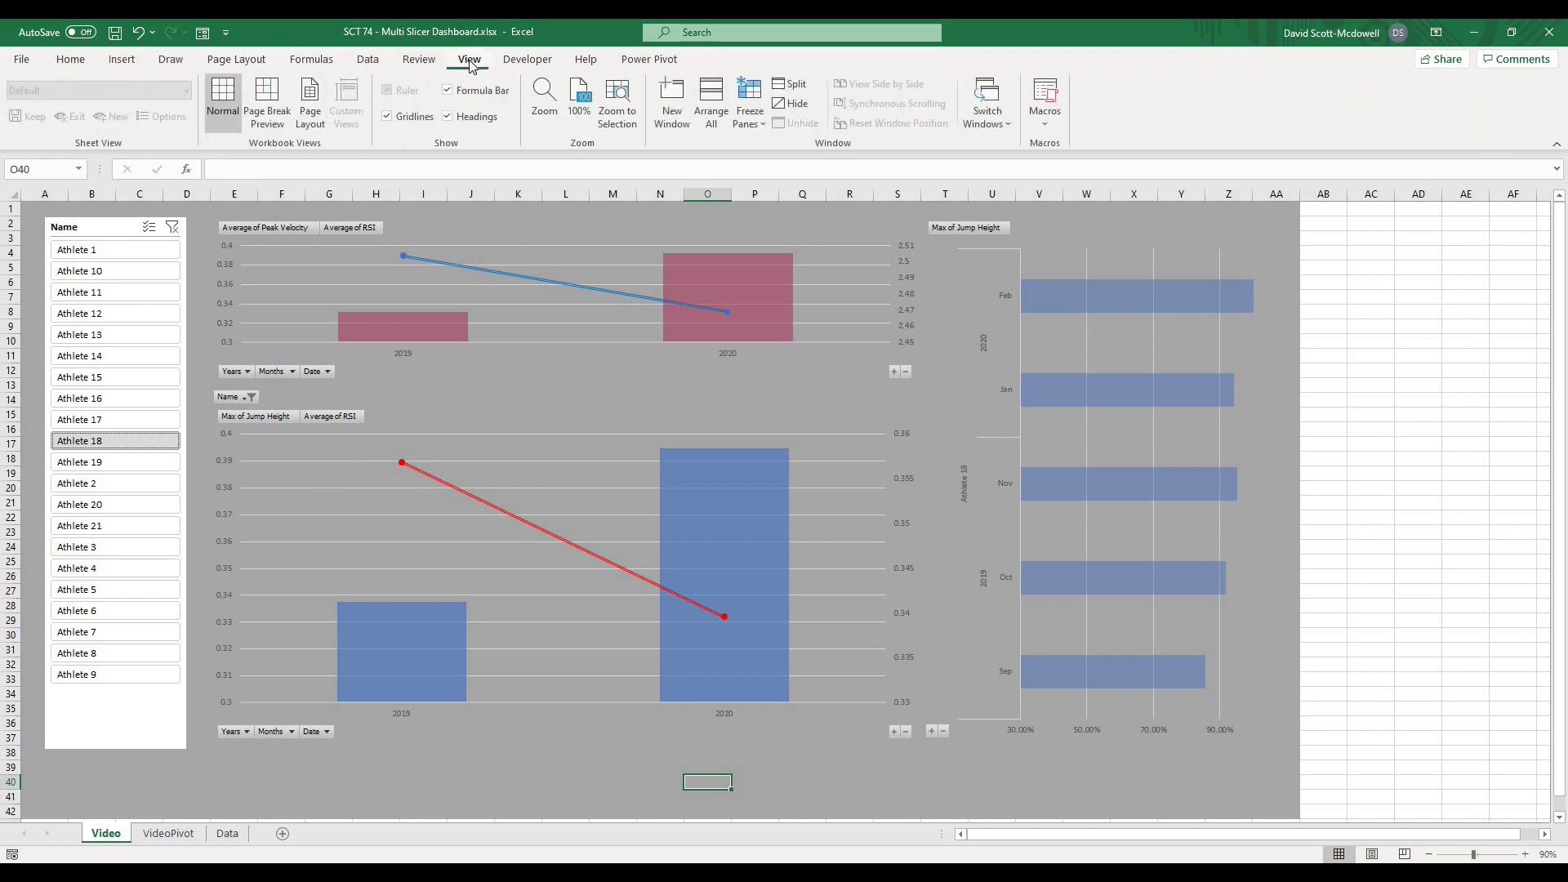
pyautogui.click(465, 119)
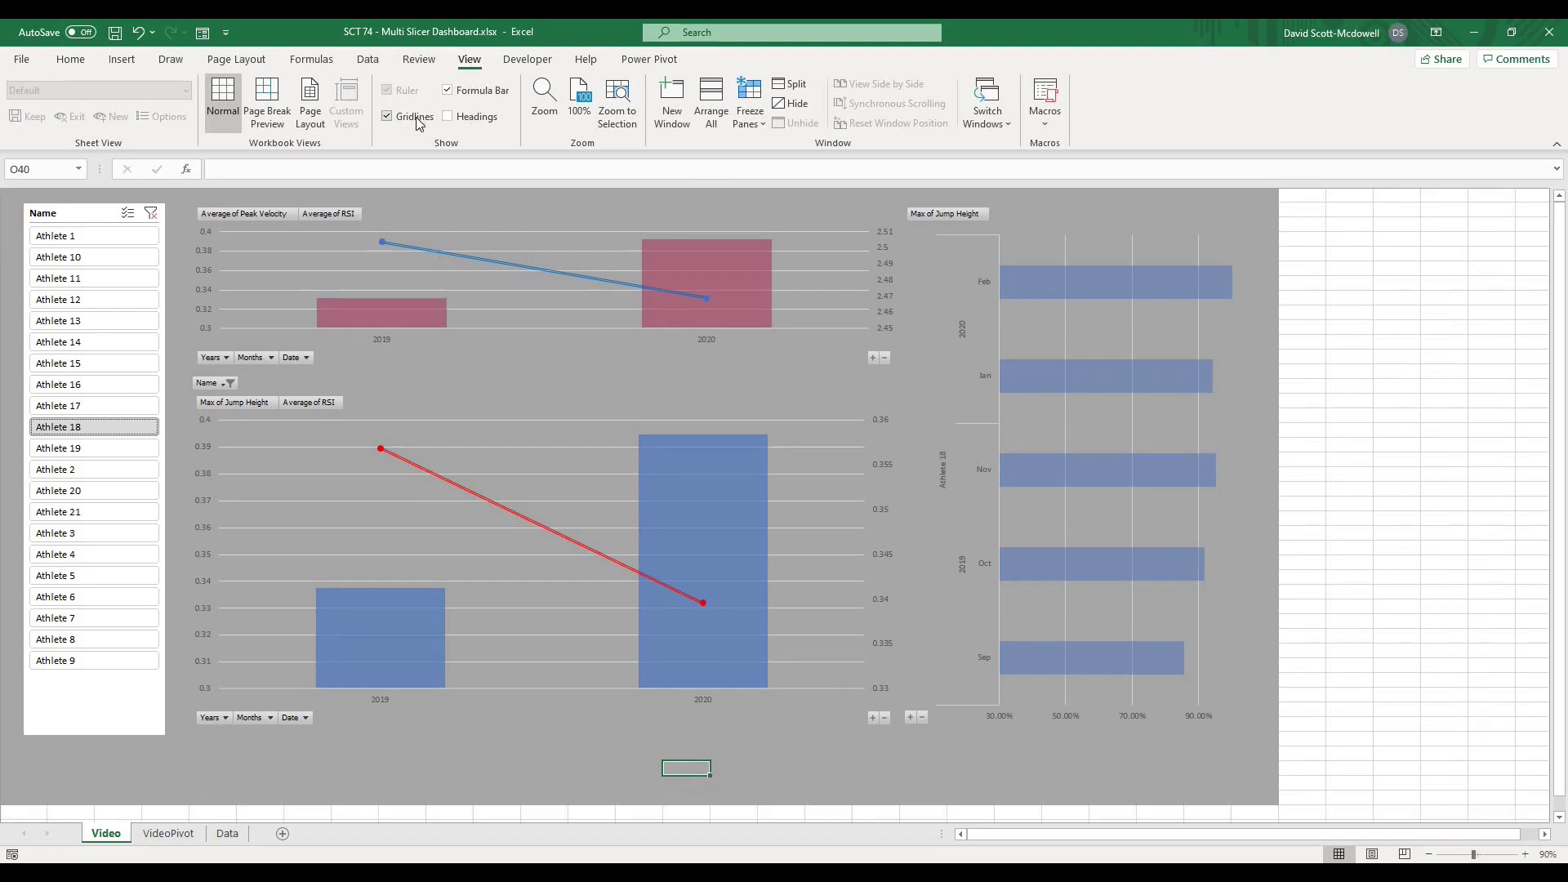
pyautogui.click(418, 120)
pyautogui.click(479, 91)
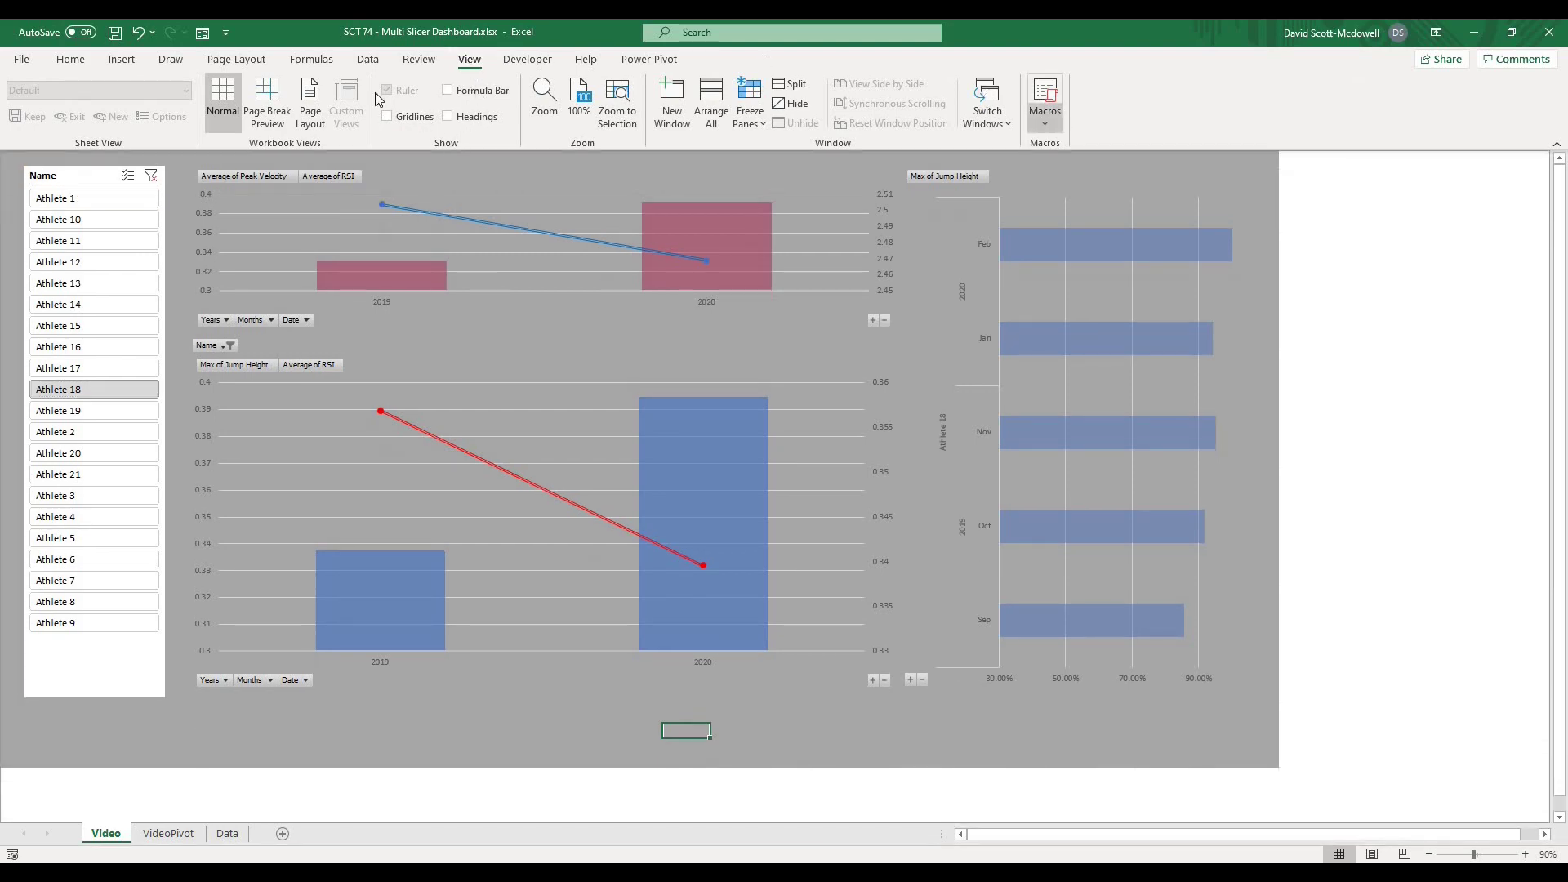
# Collapse the ribbon and deselect by choosing an empty cell outside the dashboard.
pyautogui.click(81, 66)
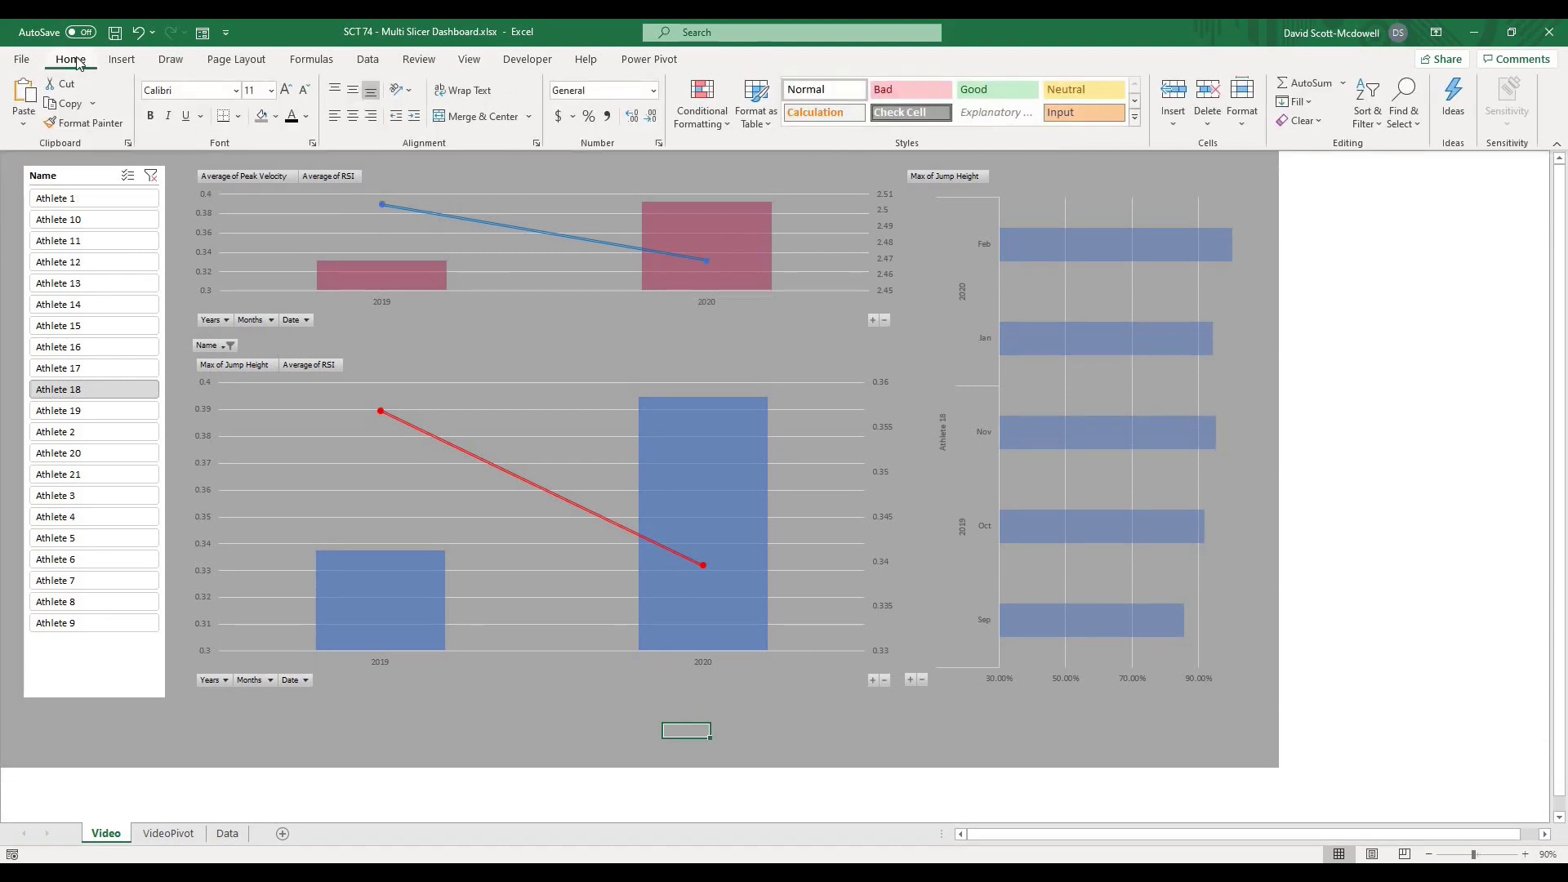
pyautogui.doubleClick(71, 59)
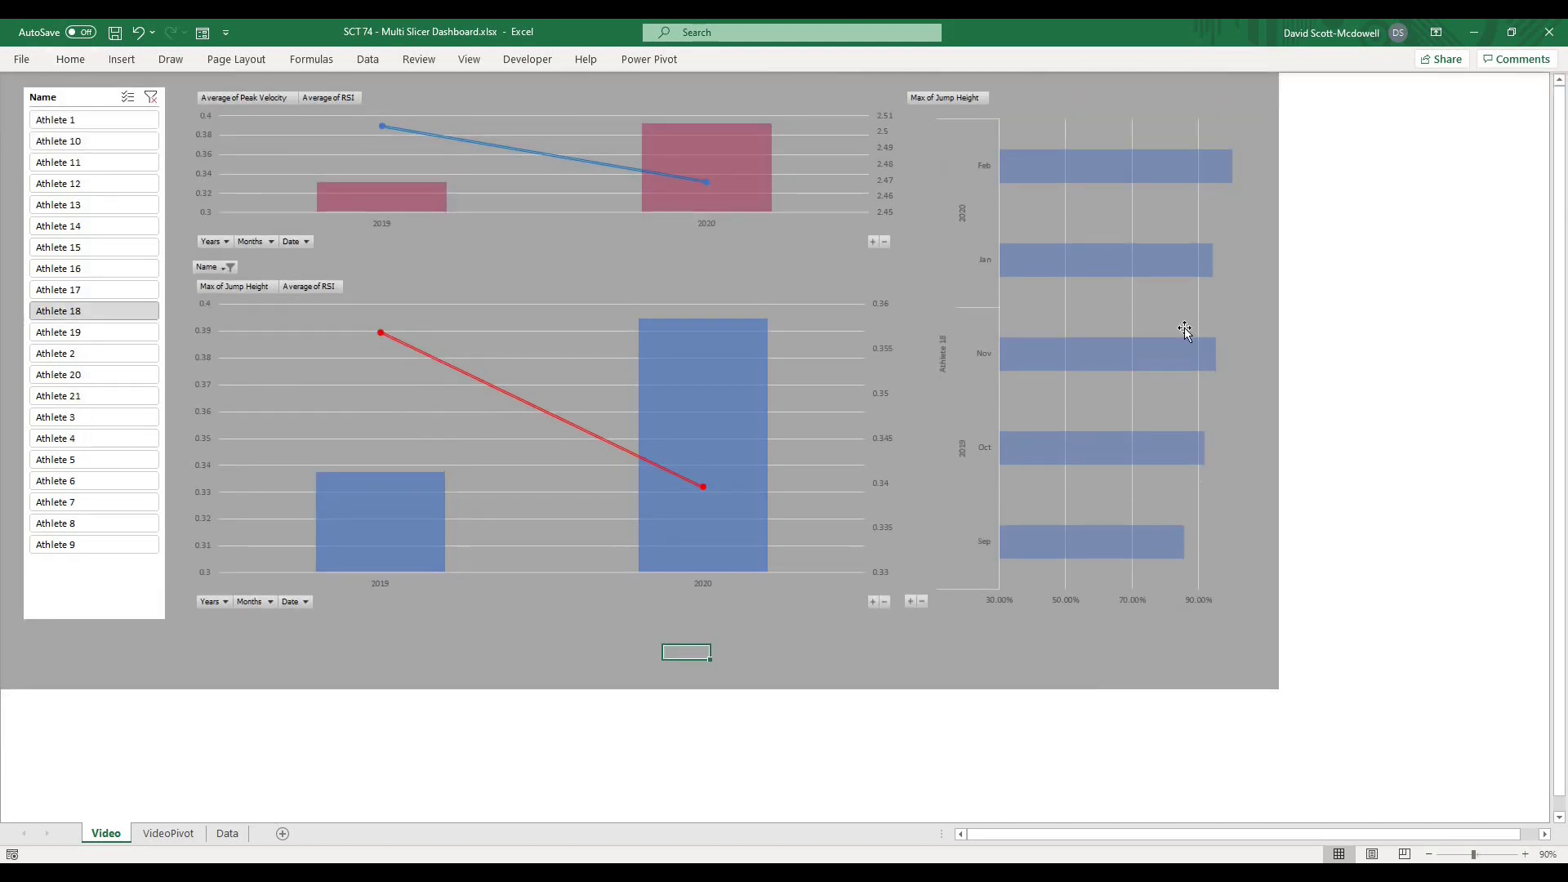
pyautogui.click(1316, 468)
# Filter the dashboard to Athletes 12, 15, 18 and 20 in turn.
pyautogui.click(74, 187)
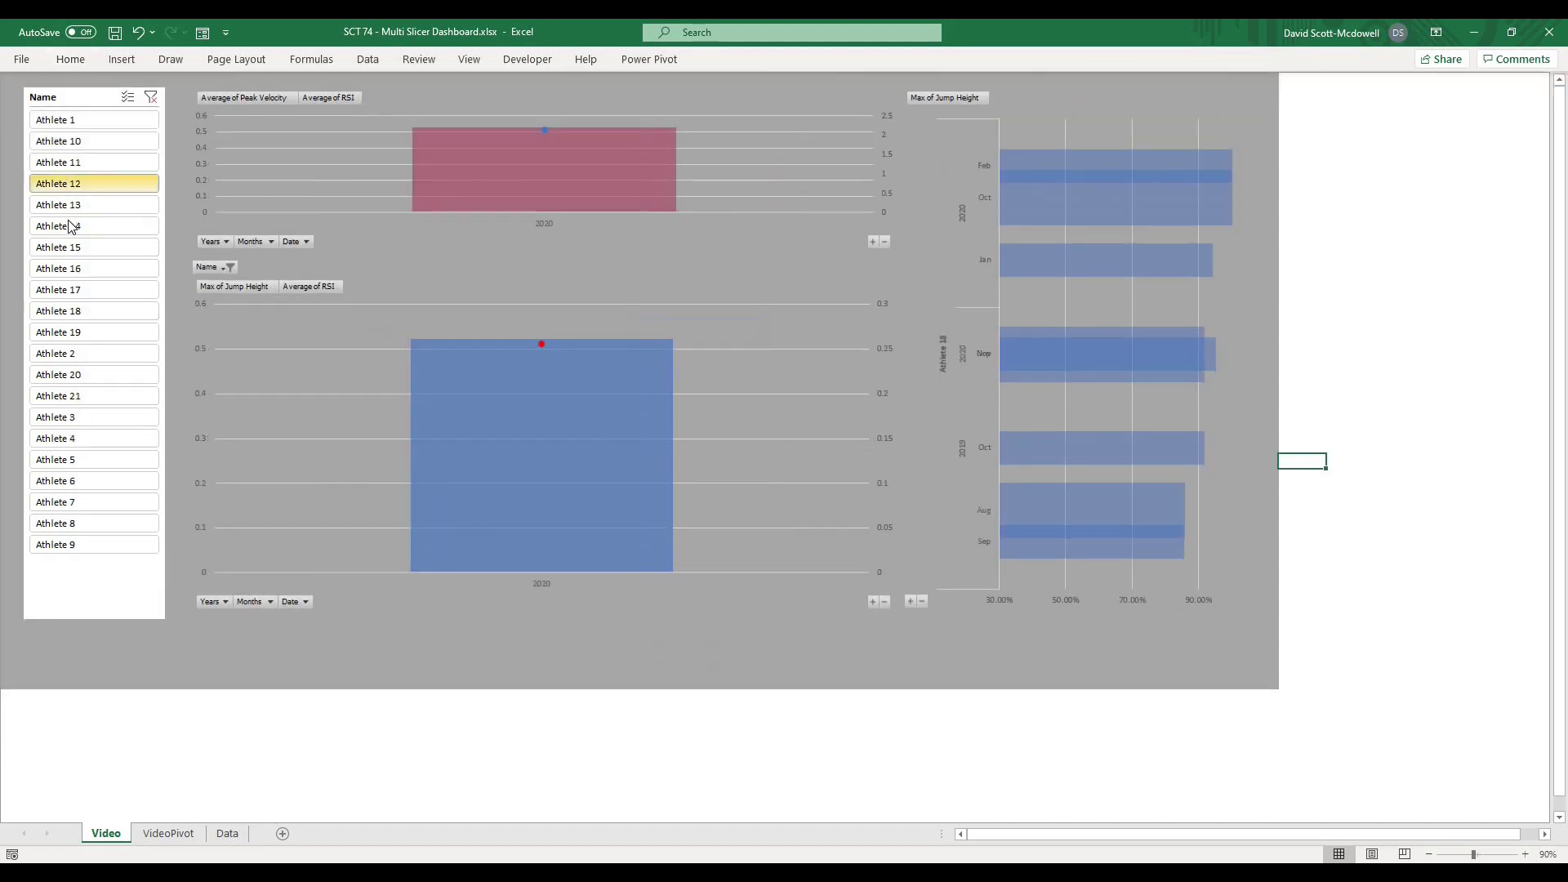
pyautogui.click(87, 250)
pyautogui.click(73, 311)
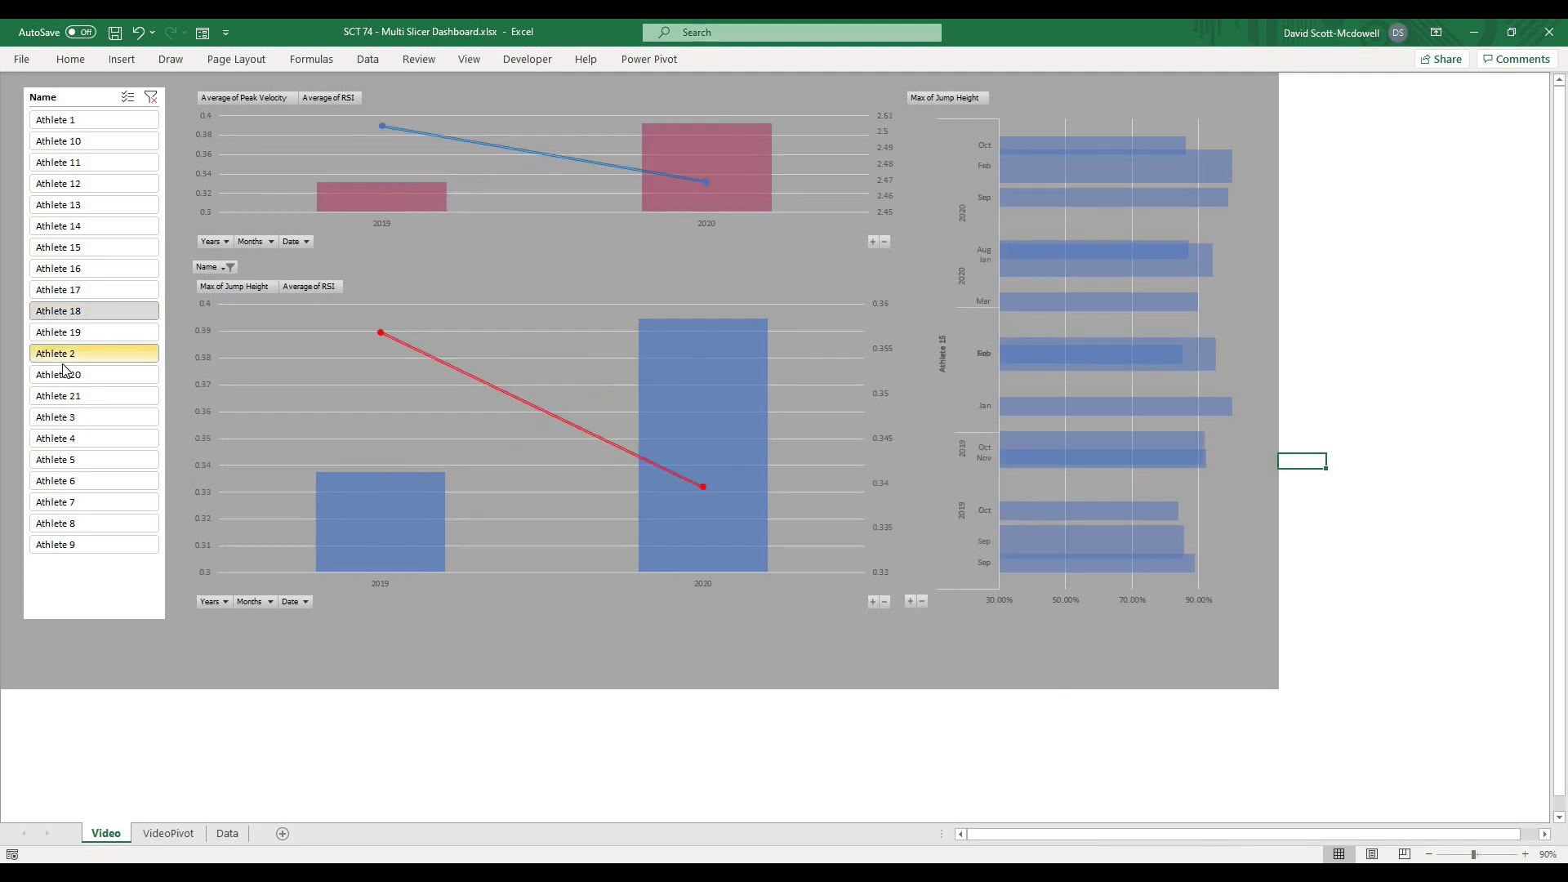
pyautogui.click(62, 376)
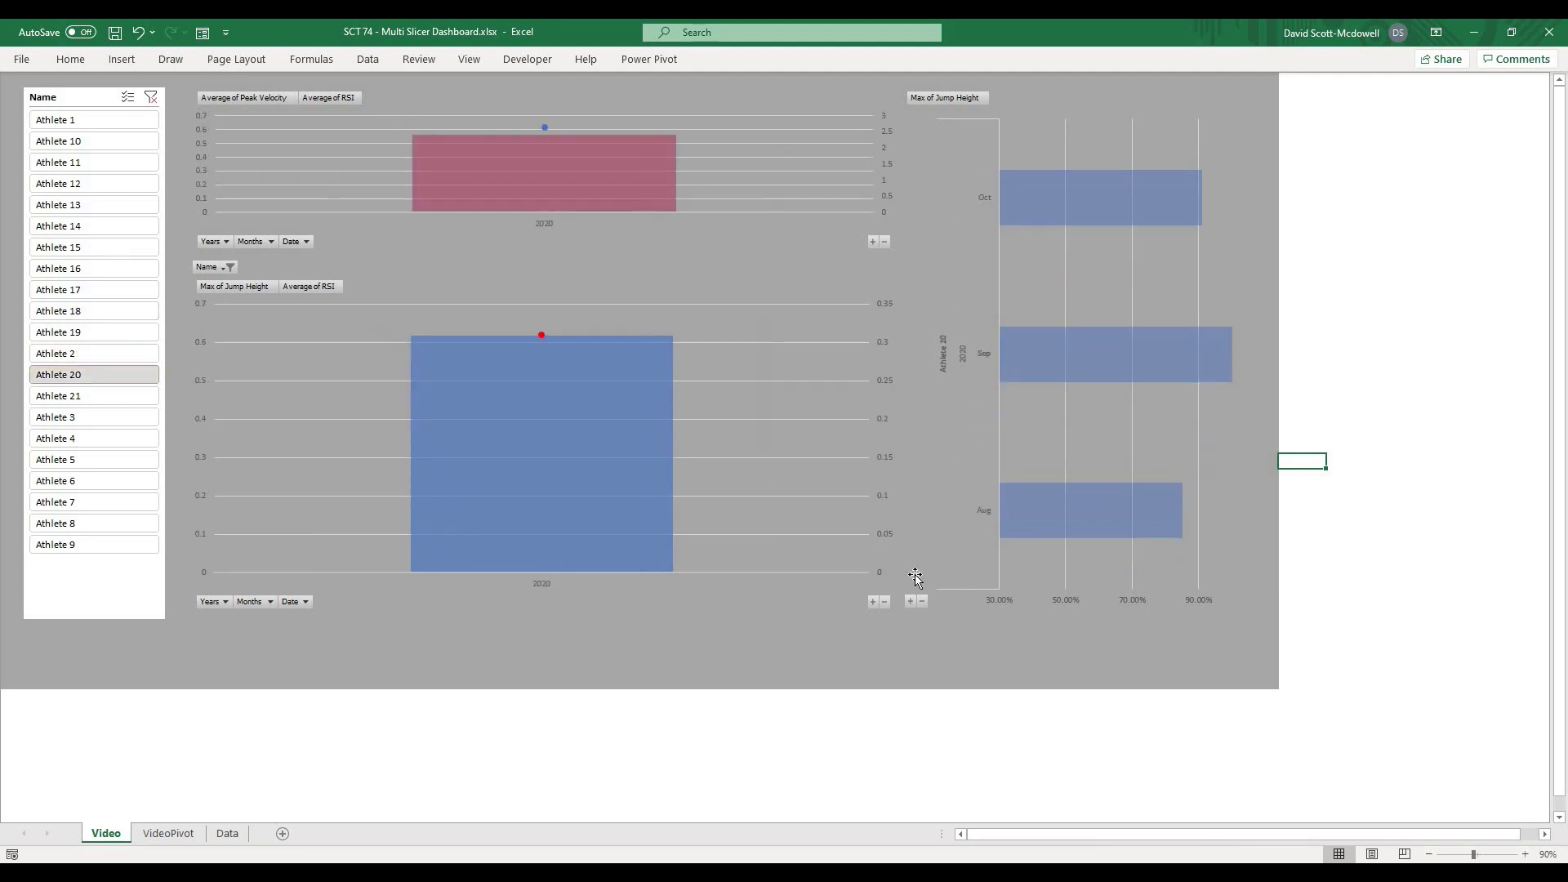
# Expand both combo charts down to individual dates and filter the dashboard to Athlete 10.
pyautogui.click(873, 600)
pyautogui.click(874, 600)
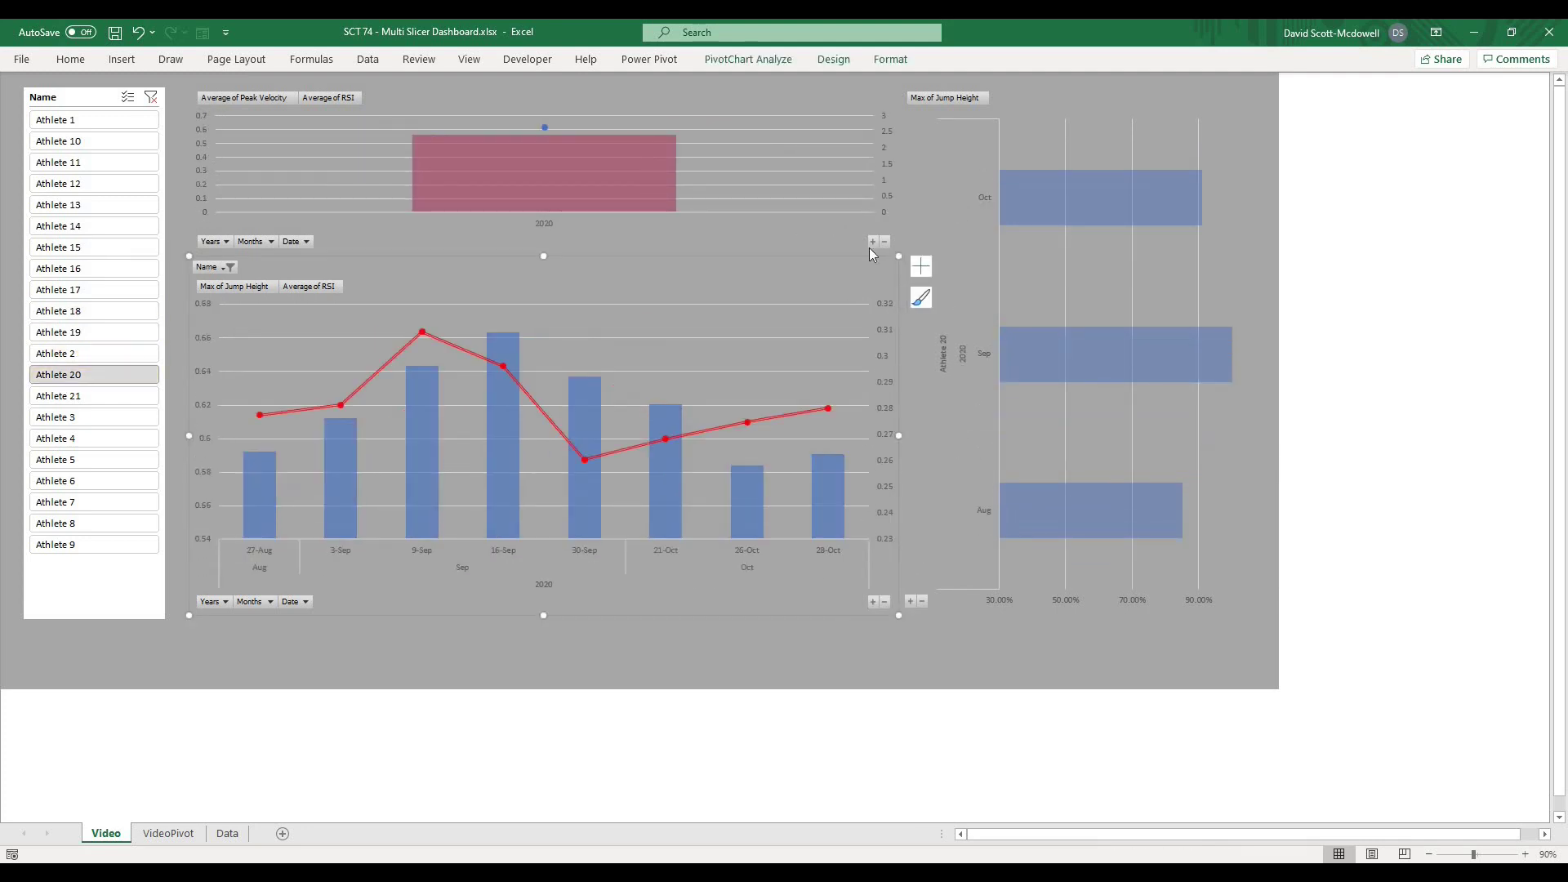
pyautogui.click(873, 242)
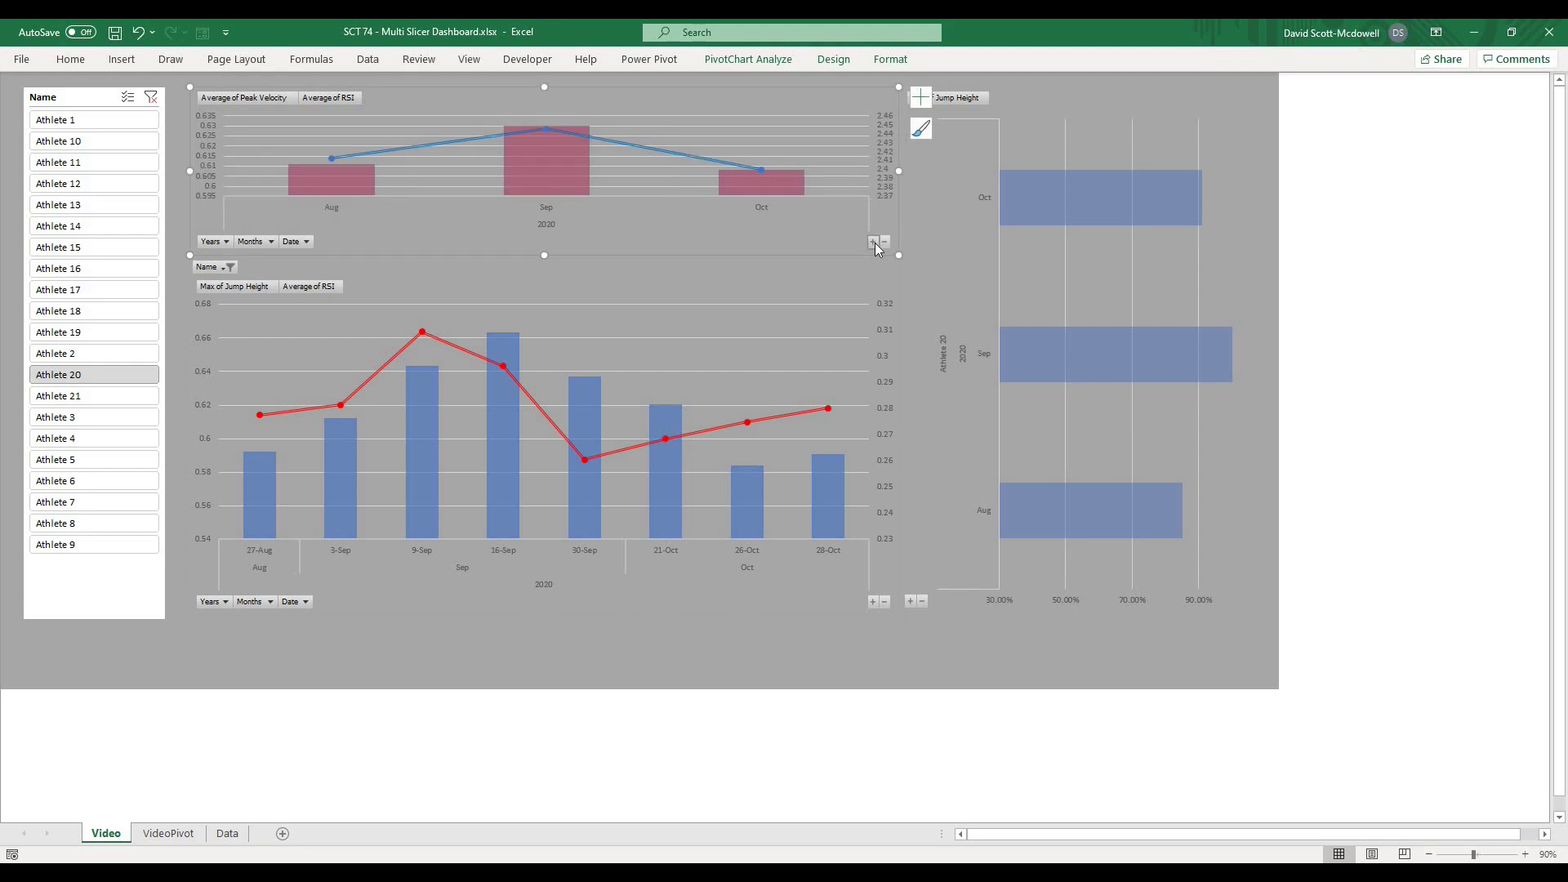
pyautogui.click(874, 243)
pyautogui.click(74, 141)
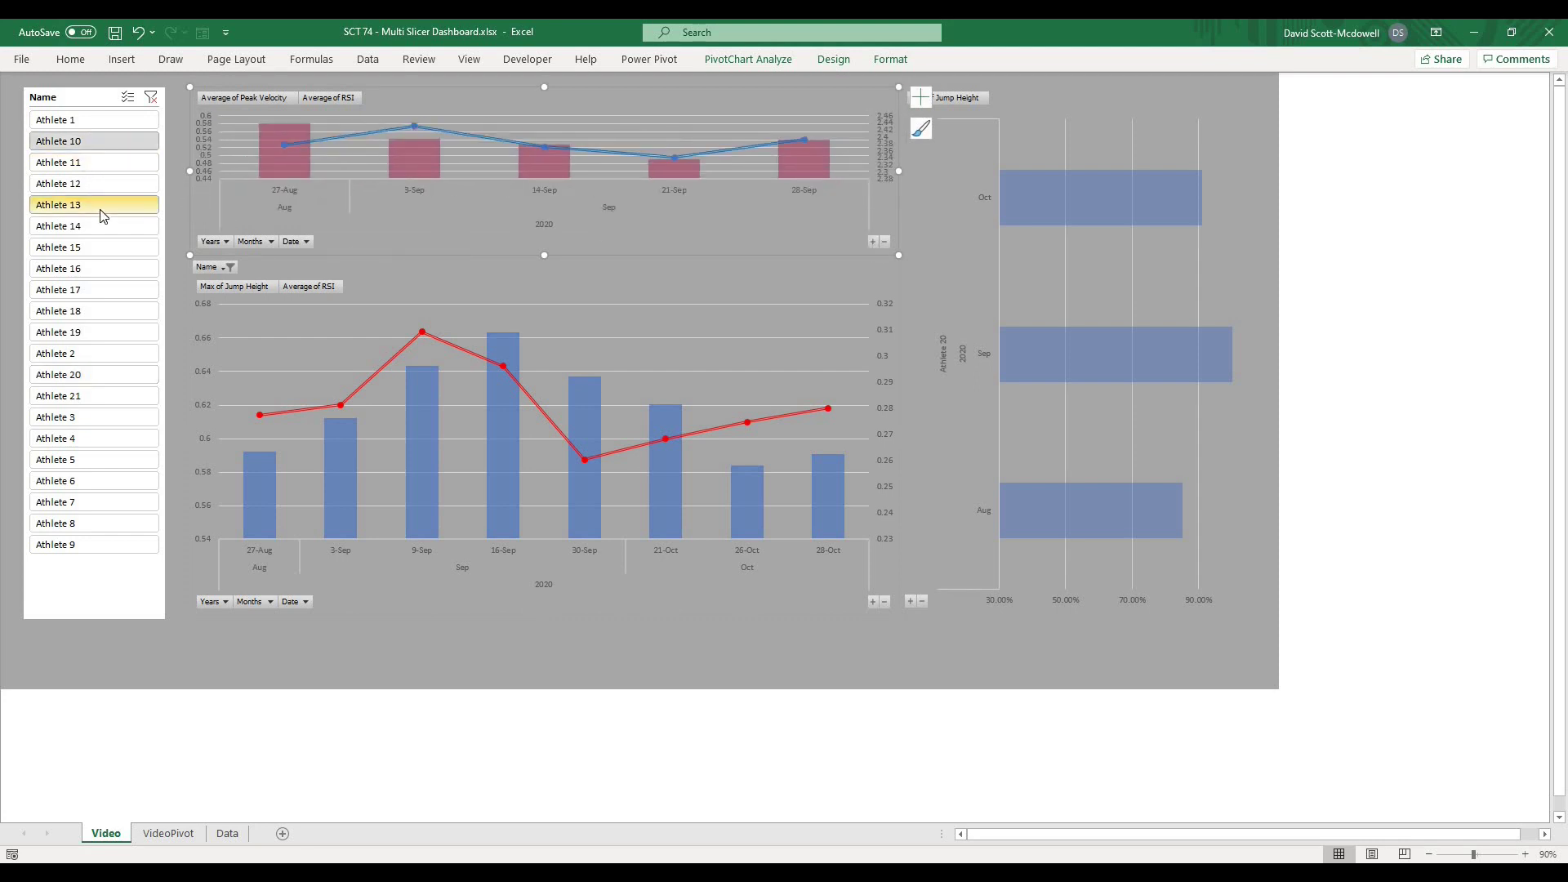